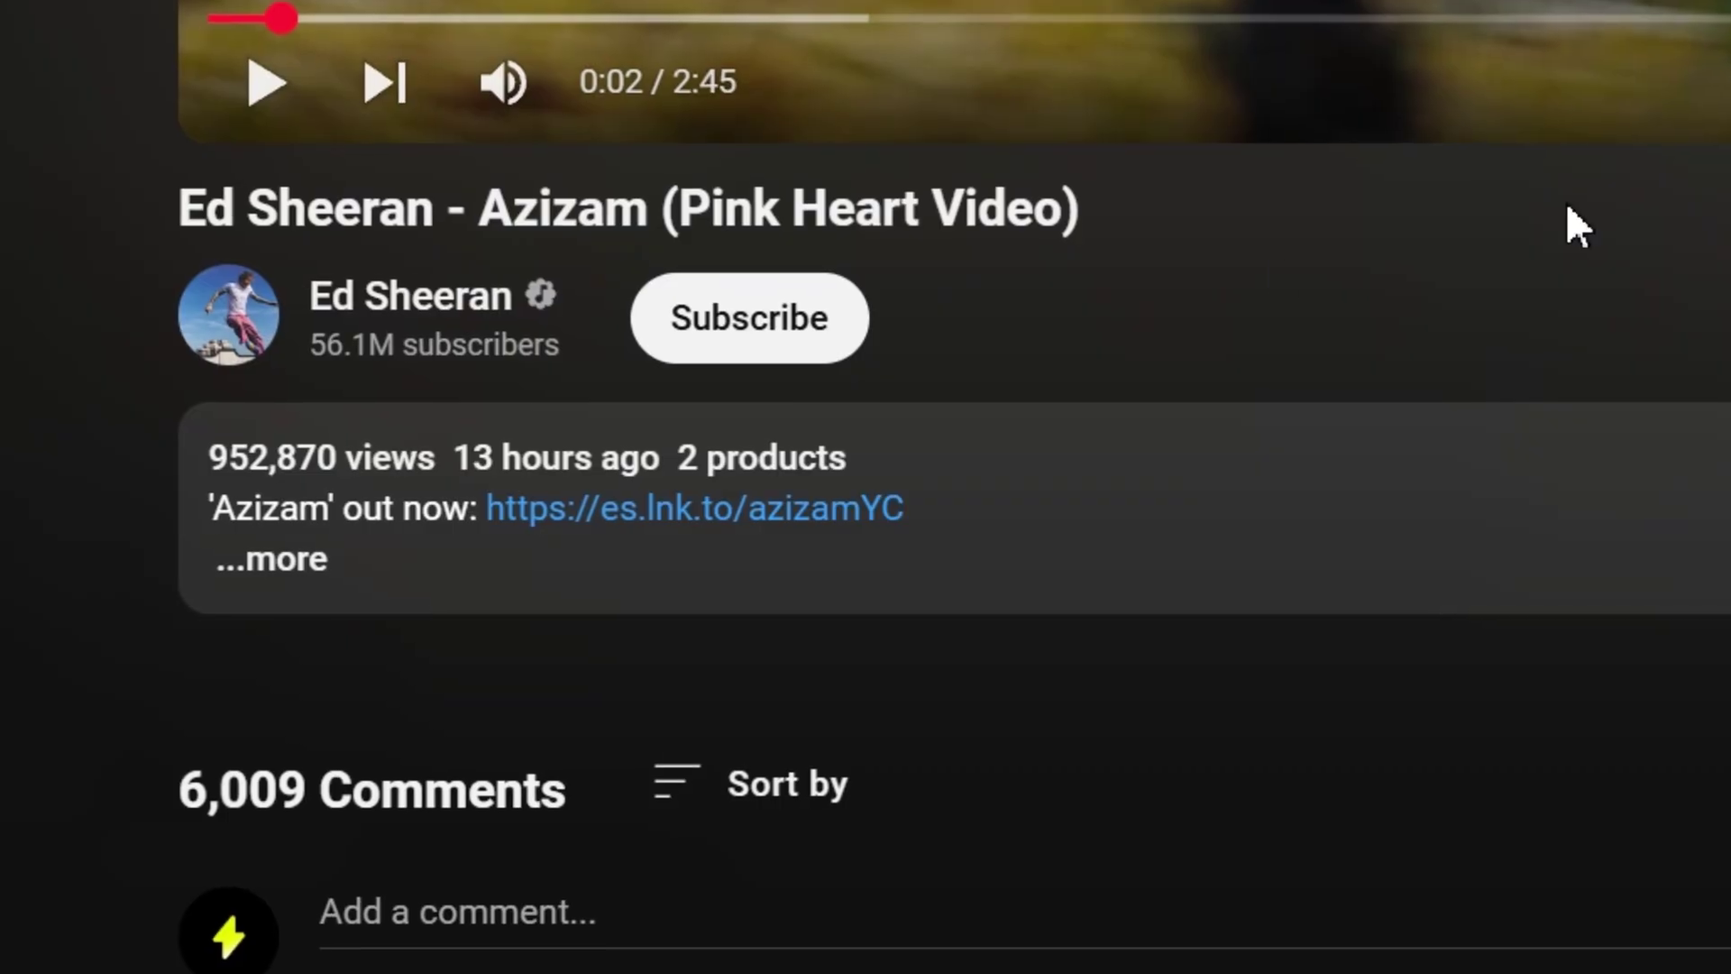
Preview the finished subscribe button press animation before starting over in Comp 1
{"action": "left_click", "coordinate": [735, 339]}
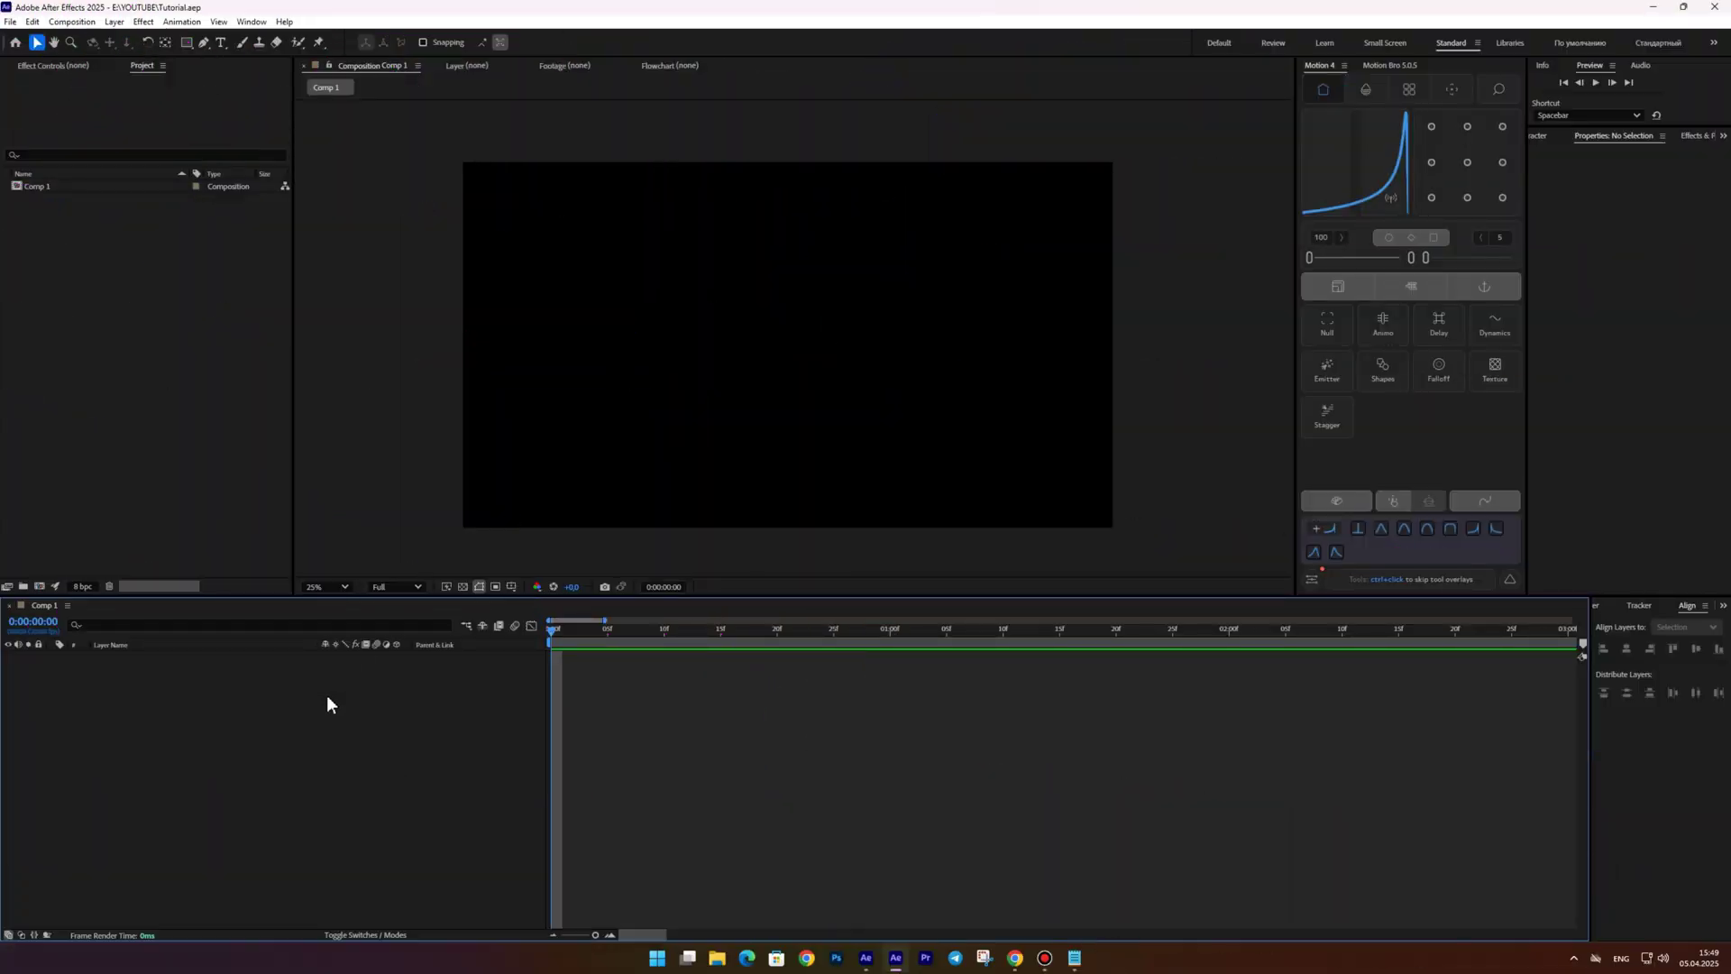
Create a solid named BG and give it a Fill effect in dark grey 121212
{"action": "right_click", "coordinate": [326, 698]}
{"action": "mouse_move", "coordinate": [397, 717]}
{"action": "left_click", "coordinate": [575, 743]}
{"action": "key", "text": "shift"}
{"action": "type", "text": "BG"}
{"action": "key", "text": "Return"}
{"action": "key", "text": "ctrl+space"}
{"action": "type", "text": "fil"}
{"action": "key", "text": "Return"}
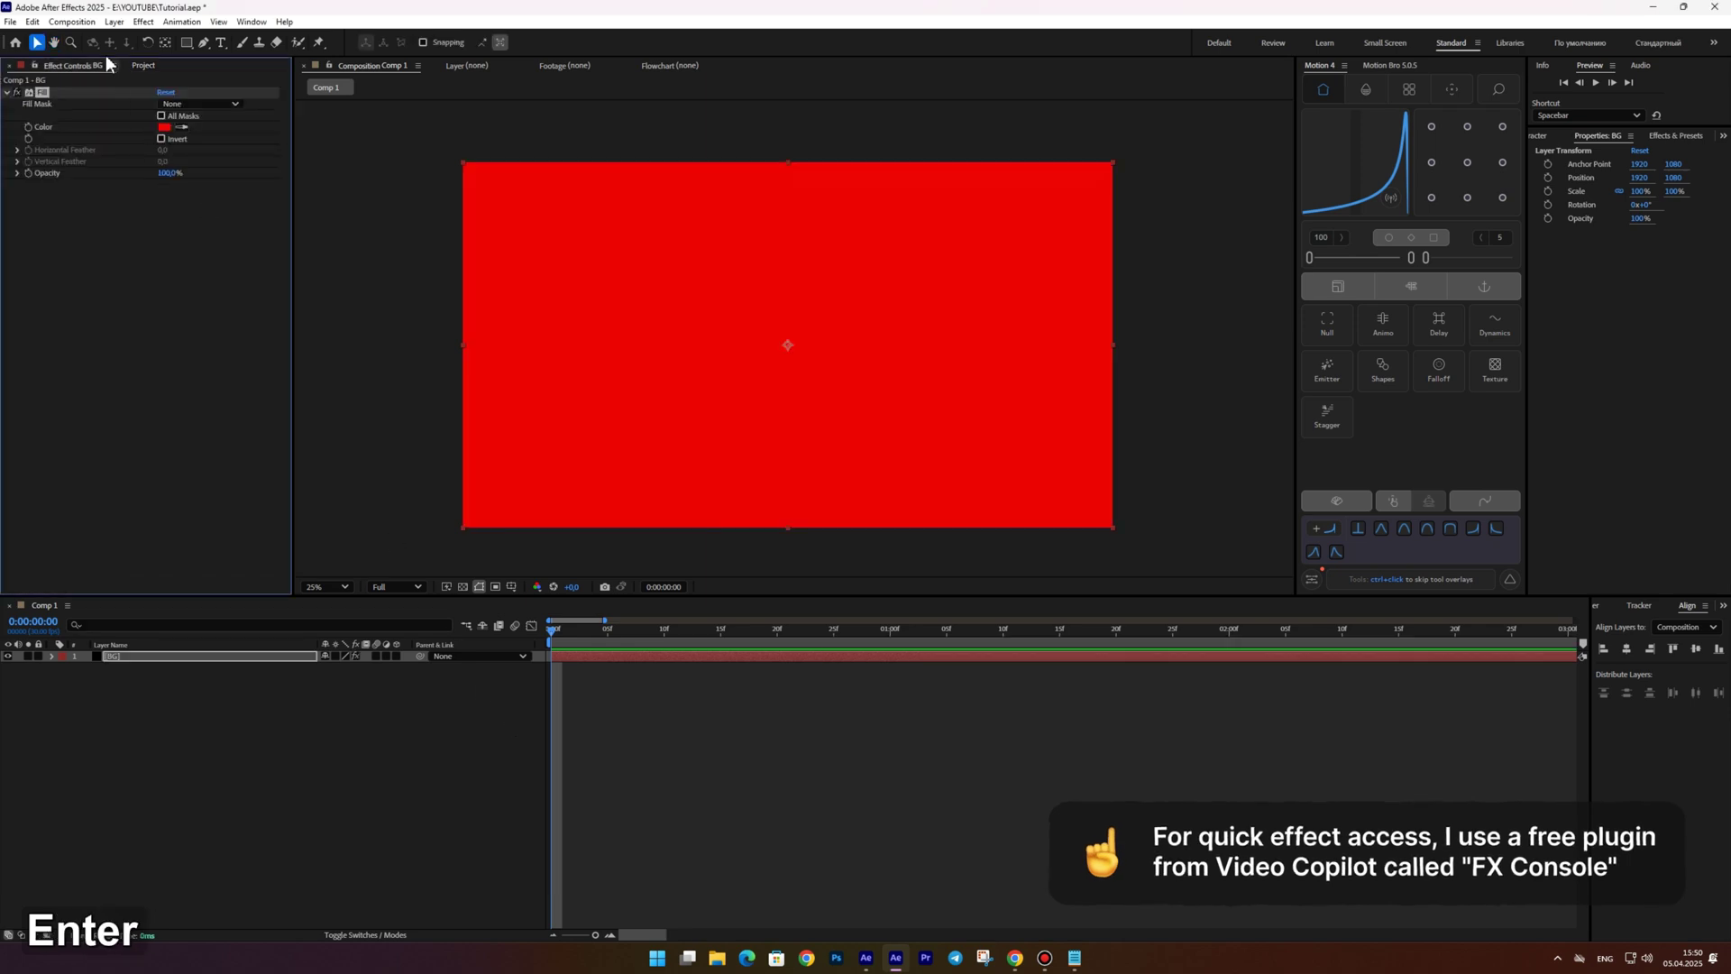
{"action": "left_click", "coordinate": [164, 128]}
{"action": "left_click_drag", "start_coordinate": [729, 535], "coordinate": [687, 552]}
{"action": "key", "text": "Return"}
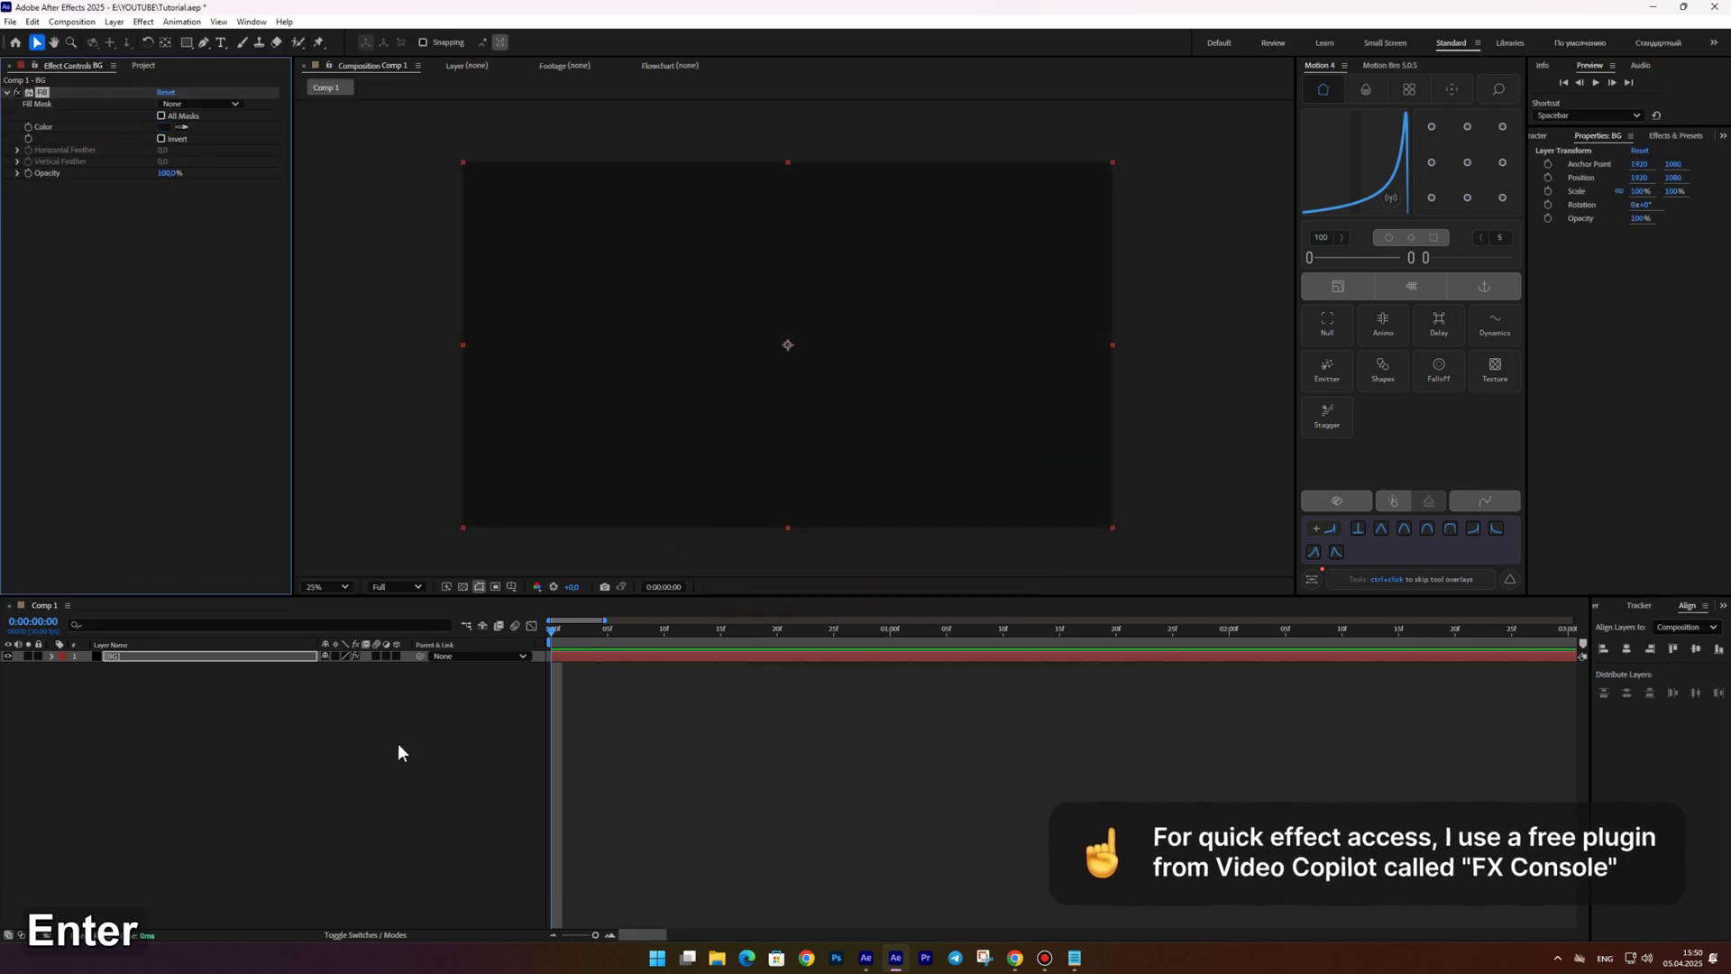
Add a shape layer with a filled rectangle about 1642 wide and roundness 200
{"action": "right_click", "coordinate": [356, 689]}
{"action": "left_click", "coordinate": [584, 782]}
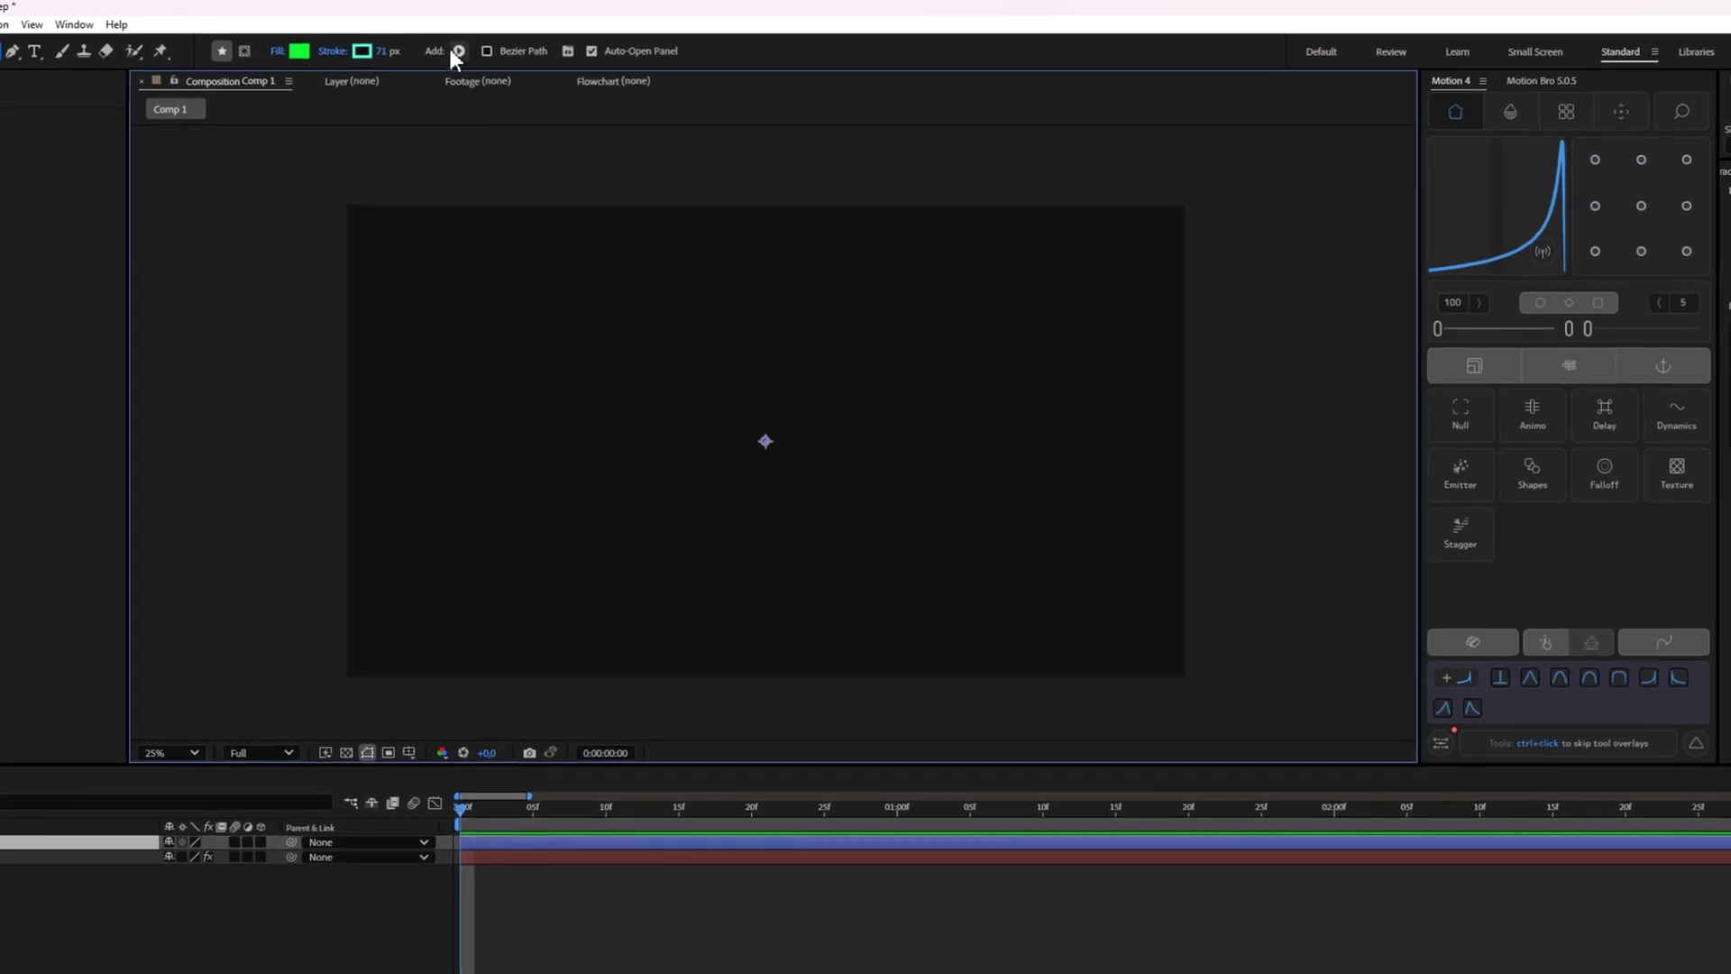
{"action": "left_click", "coordinate": [503, 46]}
{"action": "left_click", "coordinate": [563, 73]}
{"action": "left_click", "coordinate": [504, 46]}
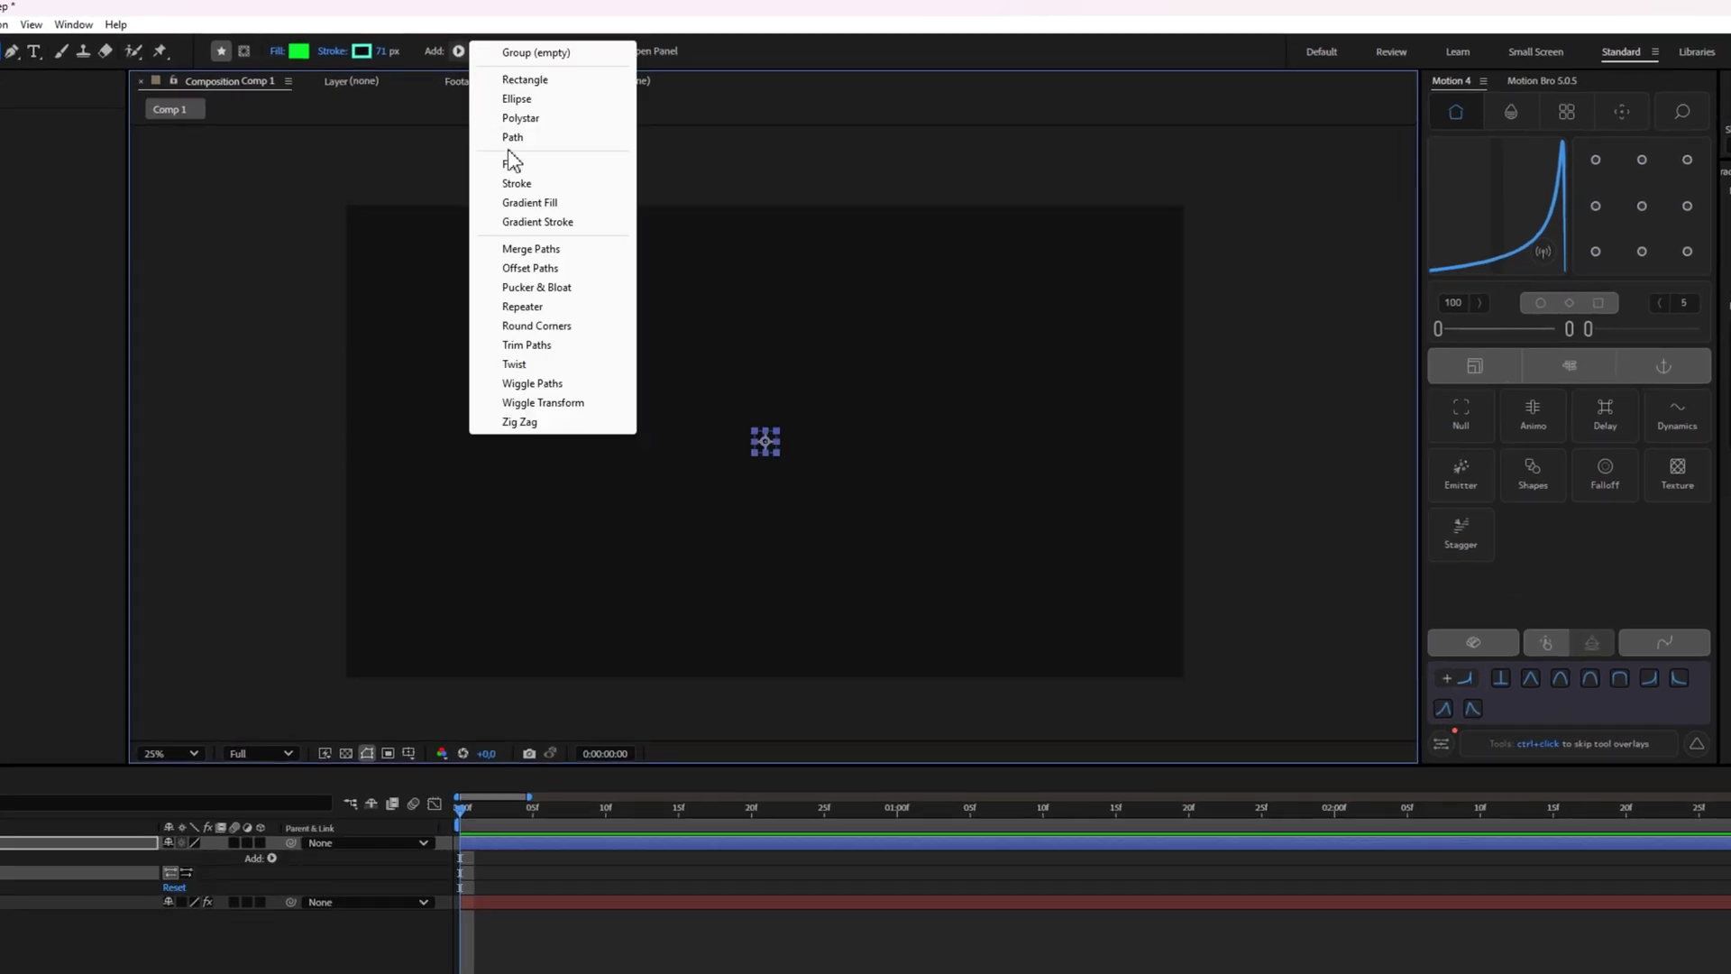
{"action": "left_click", "coordinate": [513, 162]}
{"action": "left_click_drag", "start_coordinate": [676, 671], "coordinate": [635, 673]}
{"action": "left_click_drag", "start_coordinate": [340, 695], "coordinate": [1124, 672]}
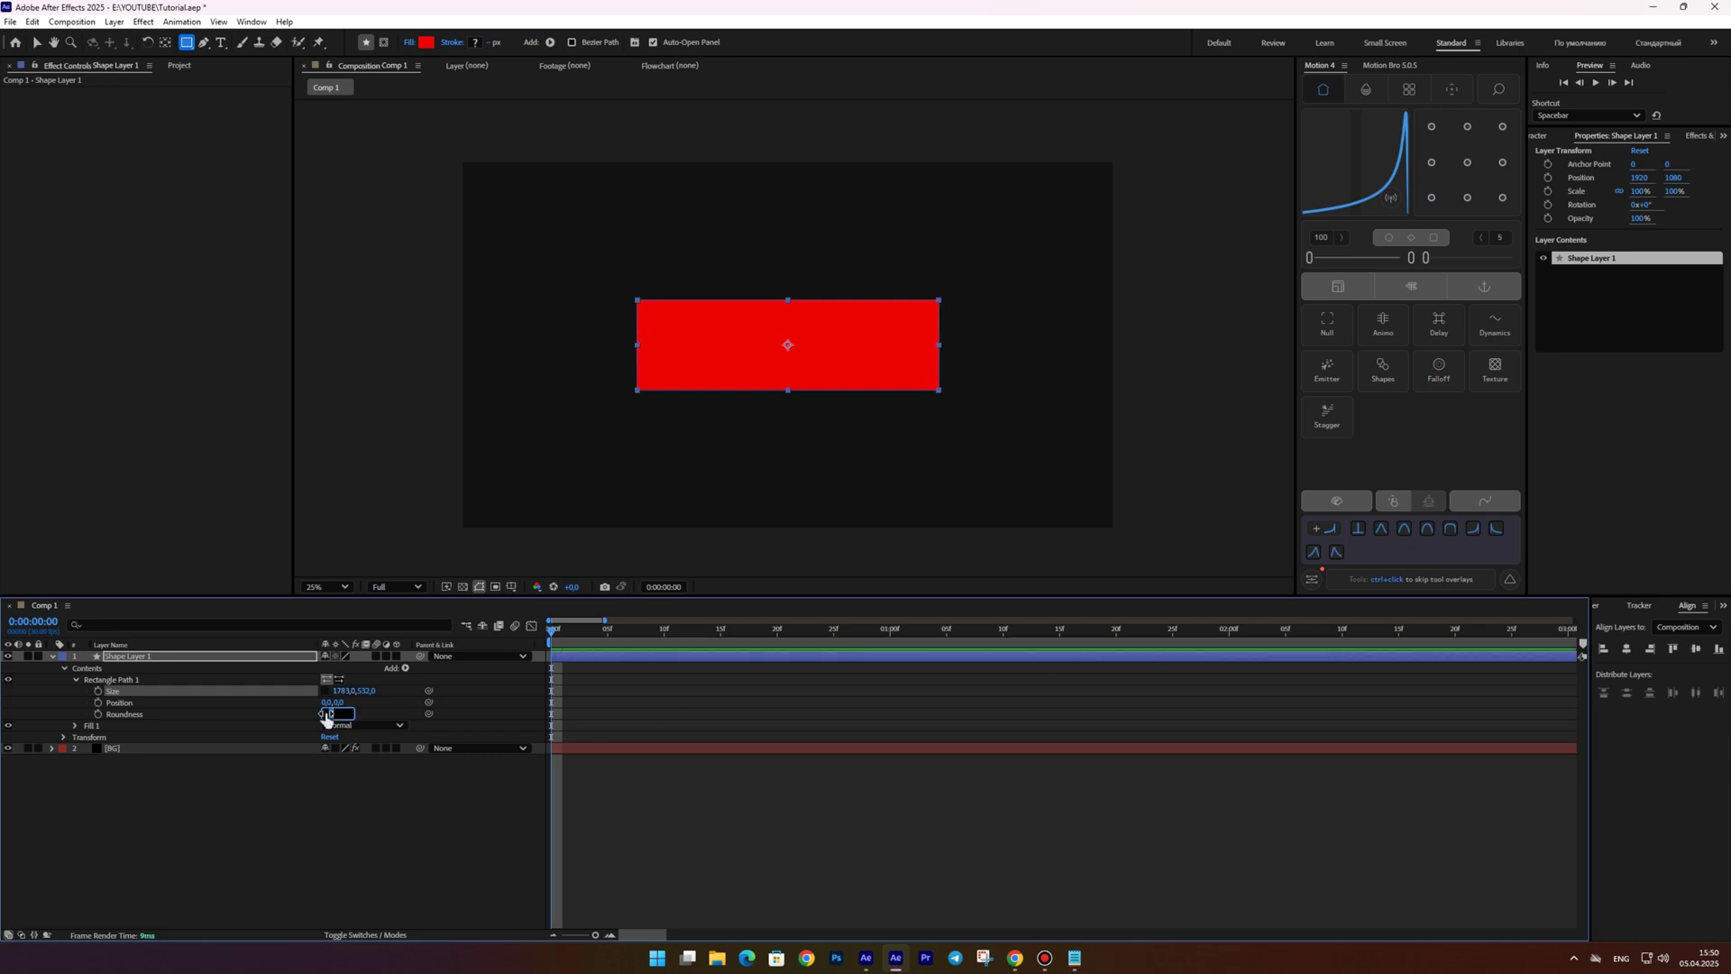
{"action": "type", "text": "200"}
{"action": "key", "text": "Return"}
{"action": "left_click_drag", "start_coordinate": [359, 690], "coordinate": [346, 694]}
Rename the shape layer BOX and give it a light grey D9D9D9 Fill effect
{"action": "key", "text": "Return"}
{"action": "type", "text": "B"}
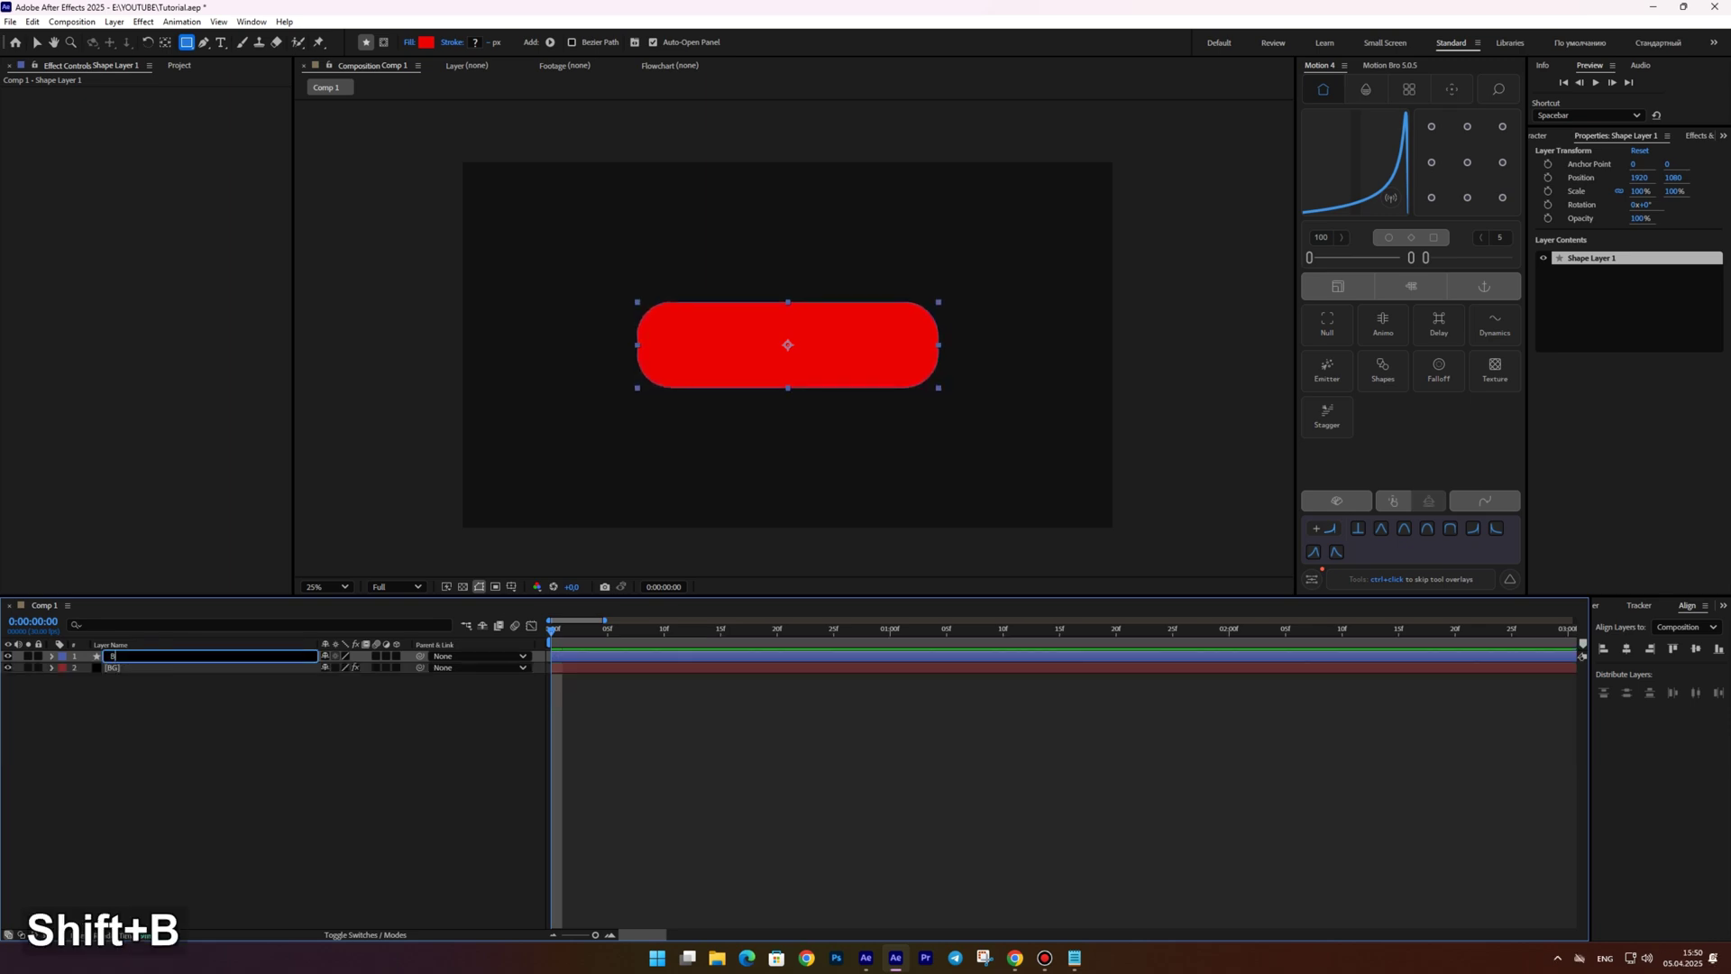
{"action": "type", "text": "OX"}
{"action": "key", "text": "Return"}
{"action": "key", "text": "ctrl+shift+space"}
{"action": "type", "text": "fil"}
{"action": "key", "text": "Return"}
{"action": "left_click", "coordinate": [164, 127]}
{"action": "left_click_drag", "start_coordinate": [730, 428], "coordinate": [696, 417]}
{"action": "key", "text": "Return"}
{"action": "left_click", "coordinate": [316, 786]}
Add a Subscribe text layer, centre its anchor point and align it to the comp
{"action": "right_click", "coordinate": [326, 753]}
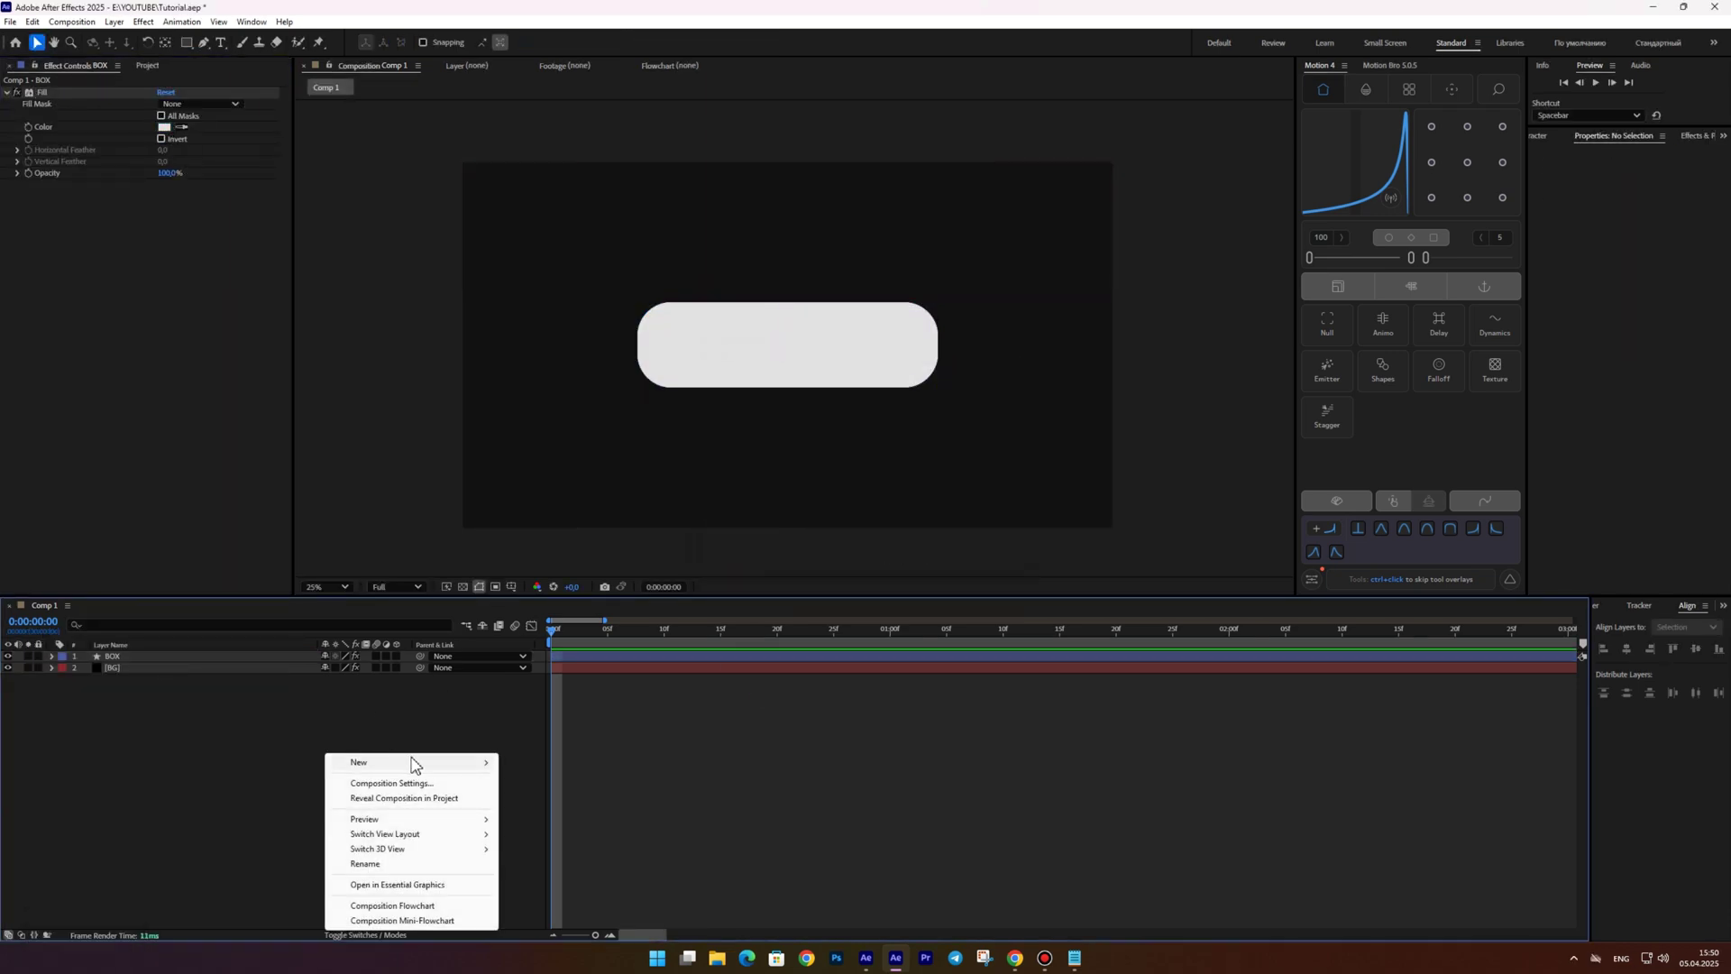
{"action": "mouse_move", "coordinate": [412, 765]}
{"action": "left_click", "coordinate": [545, 781]}
{"action": "type", "text": "Subscri"}
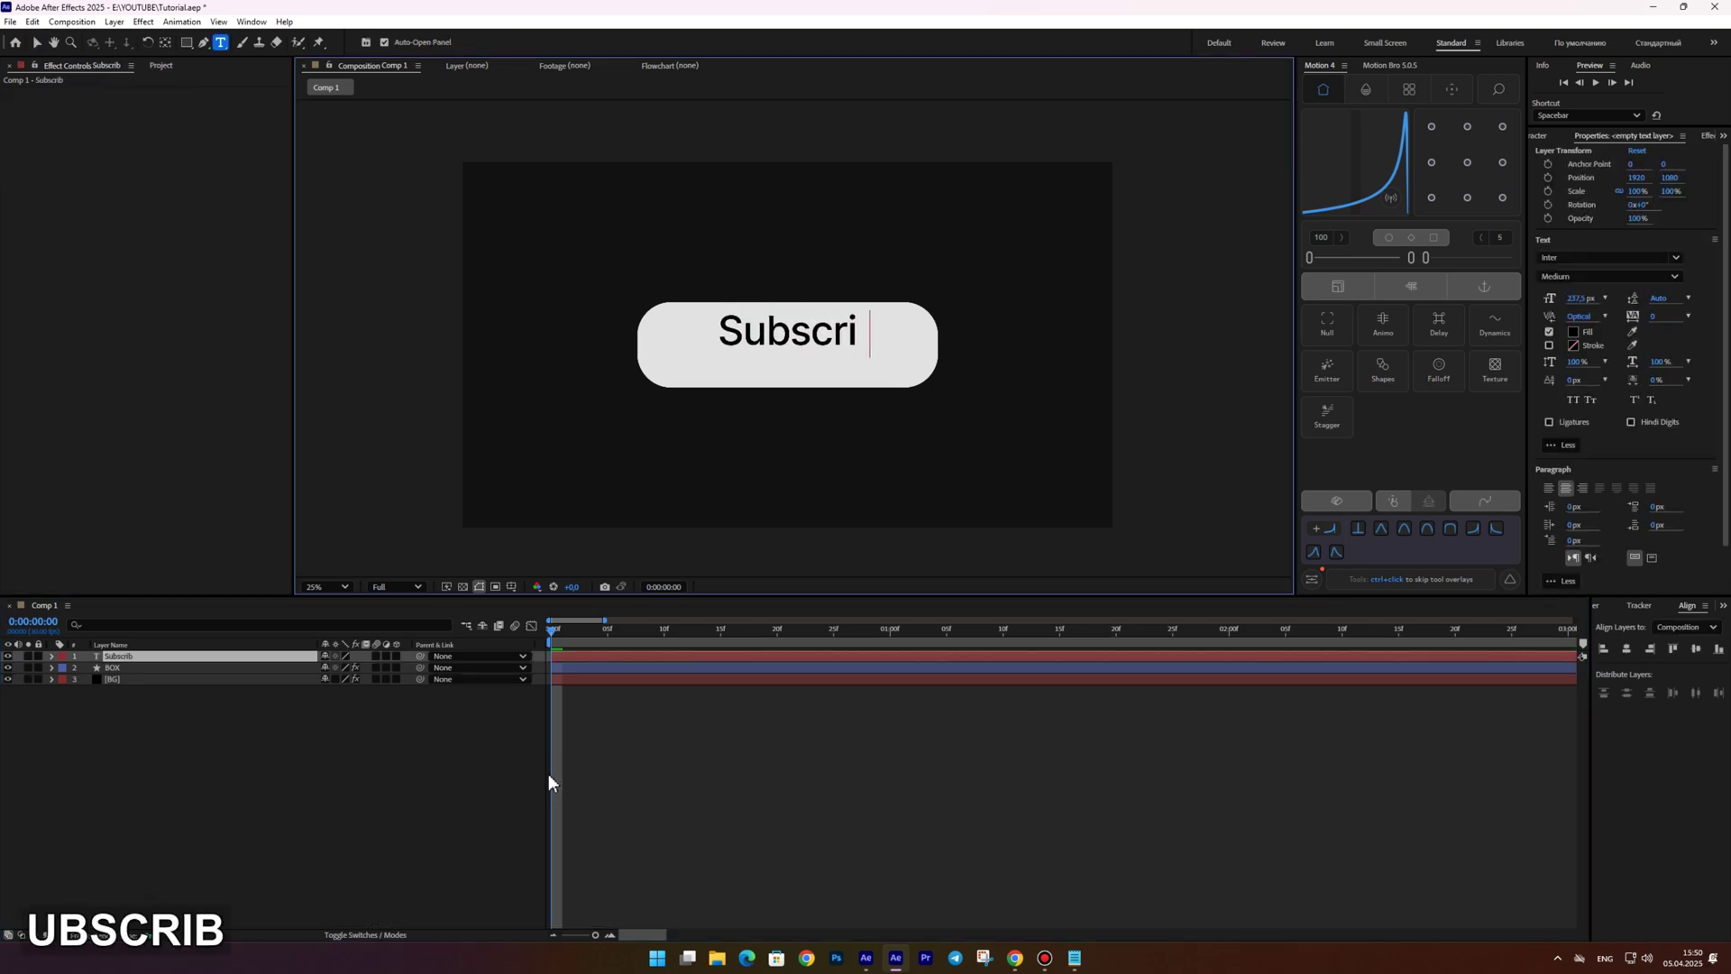
{"action": "type", "text": "be"}
{"action": "left_click", "coordinate": [36, 42]}
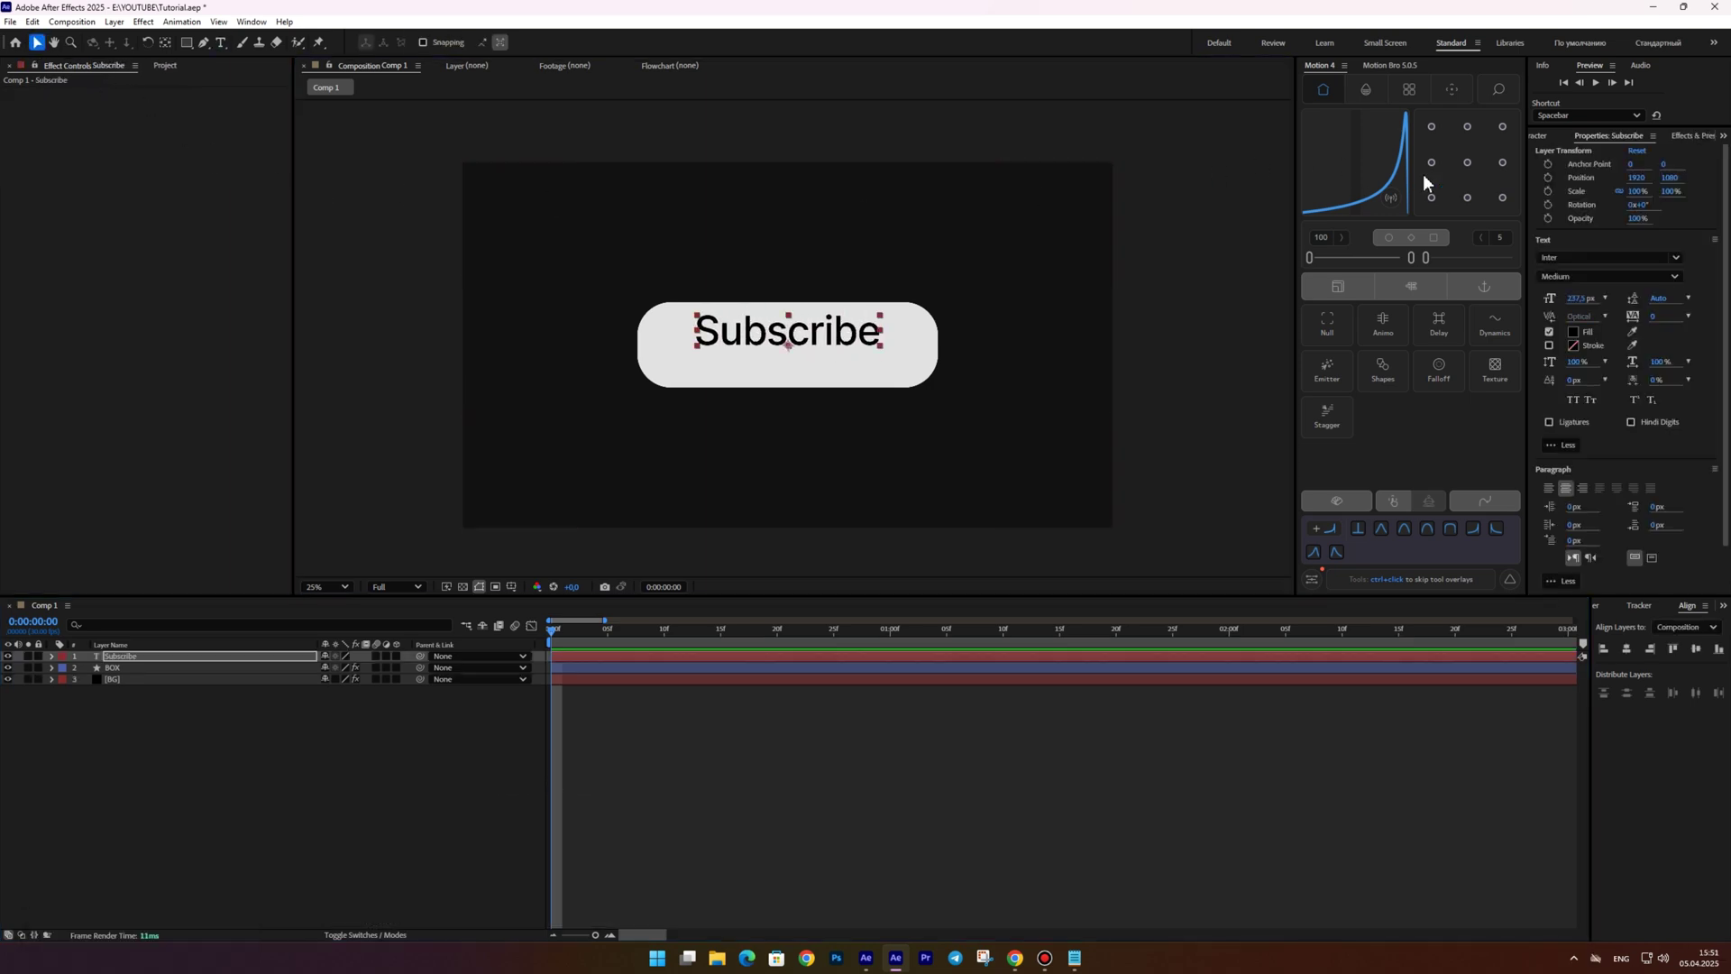
{"action": "left_click", "coordinate": [1467, 164]}
{"action": "left_click", "coordinate": [790, 327]}
{"action": "key", "text": "ctrl+Home"}
{"action": "key", "text": "space"}
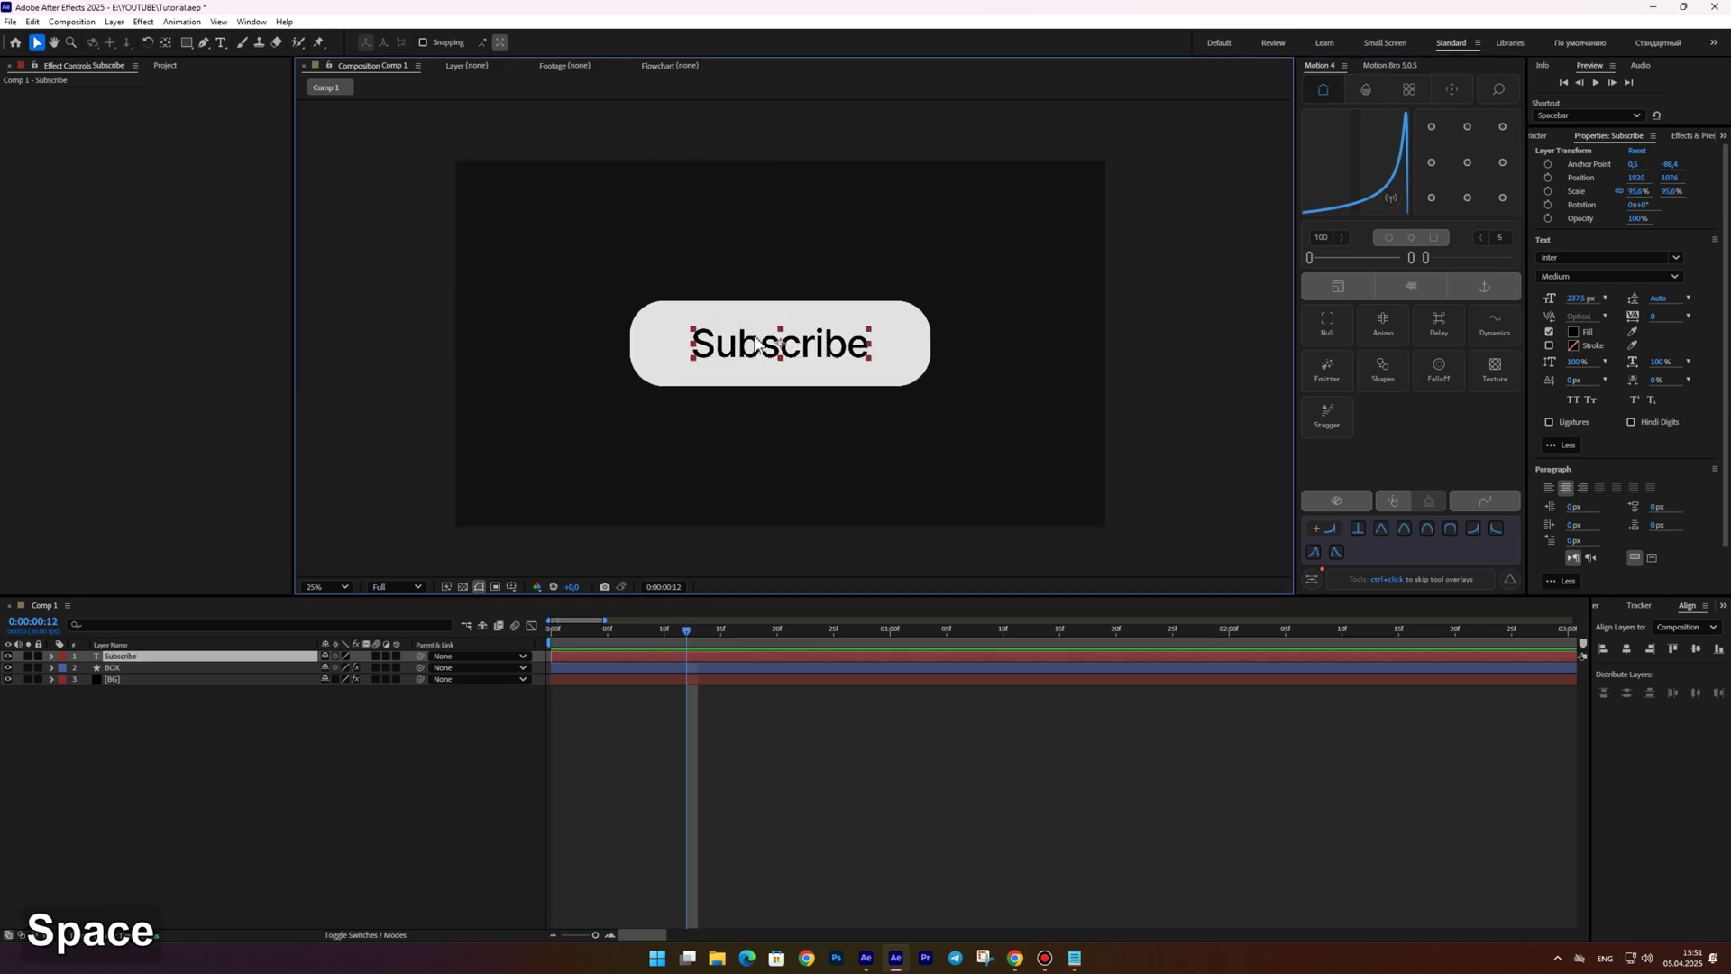
Apply a Fill effect to the Subscribe text and set it to a dark colour
{"action": "key", "text": "ctrl+space"}
{"action": "type", "text": "fil"}
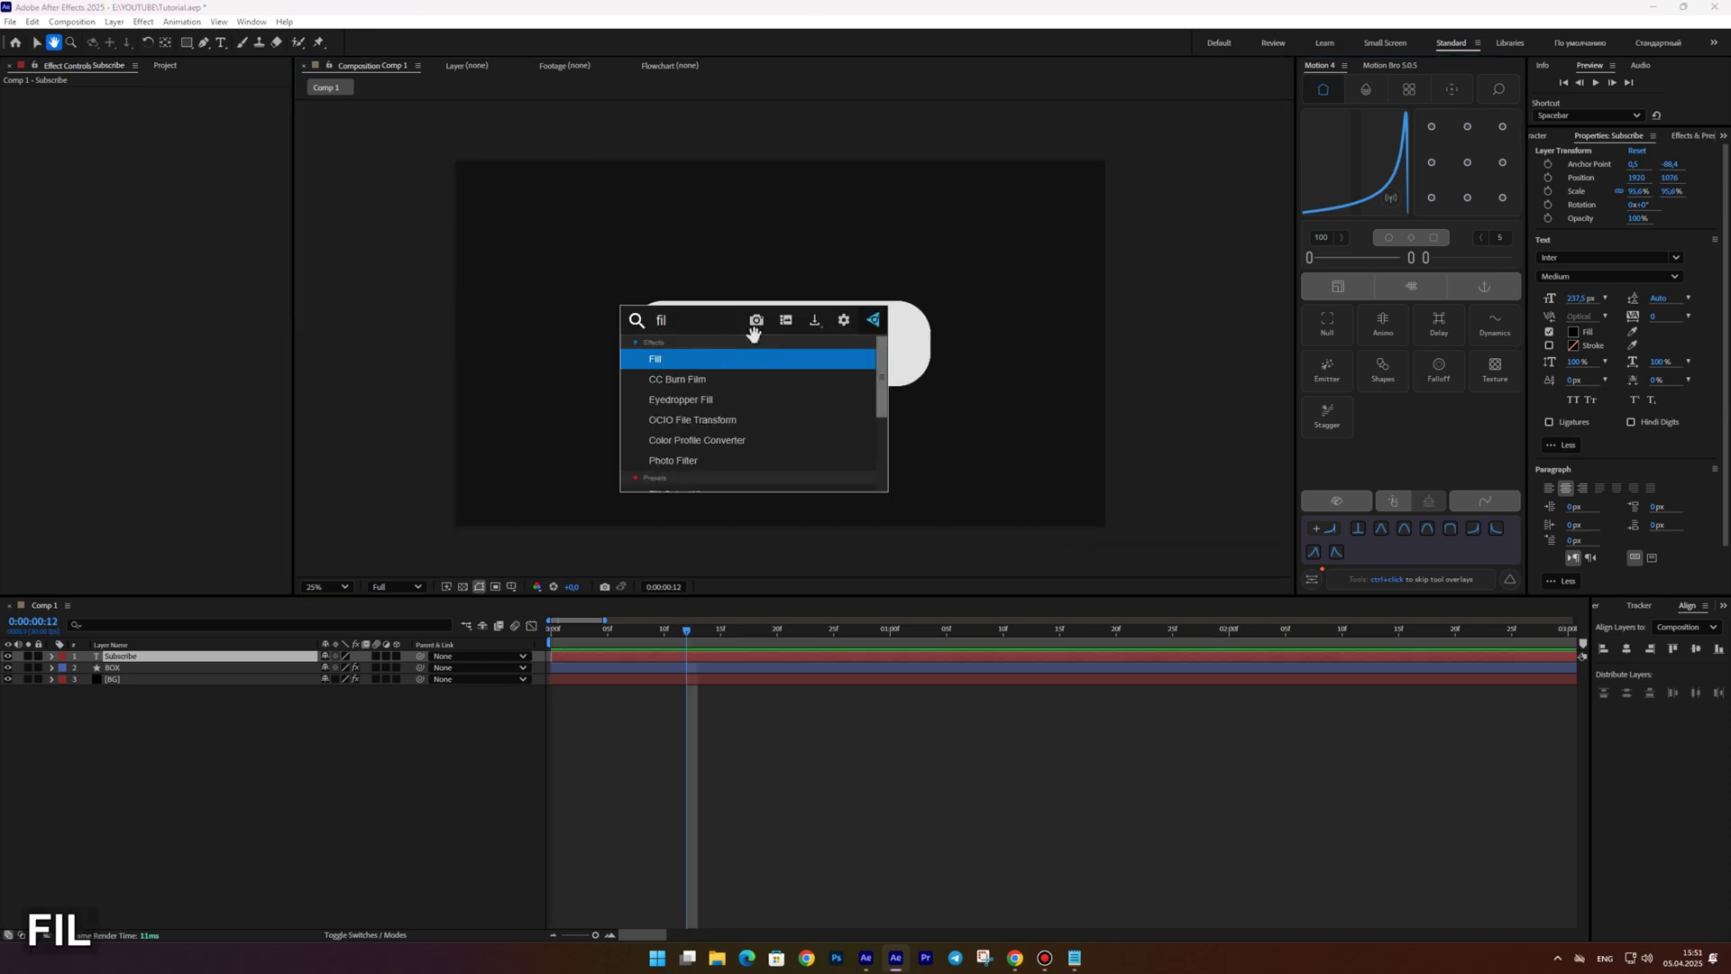
{"action": "key", "text": "Return"}
{"action": "left_click", "coordinate": [163, 126]}
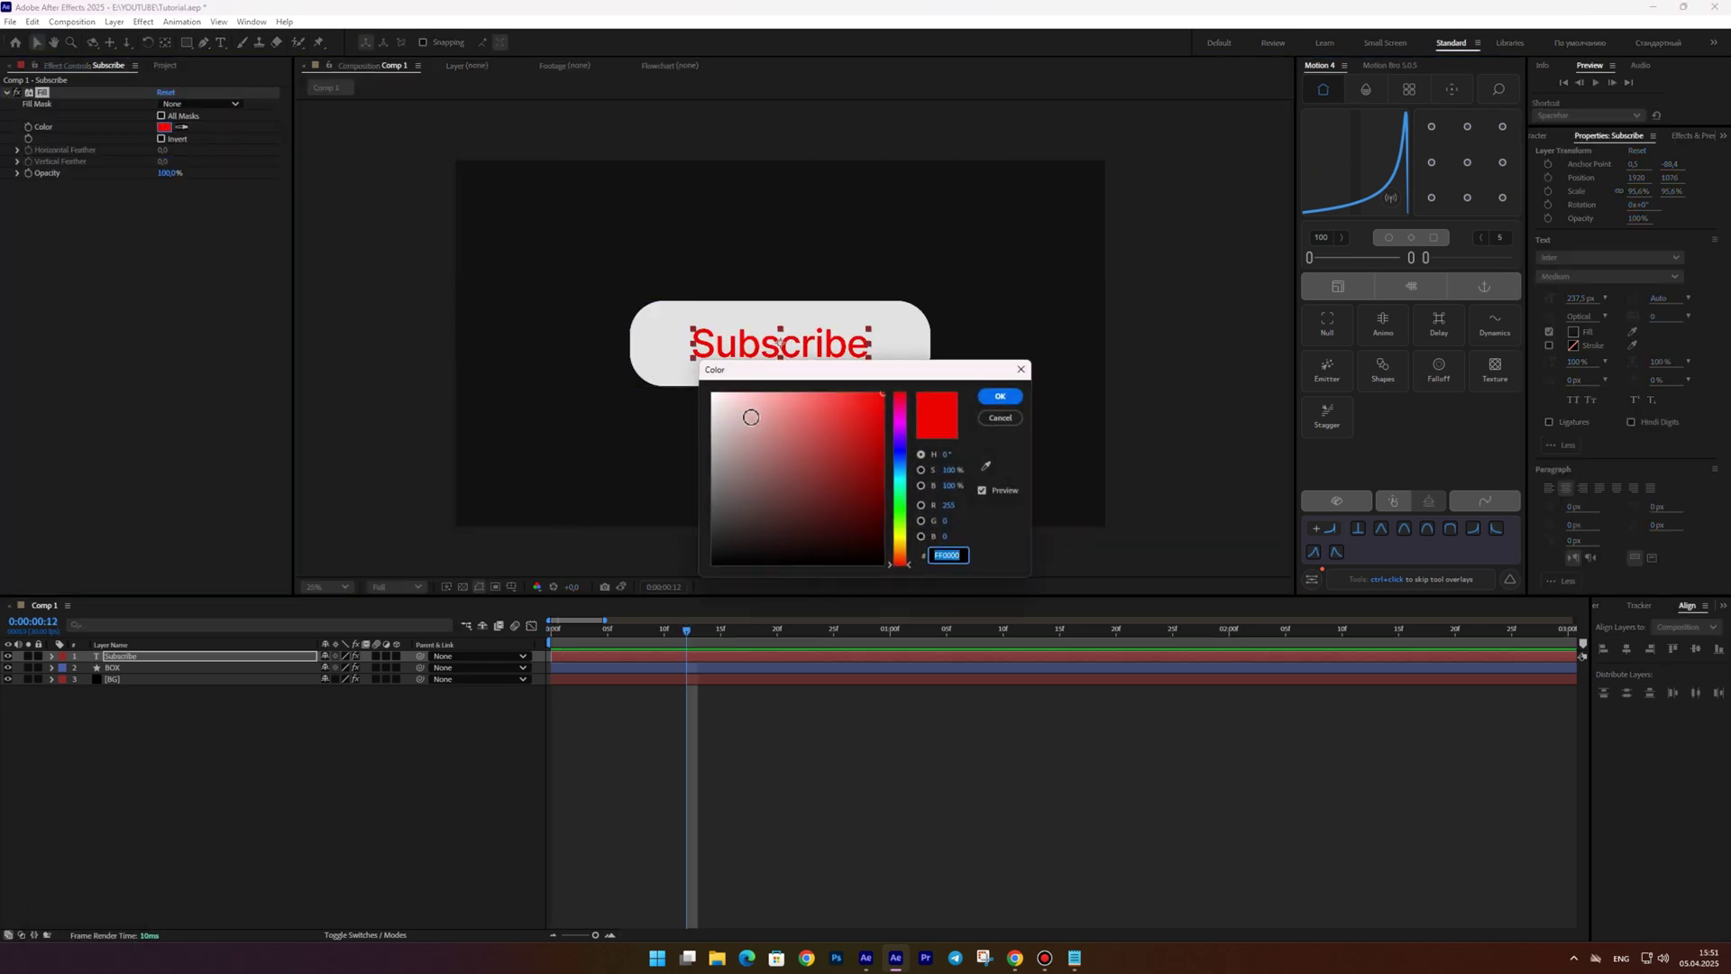
{"action": "left_click", "coordinate": [1000, 395]}
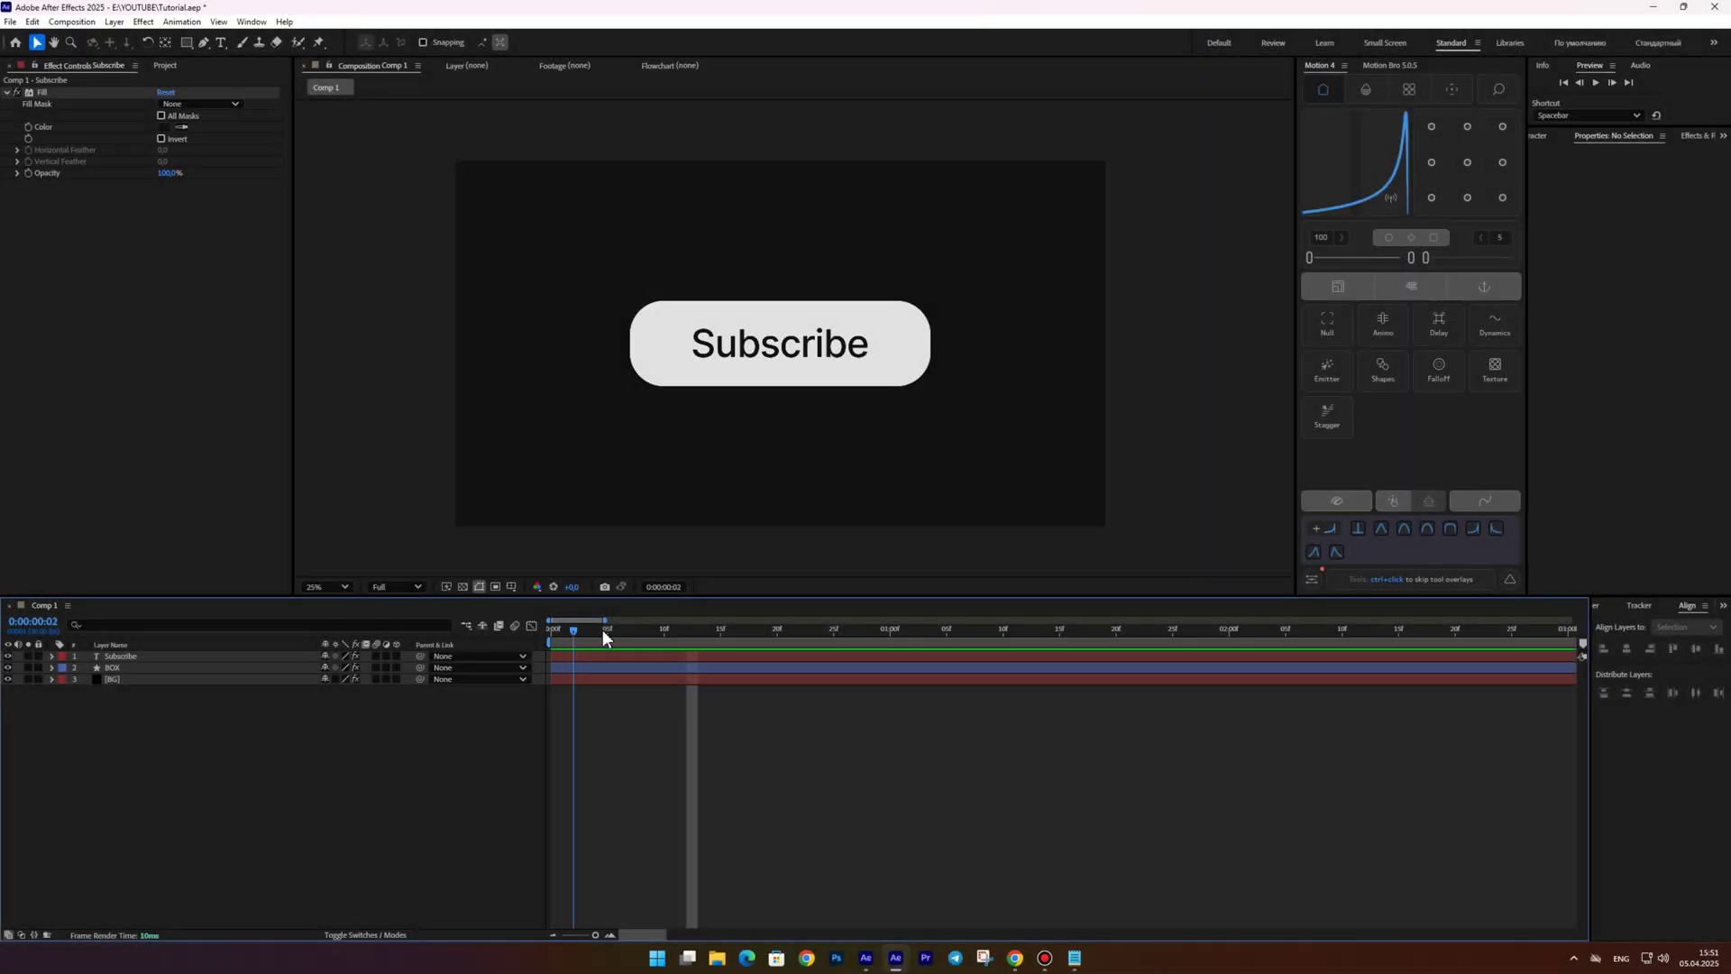
Split the Subscribe and BOX layers at one second, keeping BOX 2 under Subscribe 2
{"action": "left_click_drag", "start_coordinate": [558, 629], "coordinate": [881, 630]}
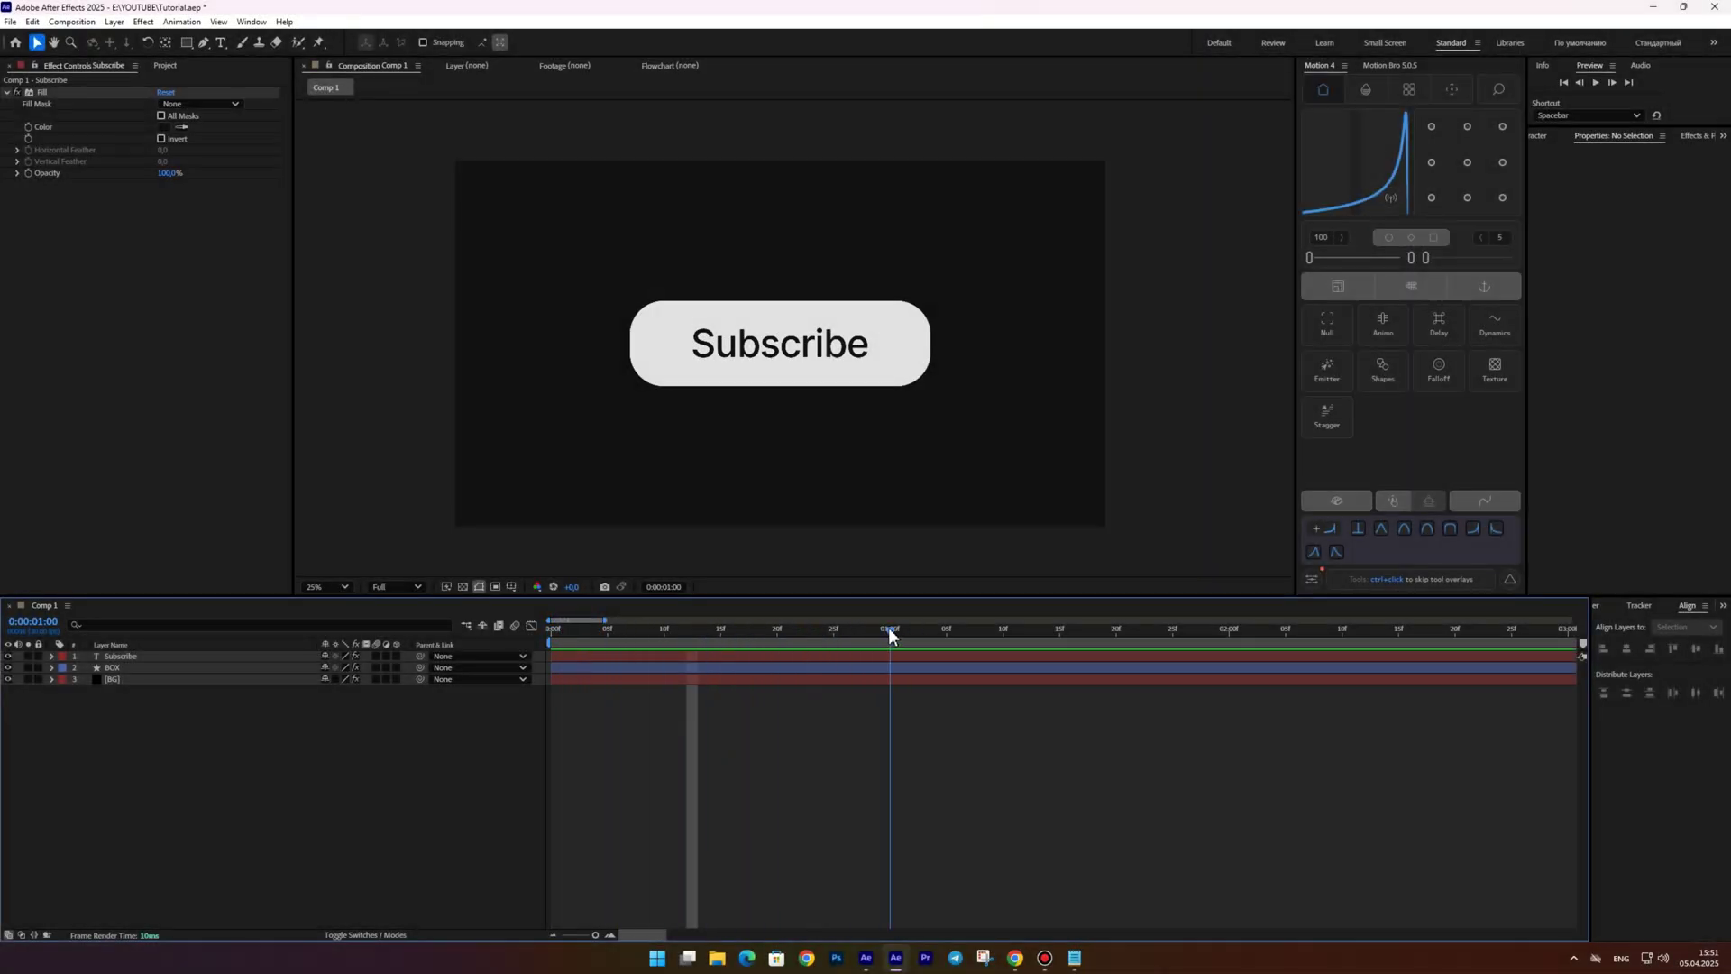
{"action": "left_click", "coordinate": [121, 667], "text": "shift"}
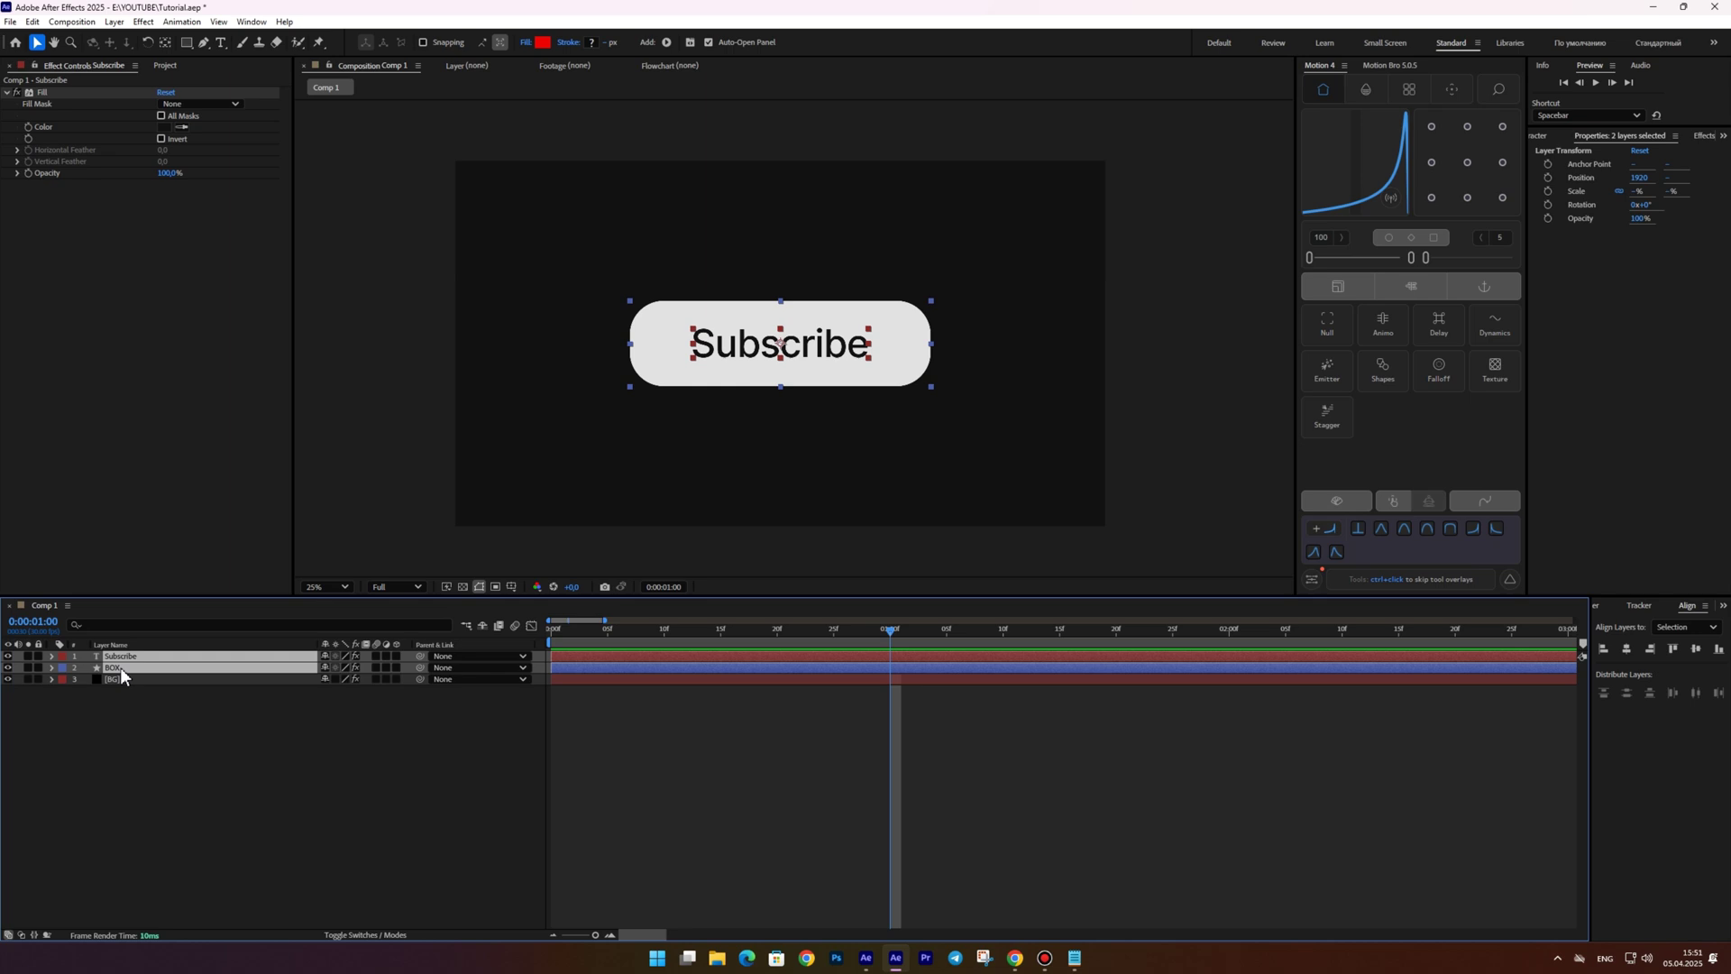
{"action": "key", "text": "ctrl+shift+d"}
{"action": "left_click_drag", "start_coordinate": [121, 673], "coordinate": [117, 664]}
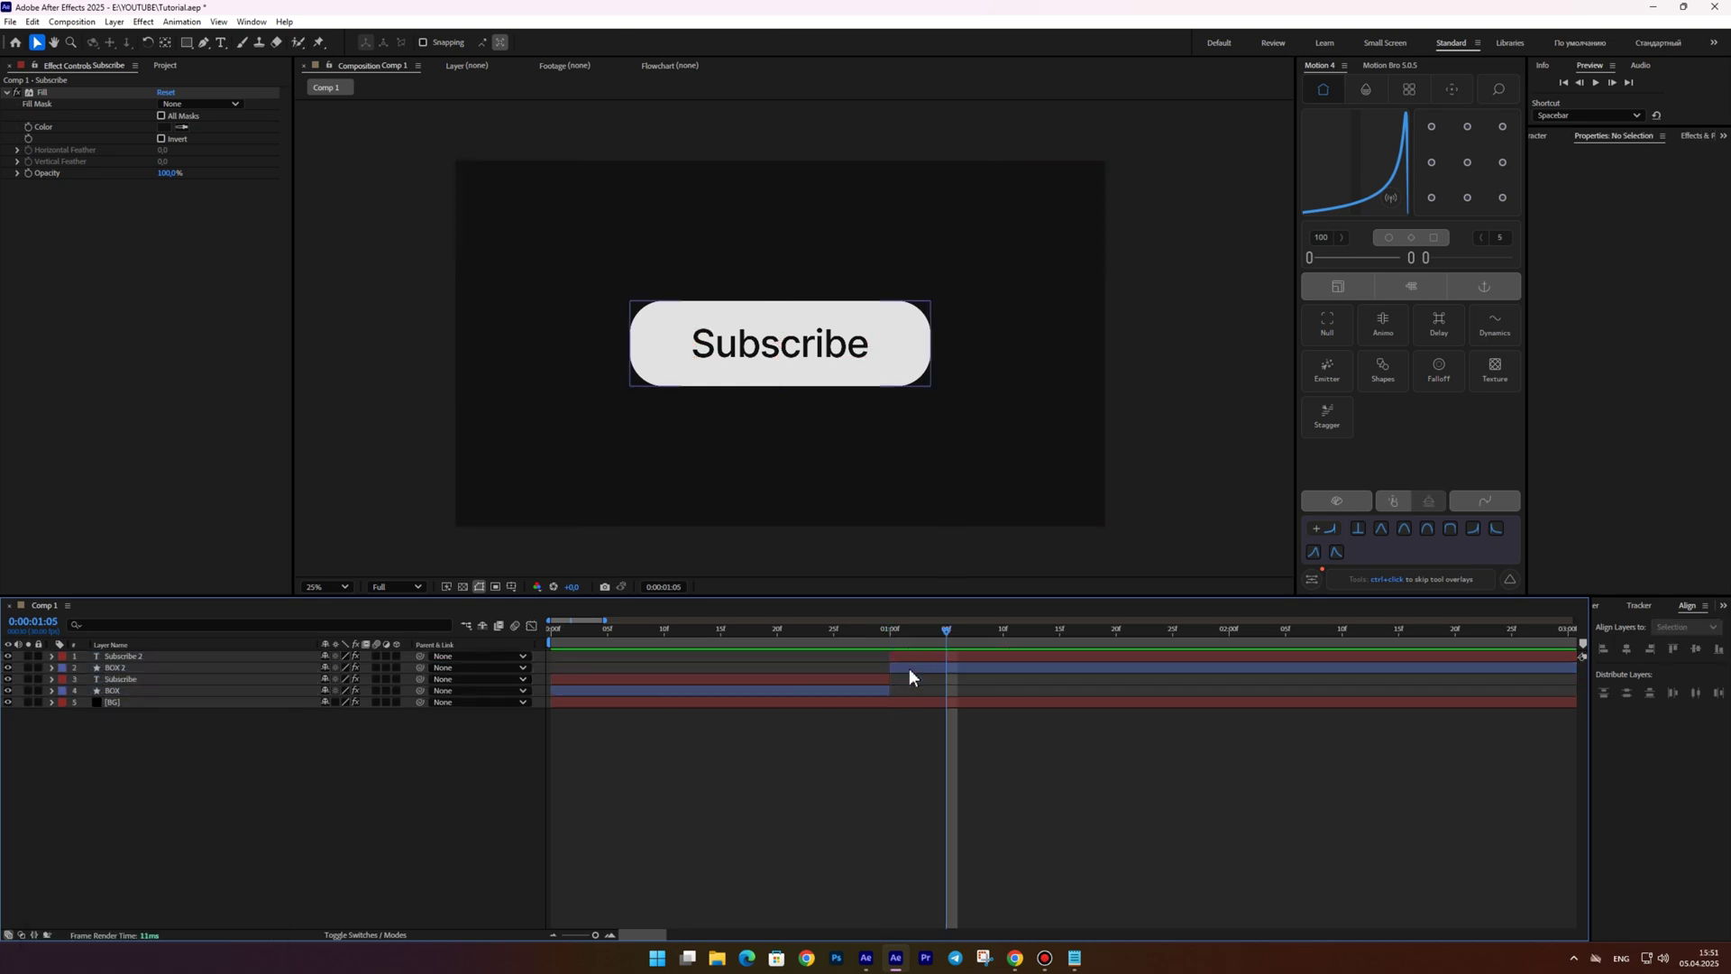
Recolour BOX 2 to dark grey 494949 and the Subscribe 2 text to near white
{"action": "left_click", "coordinate": [910, 668]}
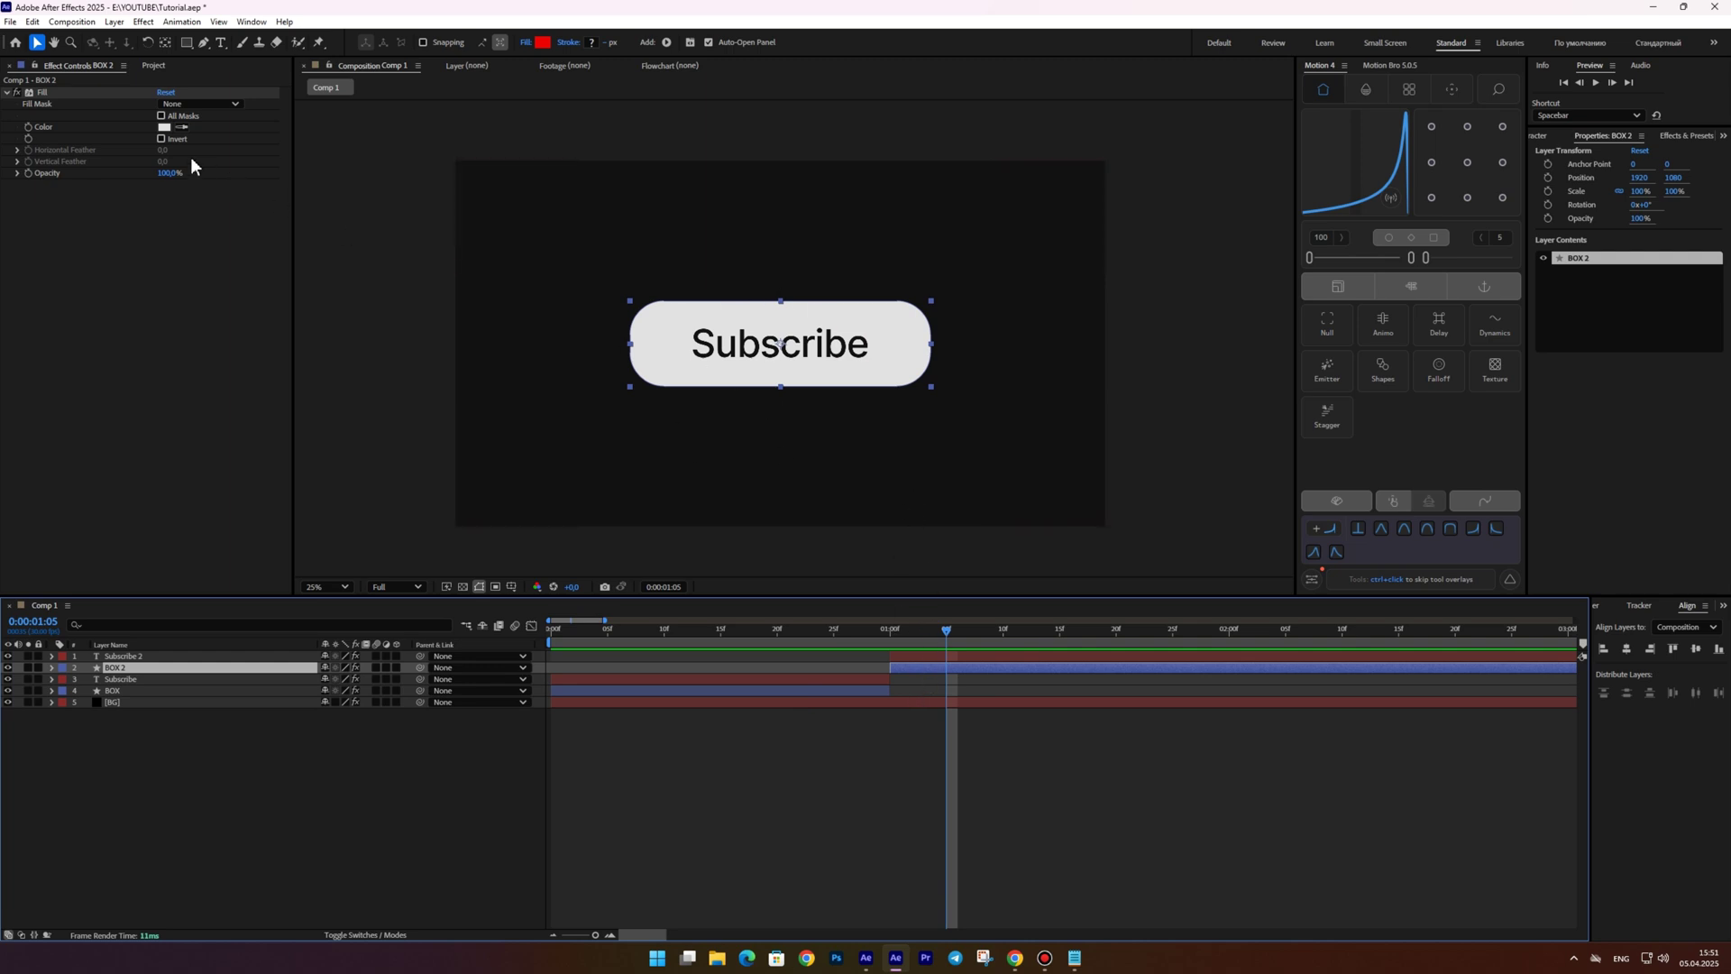
{"action": "left_click", "coordinate": [164, 127]}
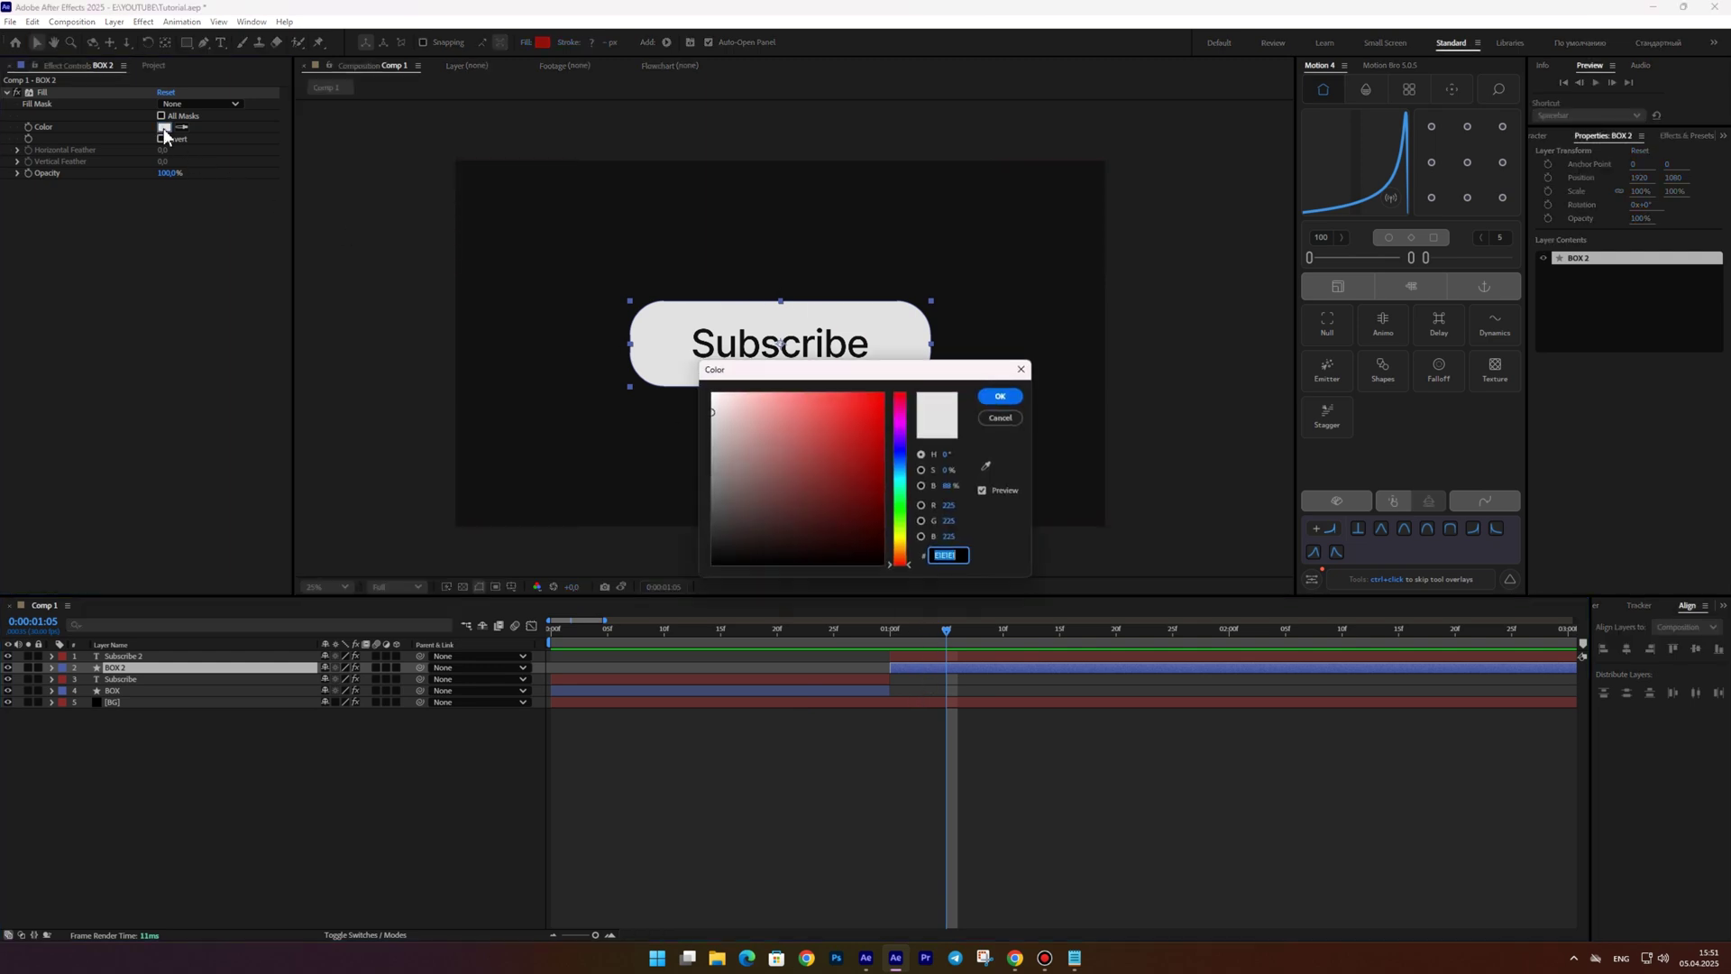
{"action": "left_click_drag", "start_coordinate": [744, 474], "coordinate": [671, 516]}
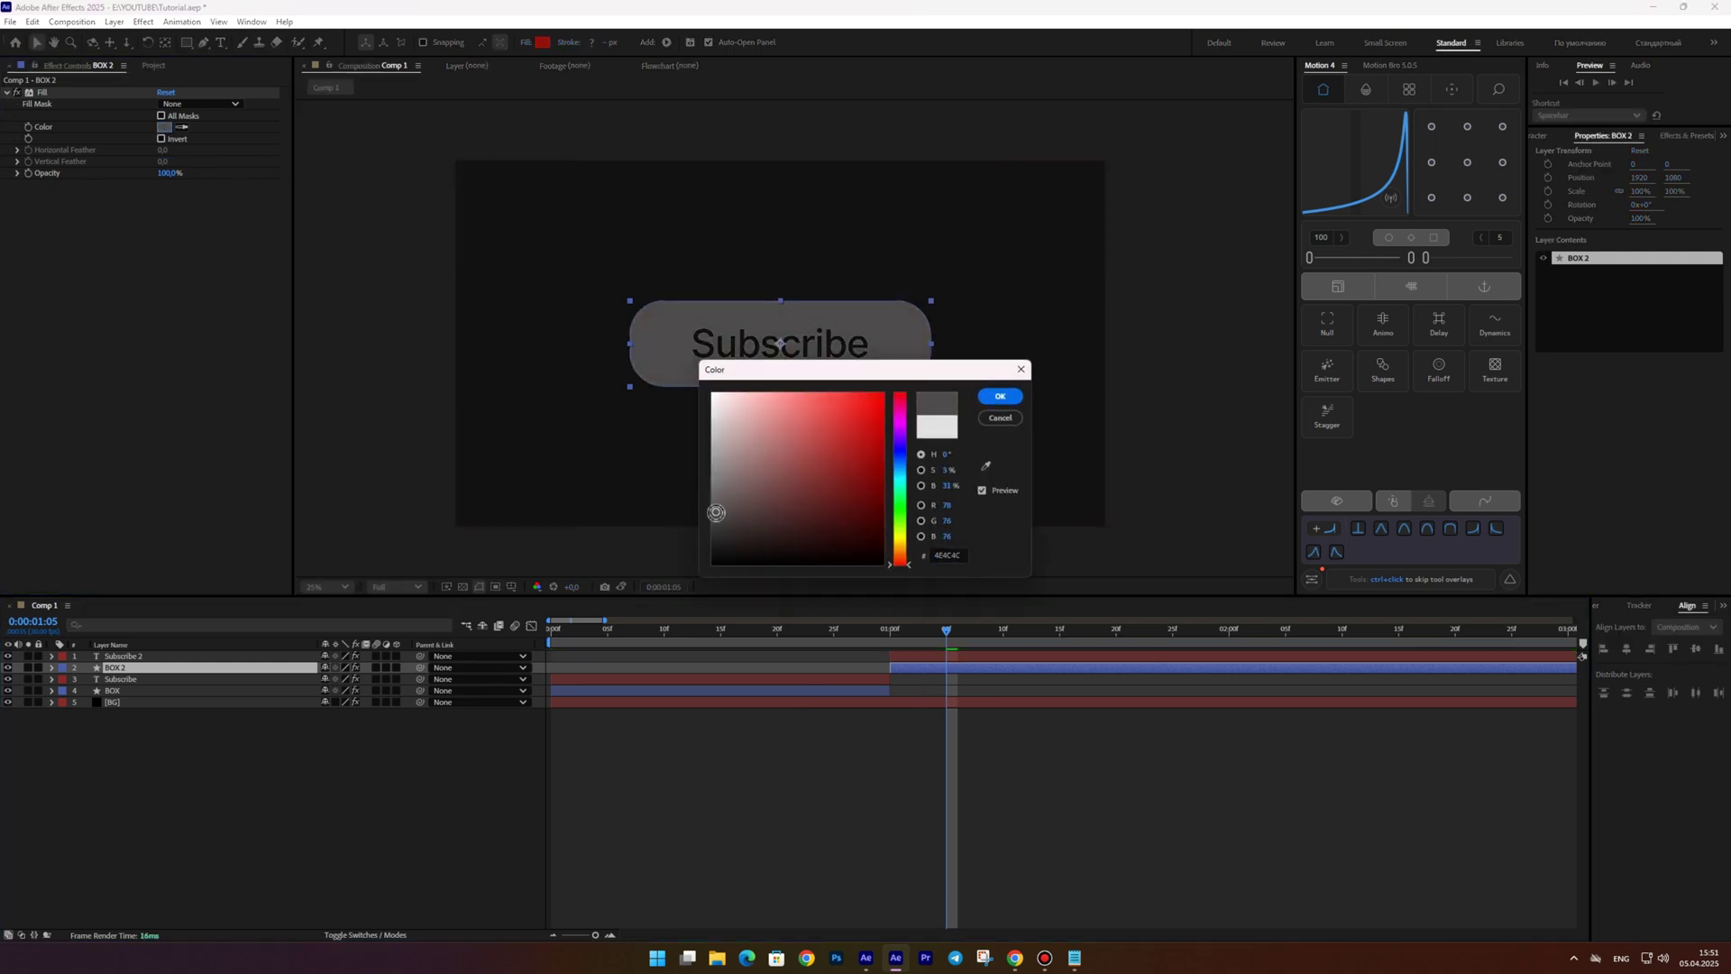
{"action": "key", "text": "Return"}
{"action": "left_click", "coordinate": [766, 350]}
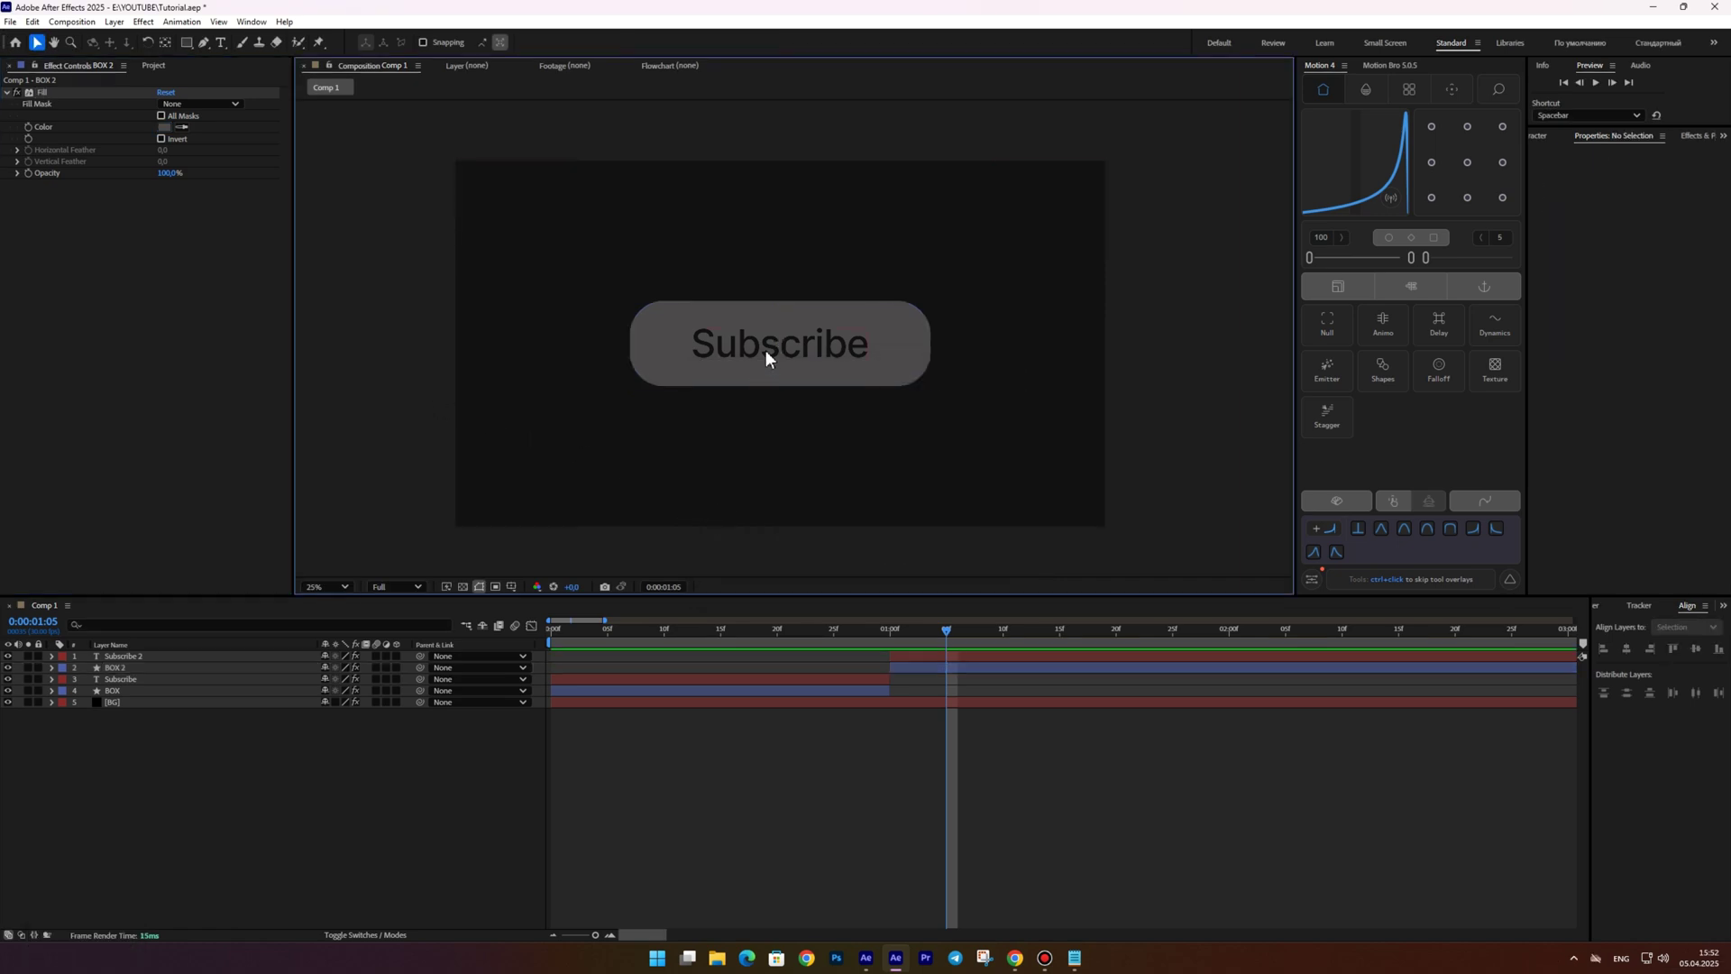
{"action": "left_click", "coordinate": [162, 126]}
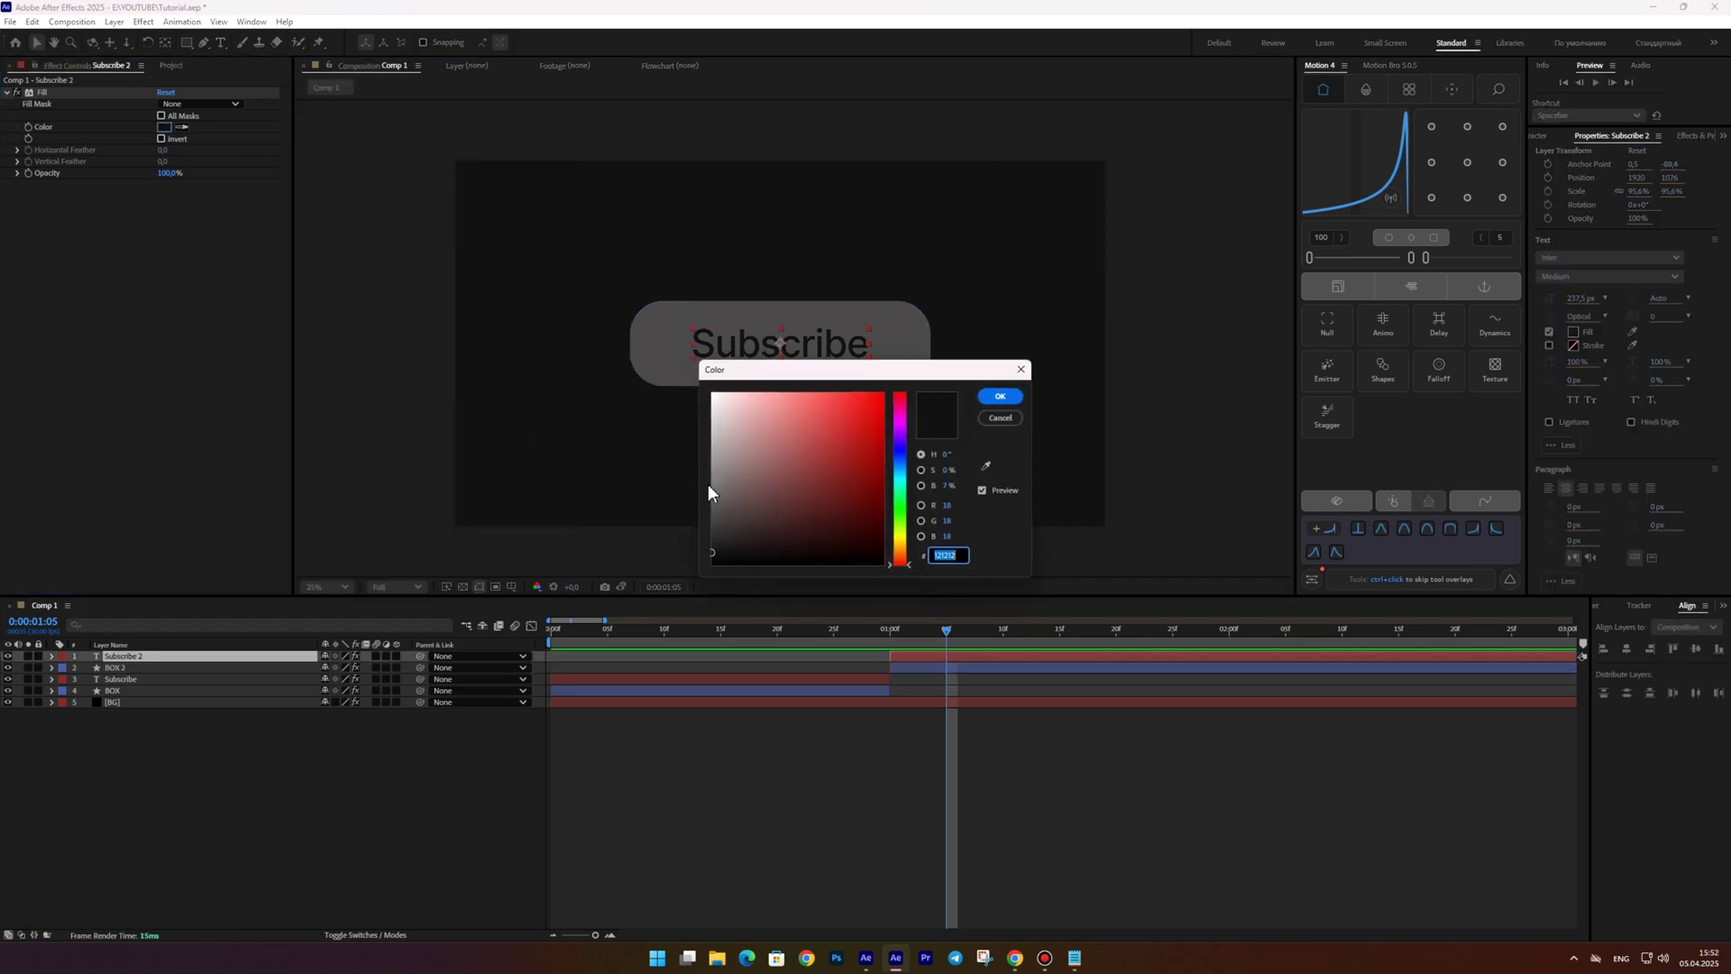
{"action": "left_click_drag", "start_coordinate": [714, 412], "coordinate": [710, 419]}
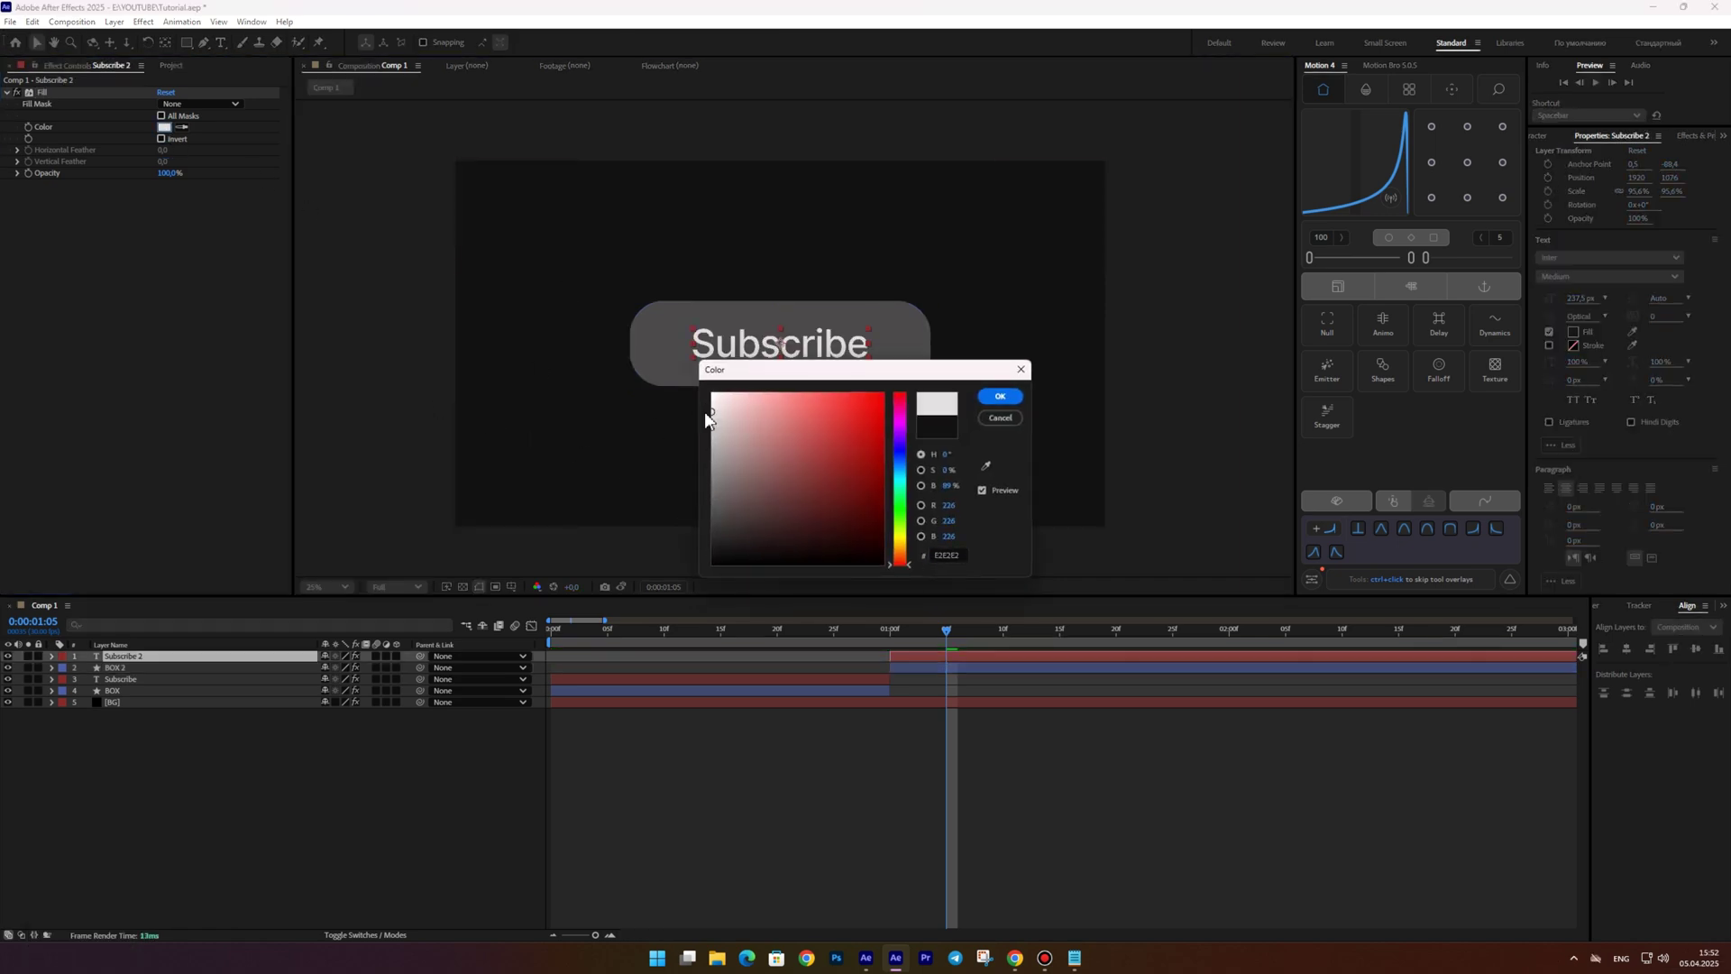
{"action": "key", "text": "Return"}
Change the second text to 'Subscribed' and scrub to check the switch at one second
{"action": "double_click", "coordinate": [778, 349]}
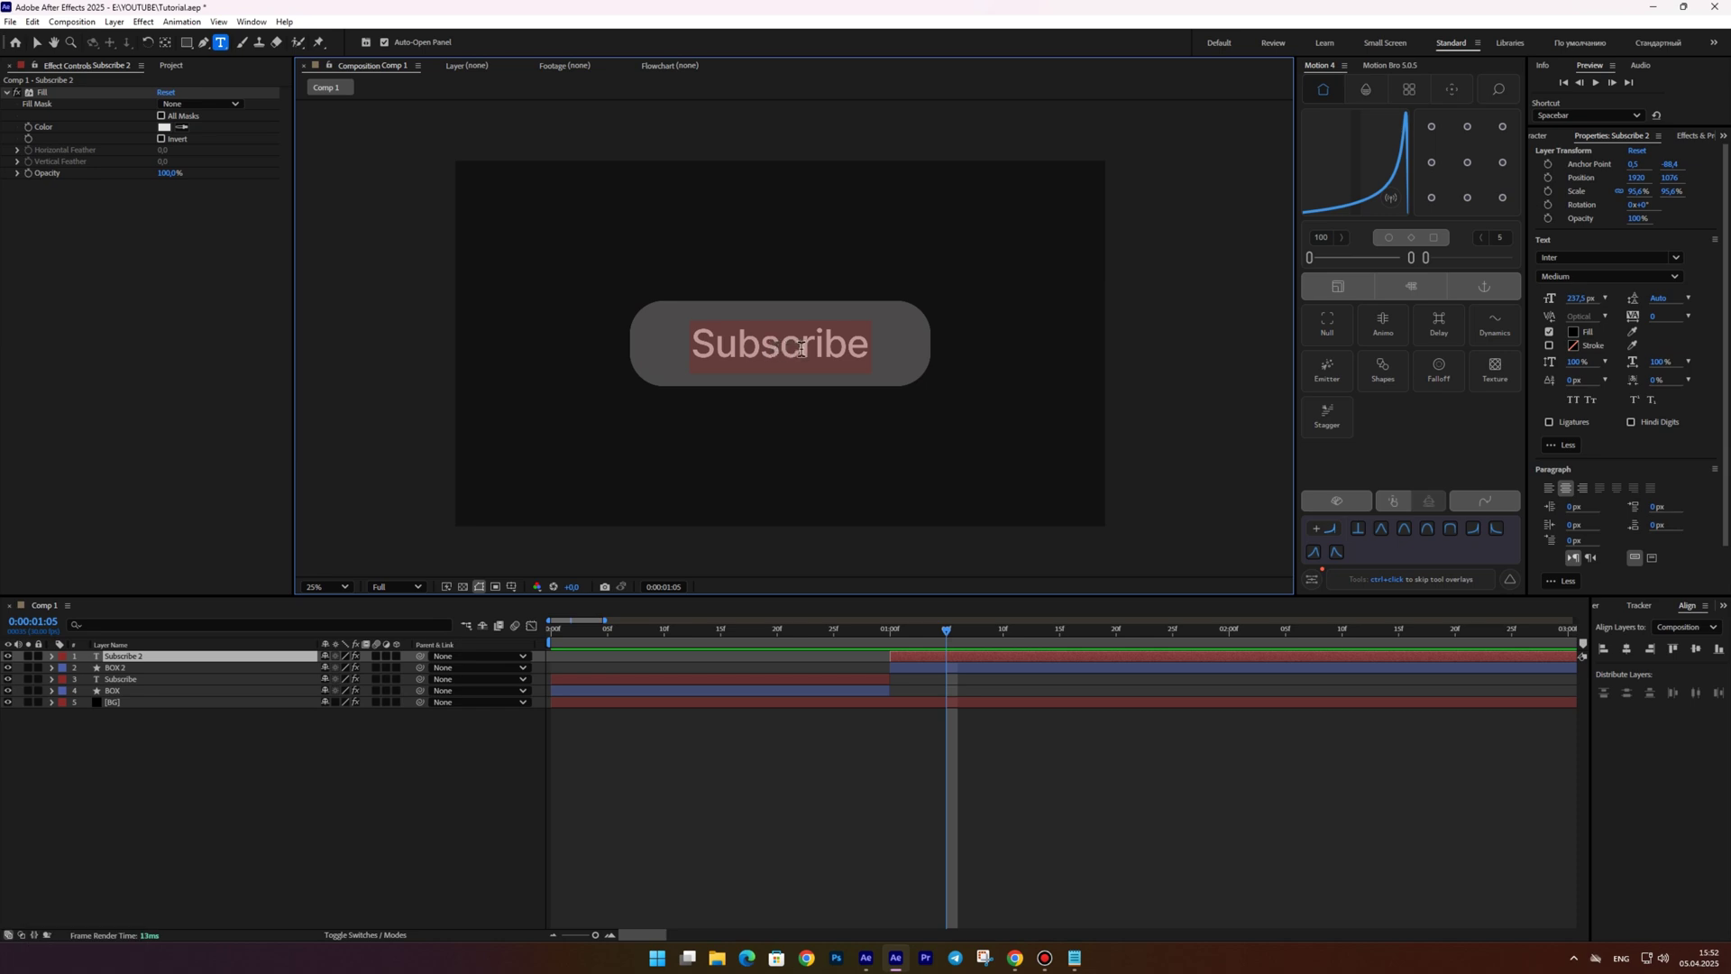
{"action": "left_click", "coordinate": [871, 346]}
{"action": "type", "text": "d"}
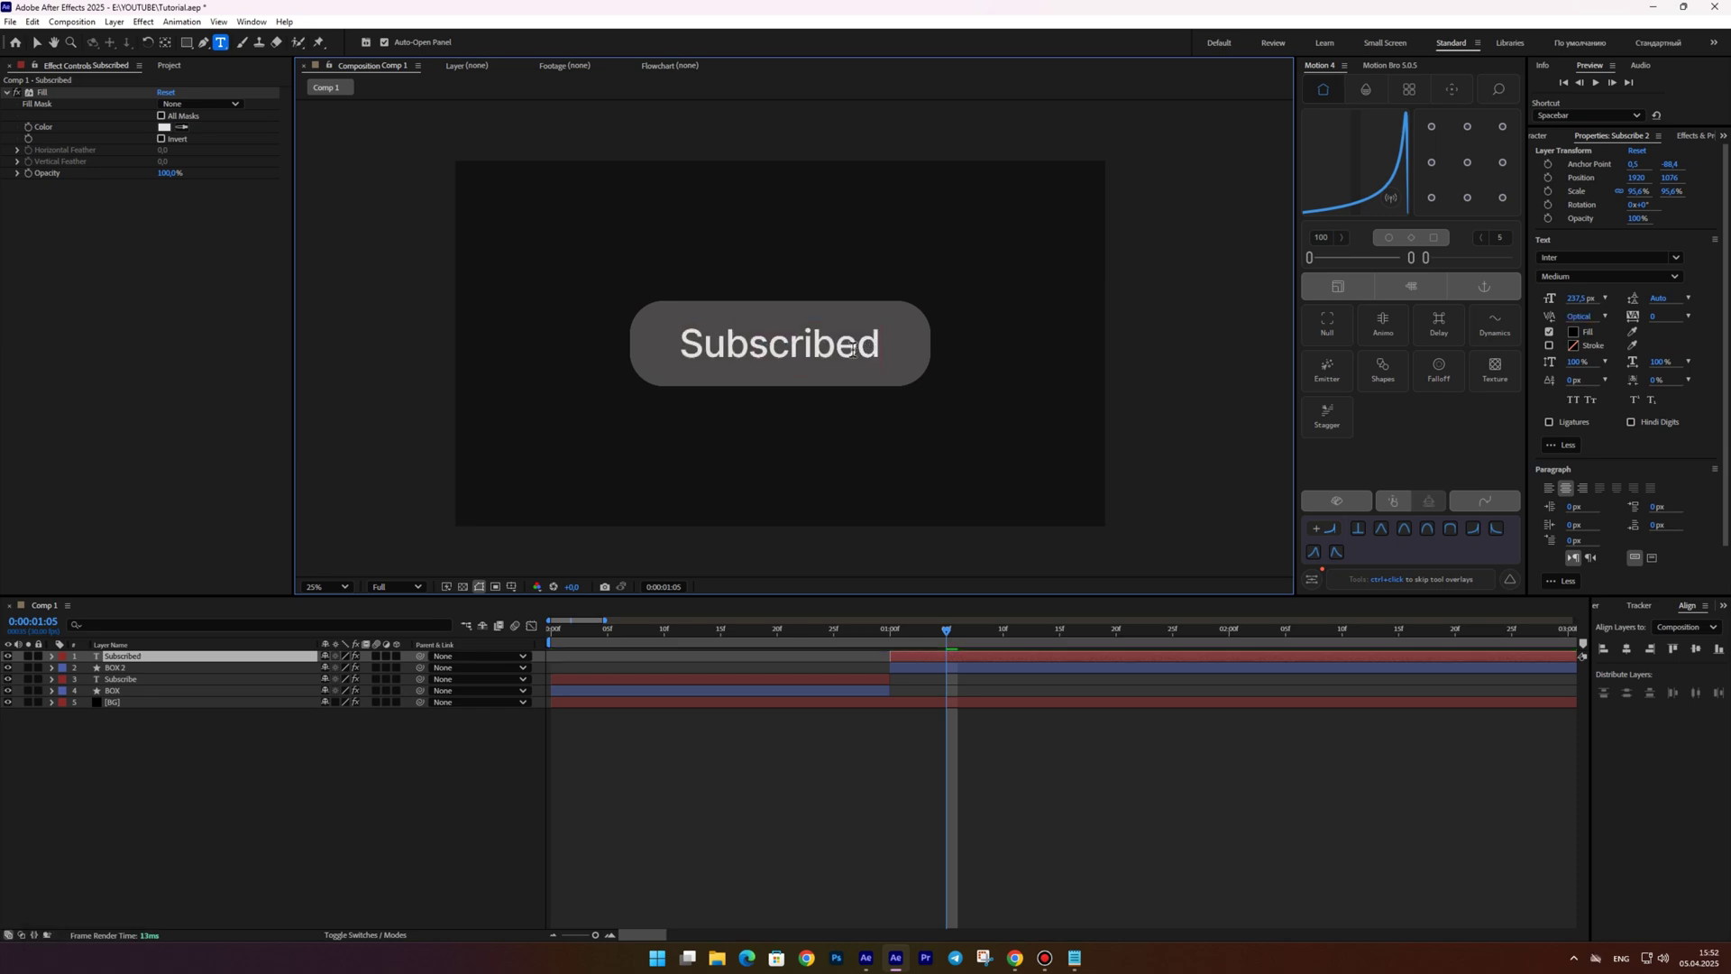
{"action": "left_click", "coordinate": [37, 45]}
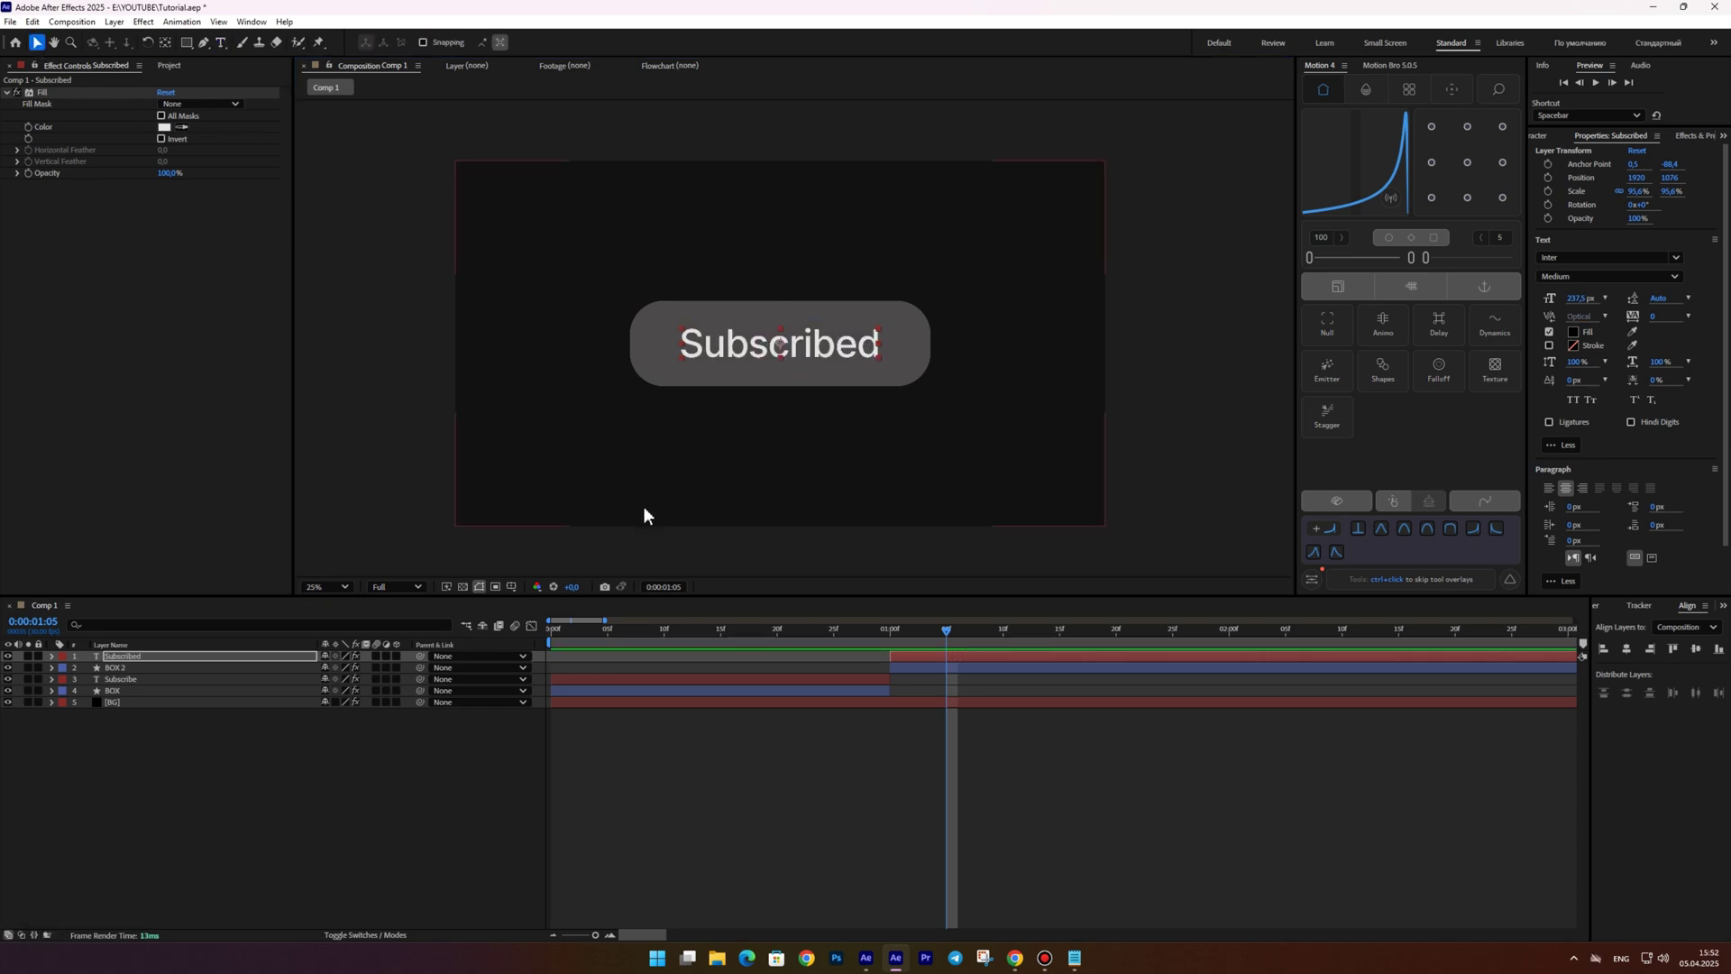
{"action": "left_click_drag", "start_coordinate": [941, 632], "coordinate": [857, 629]}
{"action": "left_click", "coordinate": [827, 777]}
Add a green-labelled Null 1 and parent the four button layers to it
{"action": "right_click", "coordinate": [301, 775]}
{"action": "mouse_move", "coordinate": [355, 616]}
{"action": "left_click", "coordinate": [519, 689]}
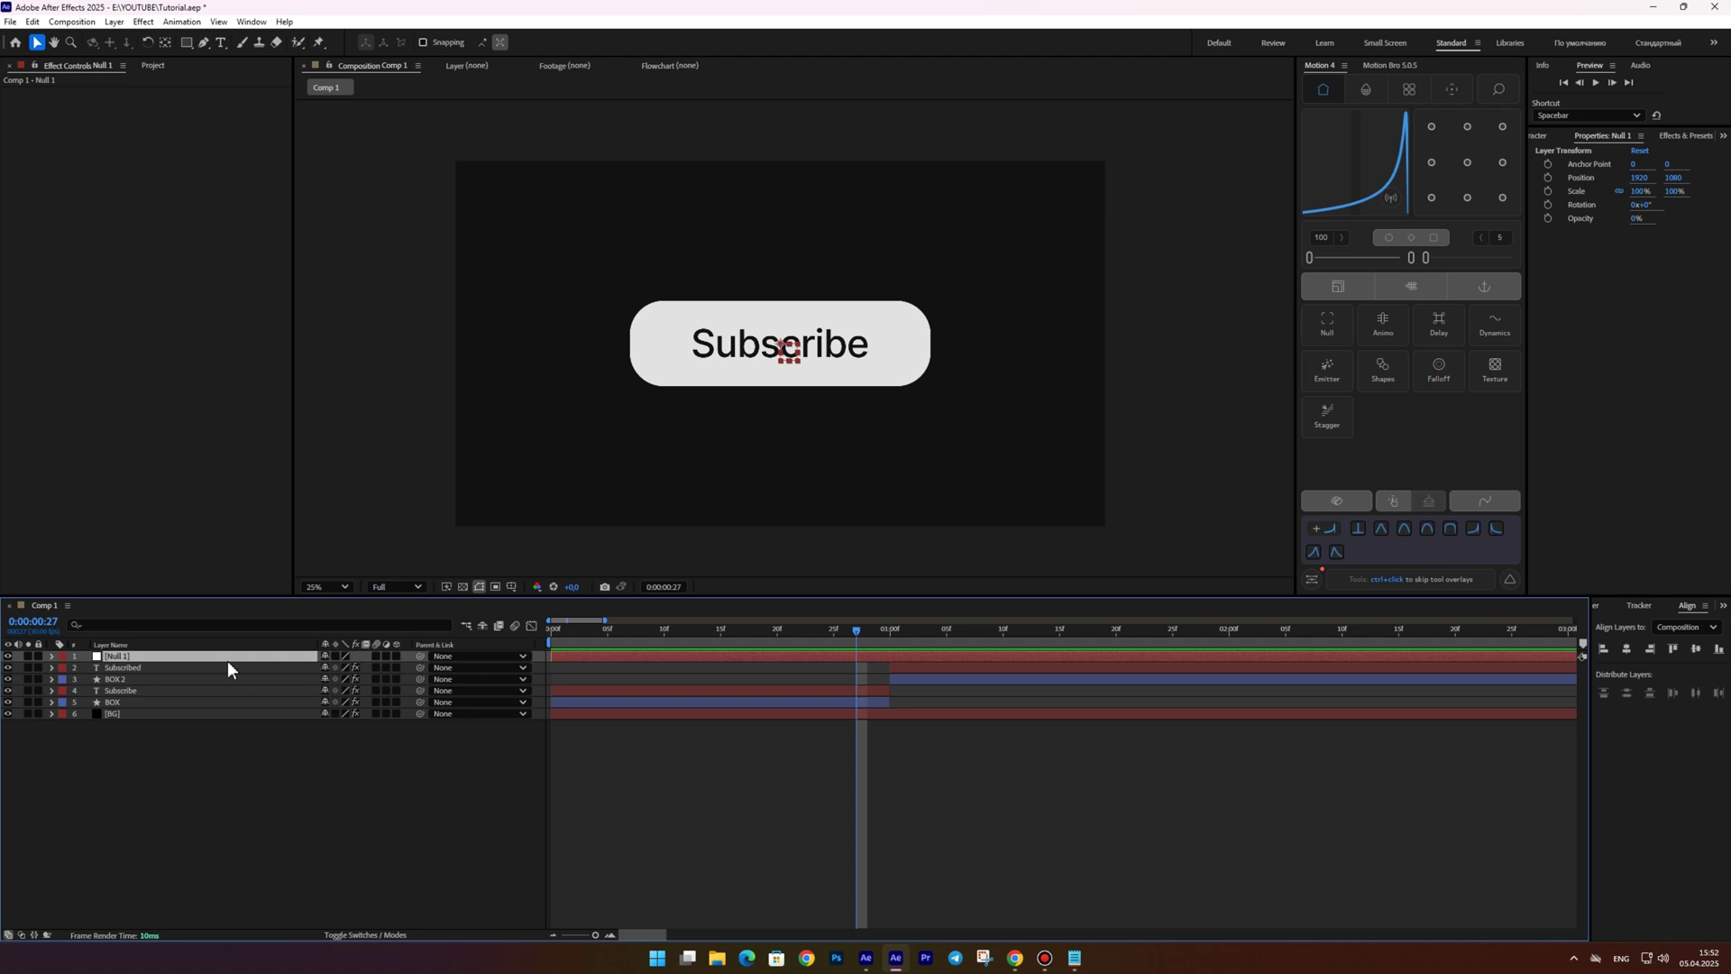
{"action": "left_click", "coordinate": [61, 657]}
{"action": "left_click", "coordinate": [100, 538]}
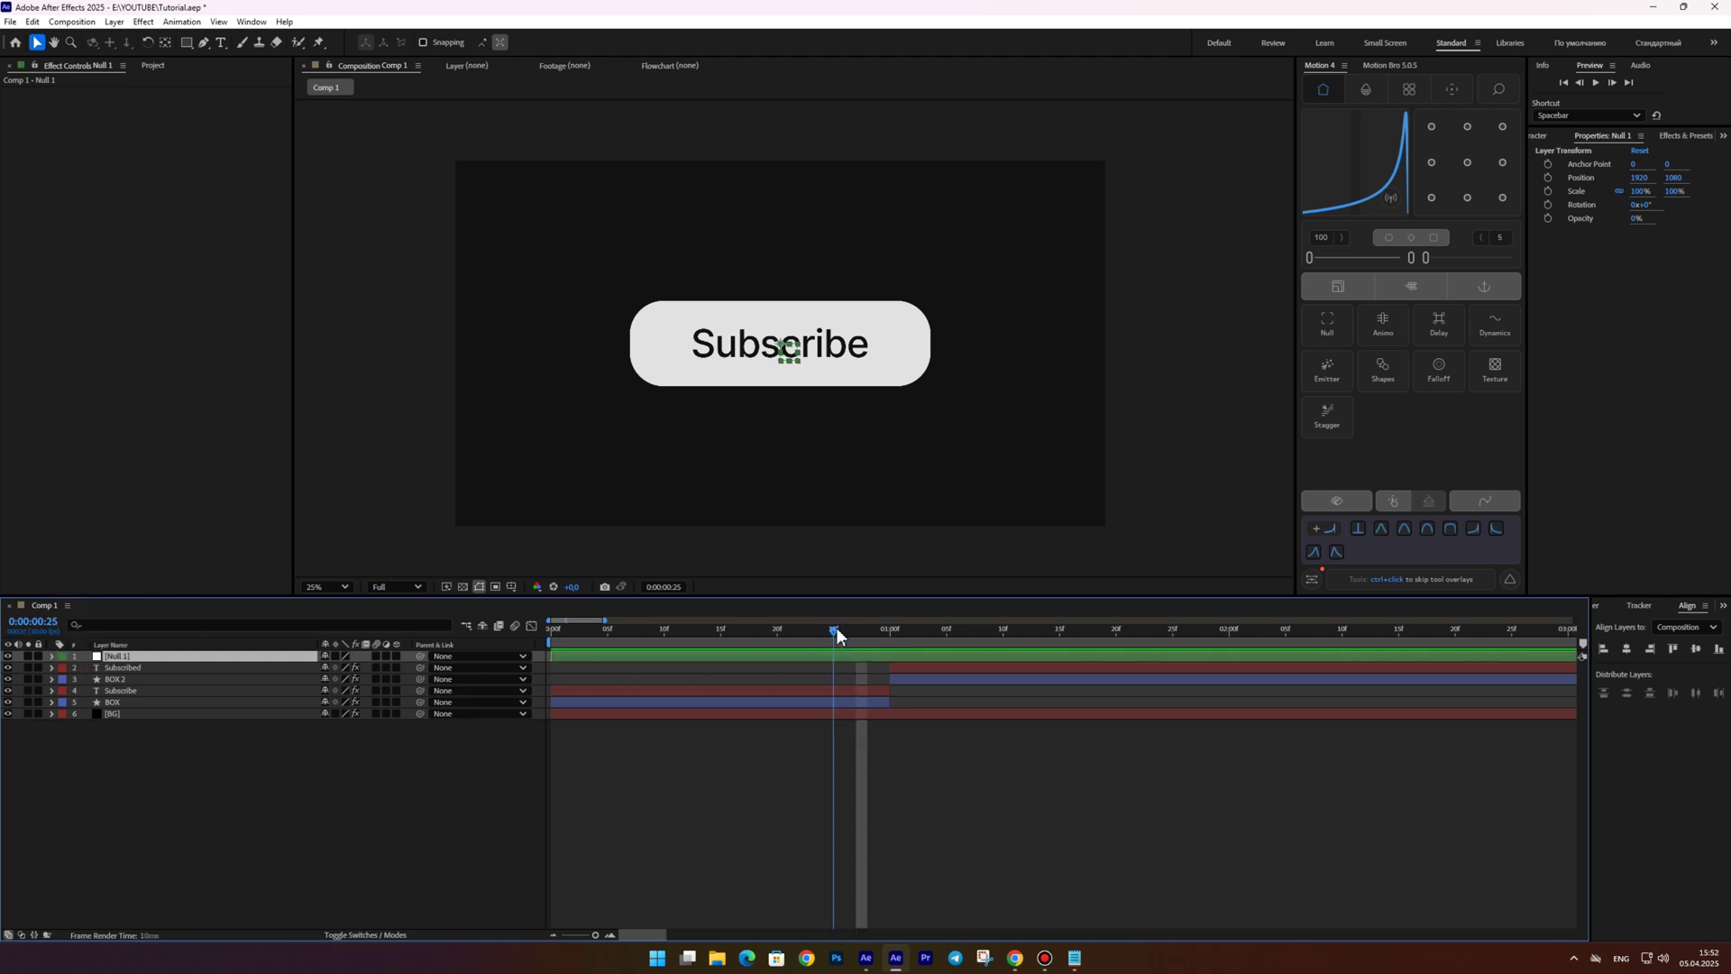
{"action": "left_click", "coordinate": [120, 667]}
{"action": "left_click", "coordinate": [127, 701], "text": "shift"}
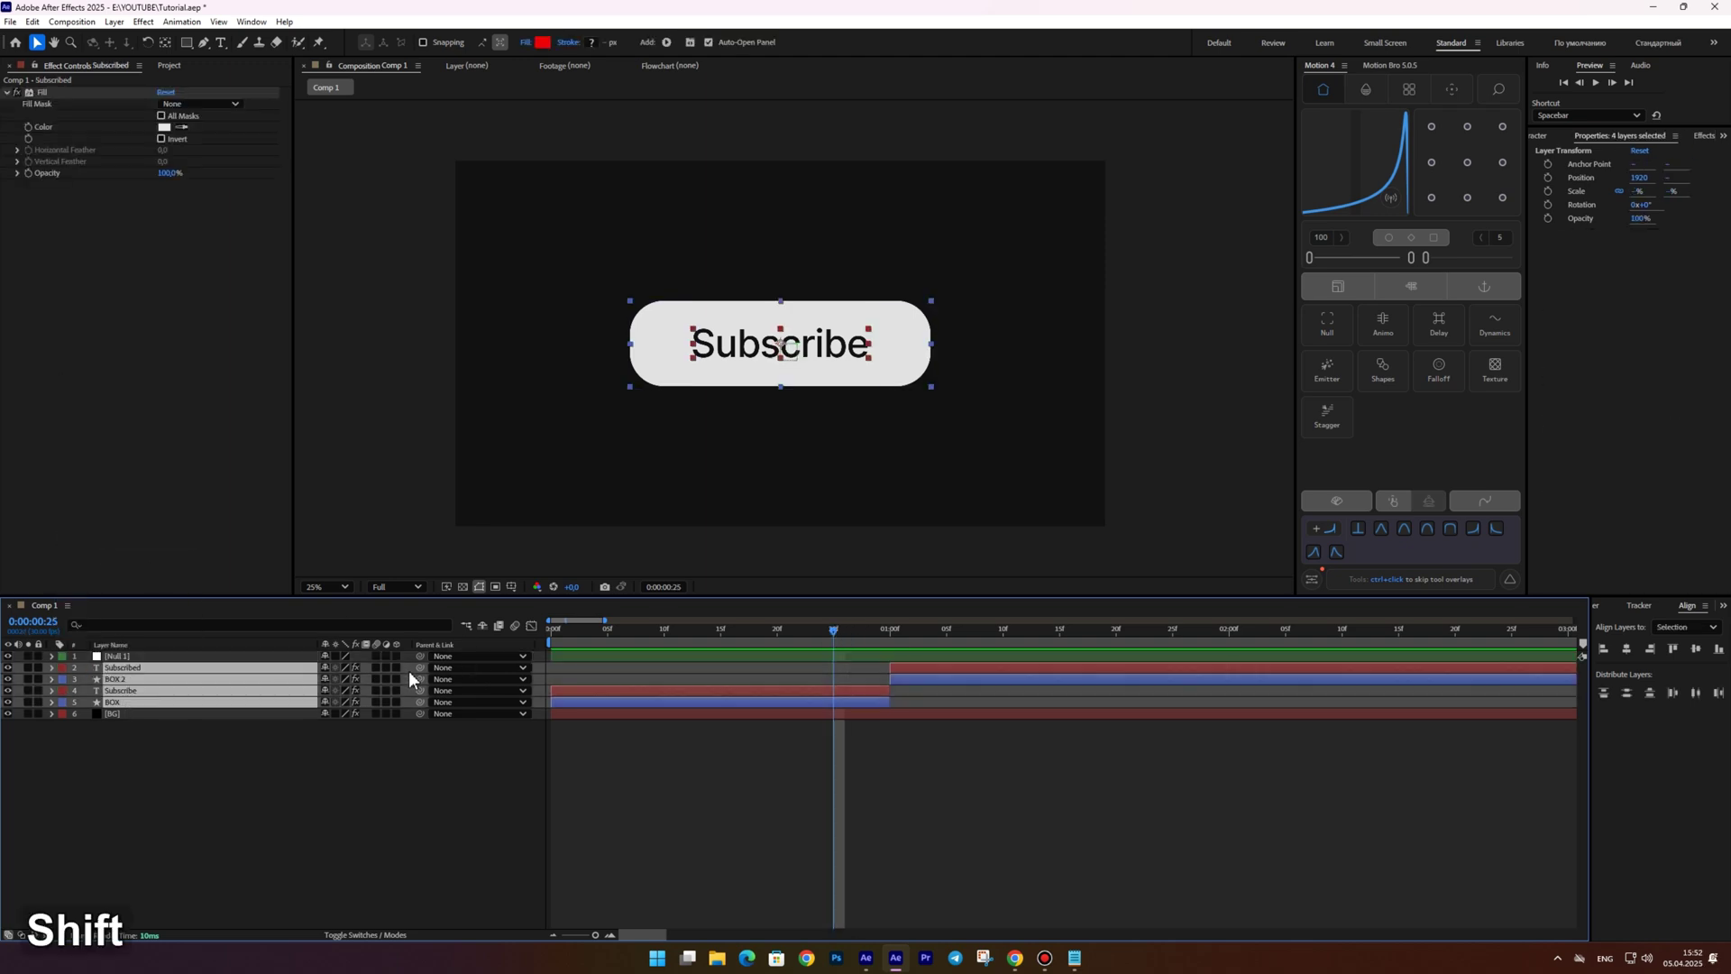
{"action": "left_click_drag", "start_coordinate": [420, 678], "coordinate": [124, 658]}
Keyframe Null 1 Scale at 100%, dip to about 82% at 1:00, back to 100% at 1:03
{"action": "left_click", "coordinate": [124, 658]}
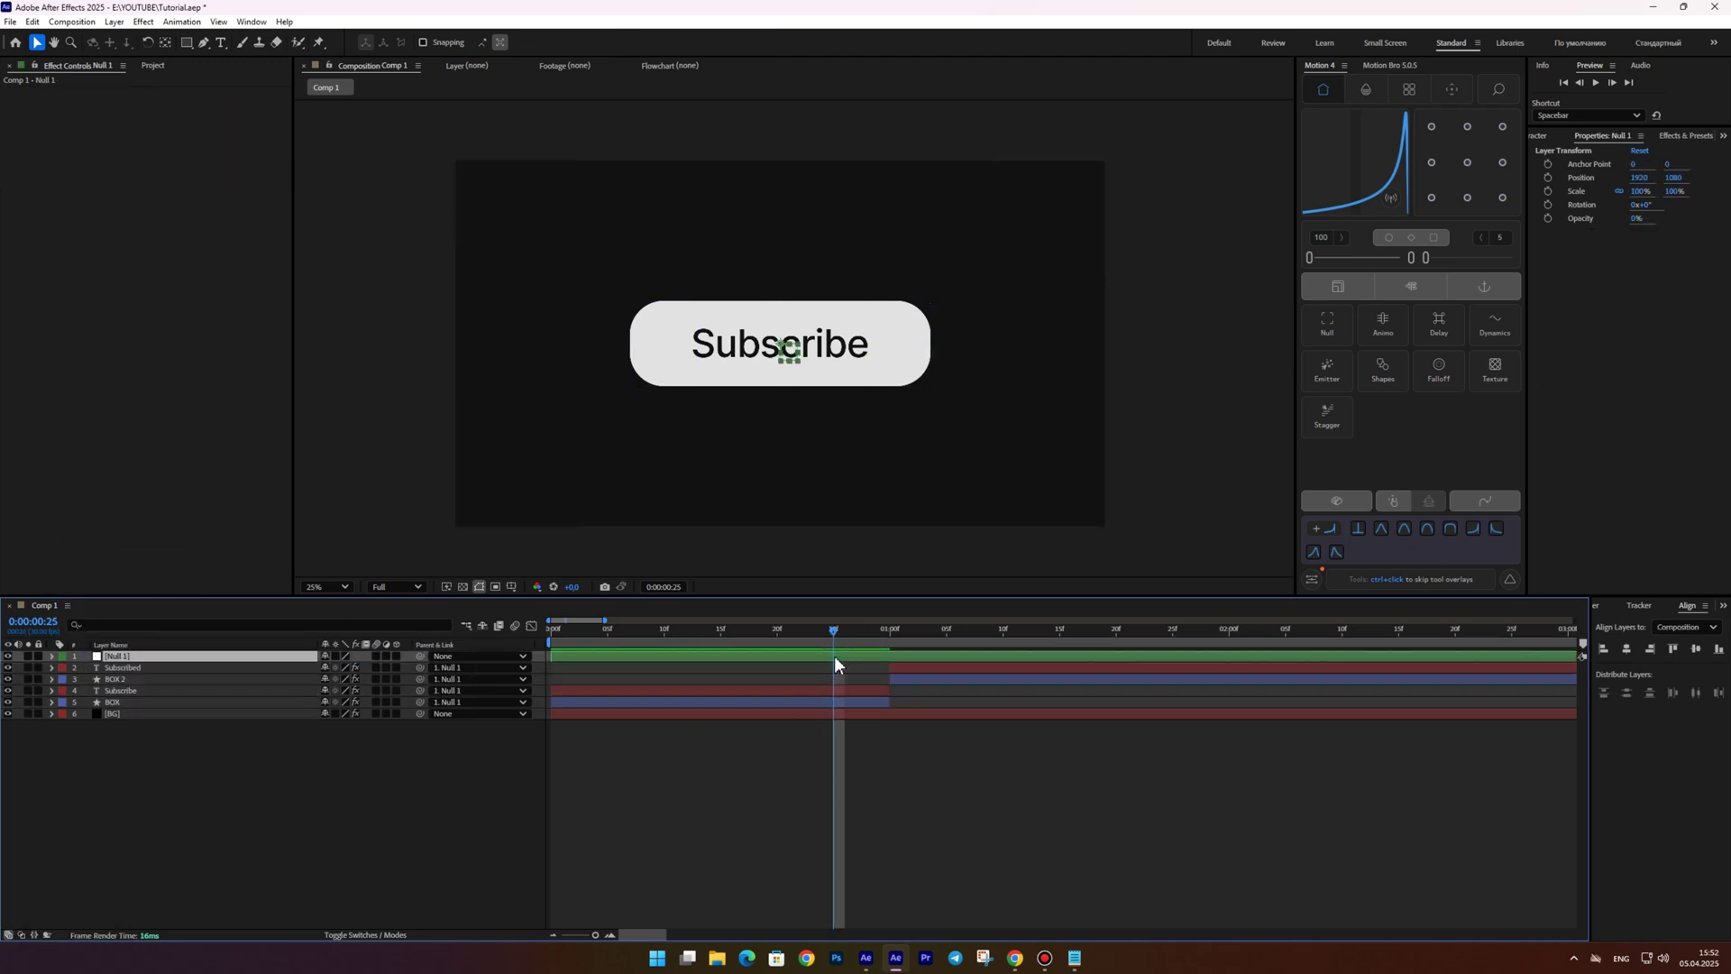
{"action": "left_click_drag", "start_coordinate": [776, 641], "coordinate": [866, 632]}
{"action": "scroll", "coordinate": [888, 654], "scroll_direction": "up", "scroll_amount": 2}
{"action": "key", "text": "s"}
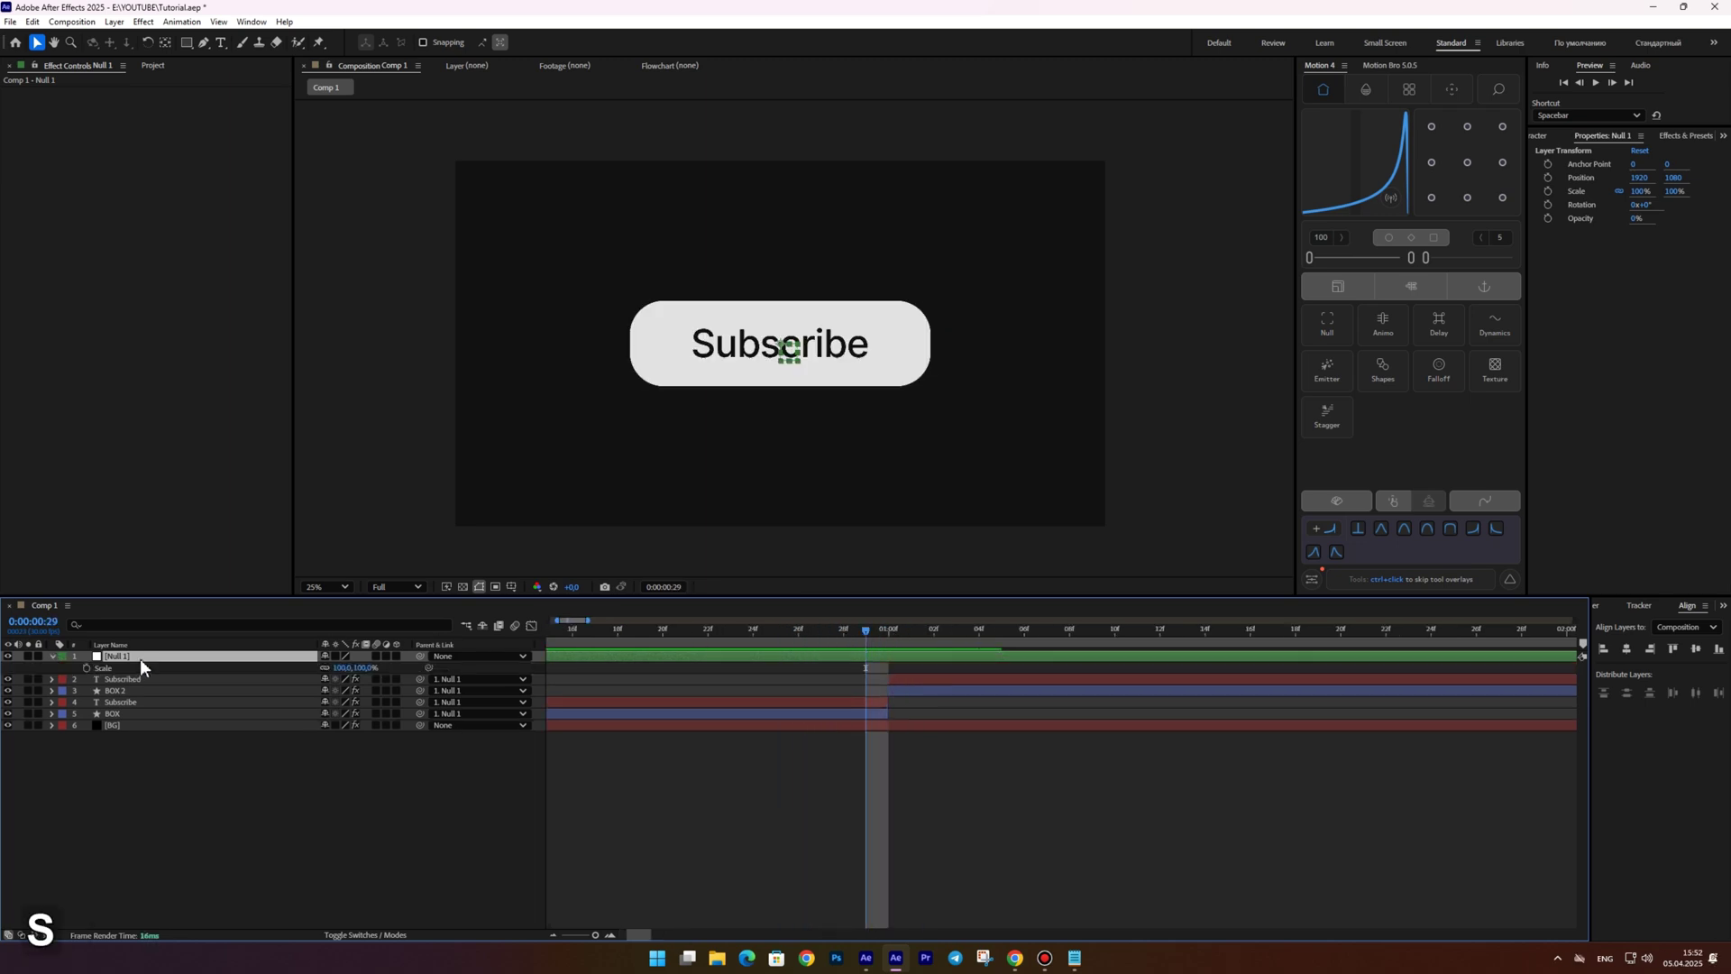
{"action": "left_click", "coordinate": [86, 667]}
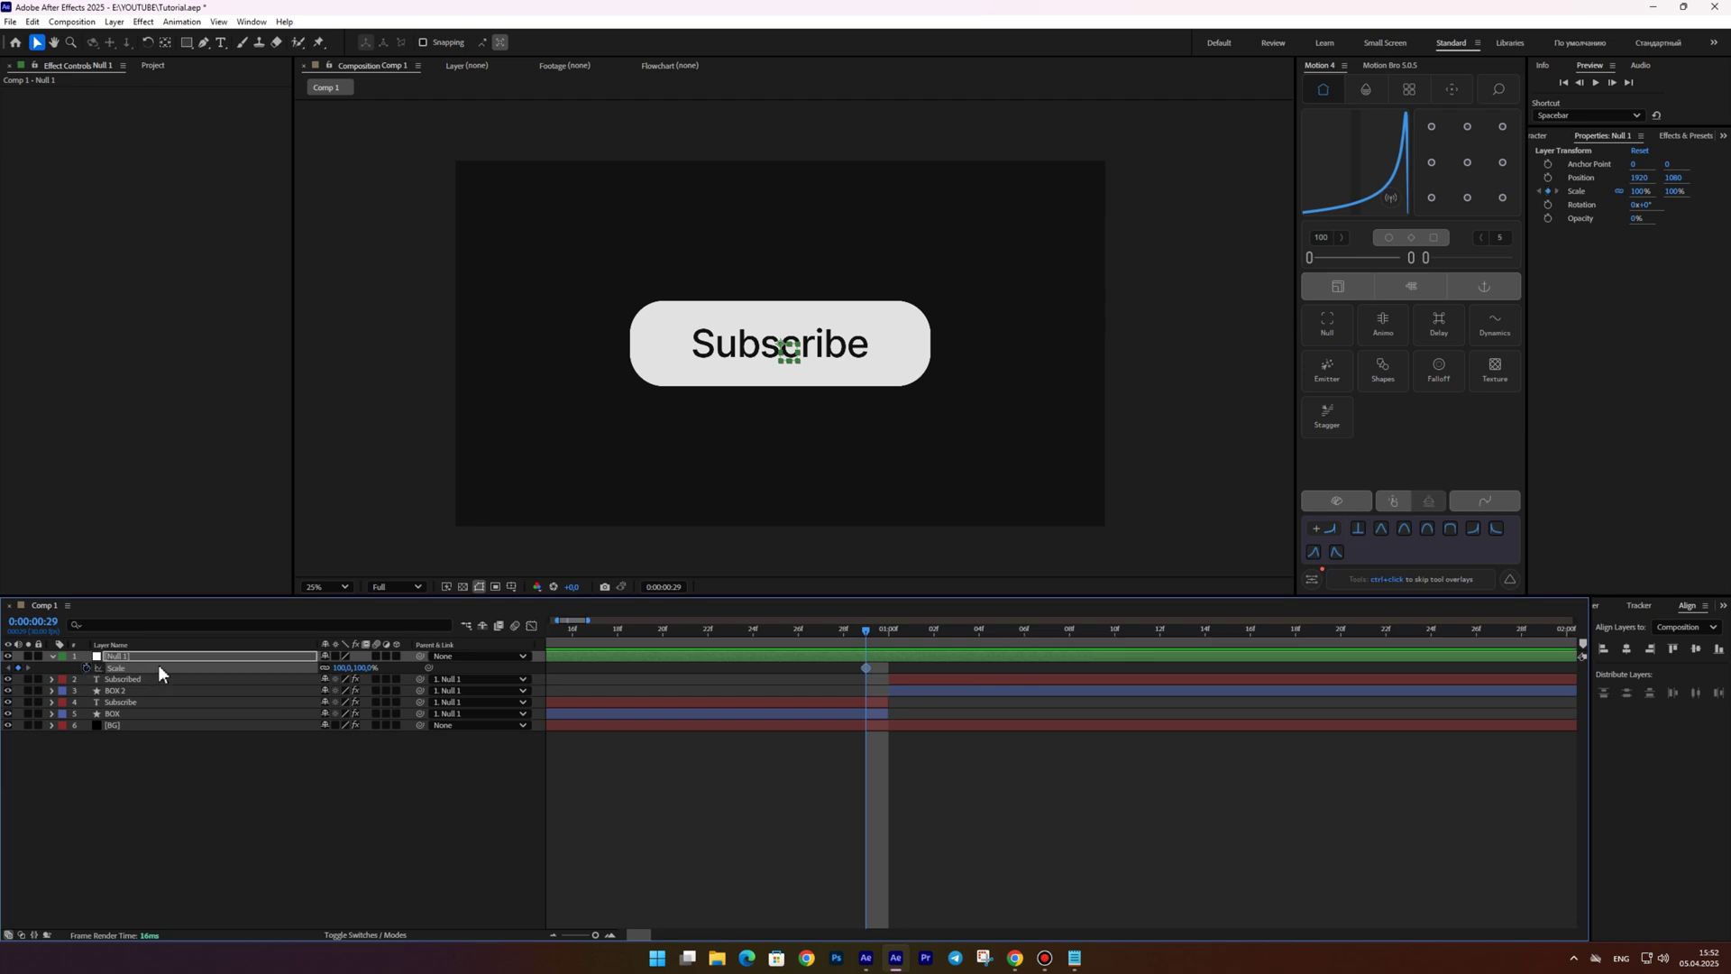
{"action": "key", "text": "Page_Down"}
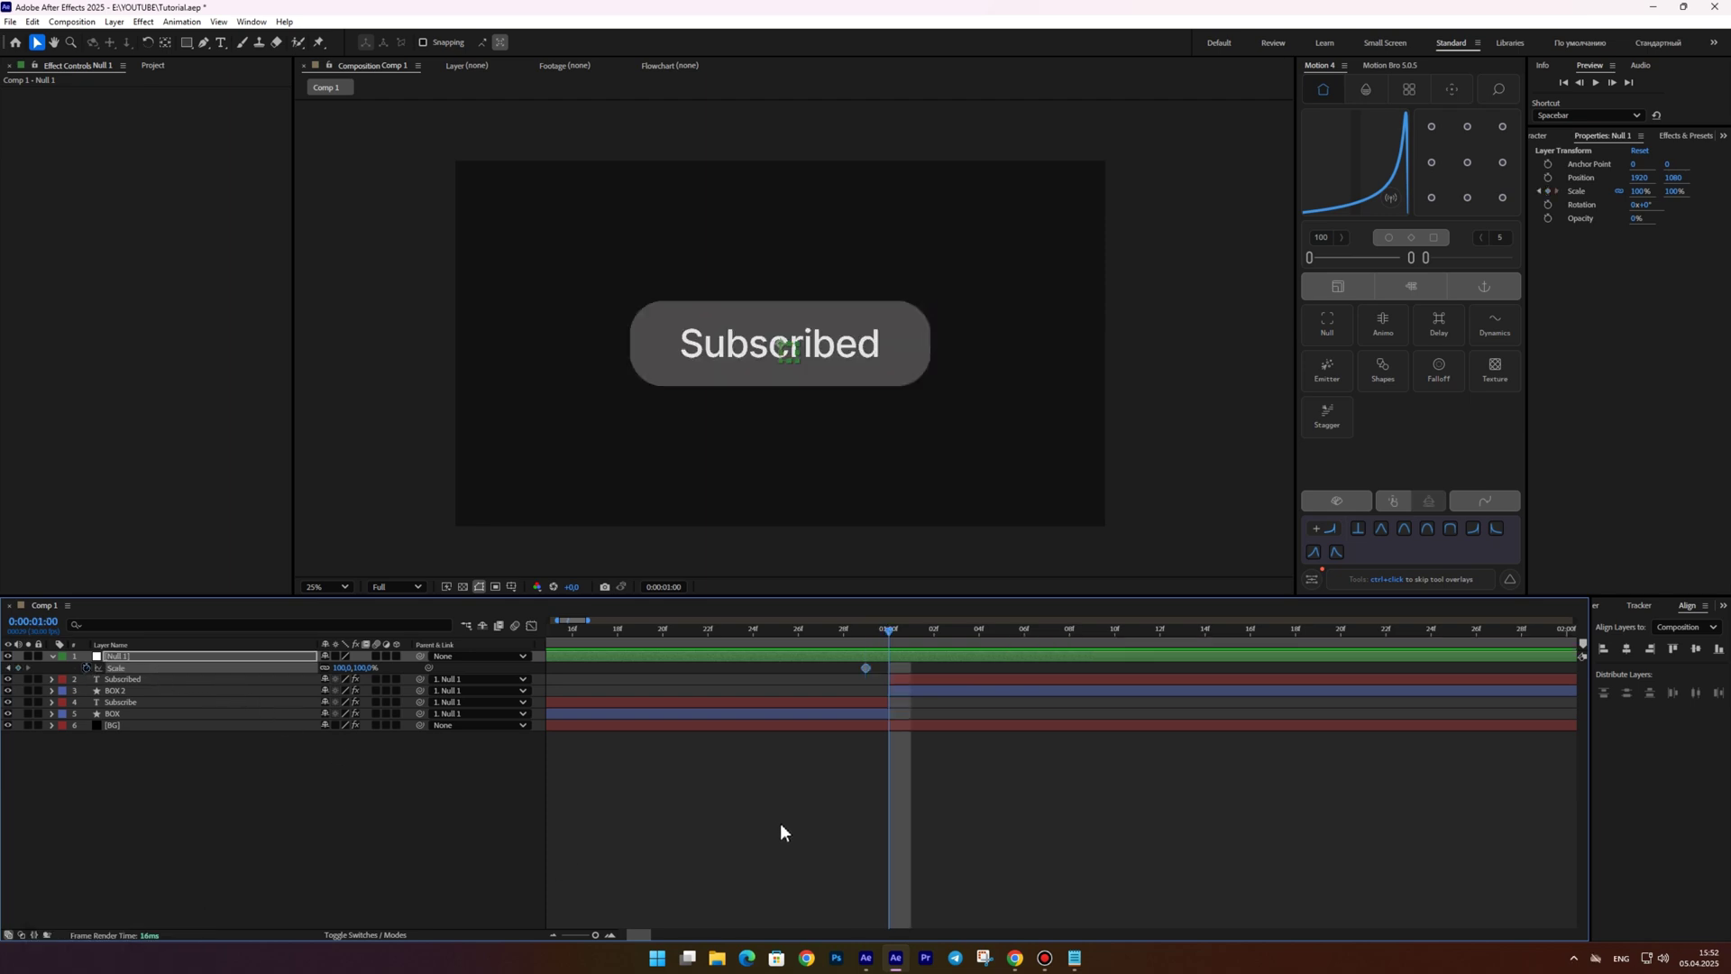
{"action": "left_click_drag", "start_coordinate": [337, 667], "coordinate": [226, 679]}
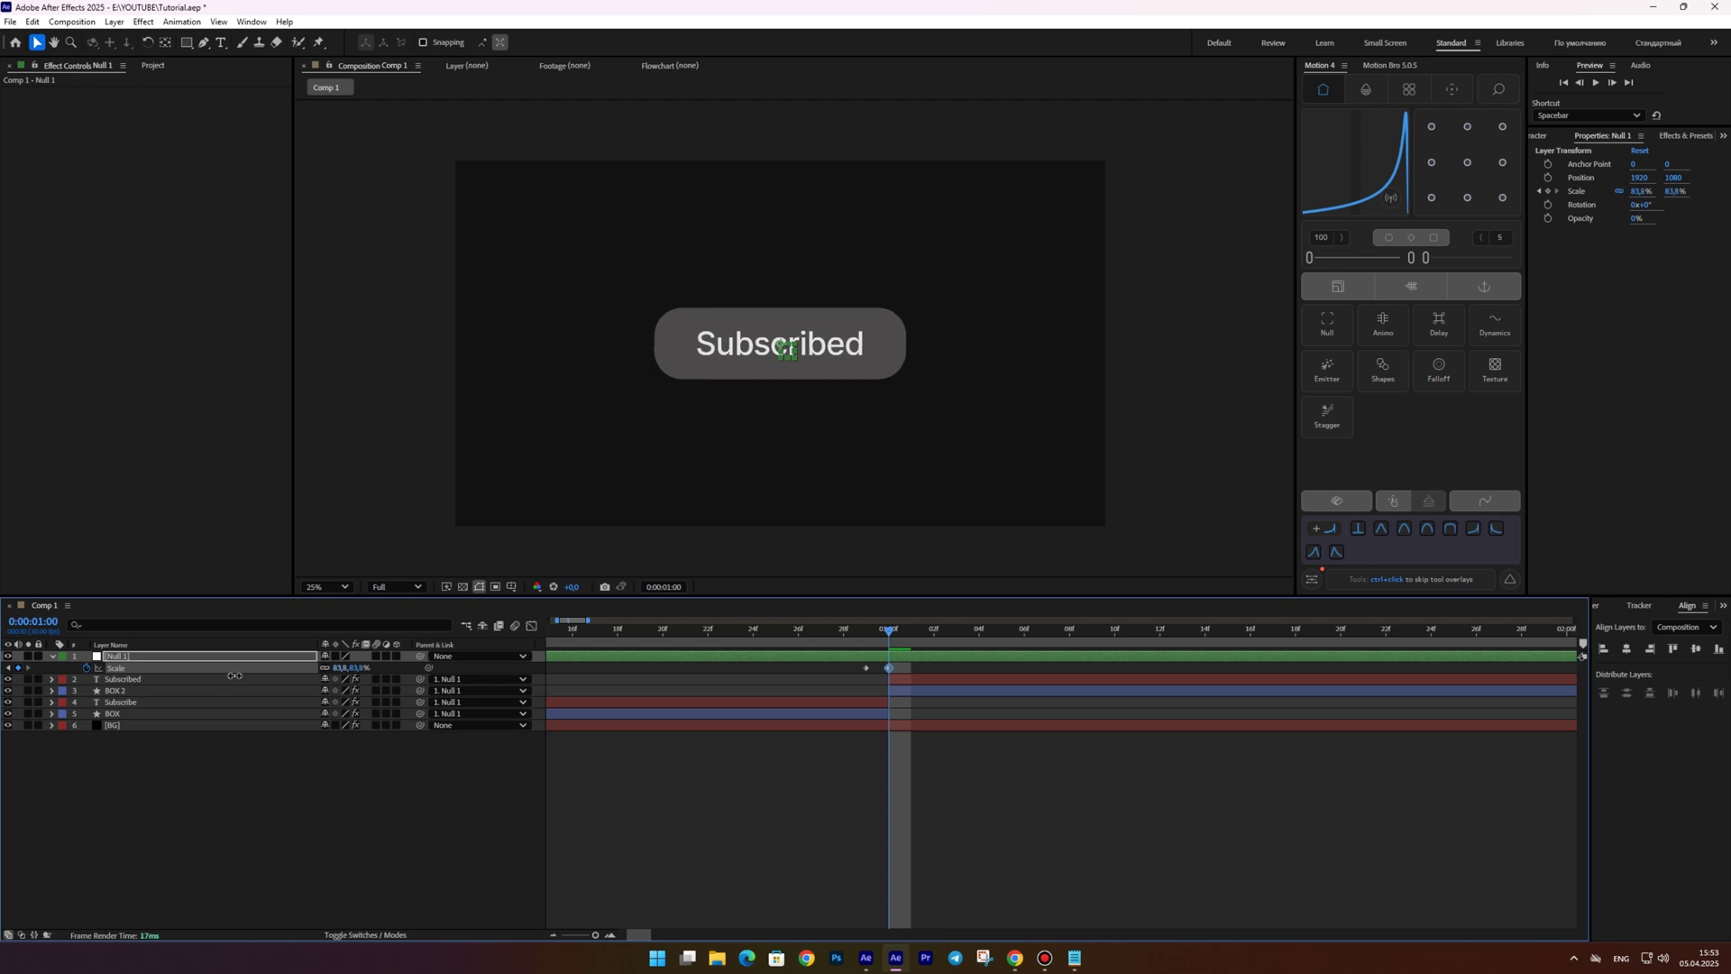
{"action": "left_click_drag", "start_coordinate": [894, 627], "coordinate": [949, 614]}
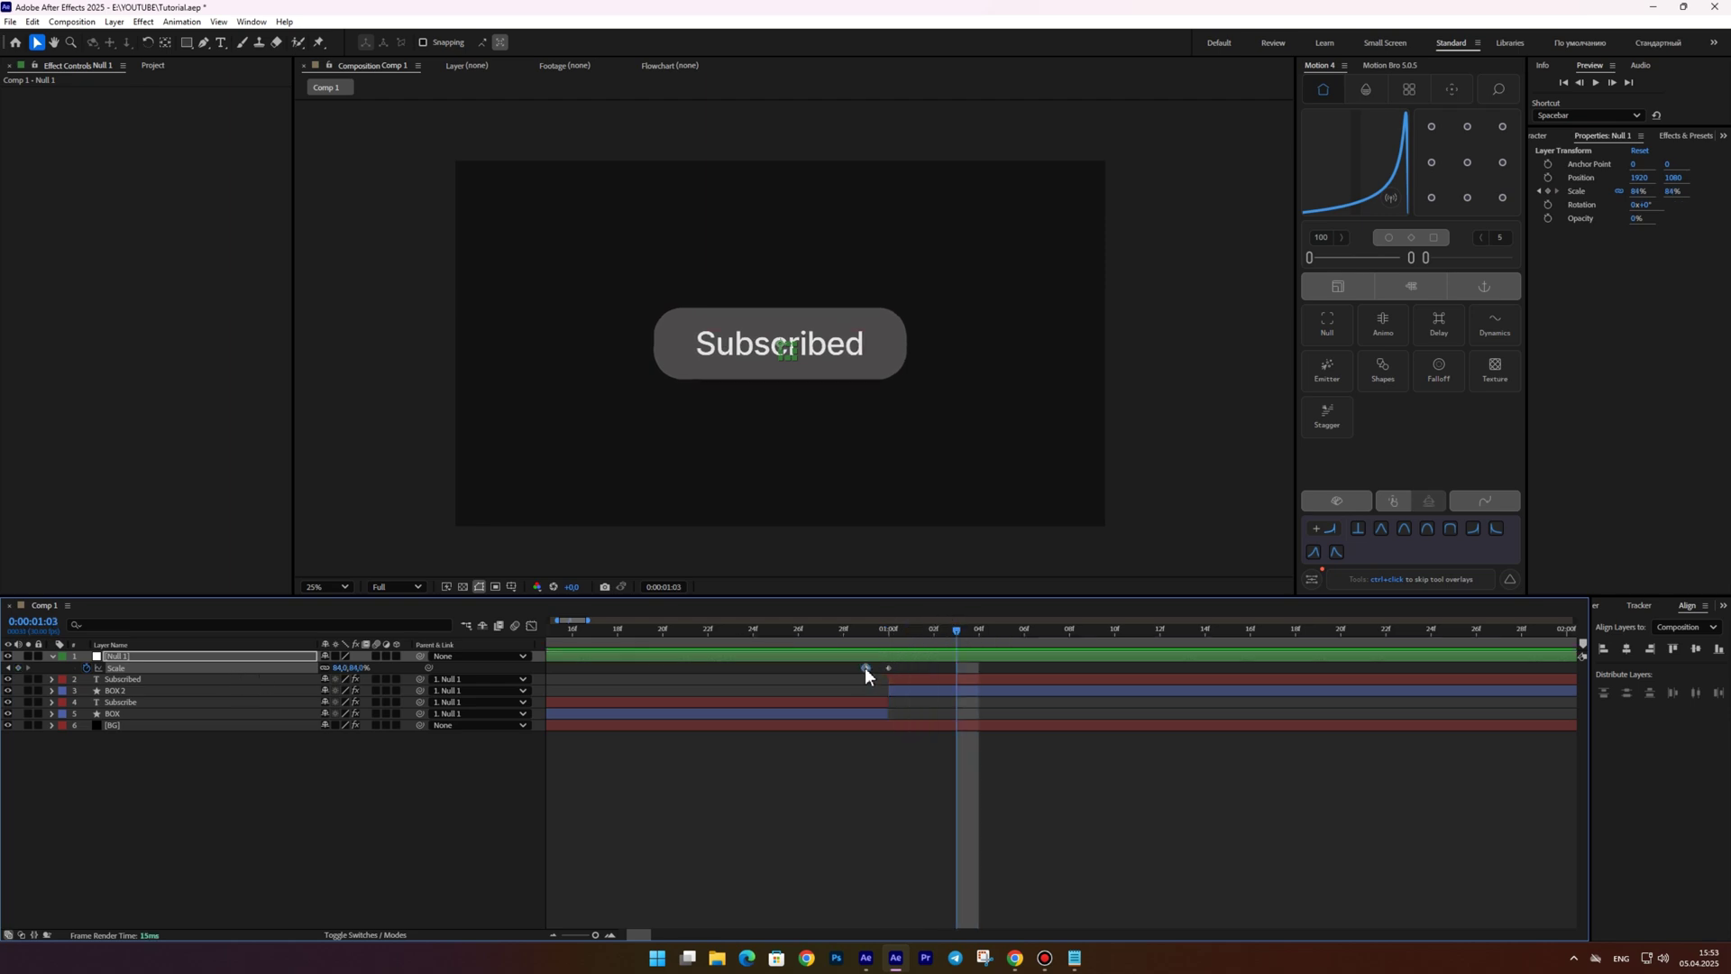
{"action": "key", "text": "ctrl+c"}
{"action": "key", "text": "ctrl+v"}
{"action": "left_click_drag", "start_coordinate": [949, 633], "coordinate": [843, 616]}
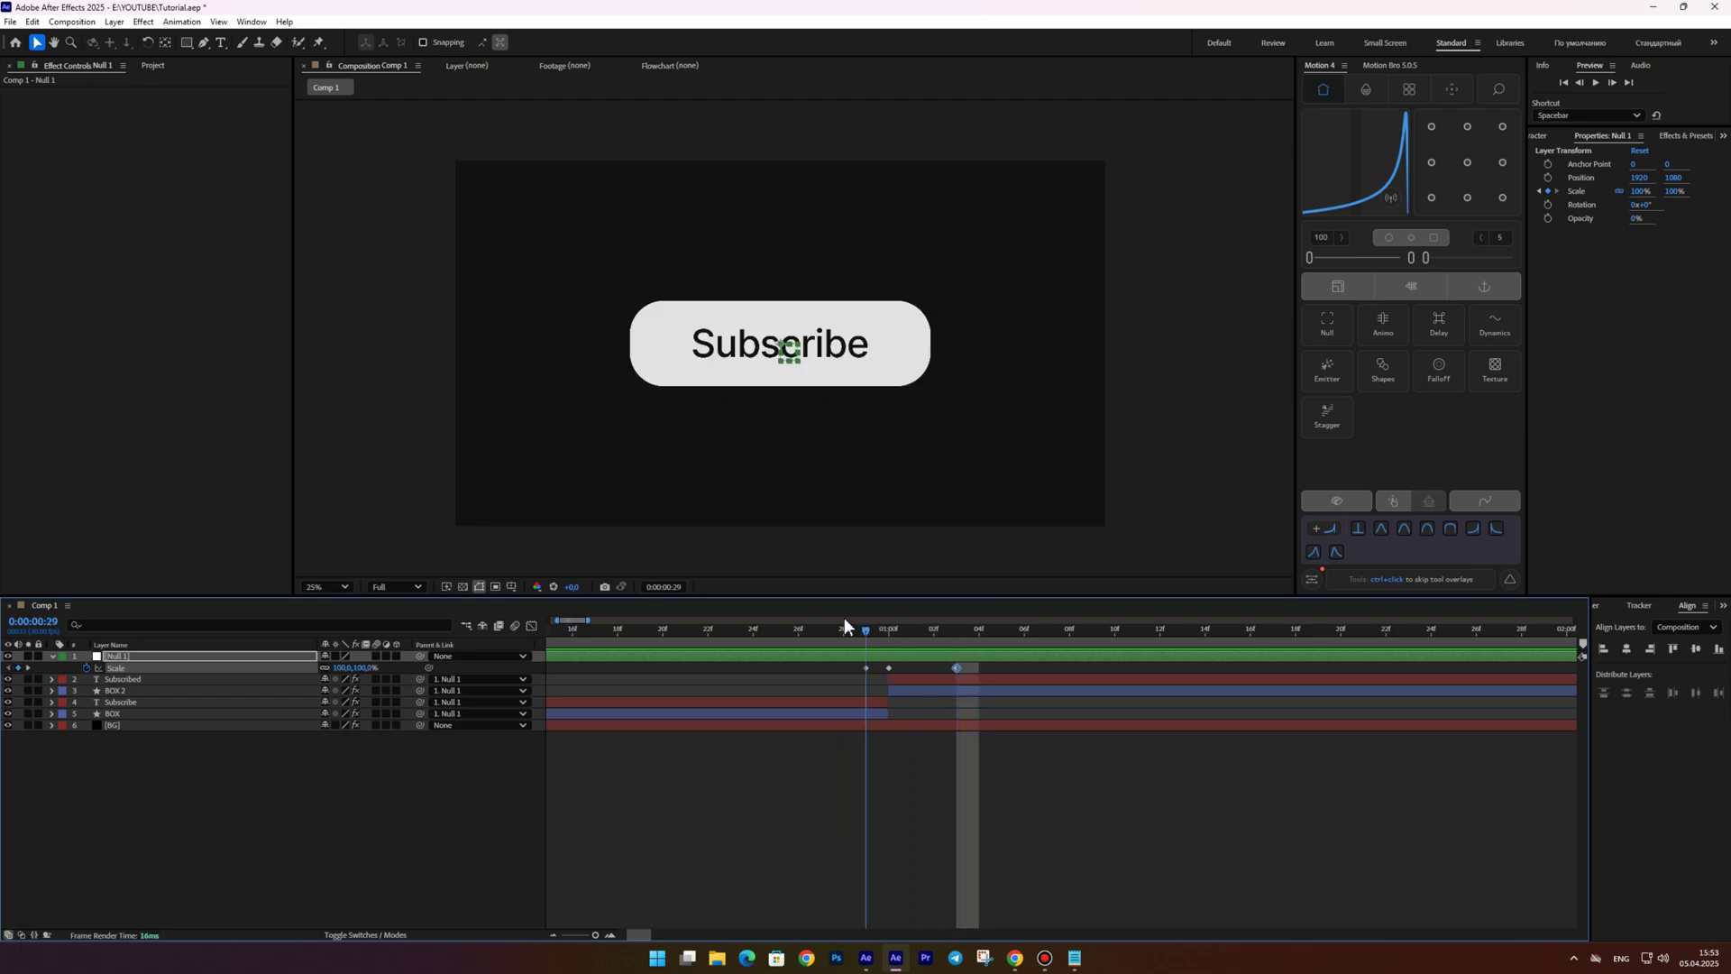
Copy the bounce code from Code.txt and paste it as Null 1's Scale expression
{"action": "left_click", "coordinate": [1073, 961]}
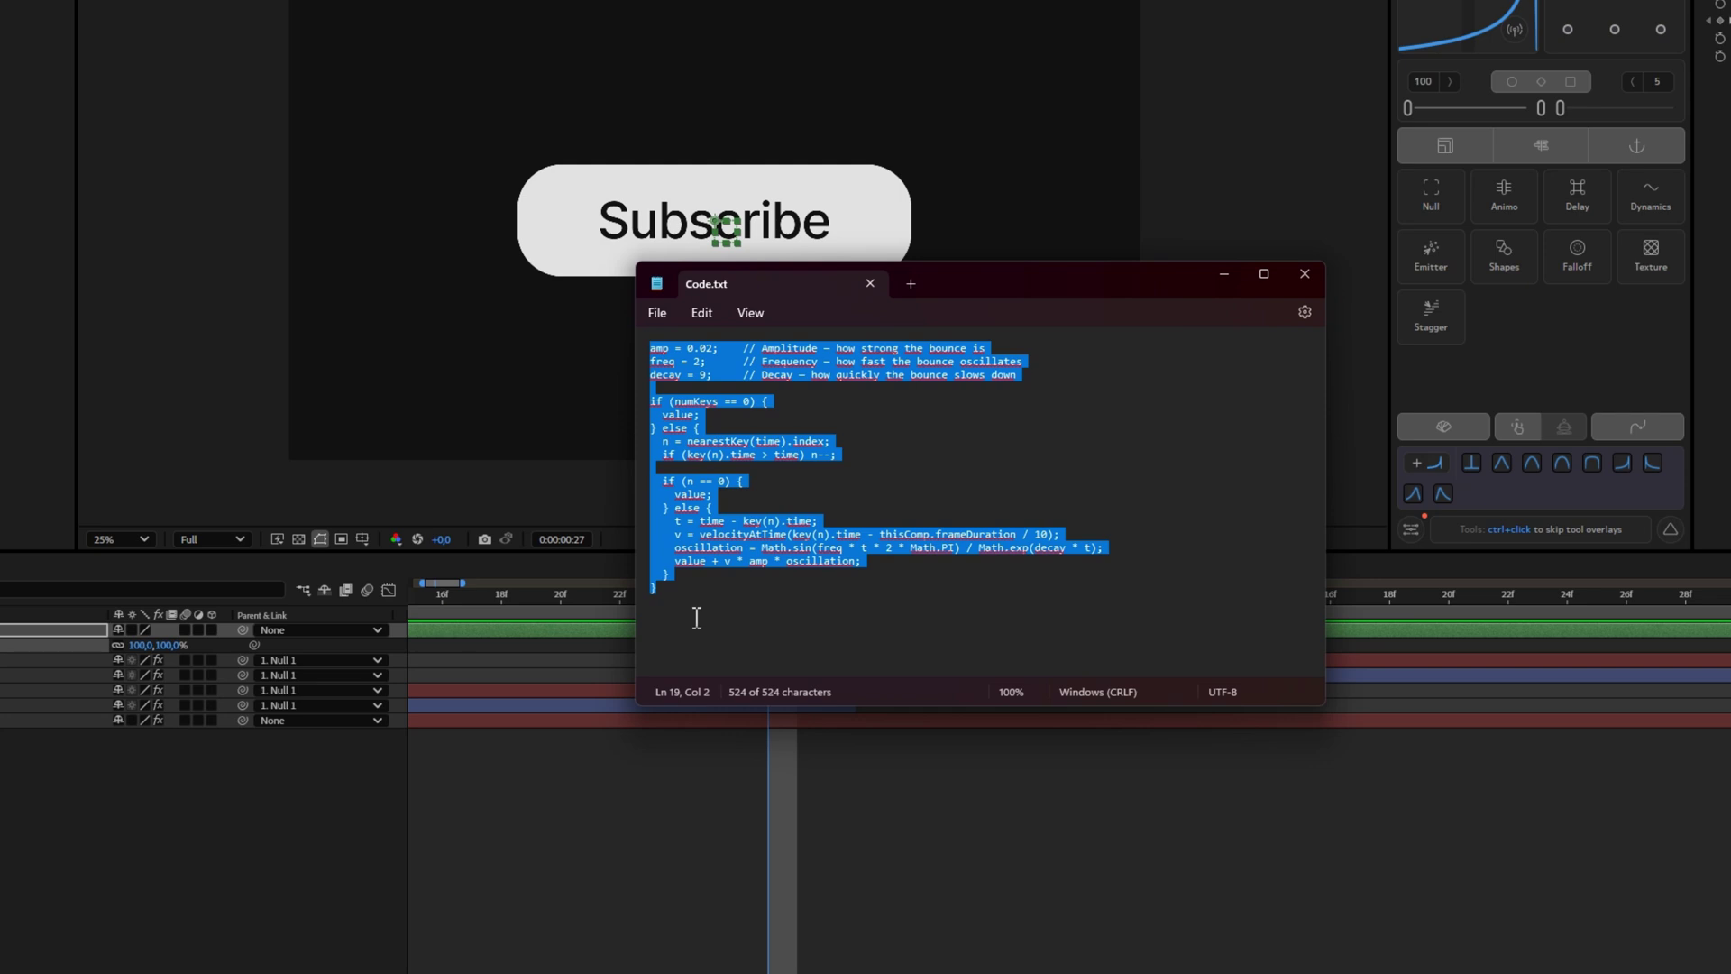
{"action": "key", "text": "ctrl+c"}
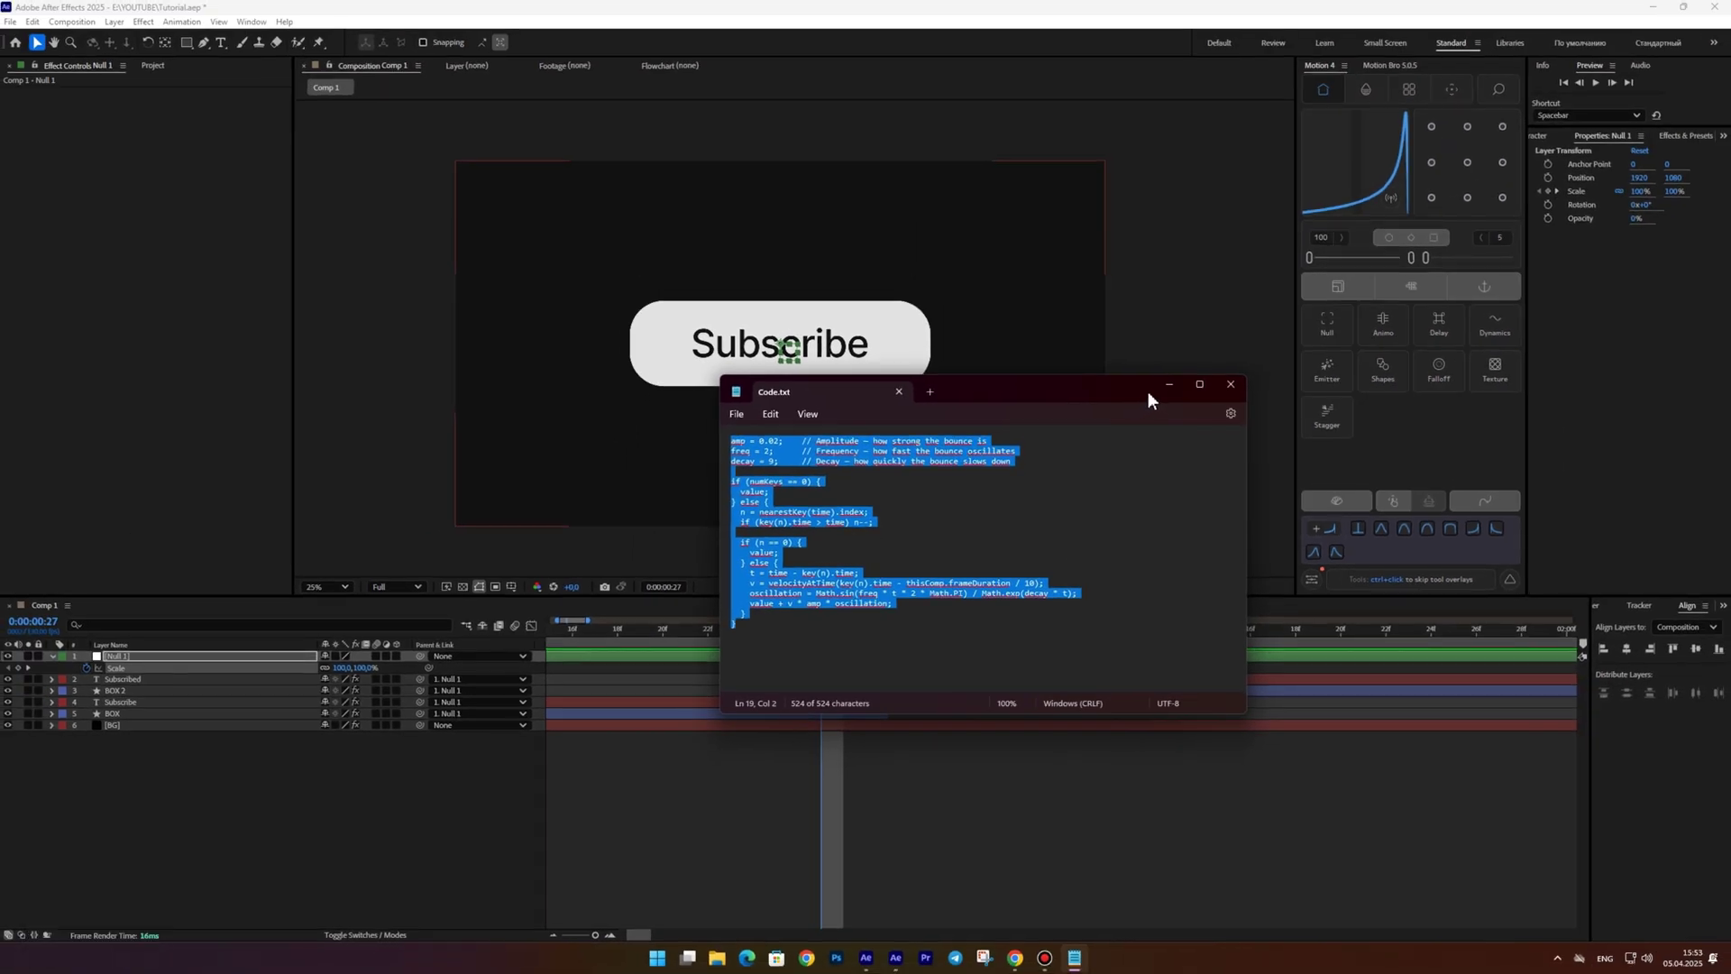
{"action": "left_click", "coordinate": [1167, 383]}
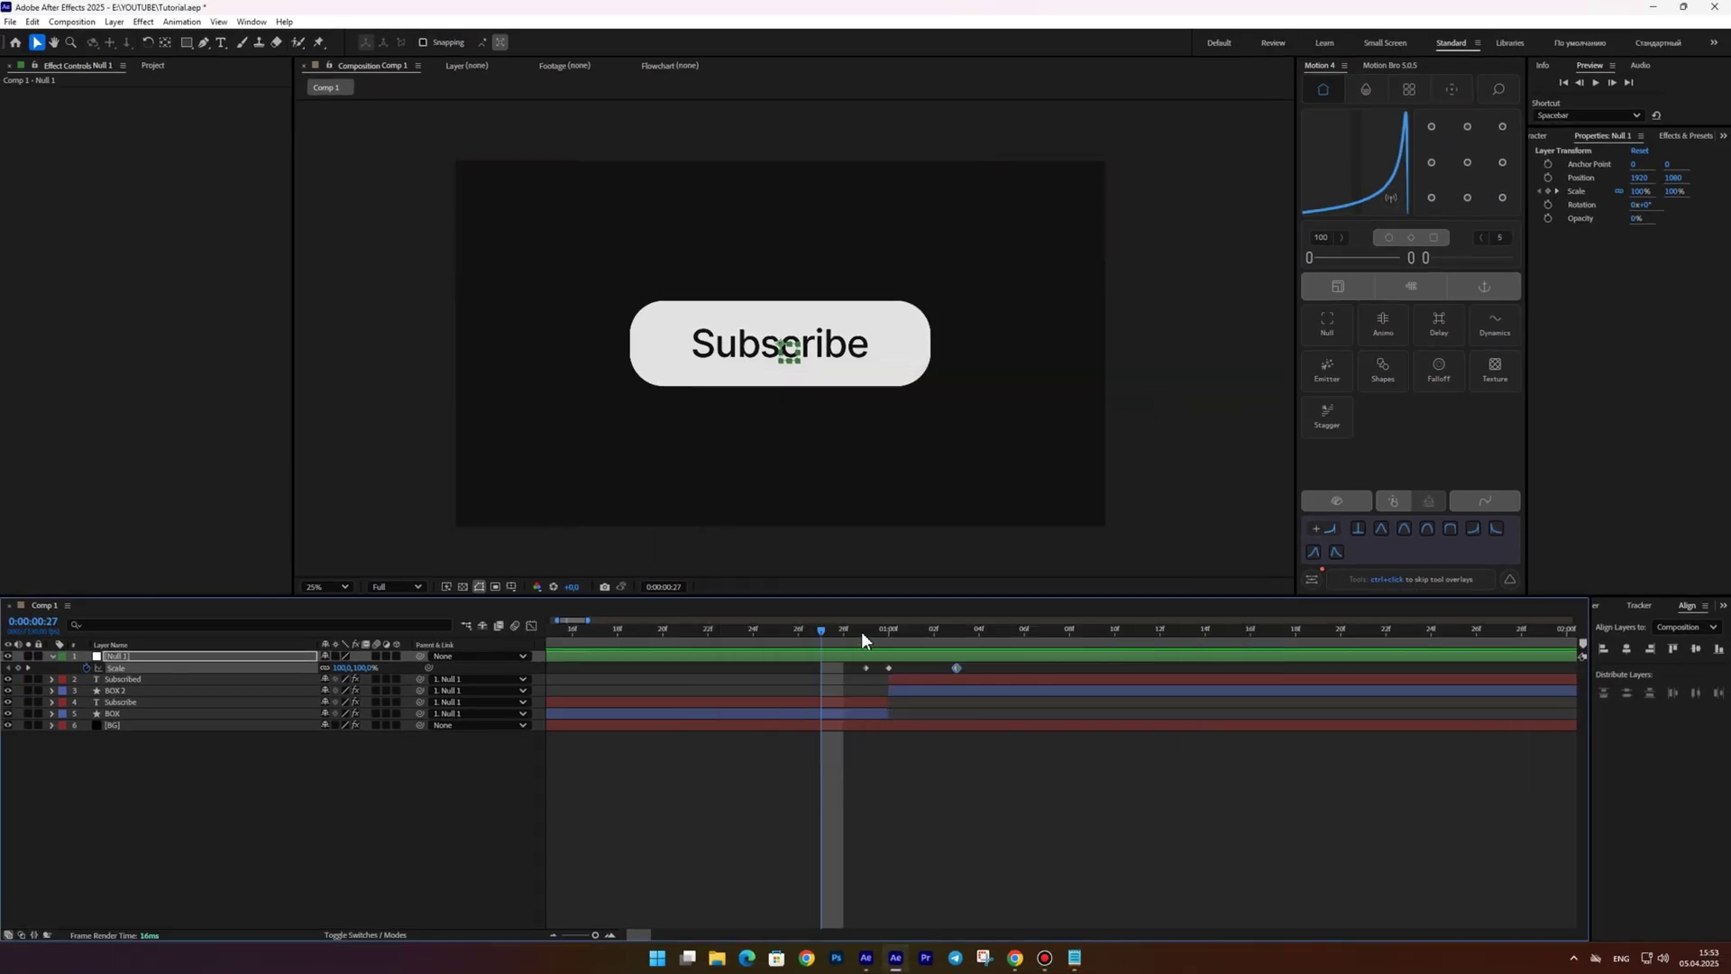
{"action": "left_click", "coordinate": [85, 667], "text": "alt"}
{"action": "key", "text": "ctrl+v"}
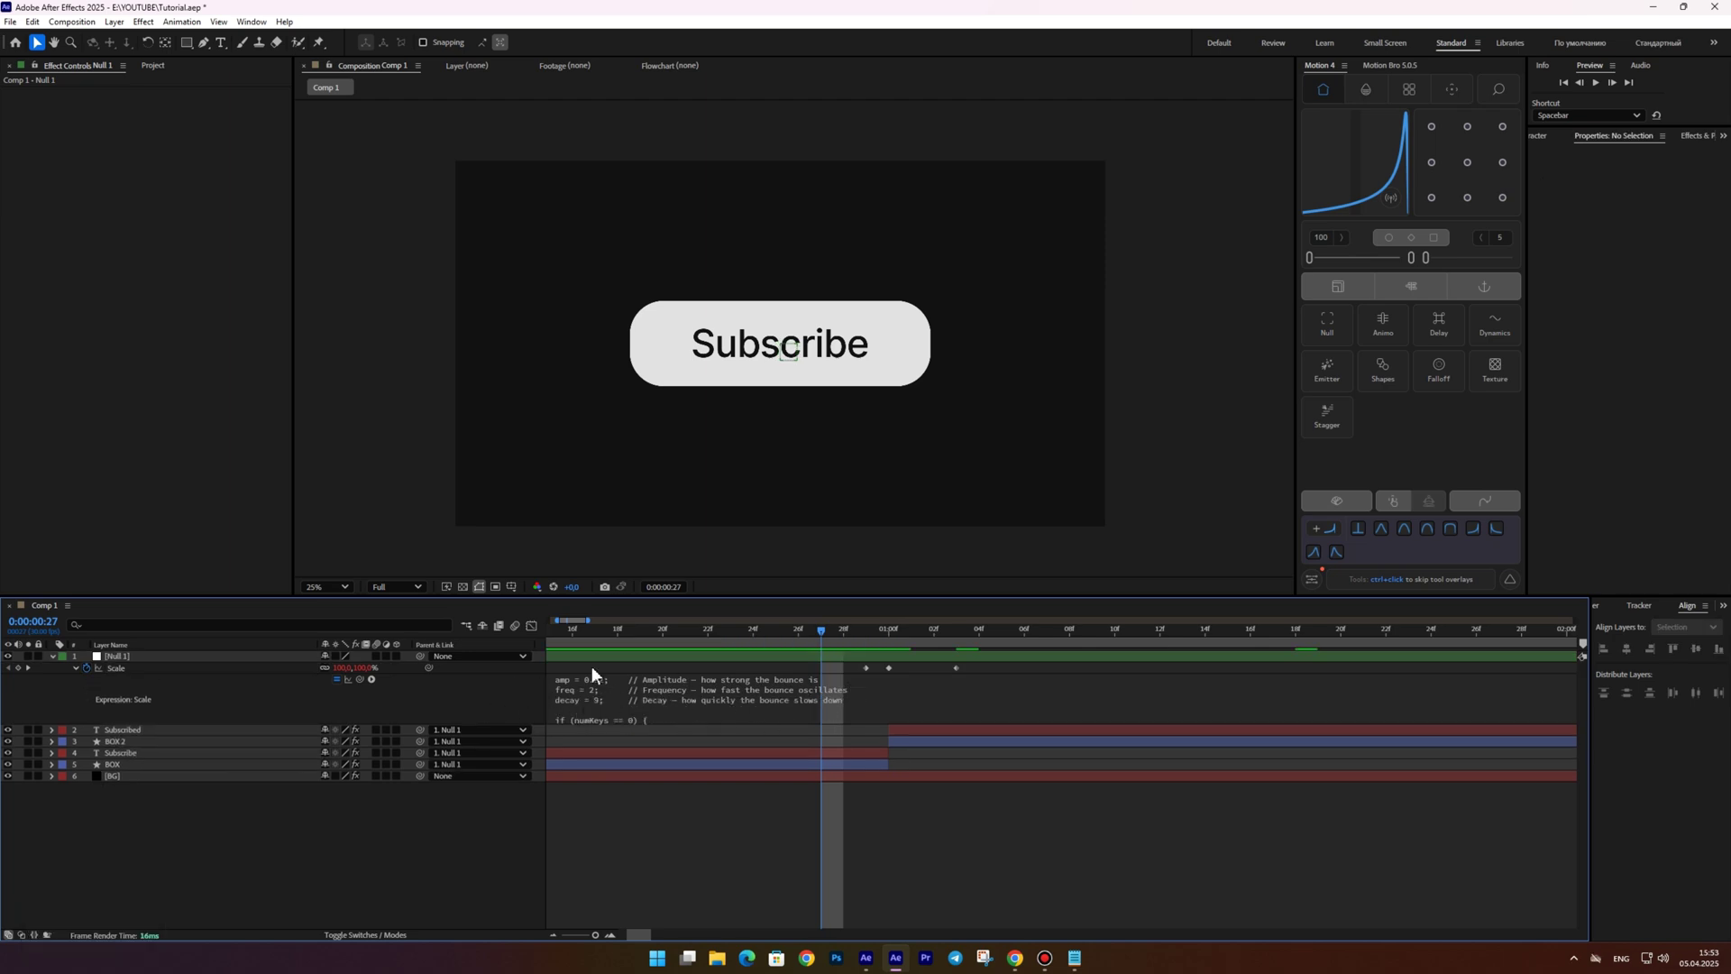
{"action": "left_click", "coordinate": [75, 667]}
{"action": "left_click_drag", "start_coordinate": [820, 642], "coordinate": [770, 643]}
{"action": "key", "text": "space"}
{"action": "key", "text": "space"}
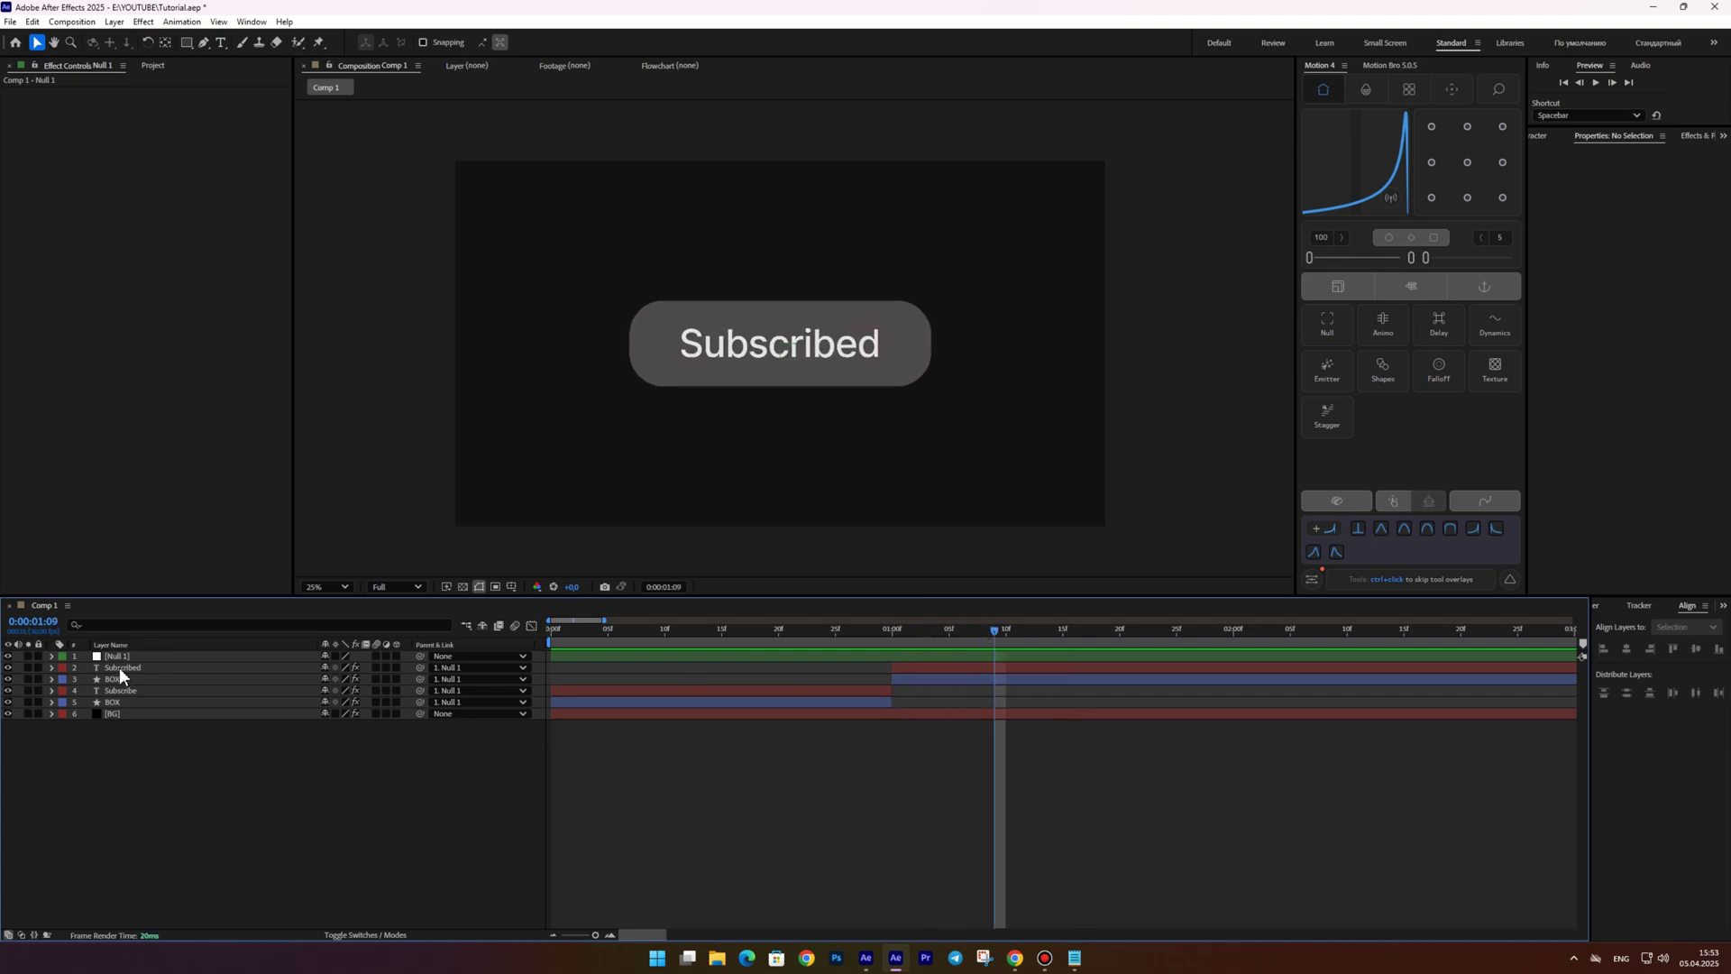
Keyframe the Subscribed Position, lower it to Y 14.3 at 1:00, and paste the bounce expression
{"action": "left_click", "coordinate": [121, 668]}
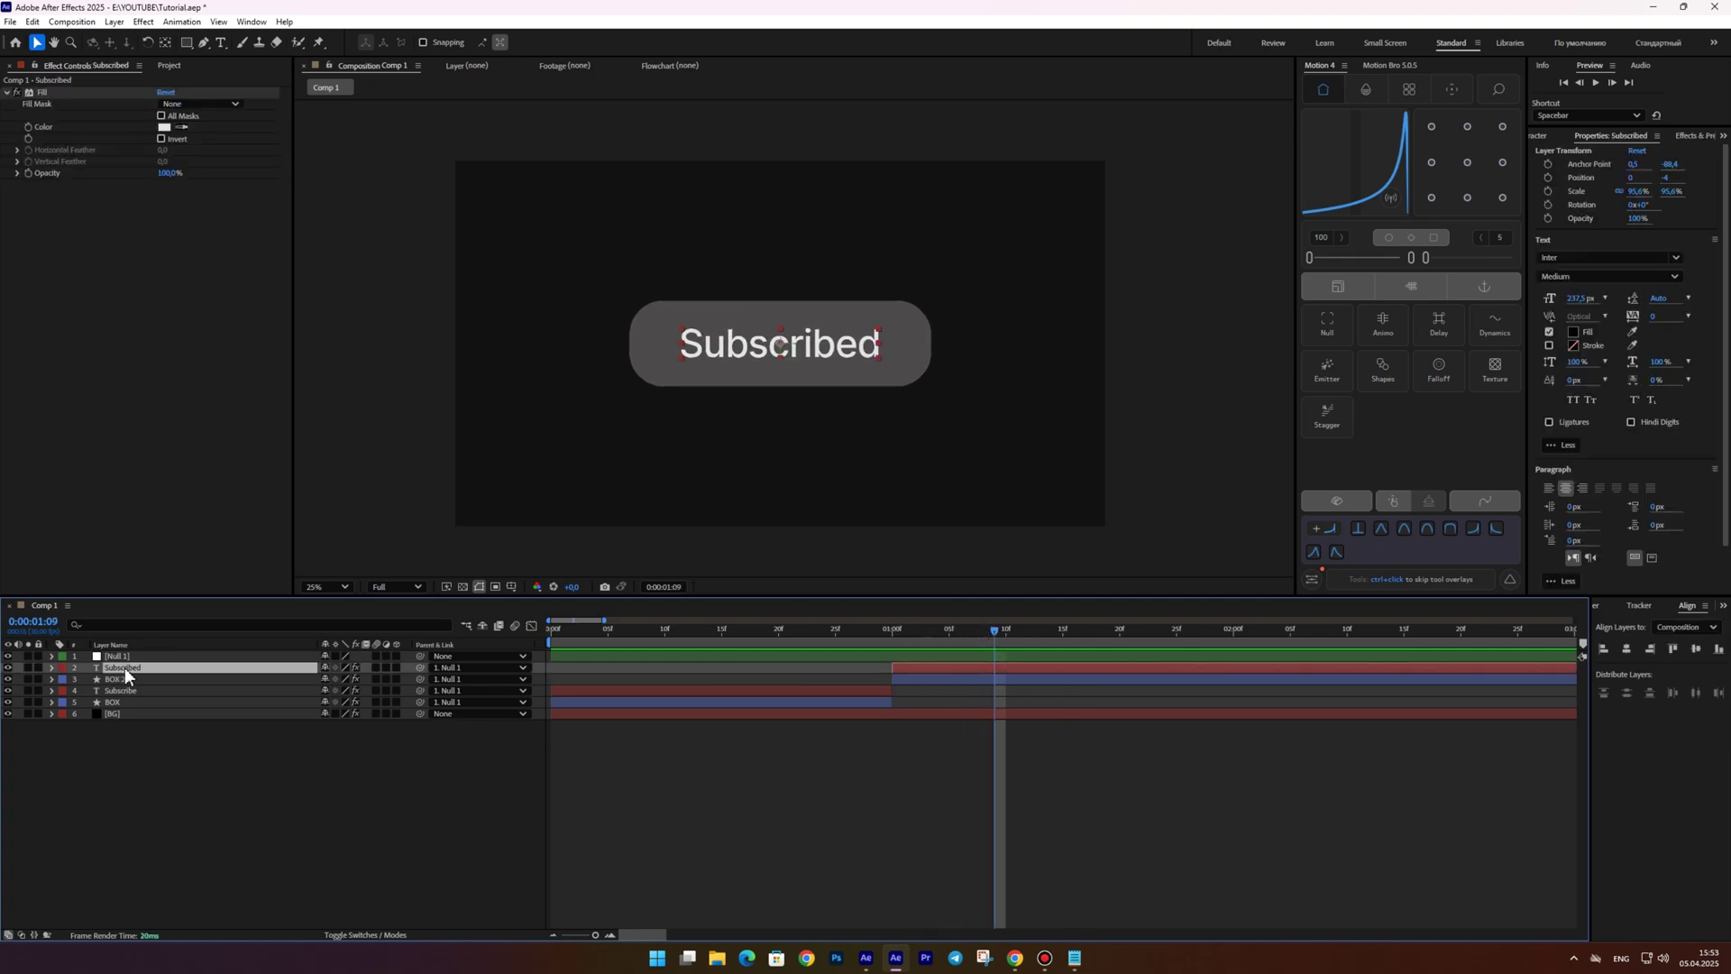
{"action": "key", "text": "p"}
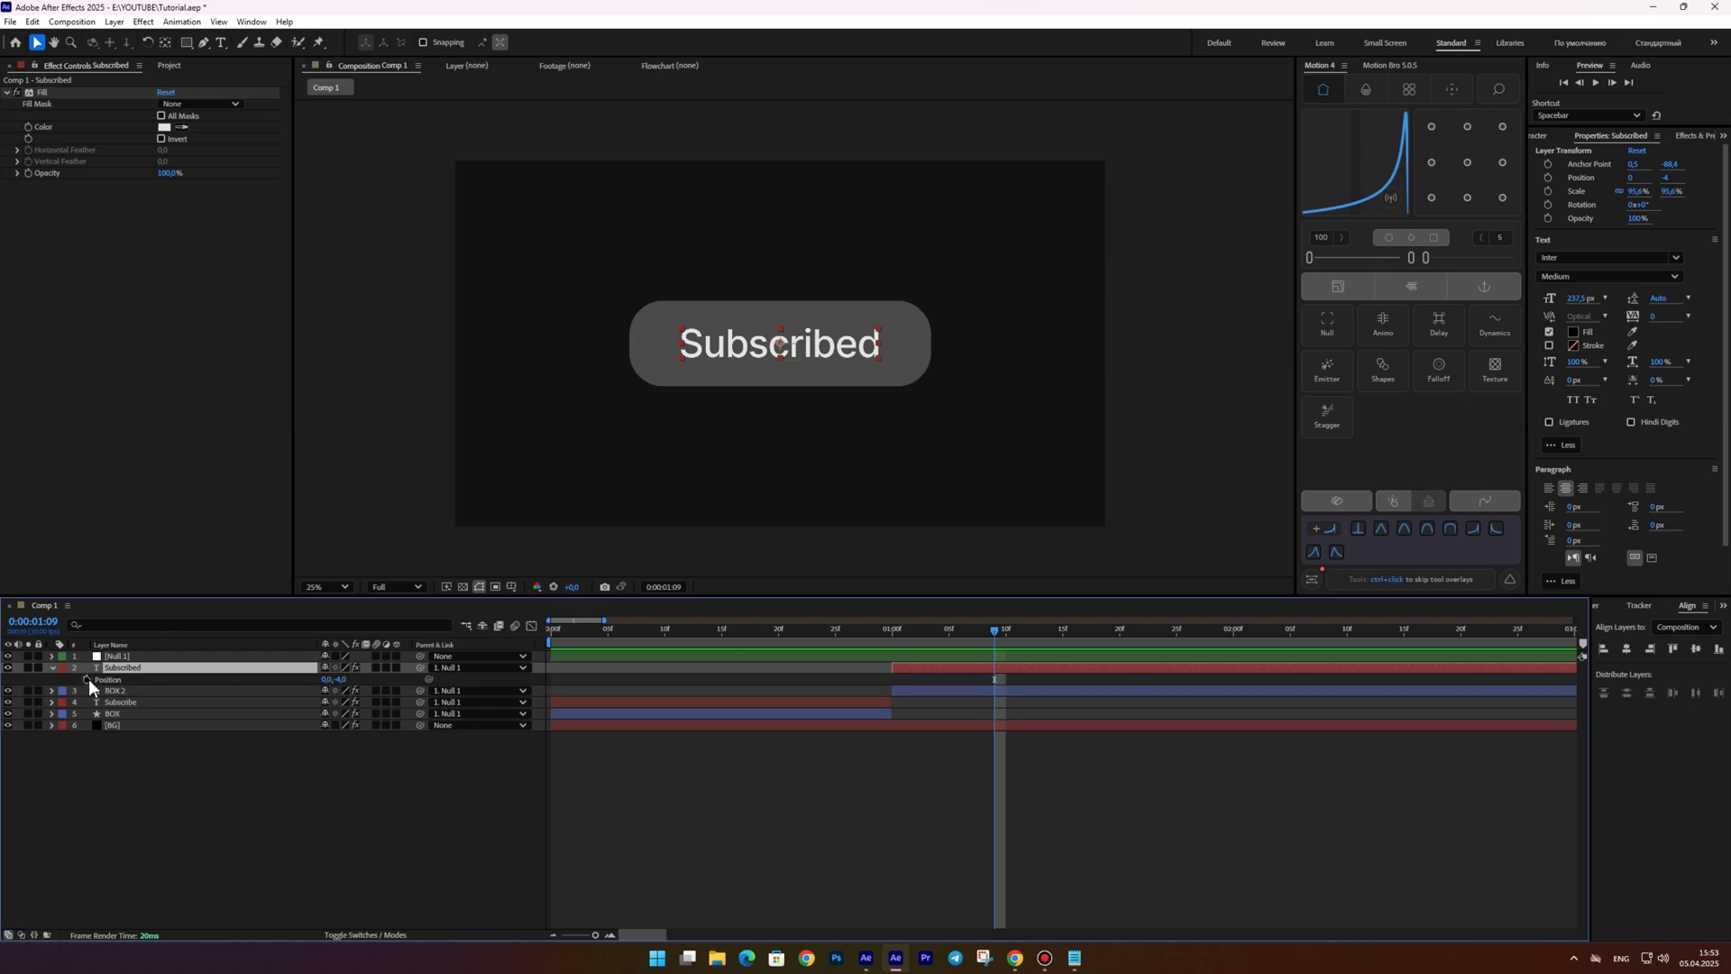
{"action": "left_click", "coordinate": [87, 679]}
{"action": "left_click", "coordinate": [892, 629]}
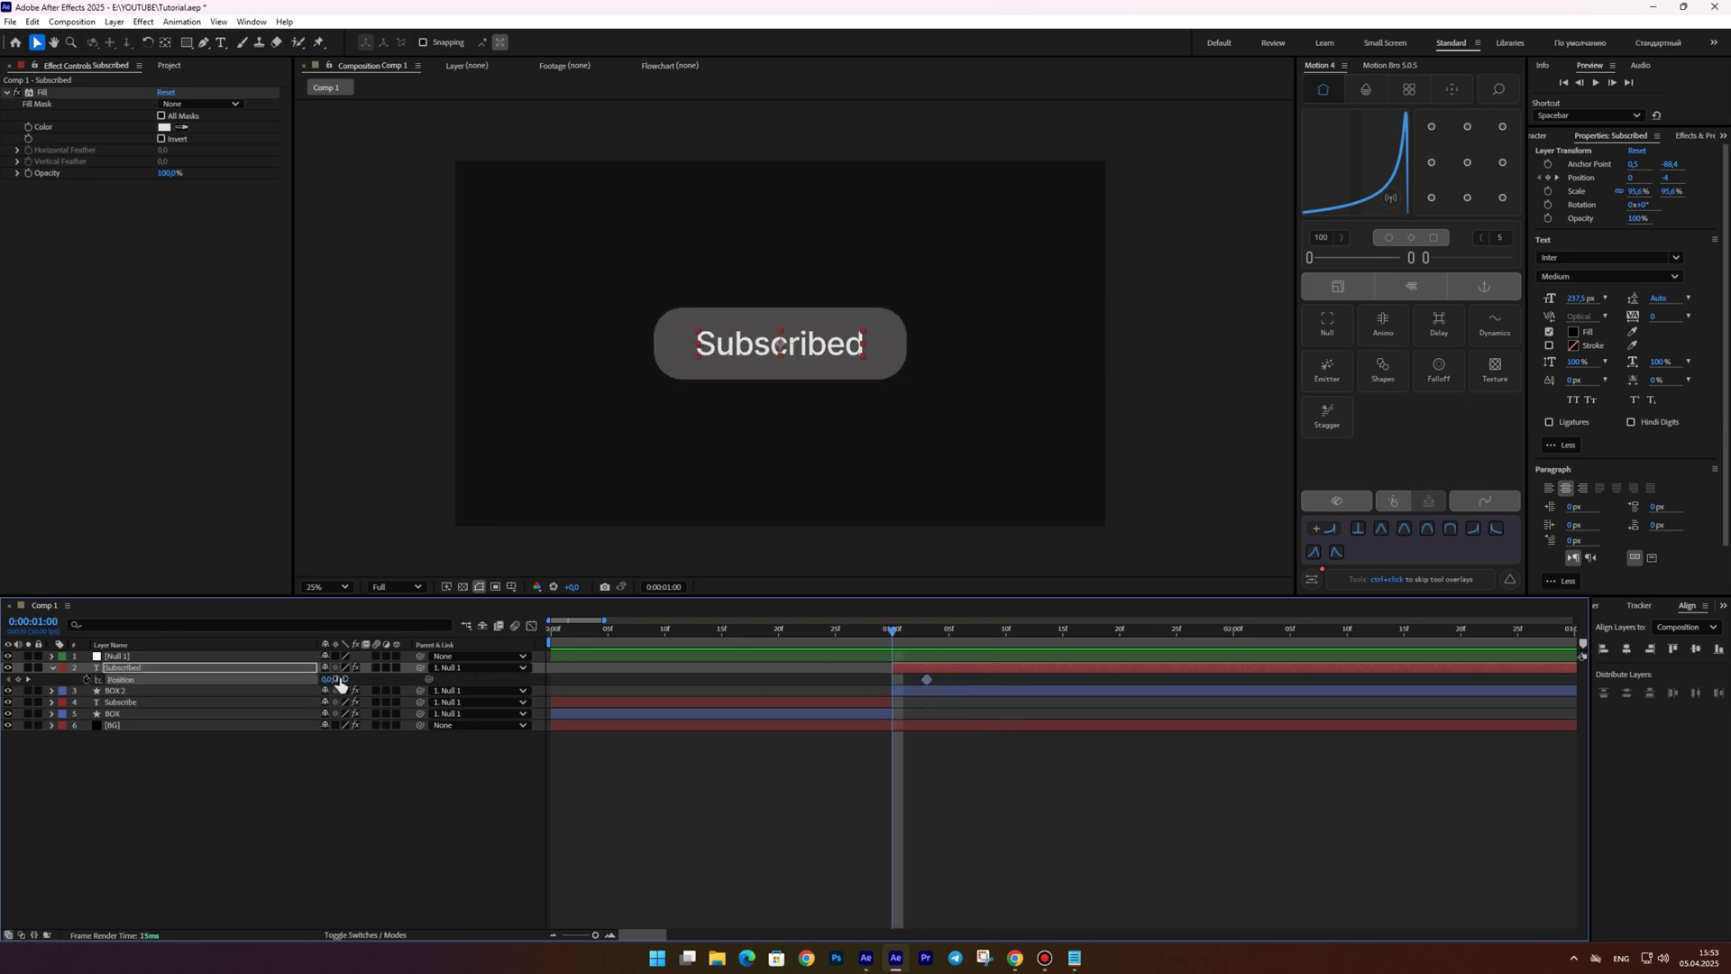
{"action": "left_click_drag", "start_coordinate": [339, 684], "coordinate": [471, 670]}
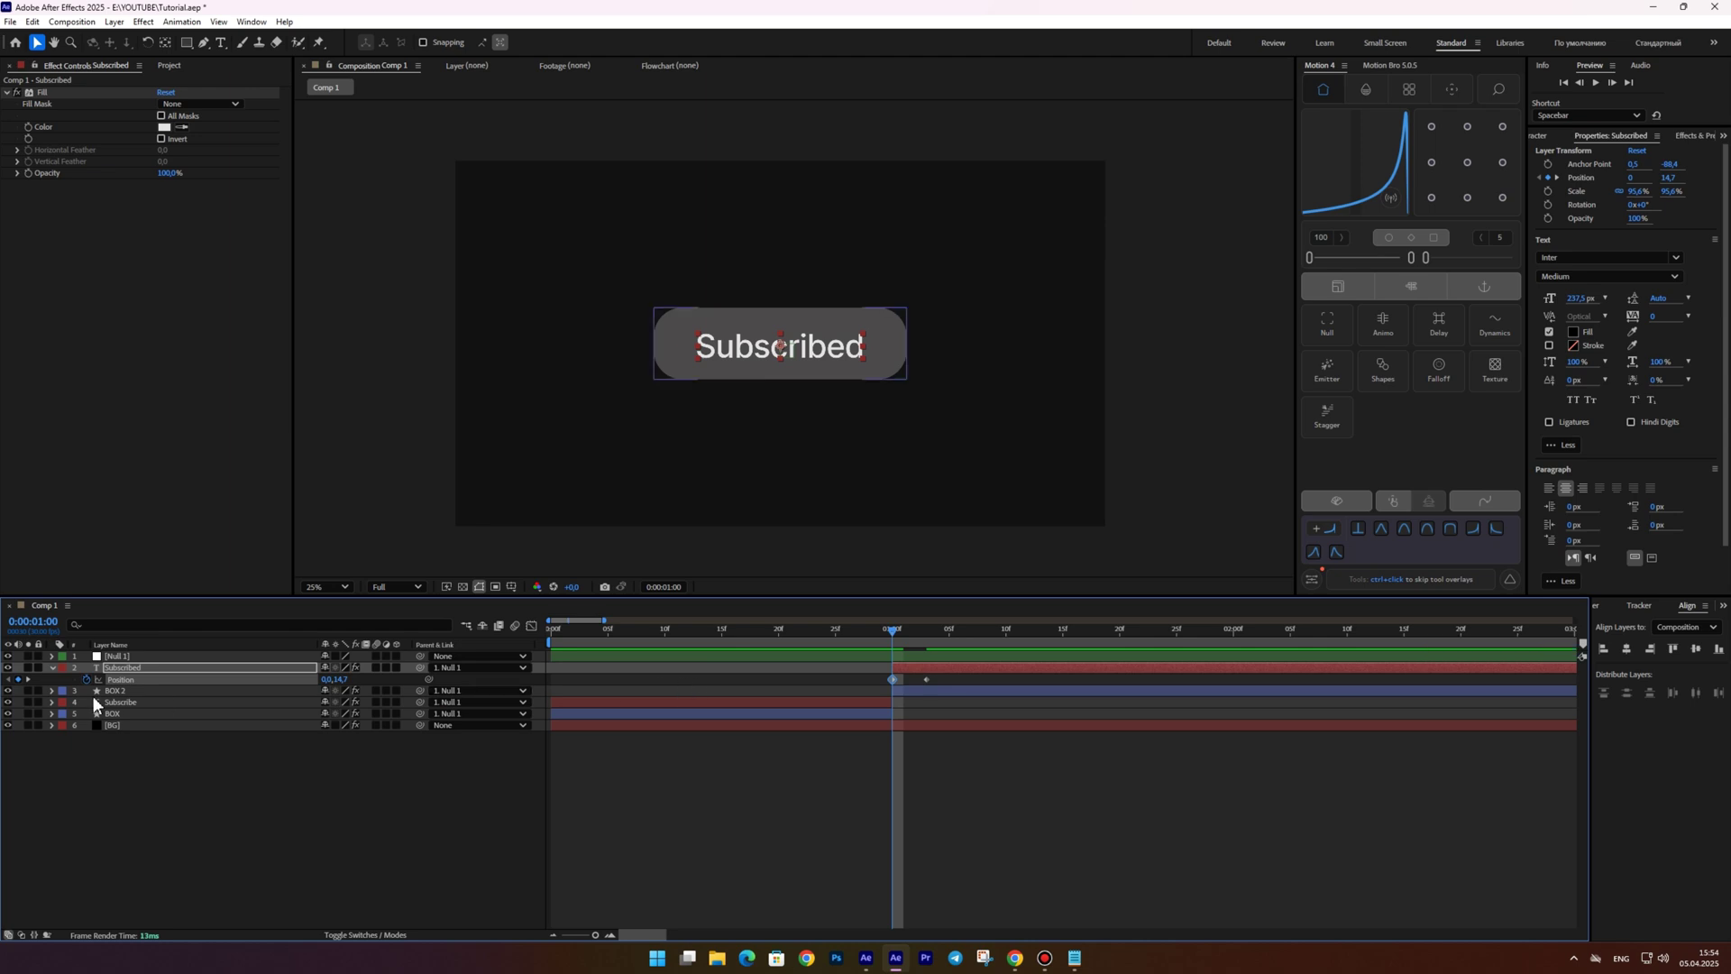
{"action": "left_click", "coordinate": [85, 679], "text": "alt"}
{"action": "key", "text": "ctrl+v"}
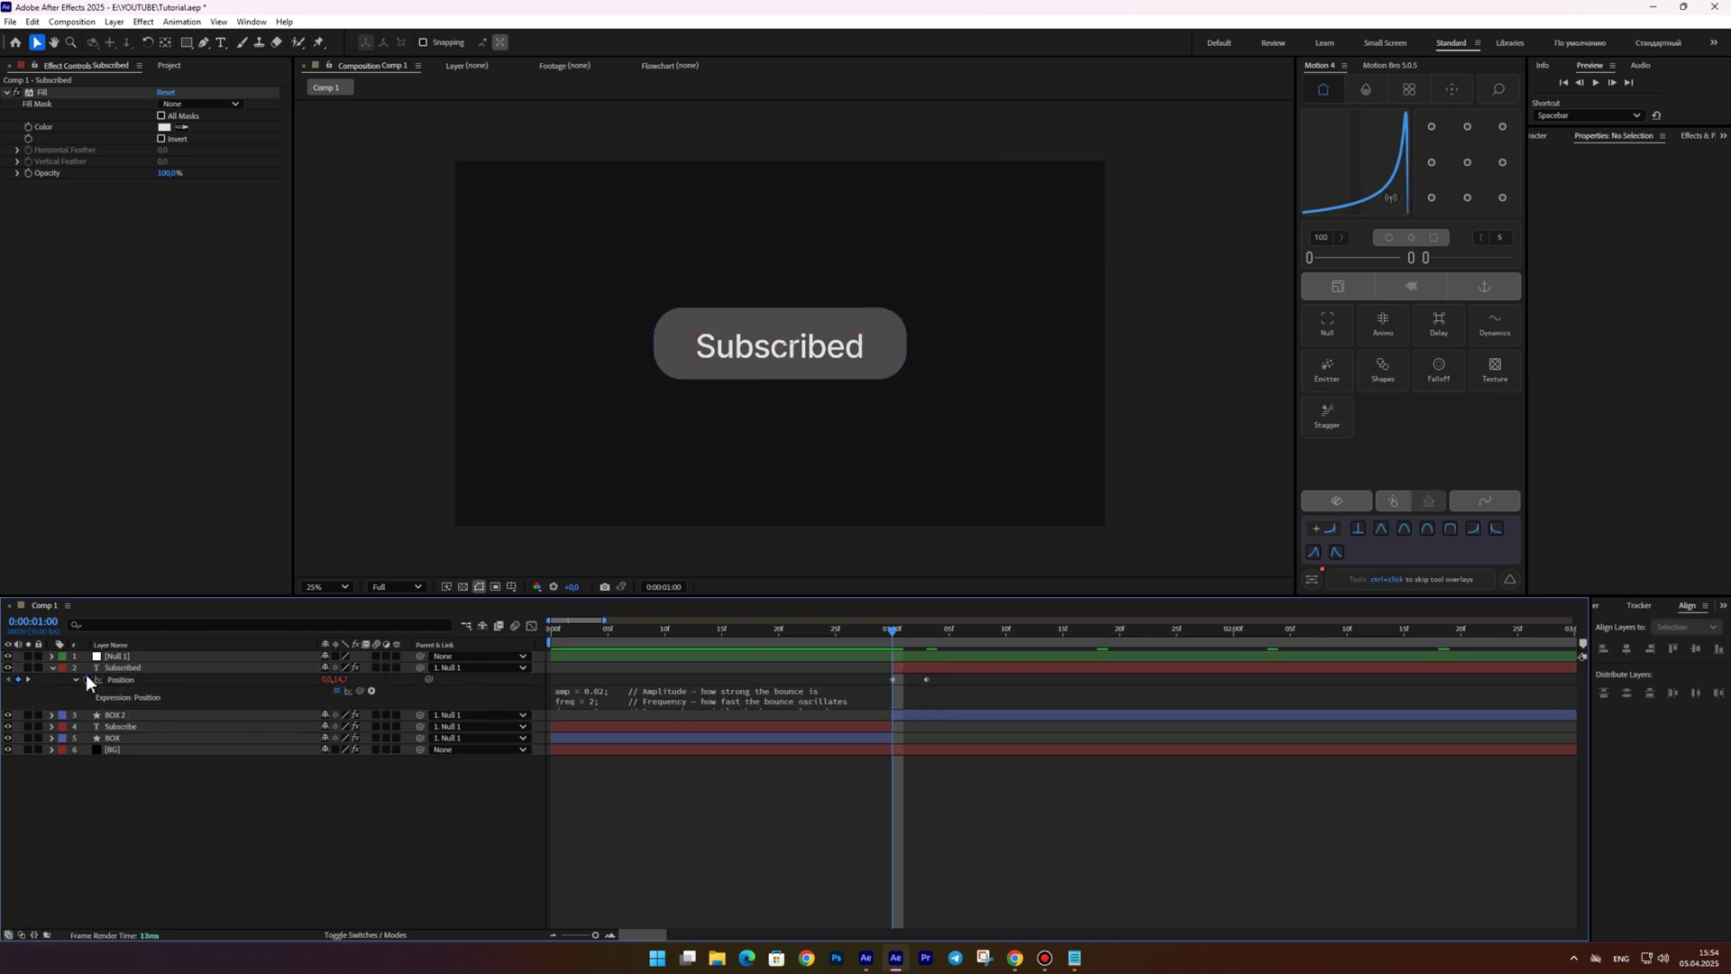
{"action": "left_click", "coordinate": [75, 679]}
Retime the Subscribed position keyframes about two frames apart around the cut, previewing the bounce
{"action": "left_click", "coordinate": [115, 656]}
{"action": "key", "text": "u"}
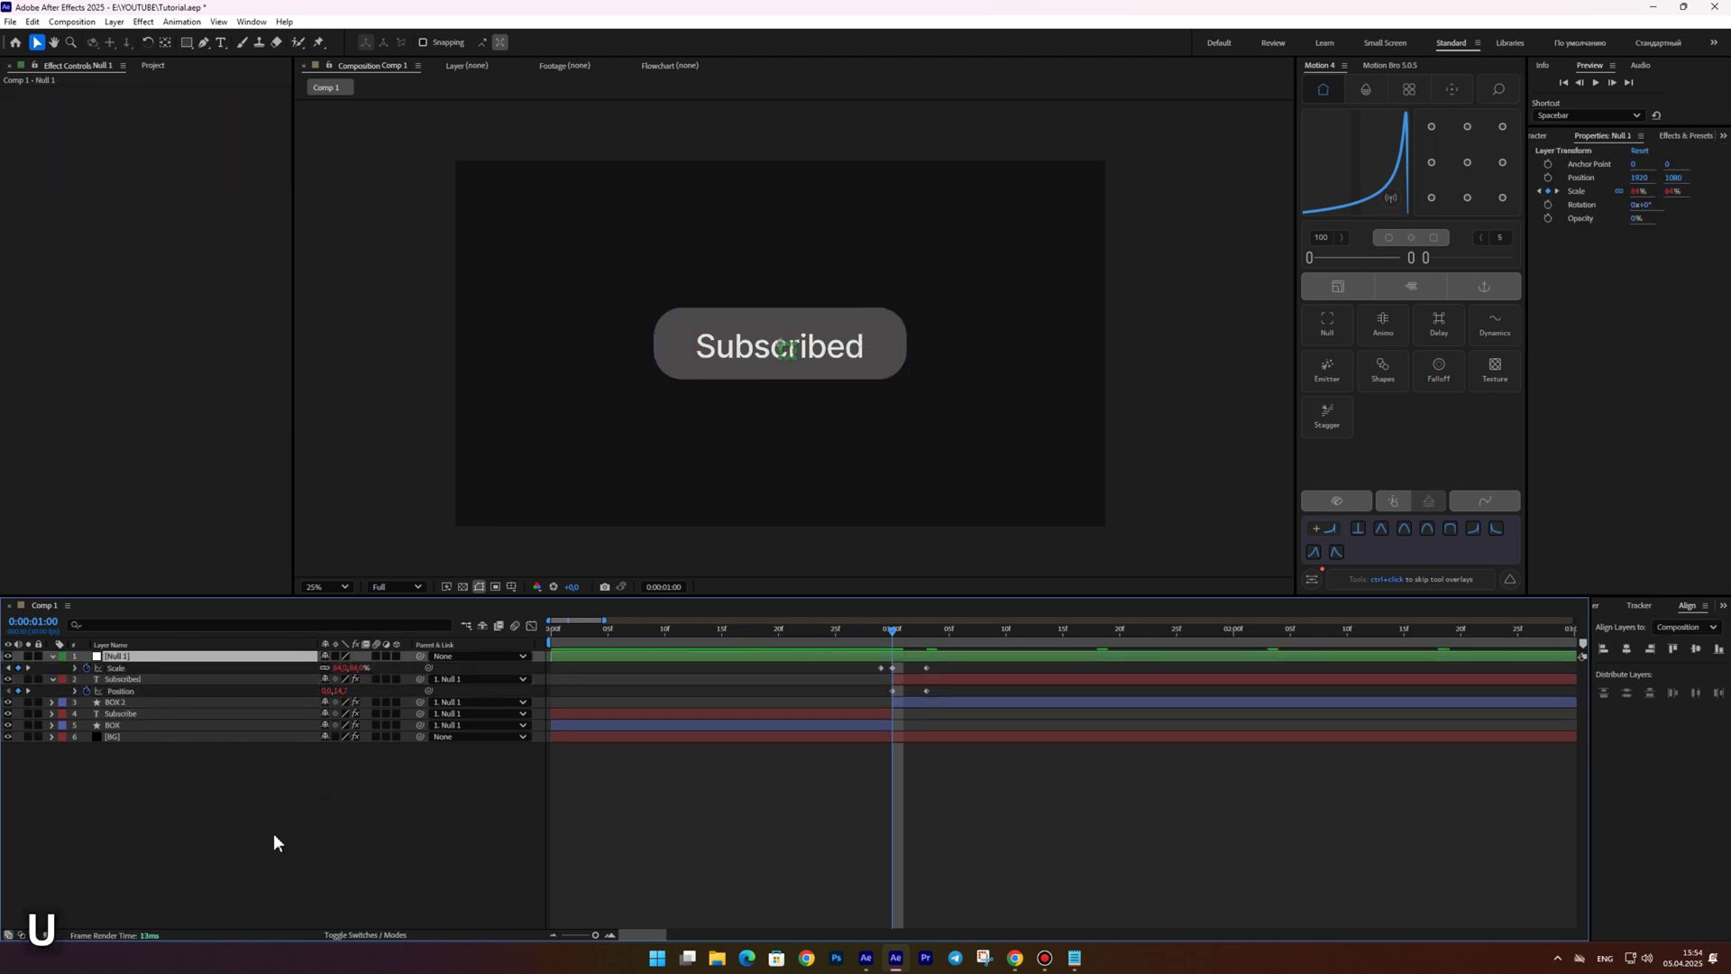
{"action": "left_click", "coordinate": [273, 833]}
{"action": "left_click", "coordinate": [927, 690]}
{"action": "left_click_drag", "start_coordinate": [927, 691], "coordinate": [943, 690]}
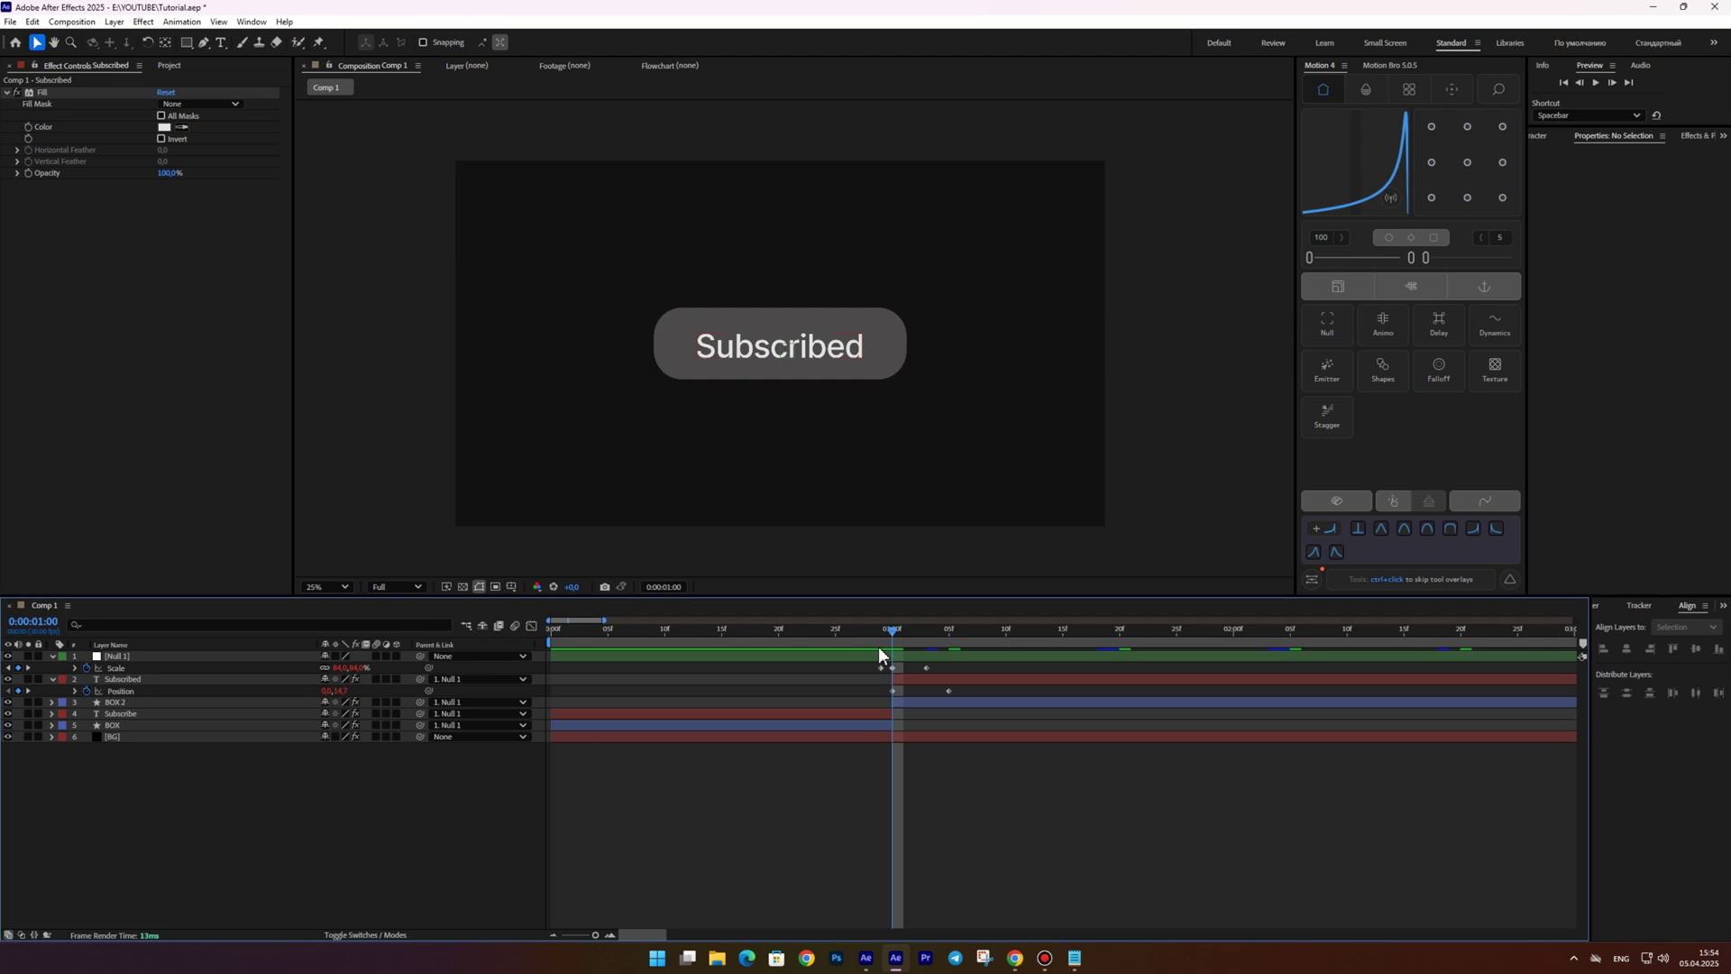
{"action": "mouse_move", "coordinate": [893, 631]}
{"action": "left_mouse_down"}
{"action": "mouse_move", "coordinate": [969, 631]}
{"action": "mouse_move", "coordinate": [898, 633]}
{"action": "left_mouse_up"}
{"action": "left_click_drag", "start_coordinate": [892, 691], "coordinate": [938, 693]}
{"action": "left_click_drag", "start_coordinate": [893, 631], "coordinate": [856, 630]}
{"action": "key", "text": "space"}
{"action": "key", "text": "space"}
{"action": "left_click", "coordinate": [808, 636]}
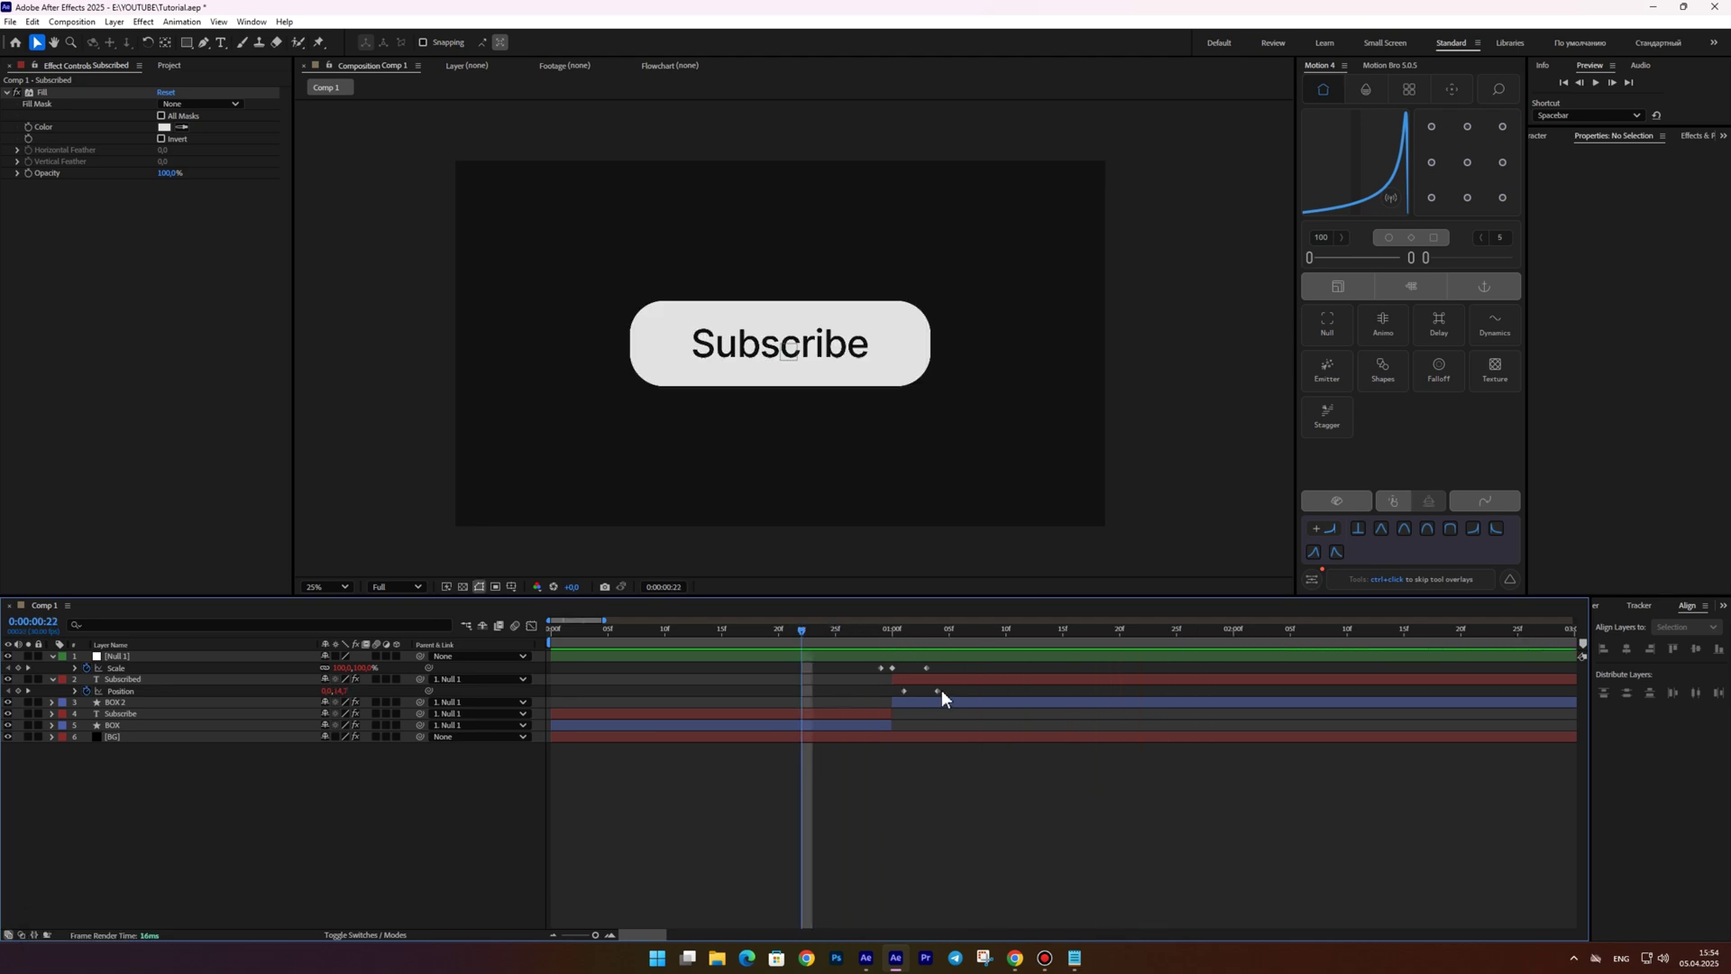
{"action": "left_click_drag", "start_coordinate": [936, 689], "coordinate": [884, 696]}
{"action": "left_click_drag", "start_coordinate": [904, 691], "coordinate": [894, 690]}
Preview the press from frame 21 through 1:03 to check the text bounce
{"action": "left_click", "coordinate": [907, 759]}
{"action": "key", "text": "space"}
{"action": "mouse_move", "coordinate": [915, 631]}
{"action": "left_mouse_down"}
{"action": "mouse_move", "coordinate": [885, 631]}
{"action": "mouse_move", "coordinate": [946, 631]}
{"action": "mouse_move", "coordinate": [890, 636]}
{"action": "left_mouse_up"}
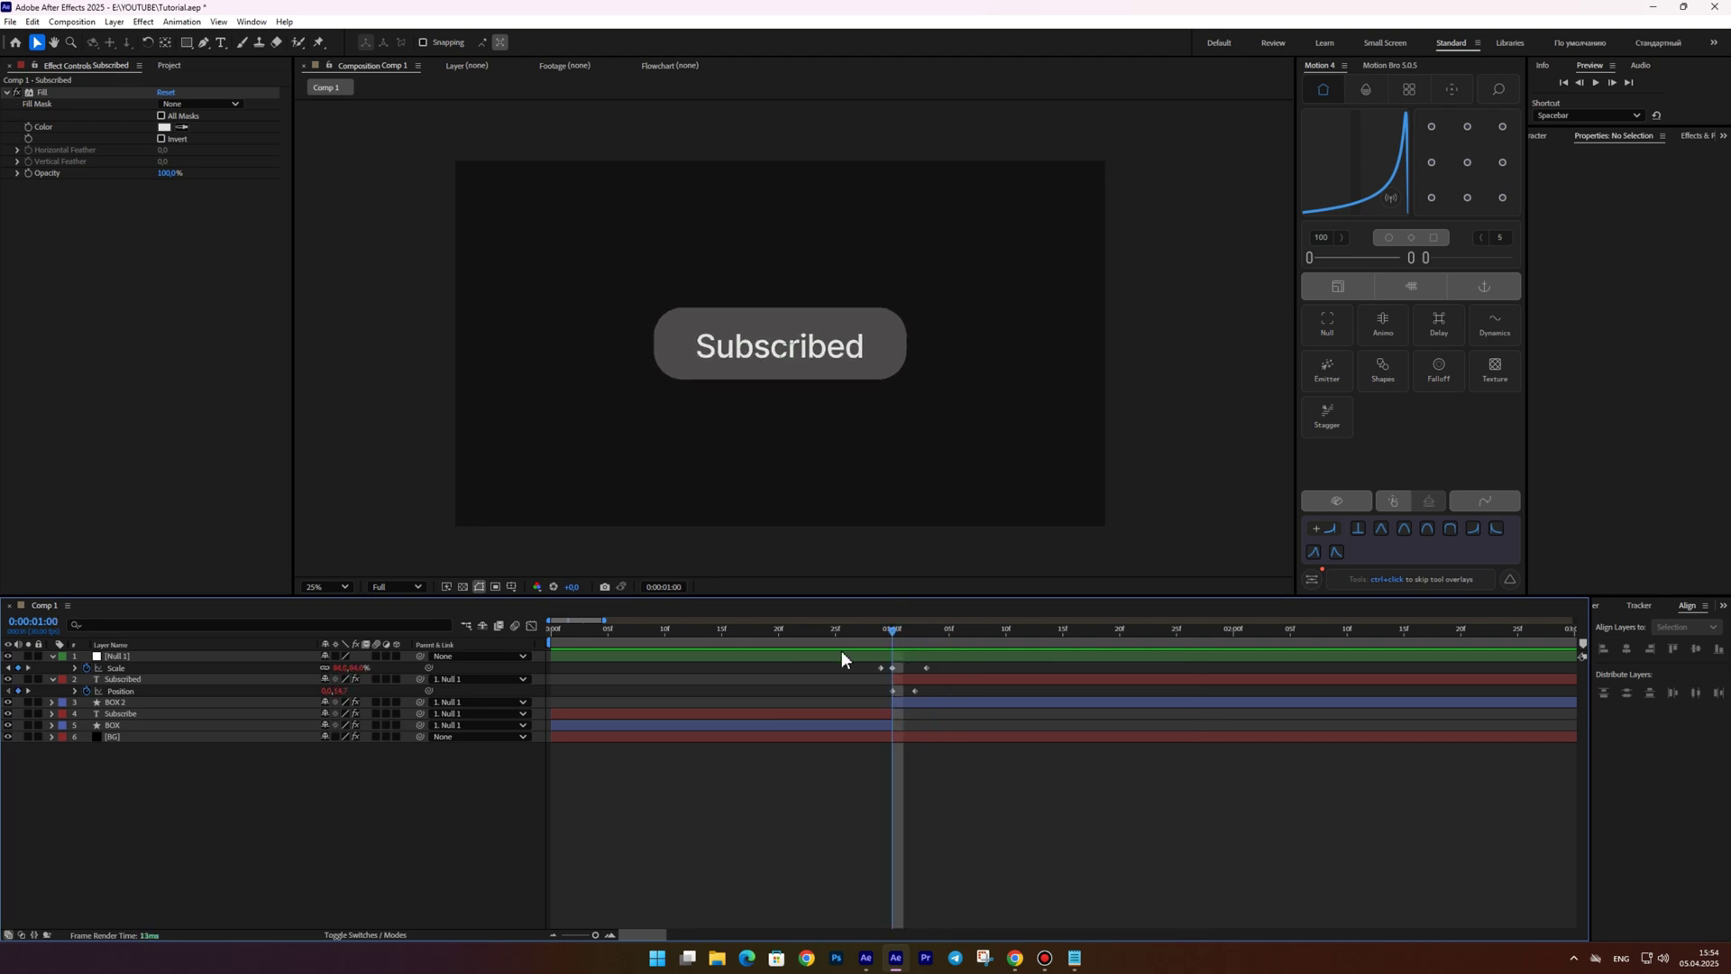
{"action": "left_click", "coordinate": [790, 634]}
{"action": "key", "text": "space"}
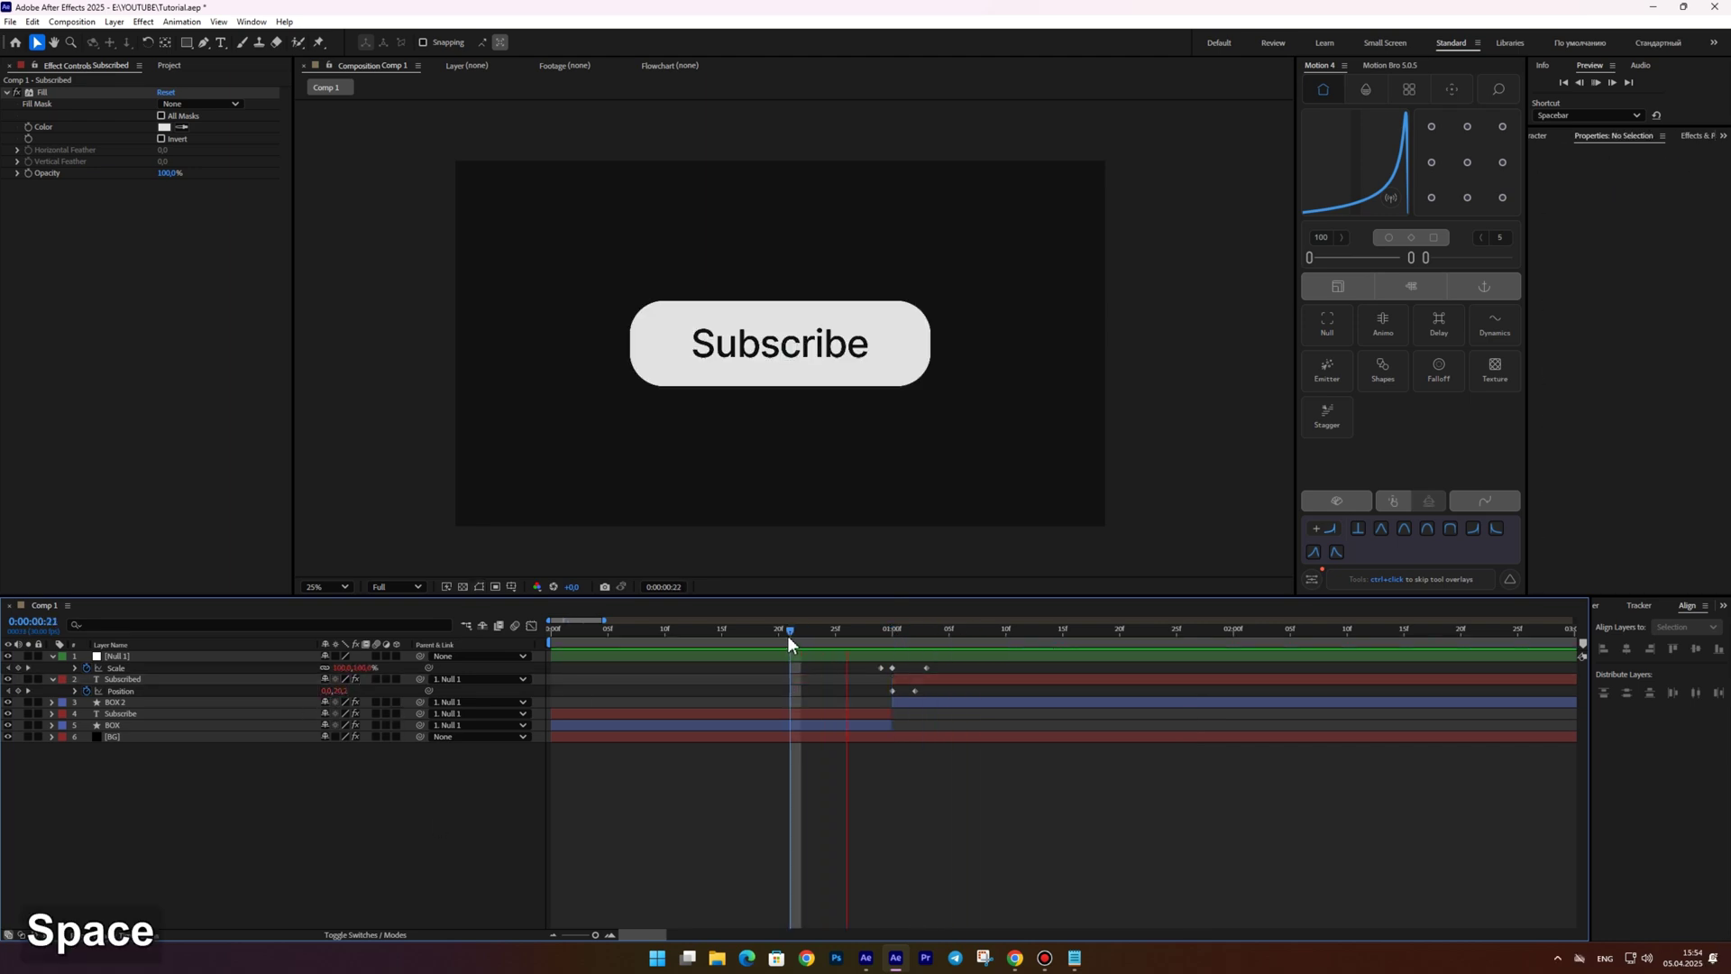
{"action": "left_click_drag", "start_coordinate": [790, 642], "coordinate": [914, 629]}
Keyframe BOX 2 Position, lower it to Y 5.3 at 1:00, and paste the bounce expression
{"action": "left_click", "coordinate": [134, 702]}
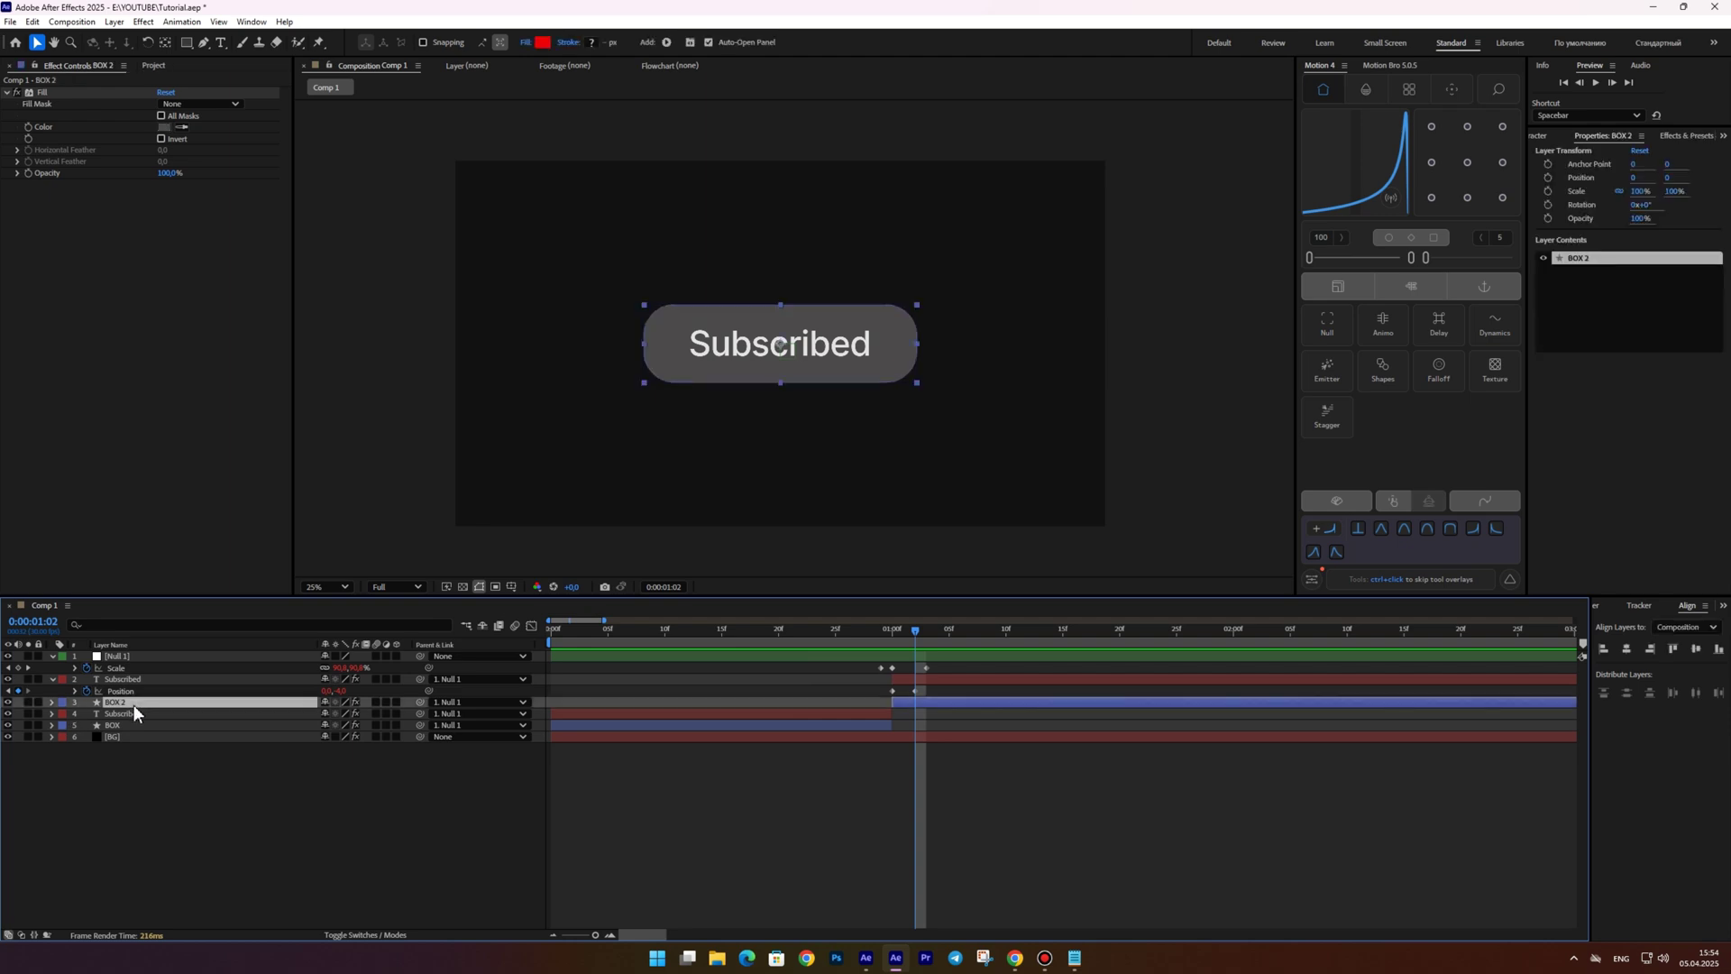
{"action": "key", "text": "p"}
{"action": "left_click", "coordinate": [891, 632]}
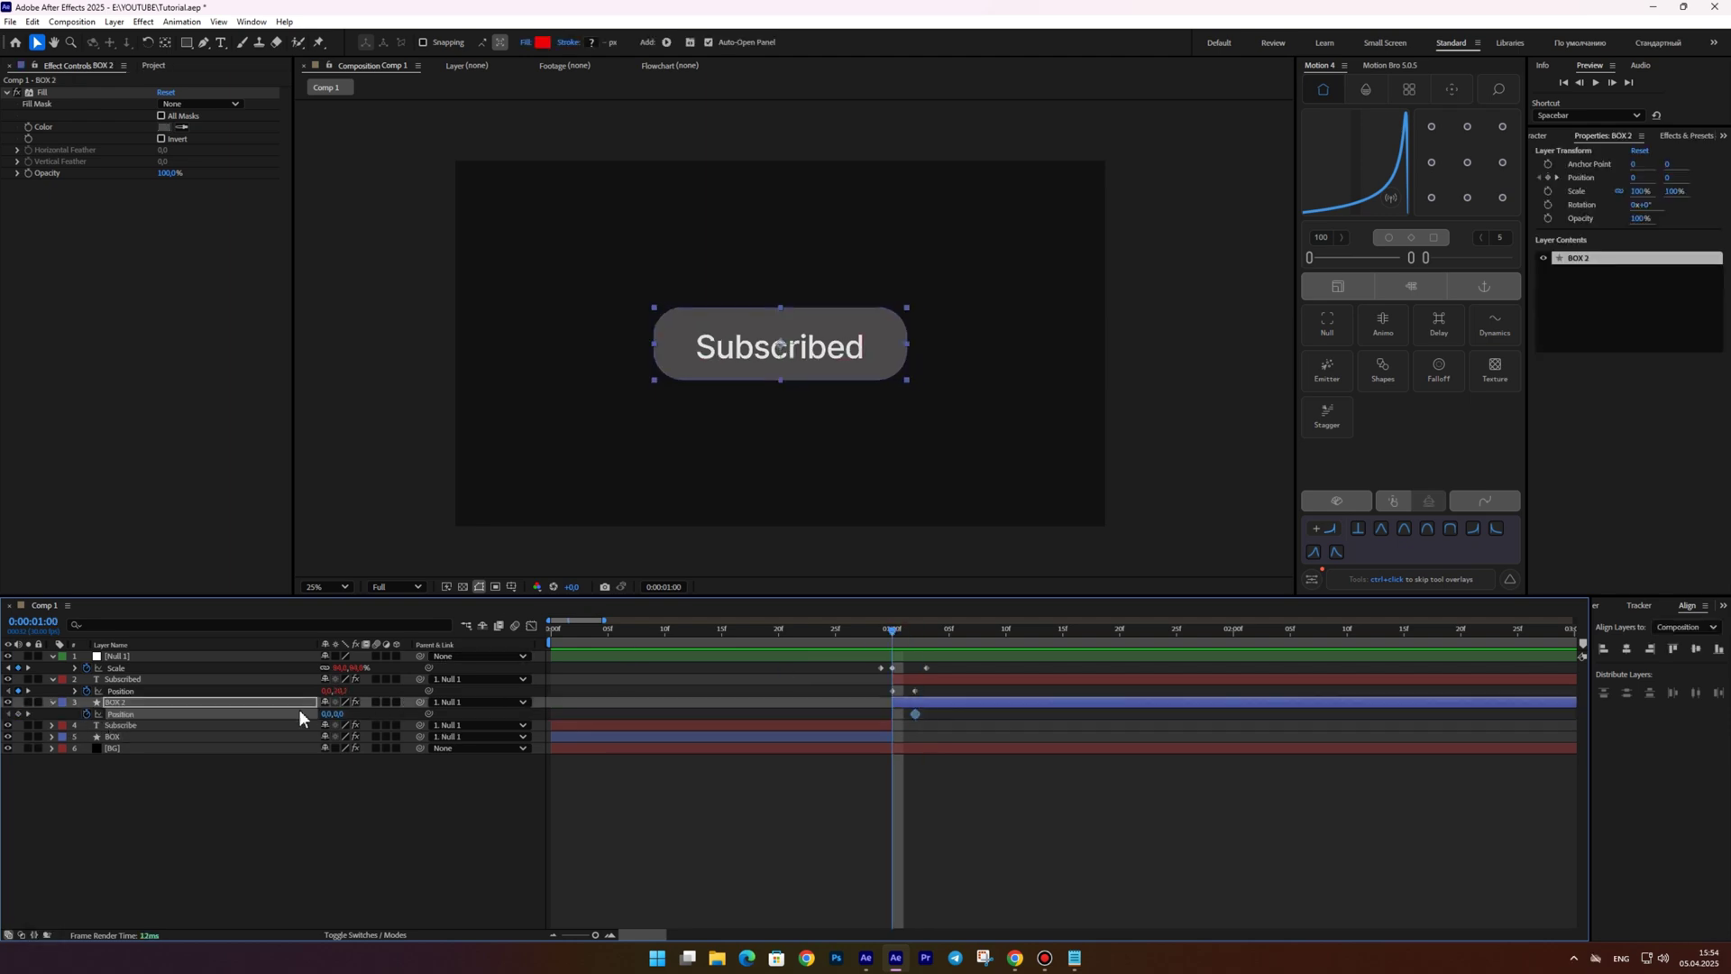
{"action": "left_click_drag", "start_coordinate": [340, 713], "coordinate": [366, 708]}
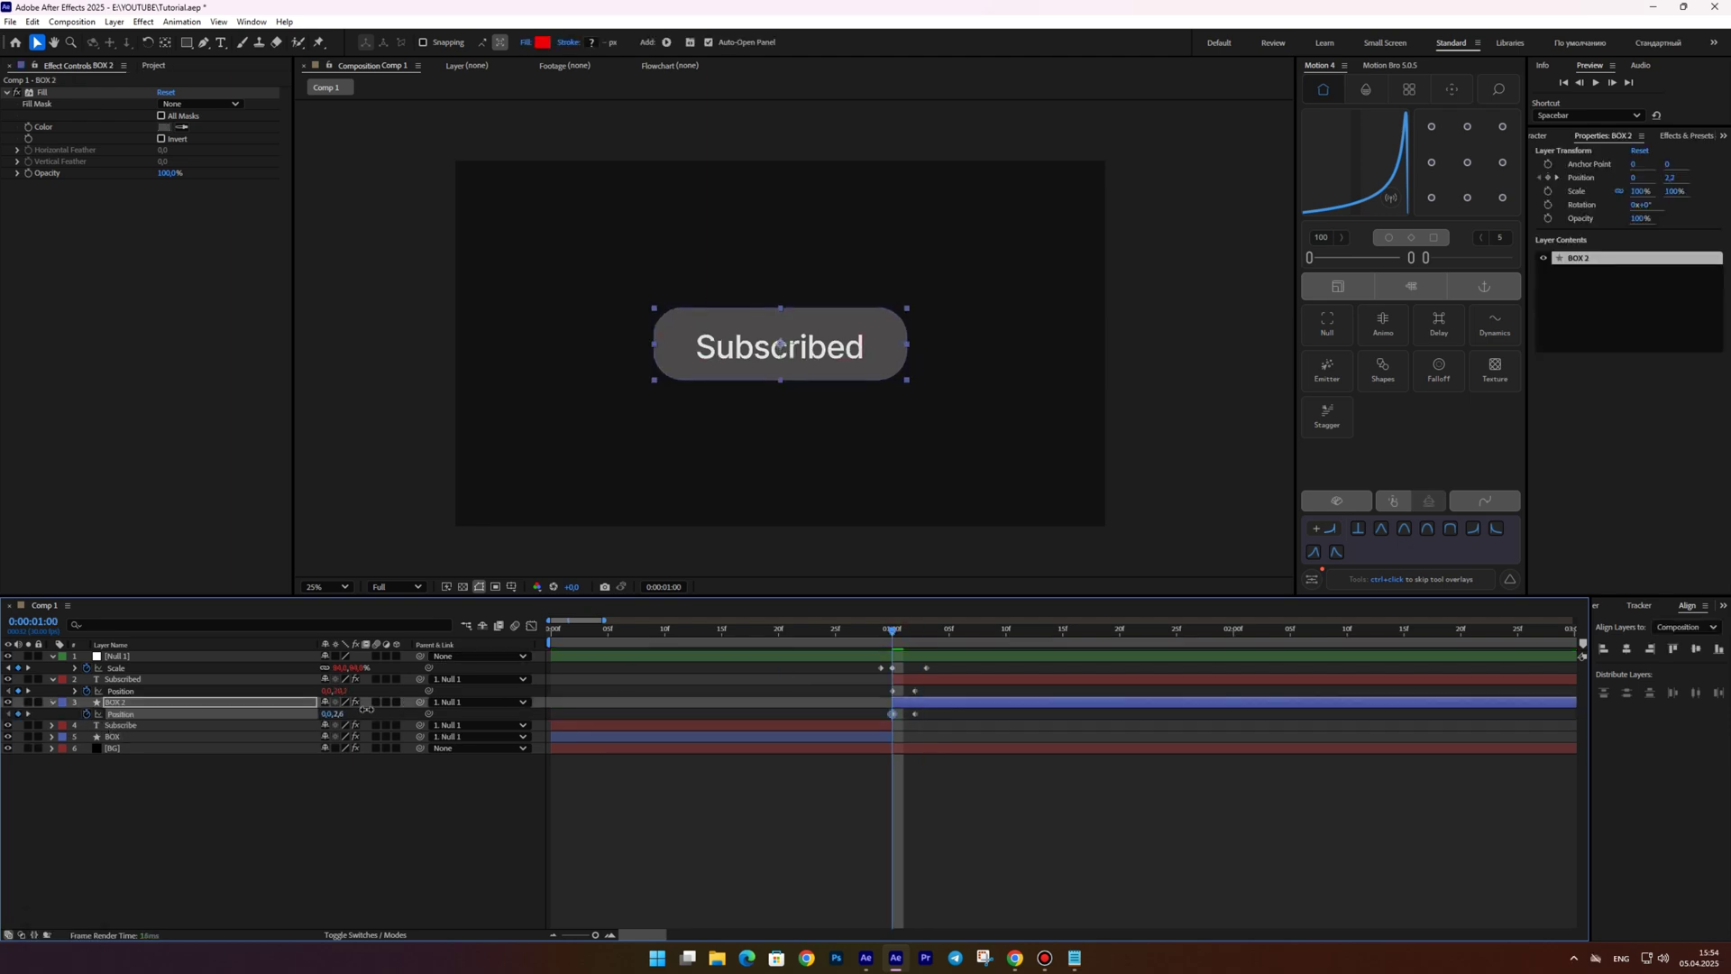
{"action": "left_click", "coordinate": [575, 779]}
{"action": "left_click", "coordinate": [87, 713], "text": "alt"}
{"action": "key", "text": "ctrl+v"}
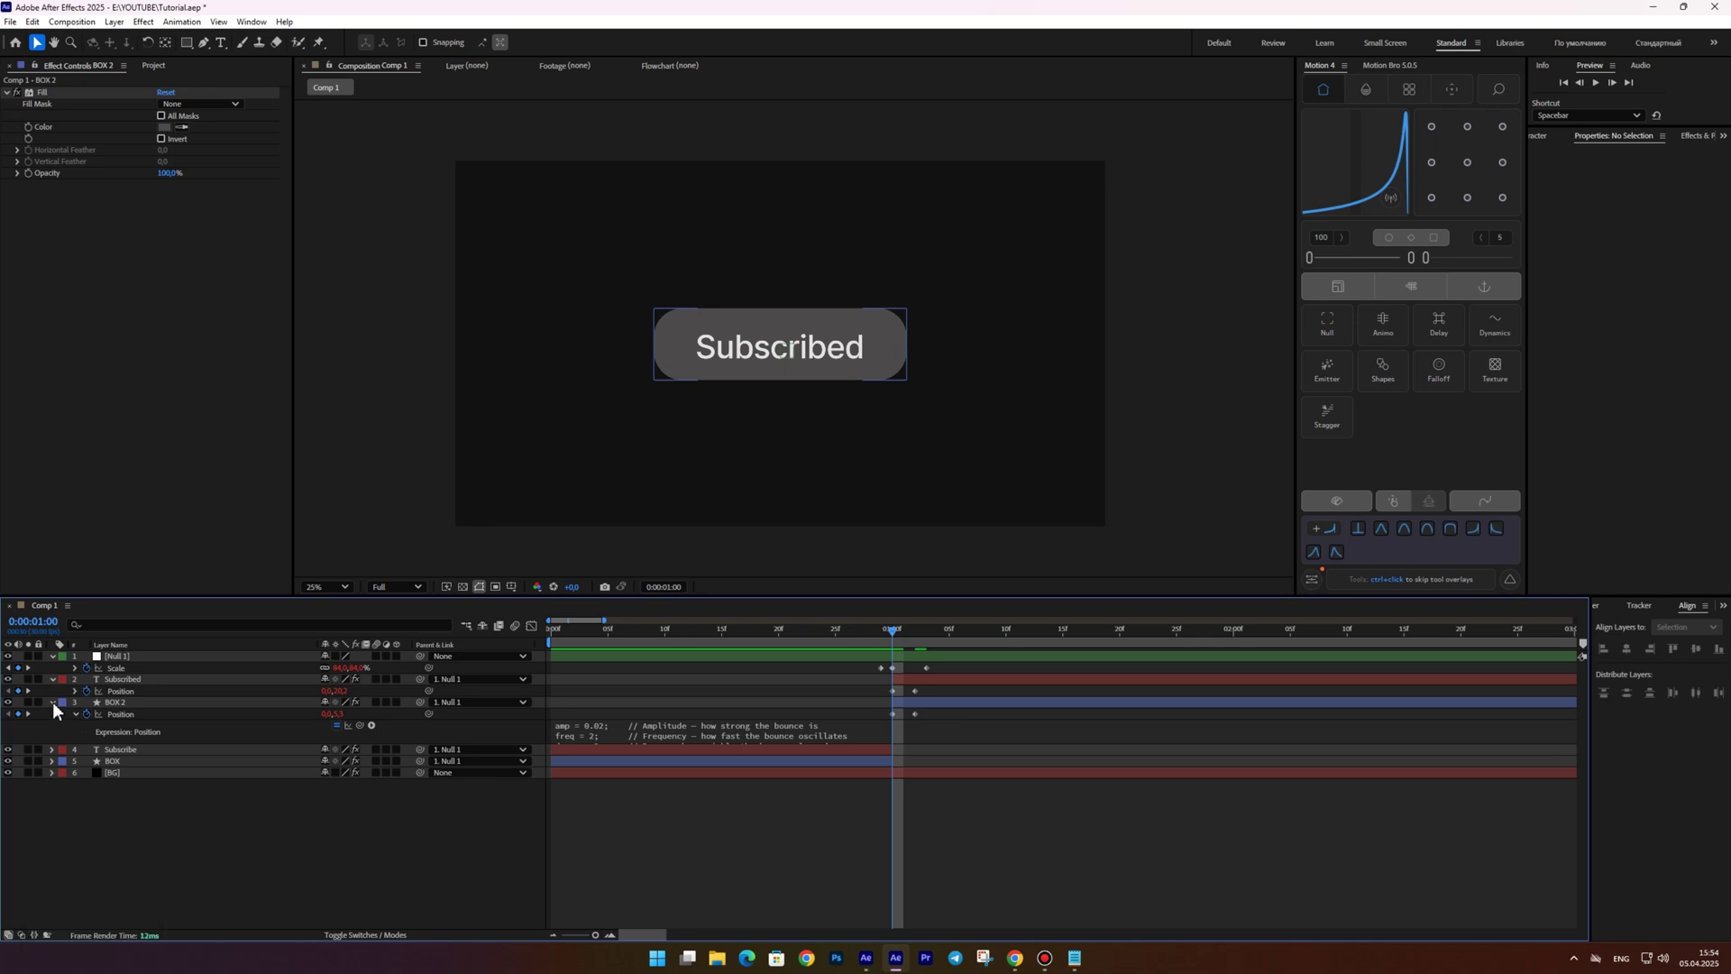
{"action": "left_click", "coordinate": [56, 699]}
Review BOX 2's animated properties and preview the press from frame 24
{"action": "key", "text": "u"}
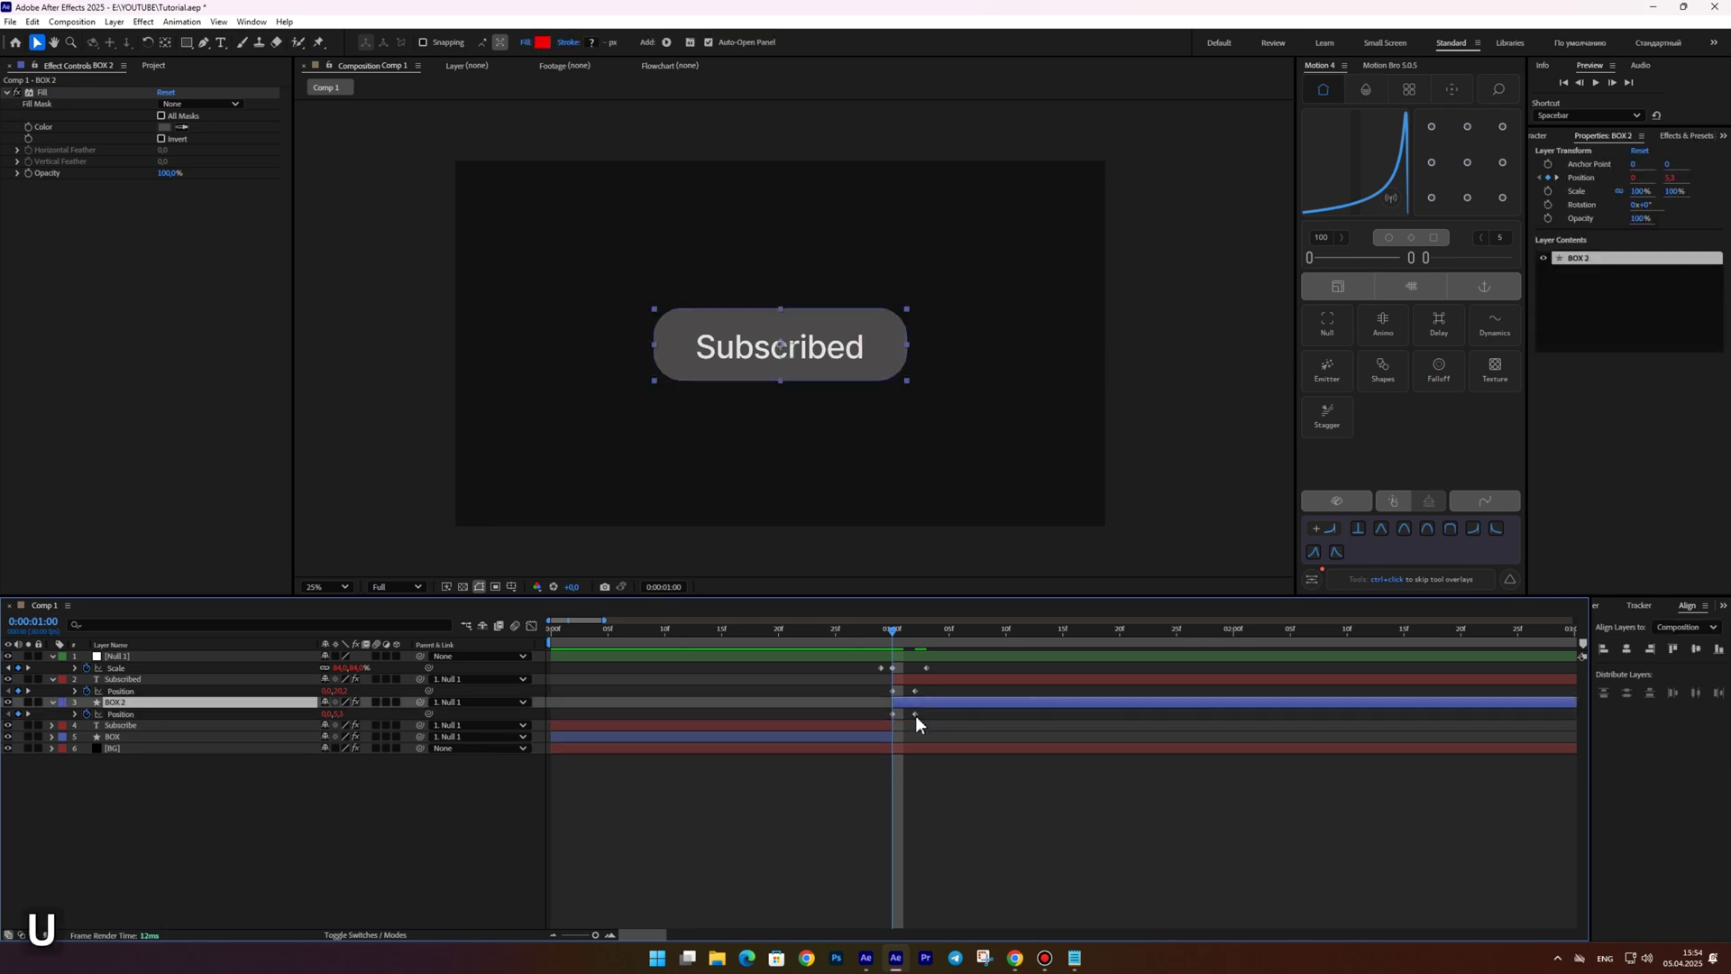
{"action": "left_click", "coordinate": [920, 714]}
{"action": "left_click", "coordinate": [823, 629]}
{"action": "key", "text": "space"}
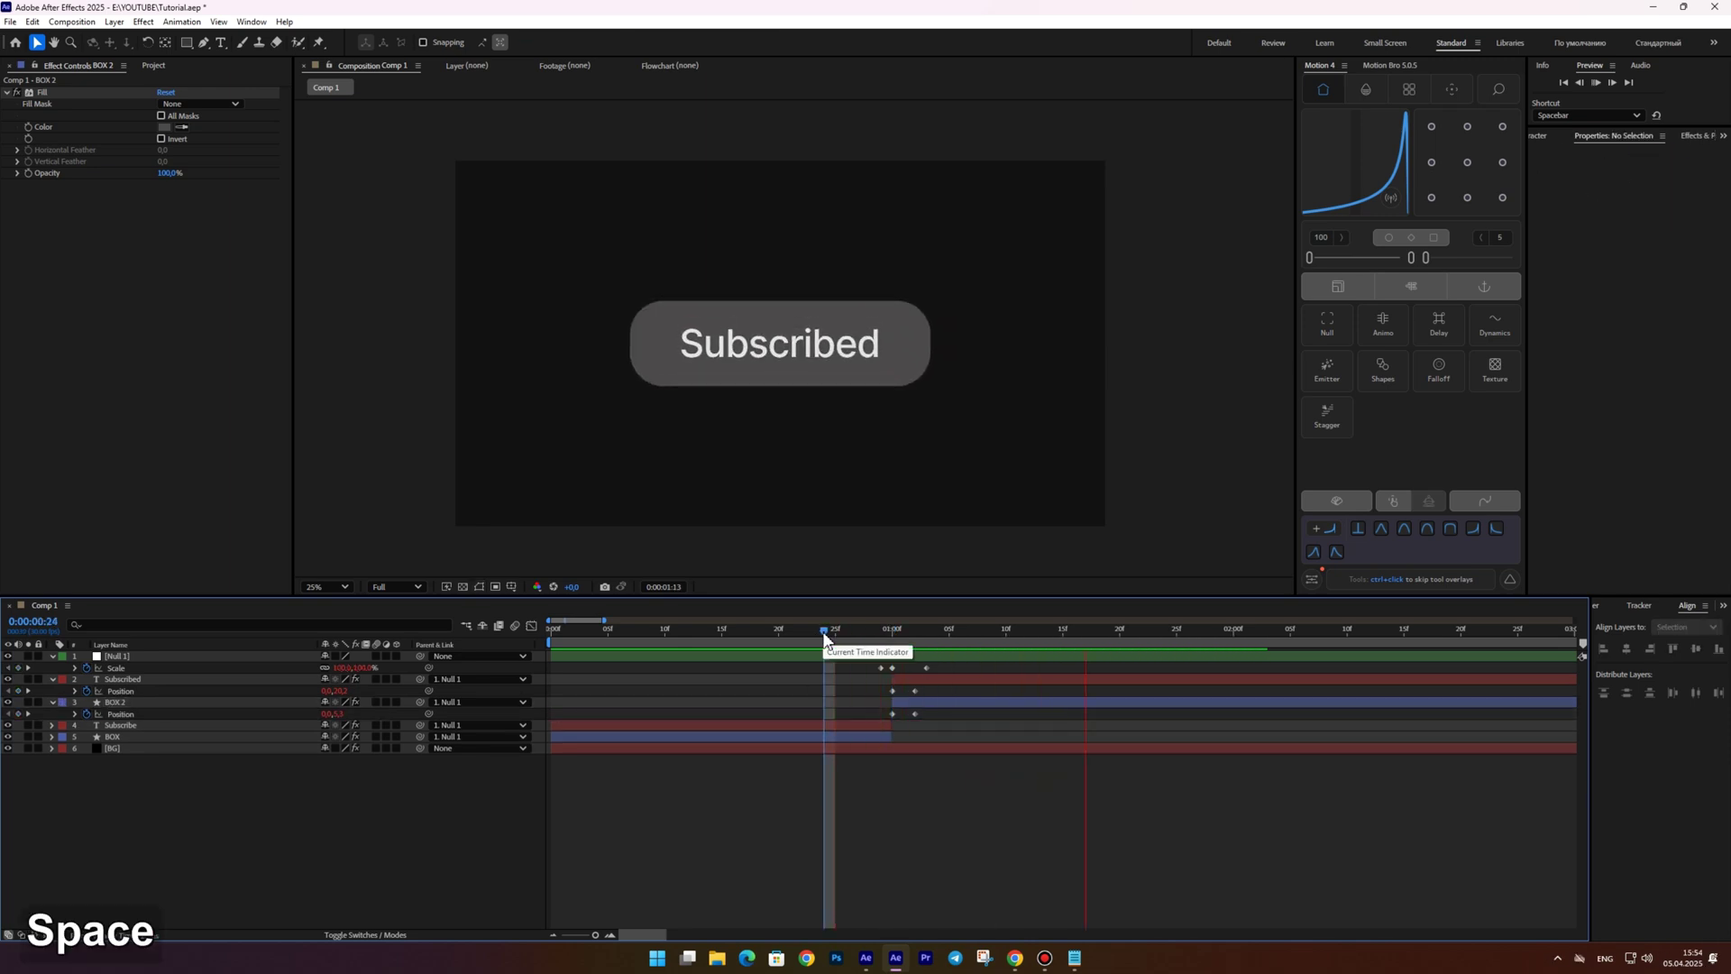
{"action": "left_click_drag", "start_coordinate": [821, 633], "coordinate": [1035, 630]}
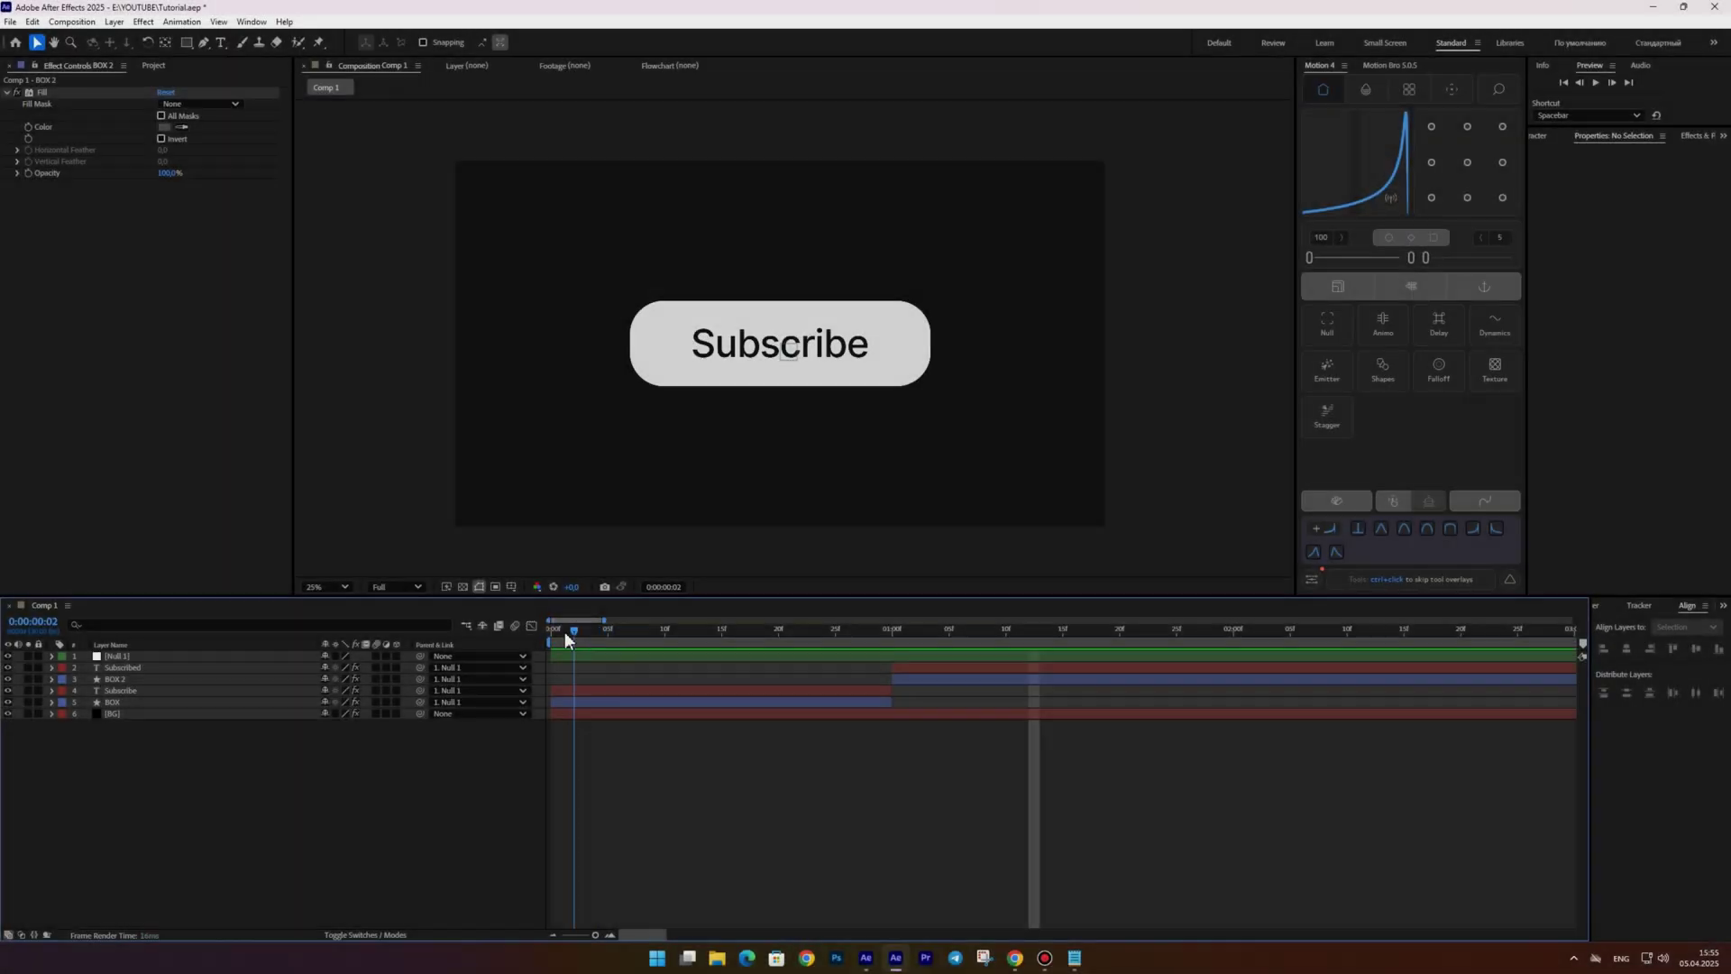
Parent the Subscribe text layer to the BOX layer
{"action": "left_click_drag", "start_coordinate": [566, 640], "coordinate": [630, 641]}
{"action": "left_click", "coordinate": [106, 692]}
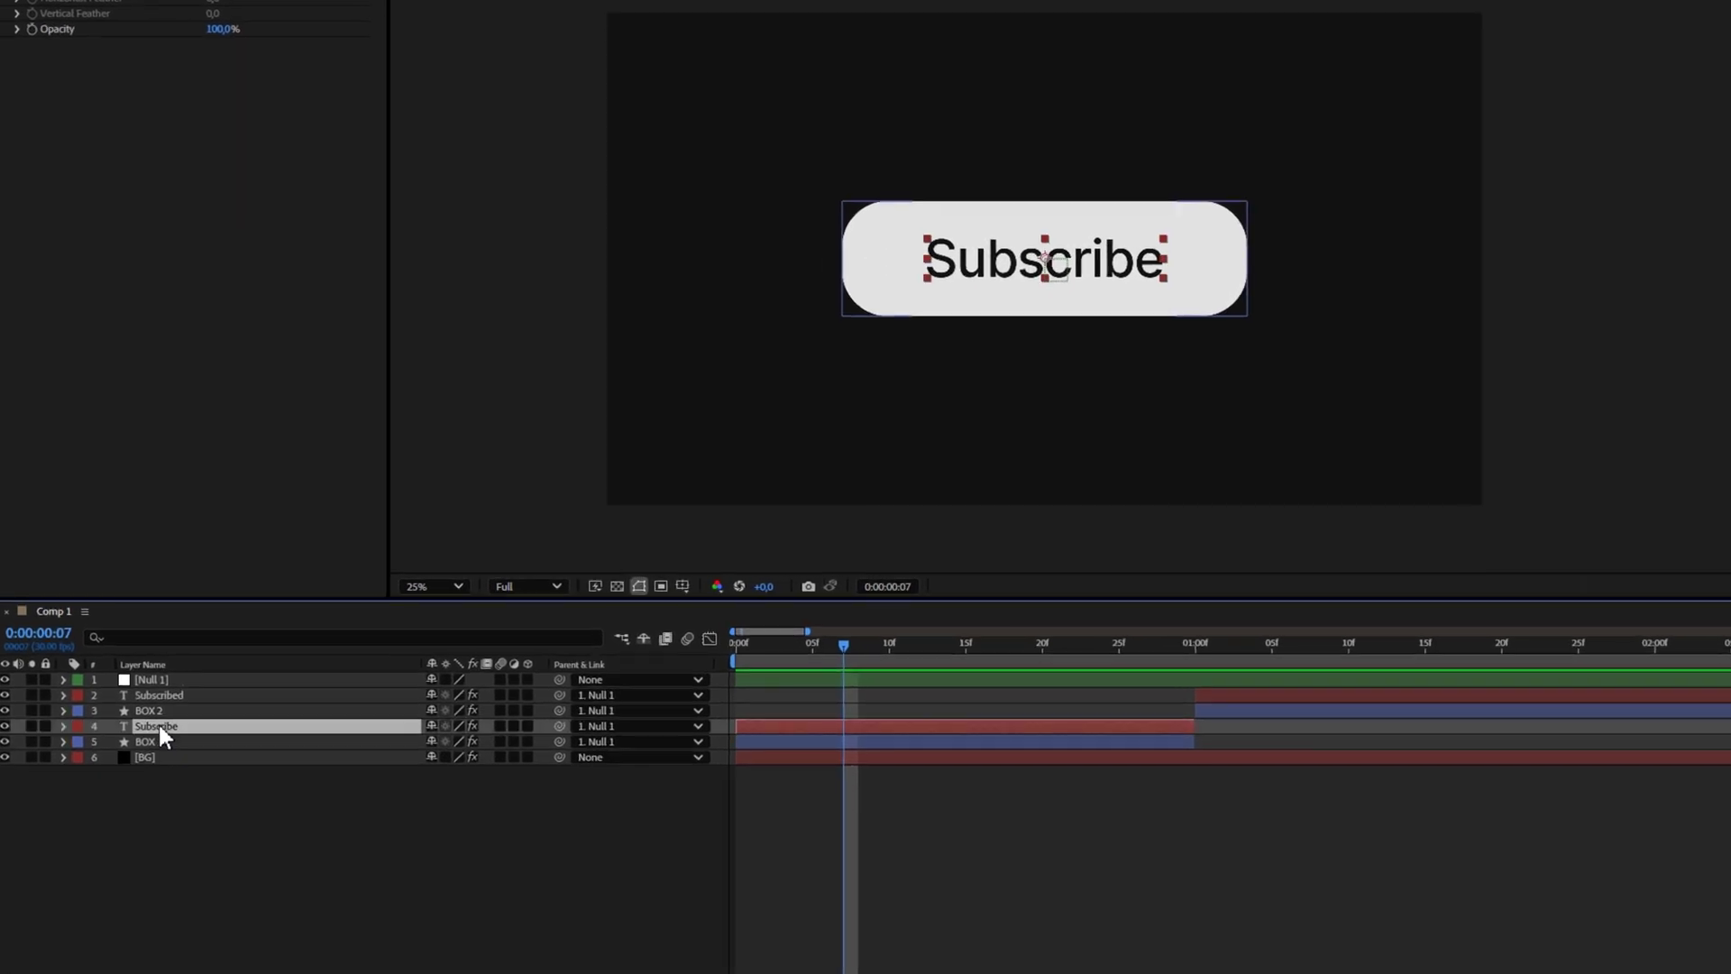
{"action": "left_click_drag", "start_coordinate": [560, 726], "coordinate": [146, 743]}
{"action": "left_click", "coordinate": [146, 743]}
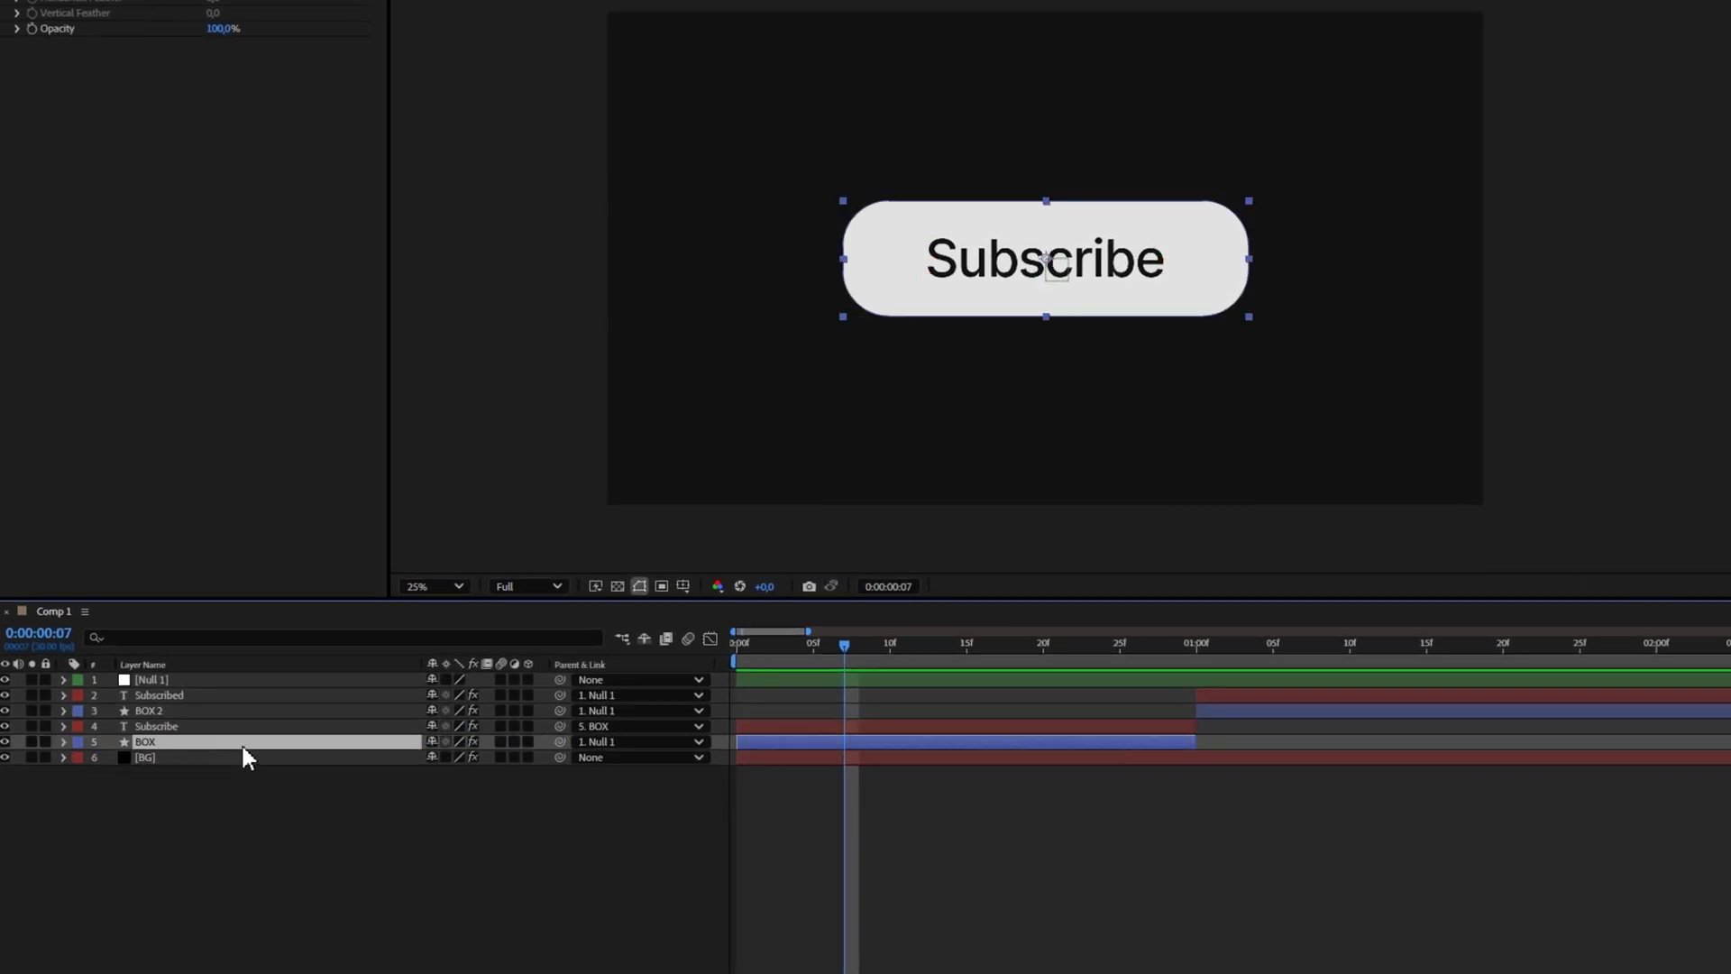
Keyframe BOX's Scale so it goes from 0% at frame 0 to full size at frame 3
{"action": "left_click_drag", "start_coordinate": [844, 649], "coordinate": [797, 655]}
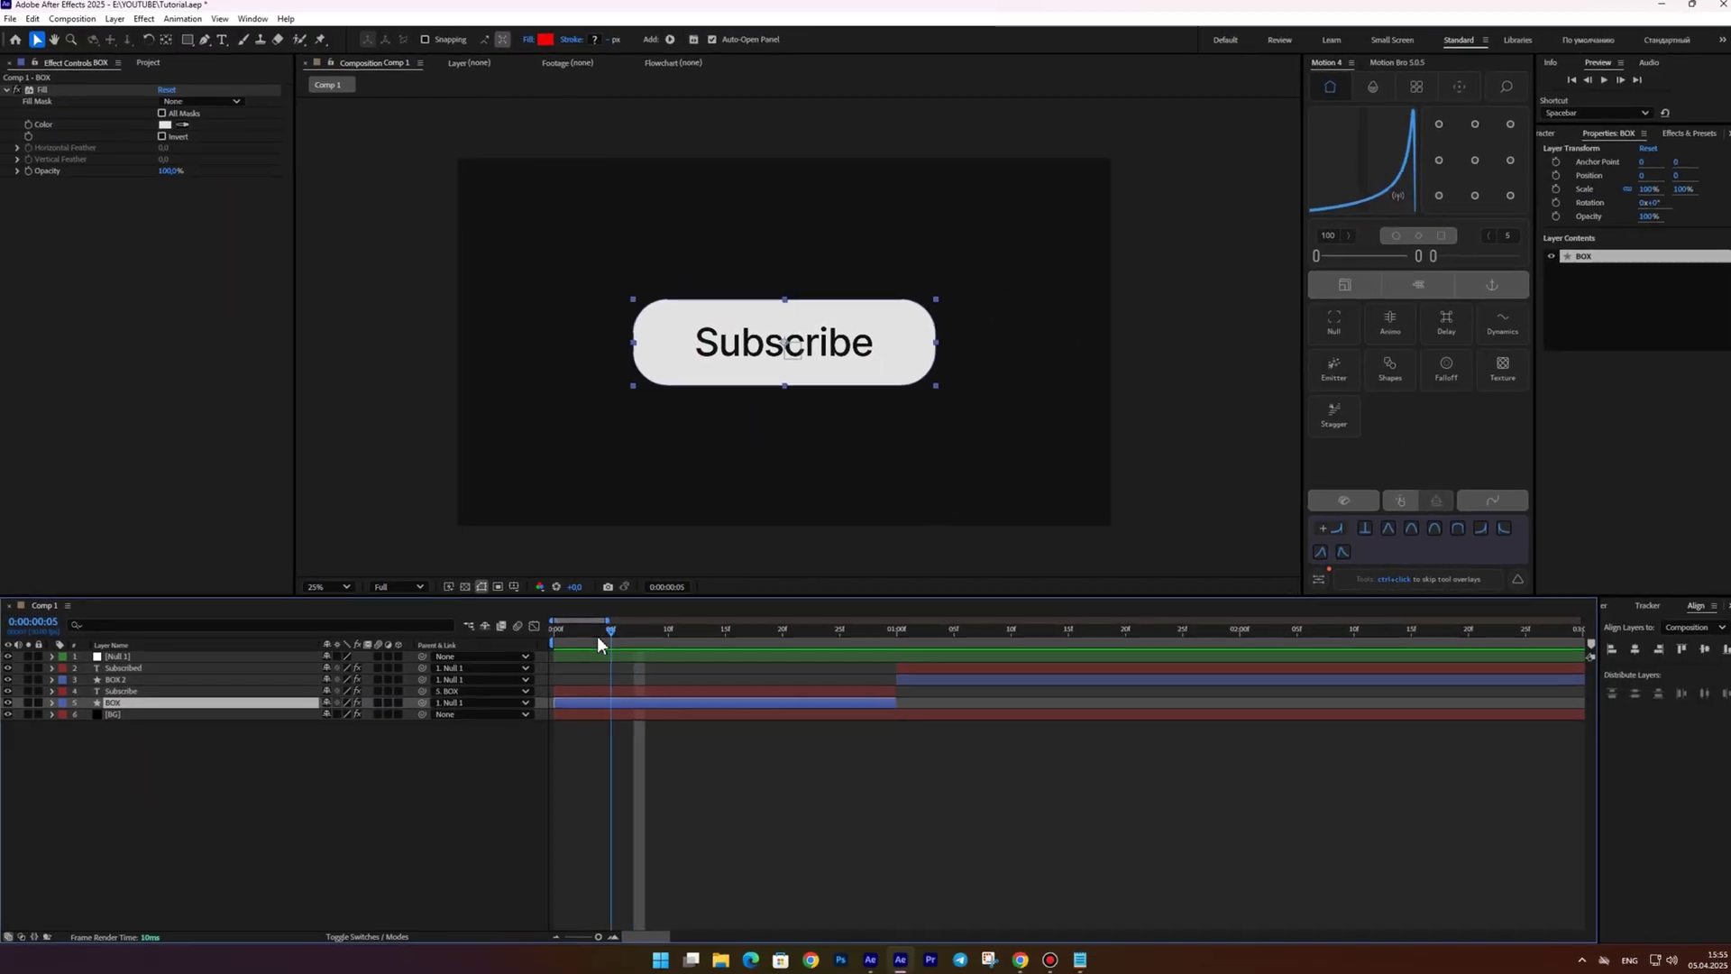
{"action": "left_click_drag", "start_coordinate": [597, 636], "coordinate": [576, 640]}
{"action": "key", "text": "s"}
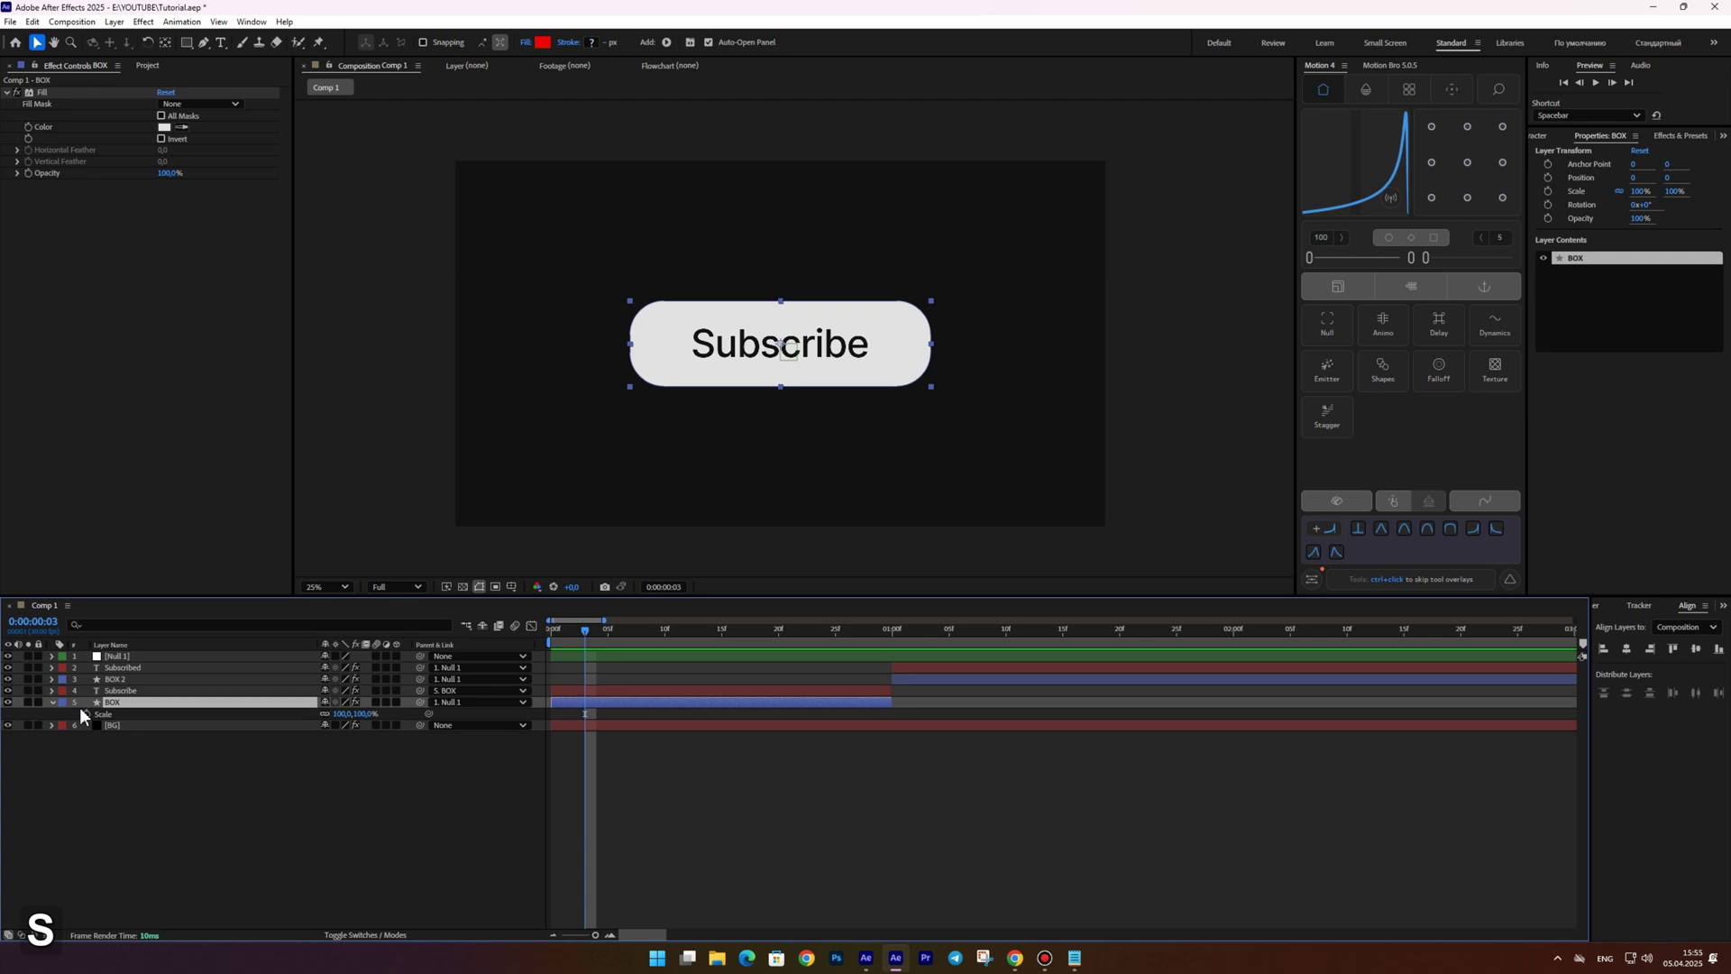
{"action": "left_click", "coordinate": [87, 713]}
{"action": "left_click_drag", "start_coordinate": [572, 639], "coordinate": [538, 641]}
{"action": "type", "text": "0"}
{"action": "key", "text": "Return"}
Paste the bounce expression onto BOX's Scale and preview the pop-in
{"action": "left_click", "coordinate": [90, 711], "text": "alt"}
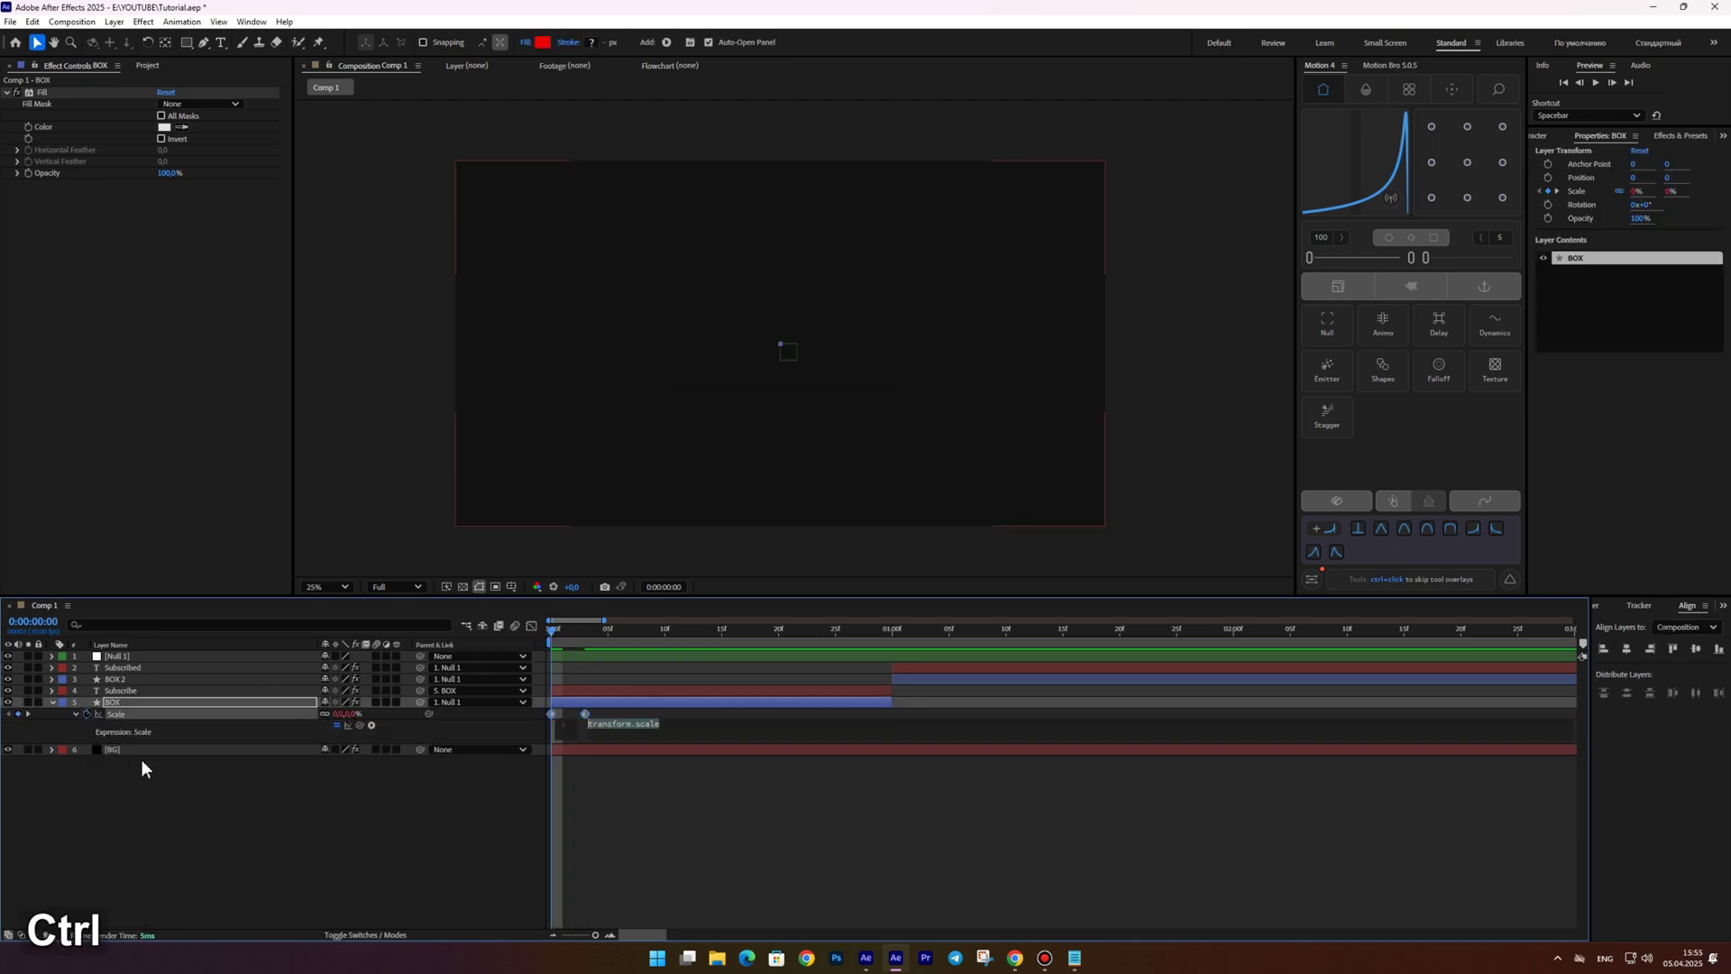
{"action": "key", "text": "ctrl+v"}
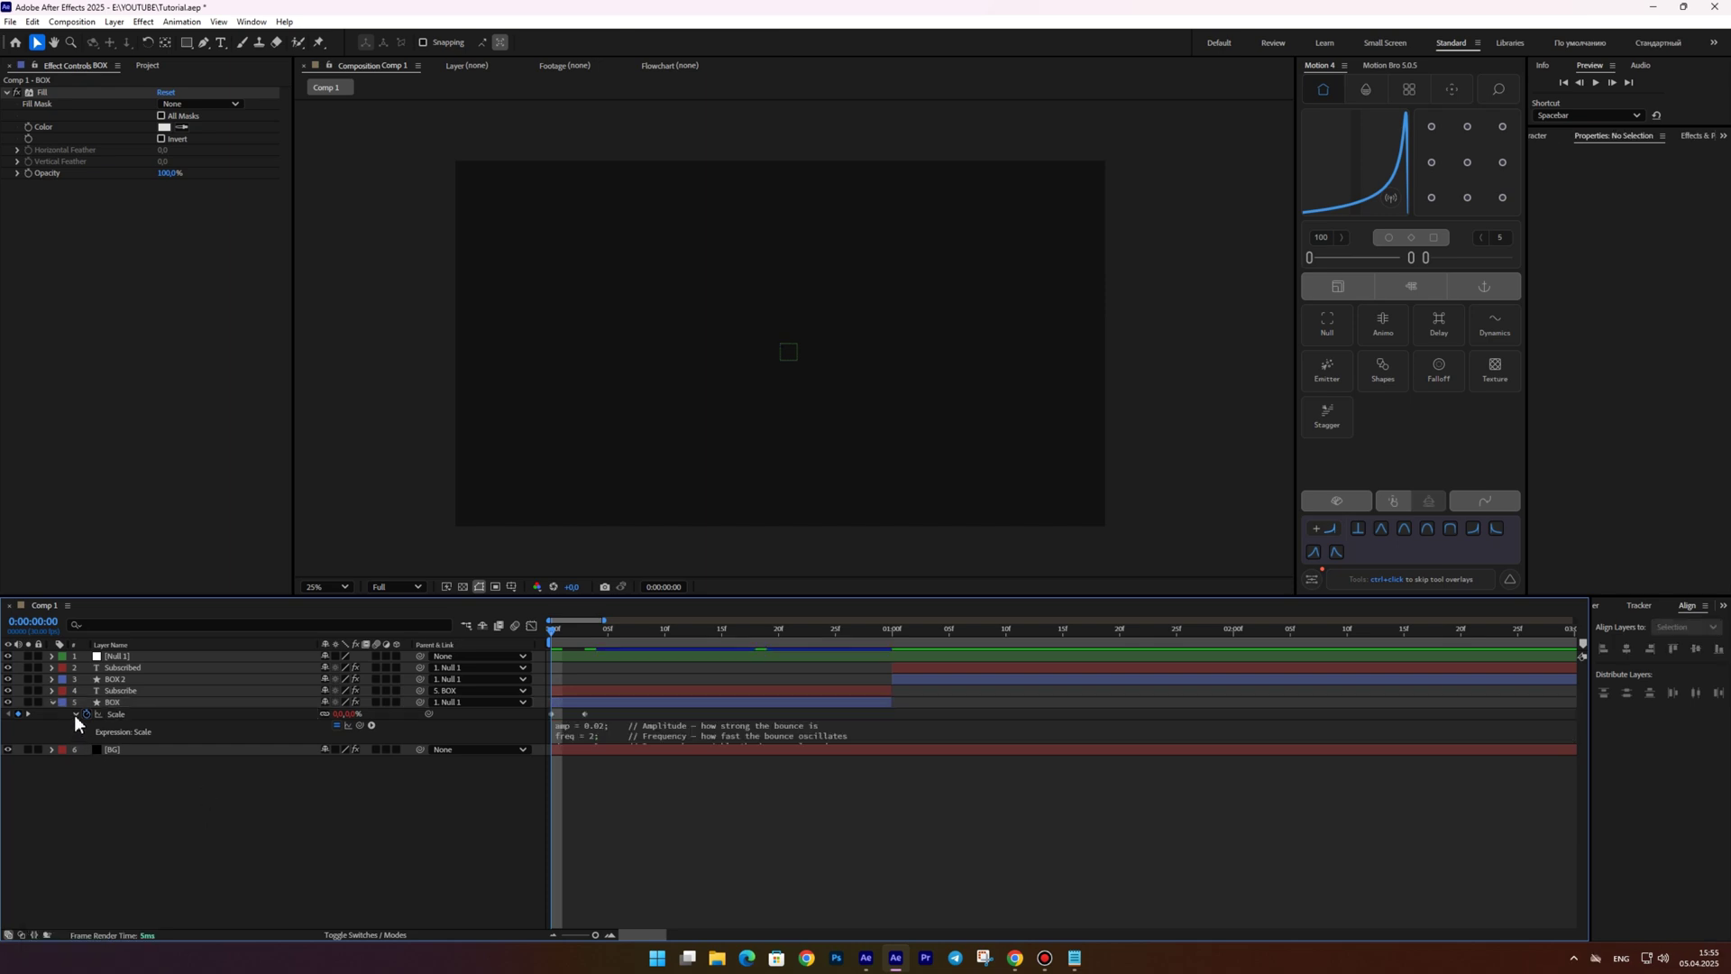
{"action": "left_click", "coordinate": [75, 713]}
{"action": "key", "text": "space"}
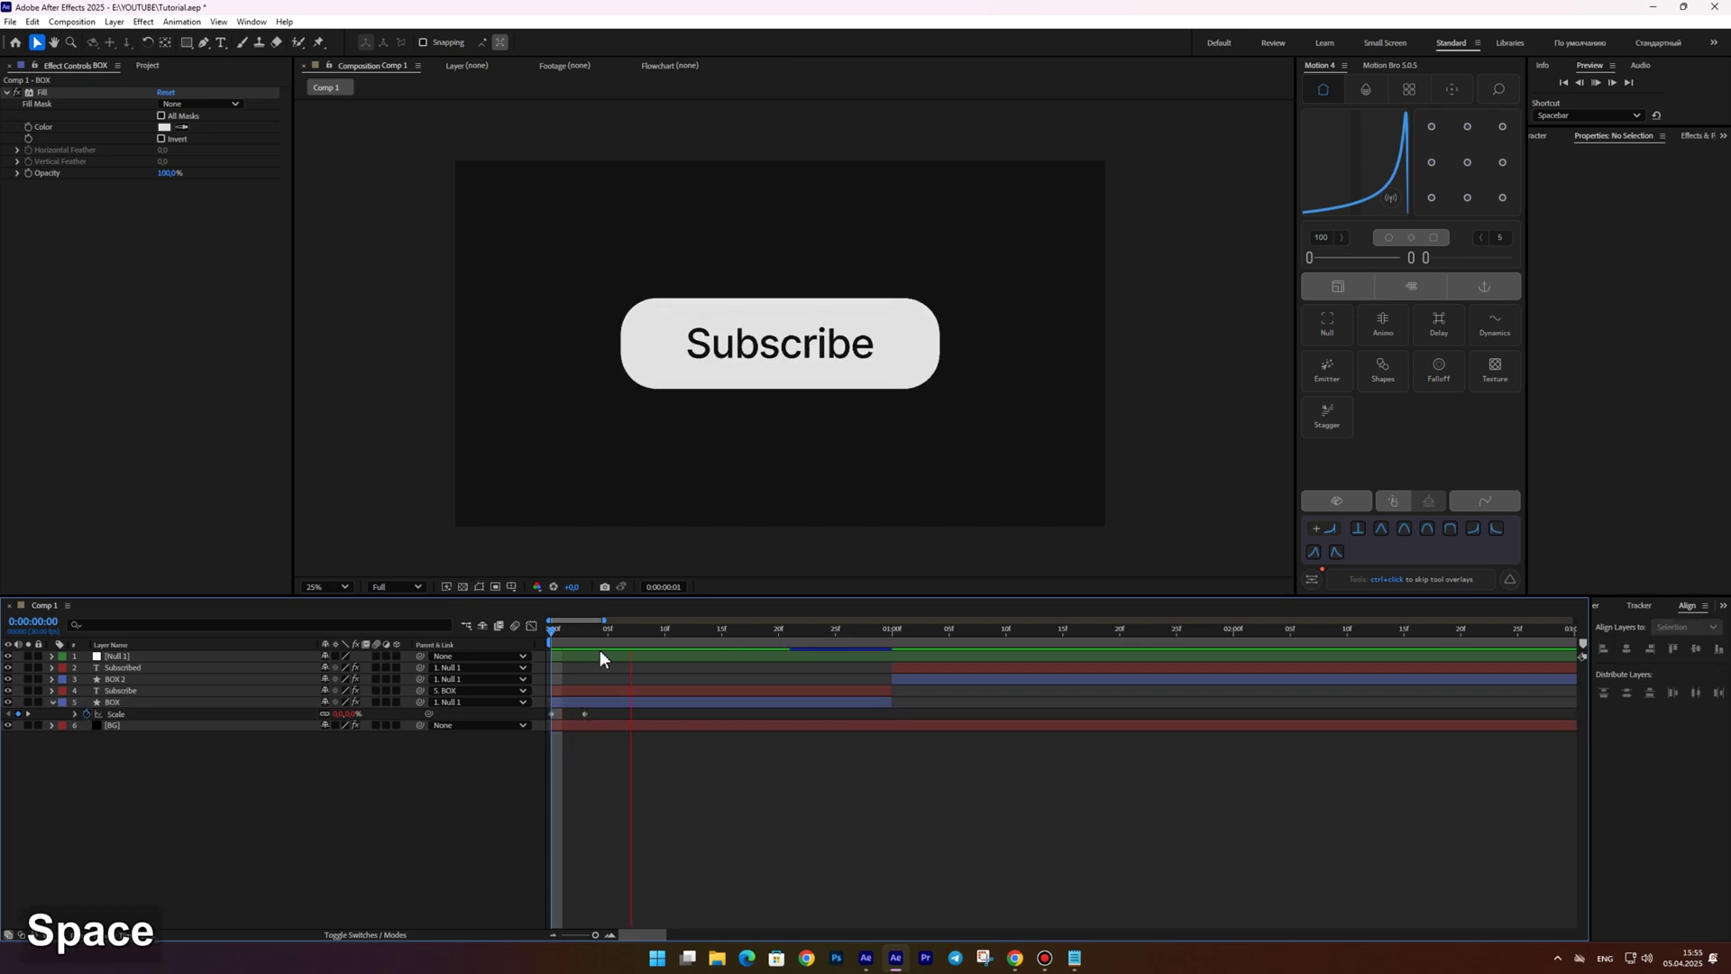
{"action": "key", "text": "space"}
{"action": "key", "text": "space"}
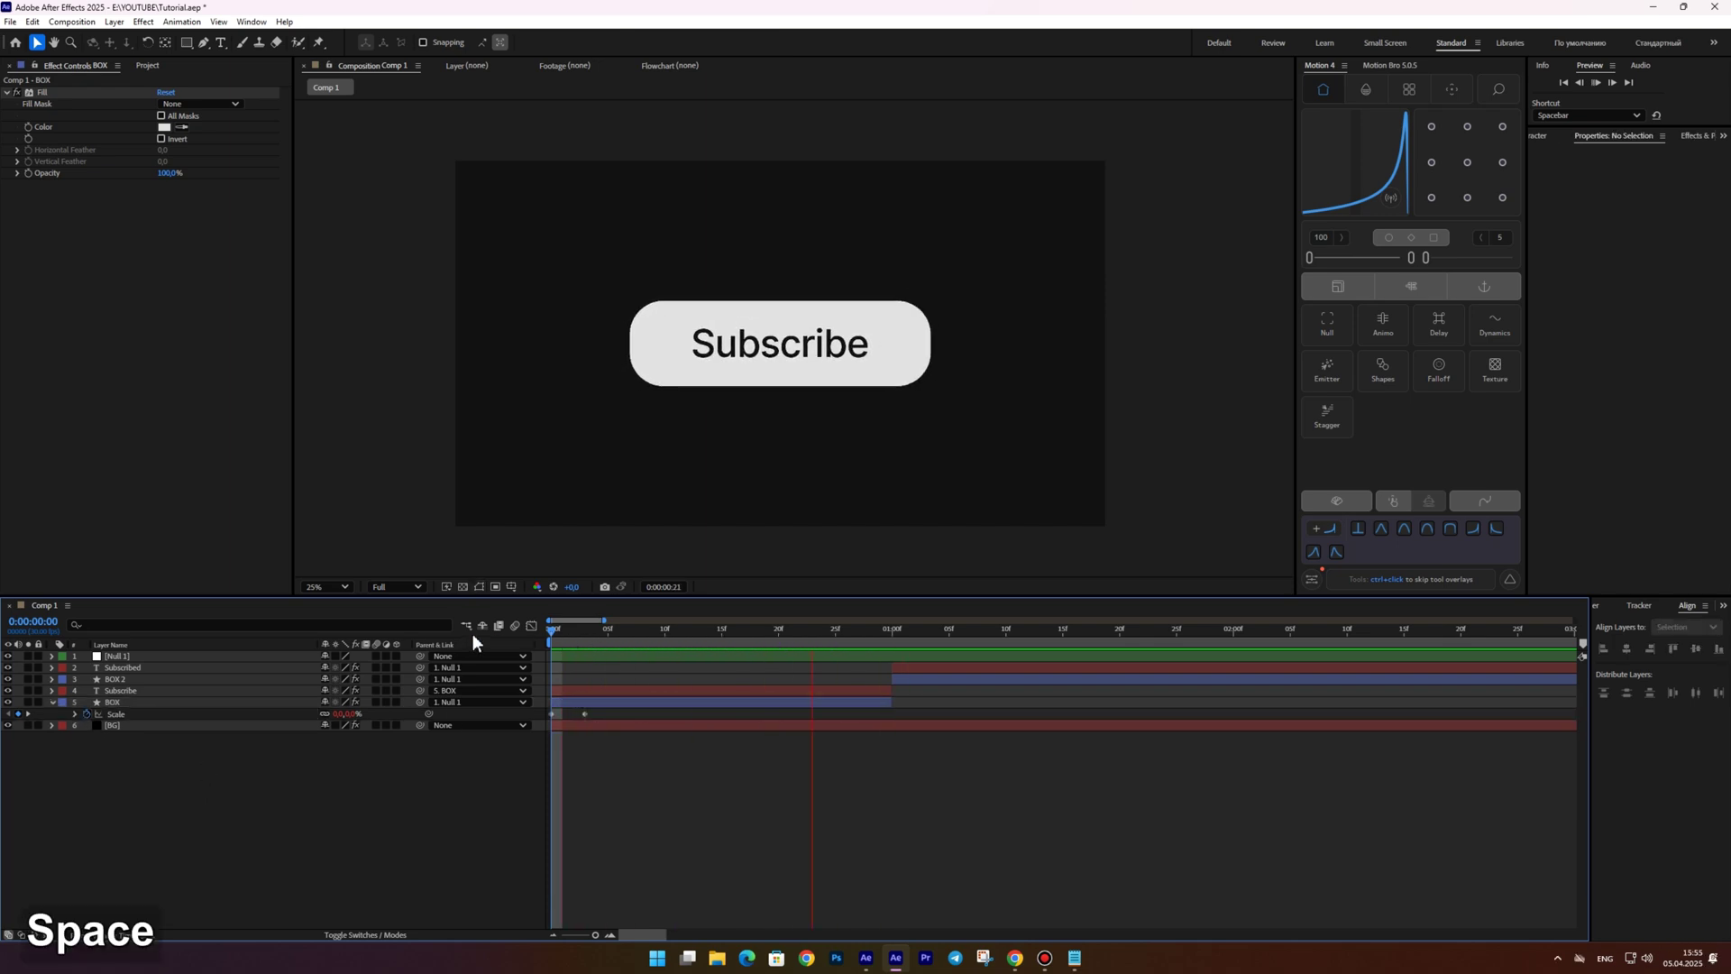
{"action": "key", "text": "space"}
{"action": "key", "text": "space"}
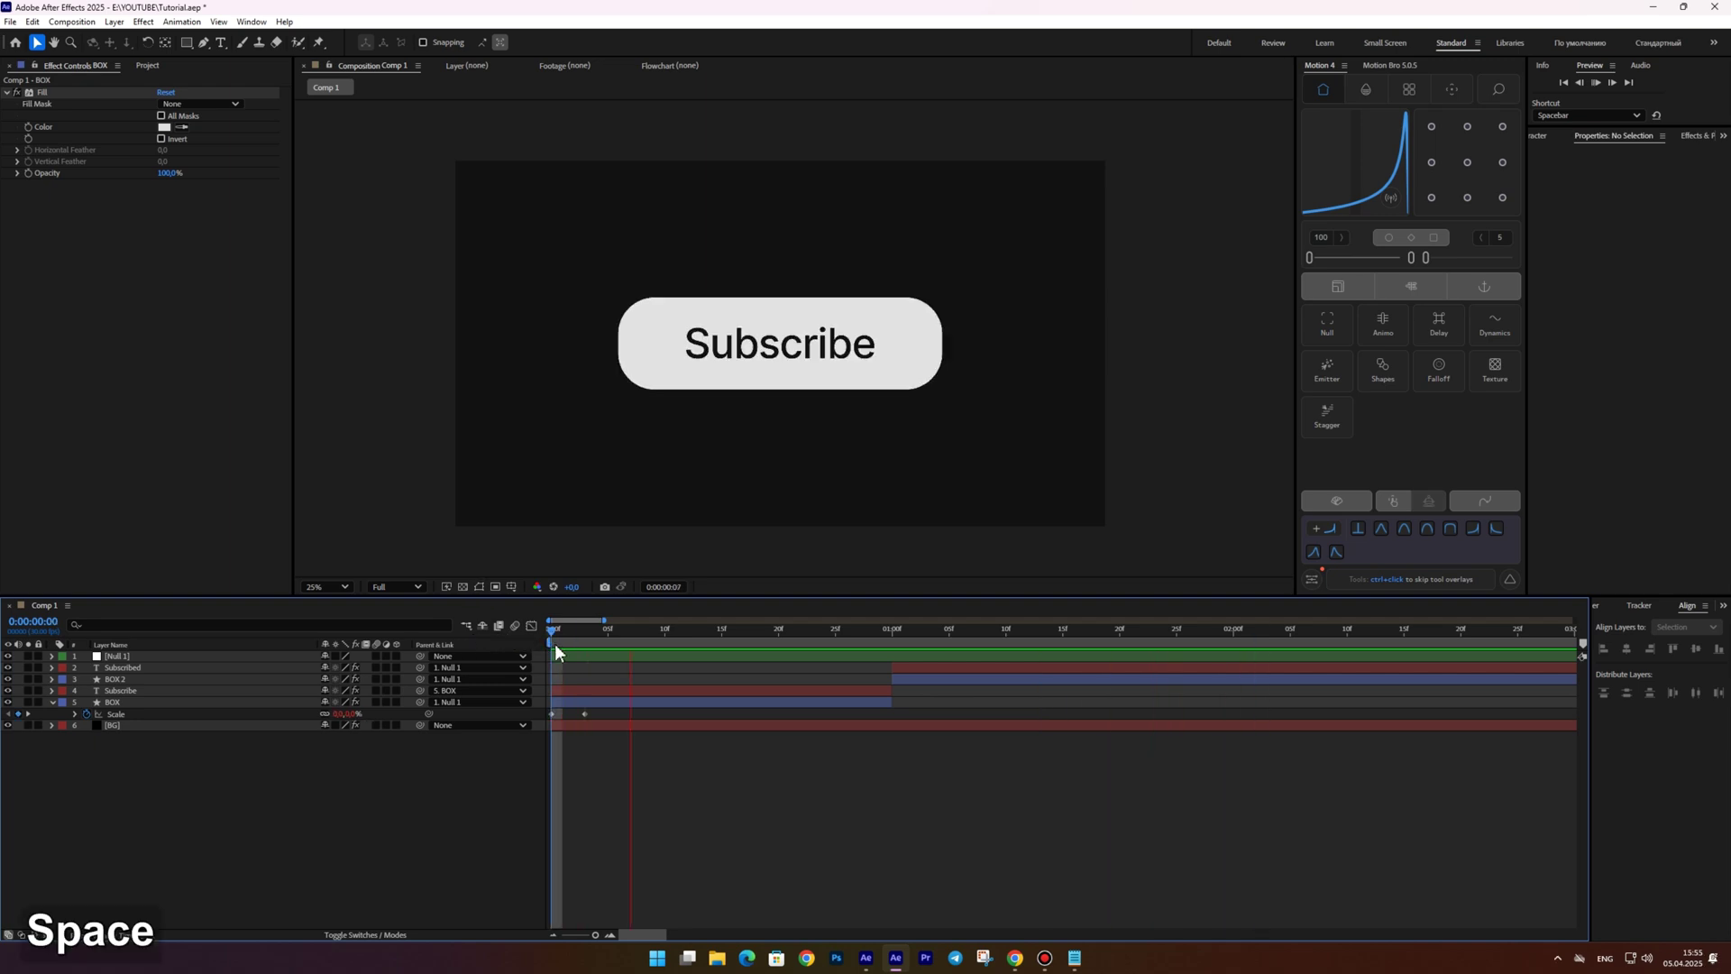
{"action": "key", "text": "space"}
{"action": "key", "text": "space"}
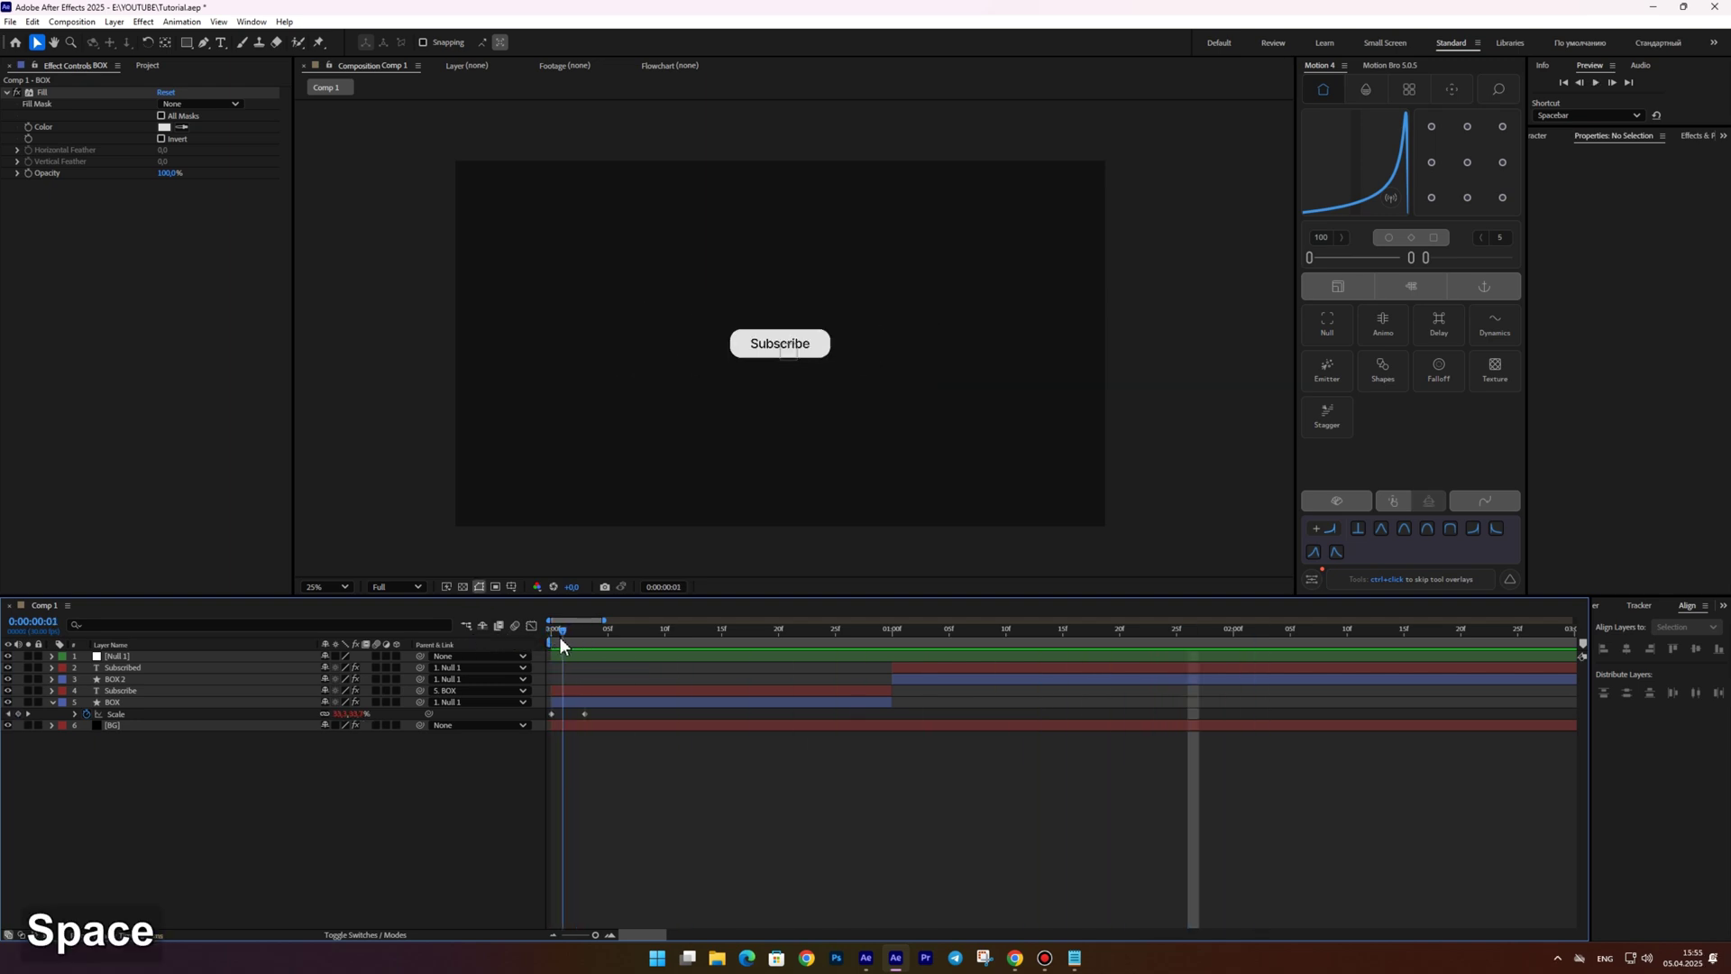
Keyframe the Subscribe text's Scale down to 77.5% at frame 1
{"action": "mouse_move", "coordinate": [573, 641]}
{"action": "left_mouse_down"}
{"action": "mouse_move", "coordinate": [645, 620]}
{"action": "mouse_move", "coordinate": [597, 623]}
{"action": "left_mouse_up"}
{"action": "left_click", "coordinate": [586, 693]}
{"action": "key", "text": "s"}
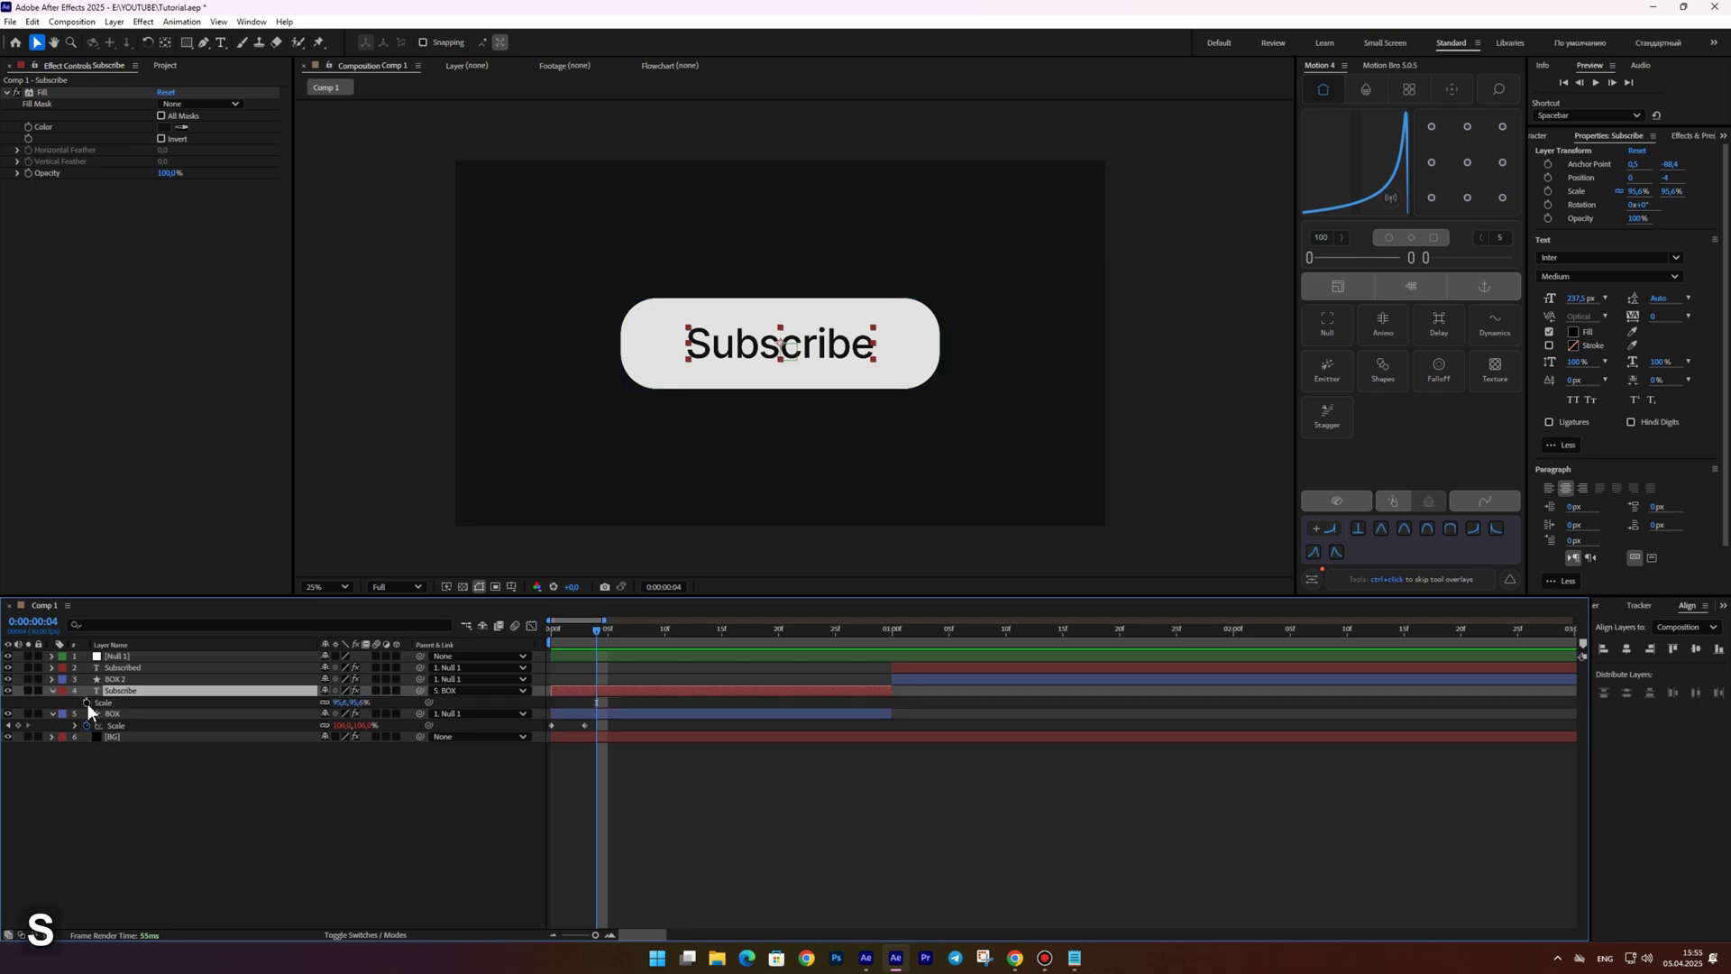
{"action": "left_click", "coordinate": [561, 629]}
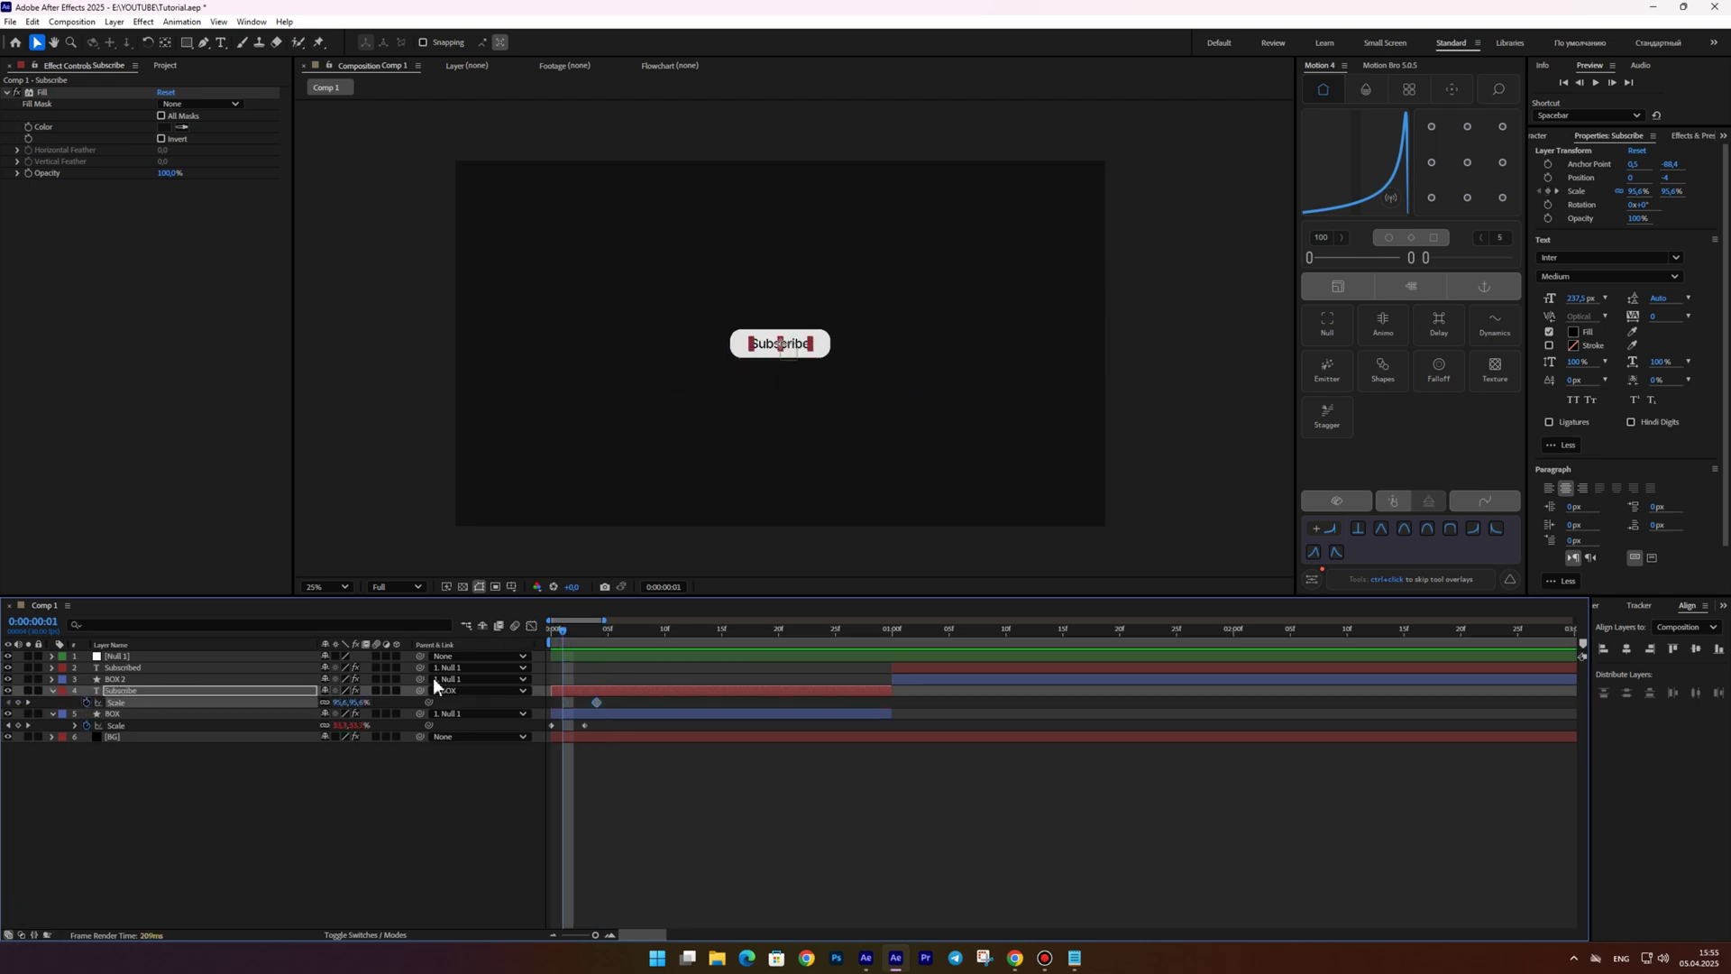
{"action": "left_click_drag", "start_coordinate": [336, 702], "coordinate": [173, 702]}
{"action": "left_click", "coordinate": [226, 802]}
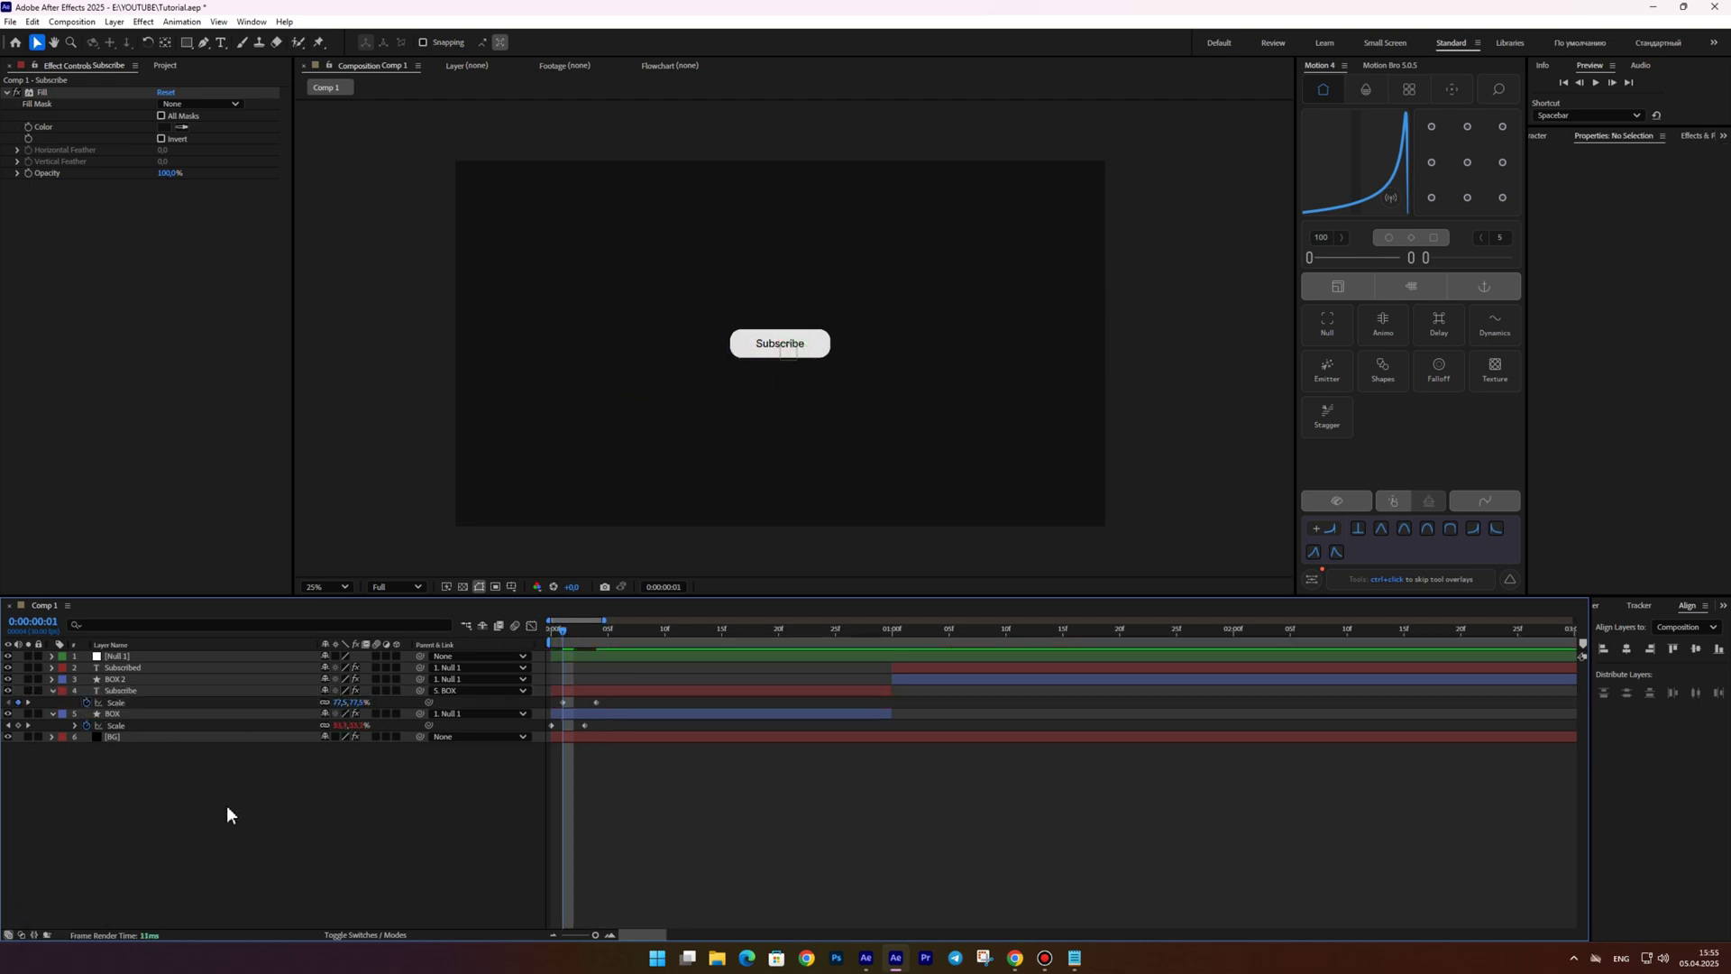
Apply the bounce expression to Subscribe's Scale and preview from frame 0
{"action": "left_click", "coordinate": [88, 702], "text": "alt"}
{"action": "key", "text": "ctrl+v"}
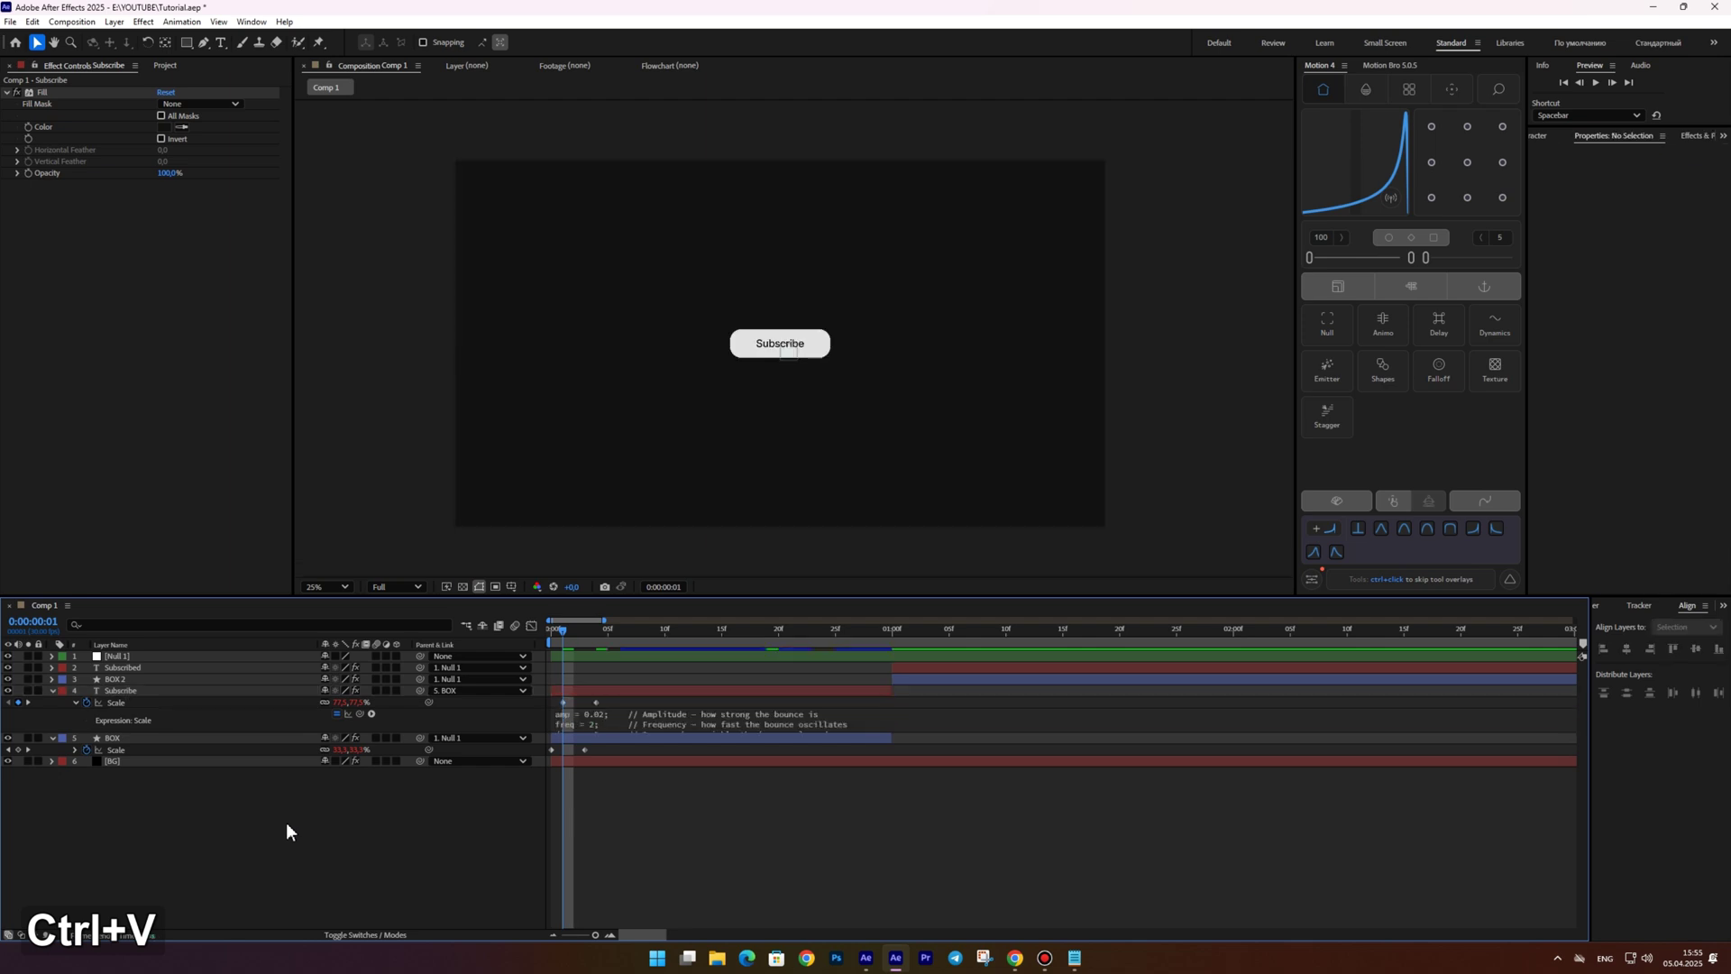
{"action": "left_click", "coordinate": [75, 702]}
{"action": "left_click_drag", "start_coordinate": [561, 631], "coordinate": [515, 630]}
{"action": "key", "text": "space"}
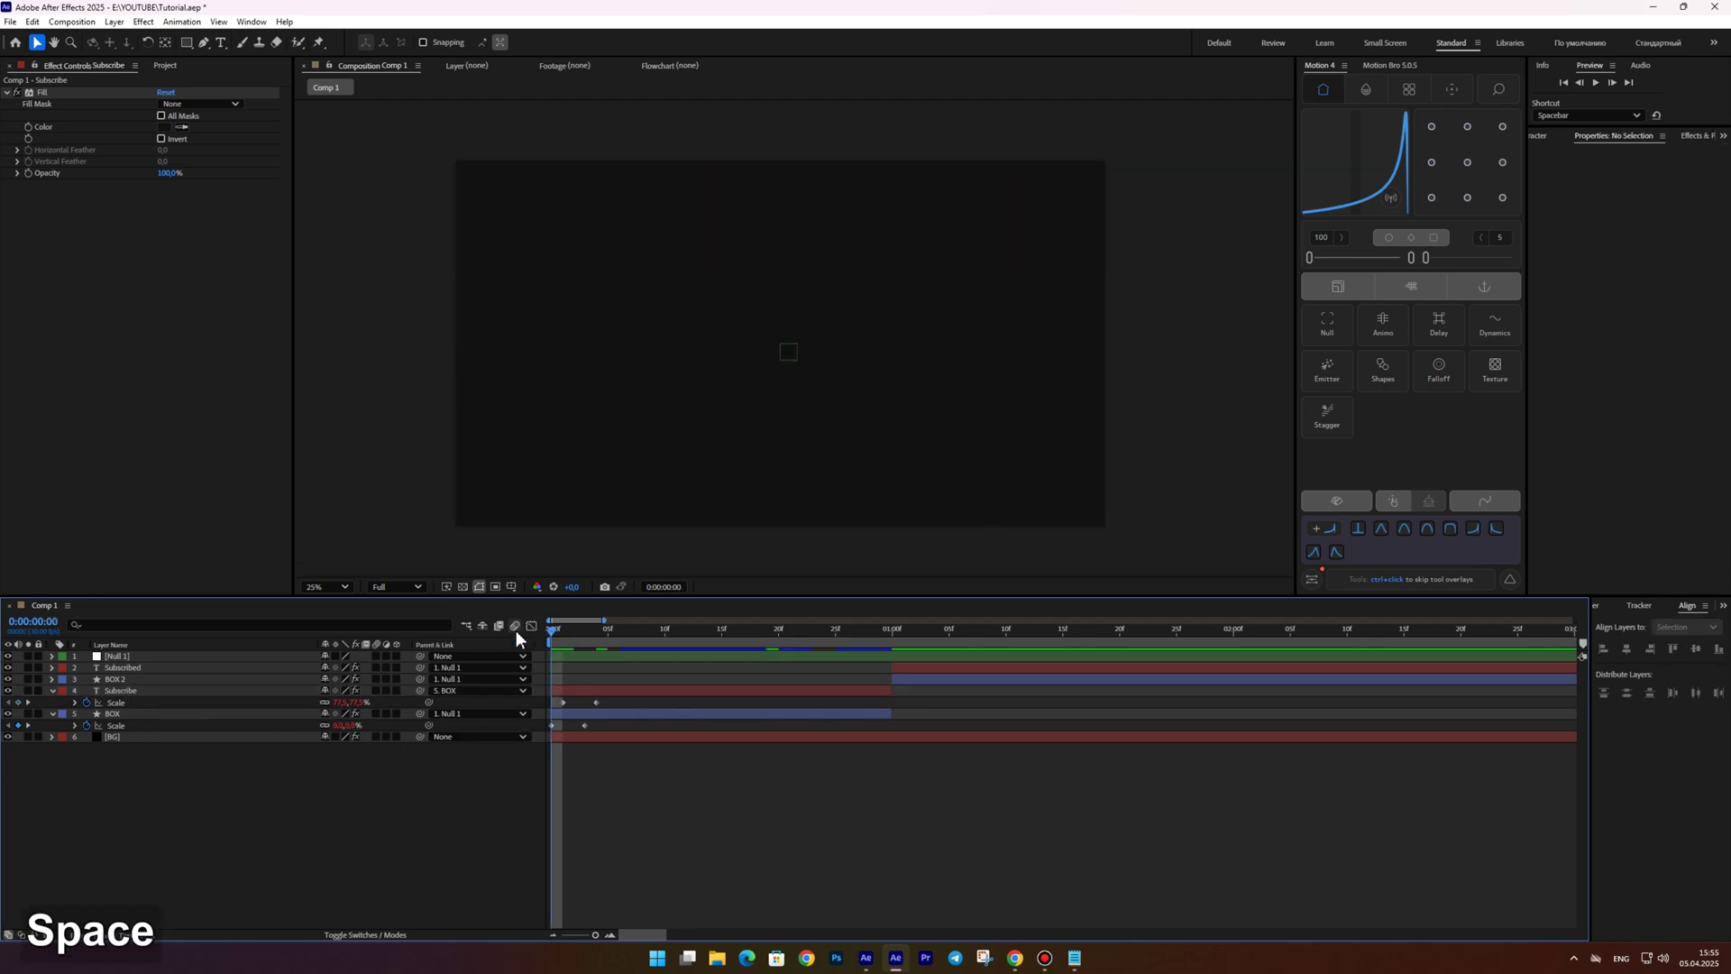
{"action": "key", "text": "space"}
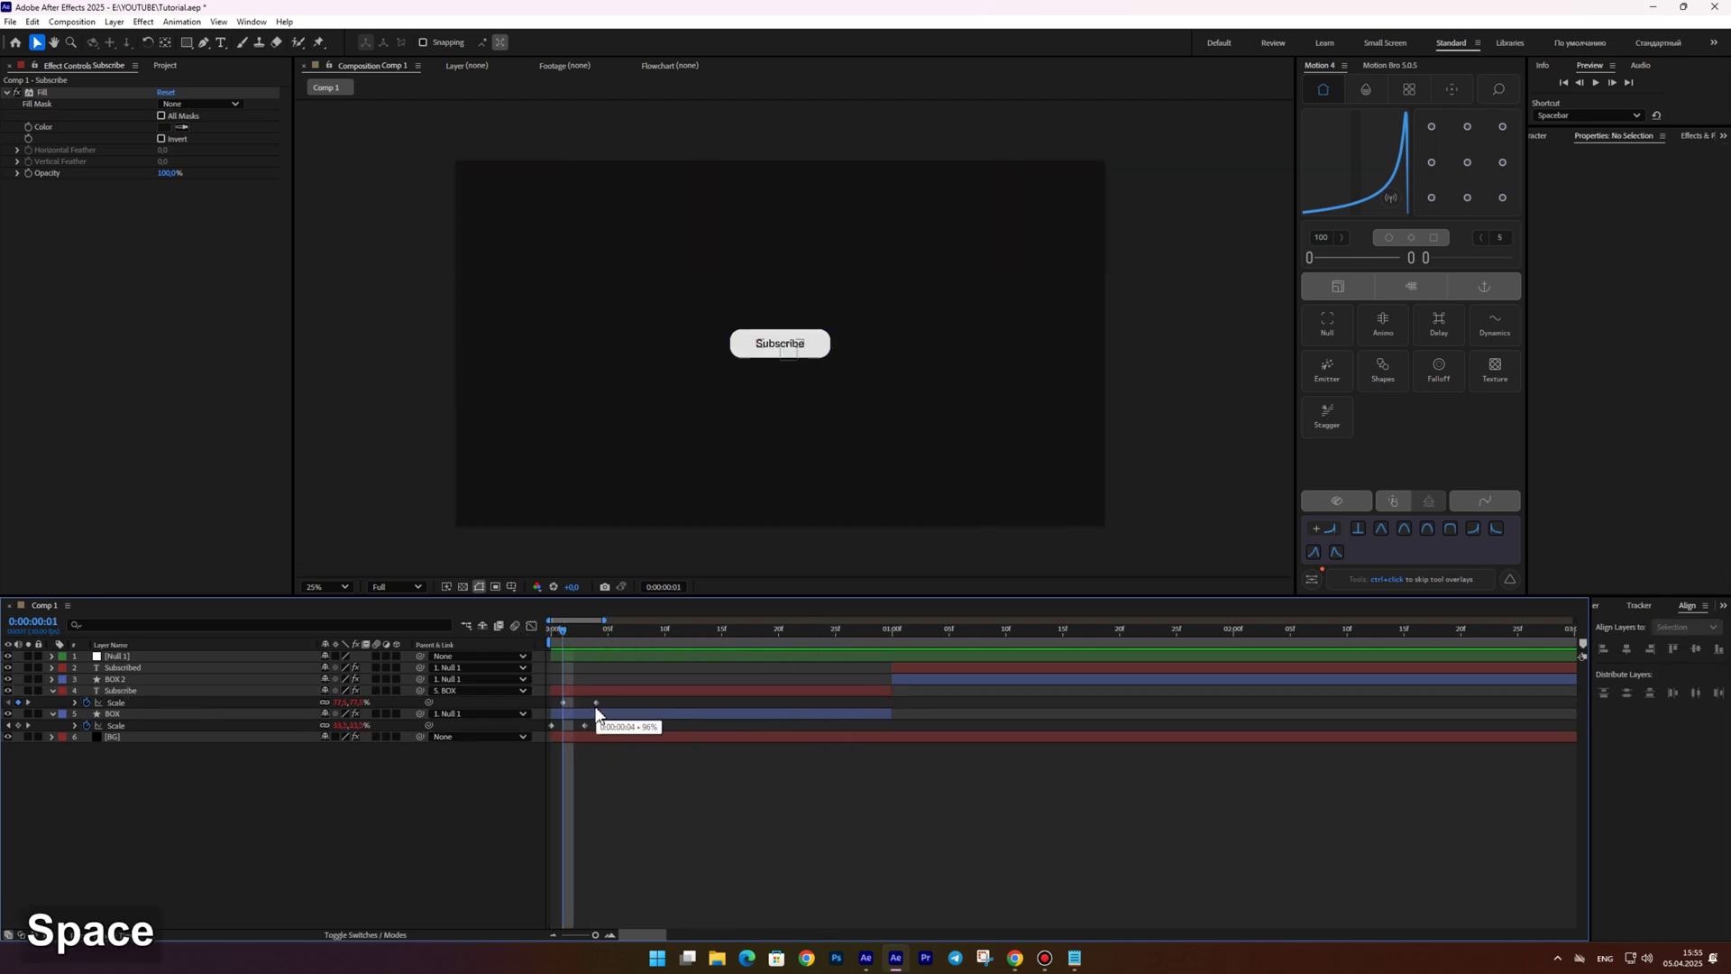
Move Subscribe's second Scale keyframe to frame 5 and preview the timing through to Subscribed
{"action": "left_click_drag", "start_coordinate": [596, 708], "coordinate": [569, 700]}
{"action": "key", "text": "space"}
{"action": "key", "text": "space"}
{"action": "left_click", "coordinate": [521, 757]}
{"action": "mouse_move", "coordinate": [581, 633]}
{"action": "left_mouse_down"}
{"action": "mouse_move", "coordinate": [678, 621]}
{"action": "mouse_move", "coordinate": [559, 634]}
{"action": "left_mouse_up"}
{"action": "key", "text": "space"}
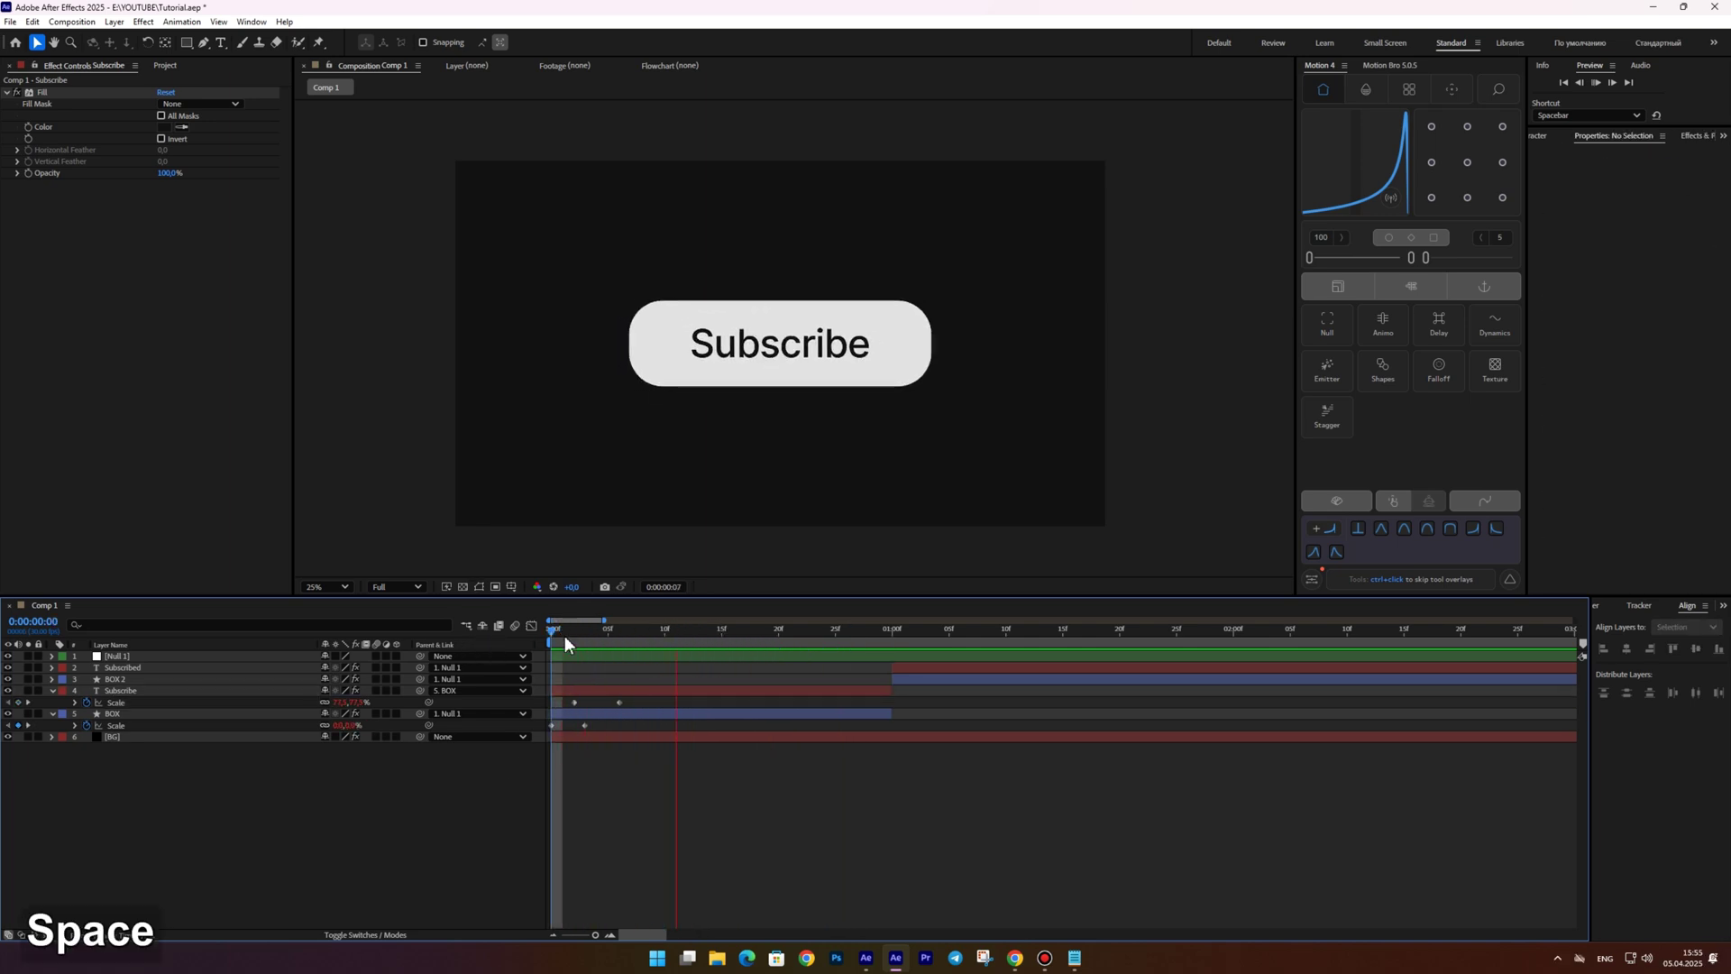
{"action": "key", "text": "space"}
{"action": "left_click", "coordinate": [553, 634]}
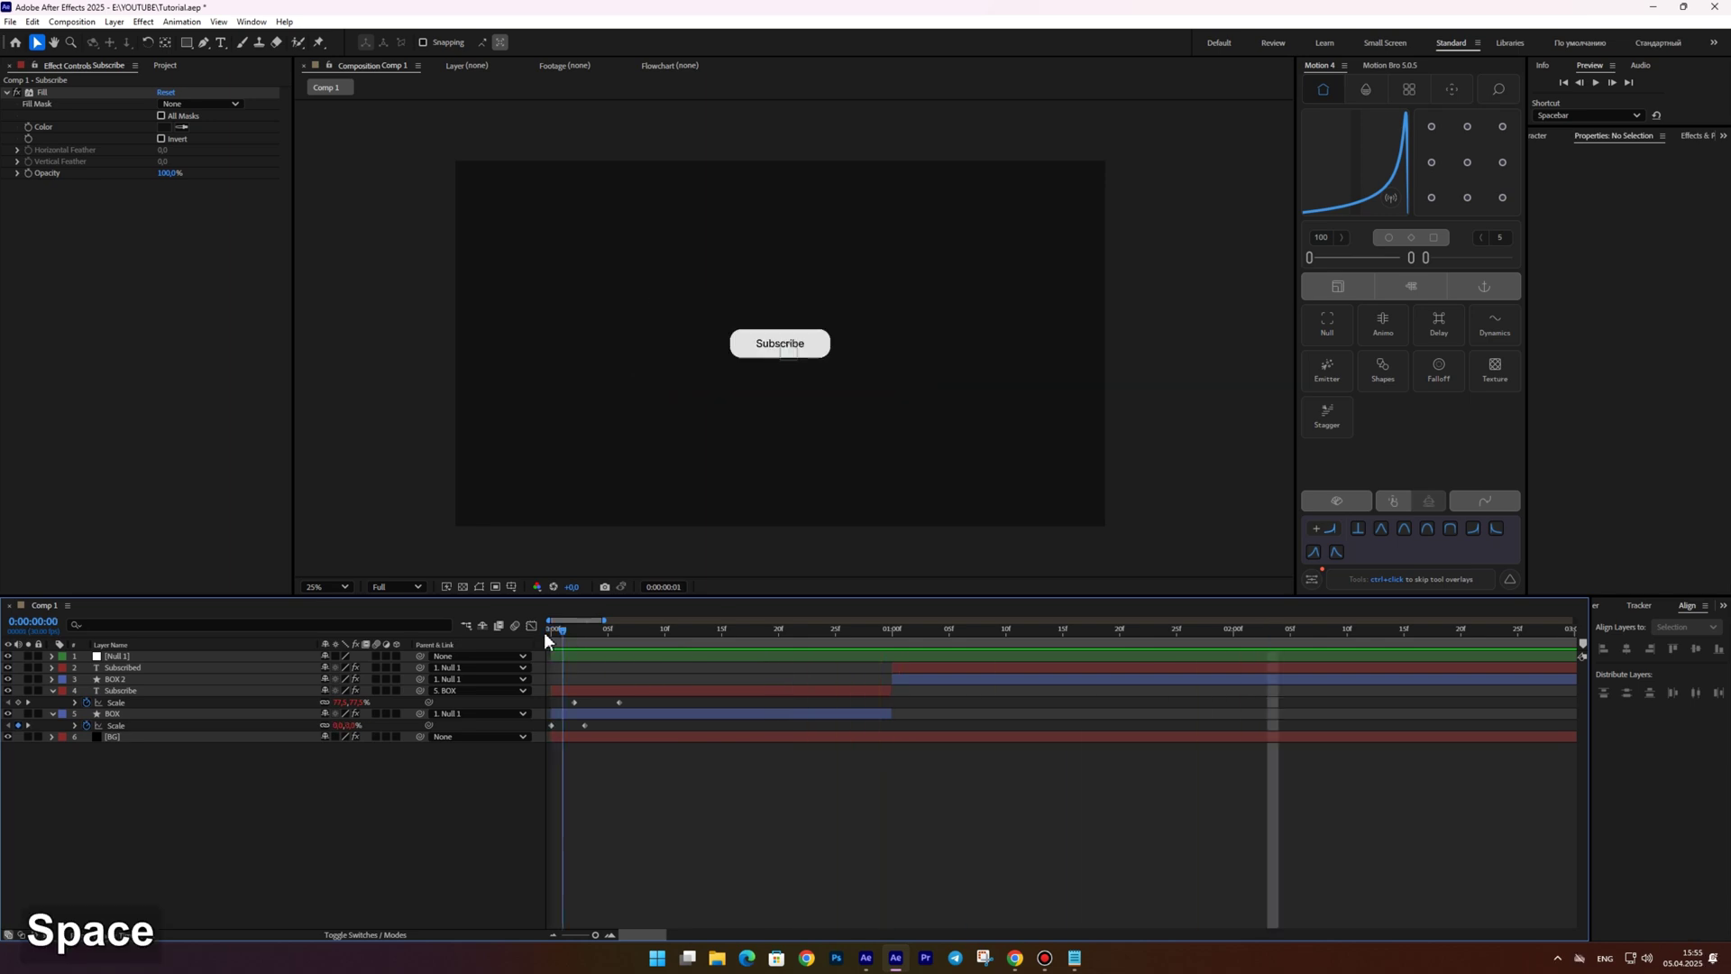
{"action": "key", "text": "space"}
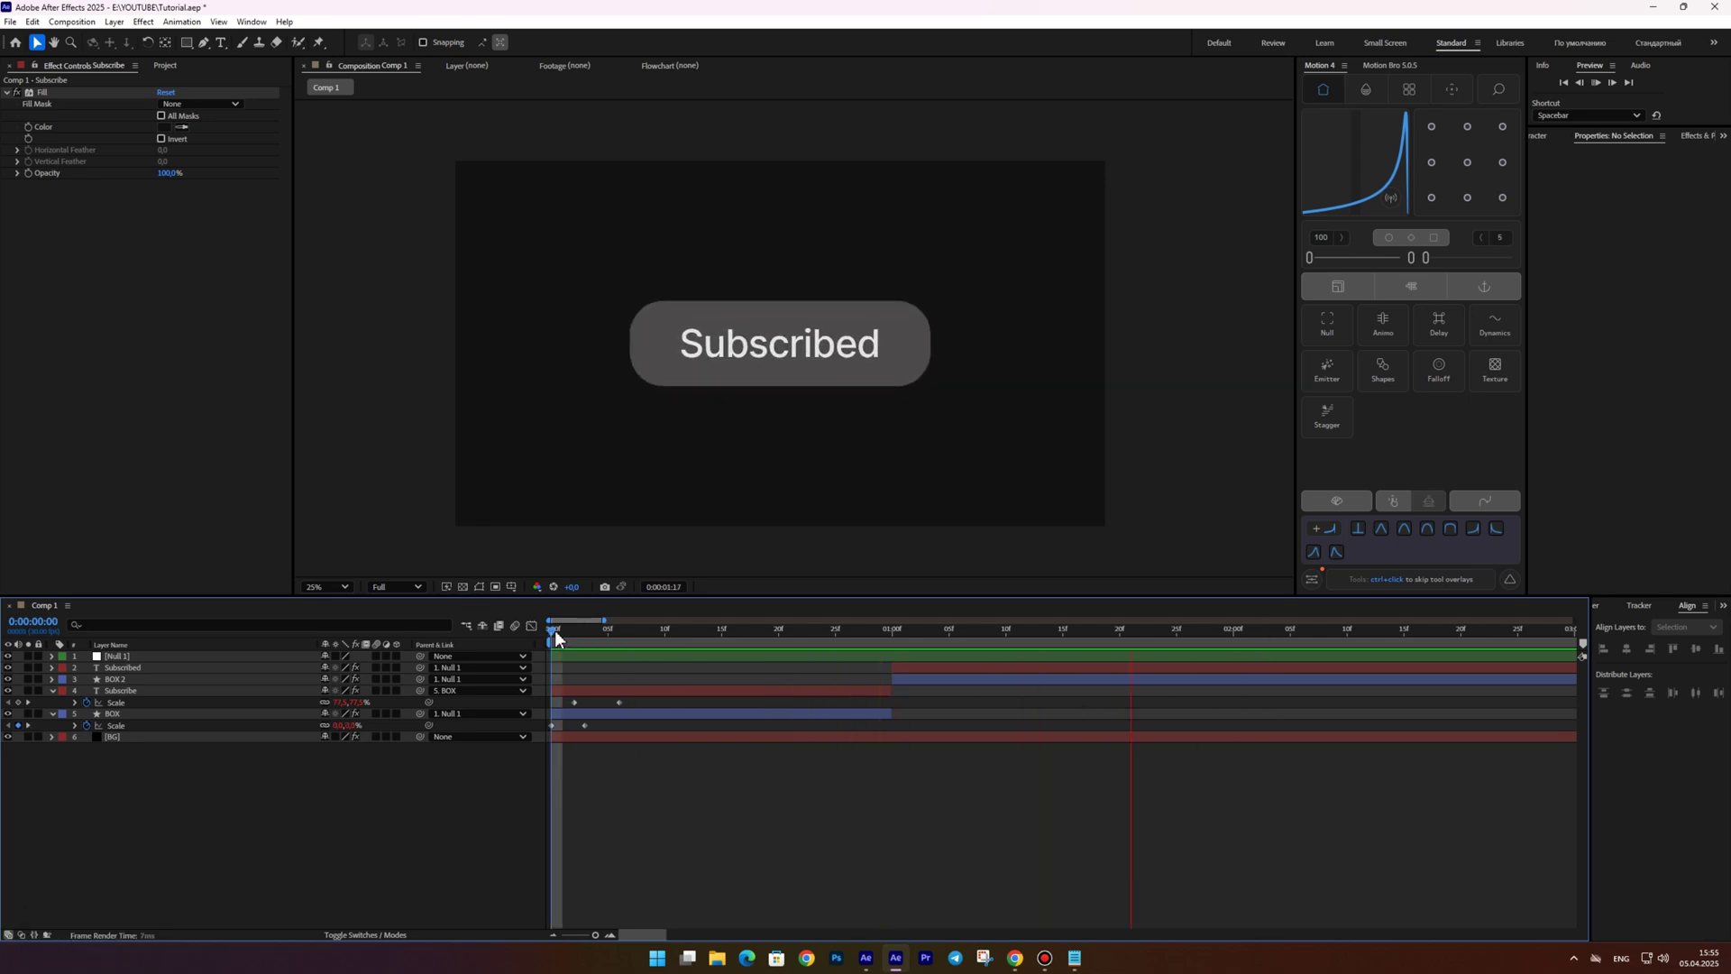
{"action": "left_click_drag", "start_coordinate": [555, 631], "coordinate": [977, 615]}
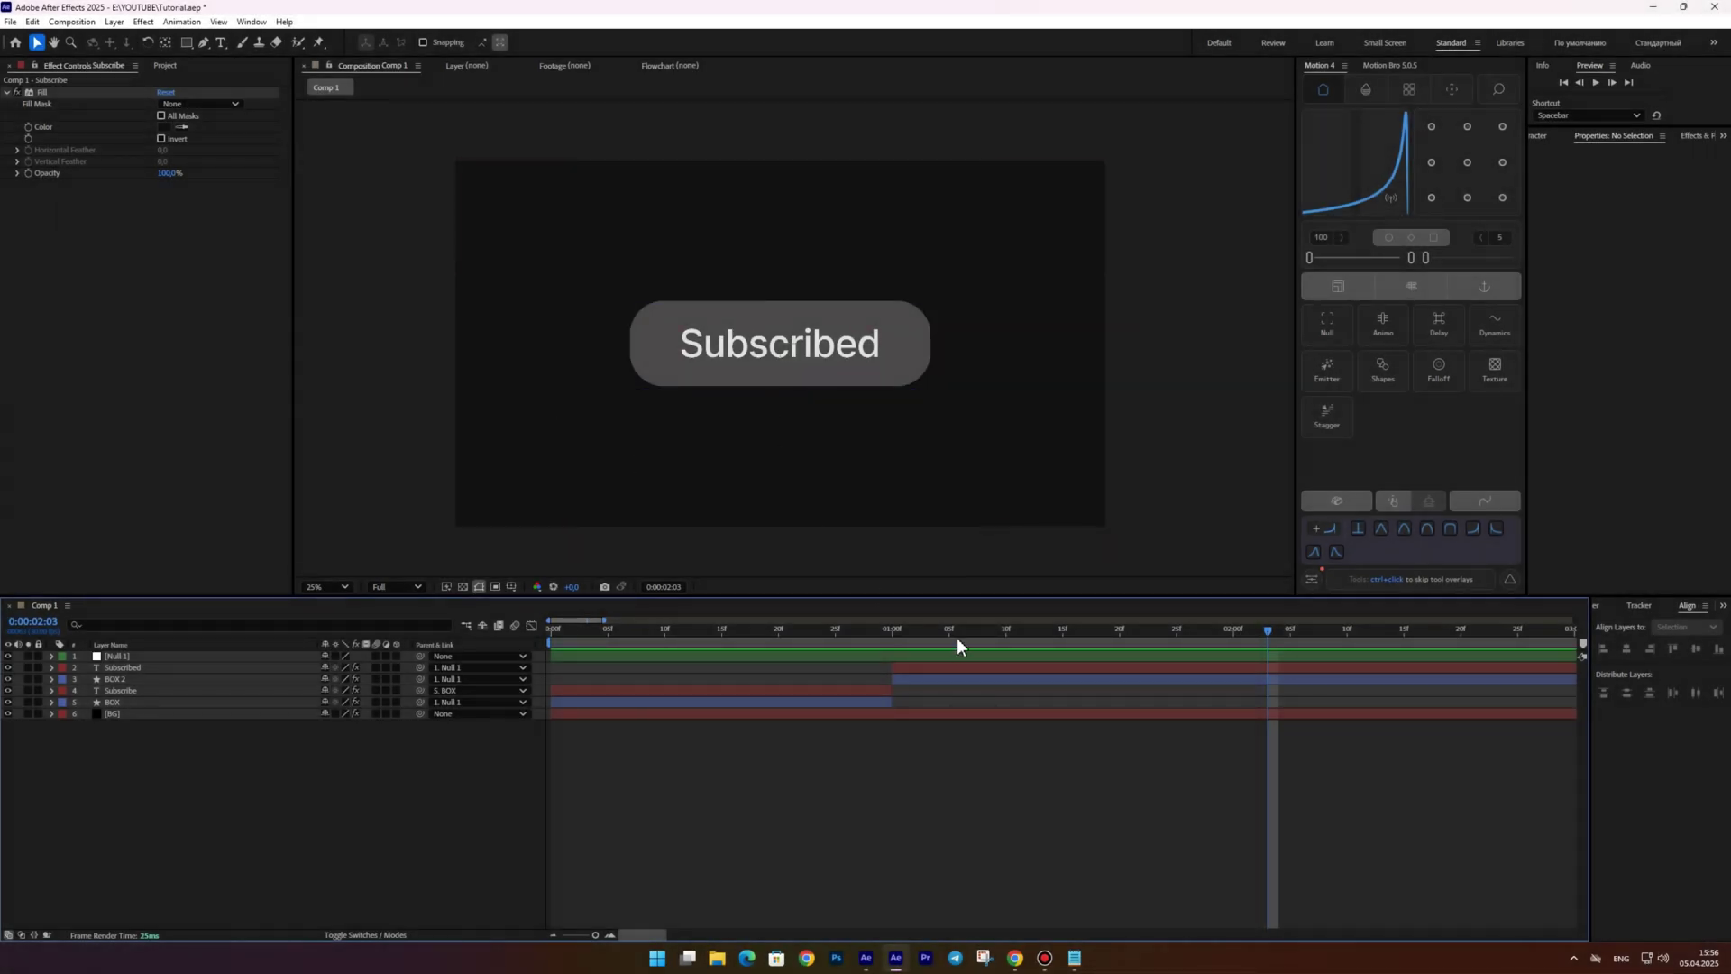
Start keyframing the Color of BOX 2's Fill effect
{"action": "left_click_drag", "start_coordinate": [957, 636], "coordinate": [895, 630]}
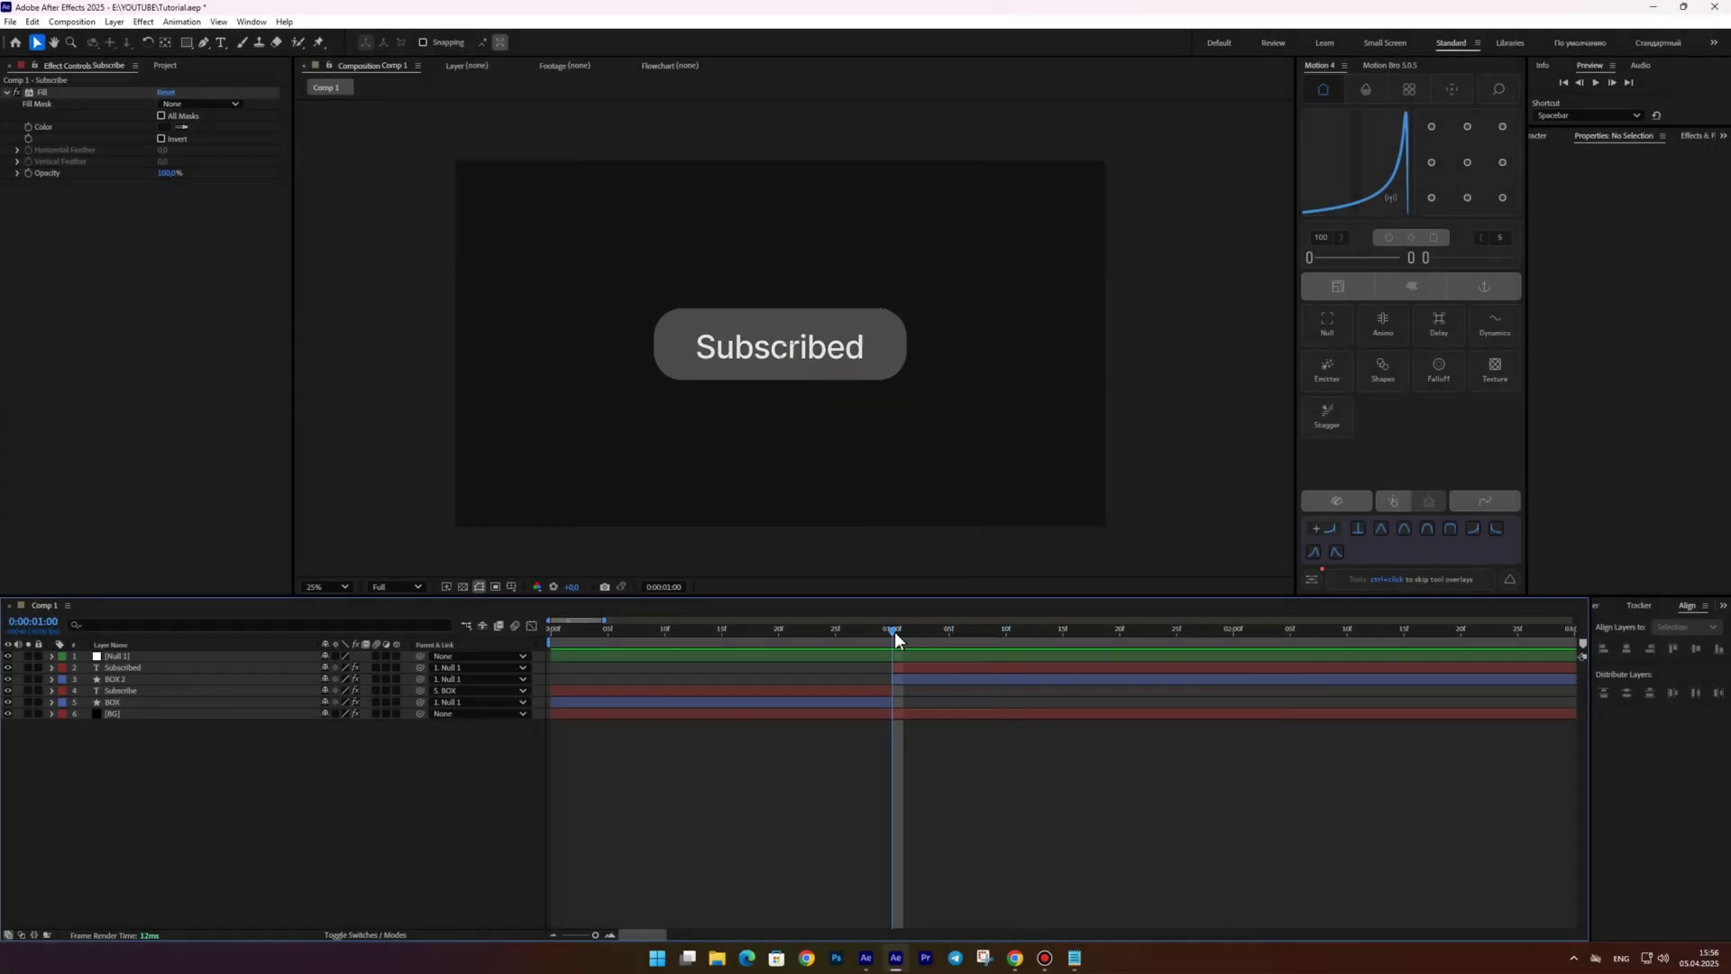
{"action": "left_click", "coordinate": [921, 678]}
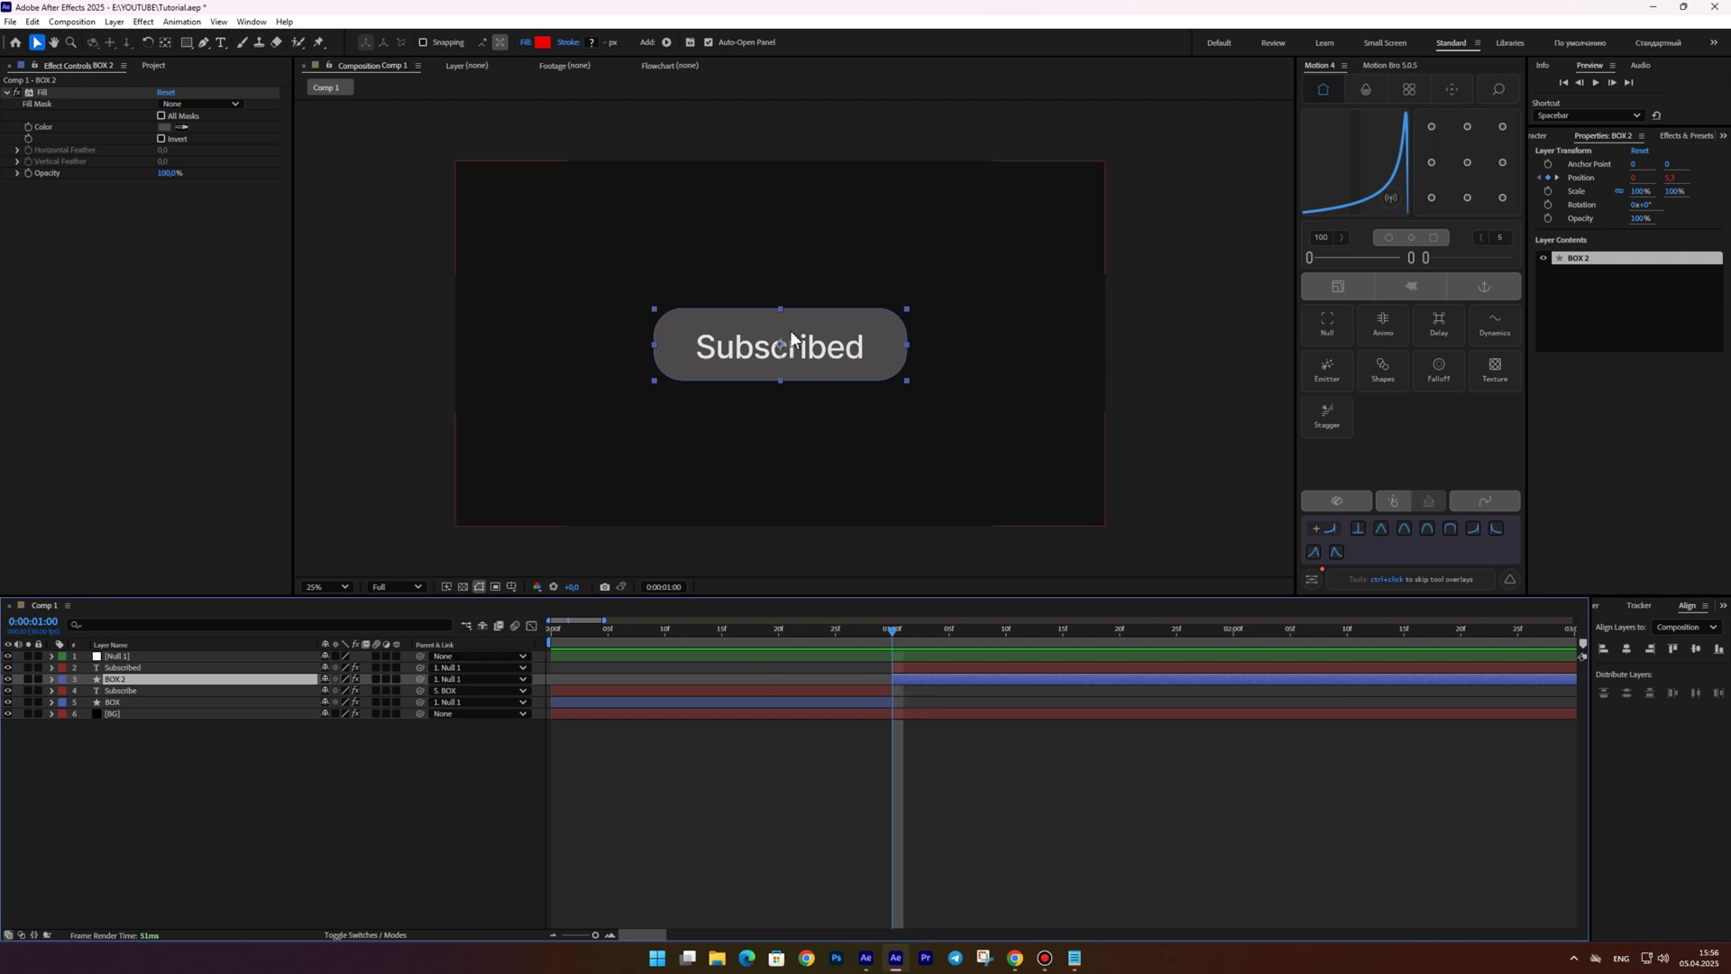
{"action": "left_click", "coordinate": [28, 127]}
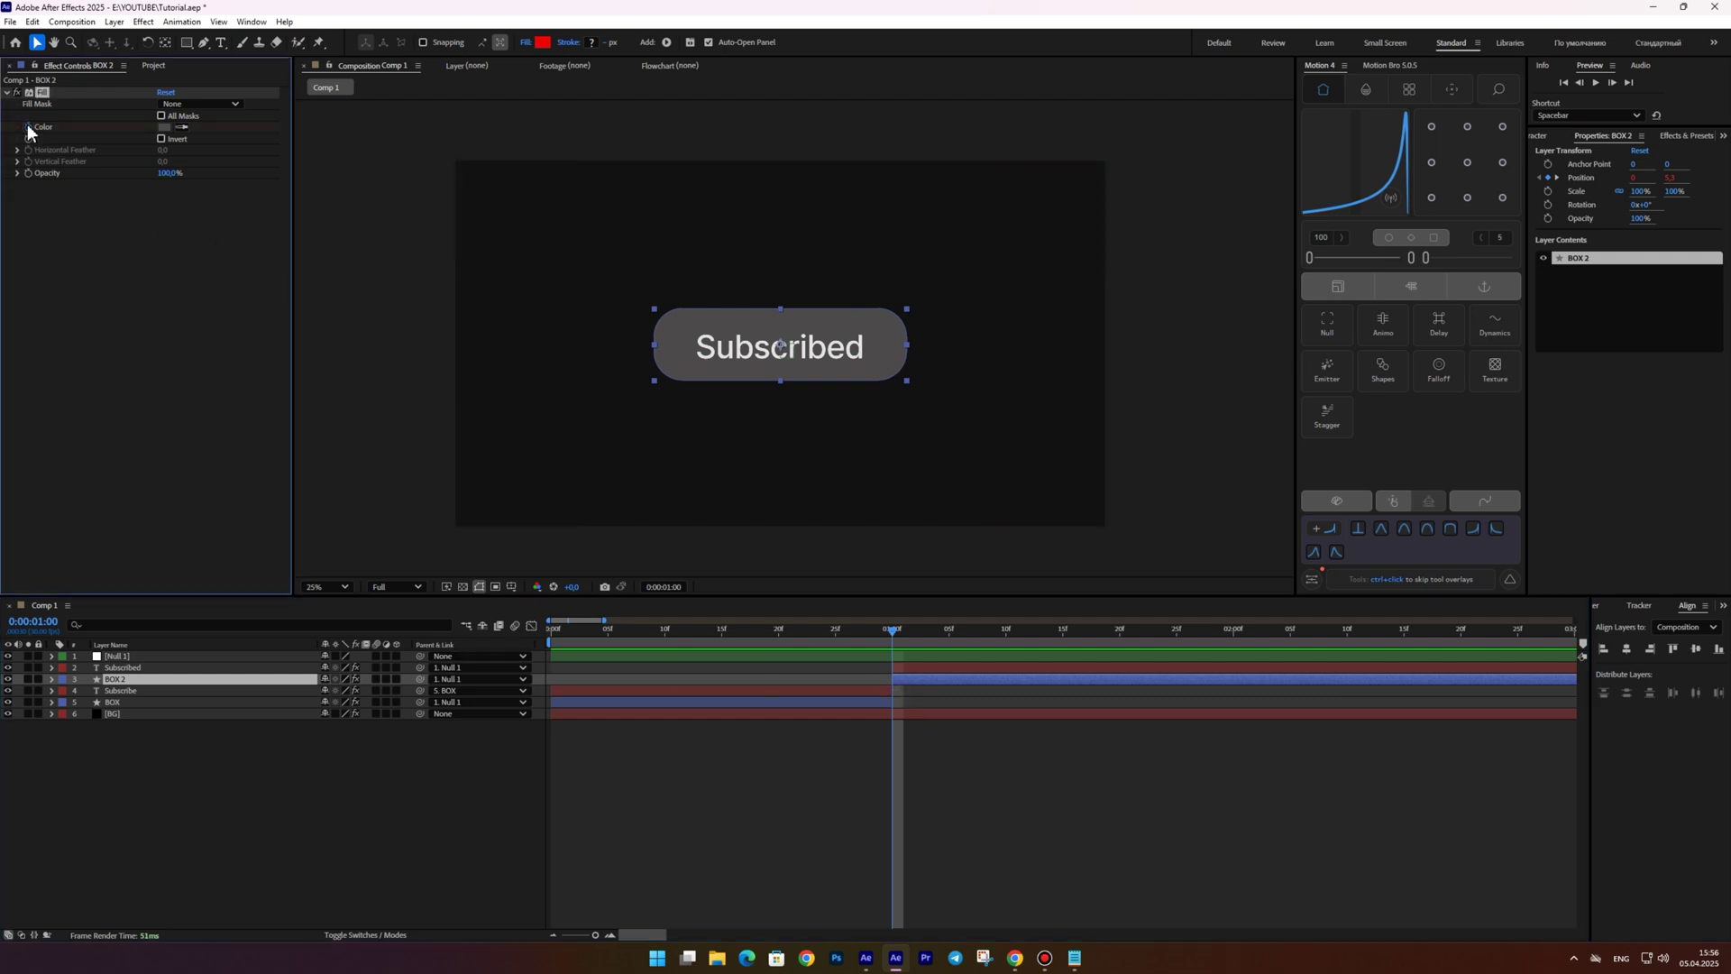
{"action": "left_click", "coordinate": [51, 679]}
{"action": "left_click", "coordinate": [63, 701]}
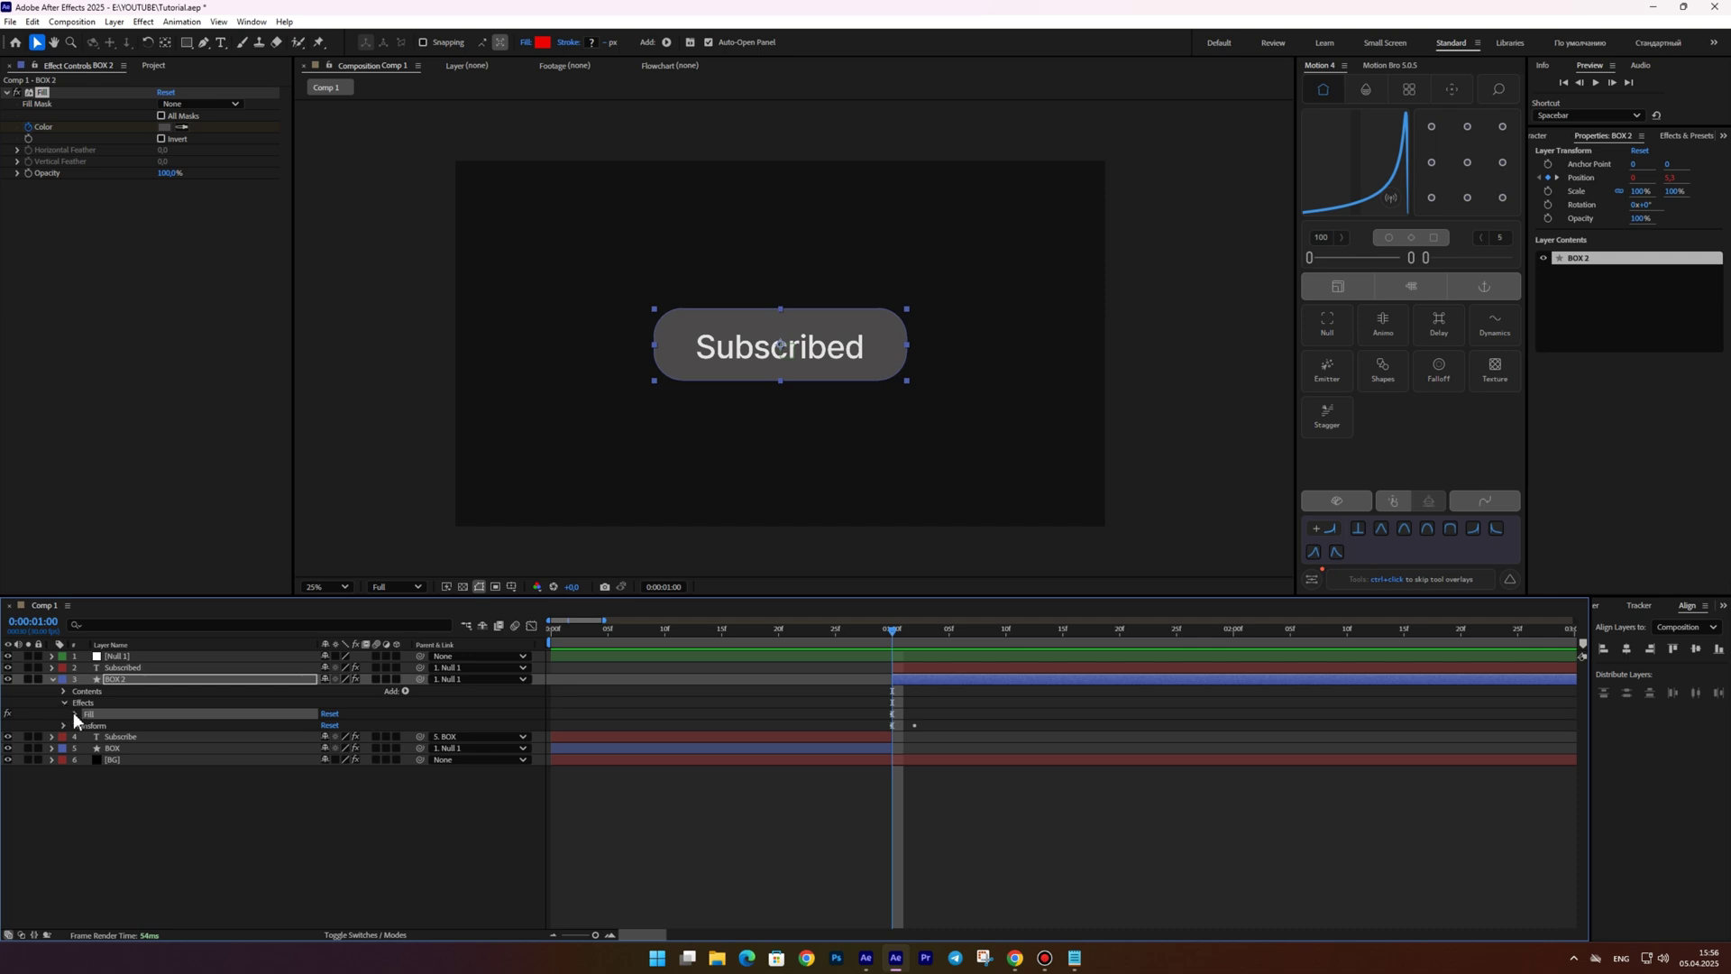
{"action": "left_click", "coordinate": [75, 713]}
{"action": "left_click", "coordinate": [86, 748]}
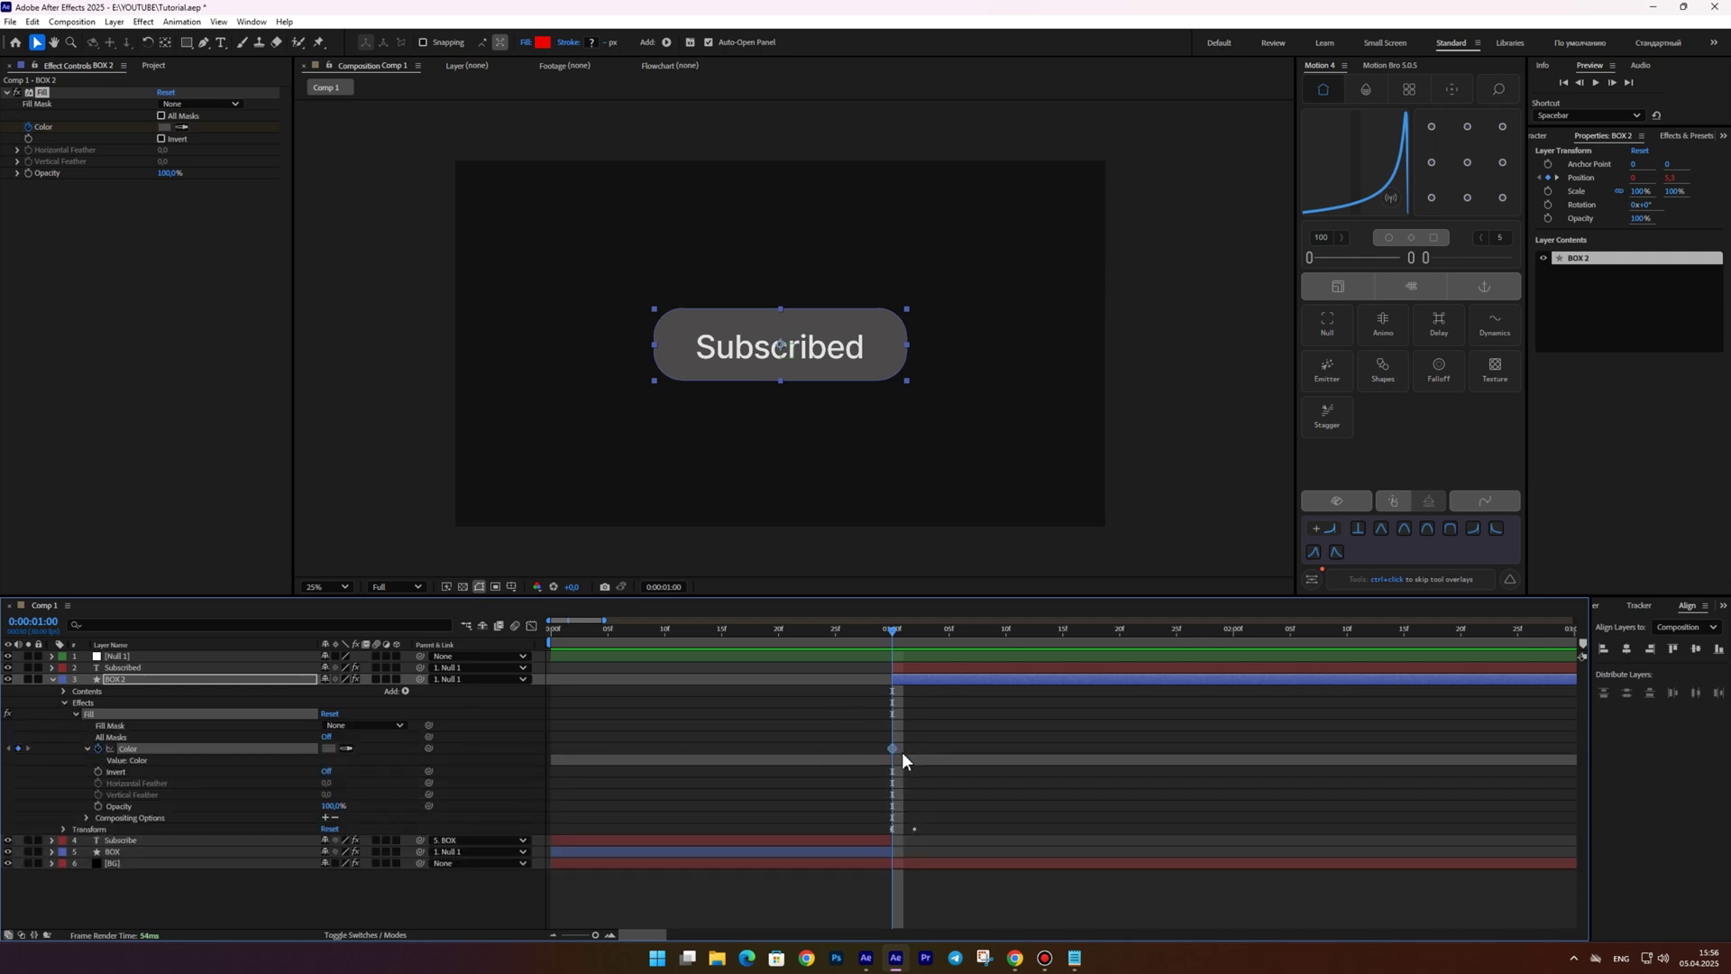
Set BOX 2's fill colour to magenta a few frames later
{"action": "left_click_drag", "start_coordinate": [896, 631], "coordinate": [937, 633]}
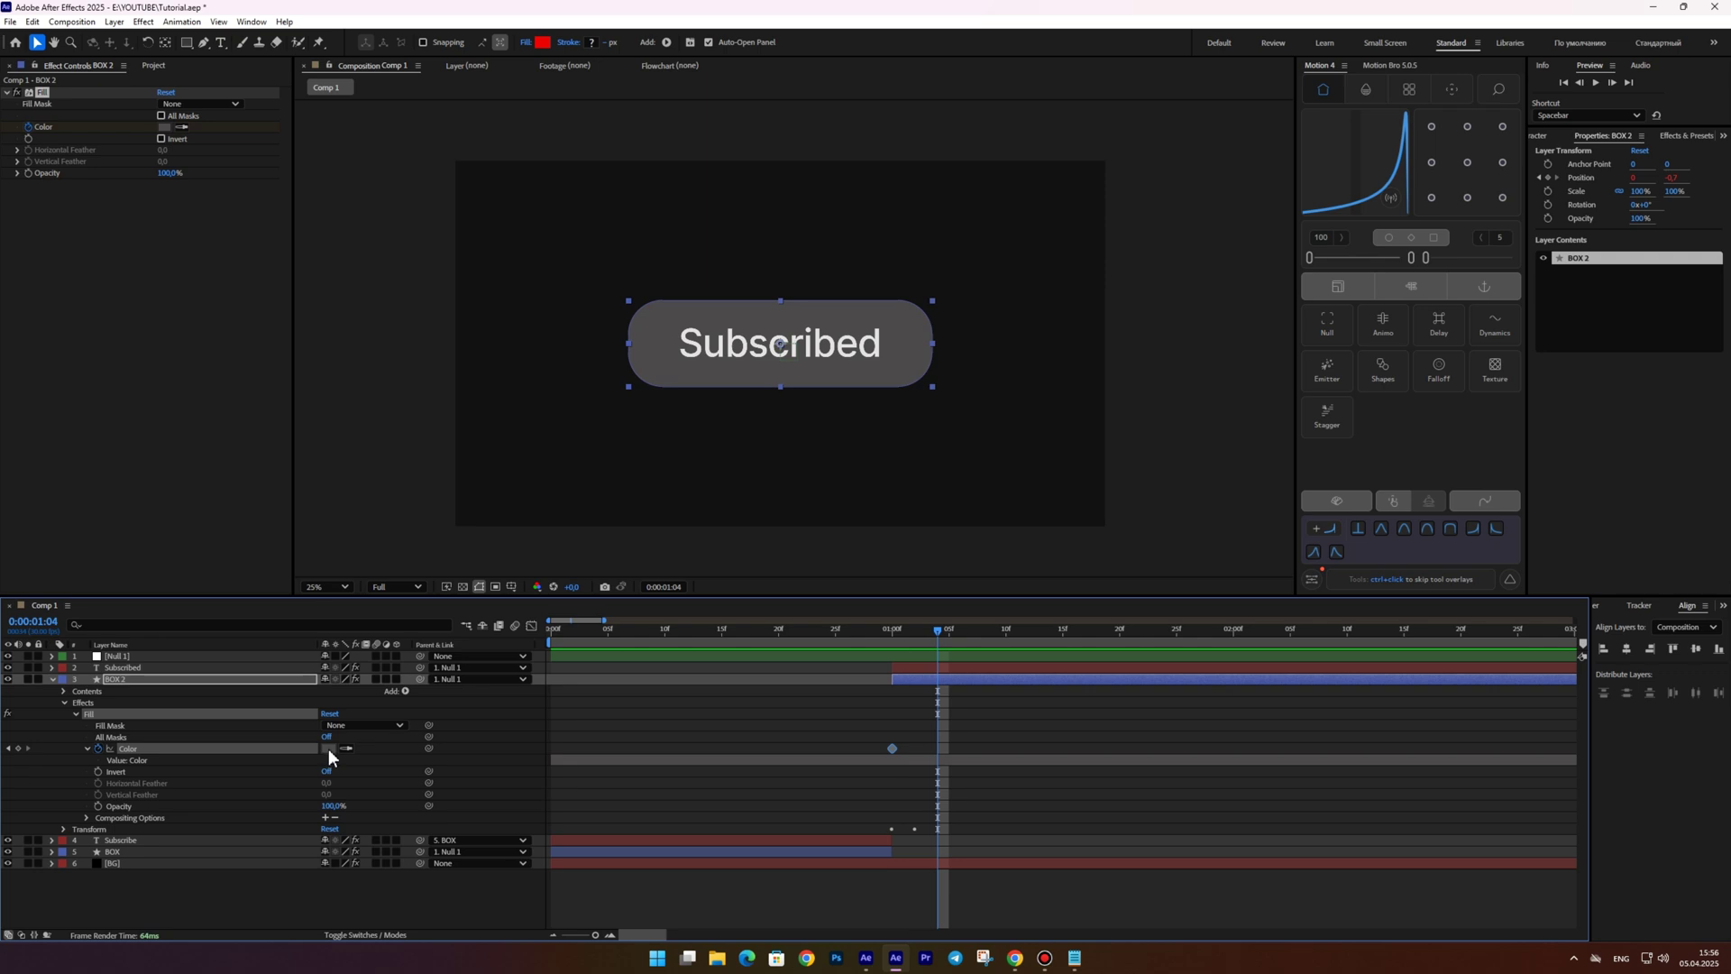
{"action": "left_click", "coordinate": [329, 749]}
{"action": "left_click", "coordinate": [899, 408]}
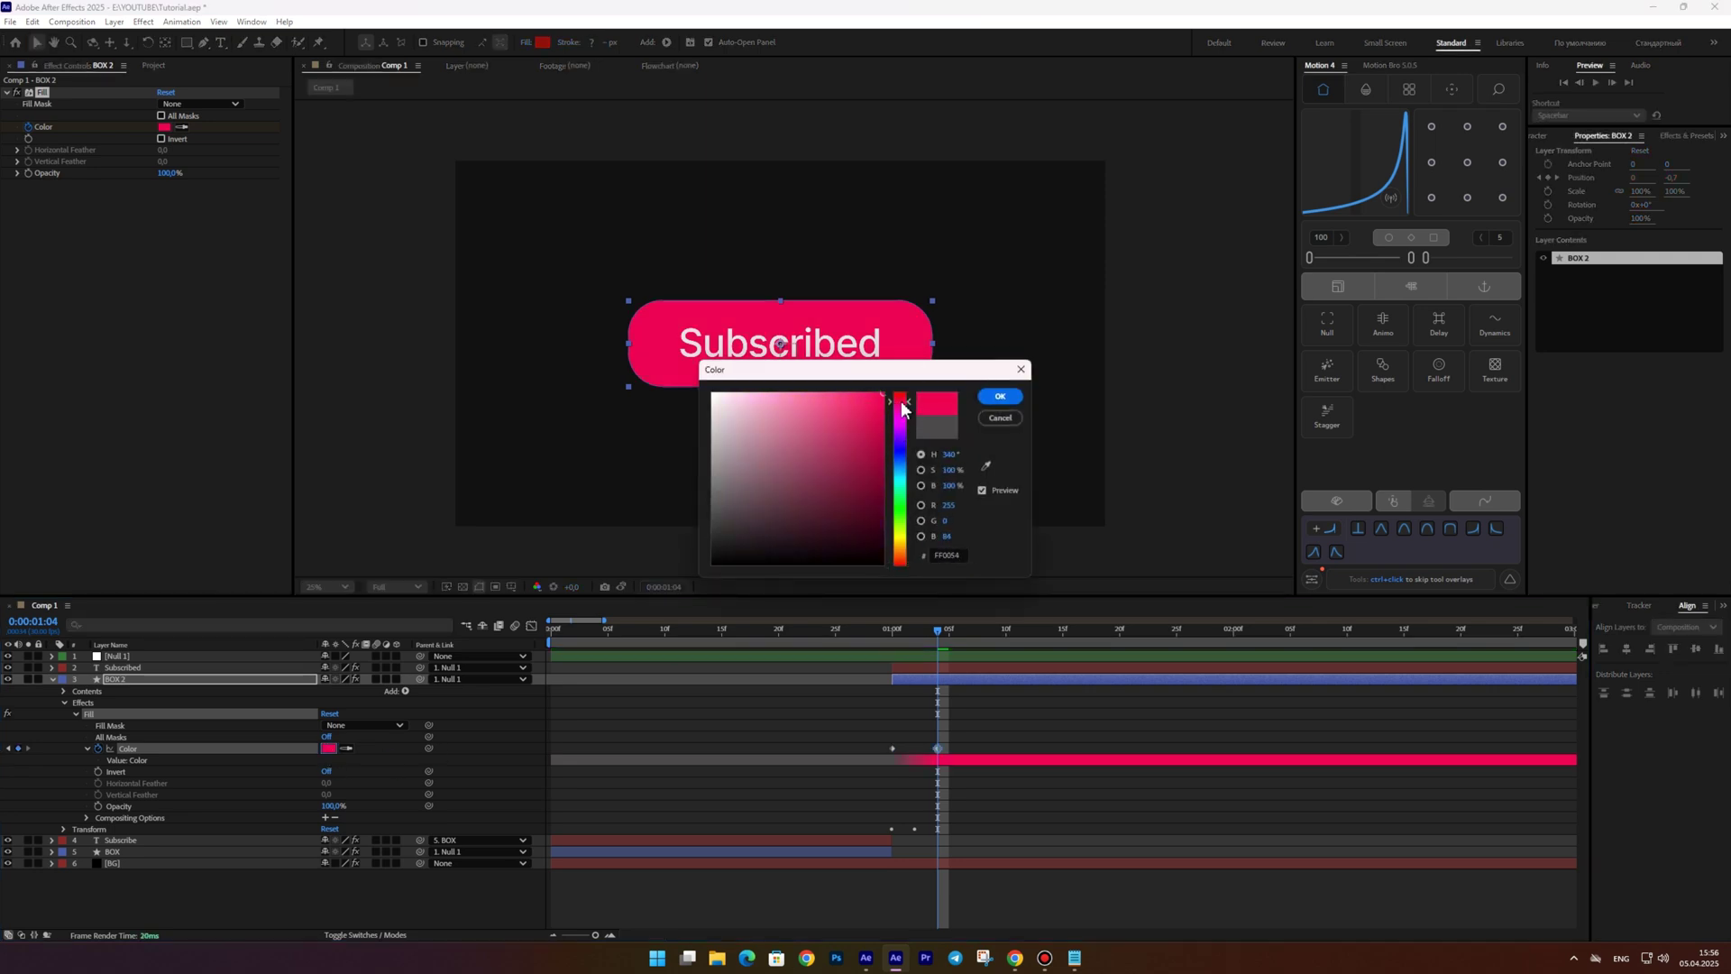
{"action": "key", "text": "Return"}
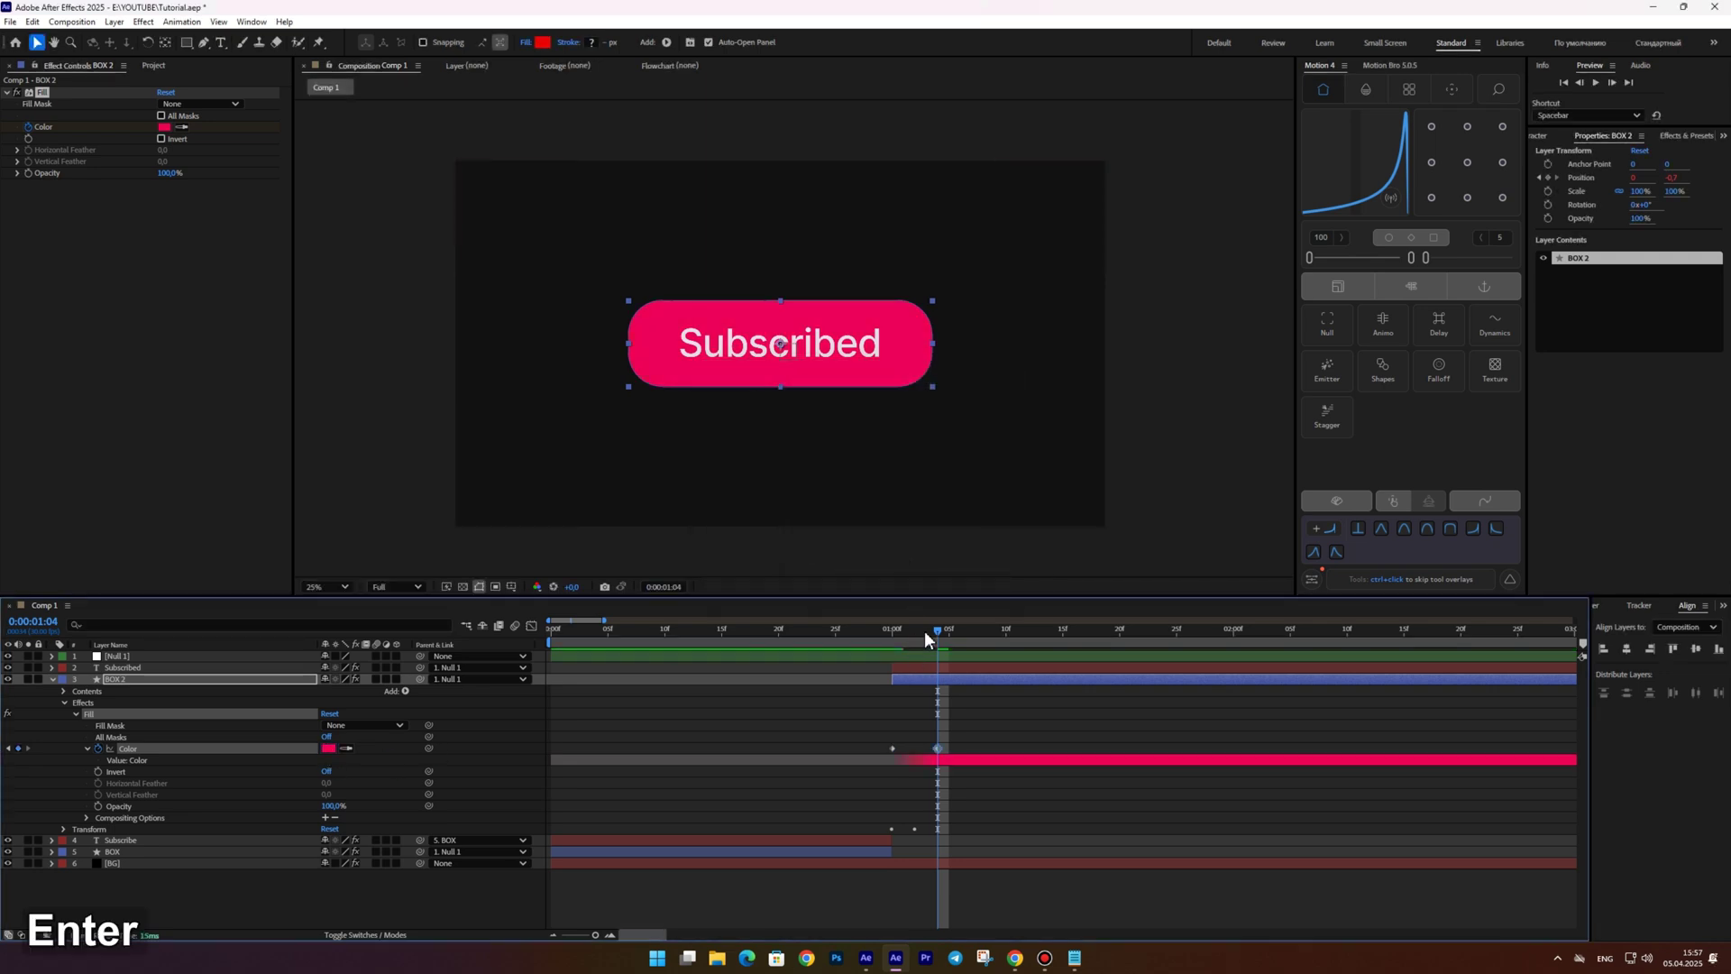
{"action": "left_click_drag", "start_coordinate": [923, 630], "coordinate": [984, 628]}
Change the fill to a light purple at a later frame
{"action": "left_click", "coordinate": [328, 748]}
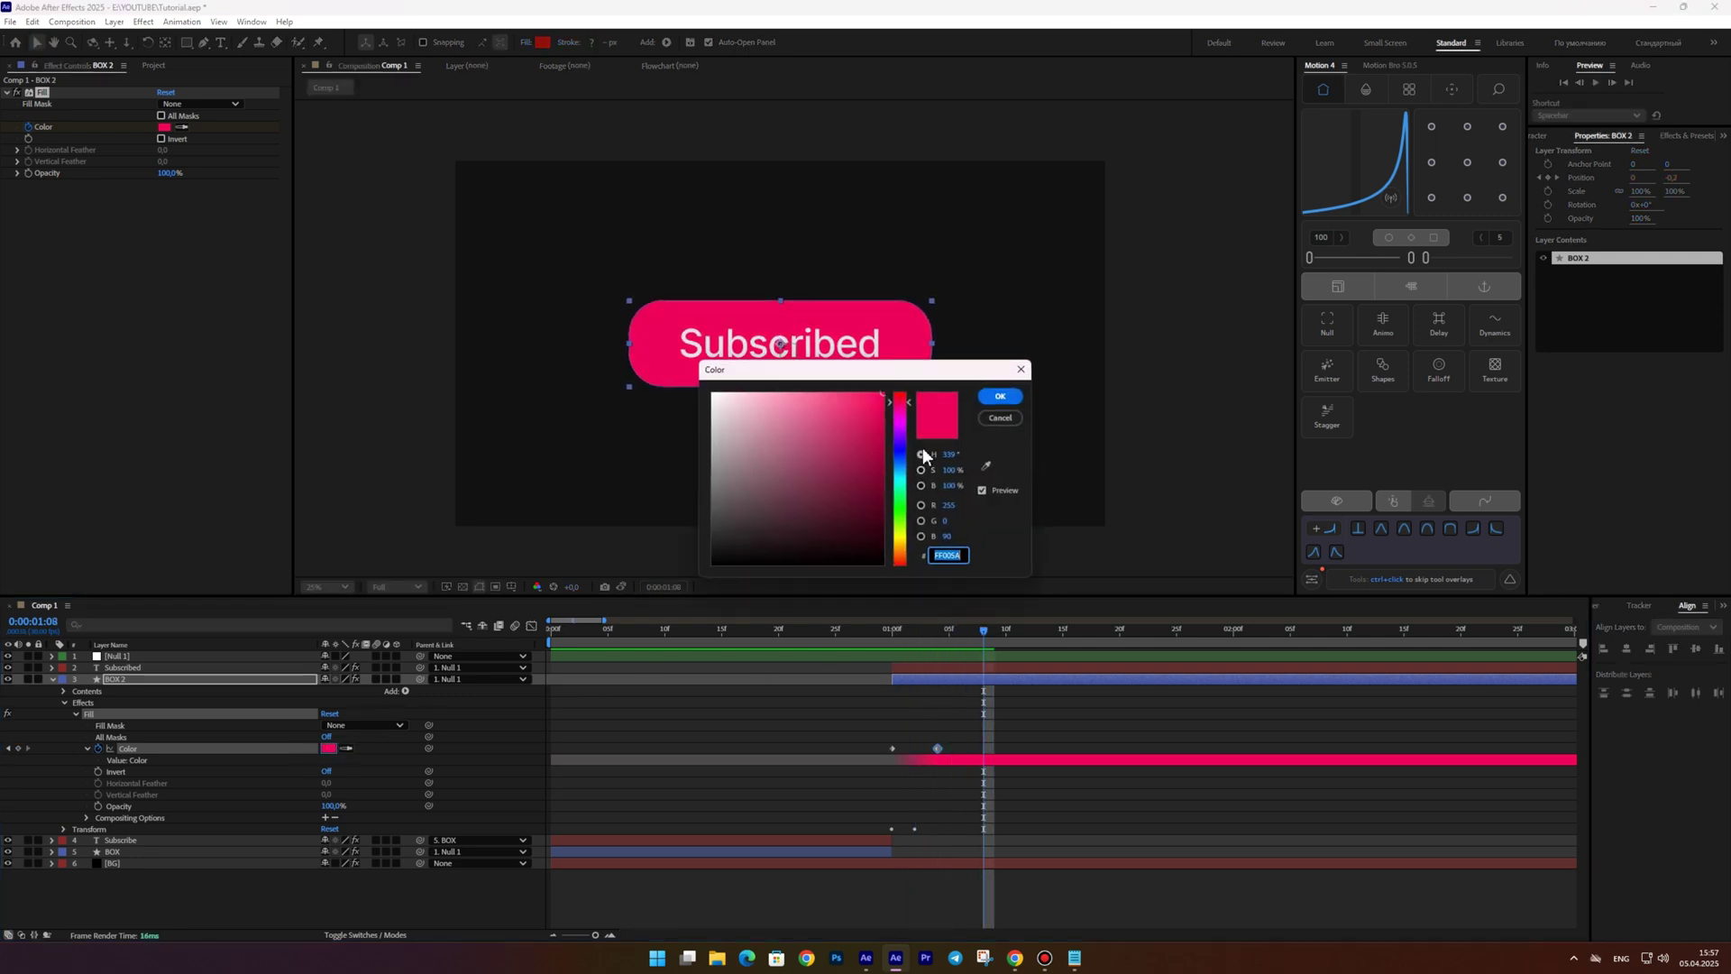
{"action": "left_click", "coordinate": [899, 438]}
{"action": "left_click_drag", "start_coordinate": [880, 426], "coordinate": [831, 391]}
{"action": "key", "text": "Return"}
Copy the grey keyframe to 1:16, Easy Ease all colour keyframes, and preview
{"action": "left_click_drag", "start_coordinate": [982, 633], "coordinate": [1074, 634]}
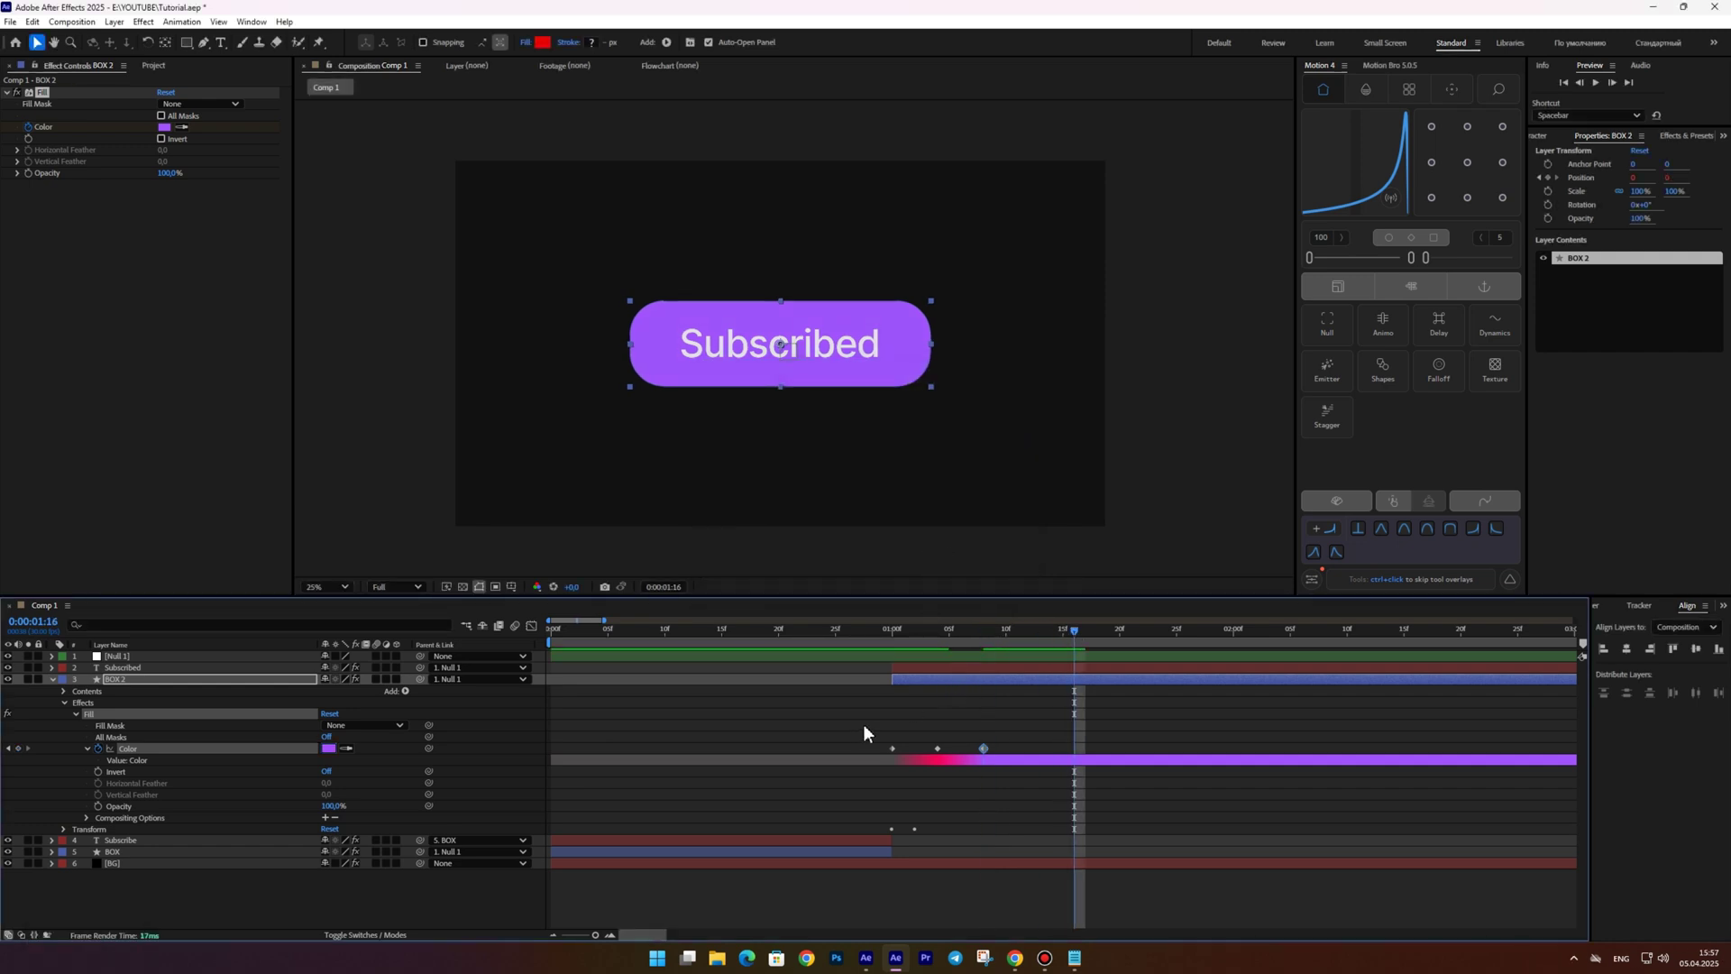
{"action": "left_click_drag", "start_coordinate": [901, 739], "coordinate": [886, 749]}
{"action": "left_click", "coordinate": [887, 749]}
{"action": "key", "text": "ctrl+c"}
{"action": "key", "text": "ctrl+v"}
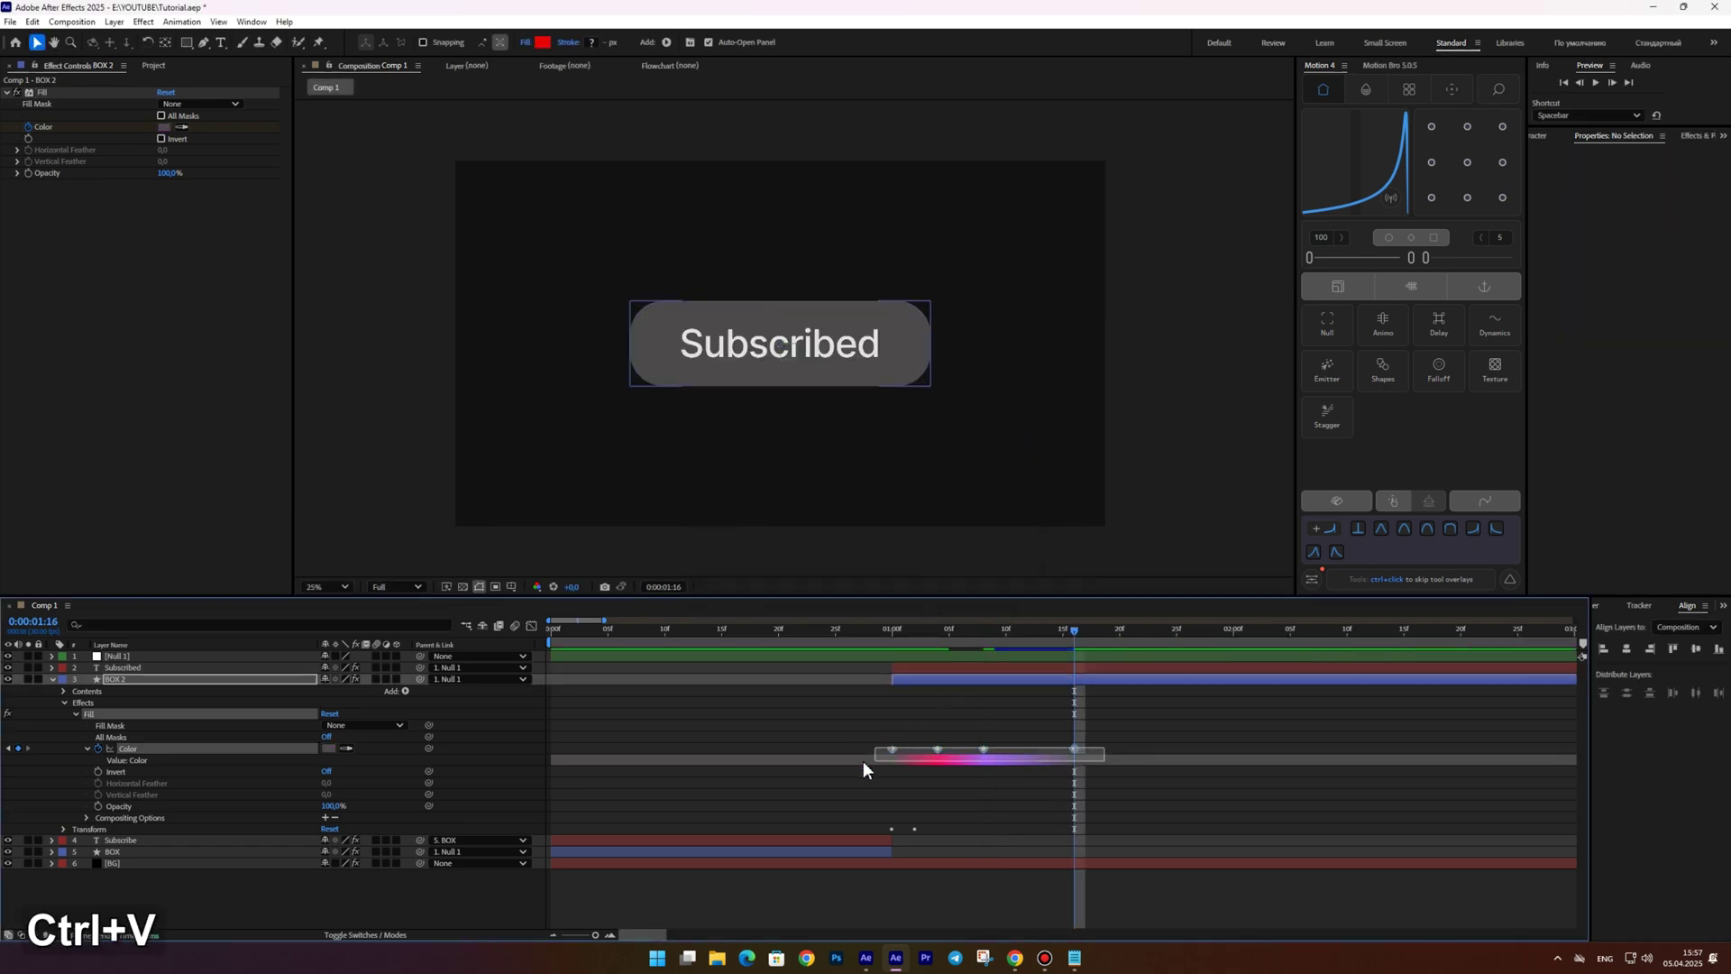
{"action": "key", "text": "F9"}
{"action": "left_click", "coordinate": [857, 744]}
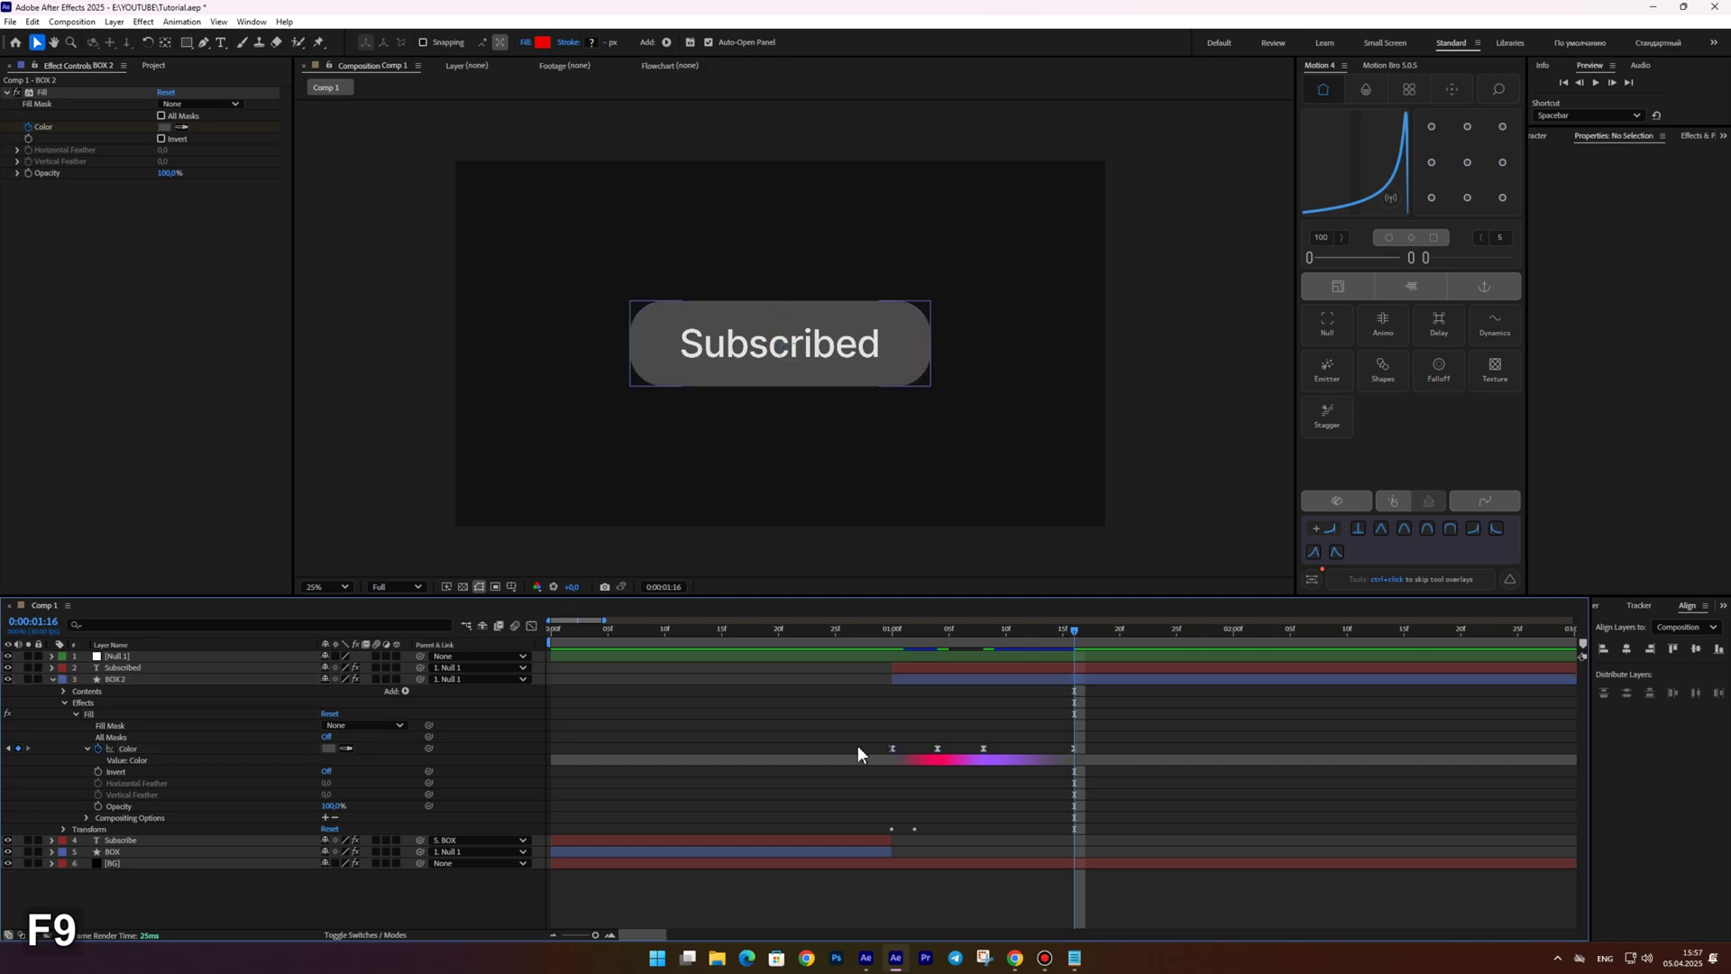
{"action": "left_click", "coordinate": [836, 631]}
{"action": "key", "text": "space"}
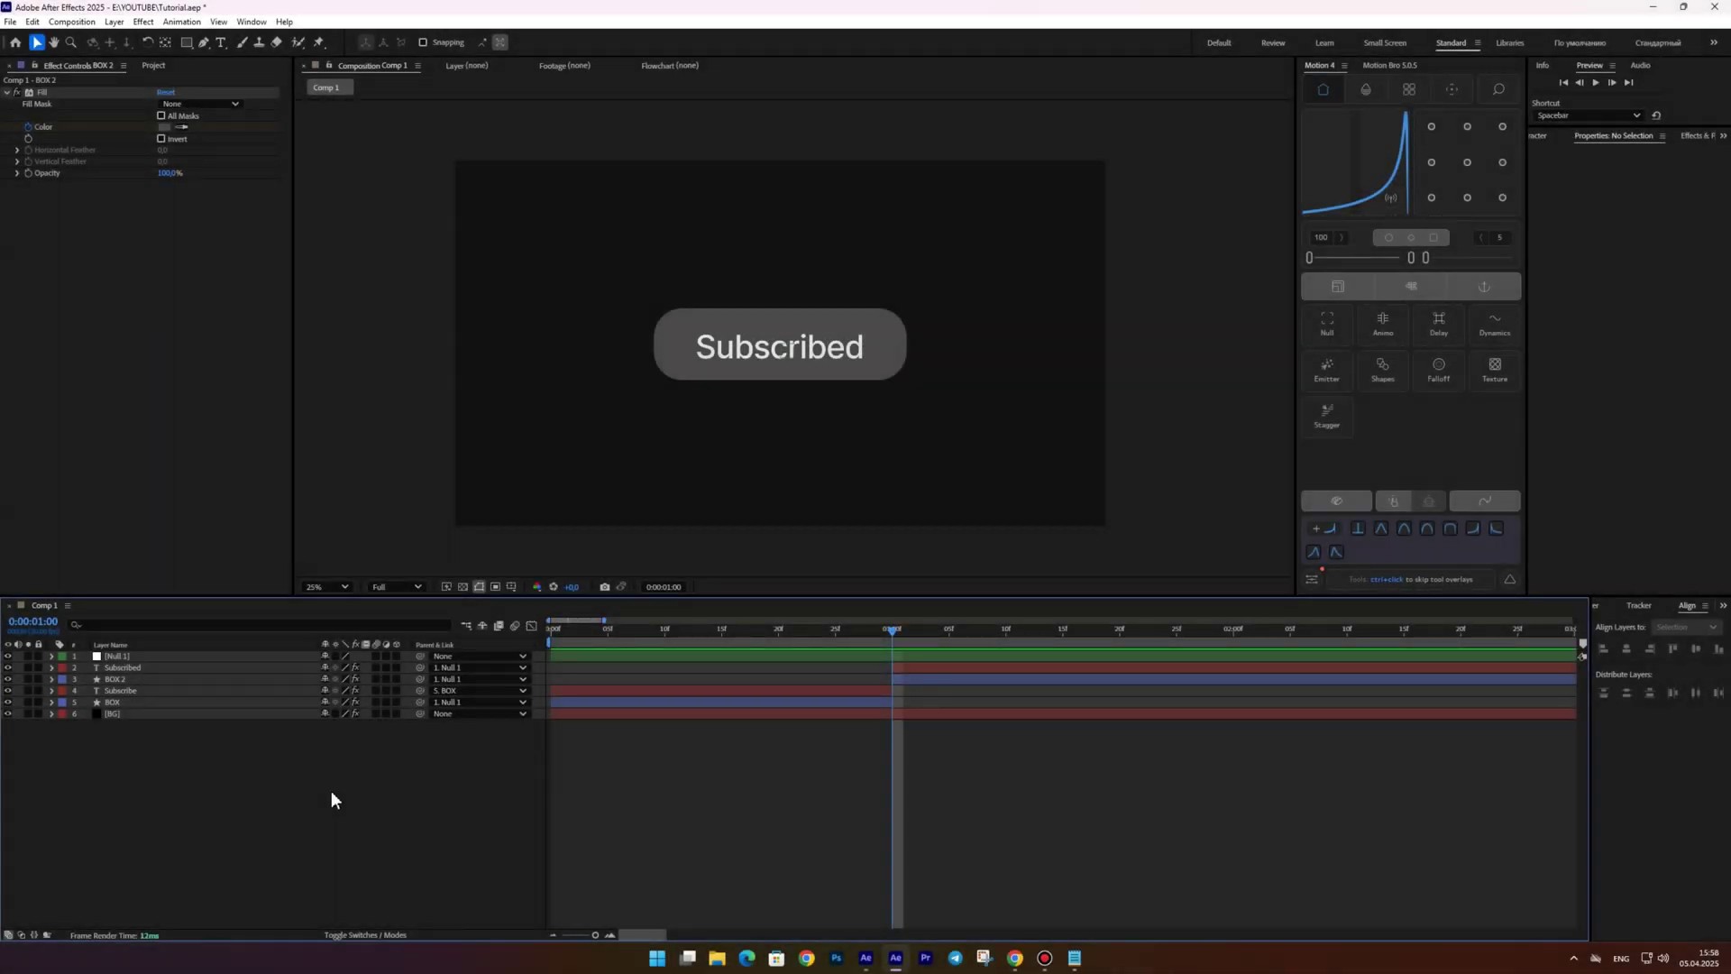
Create a new shape layer with a red-filled Polystar path
{"action": "right_click", "coordinate": [332, 791]}
{"action": "mouse_move", "coordinate": [406, 623]}
{"action": "left_click", "coordinate": [586, 717]}
{"action": "key", "text": "q"}
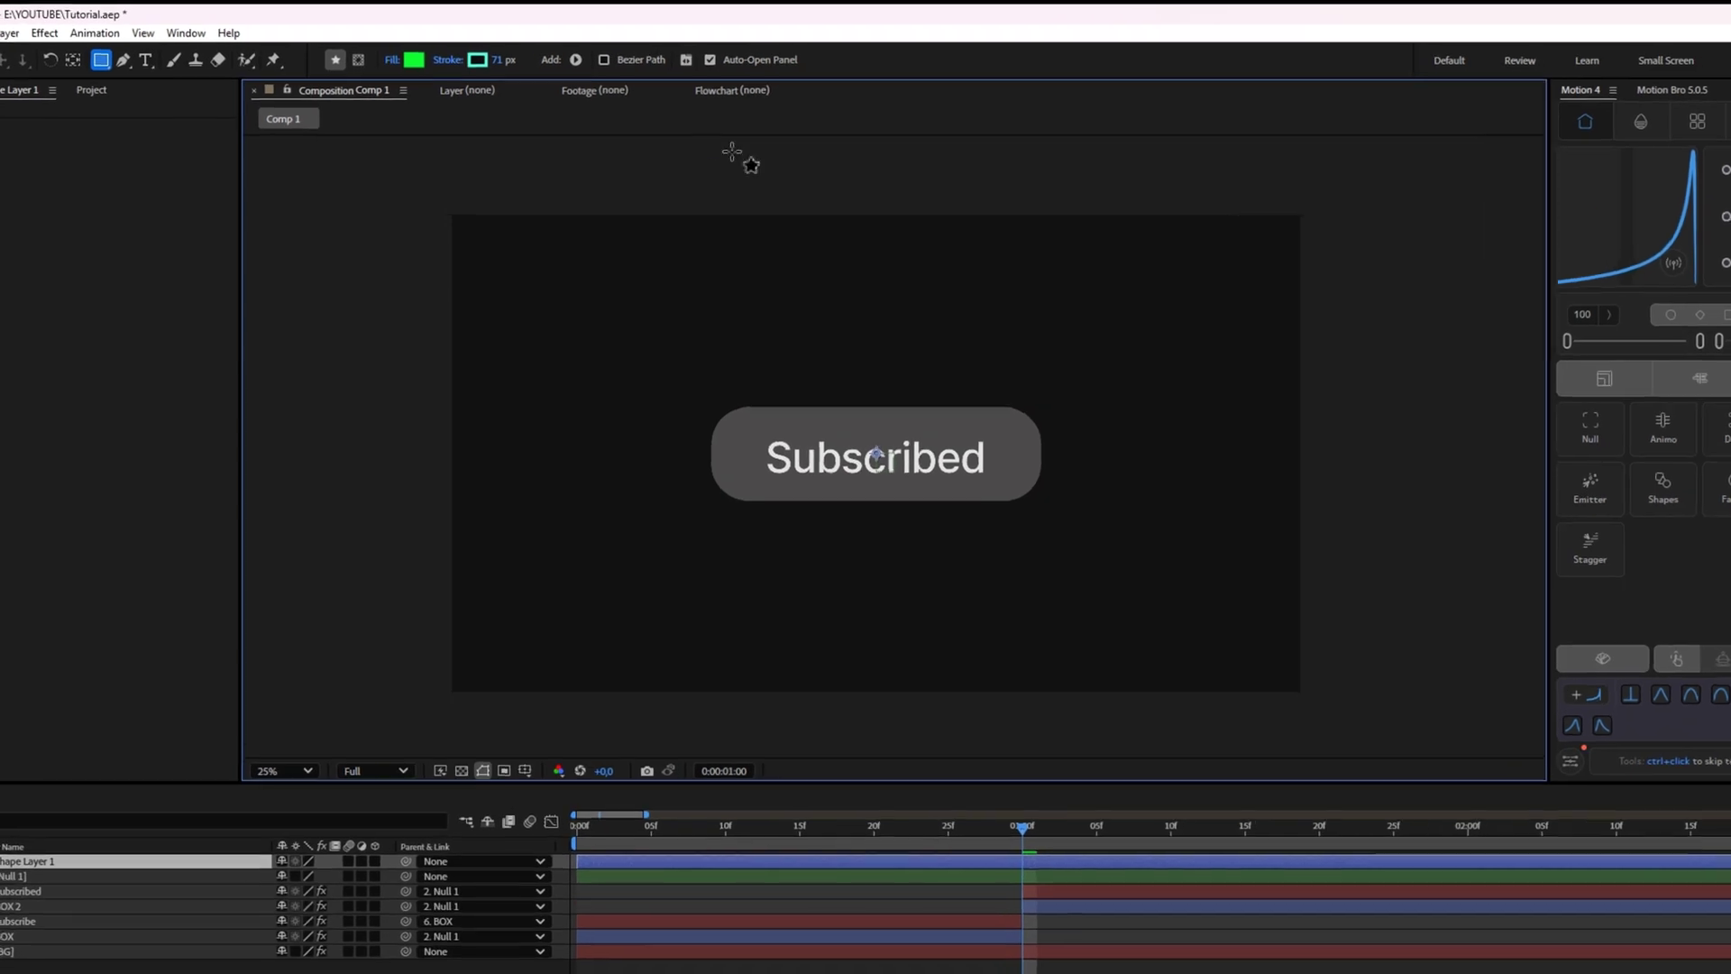
{"action": "left_click", "coordinate": [549, 42]}
{"action": "left_click", "coordinate": [590, 106]}
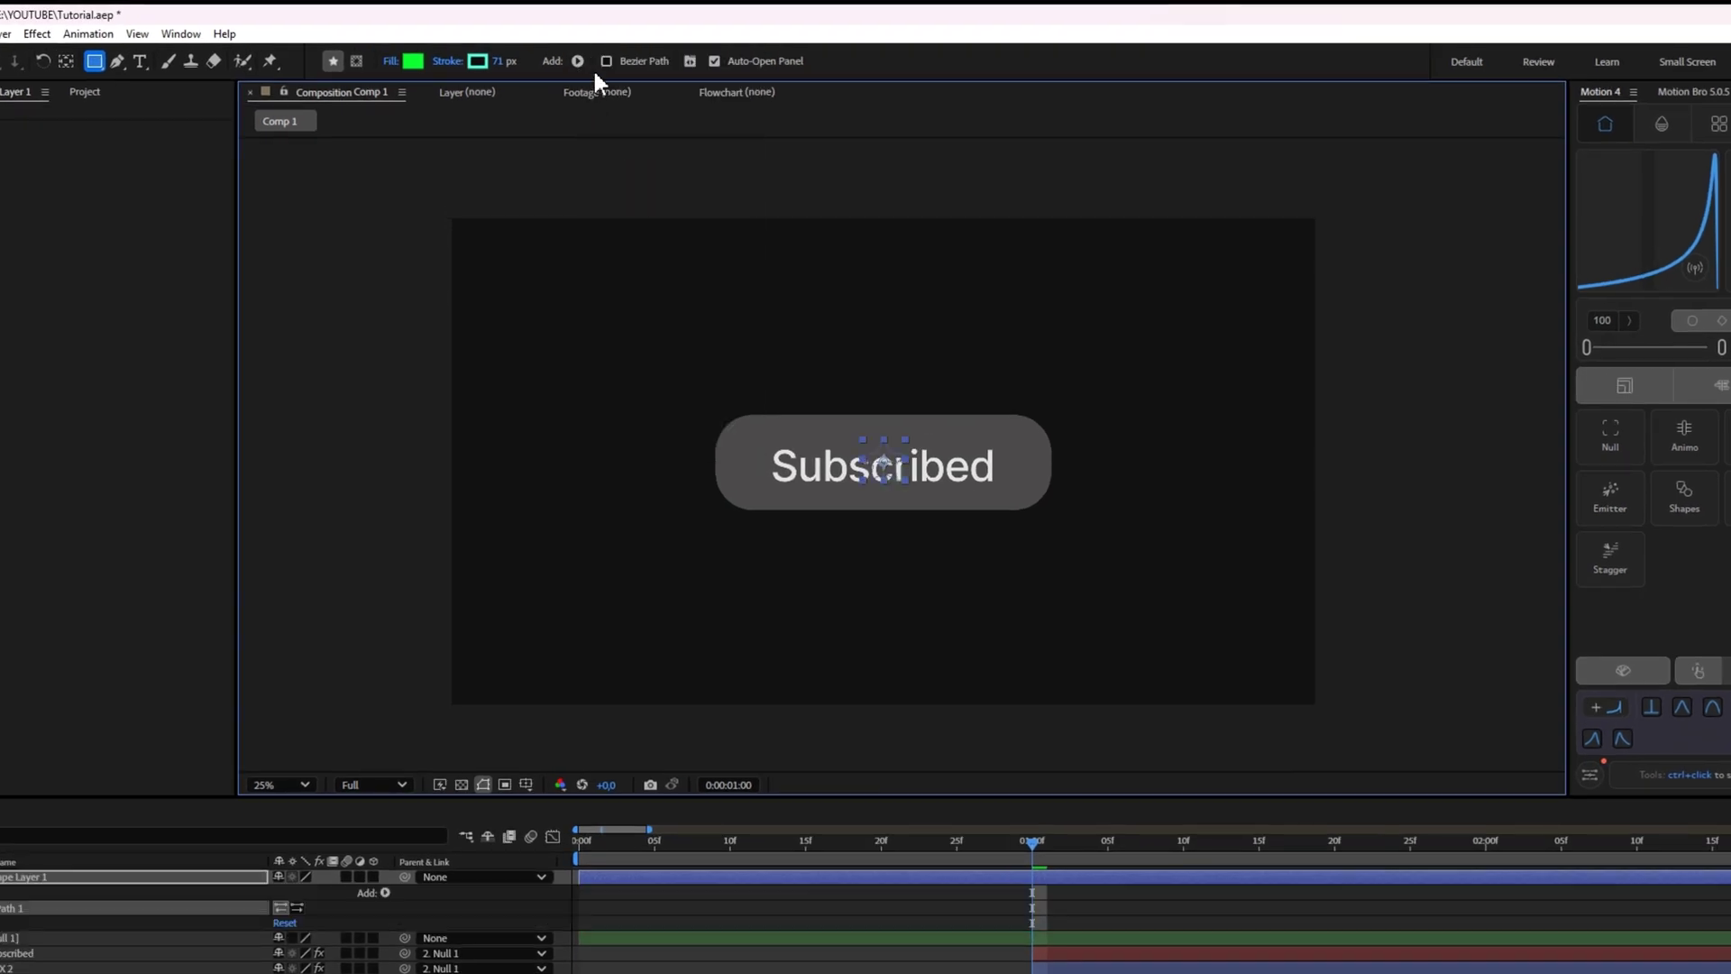
{"action": "left_click", "coordinate": [577, 61]}
{"action": "left_click", "coordinate": [618, 174]}
Move the star to the button's top-left and make it four-pointed with inner radius 35
{"action": "left_click", "coordinate": [37, 42]}
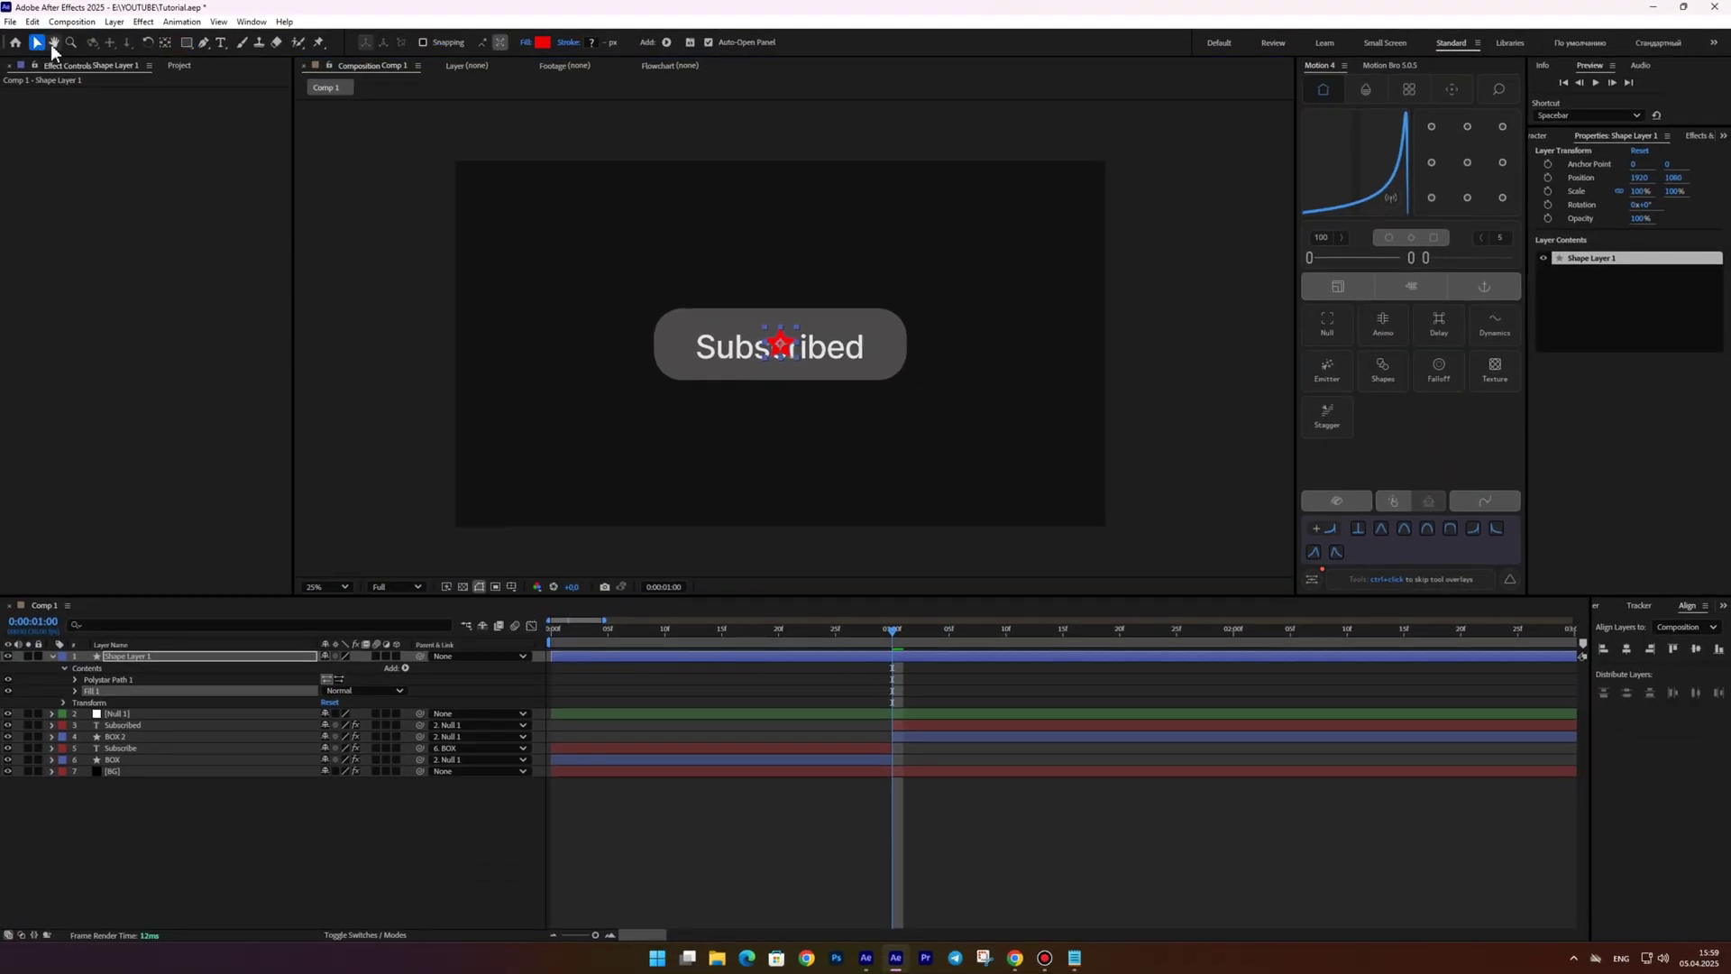
{"action": "key", "text": "period"}
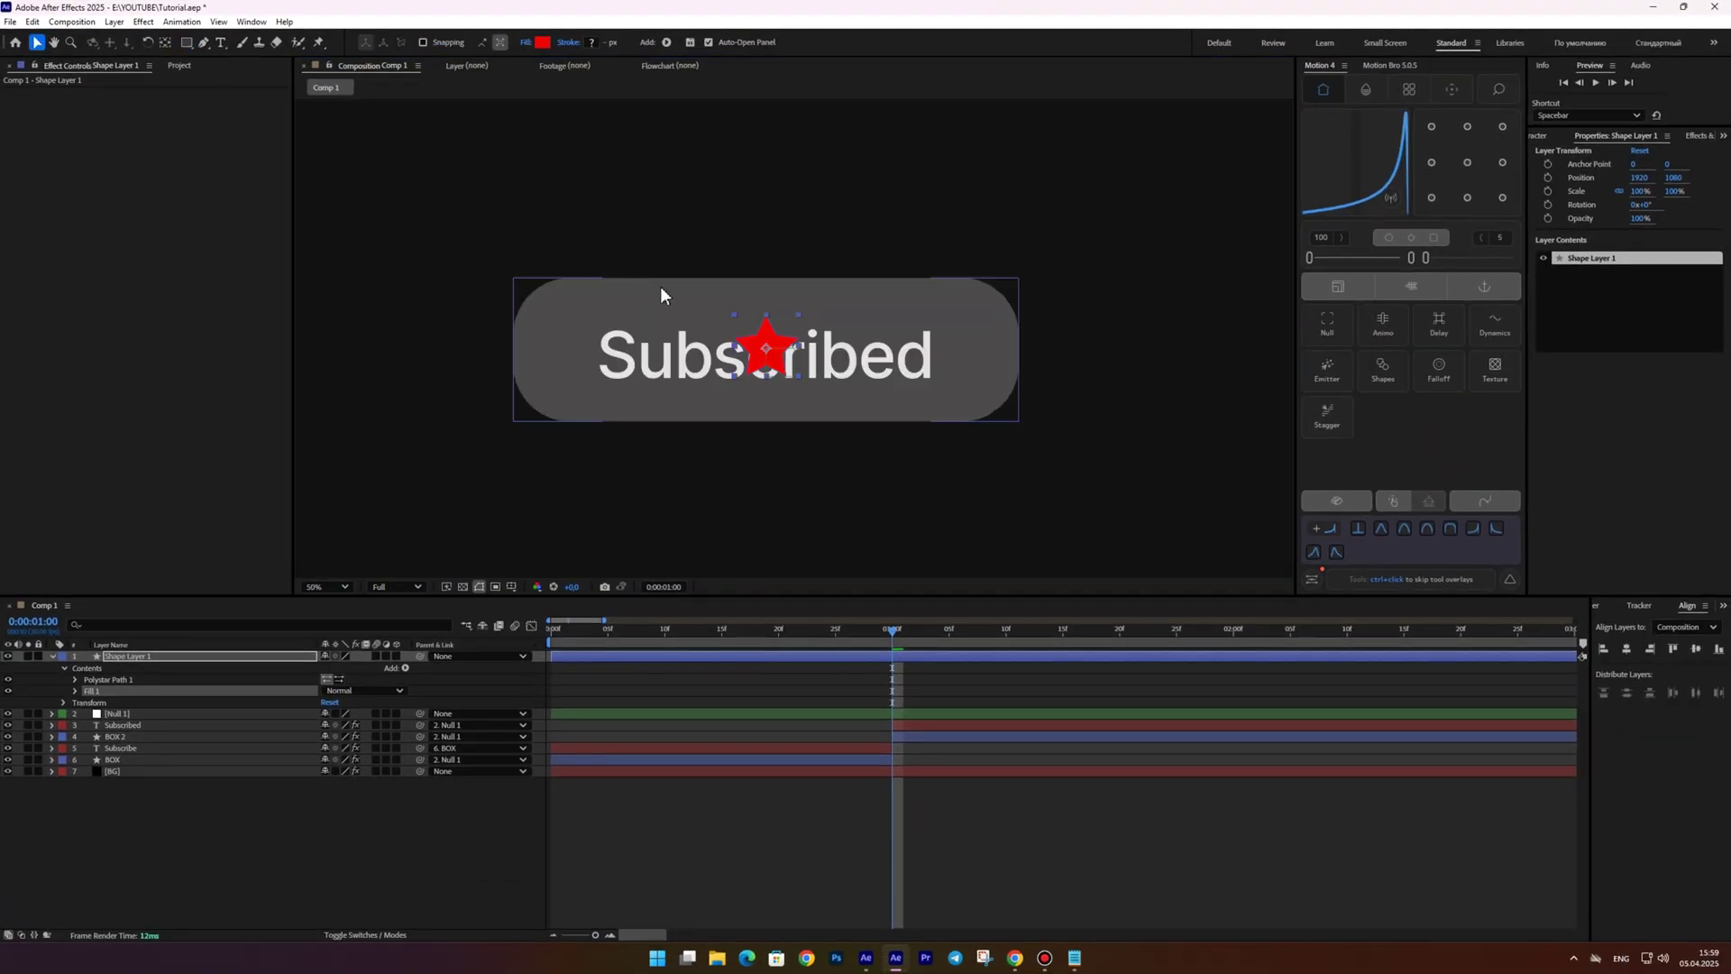
{"action": "left_click_drag", "start_coordinate": [766, 347], "coordinate": [568, 261]}
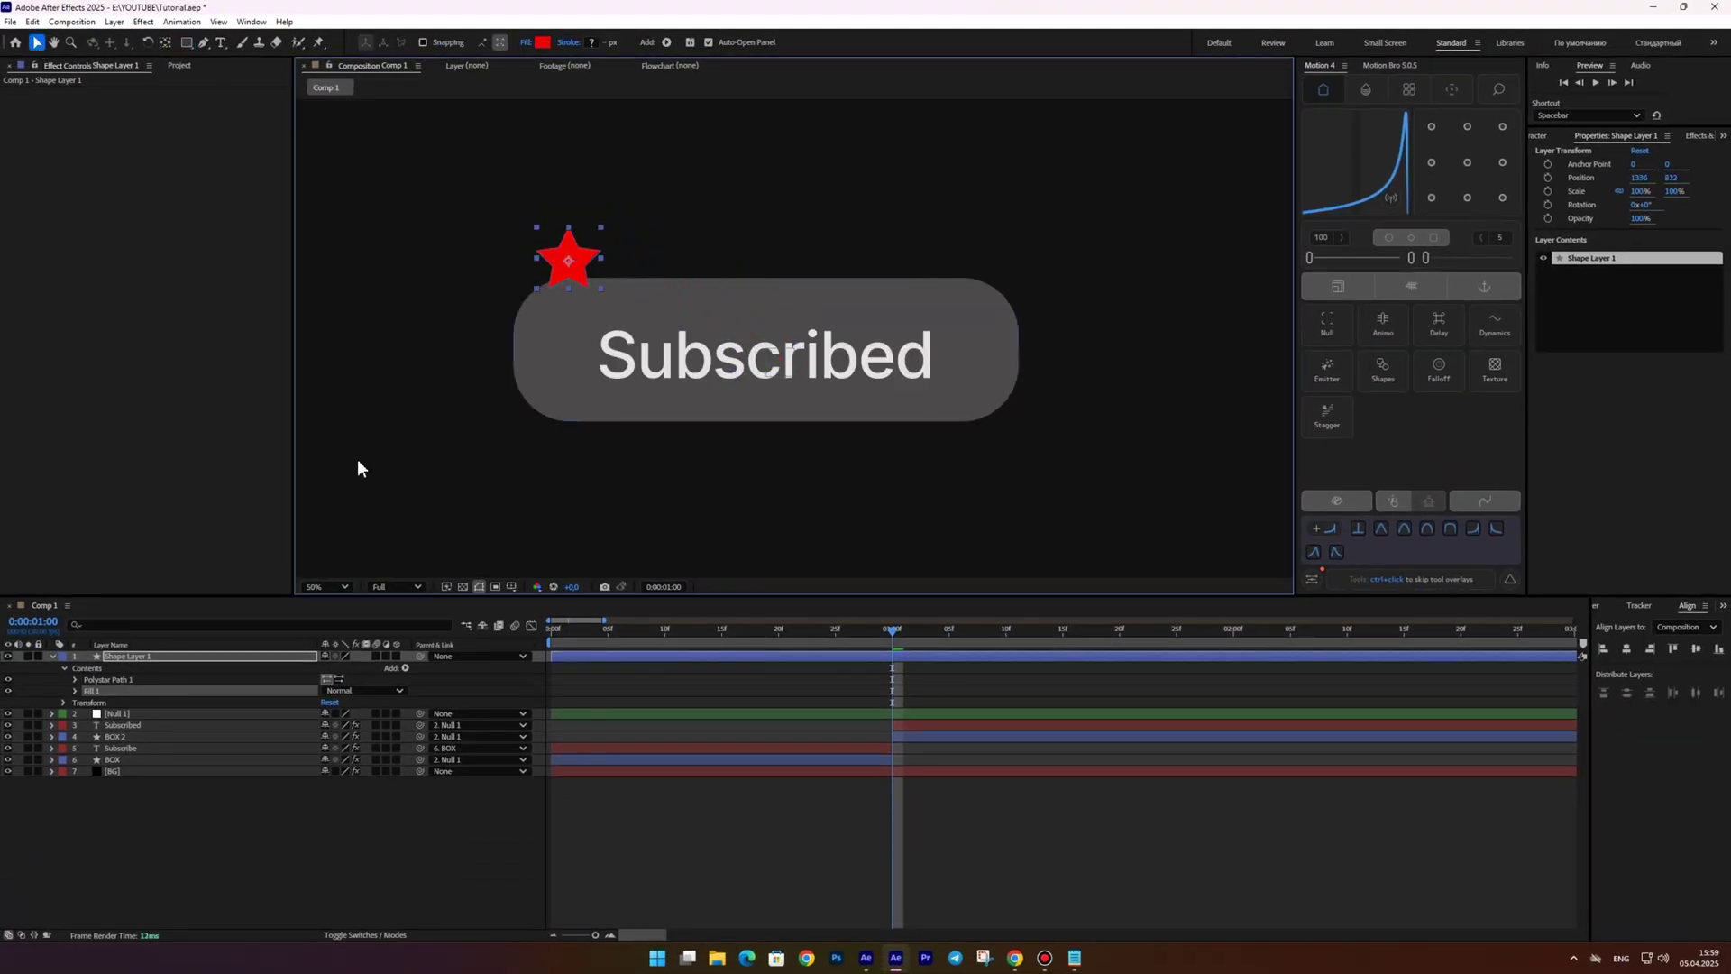
{"action": "left_click", "coordinate": [74, 679]}
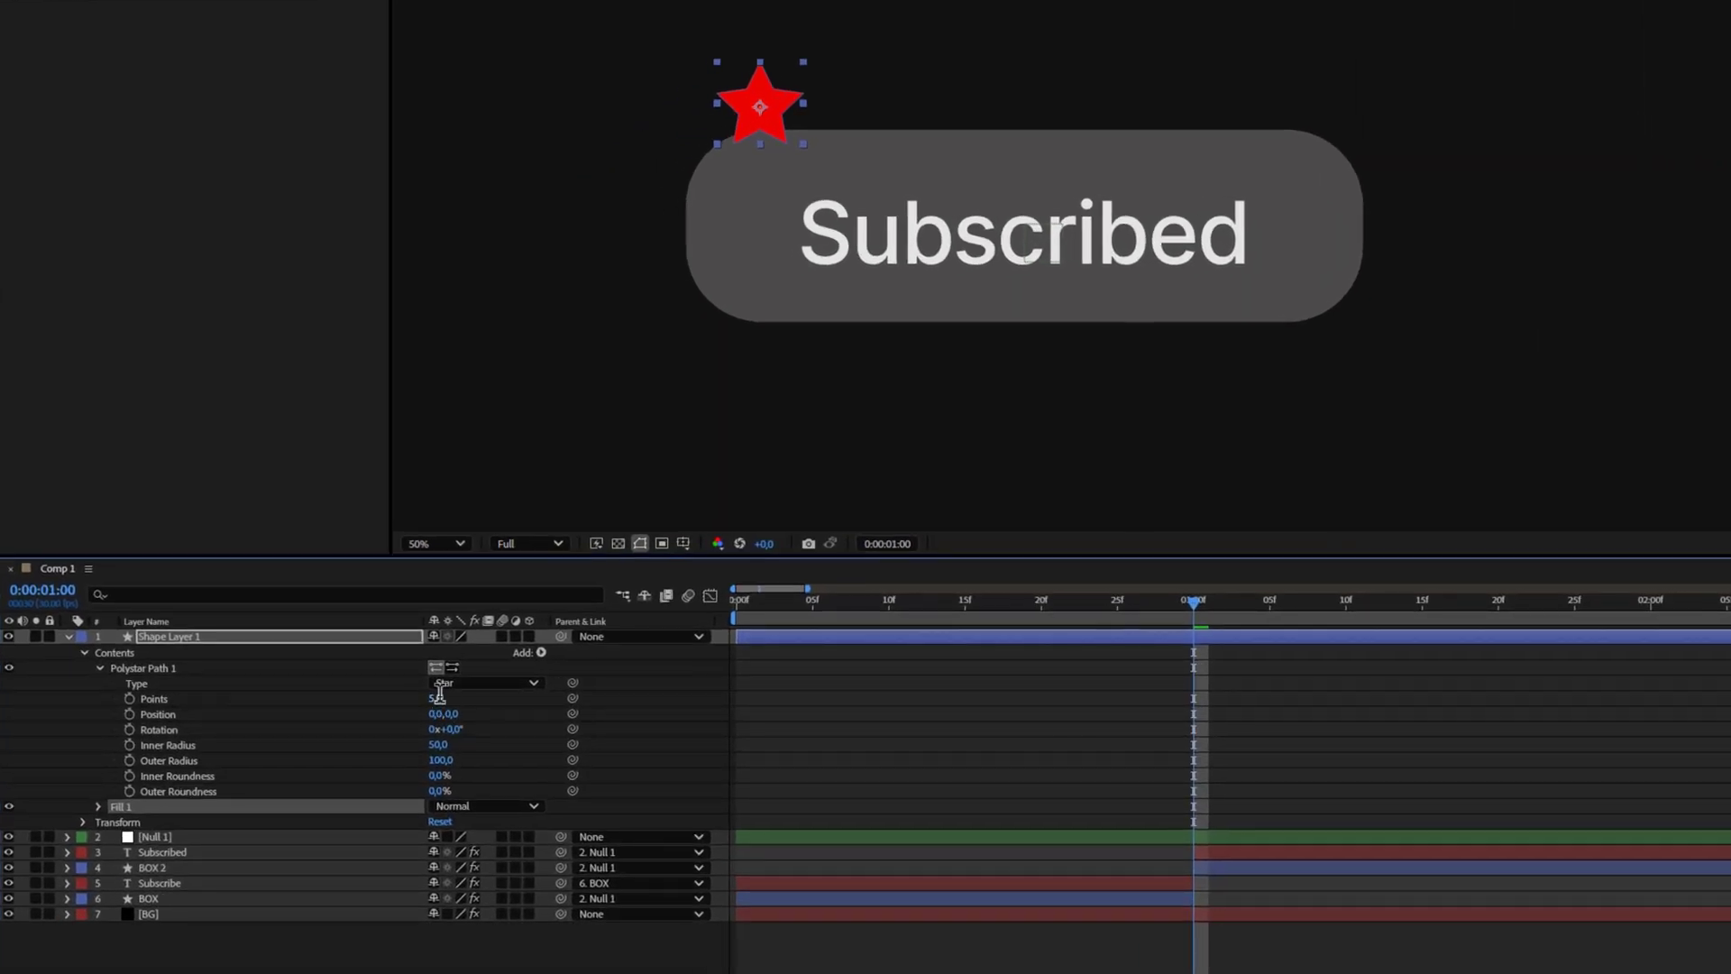
{"action": "left_click", "coordinate": [439, 697]}
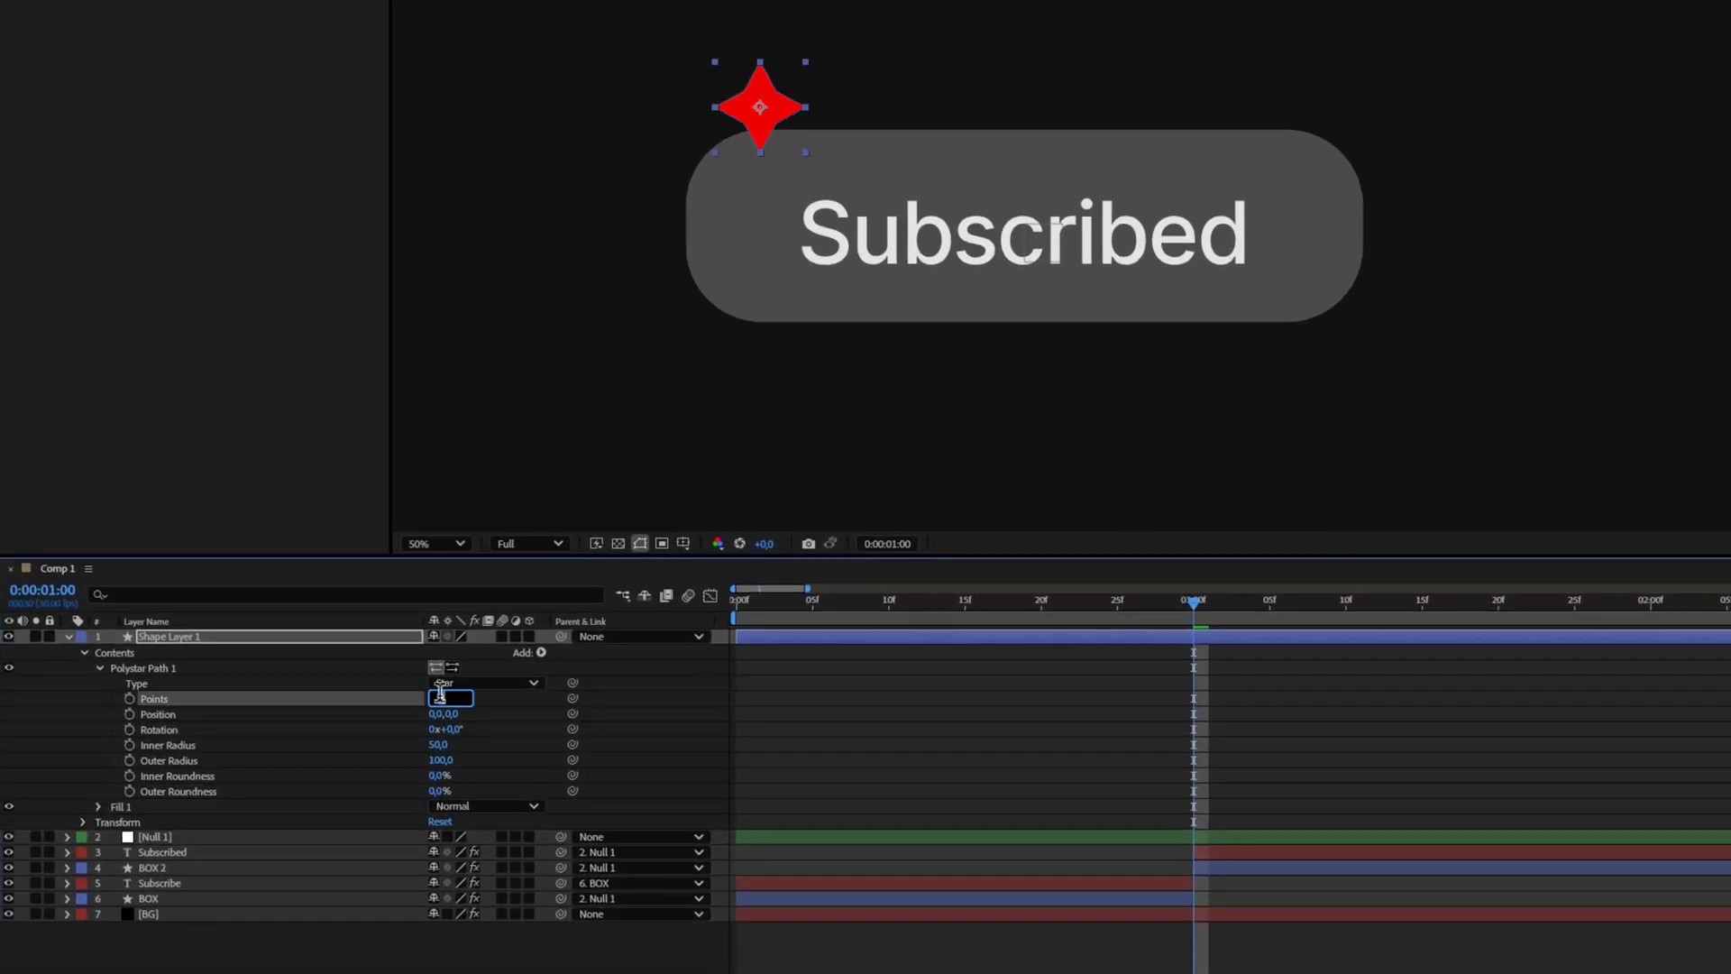
{"action": "left_click", "coordinate": [494, 717]}
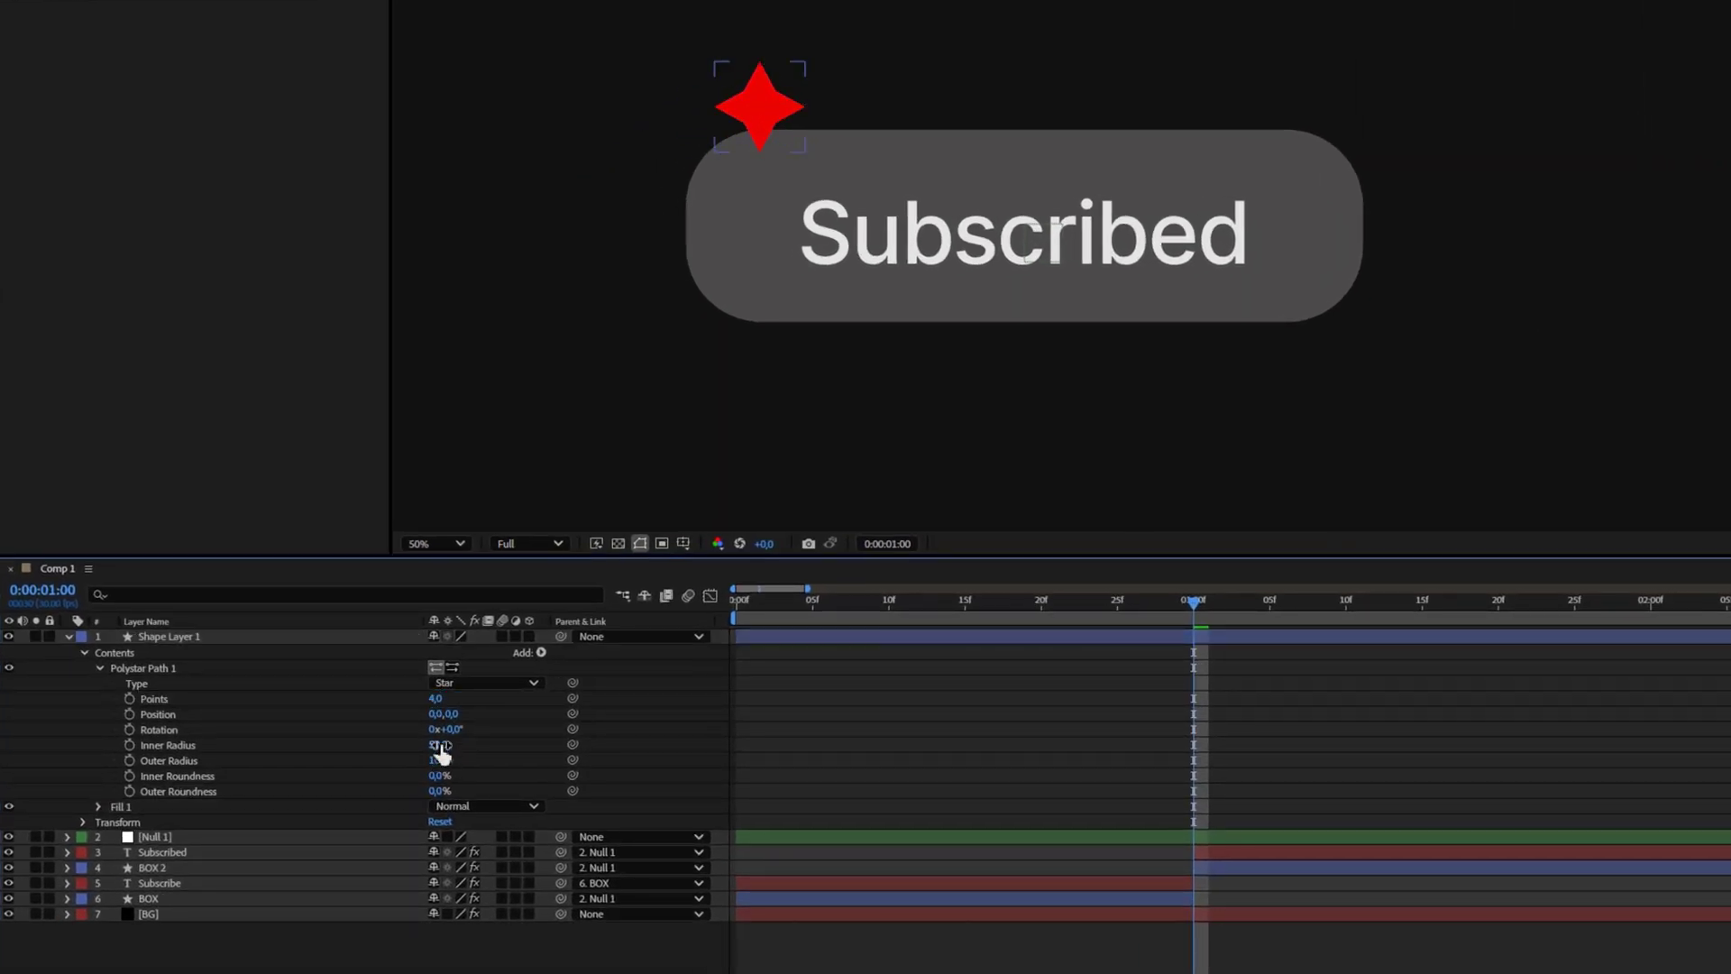
{"action": "left_click_drag", "start_coordinate": [440, 745], "coordinate": [432, 745]}
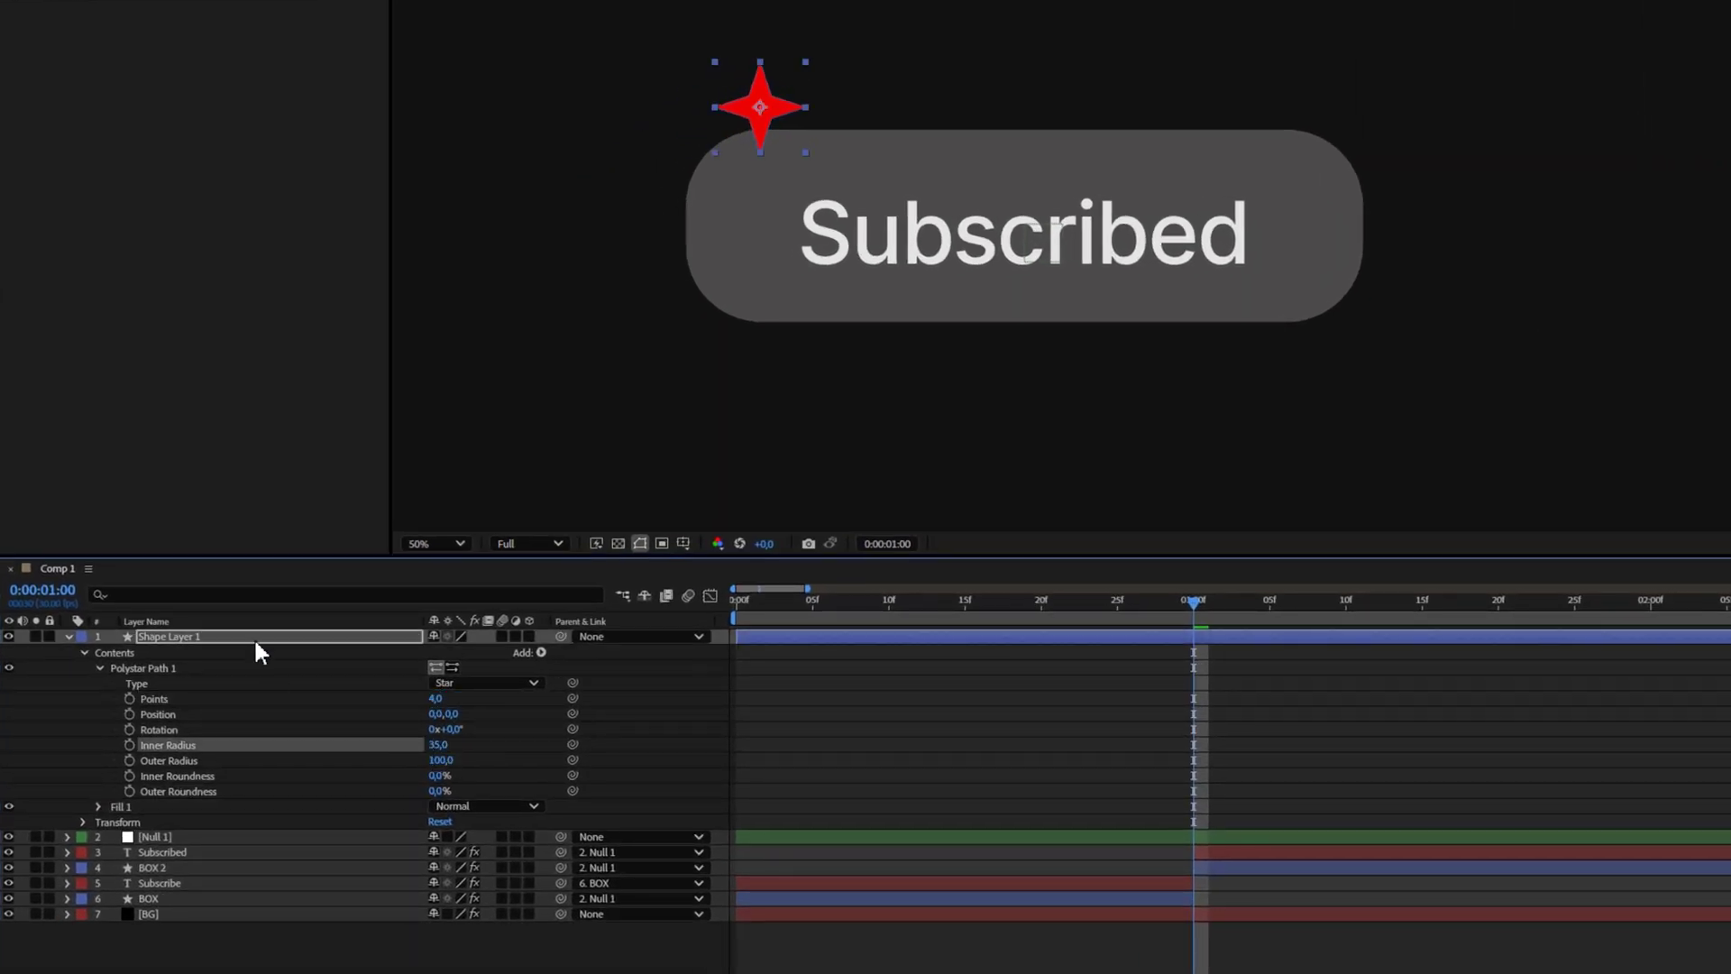
Scale the star to 119.7% and nudge it into position
{"action": "left_click", "coordinate": [217, 637]}
{"action": "left_click", "coordinate": [83, 822]}
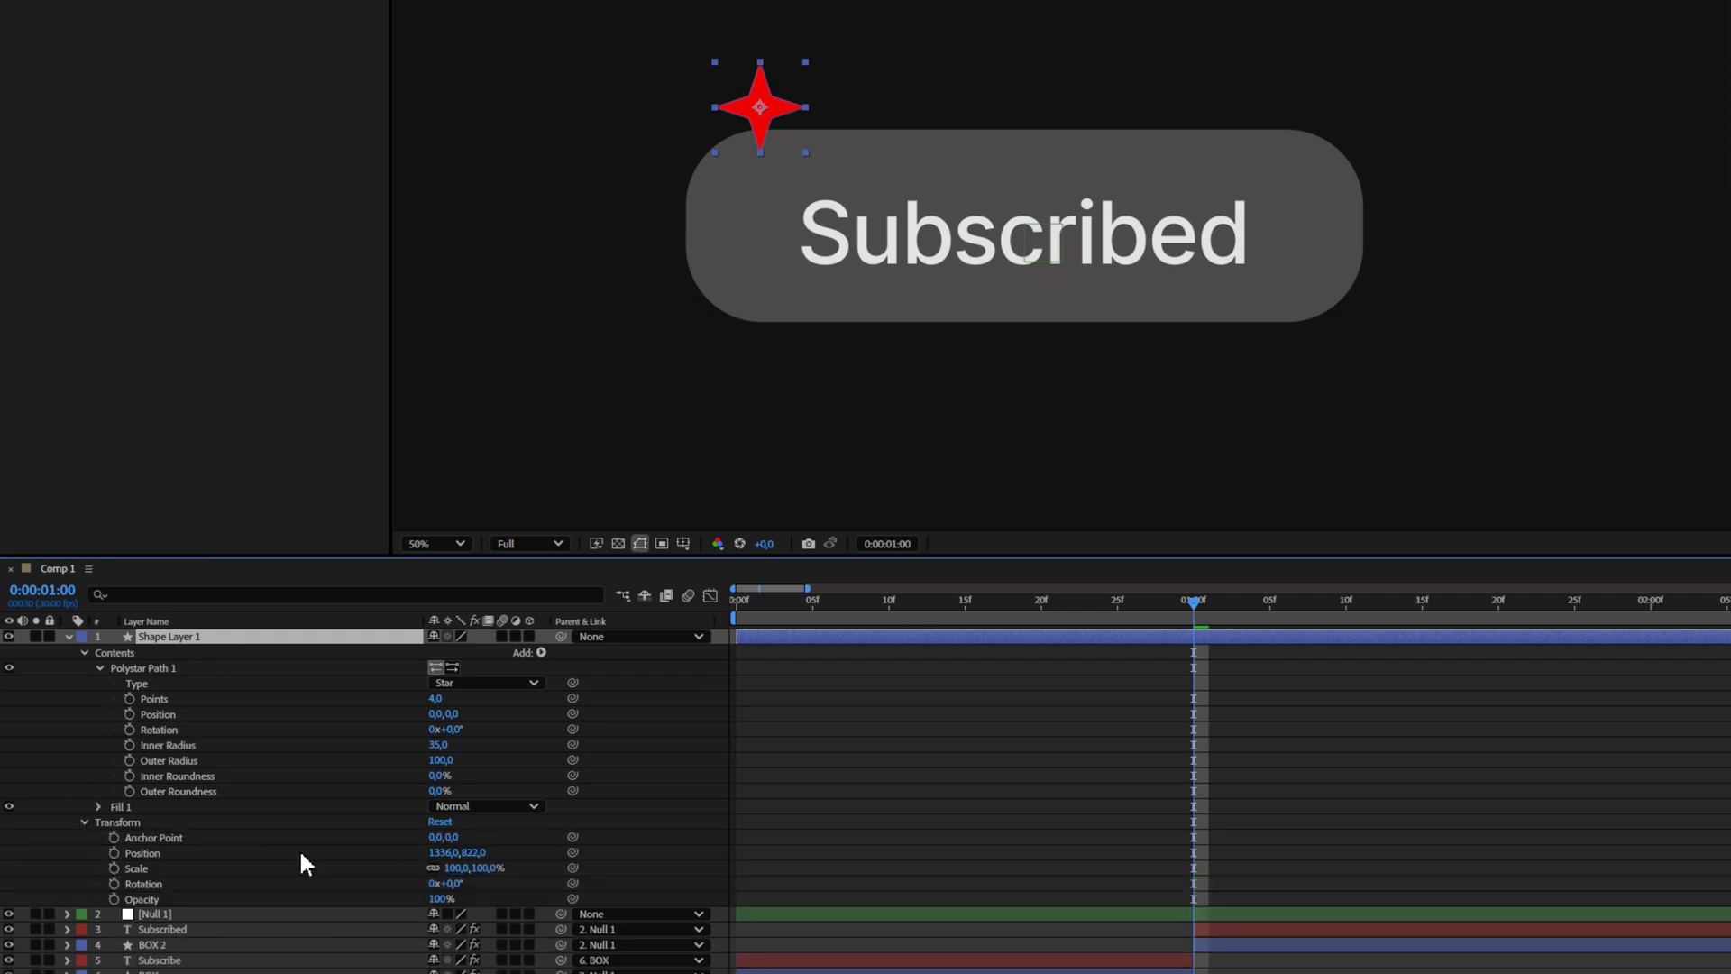
{"action": "left_click_drag", "start_coordinate": [459, 871], "coordinate": [600, 844]}
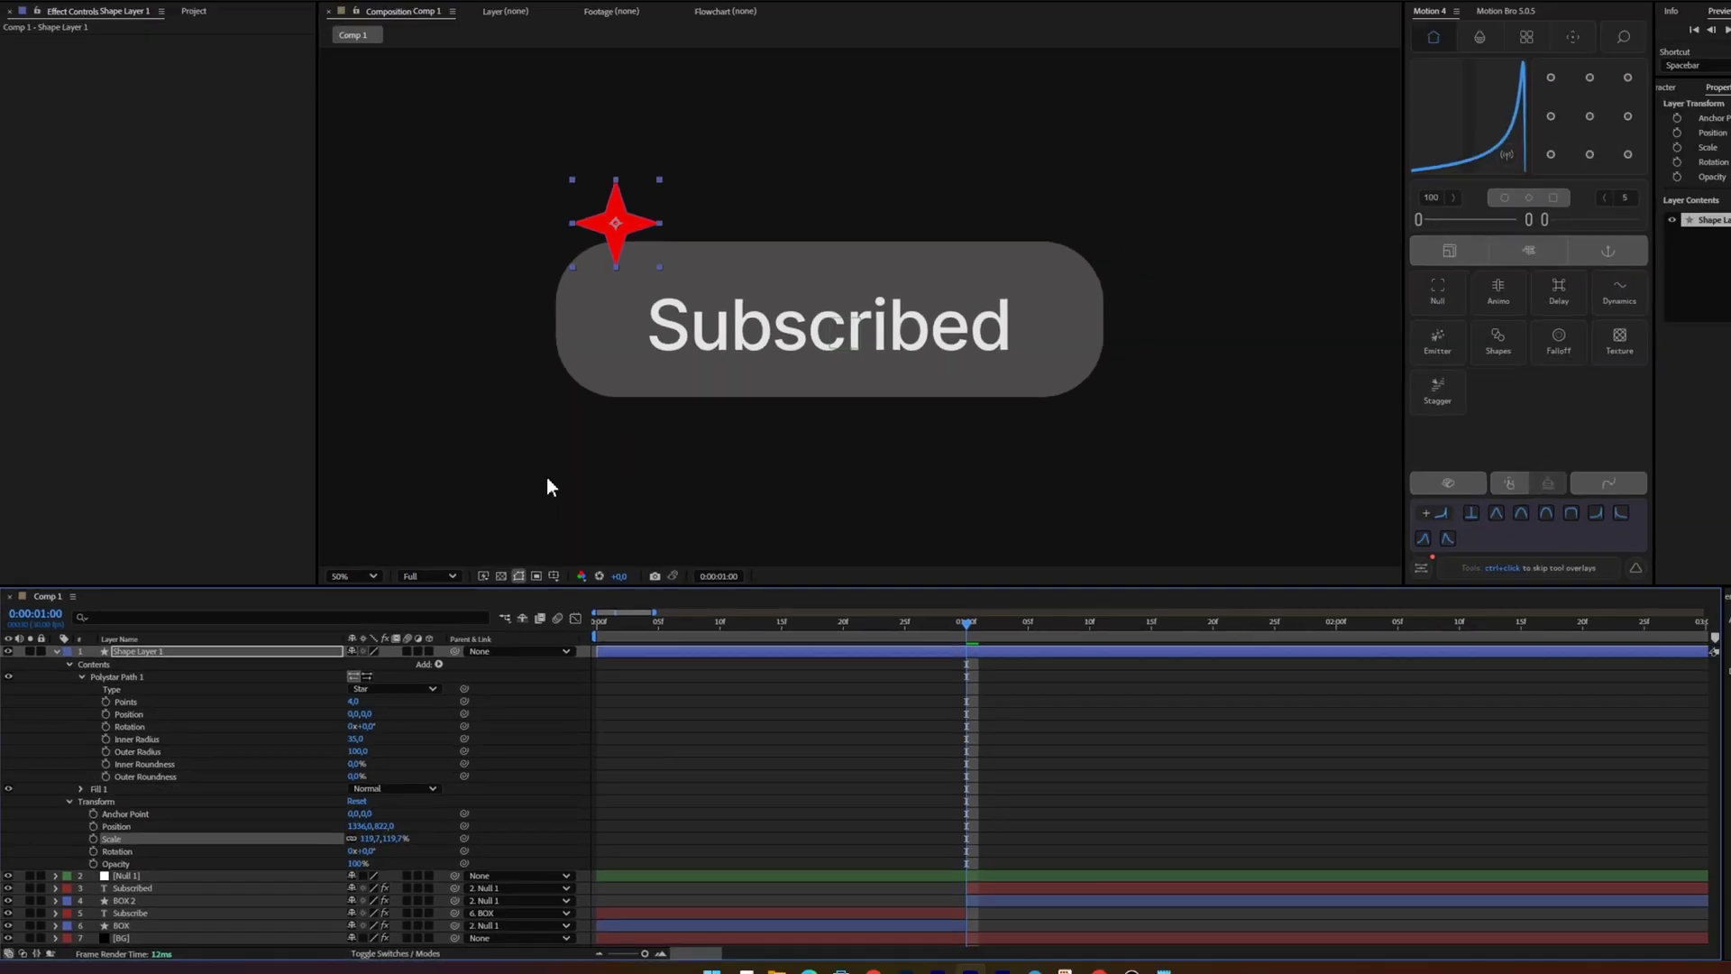
{"action": "left_click_drag", "start_coordinate": [586, 501], "coordinate": [721, 510]}
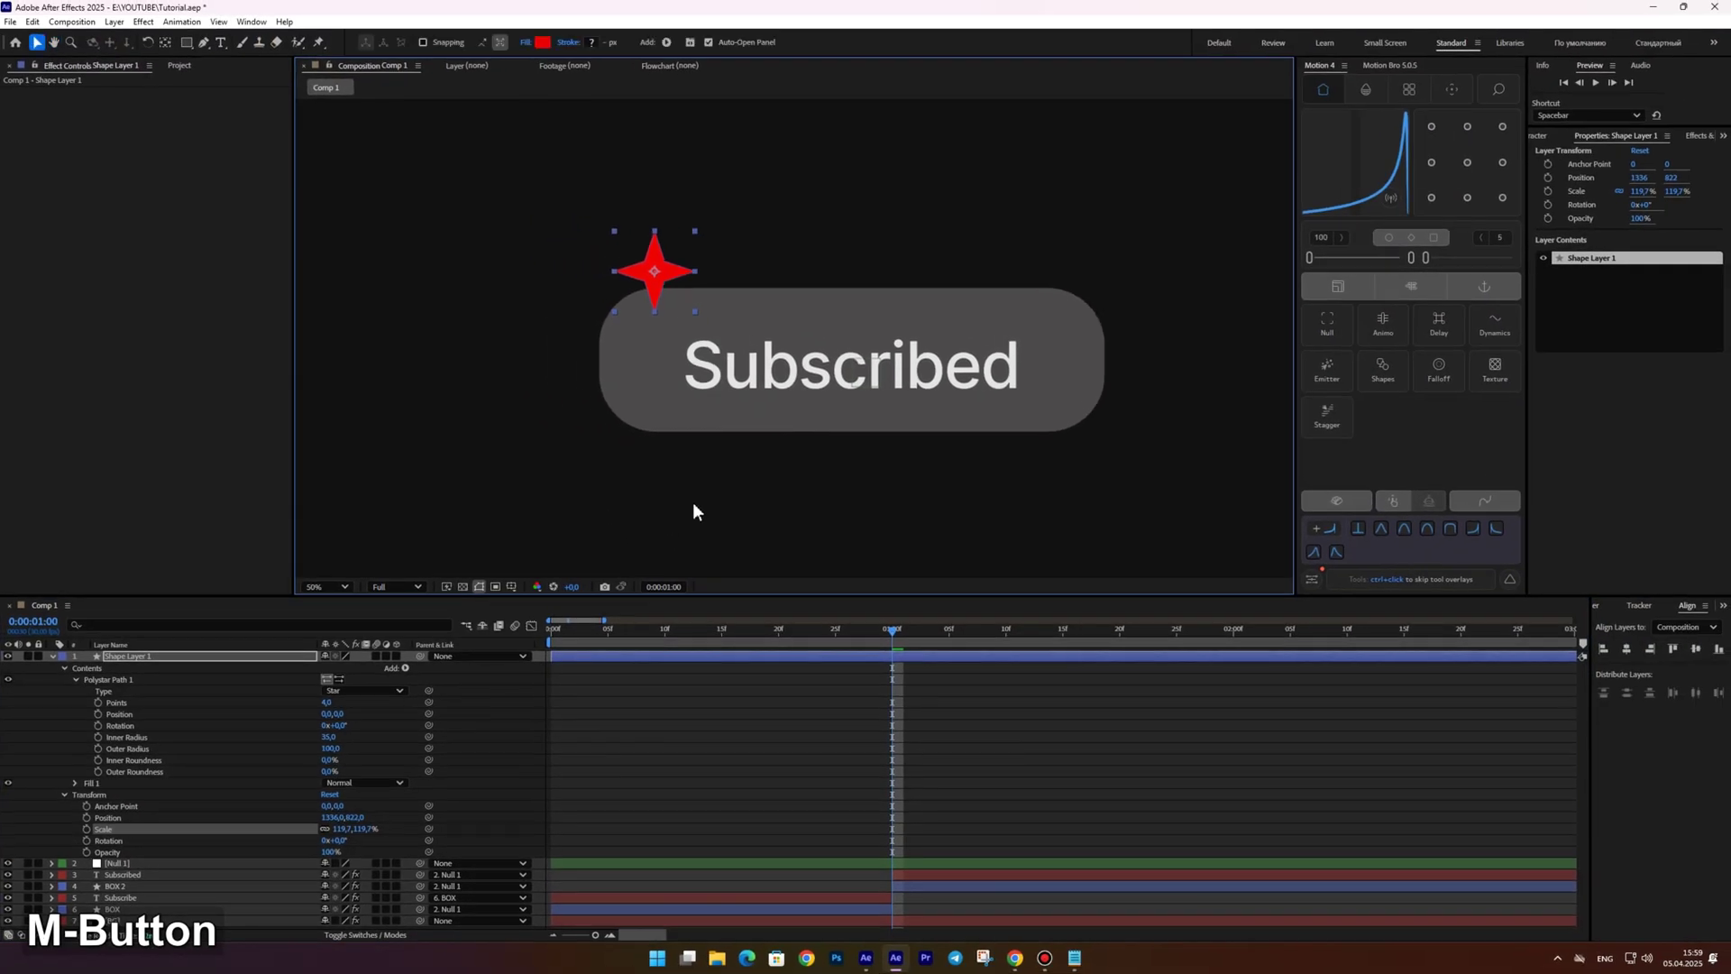
{"action": "scroll", "coordinate": [750, 485], "scroll_direction": "down", "scroll_amount": 2}
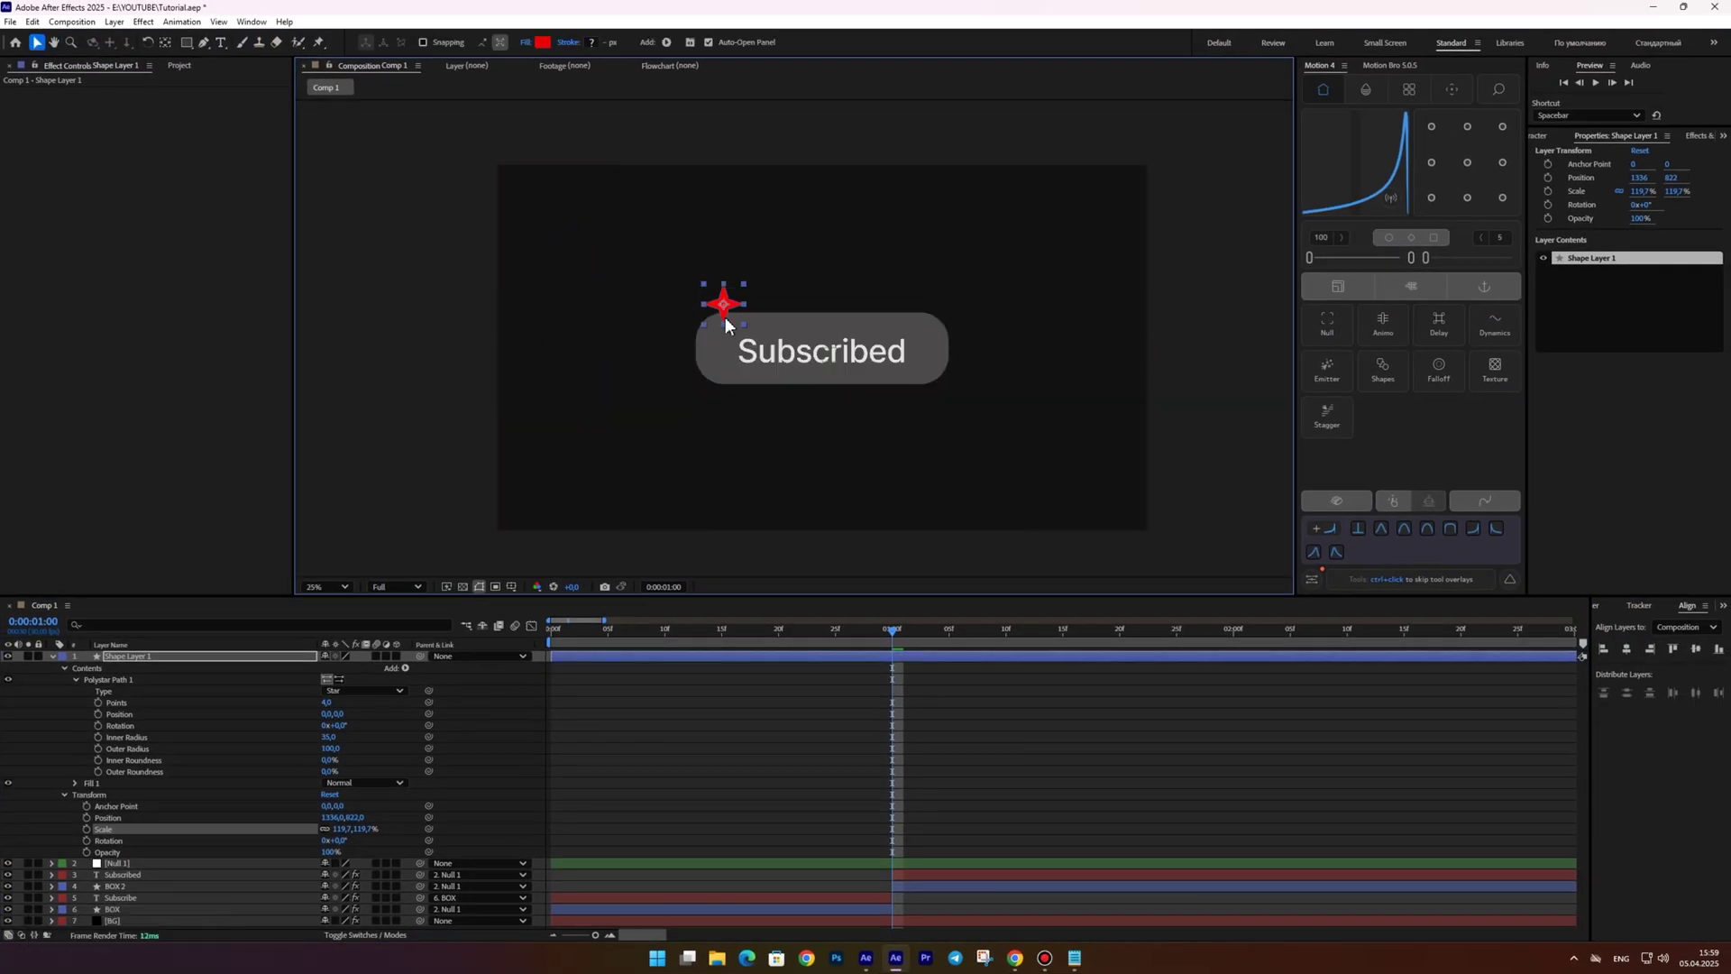
{"action": "left_click_drag", "start_coordinate": [726, 324], "coordinate": [720, 325]}
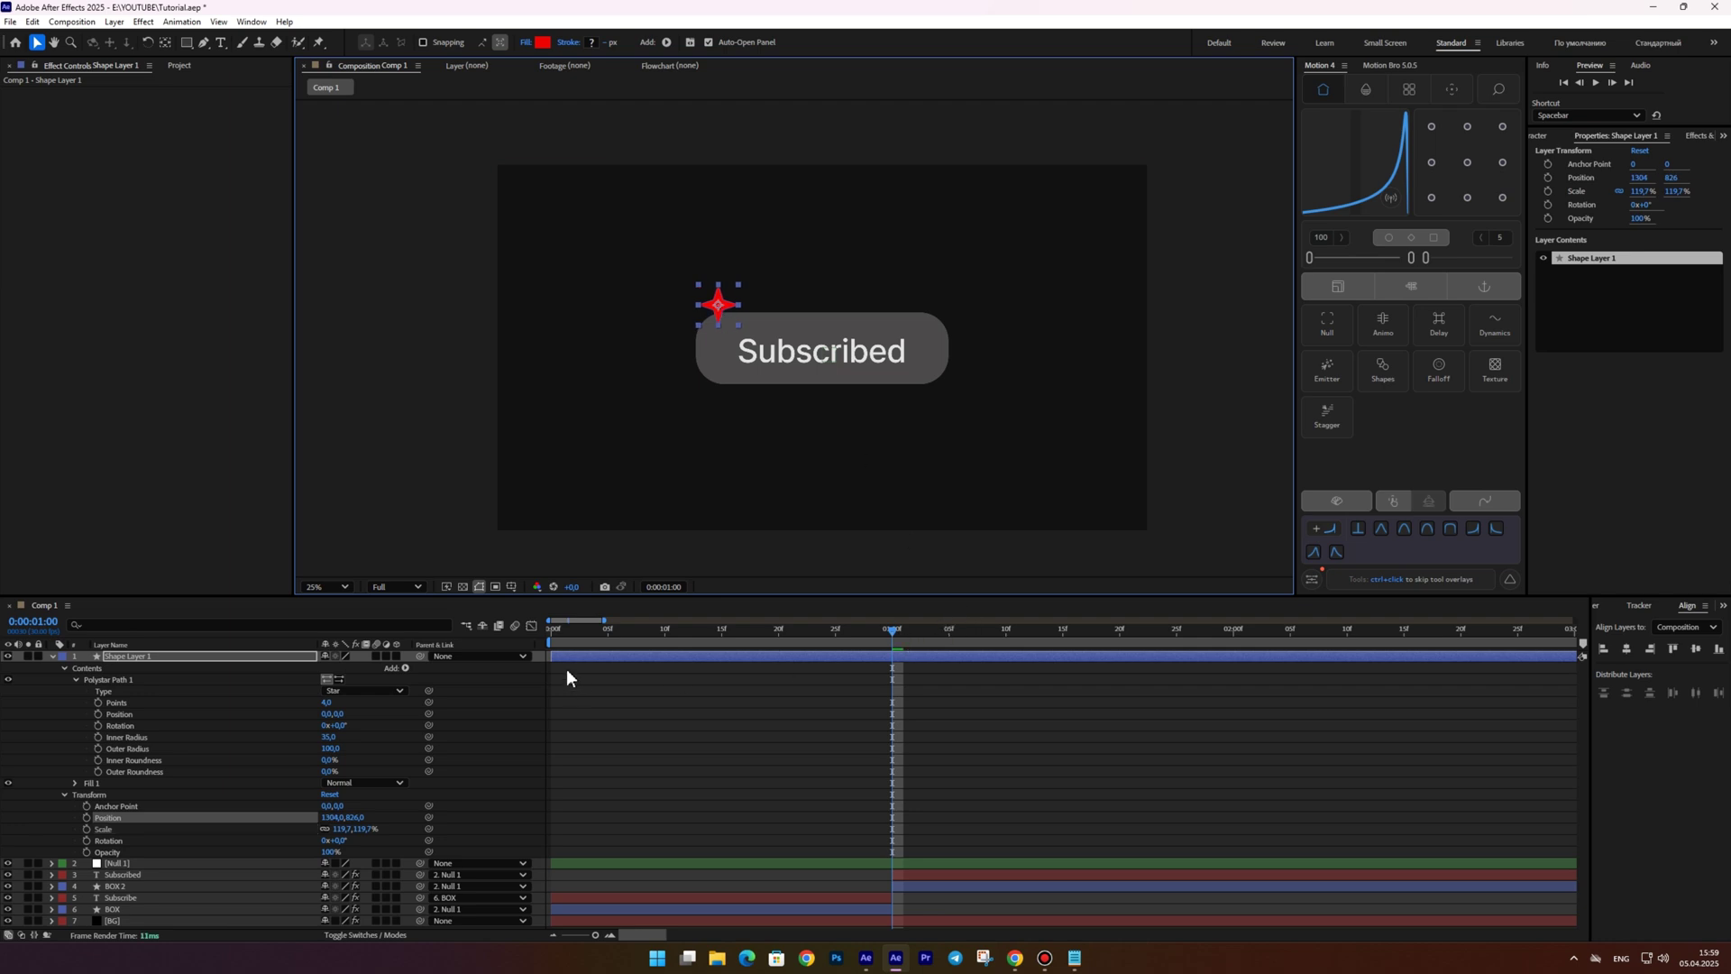
Make the star layer start at the one-second mark
{"action": "left_click_drag", "start_coordinate": [565, 668], "coordinate": [1097, 630]}
{"action": "left_click_drag", "start_coordinate": [719, 304], "coordinate": [713, 308]}
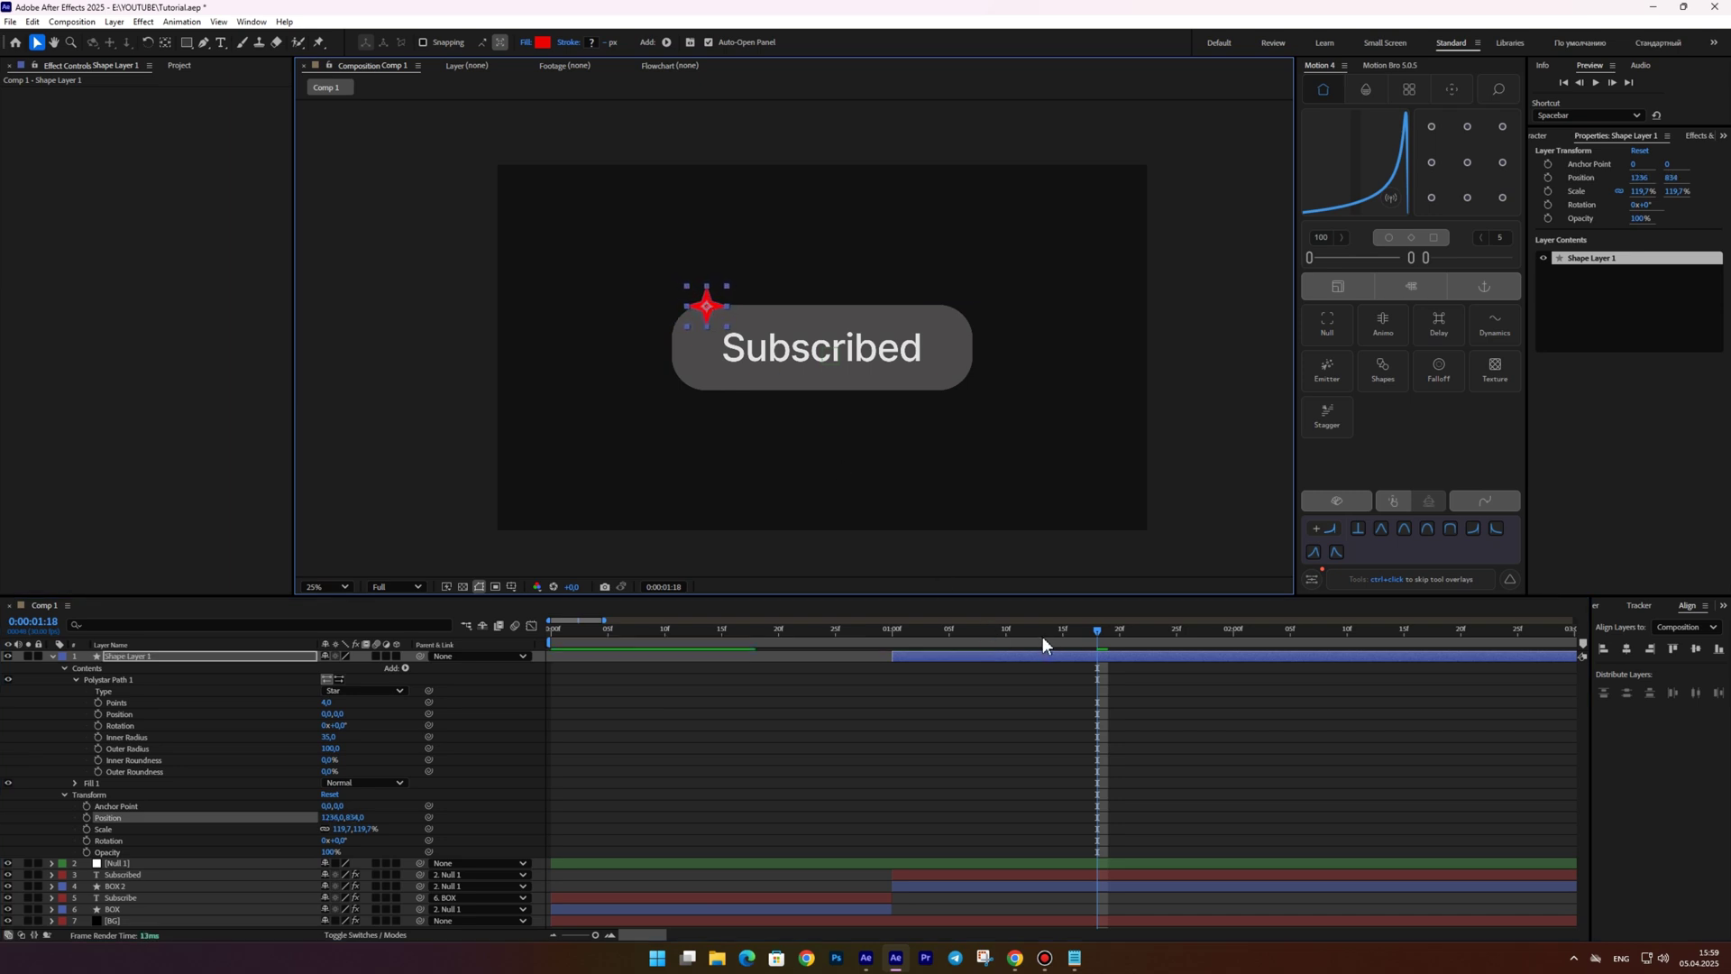
{"action": "left_click_drag", "start_coordinate": [1031, 634], "coordinate": [891, 633]}
Duplicate the star twice, placing copies at the button's top-right and below it
{"action": "key", "text": "ctrl+d"}
{"action": "left_click_drag", "start_coordinate": [708, 311], "coordinate": [938, 317]}
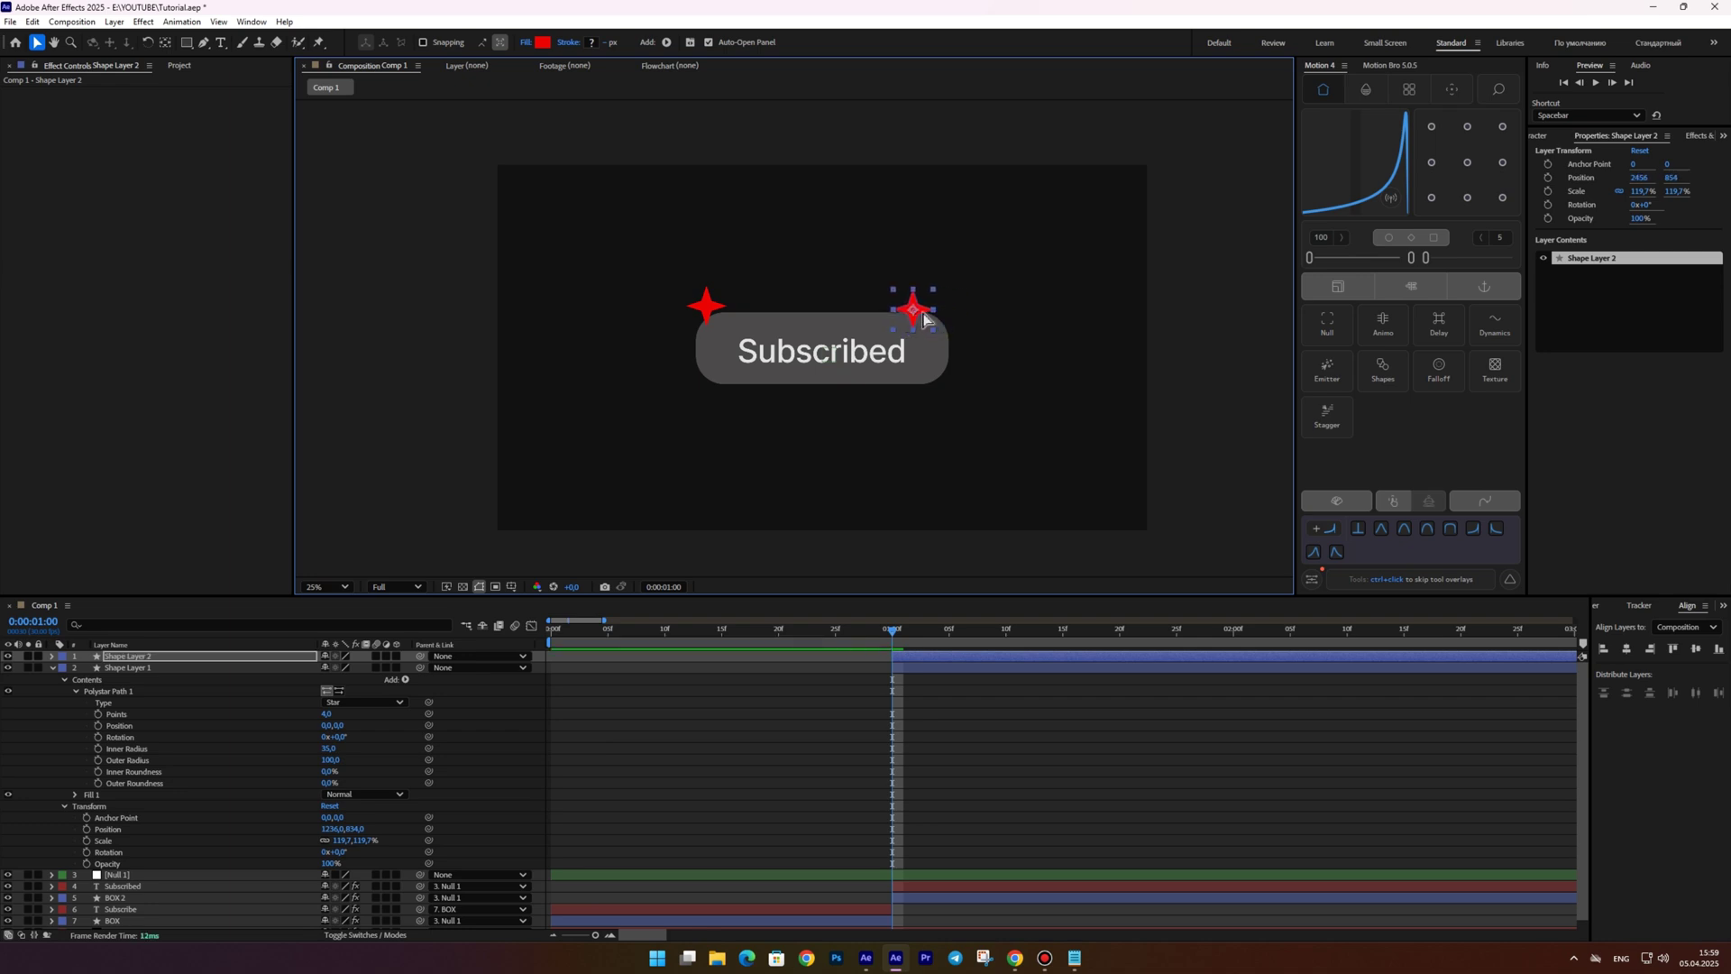
{"action": "key", "text": "ctrl+d"}
{"action": "left_click_drag", "start_coordinate": [913, 311], "coordinate": [837, 390]}
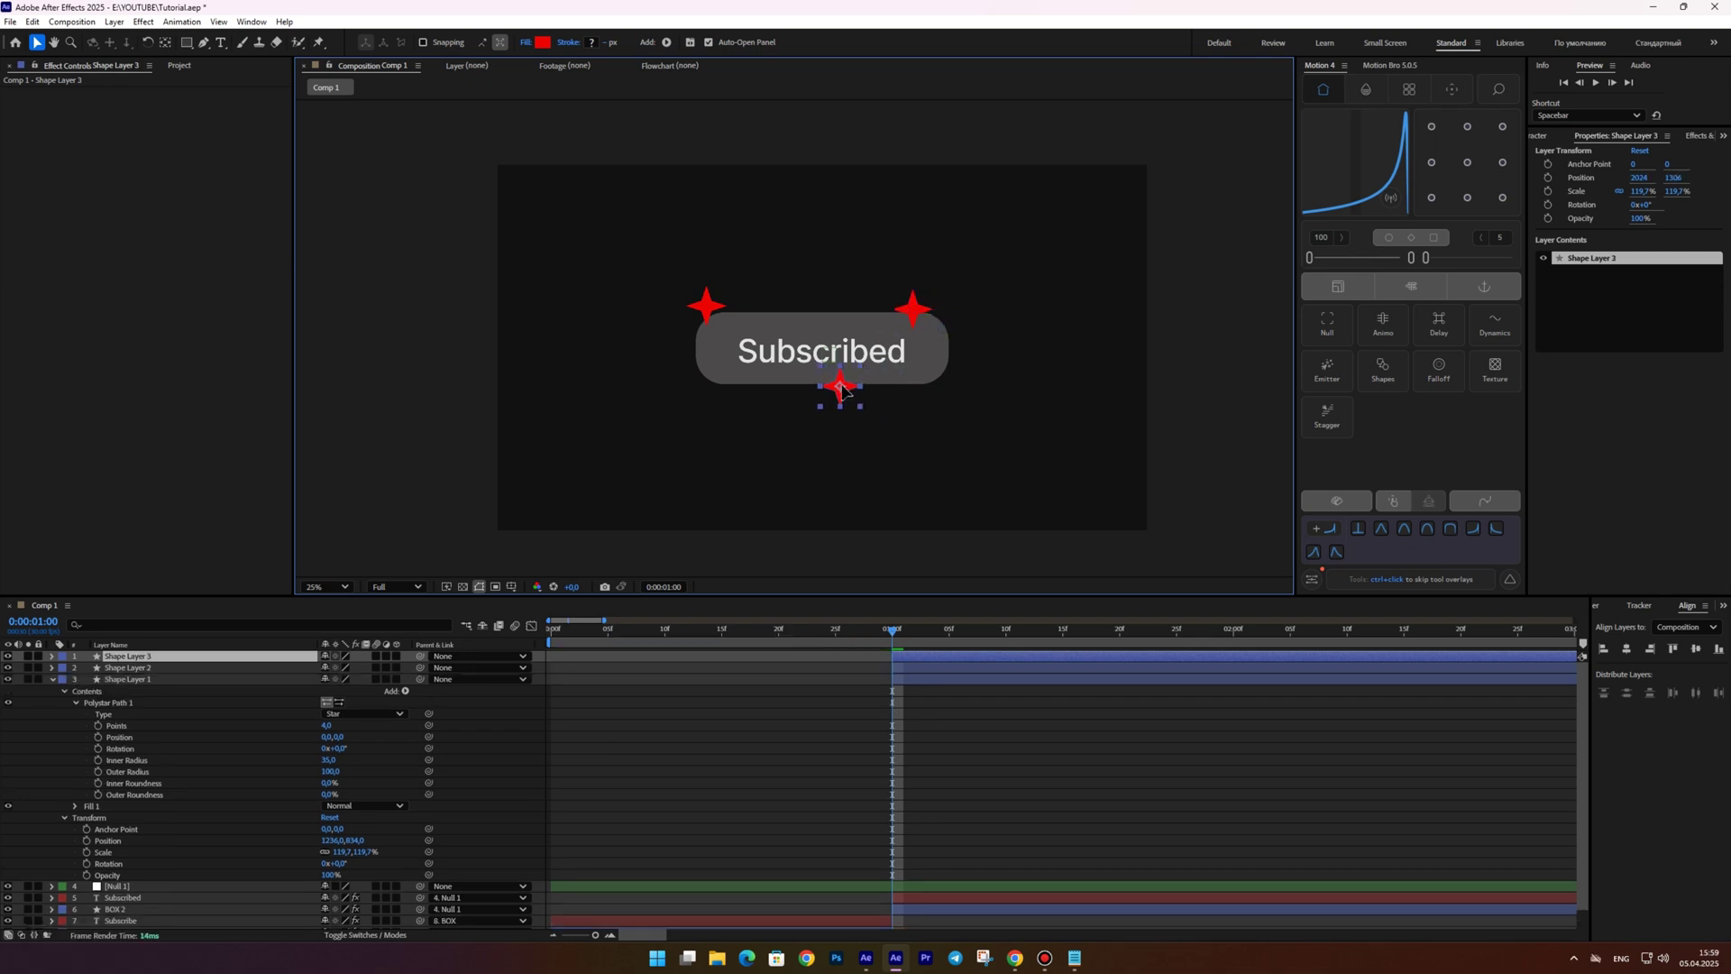
{"action": "scroll", "coordinate": [815, 356], "scroll_direction": "up", "scroll_amount": 2}
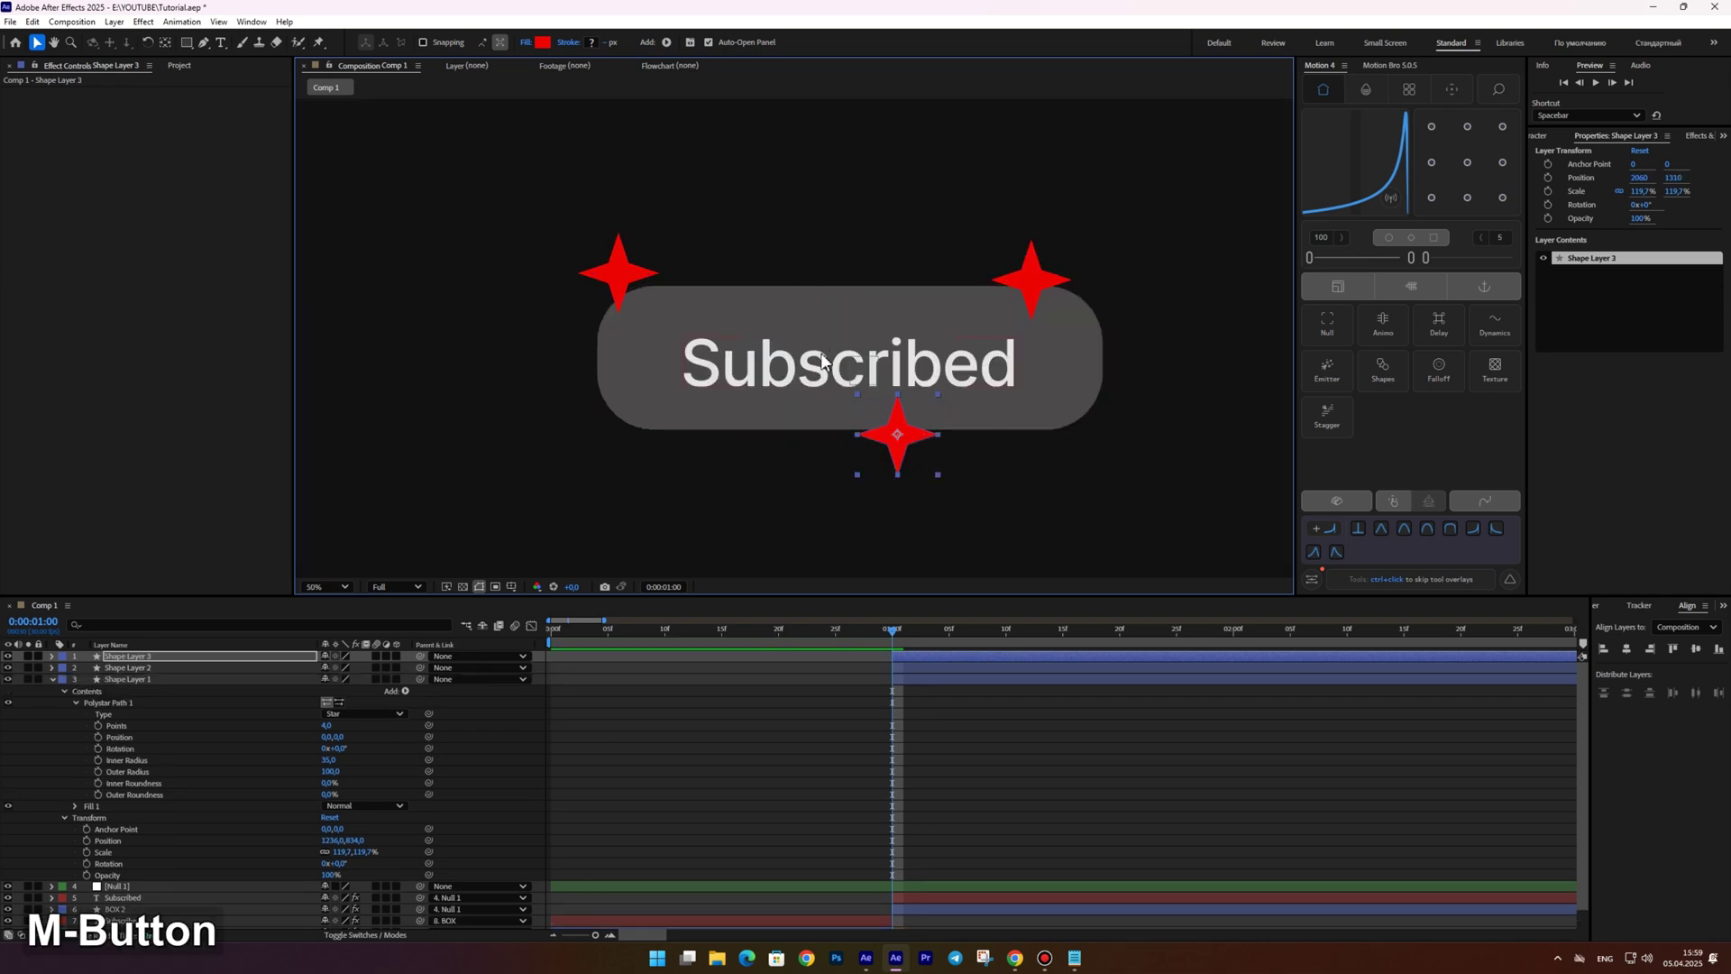
Turn the top-right star in Shape Layer 2 into a three-point triangle
{"action": "left_click", "coordinate": [1022, 285]}
{"action": "left_click", "coordinate": [51, 667]}
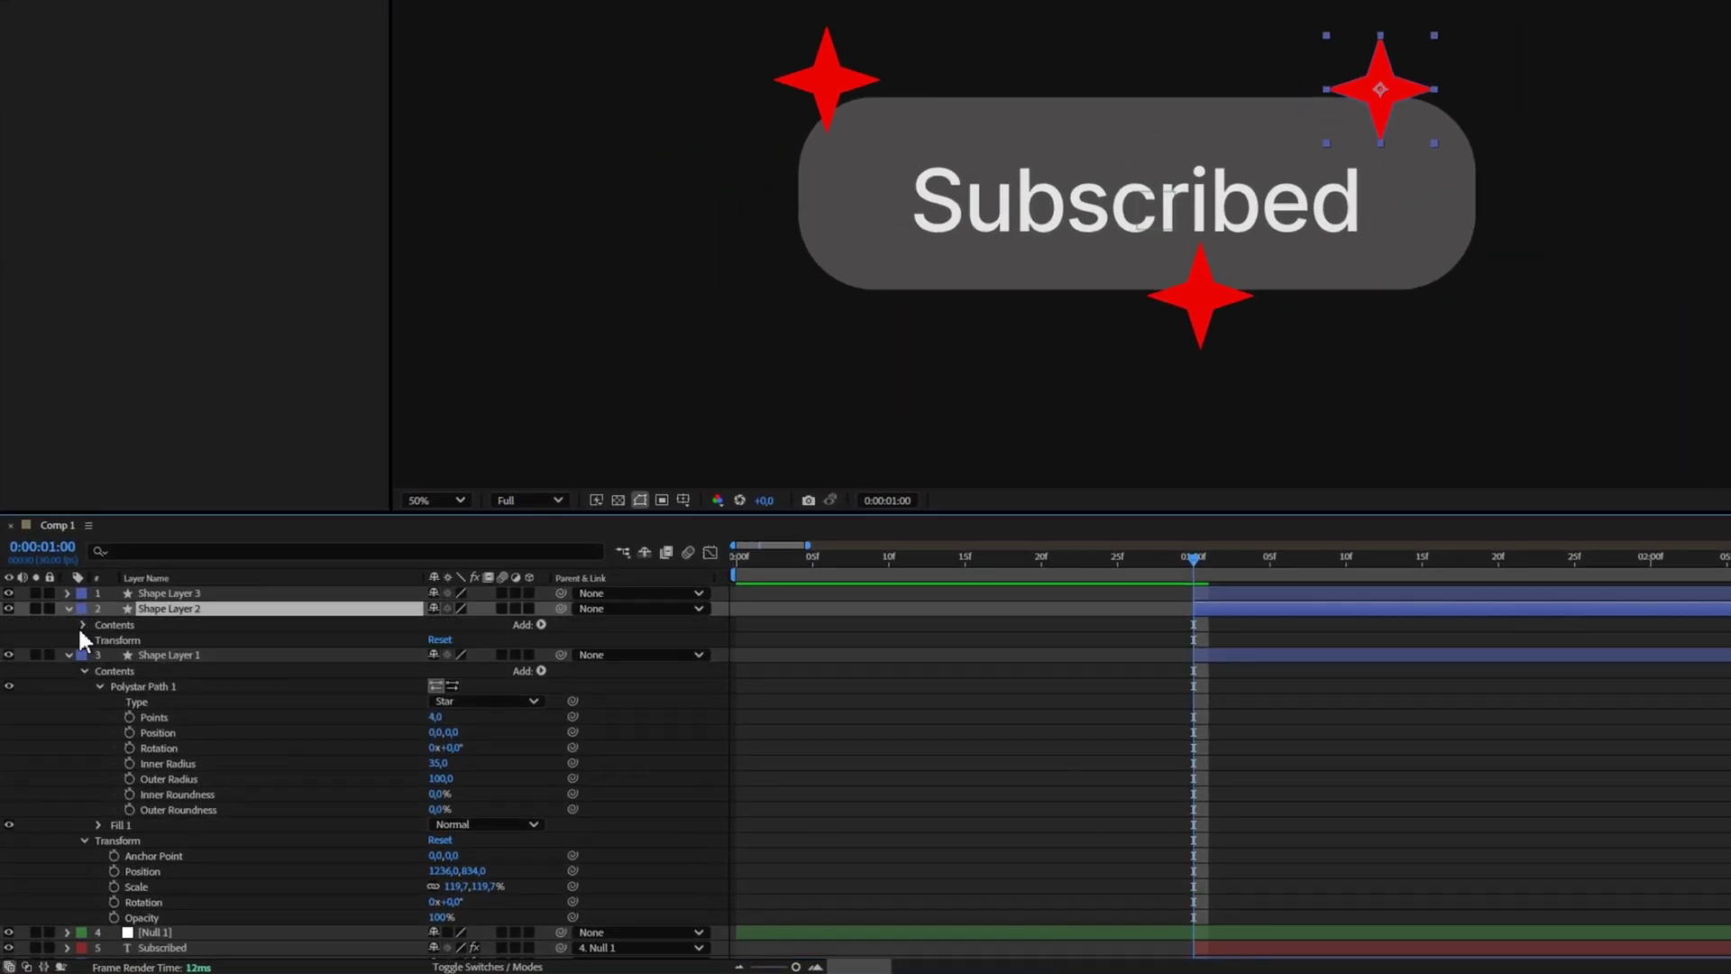
{"action": "left_click", "coordinate": [64, 679]}
{"action": "left_click", "coordinate": [98, 641]}
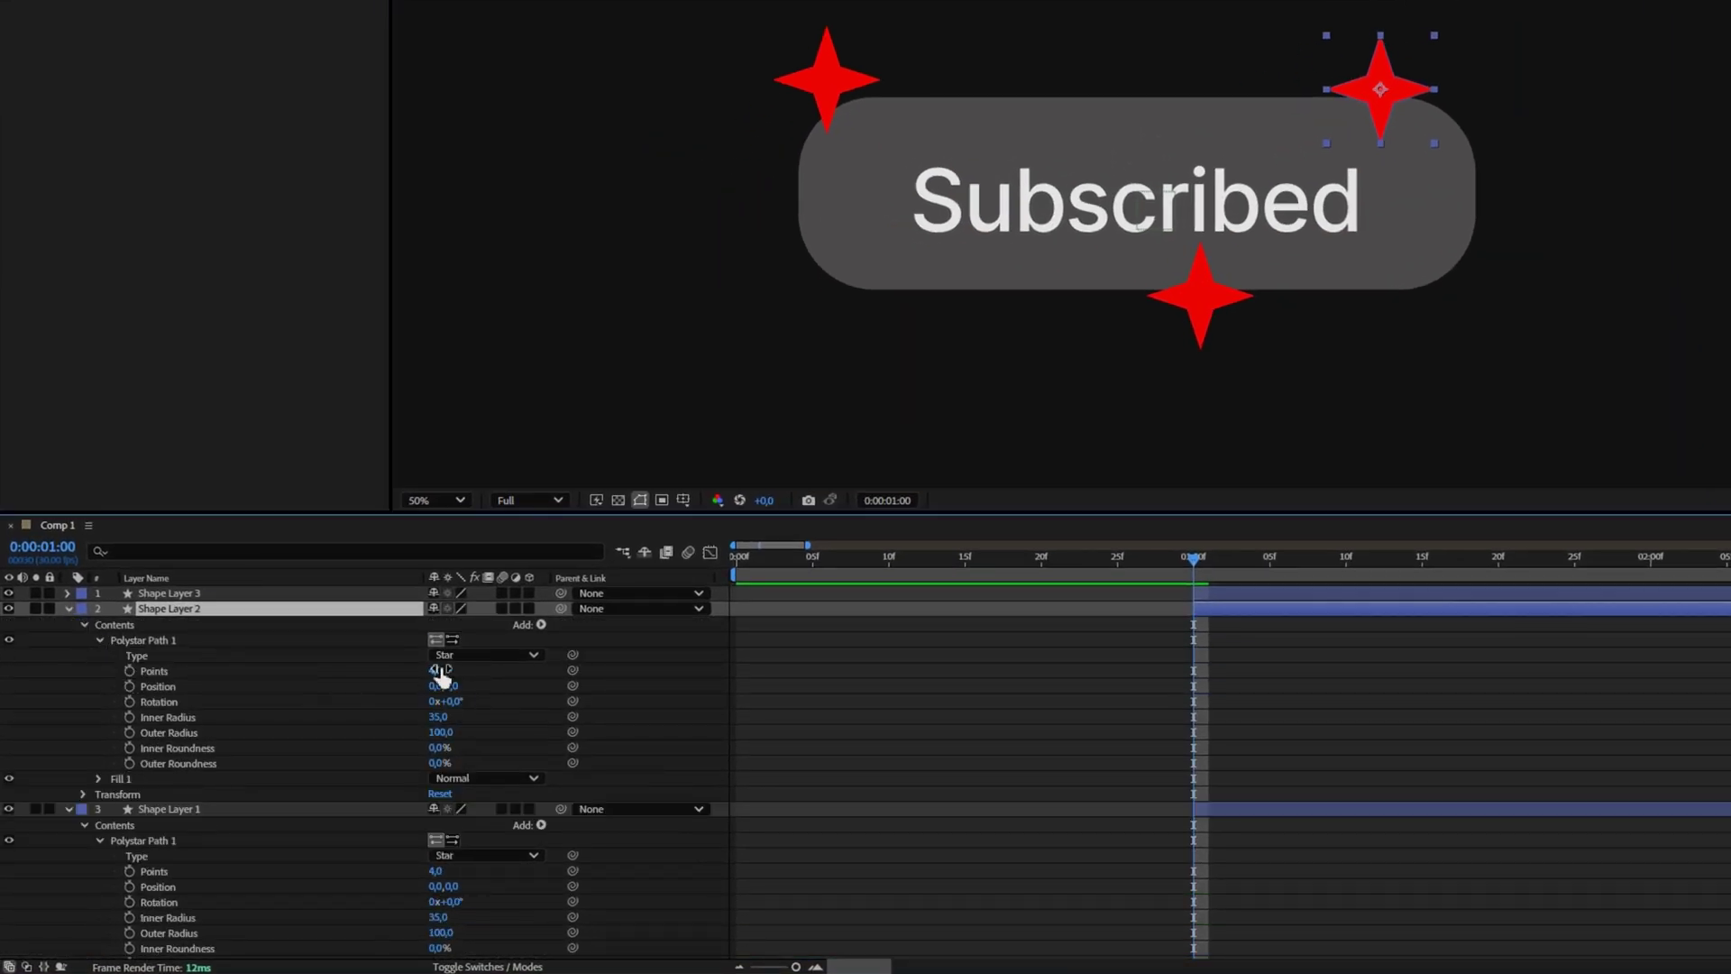
{"action": "left_click", "coordinate": [440, 670]}
{"action": "key", "text": "Down"}
{"action": "left_click_drag", "start_coordinate": [439, 717], "coordinate": [440, 716]}
{"action": "left_click", "coordinate": [67, 608]}
Make the top-left star six-pointed with an inner radius of 32.6
{"action": "left_click", "coordinate": [180, 623]}
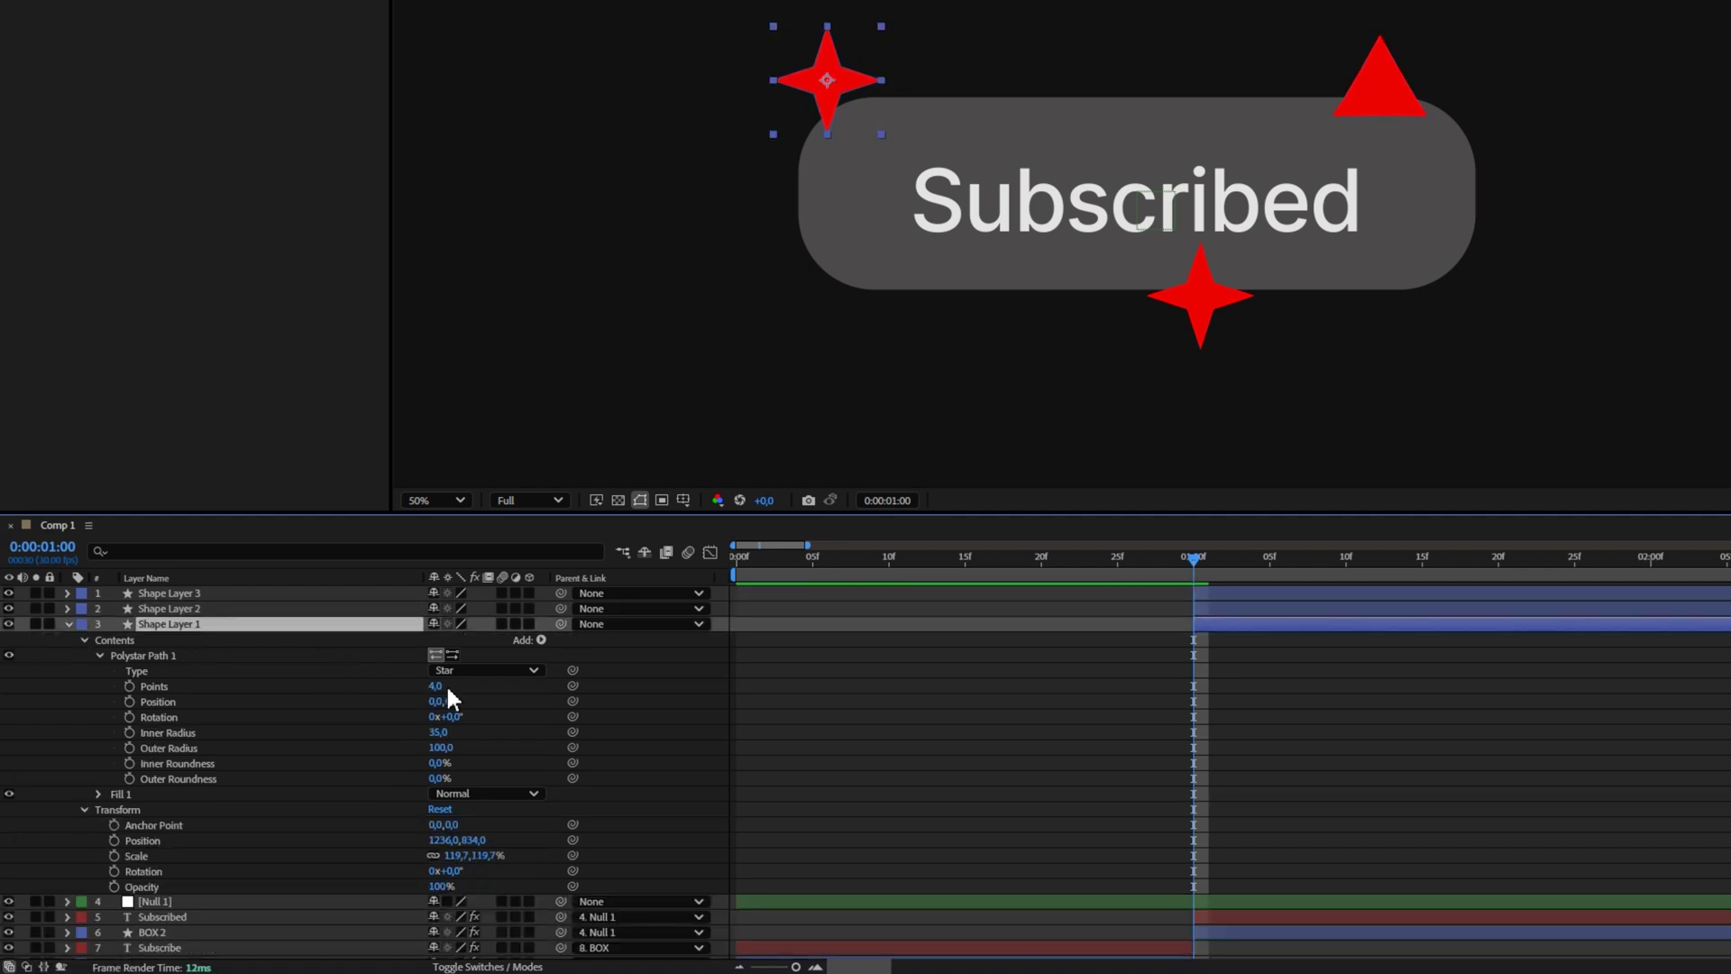
{"action": "key", "text": "Up"}
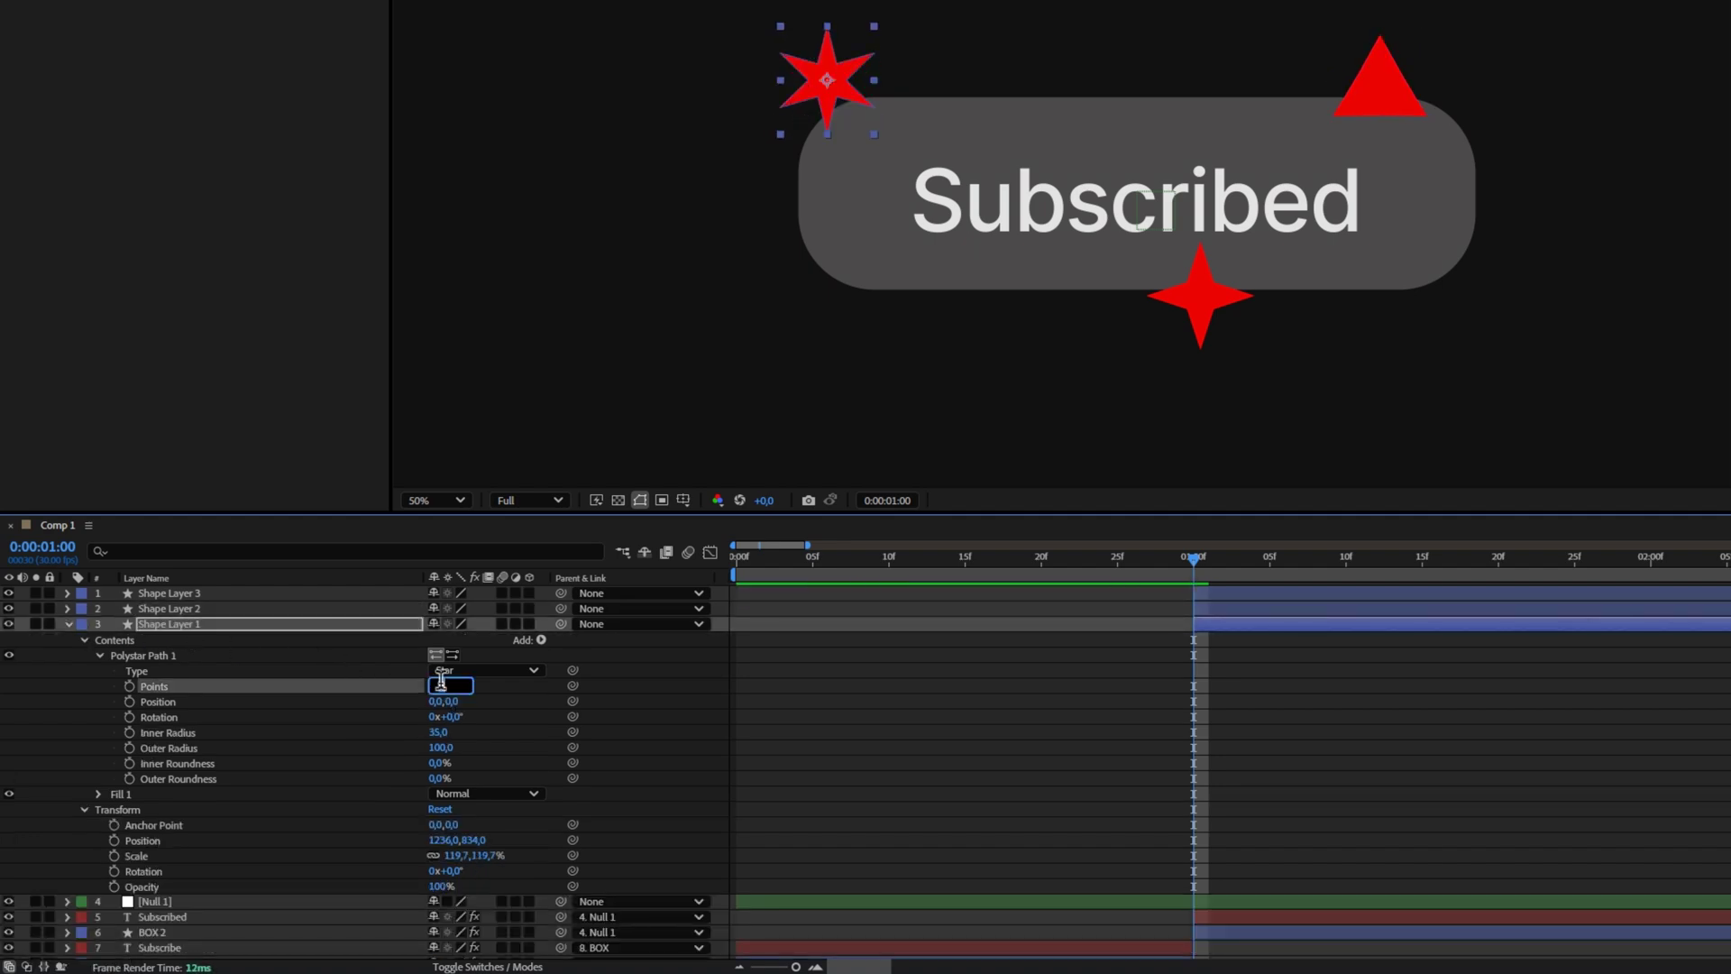
{"action": "key", "text": "Up"}
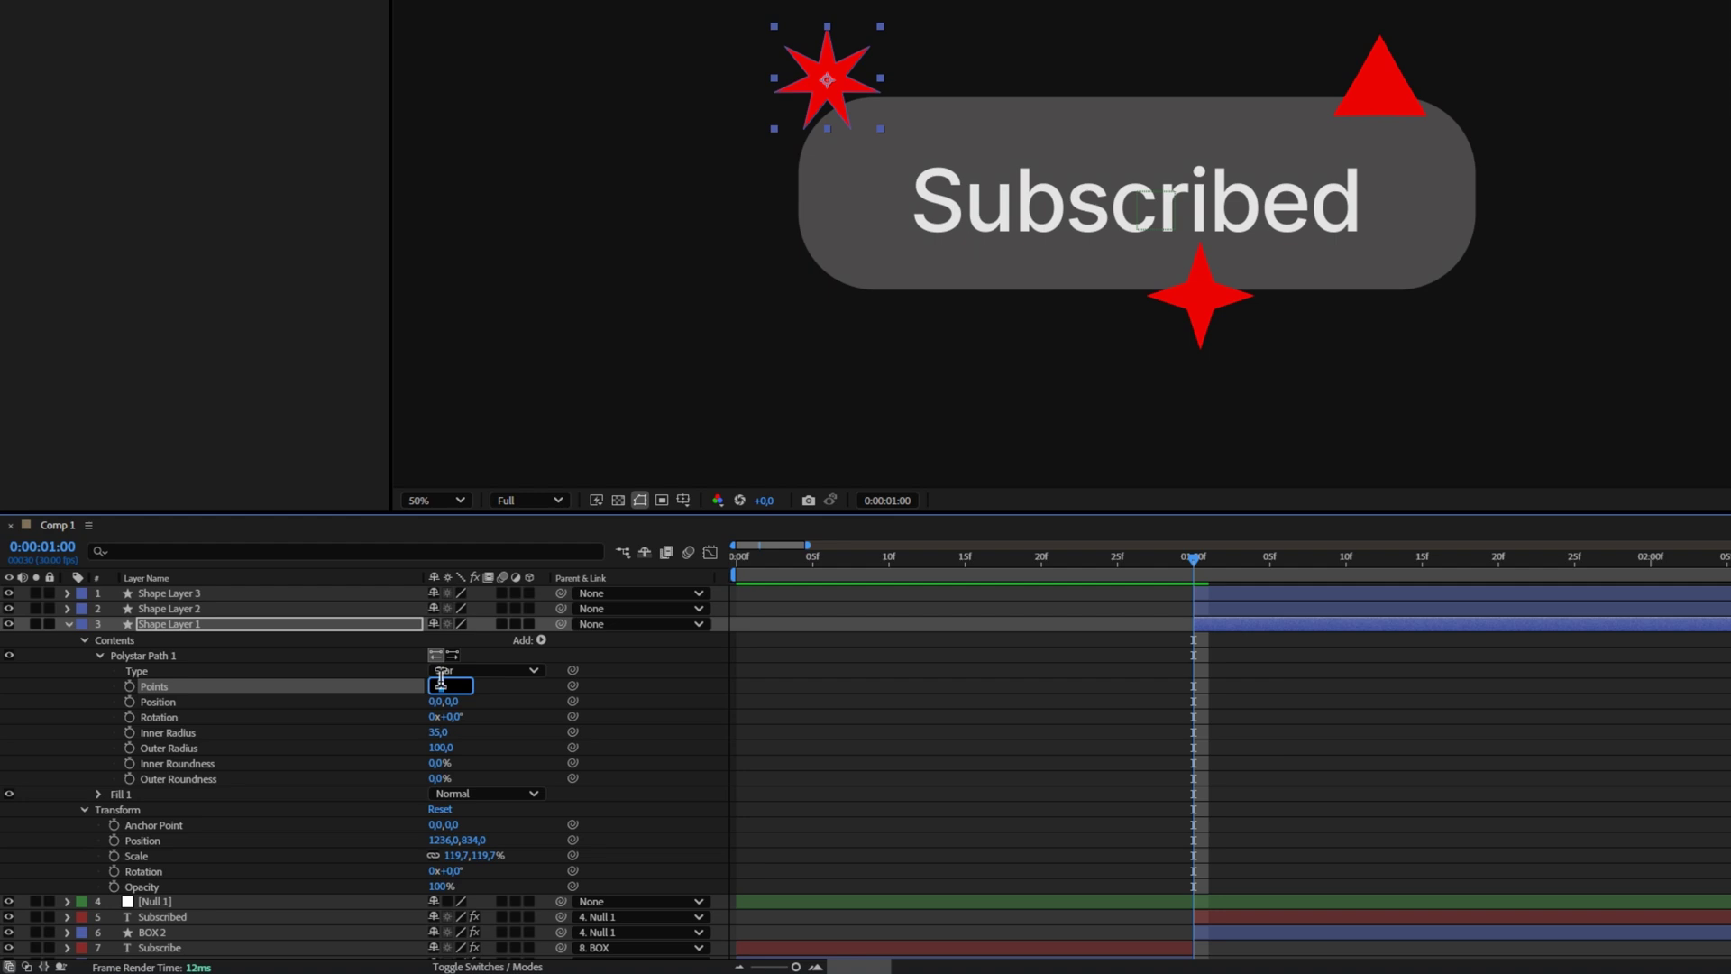
{"action": "key", "text": "Down"}
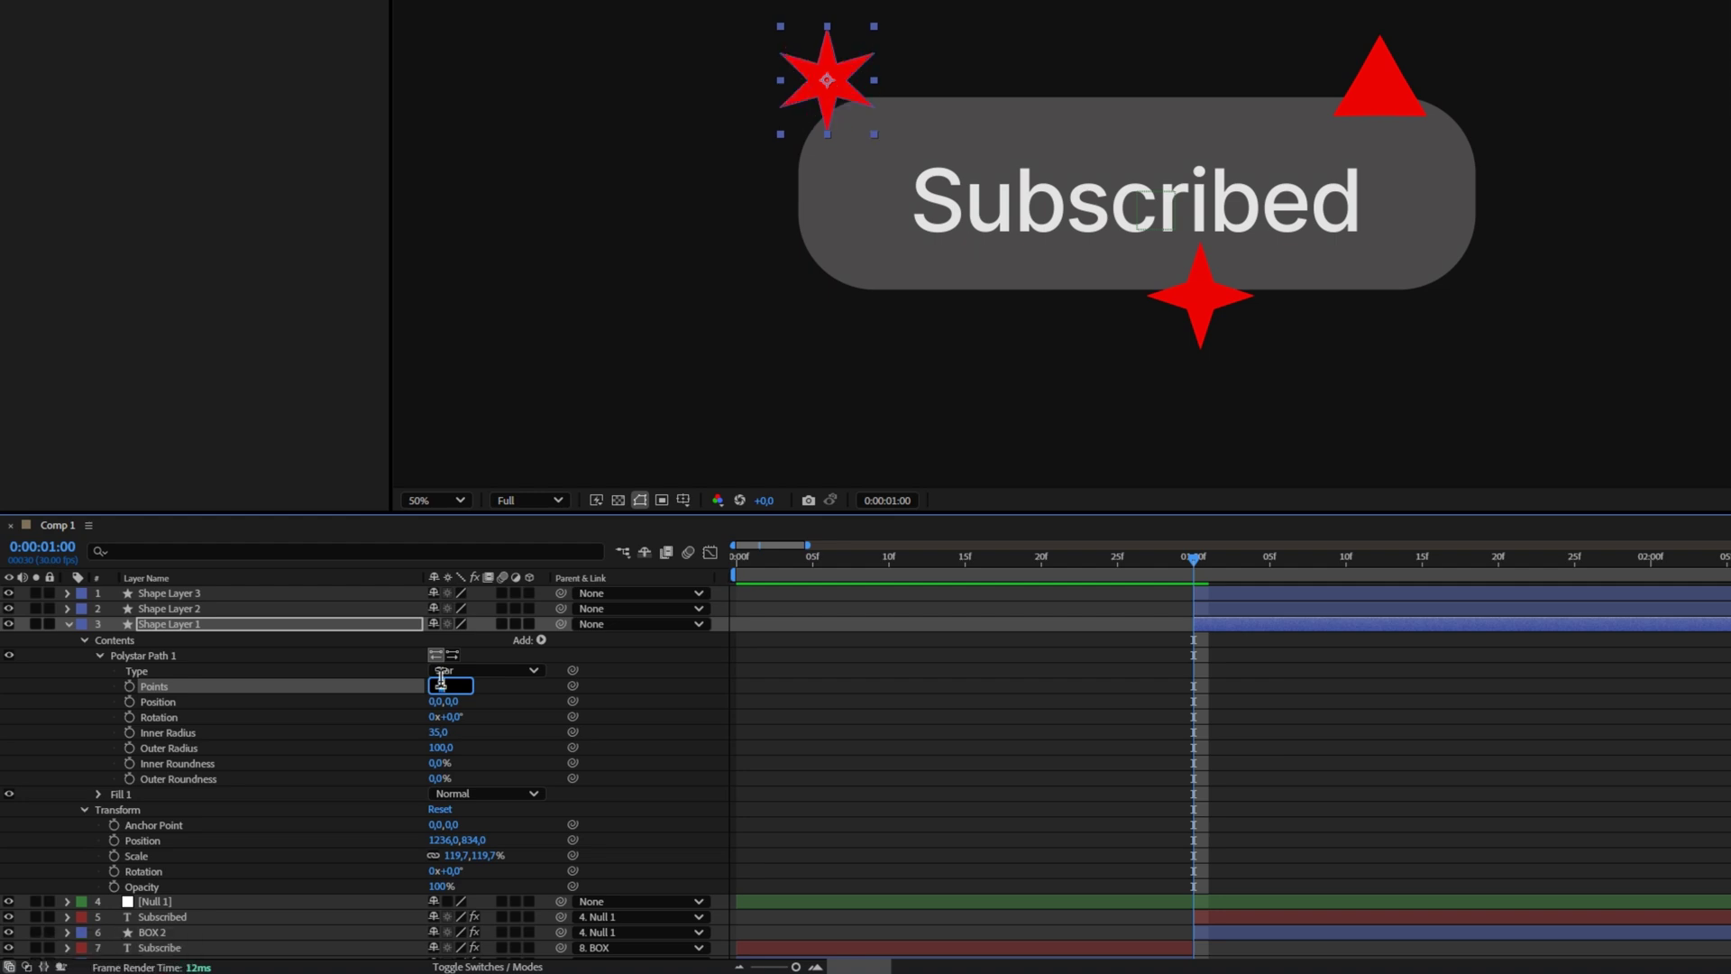
{"action": "left_click", "coordinate": [635, 700]}
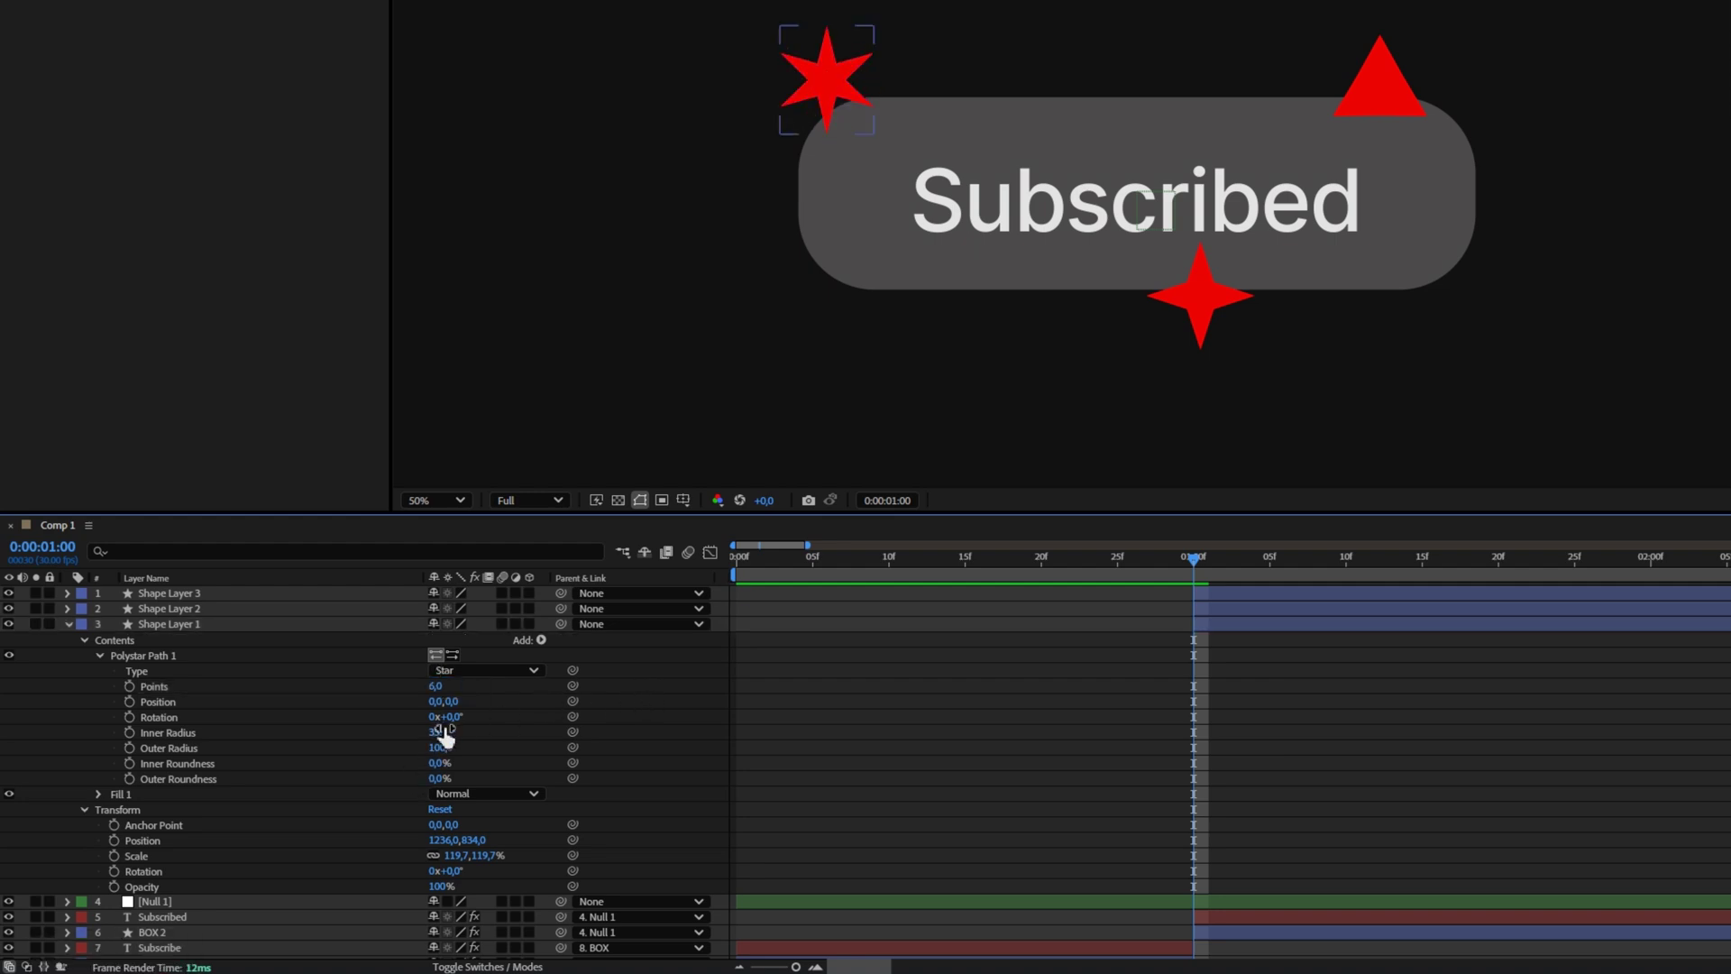
{"action": "left_click_drag", "start_coordinate": [442, 732], "coordinate": [422, 726]}
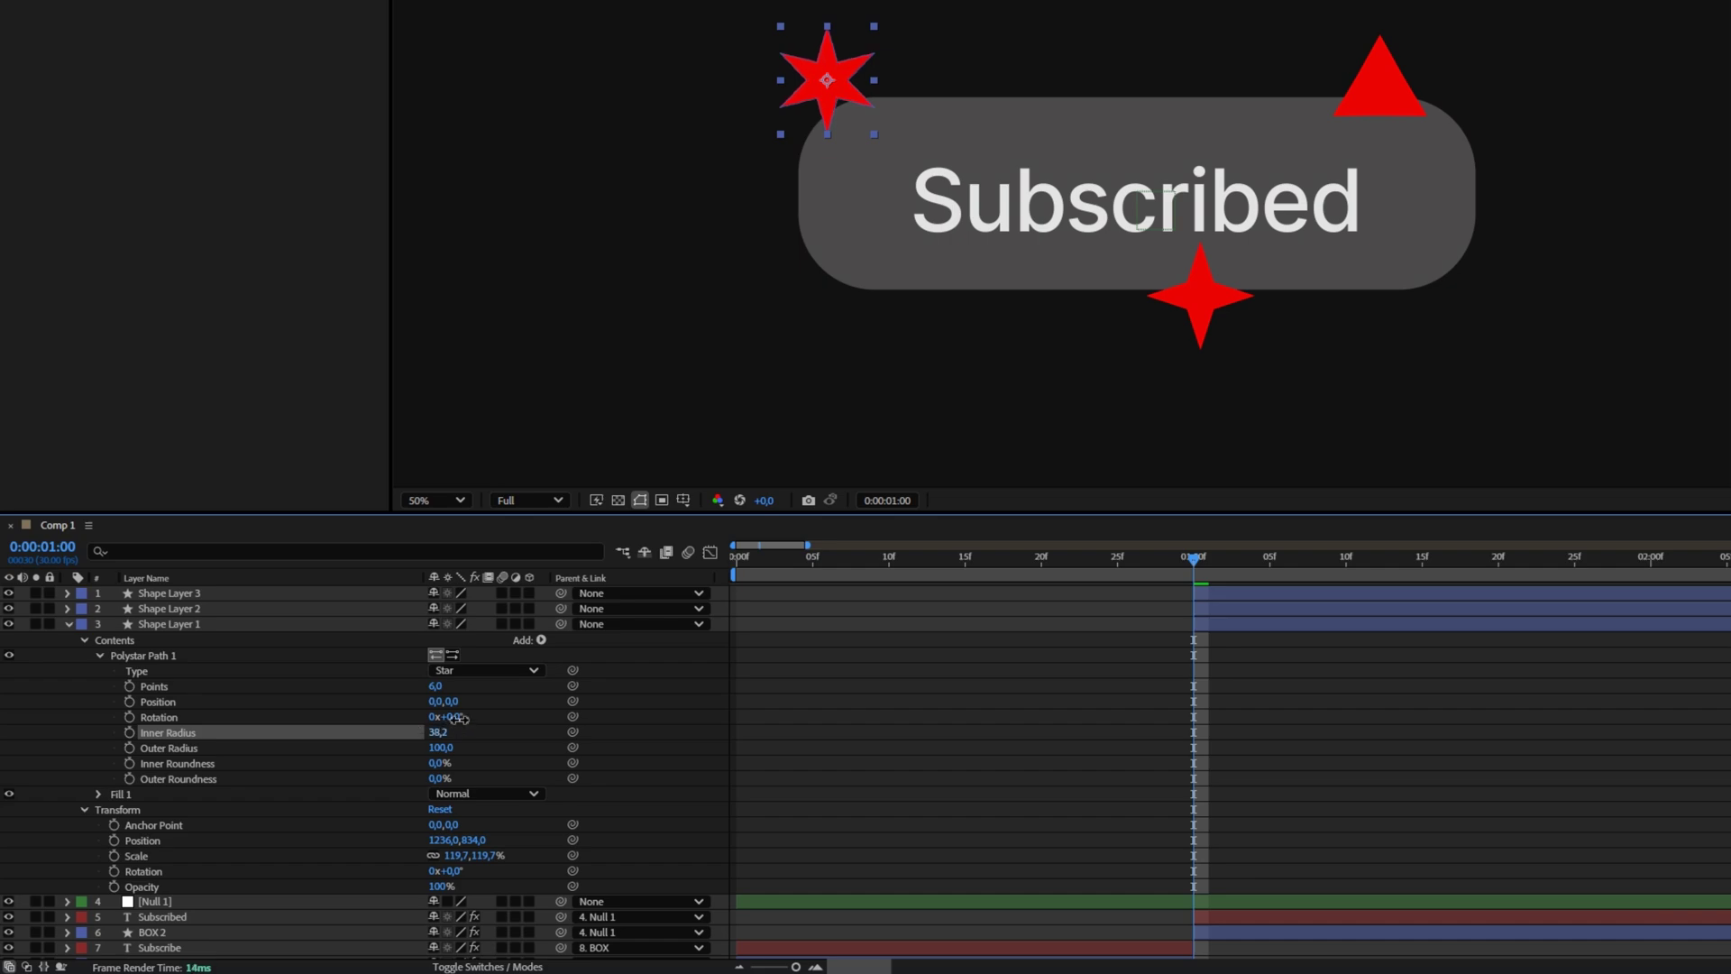
{"action": "left_click", "coordinate": [552, 717]}
Create a red-filled ellipse shape layer and place an enlarged circle above the button
{"action": "left_click", "coordinate": [68, 624]}
{"action": "left_click", "coordinate": [270, 793]}
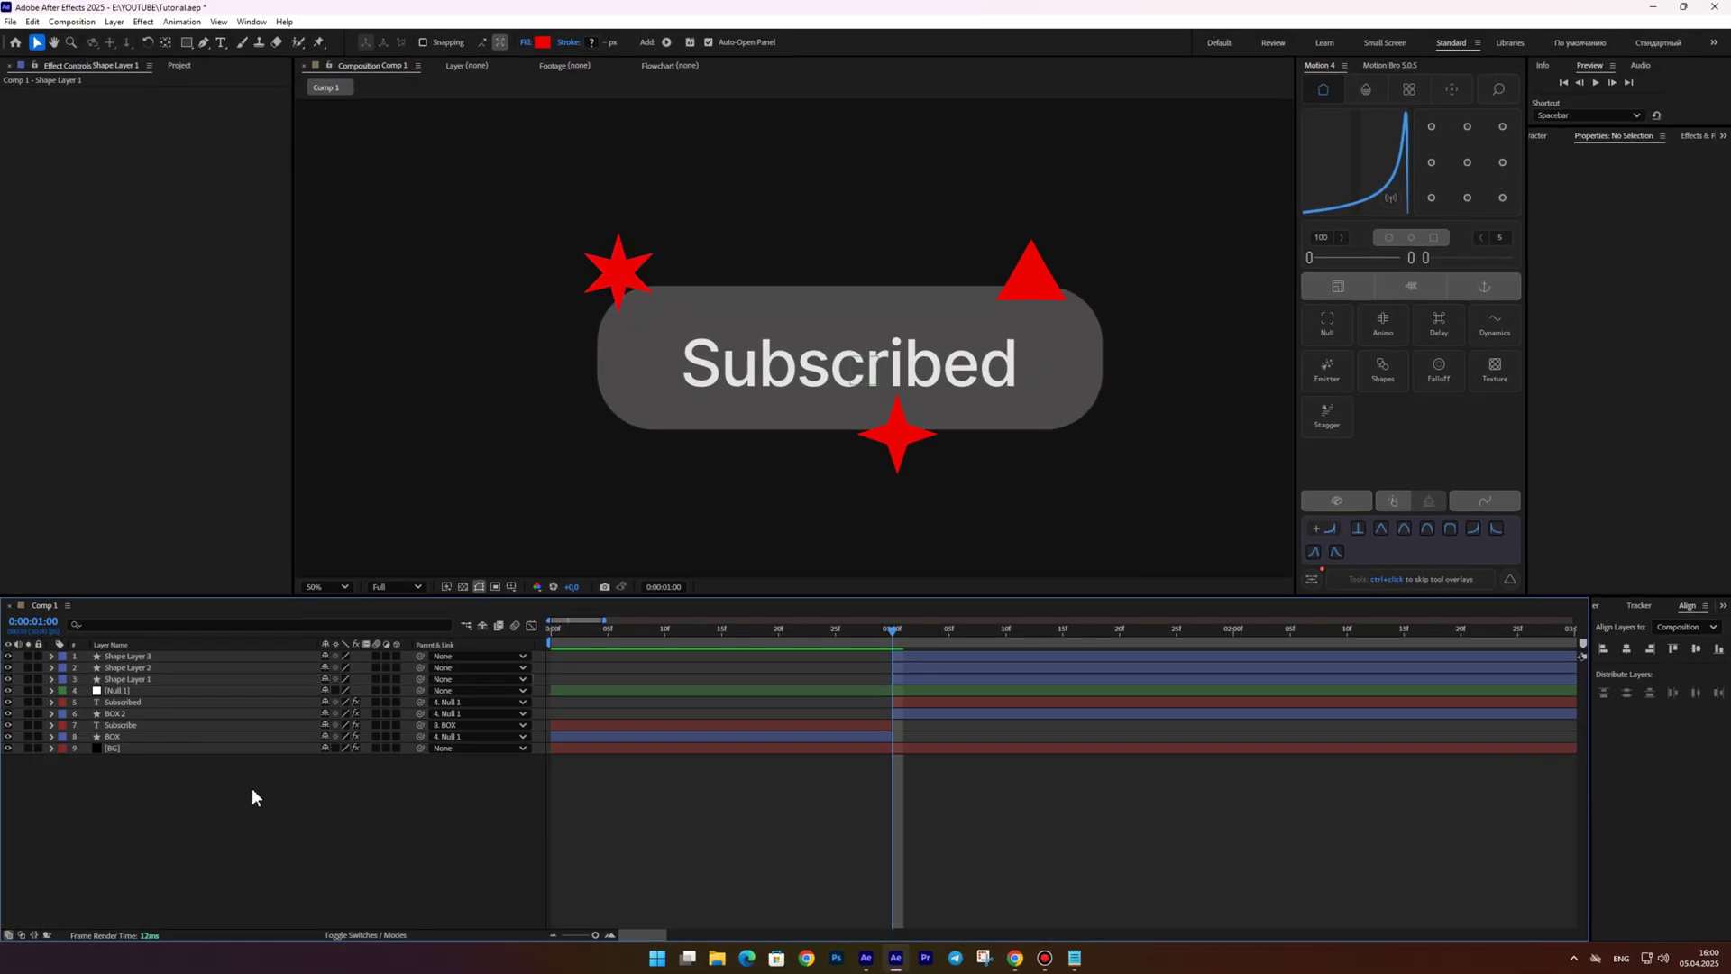
{"action": "right_click", "coordinate": [269, 795]}
{"action": "mouse_move", "coordinate": [316, 619]}
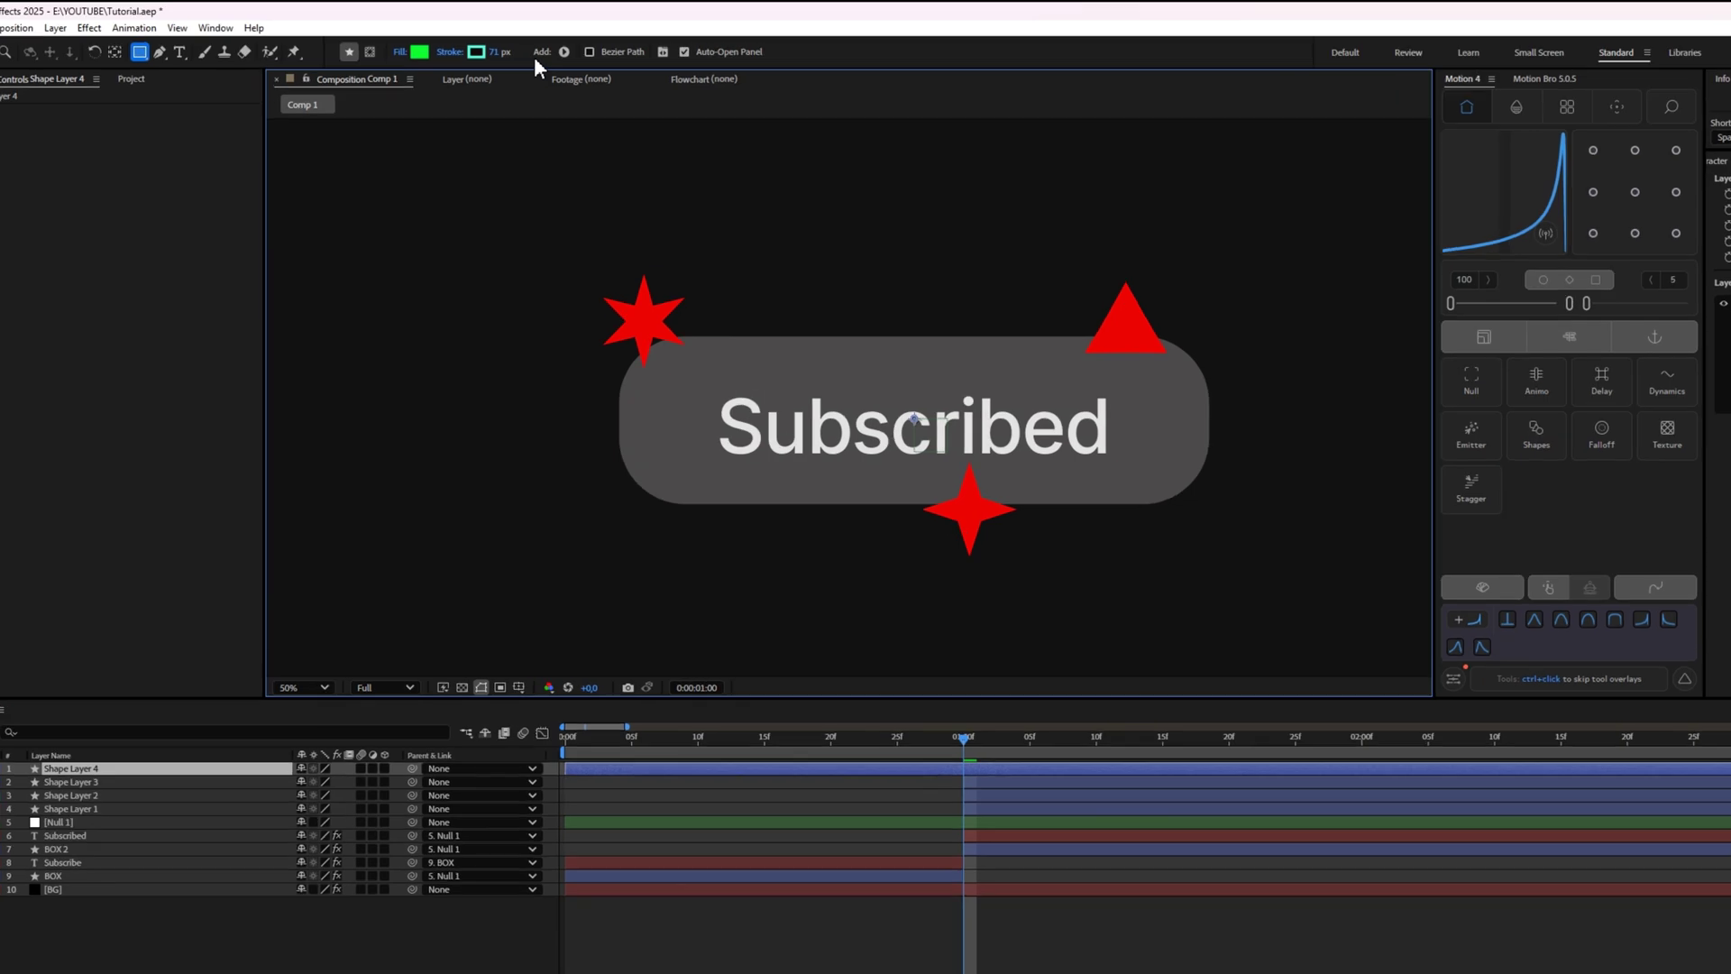
{"action": "left_click", "coordinate": [550, 42]}
{"action": "left_click", "coordinate": [595, 78]}
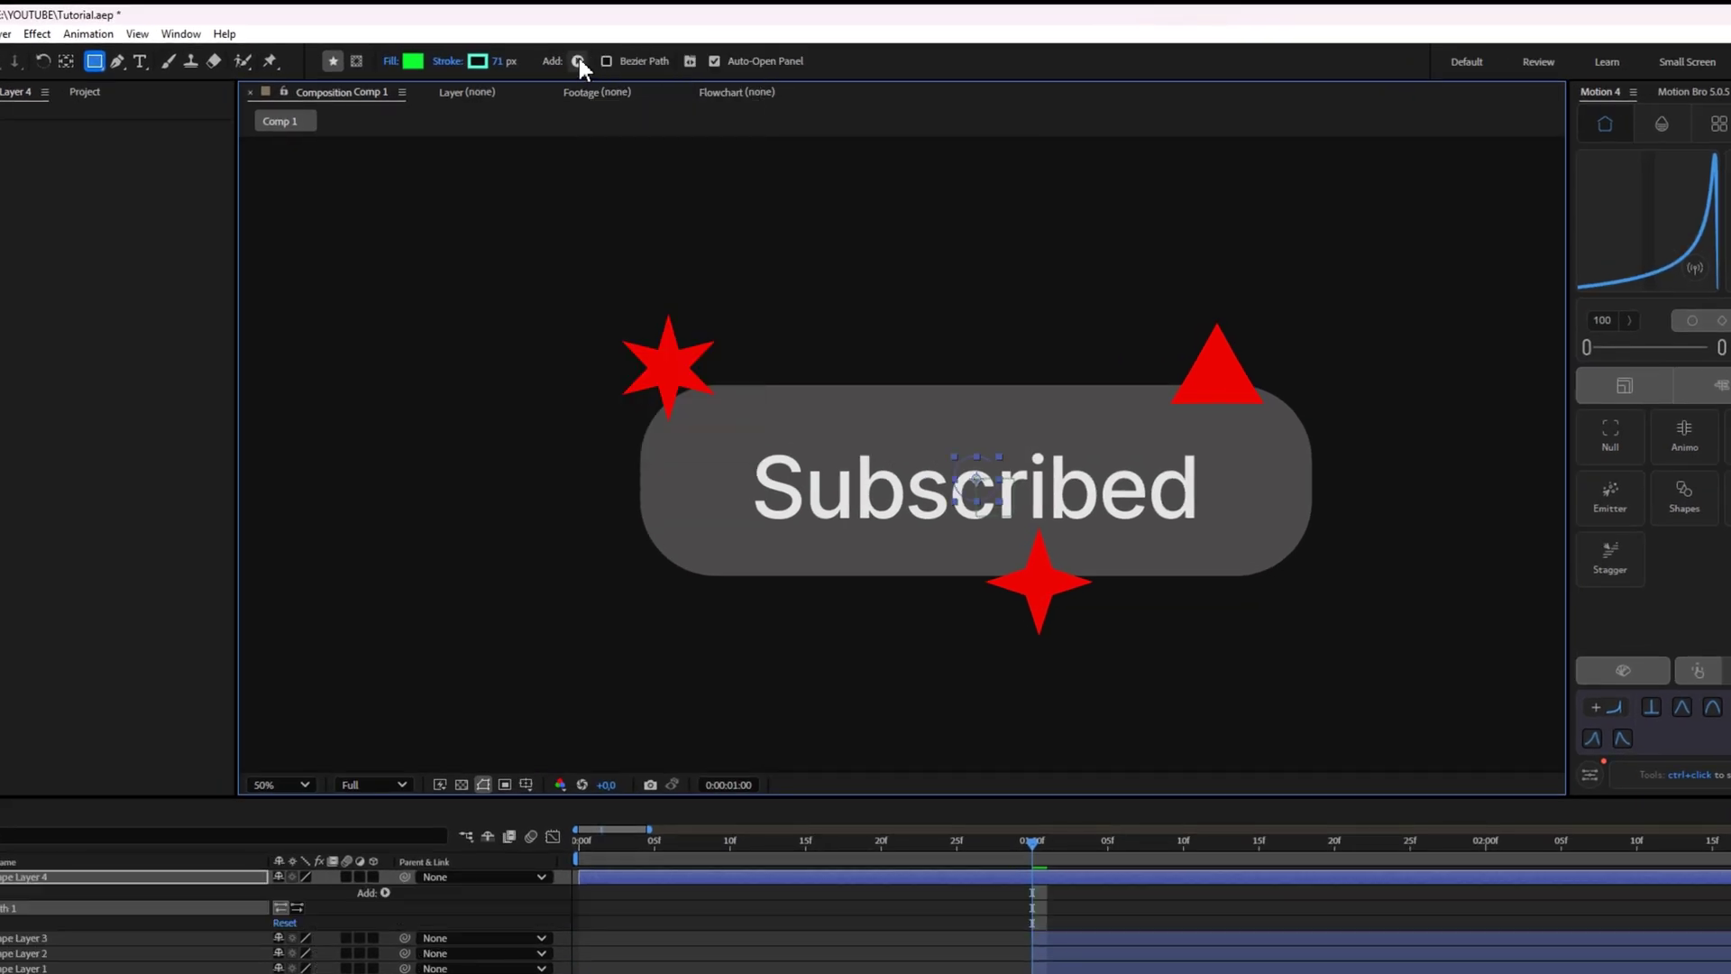
{"action": "left_click", "coordinate": [642, 179]}
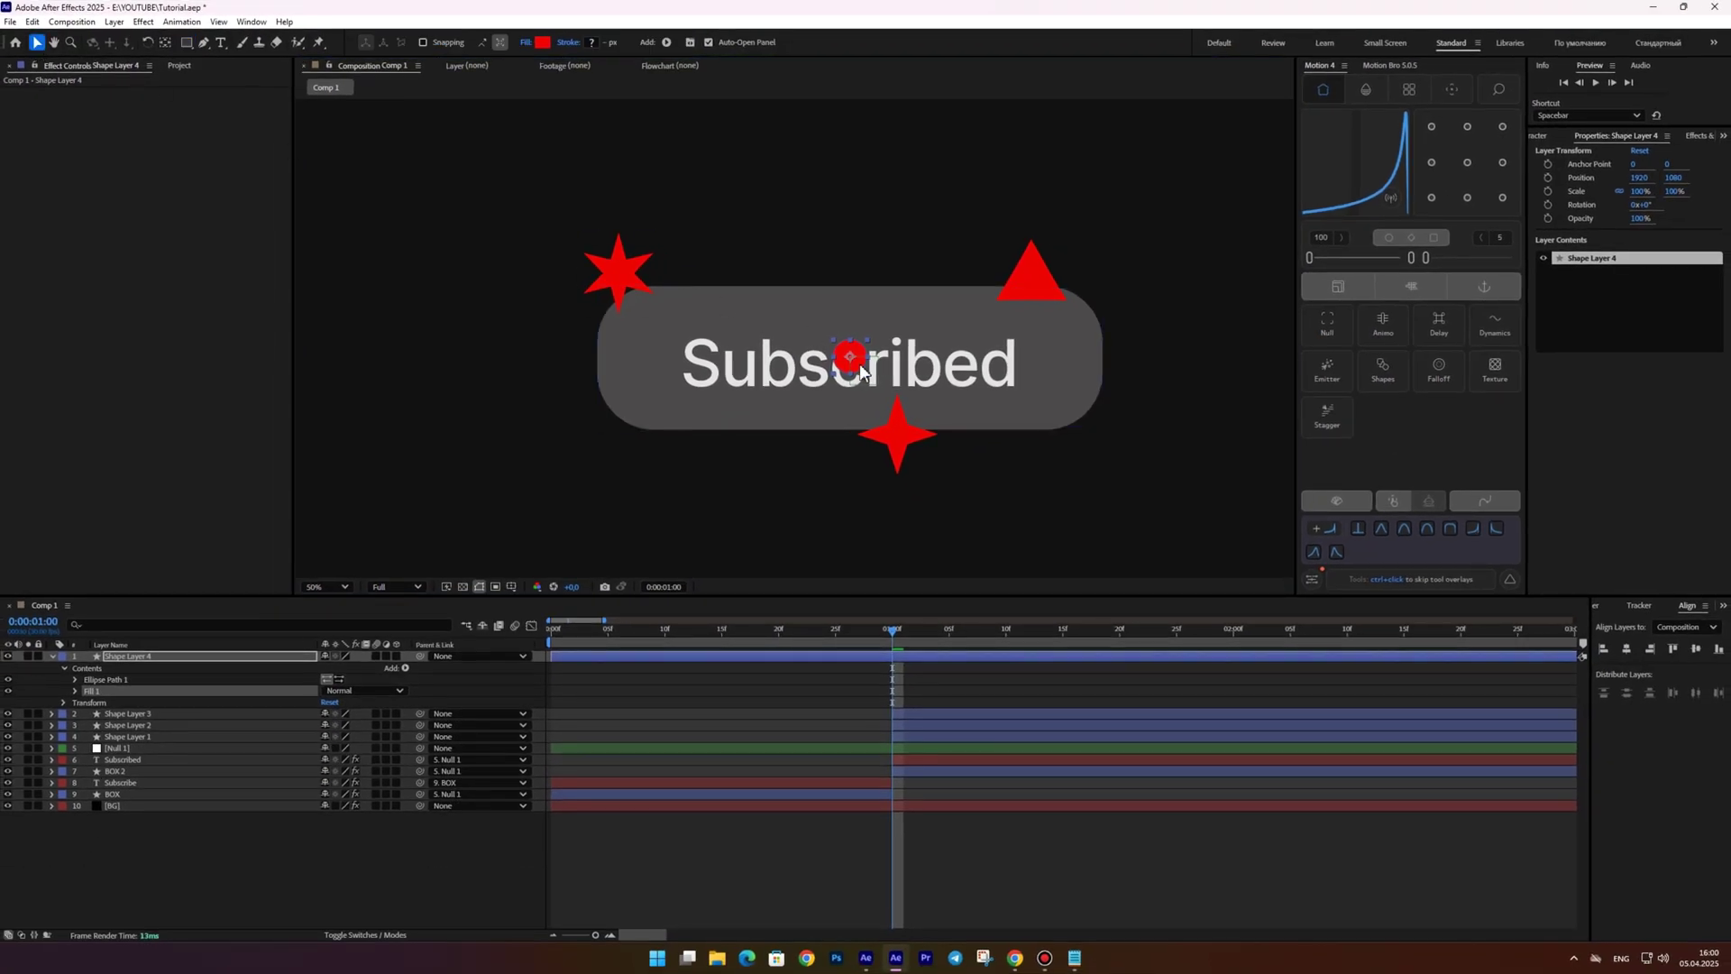
{"action": "left_click_drag", "start_coordinate": [856, 363], "coordinate": [835, 285]}
{"action": "left_click", "coordinate": [854, 665]}
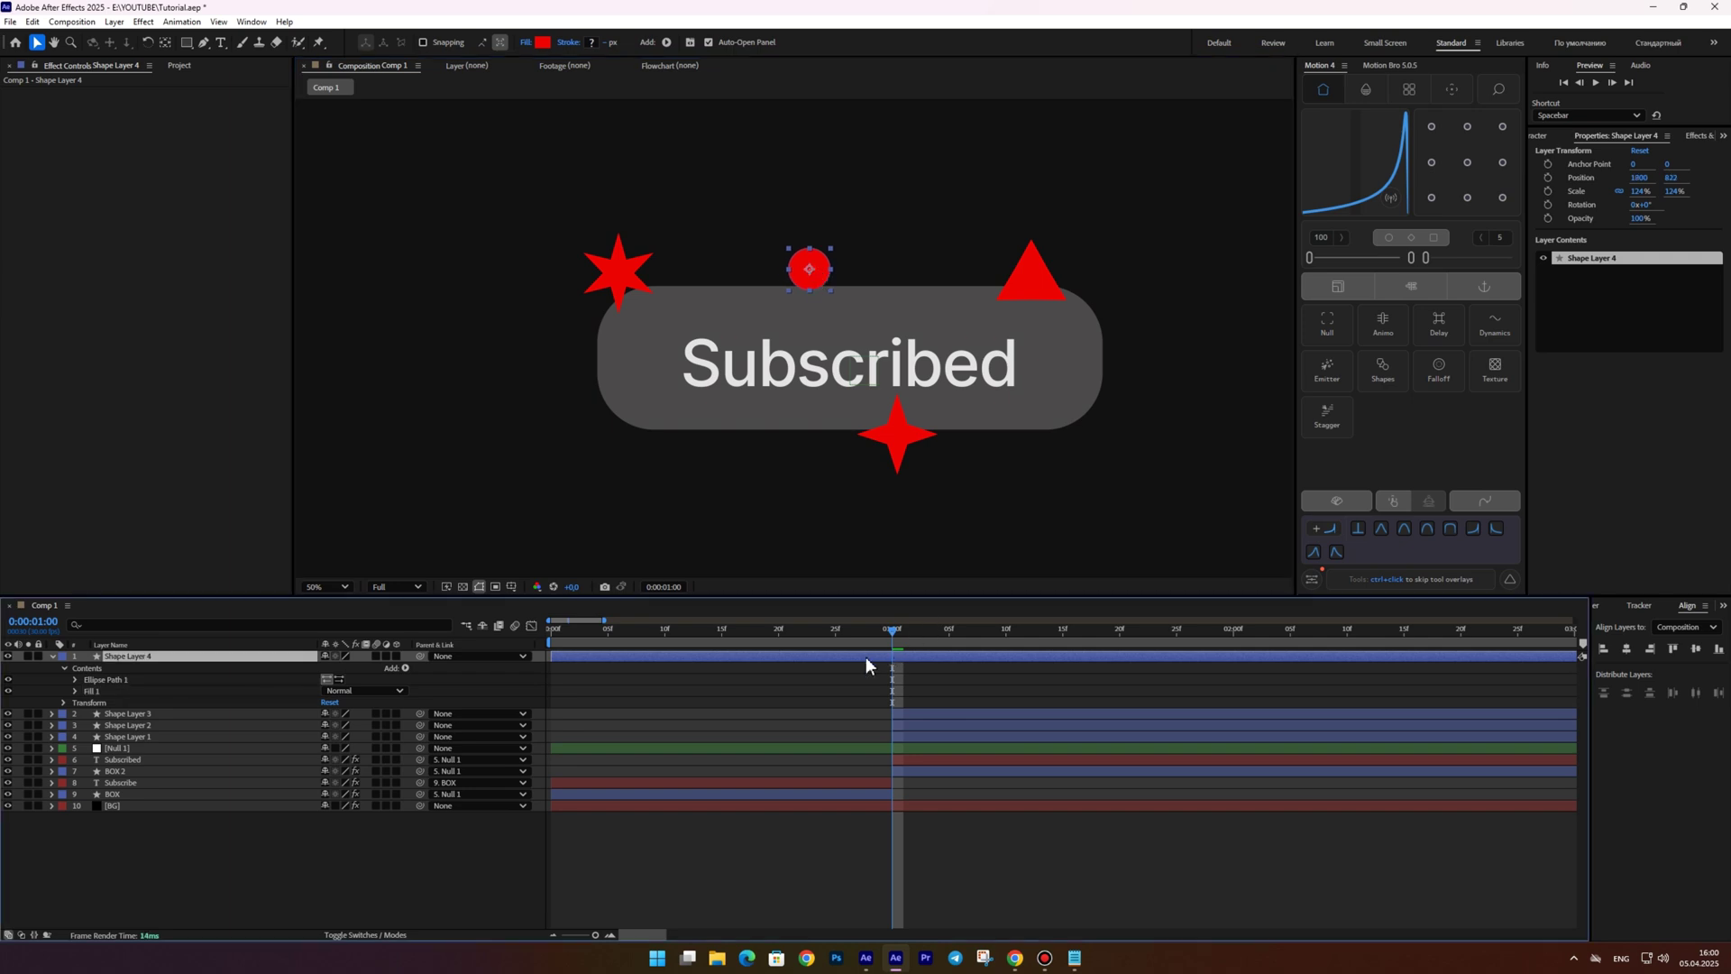
Duplicate the circle twice for the button's lower-left and lower-right corners
{"action": "key", "text": "ctrl+d"}
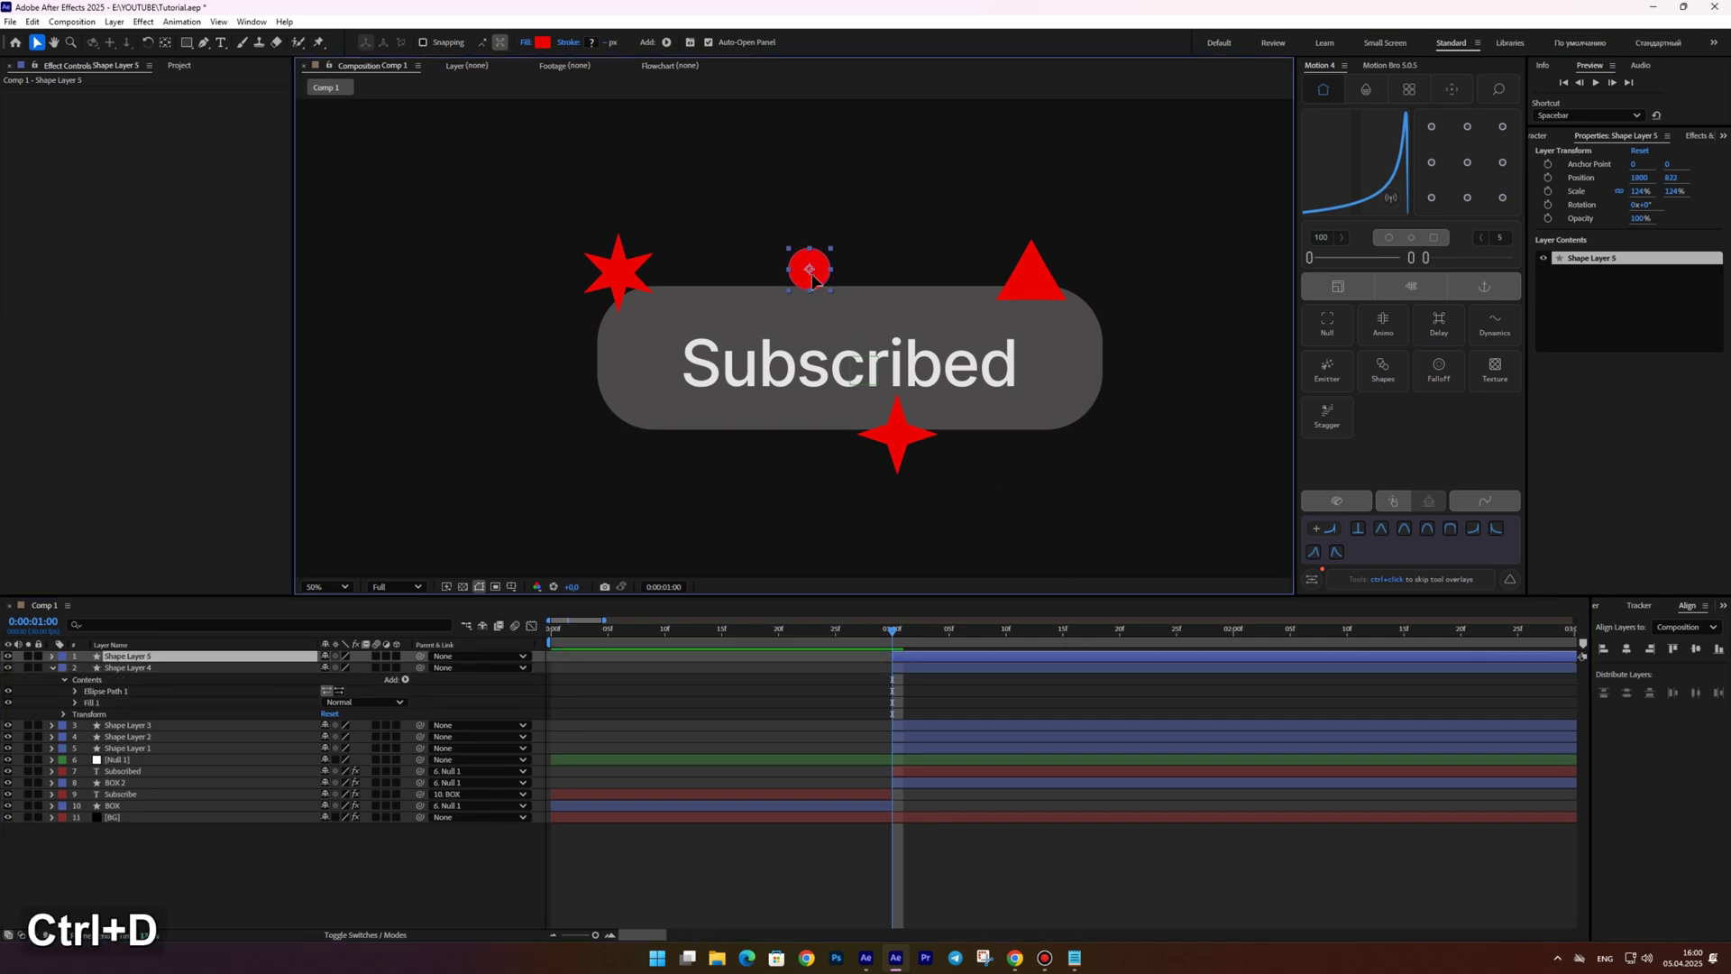
{"action": "left_click_drag", "start_coordinate": [814, 273], "coordinate": [1057, 422]}
{"action": "key", "text": "ctrl+d"}
{"action": "left_click_drag", "start_coordinate": [901, 436], "coordinate": [893, 437]}
Start Position and Rotation keyframes at 1 s on the three star layers
{"action": "left_click", "coordinate": [50, 679]}
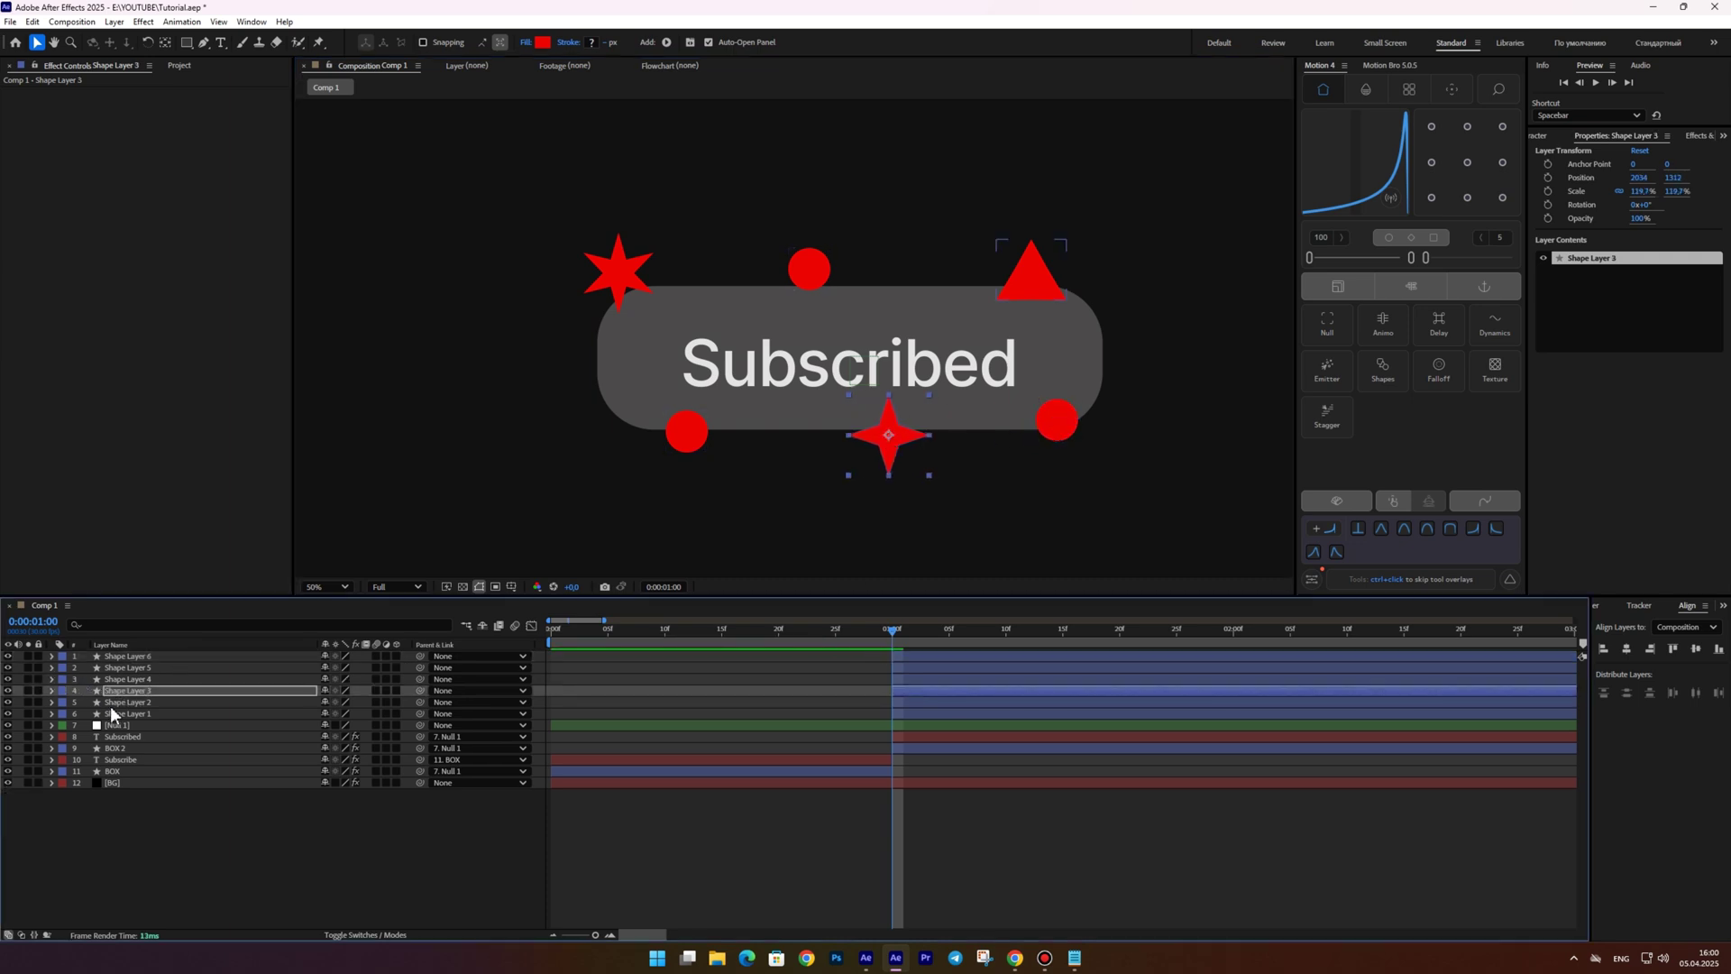
{"action": "left_click", "coordinate": [118, 712]}
{"action": "left_click", "coordinate": [123, 656], "text": "shift"}
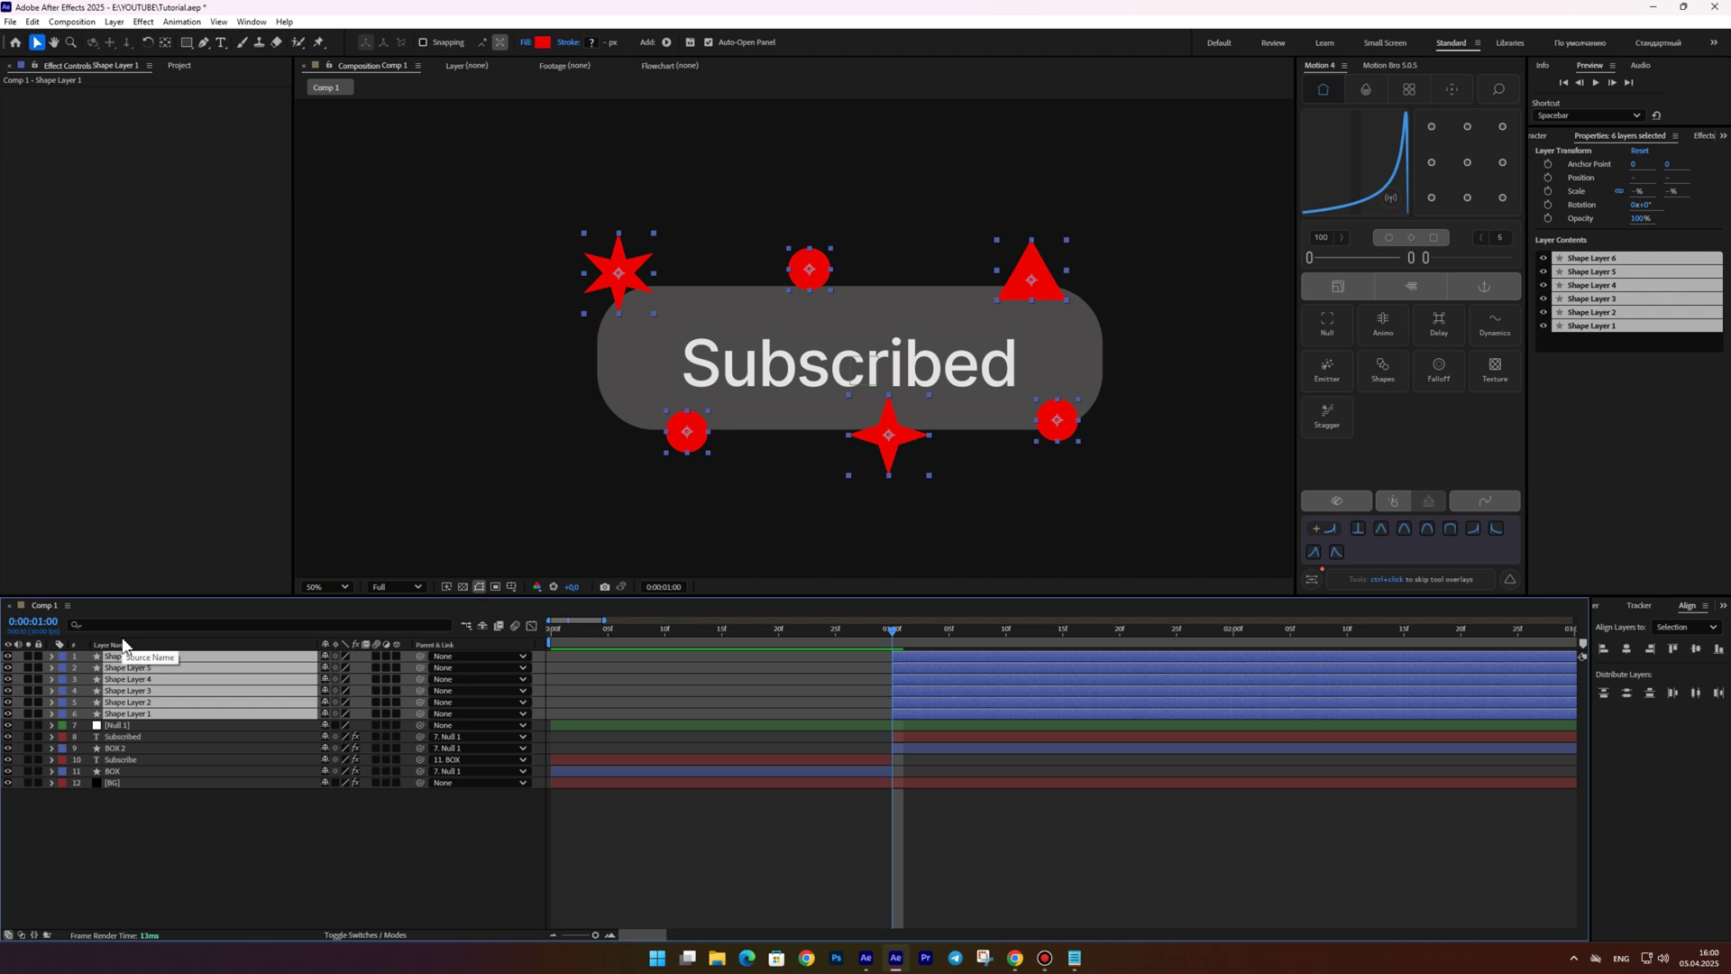
{"action": "key", "text": "p"}
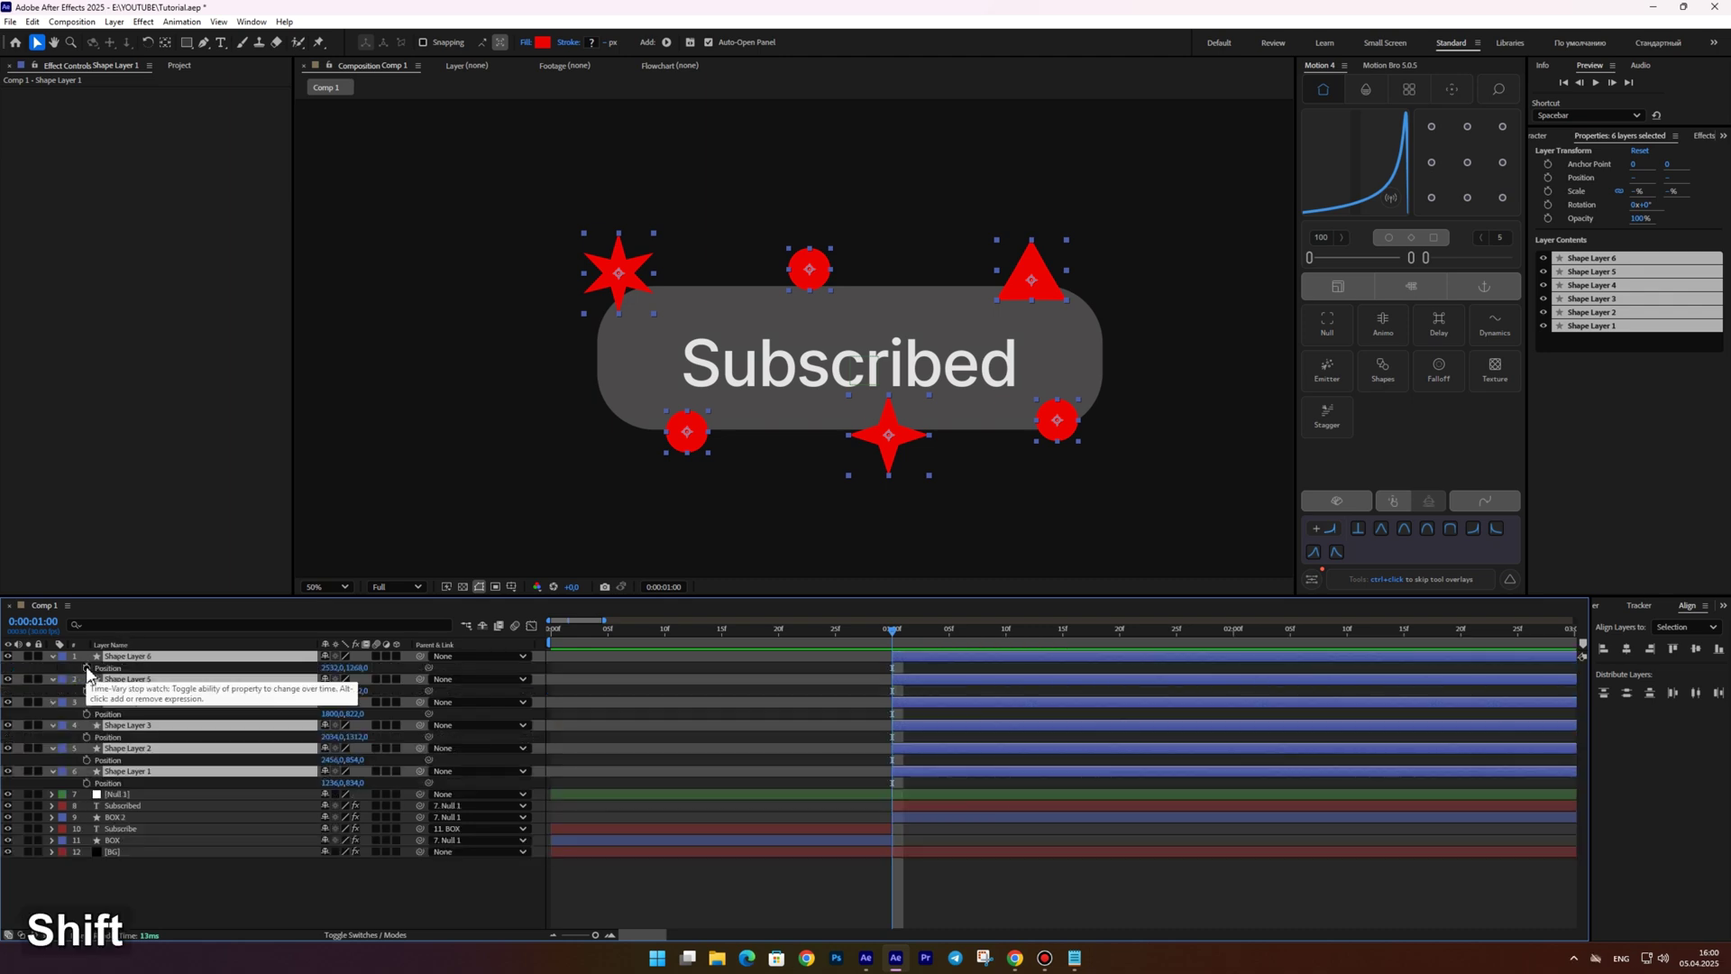
{"action": "key", "text": "shift+r"}
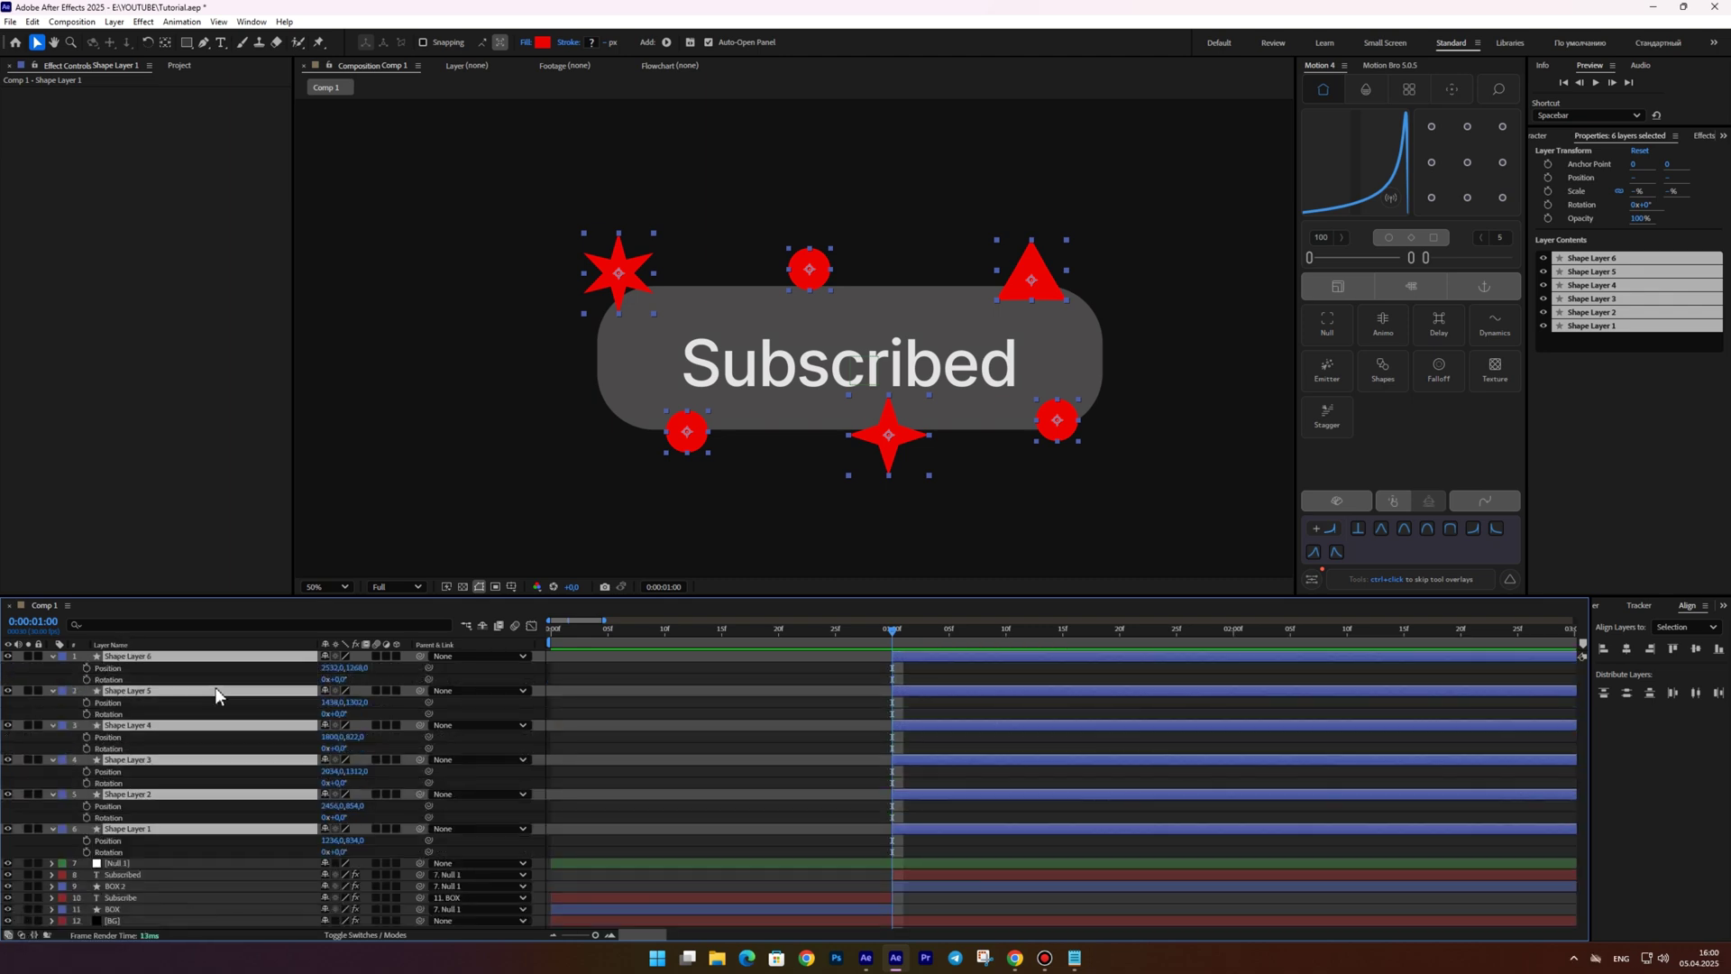
{"action": "left_click", "coordinate": [694, 729]}
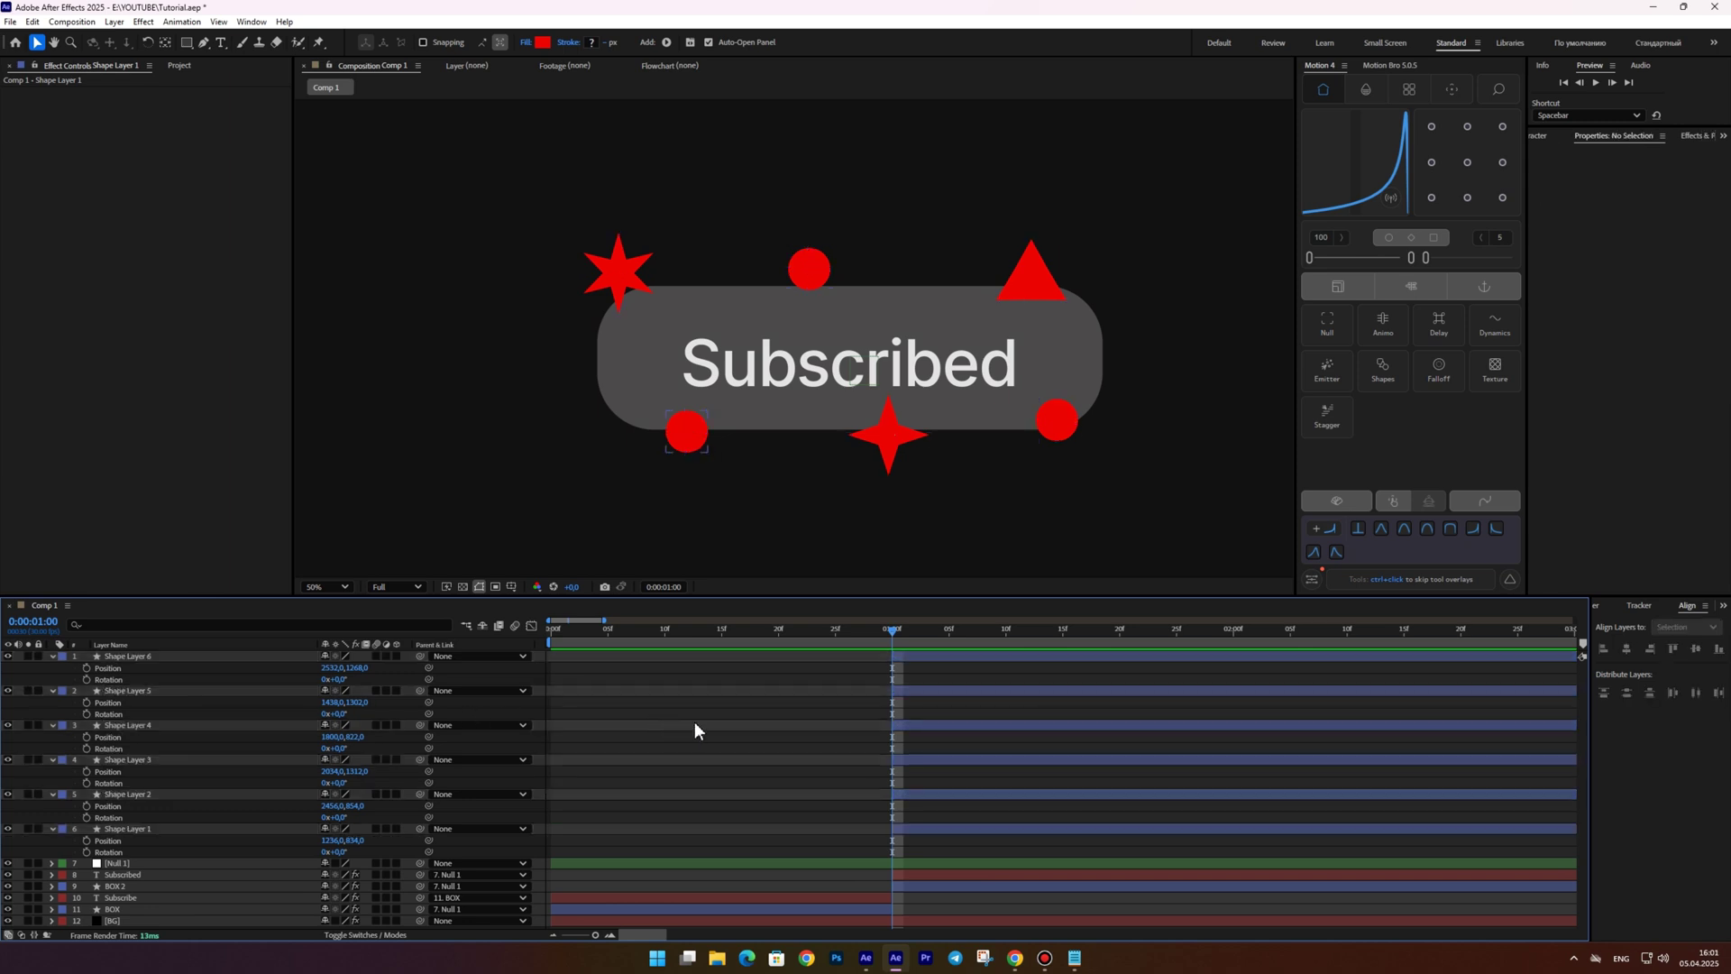
{"action": "left_click", "coordinate": [941, 829]}
{"action": "left_click", "coordinate": [924, 761], "text": "shift"}
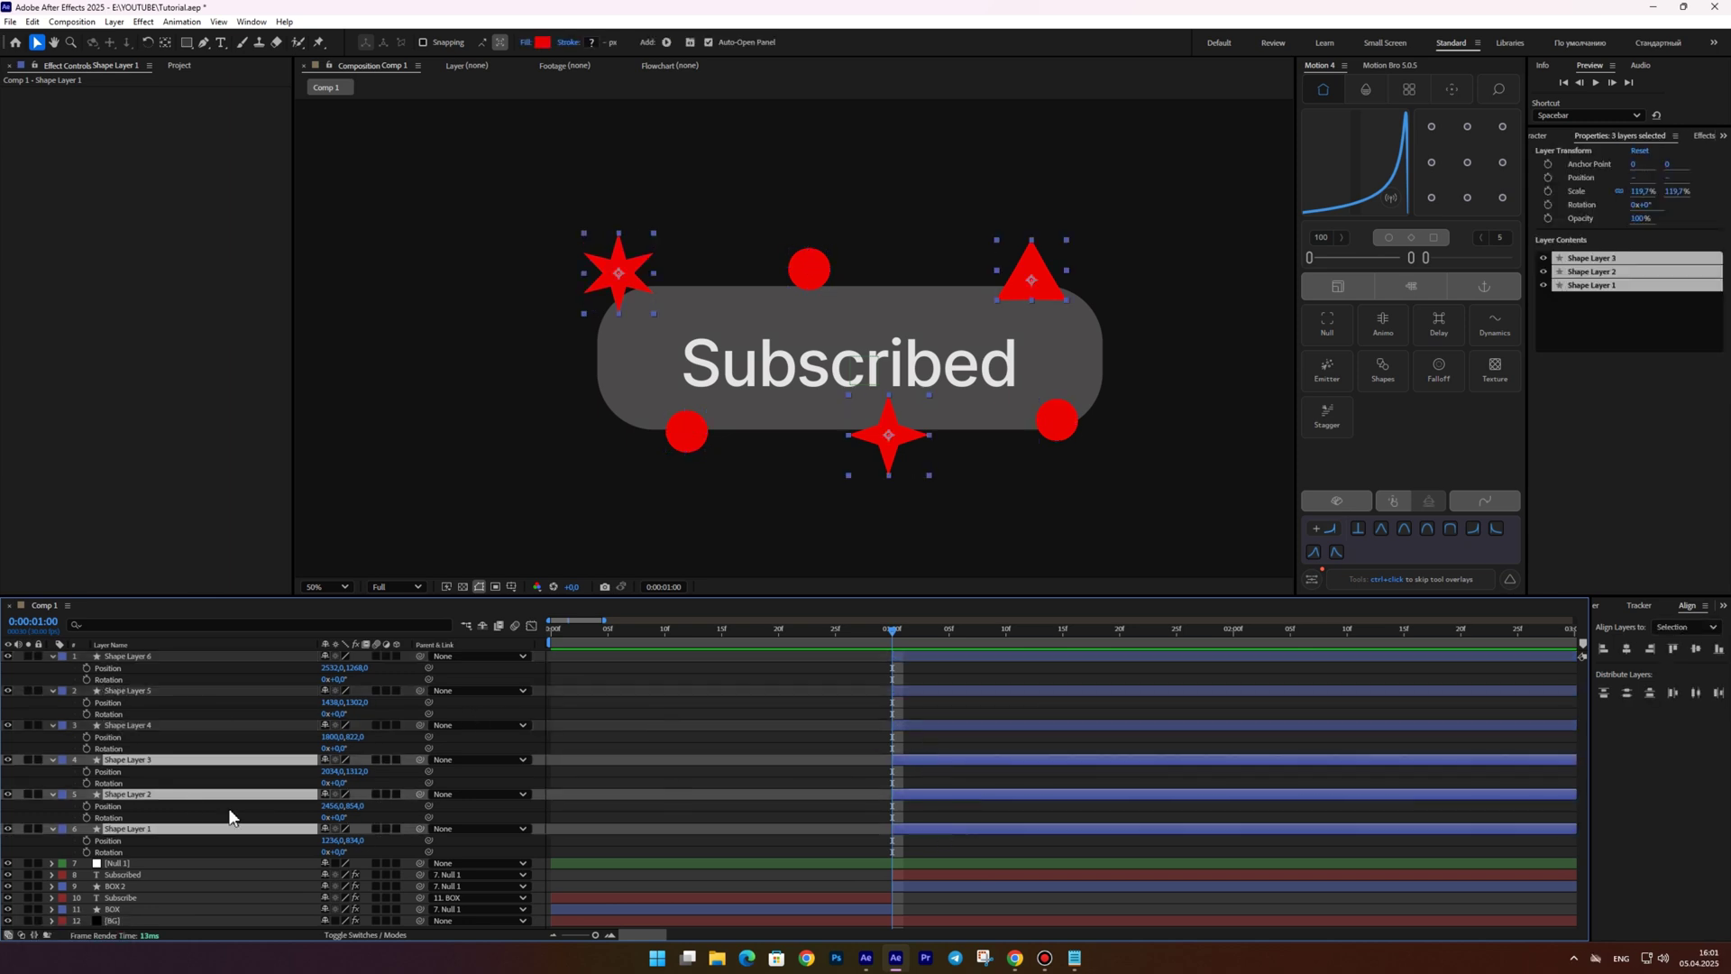
{"action": "left_click_drag", "start_coordinate": [86, 771], "coordinate": [84, 852]}
Start Position keyframes on circle Shape Layers 4–6
{"action": "left_click", "coordinate": [119, 726]}
{"action": "left_click", "coordinate": [127, 656], "text": "shift"}
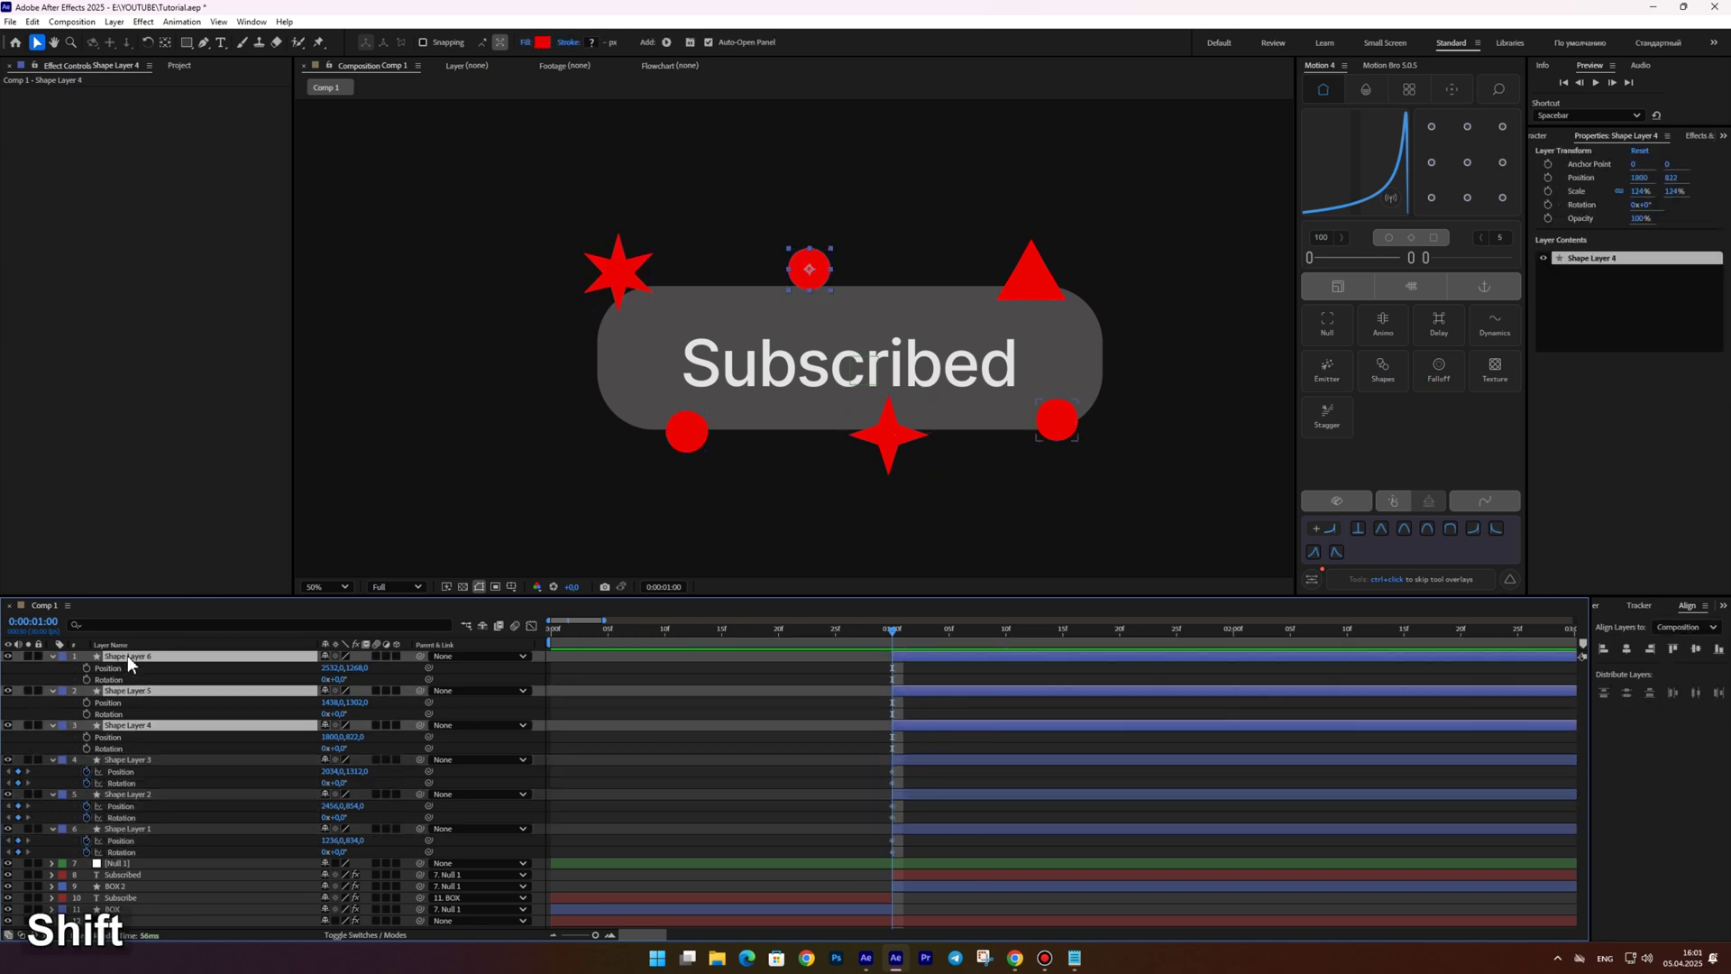
{"action": "key", "text": "p"}
{"action": "key", "text": "p"}
{"action": "left_click", "coordinate": [87, 668]}
{"action": "left_click", "coordinate": [703, 705]}
{"action": "scroll", "coordinate": [861, 728], "scroll_direction": "down", "scroll_amount": 3}
{"action": "scroll", "coordinate": [862, 721], "scroll_direction": "right", "scroll_amount": 2}
At 0:00:01:16, drag all six red shapes further outward from the button
{"action": "left_click", "coordinate": [758, 630]}
{"action": "left_click_drag", "start_coordinate": [757, 629], "coordinate": [793, 630]}
{"action": "scroll", "coordinate": [835, 451], "scroll_direction": "right", "scroll_amount": 1}
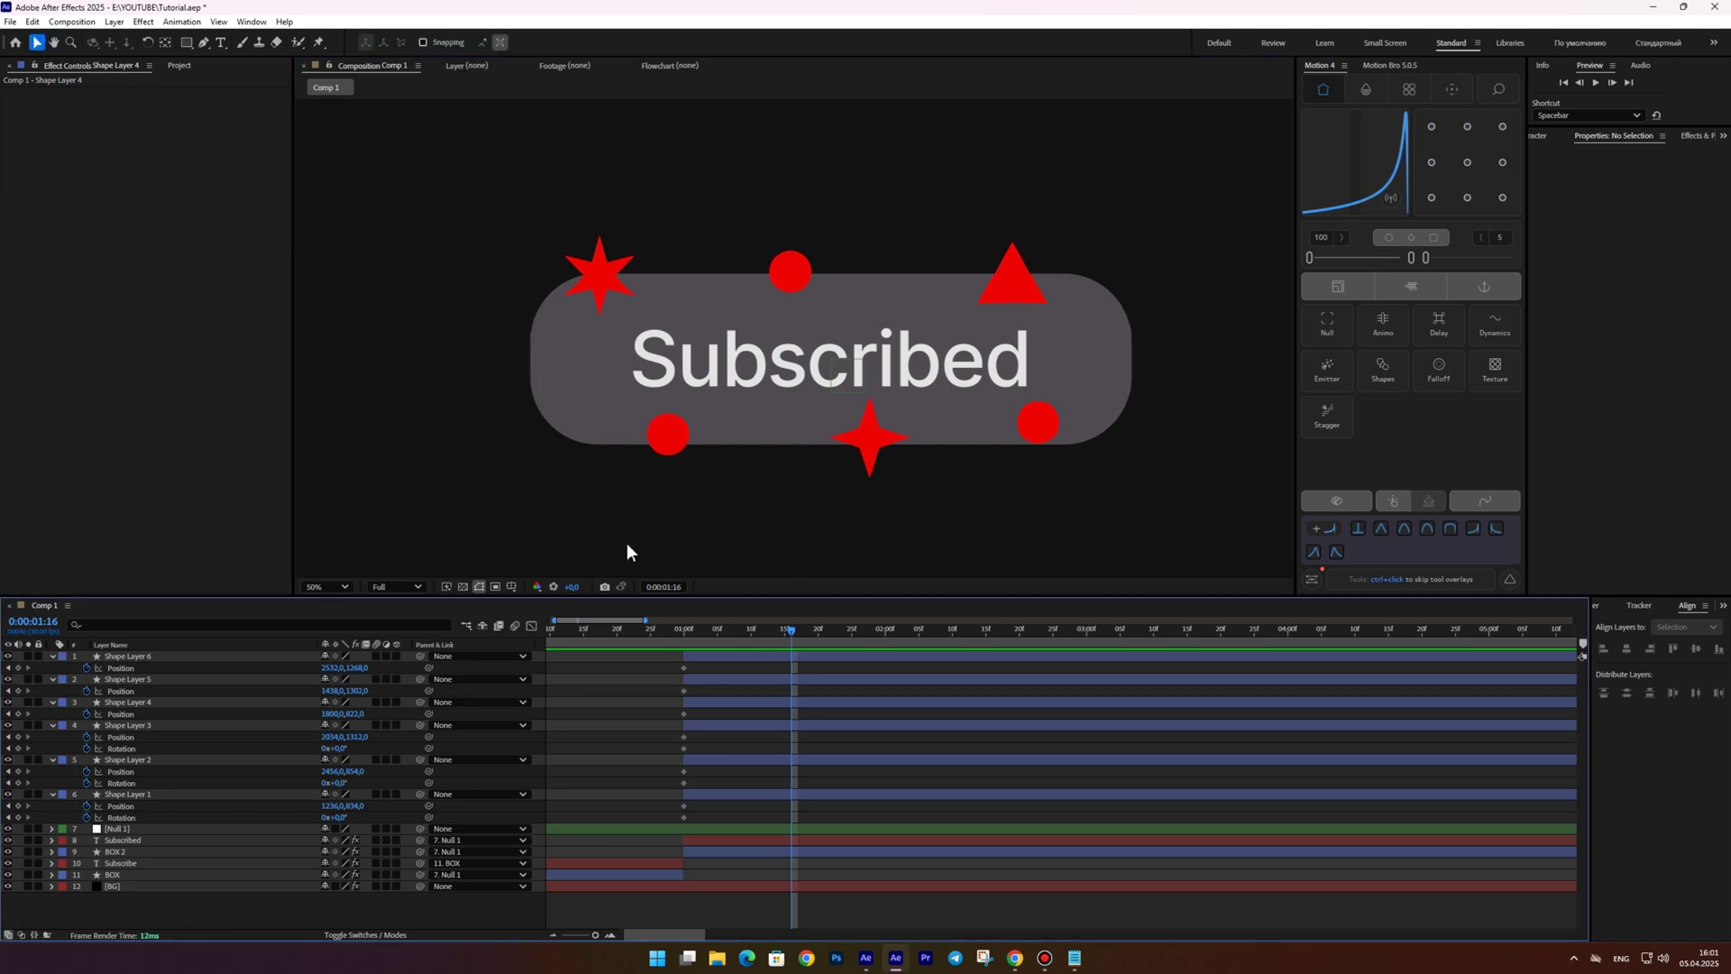
{"action": "scroll", "coordinate": [626, 328], "scroll_direction": "down", "scroll_amount": 2}
{"action": "scroll", "coordinate": [649, 386], "scroll_direction": "up", "scroll_amount": 1}
{"action": "left_click_drag", "start_coordinate": [711, 341], "coordinate": [663, 306]}
{"action": "left_click_drag", "start_coordinate": [795, 328], "coordinate": [784, 289]}
{"action": "left_click_drag", "start_coordinate": [908, 330], "coordinate": [941, 284]}
{"action": "left_click_drag", "start_coordinate": [784, 288], "coordinate": [792, 284]}
{"action": "left_click_drag", "start_coordinate": [735, 409], "coordinate": [704, 446]}
{"action": "left_click_drag", "start_coordinate": [835, 411], "coordinate": [847, 450]}
{"action": "left_click_drag", "start_coordinate": [919, 404], "coordinate": [967, 437]}
Tilt the four-point star 12° and ease all position and rotation keyframes with a fast start
{"action": "left_click", "coordinate": [803, 725]}
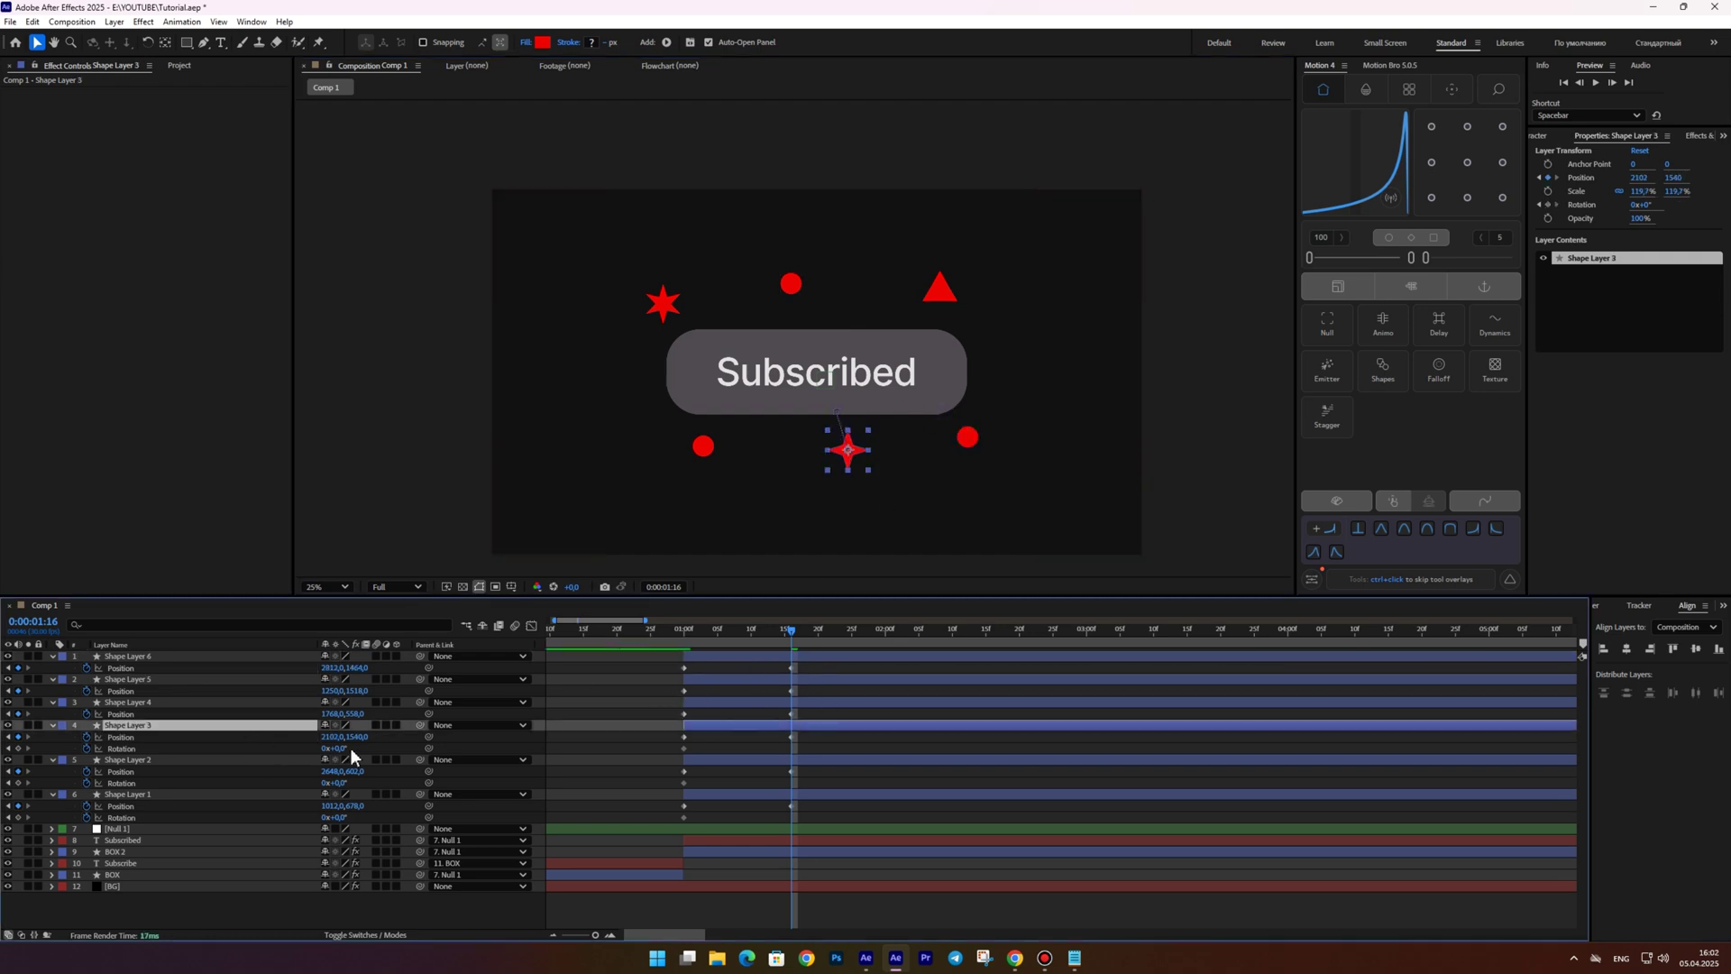
{"action": "left_click_drag", "start_coordinate": [342, 749], "coordinate": [244, 818]}
{"action": "left_click_drag", "start_coordinate": [809, 664], "coordinate": [663, 814]}
{"action": "key", "text": "F9"}
{"action": "left_click", "coordinate": [531, 625]}
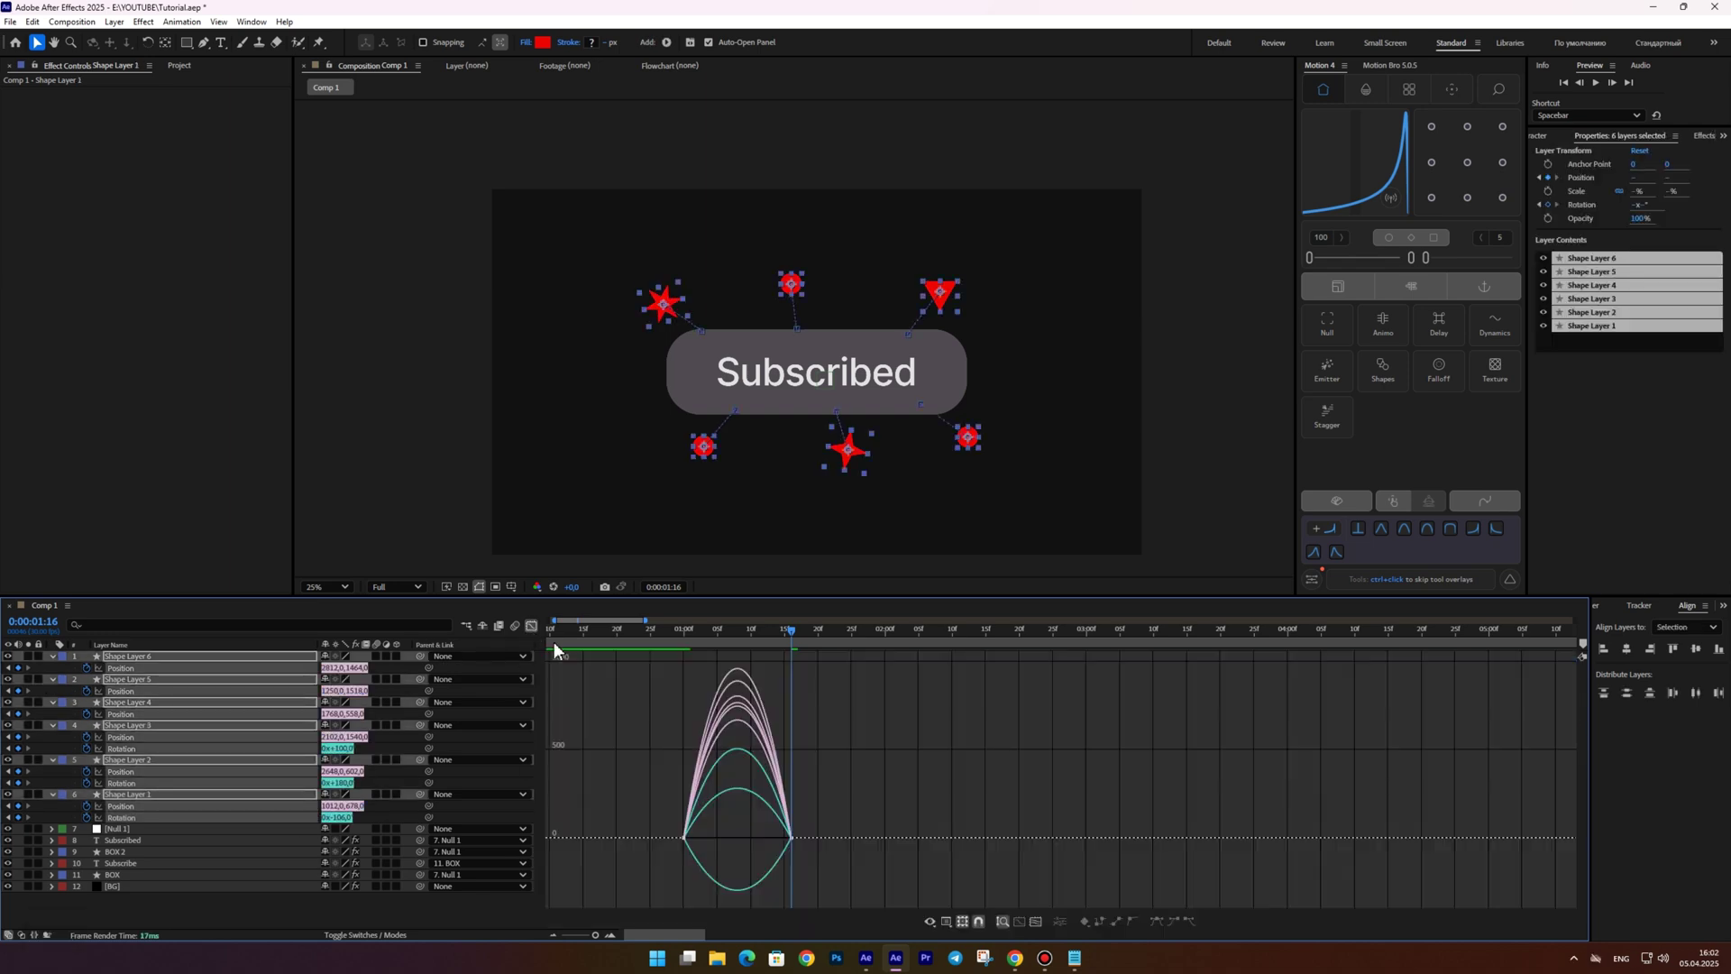
{"action": "left_click_drag", "start_coordinate": [871, 789], "coordinate": [639, 887]}
{"action": "left_click_drag", "start_coordinate": [774, 840], "coordinate": [685, 843]}
Deselect everything, return to before the press, and preview the burst
{"action": "left_click", "coordinate": [531, 626]}
{"action": "left_click", "coordinate": [723, 685]}
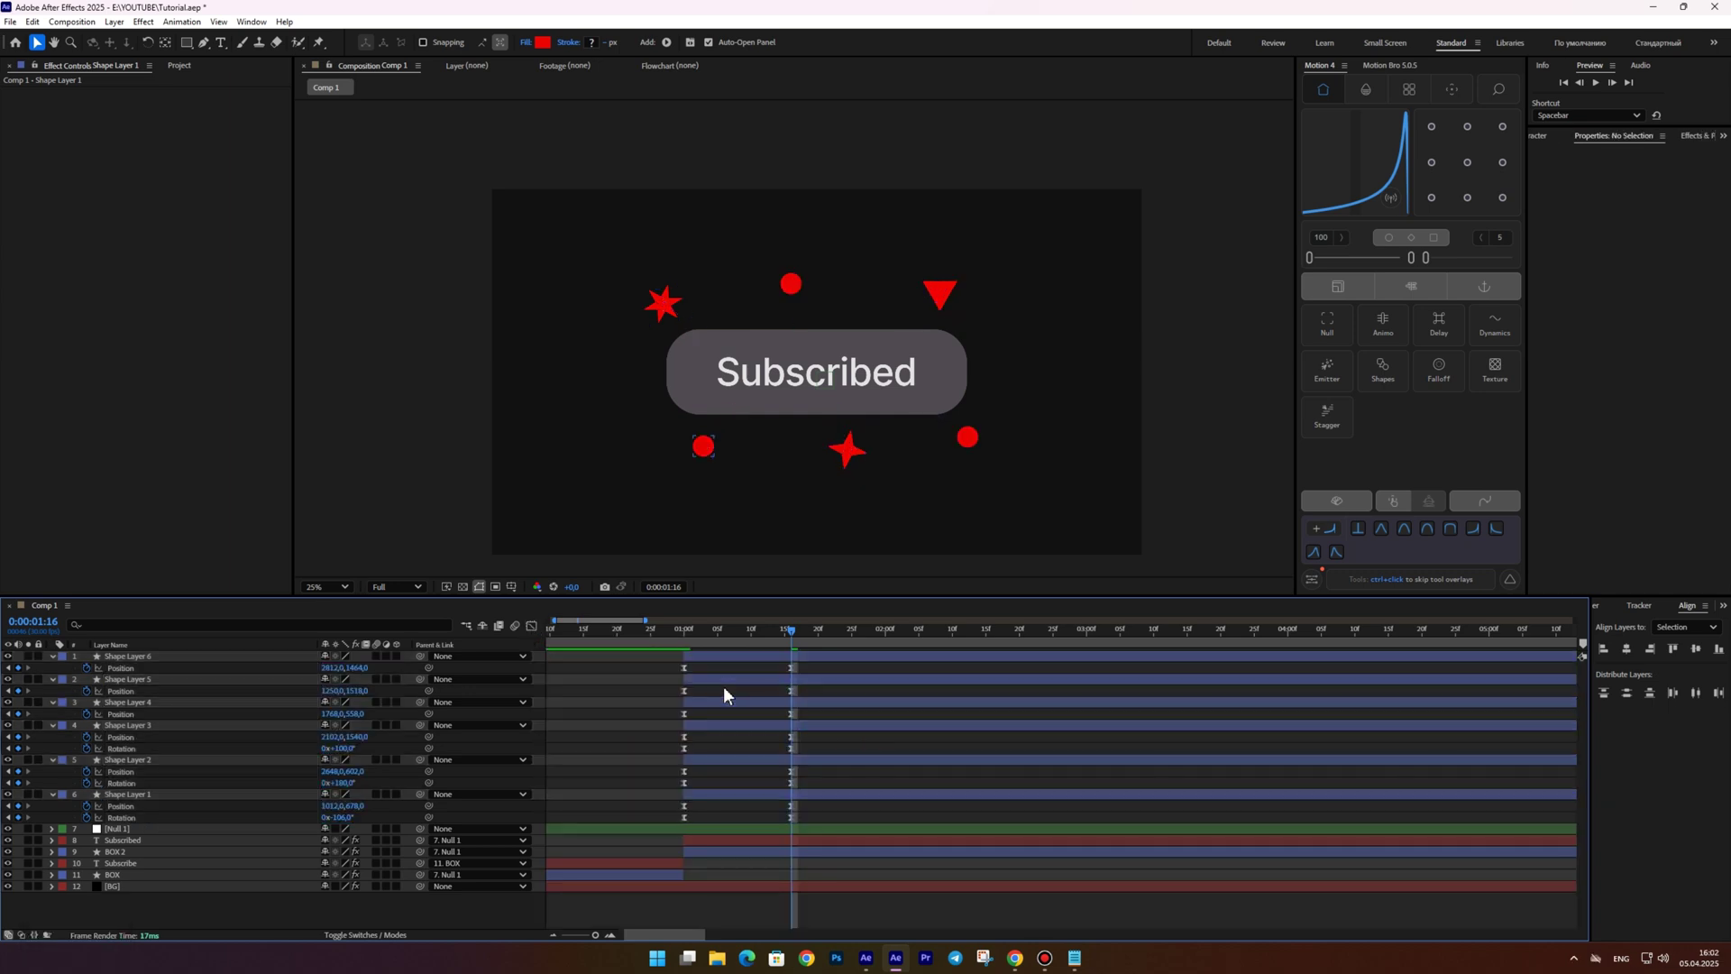
{"action": "left_click_drag", "start_coordinate": [750, 628], "coordinate": [657, 642]}
{"action": "key", "text": "space"}
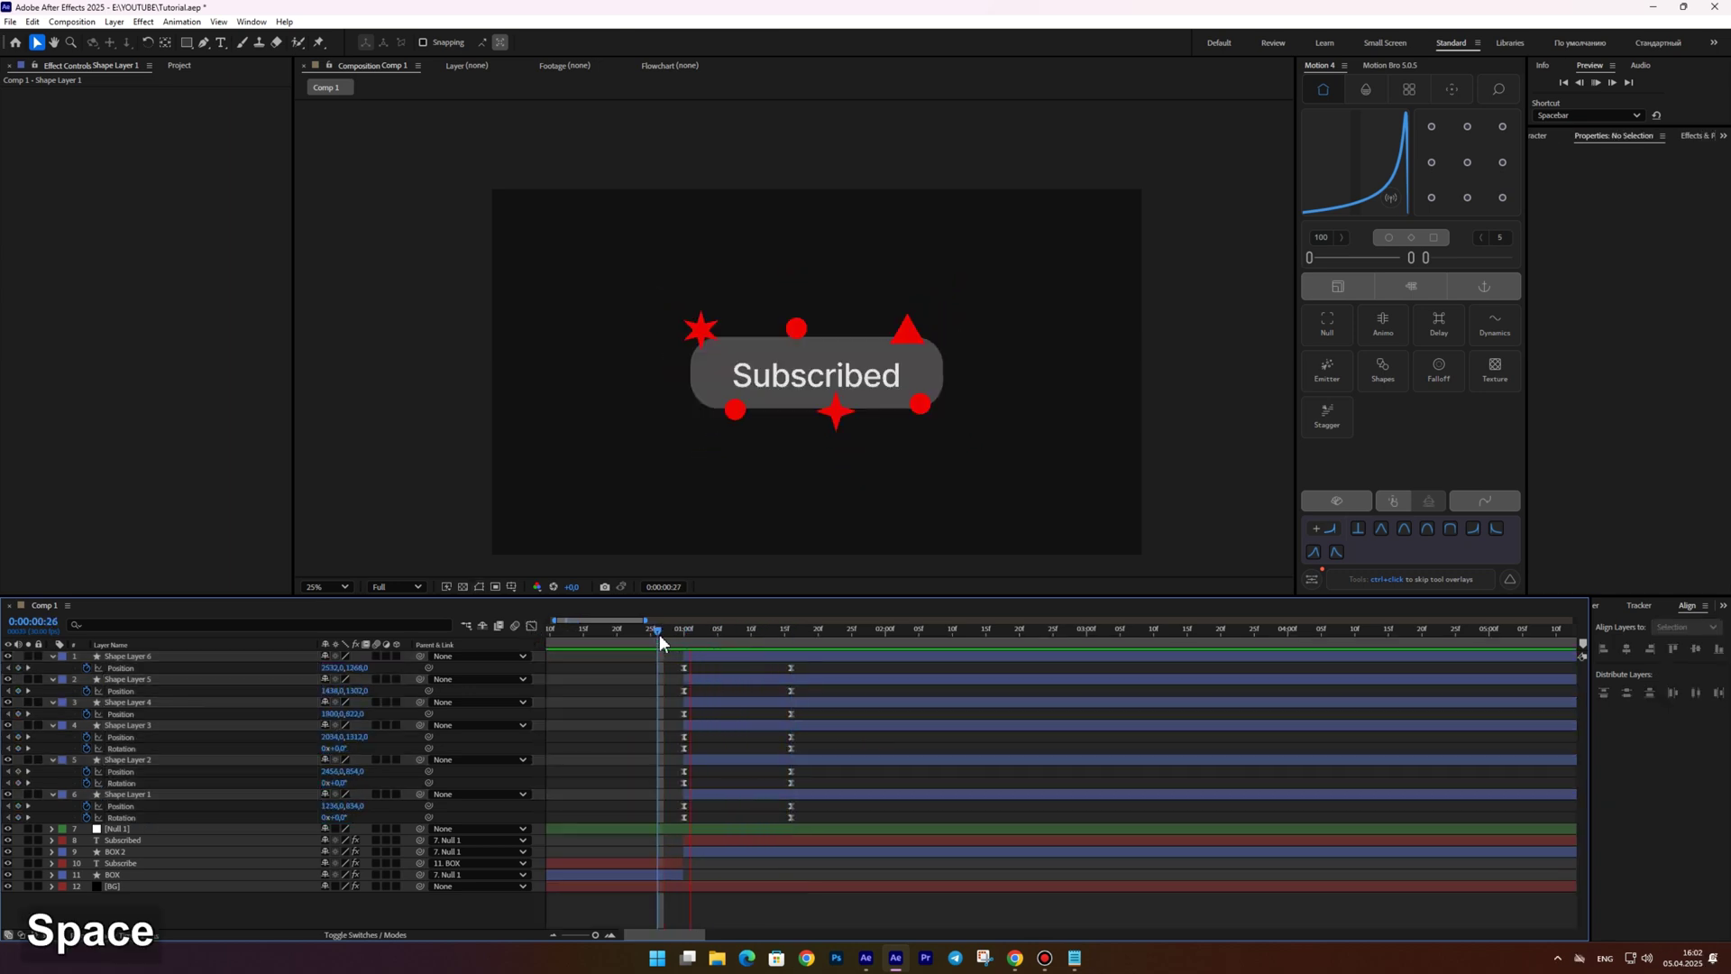
{"action": "key", "text": "space"}
{"action": "key", "text": "space"}
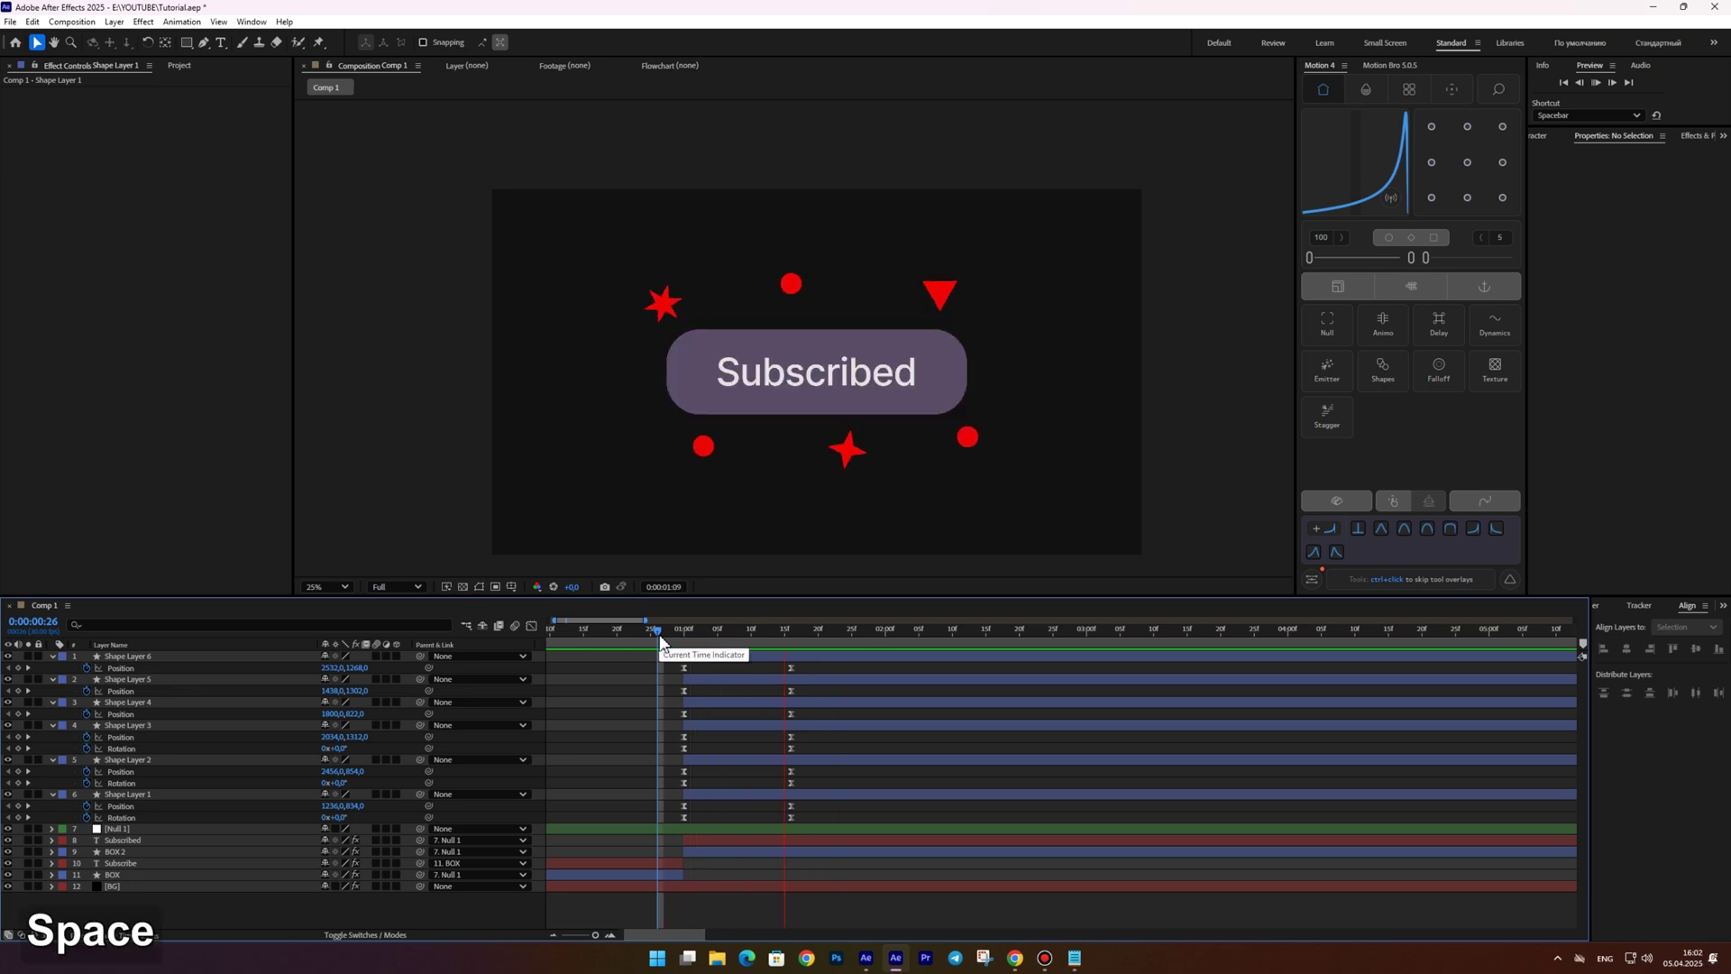
Keyframe Scale on all six shapes at 0:00:01:00 and set it to 0 at 0:00:01:16
{"action": "left_click_drag", "start_coordinate": [781, 616], "coordinate": [792, 616]}
{"action": "left_click", "coordinate": [171, 660]}
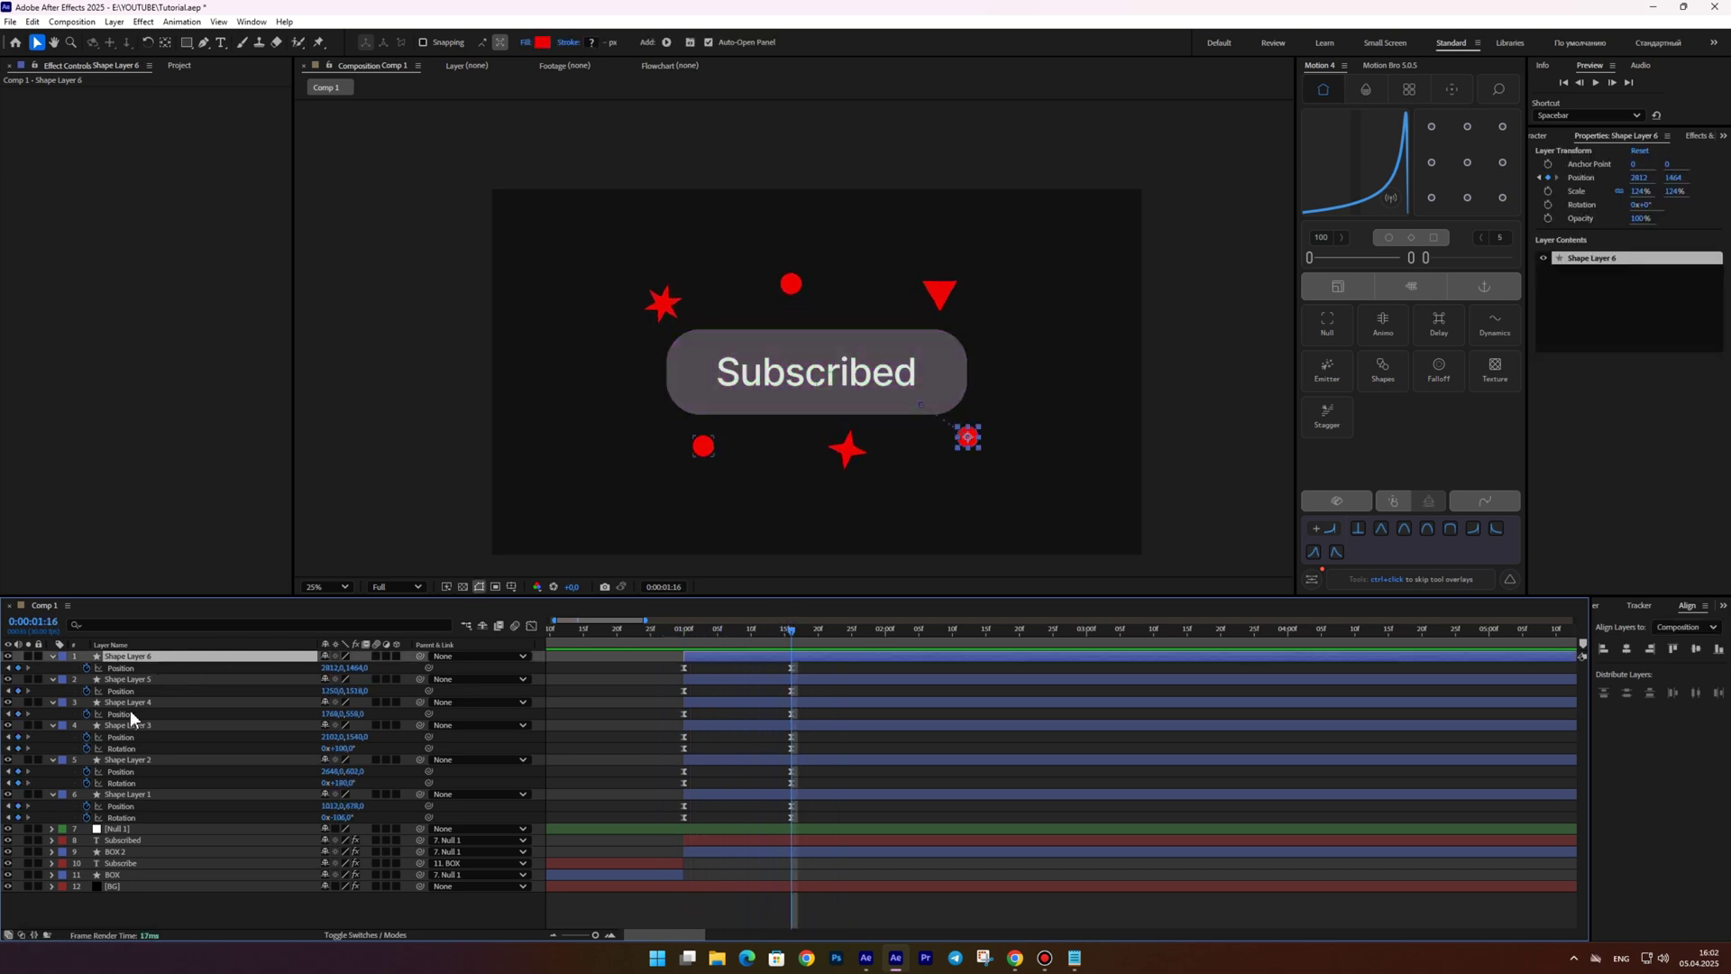
{"action": "left_click", "coordinate": [132, 795], "text": "shift"}
{"action": "key", "text": "s"}
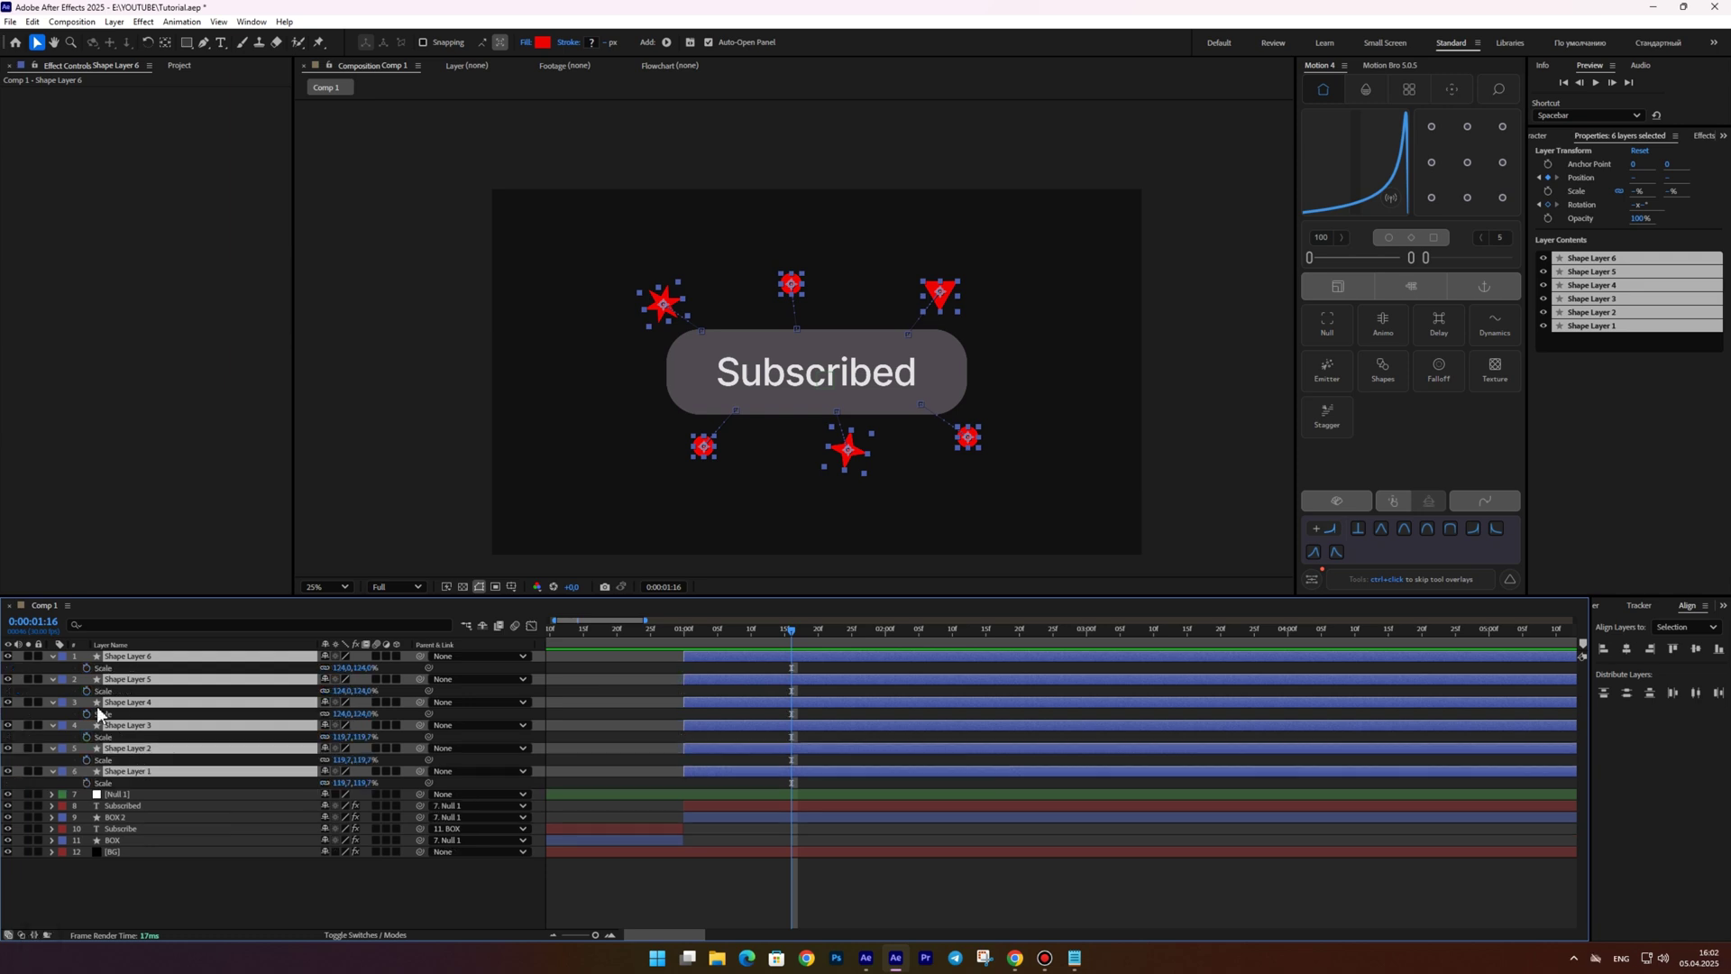
{"action": "left_click", "coordinate": [84, 667]}
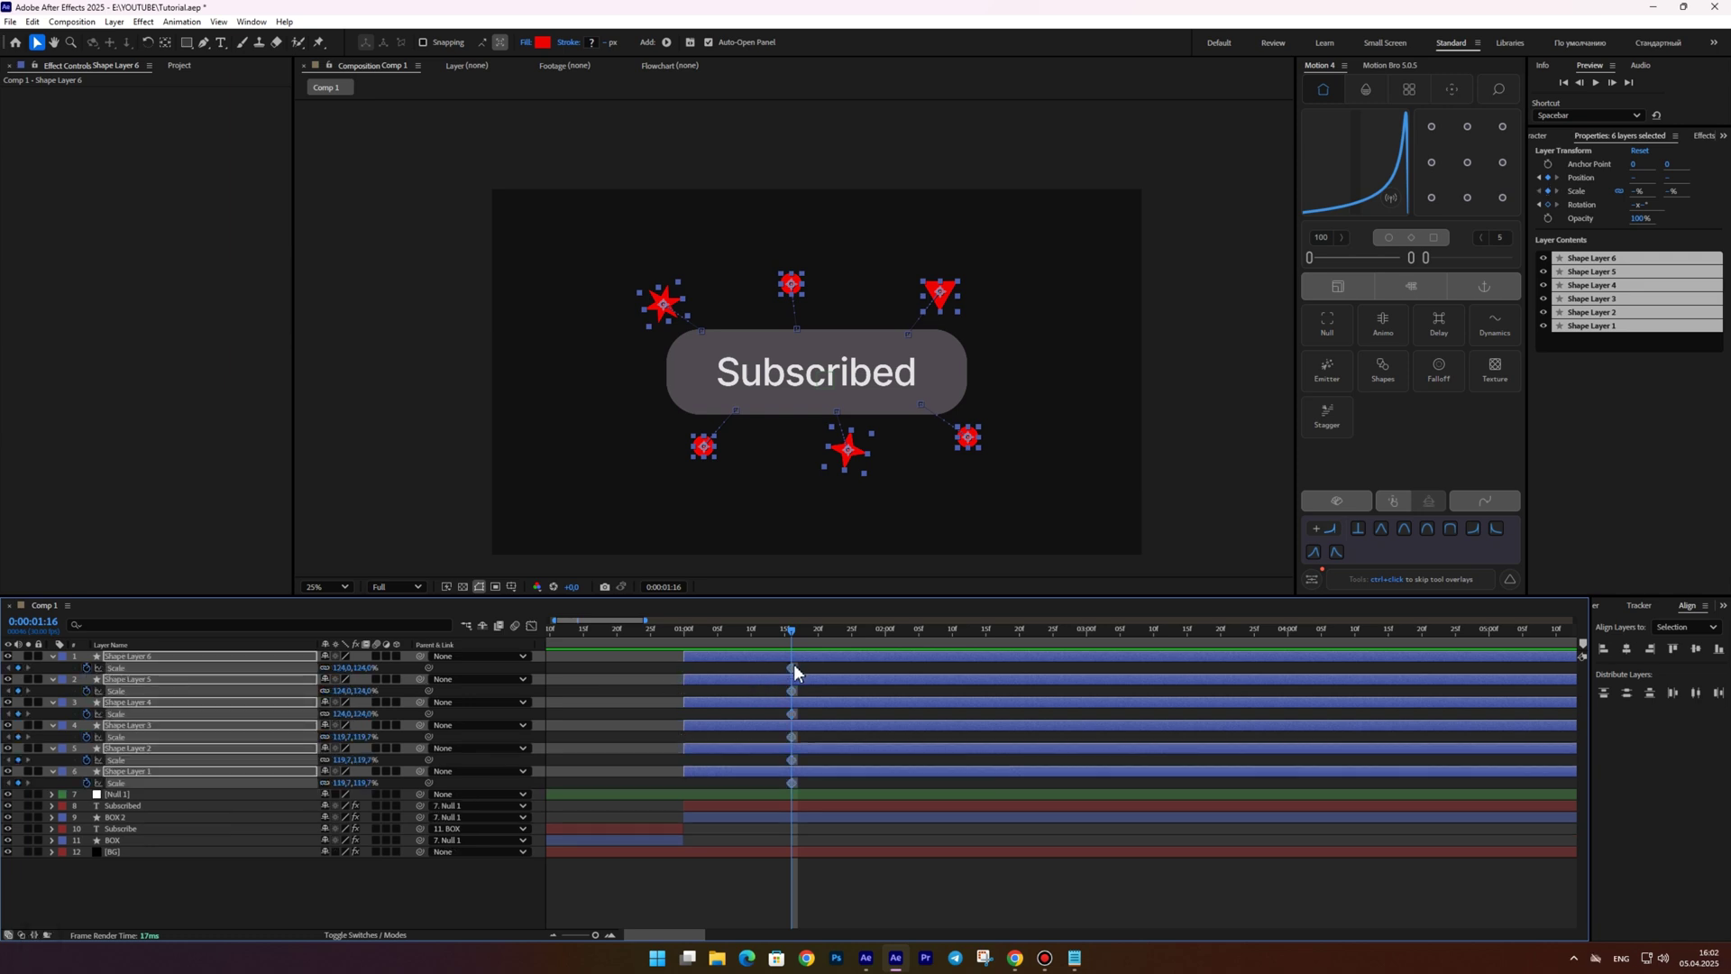
{"action": "left_click_drag", "start_coordinate": [792, 668], "coordinate": [732, 669]}
{"action": "type", "text": "0"}
{"action": "key", "text": "Return"}
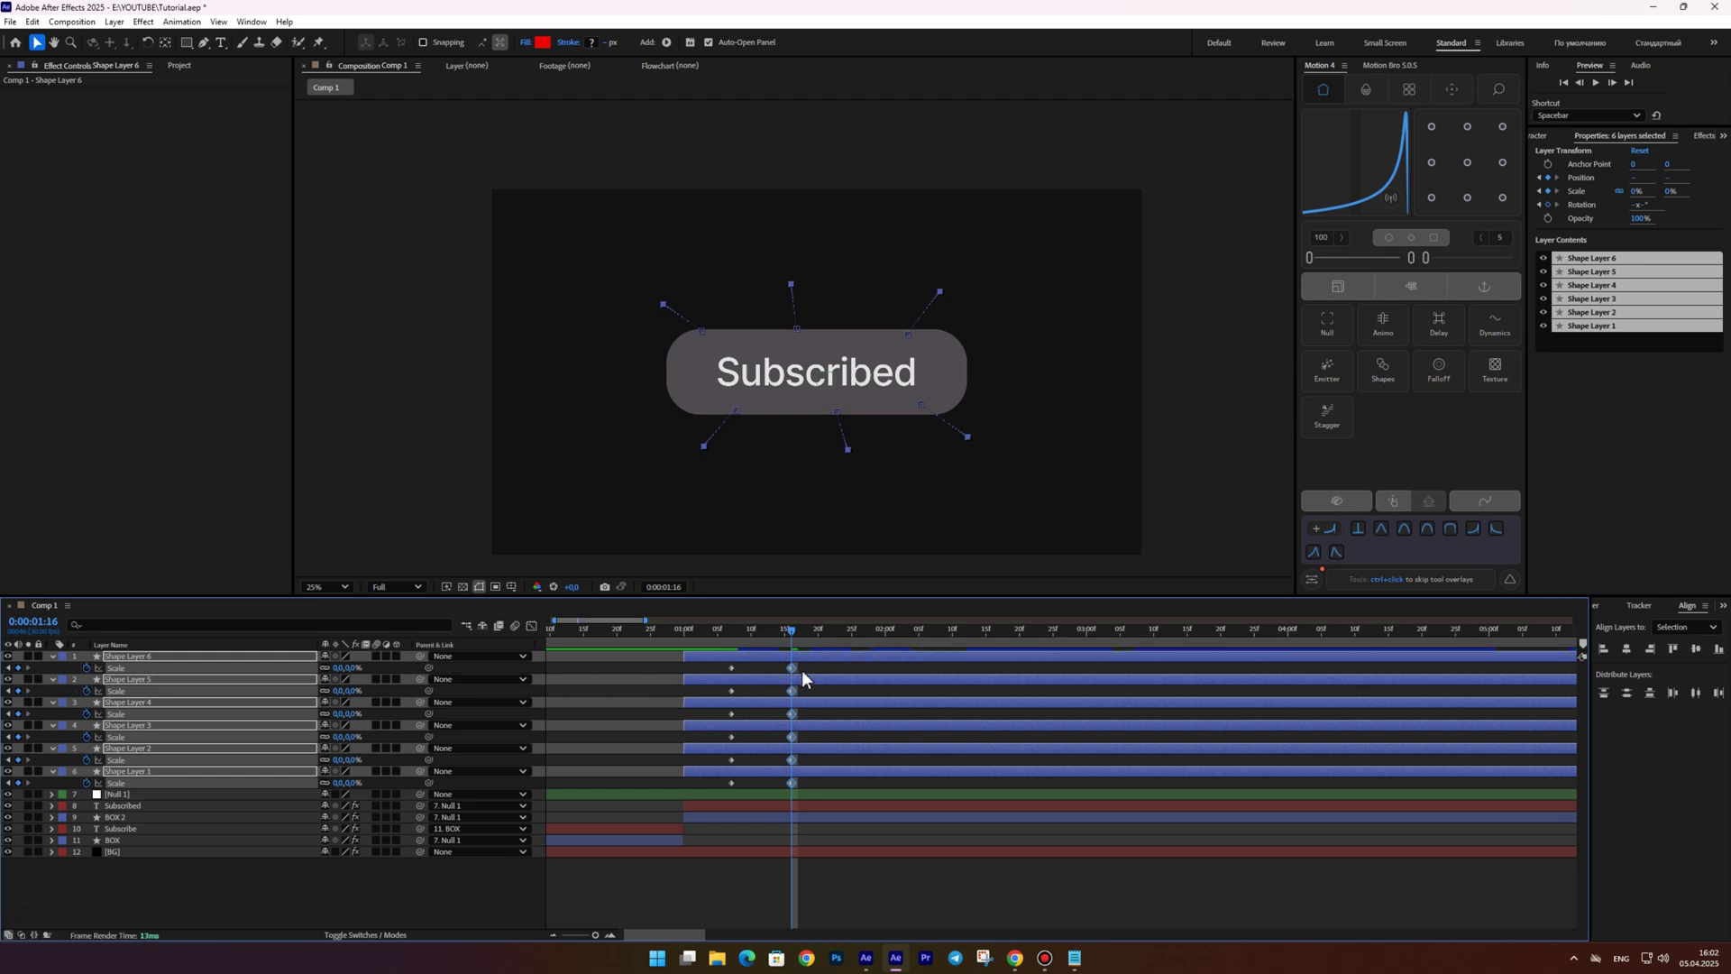
Easy-ease the scale keyframes and increase their influence in the speed graph
{"action": "left_click_drag", "start_coordinate": [802, 667], "coordinate": [711, 788]}
{"action": "key", "text": "F9"}
{"action": "left_click", "coordinate": [525, 628]}
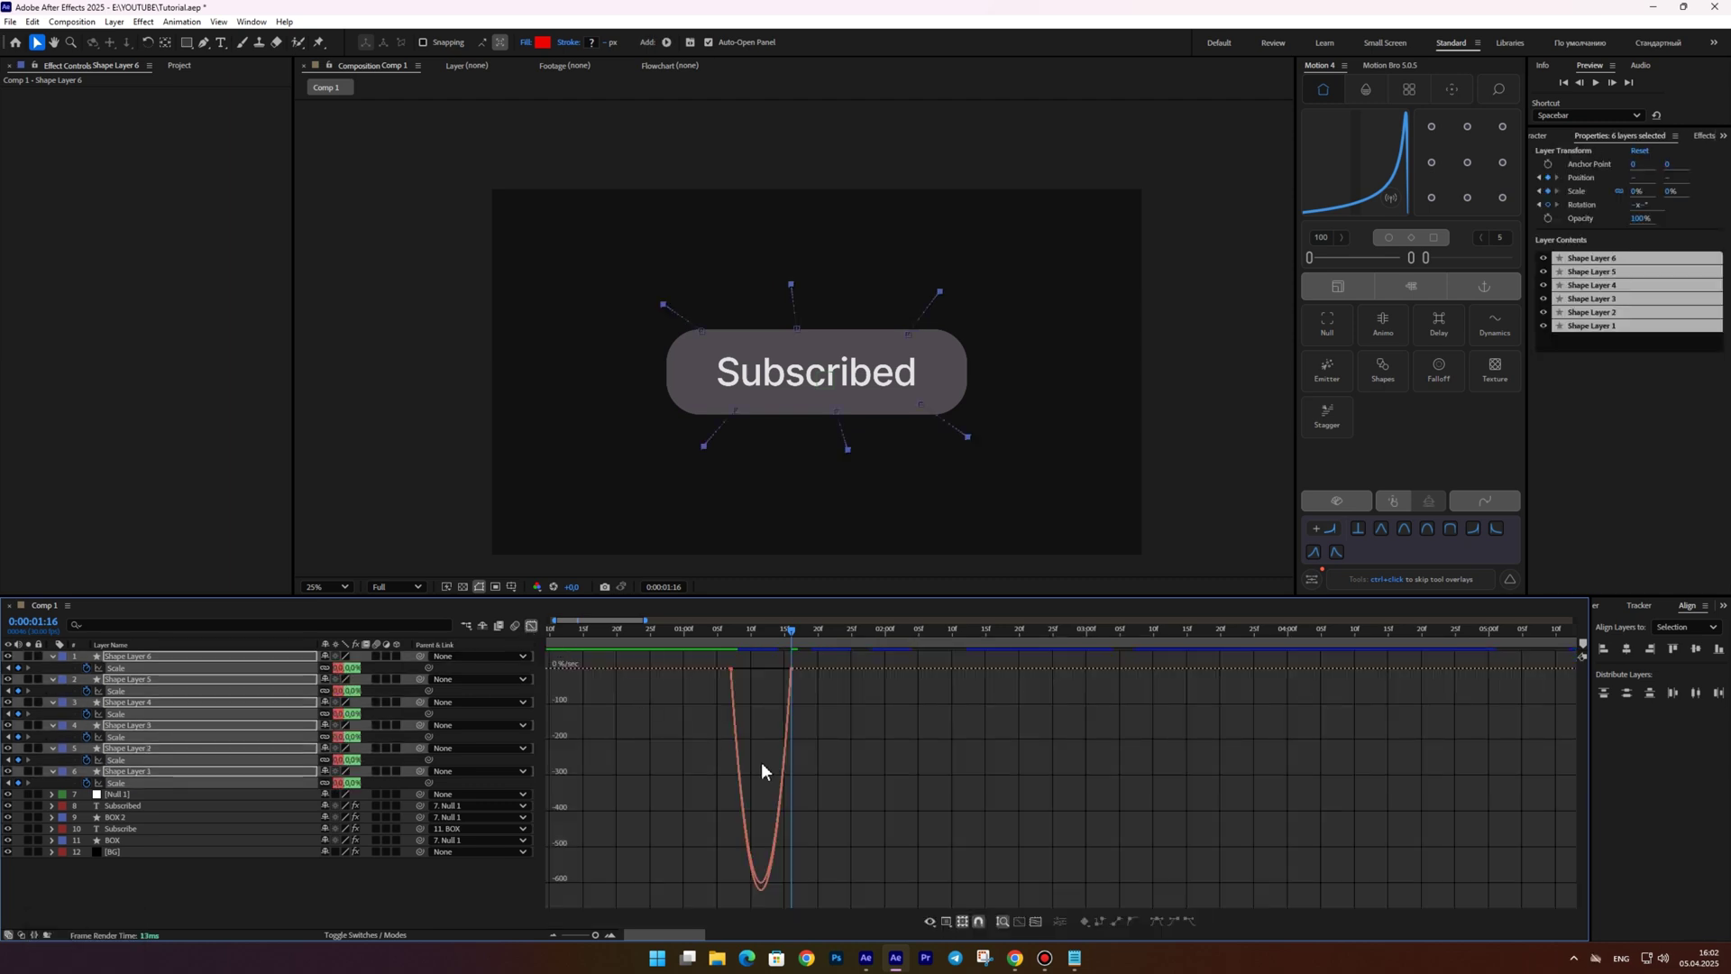
{"action": "left_click_drag", "start_coordinate": [740, 676], "coordinate": [700, 668]}
{"action": "left_click", "coordinate": [525, 629]}
Preview the shrink and shift the first scale keyframes one frame earlier
{"action": "left_click", "coordinate": [702, 667]}
{"action": "key", "text": "space"}
{"action": "key", "text": "space"}
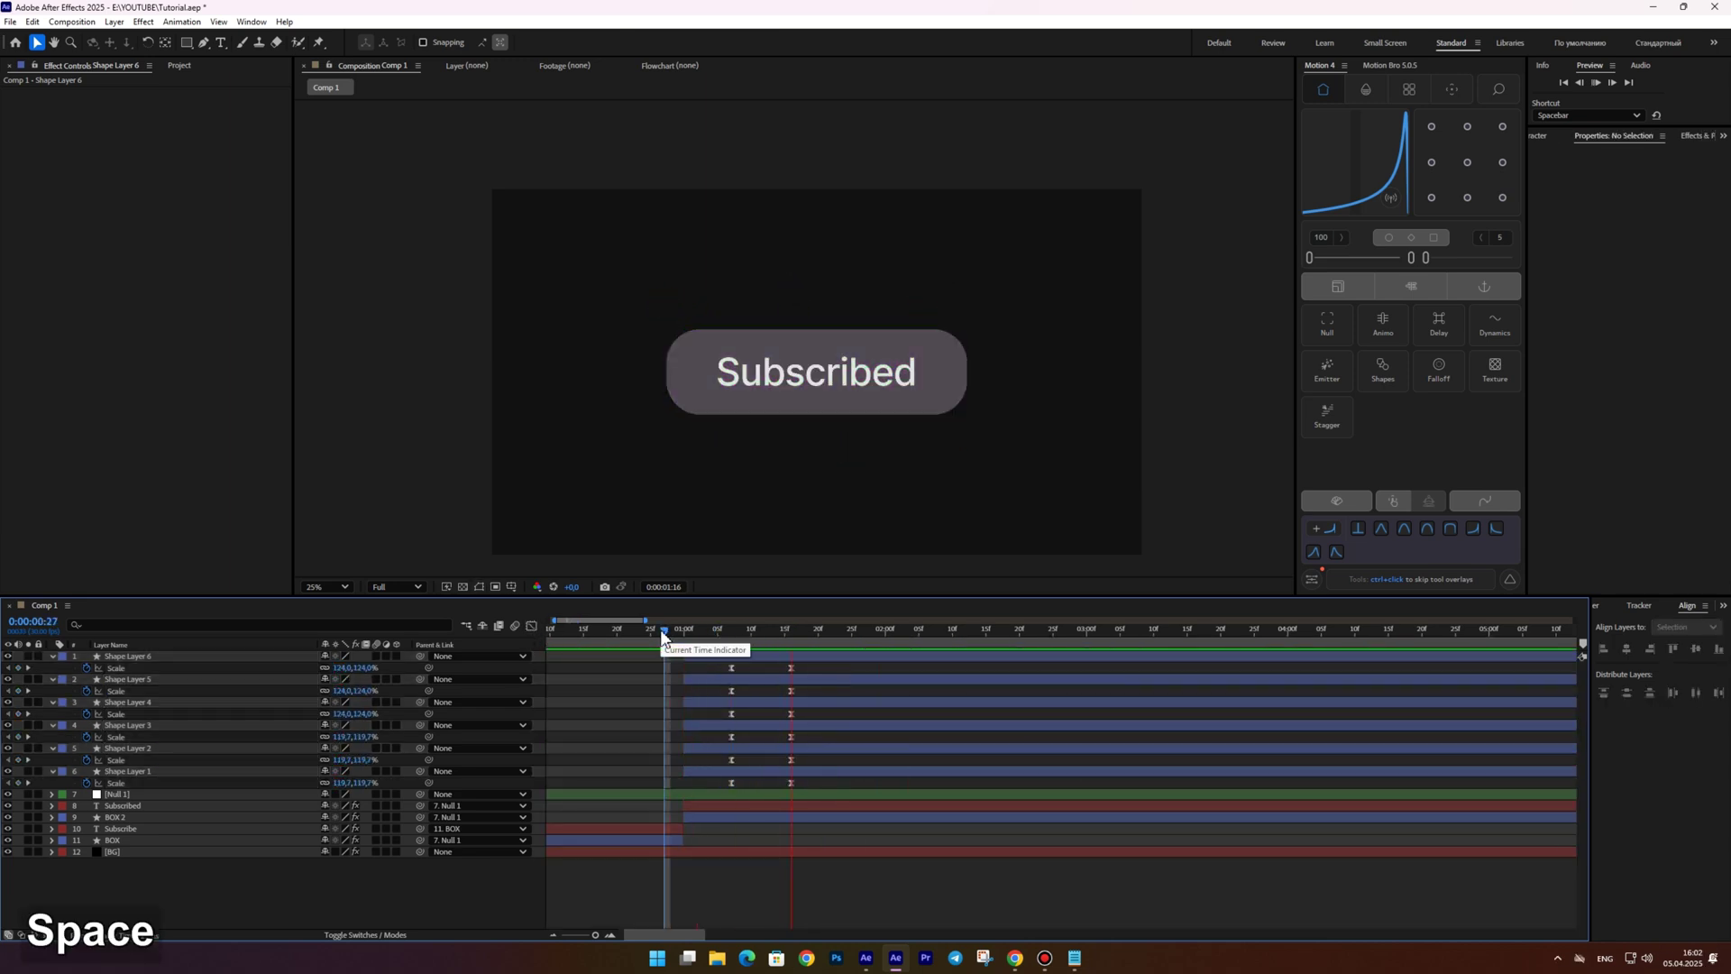
{"action": "key", "text": "space"}
{"action": "left_click_drag", "start_coordinate": [741, 667], "coordinate": [724, 782]}
{"action": "left_click", "coordinate": [645, 635]}
{"action": "key", "text": "space"}
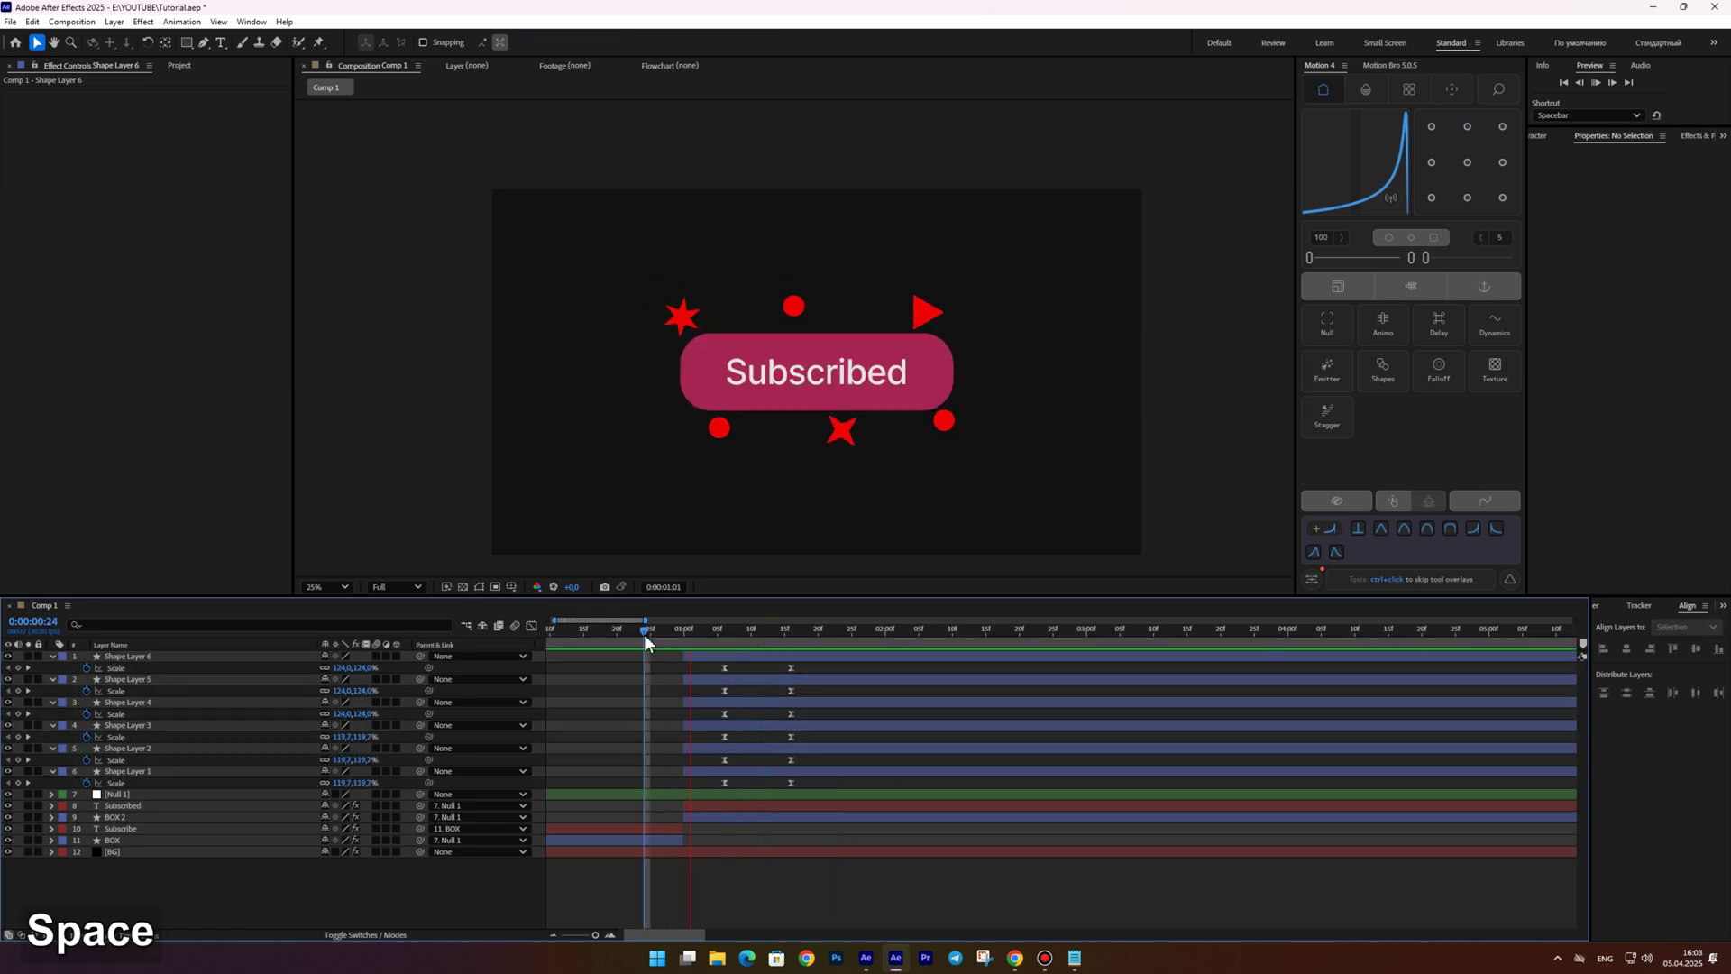
{"action": "left_click", "coordinate": [798, 627]}
Apply the Fill effect to Shape Layer 1 and reveal its animated properties
{"action": "left_click", "coordinate": [129, 656]}
{"action": "left_click", "coordinate": [150, 769], "text": "shift"}
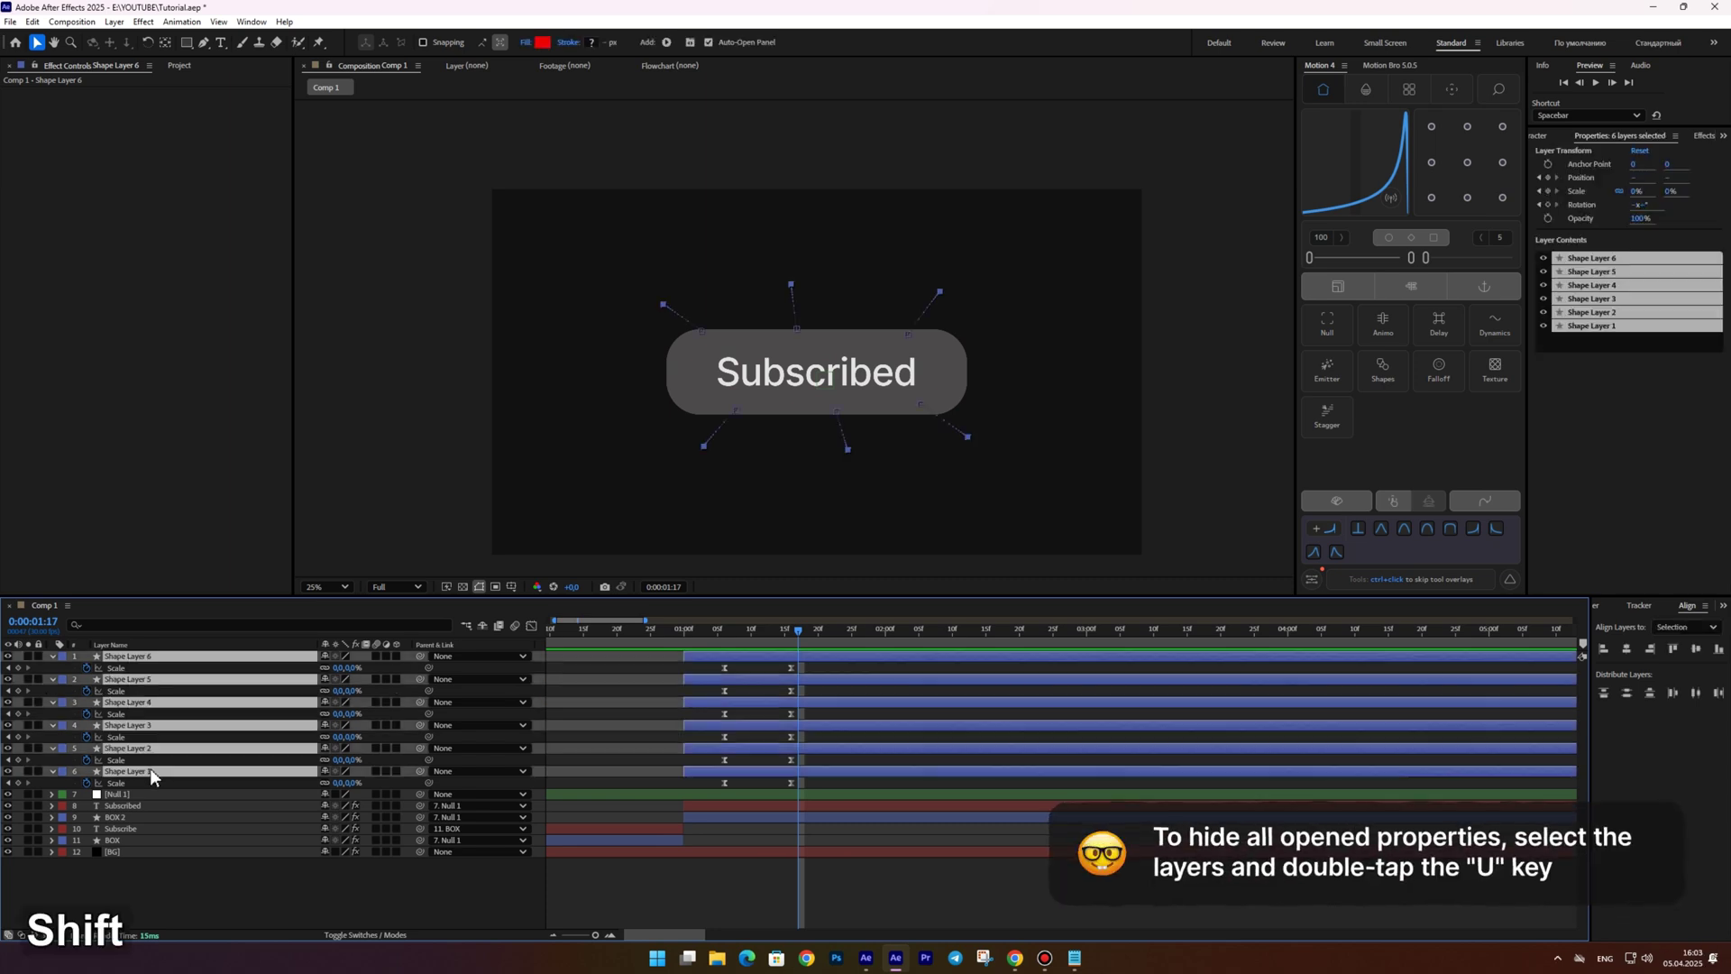
{"action": "key", "text": "u"}
{"action": "key", "text": "u"}
{"action": "left_click", "coordinate": [691, 714]}
{"action": "key", "text": "ctrl+space"}
{"action": "type", "text": "fil"}
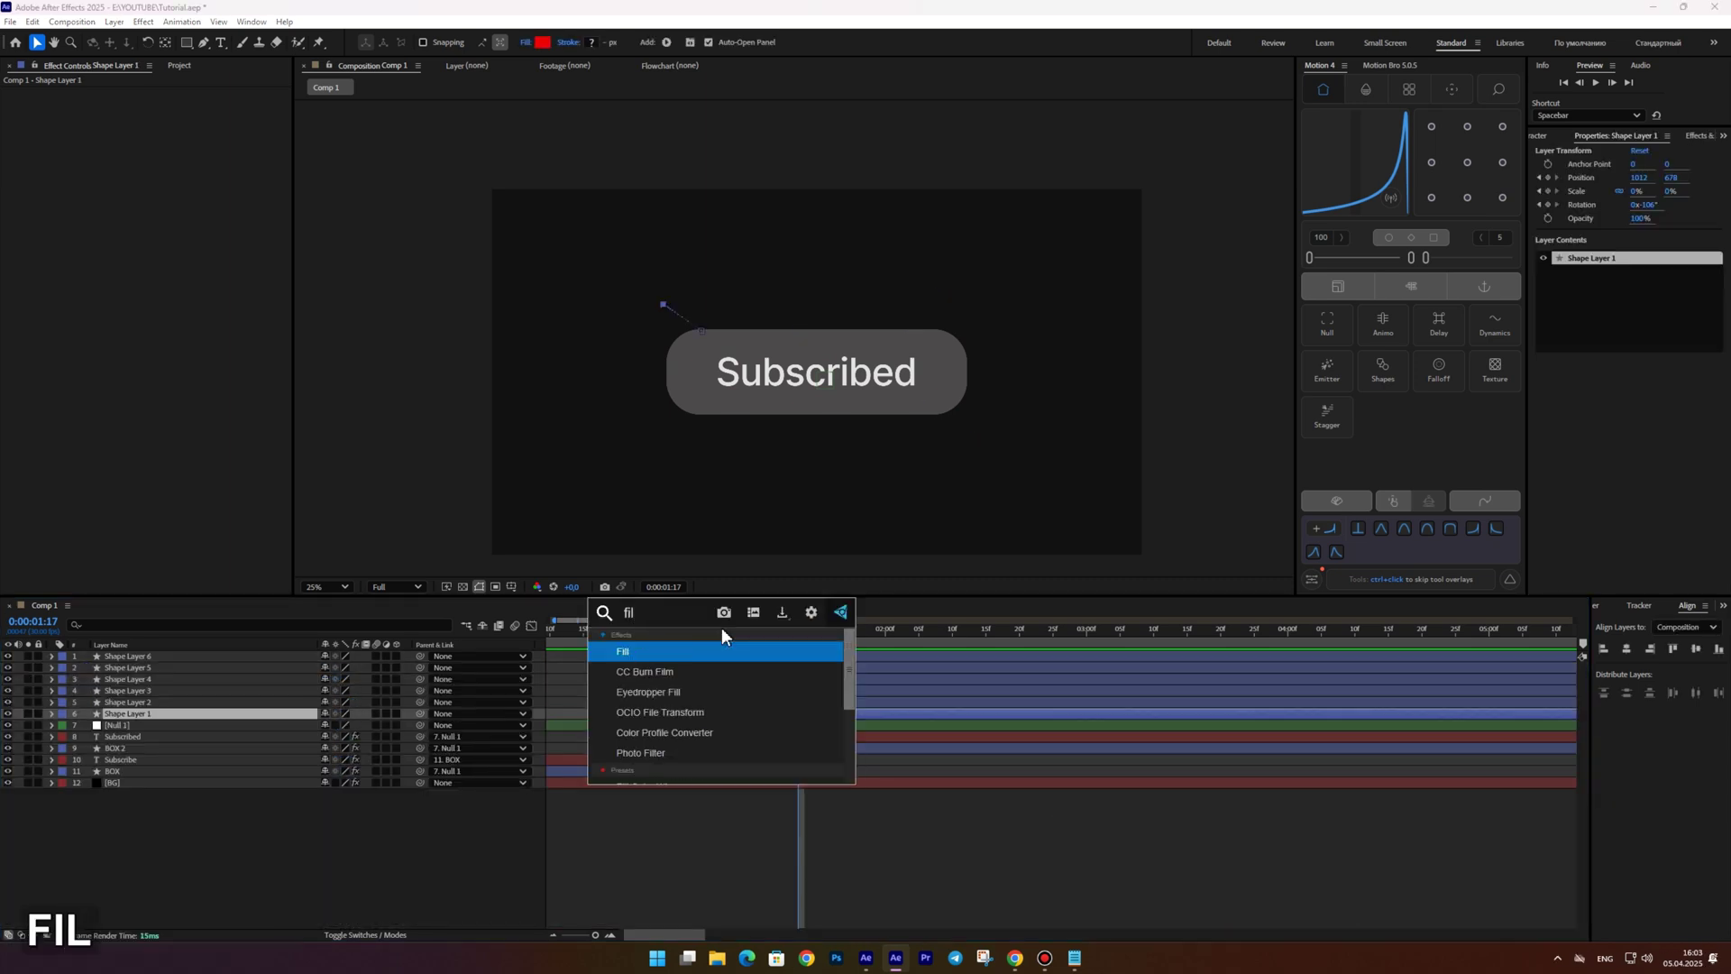
{"action": "key", "text": "Return"}
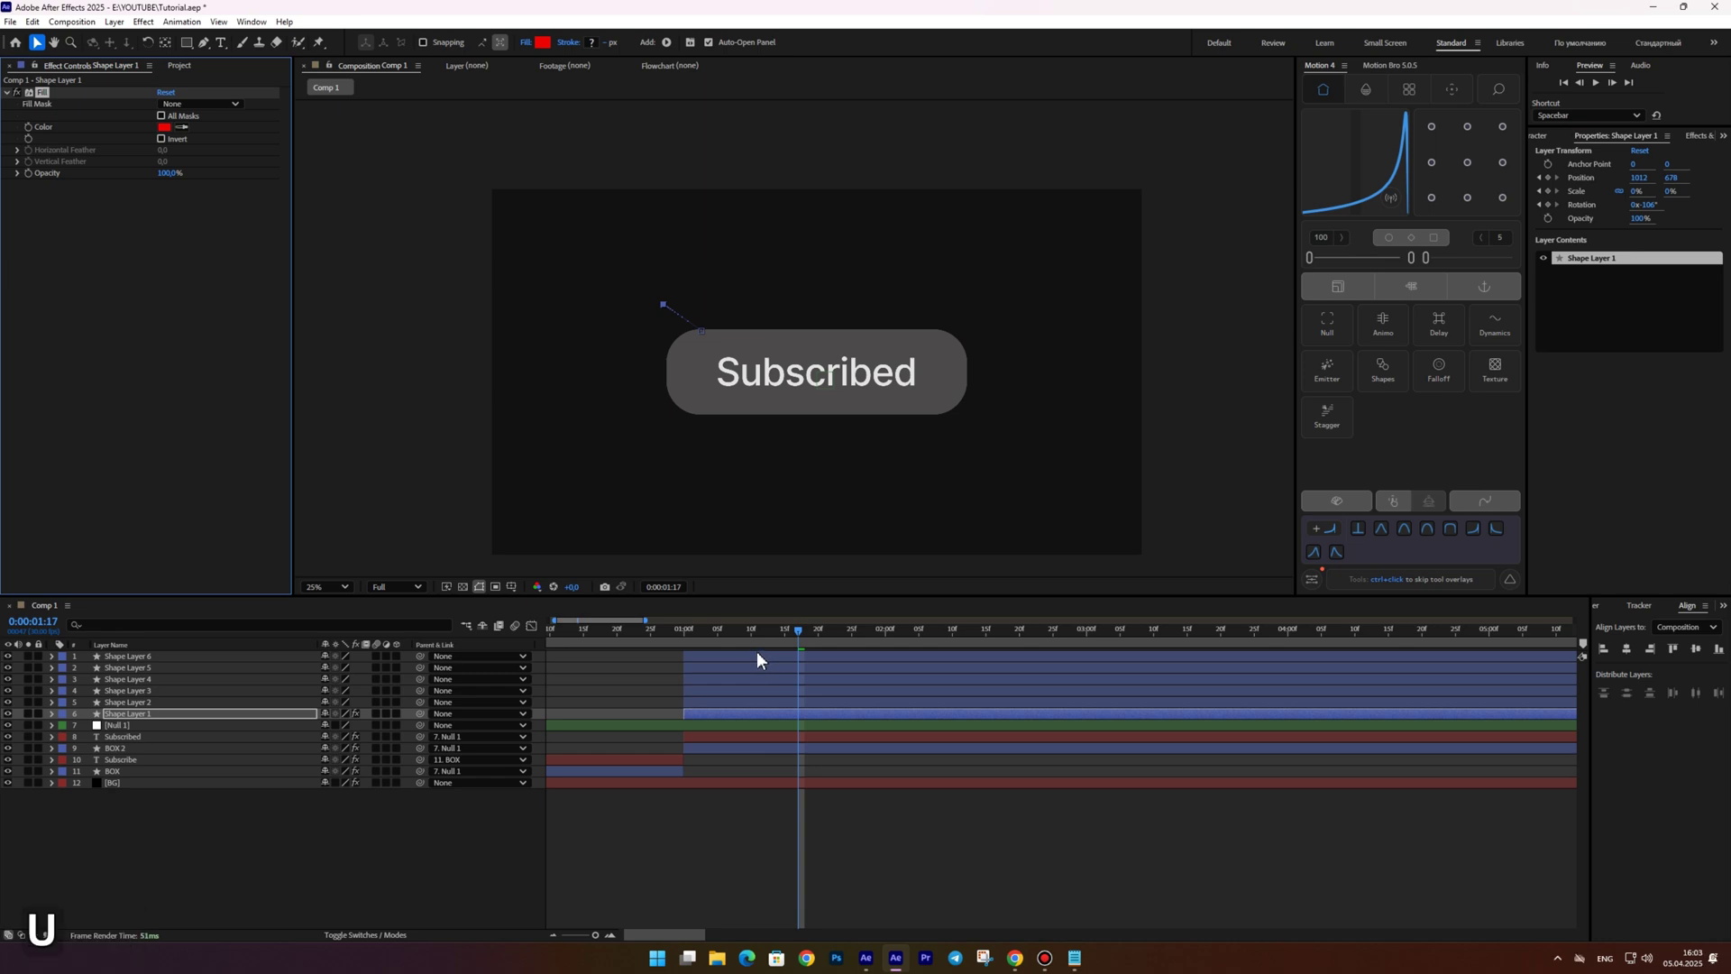
{"action": "key", "text": "u"}
At 0:00:01:00, keyframe the Fill colour as orange
{"action": "left_click_drag", "start_coordinate": [792, 633], "coordinate": [685, 625]}
{"action": "left_click", "coordinate": [29, 127]}
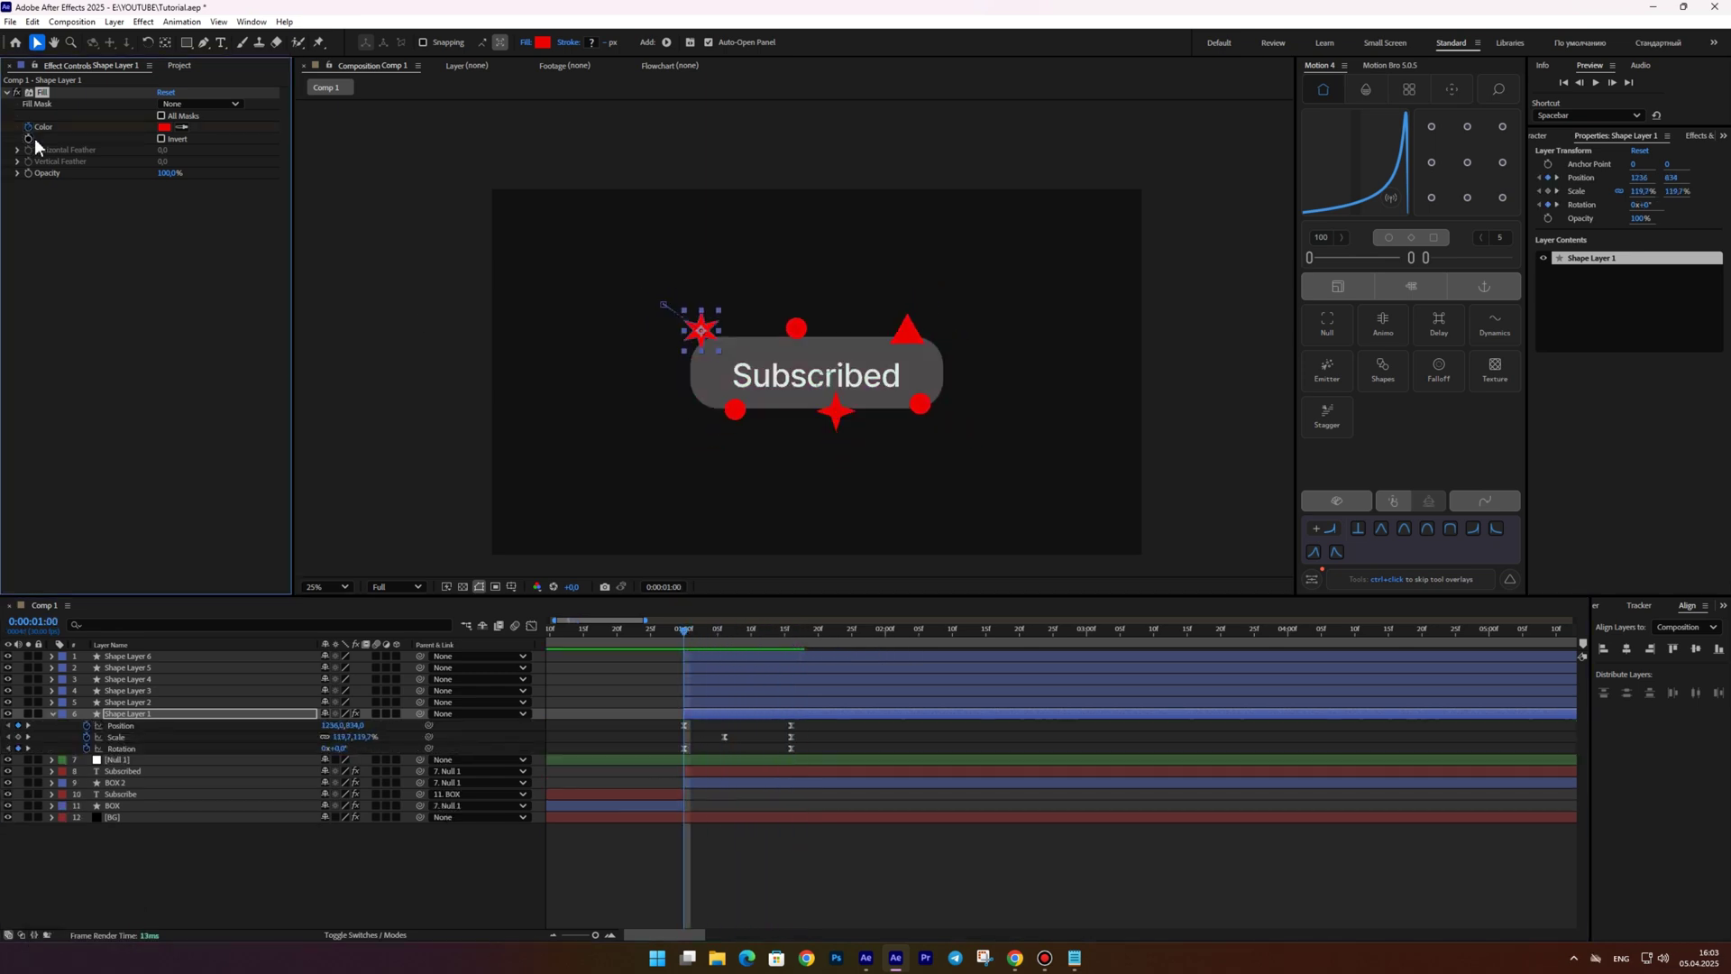
{"action": "left_click", "coordinate": [52, 713]}
{"action": "left_click", "coordinate": [52, 713]}
{"action": "left_click", "coordinate": [63, 737]}
{"action": "left_click", "coordinate": [74, 749]}
{"action": "left_click", "coordinate": [87, 782]}
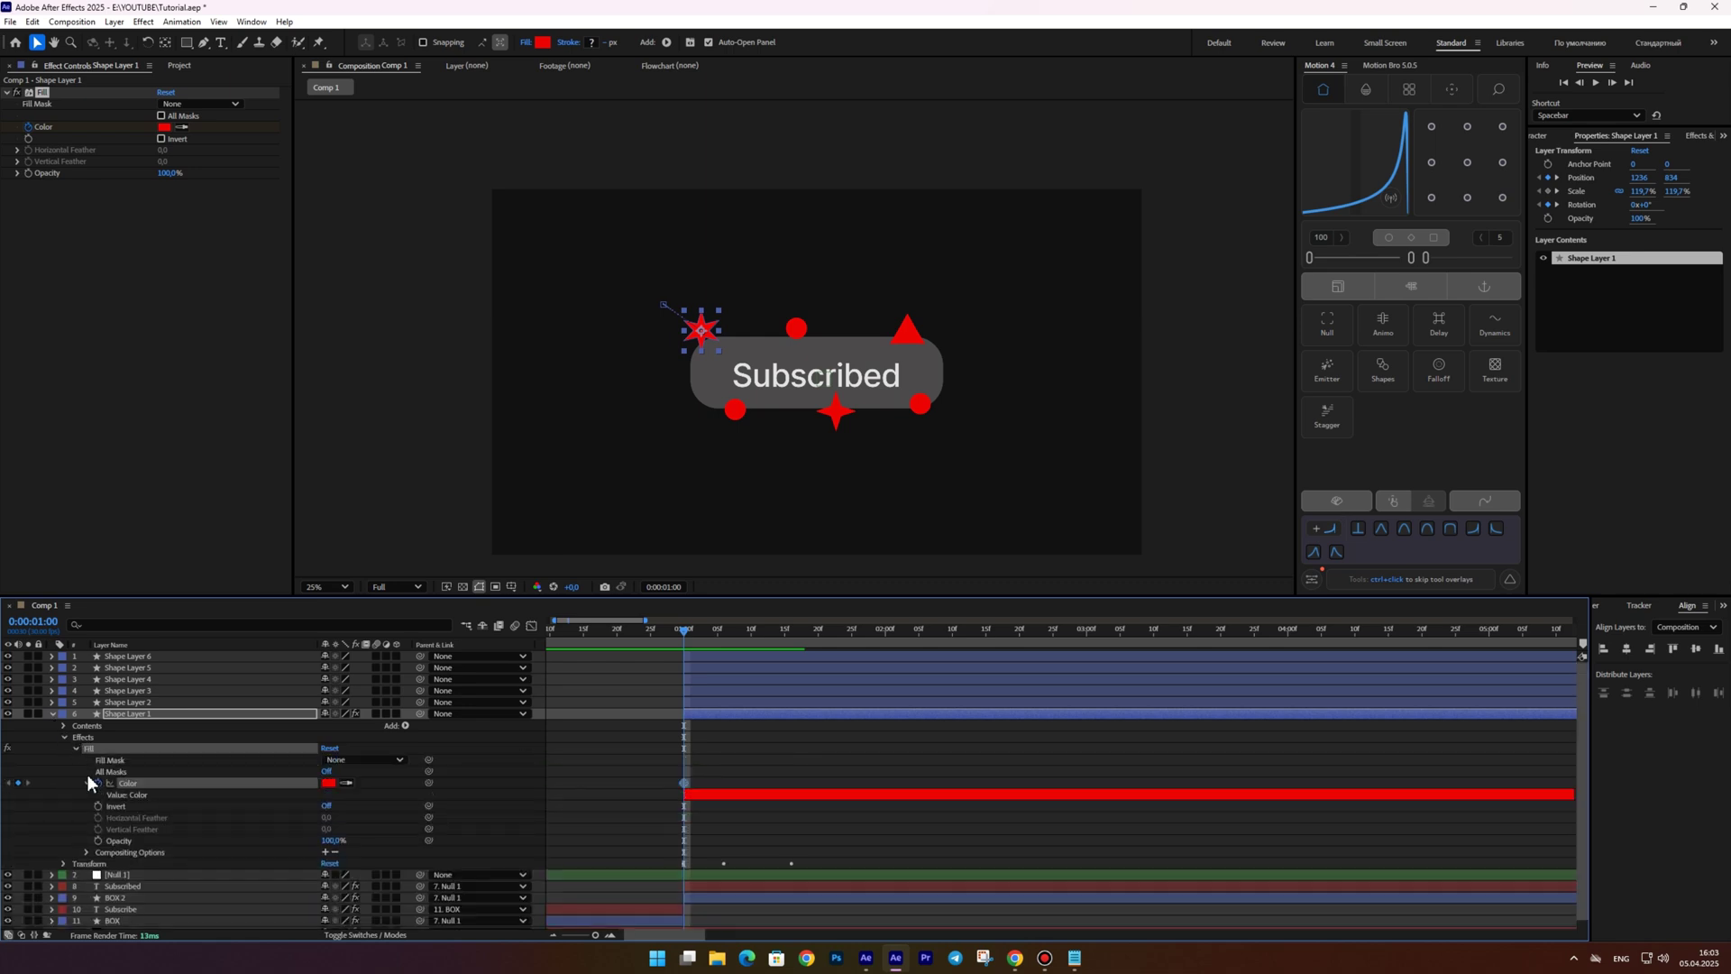
{"action": "left_click", "coordinate": [329, 782]}
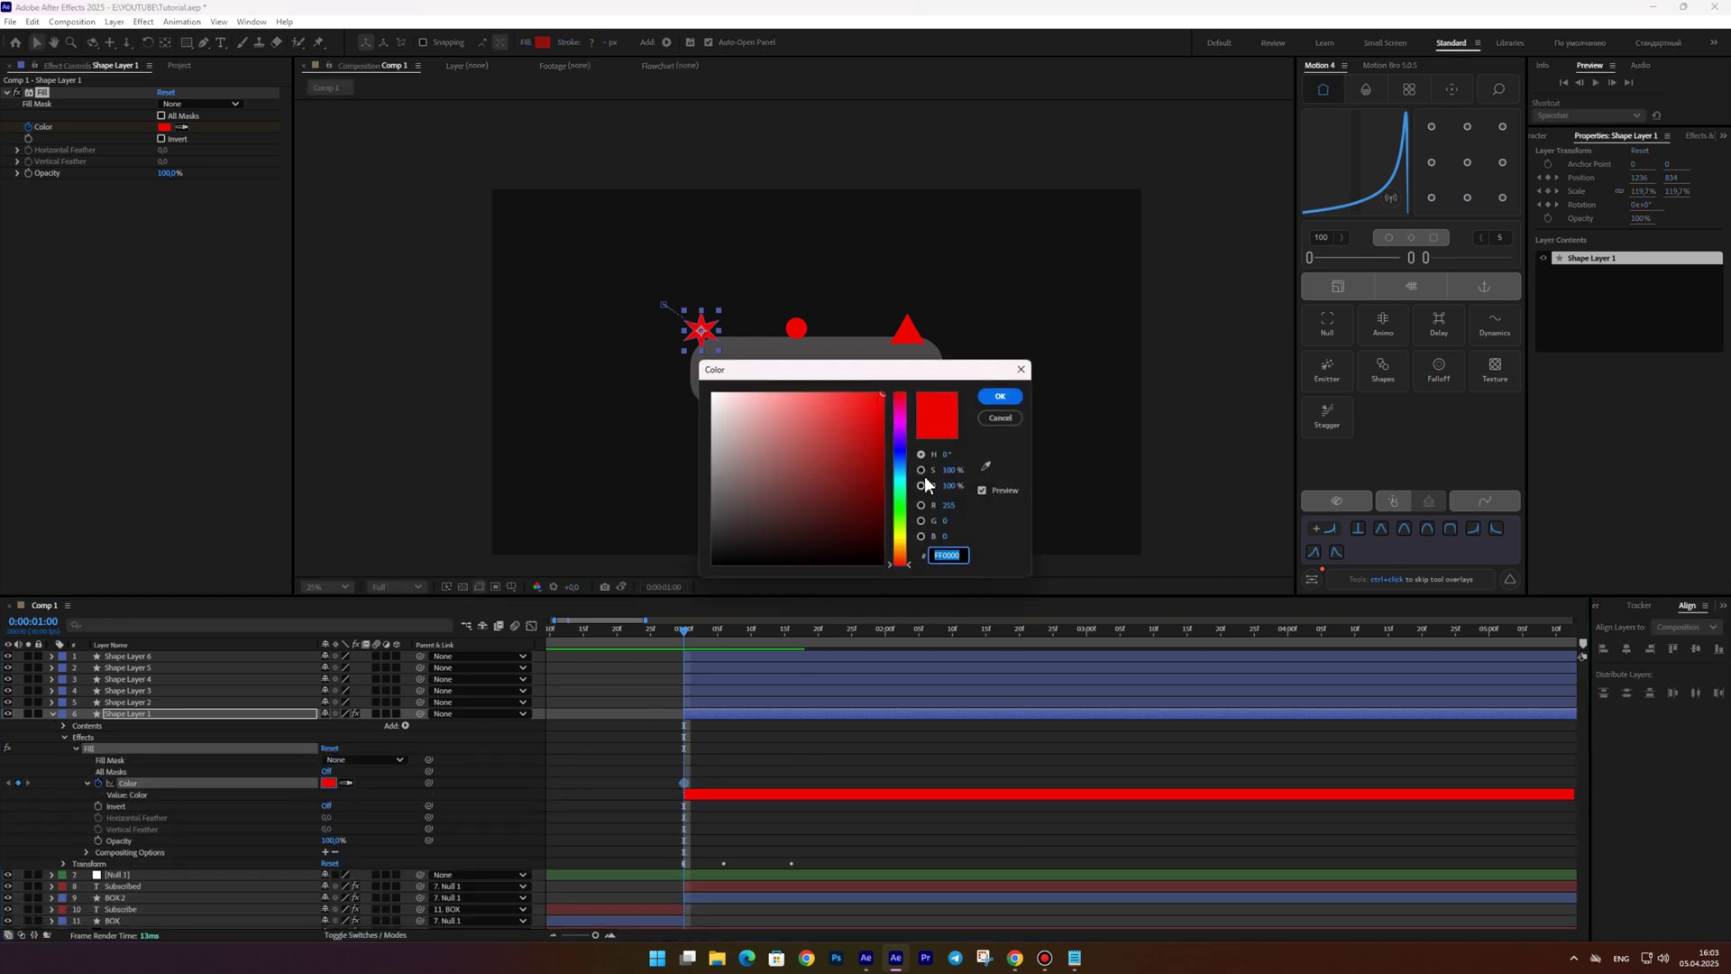
{"action": "left_click", "coordinate": [901, 547]}
{"action": "key", "text": "Return"}
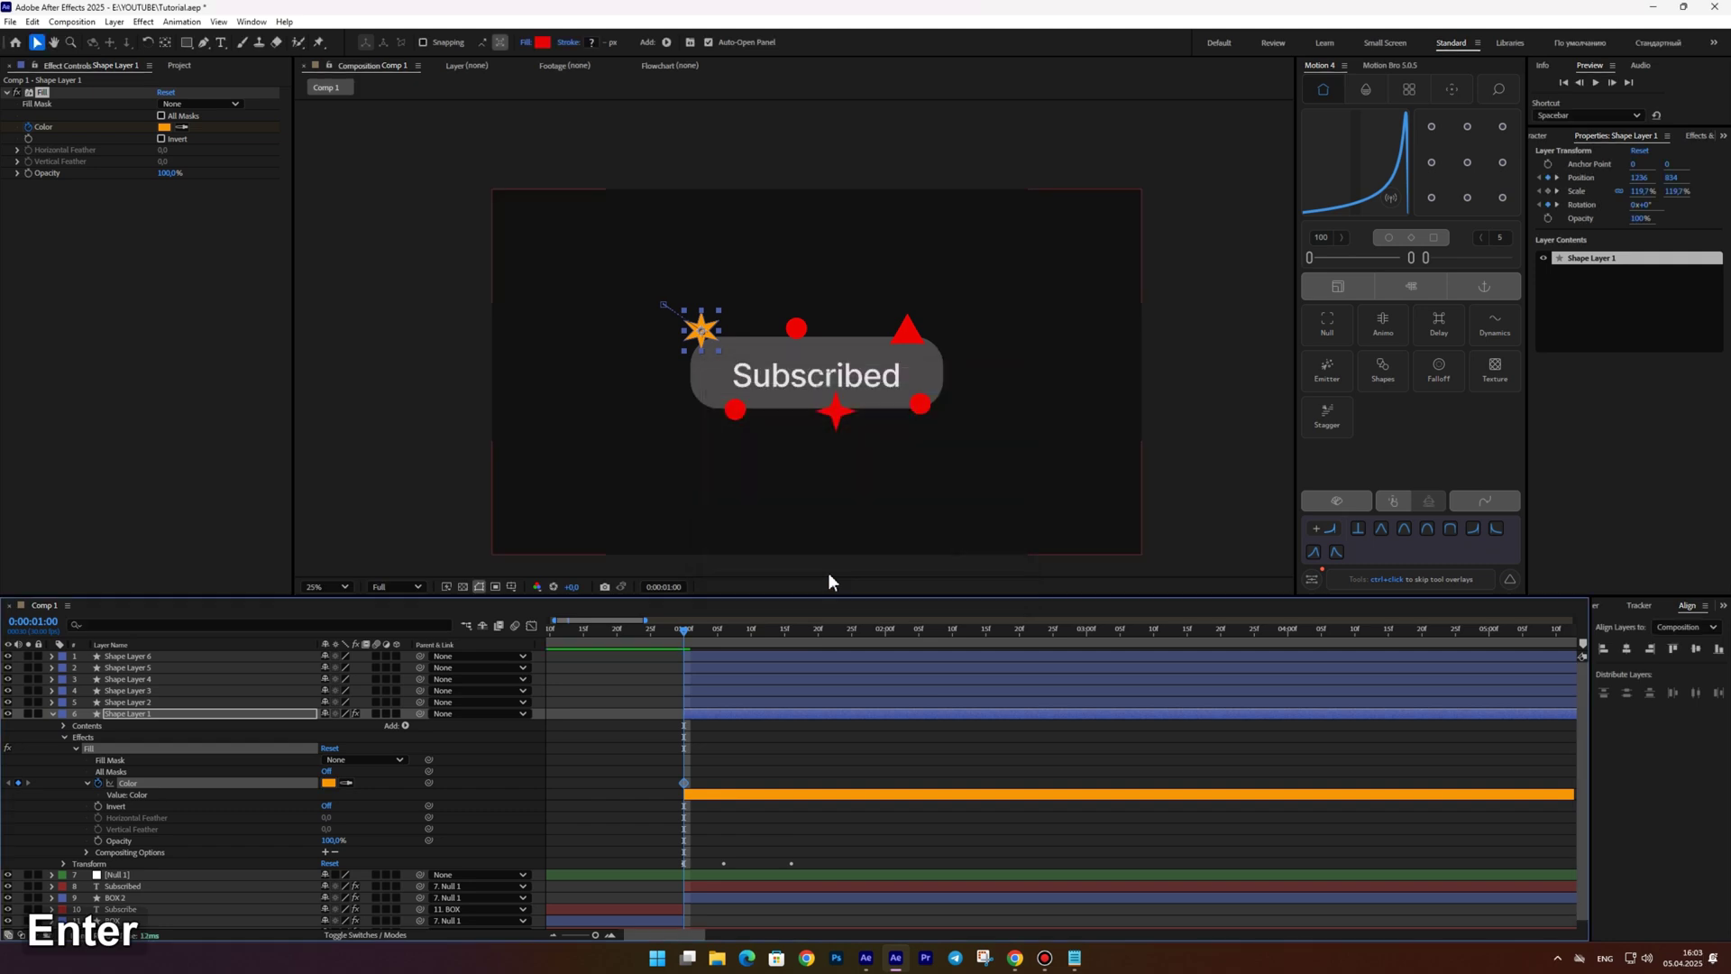
At 0:00:01:16, set the Fill colour to pinkish red and ease the colour keyframes
{"action": "left_click_drag", "start_coordinate": [684, 642], "coordinate": [784, 620]}
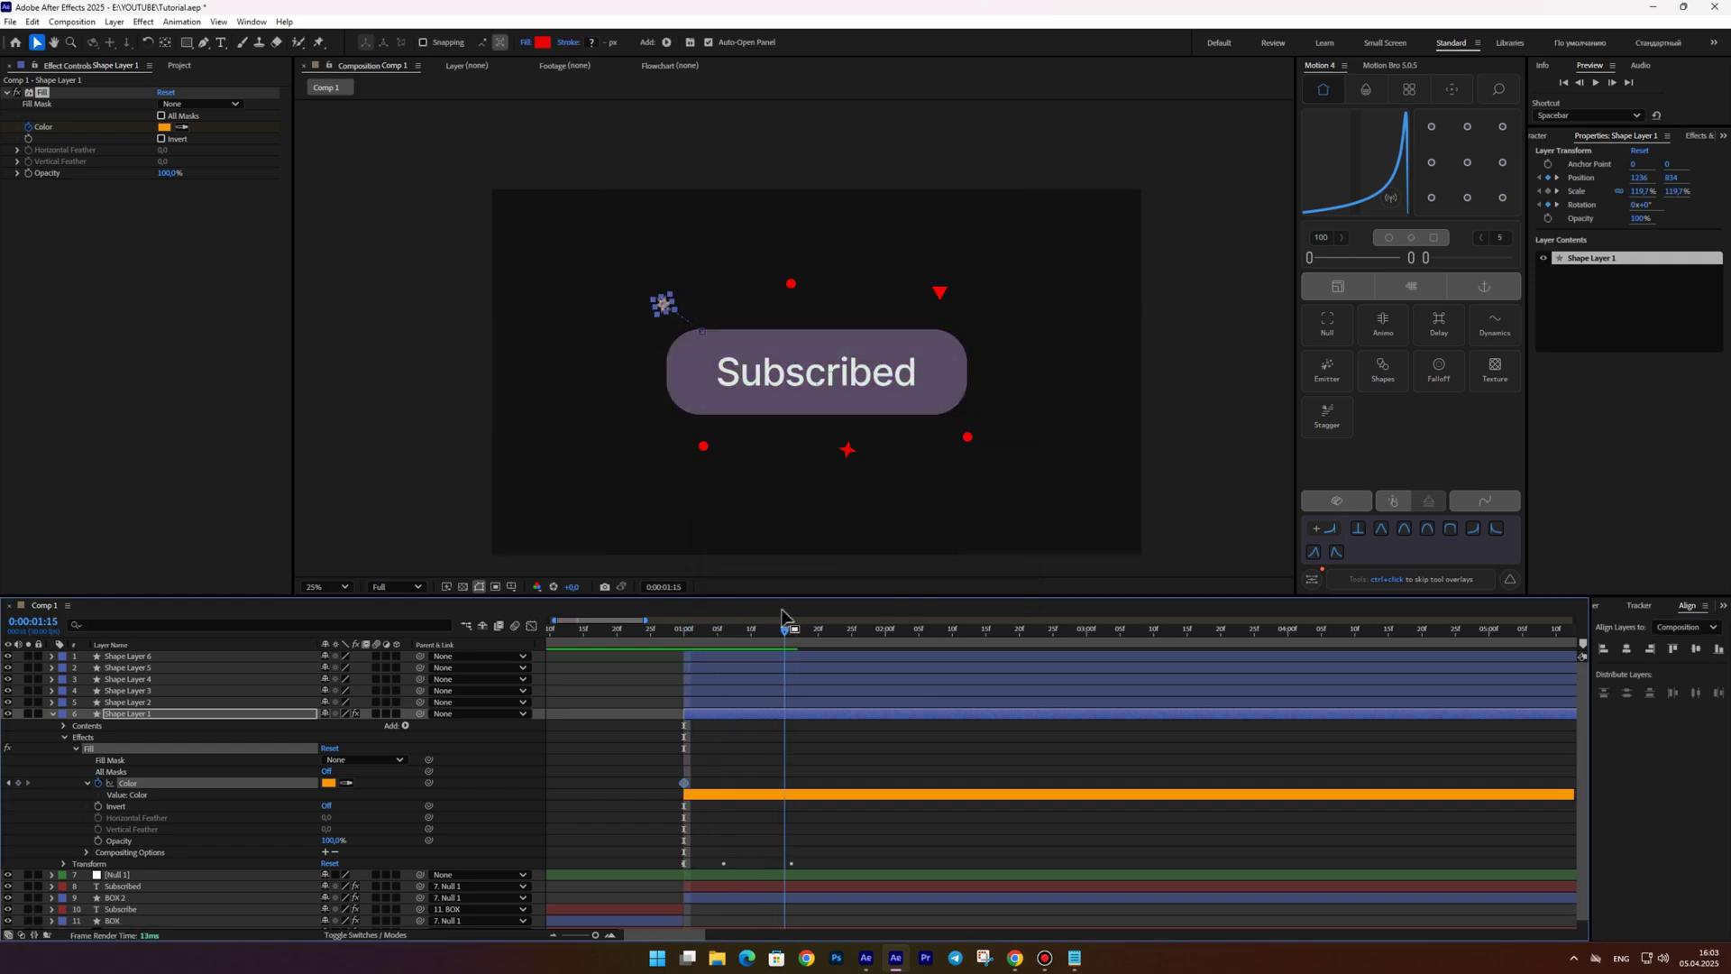
{"action": "left_click", "coordinate": [166, 127]}
{"action": "left_click", "coordinate": [905, 405]}
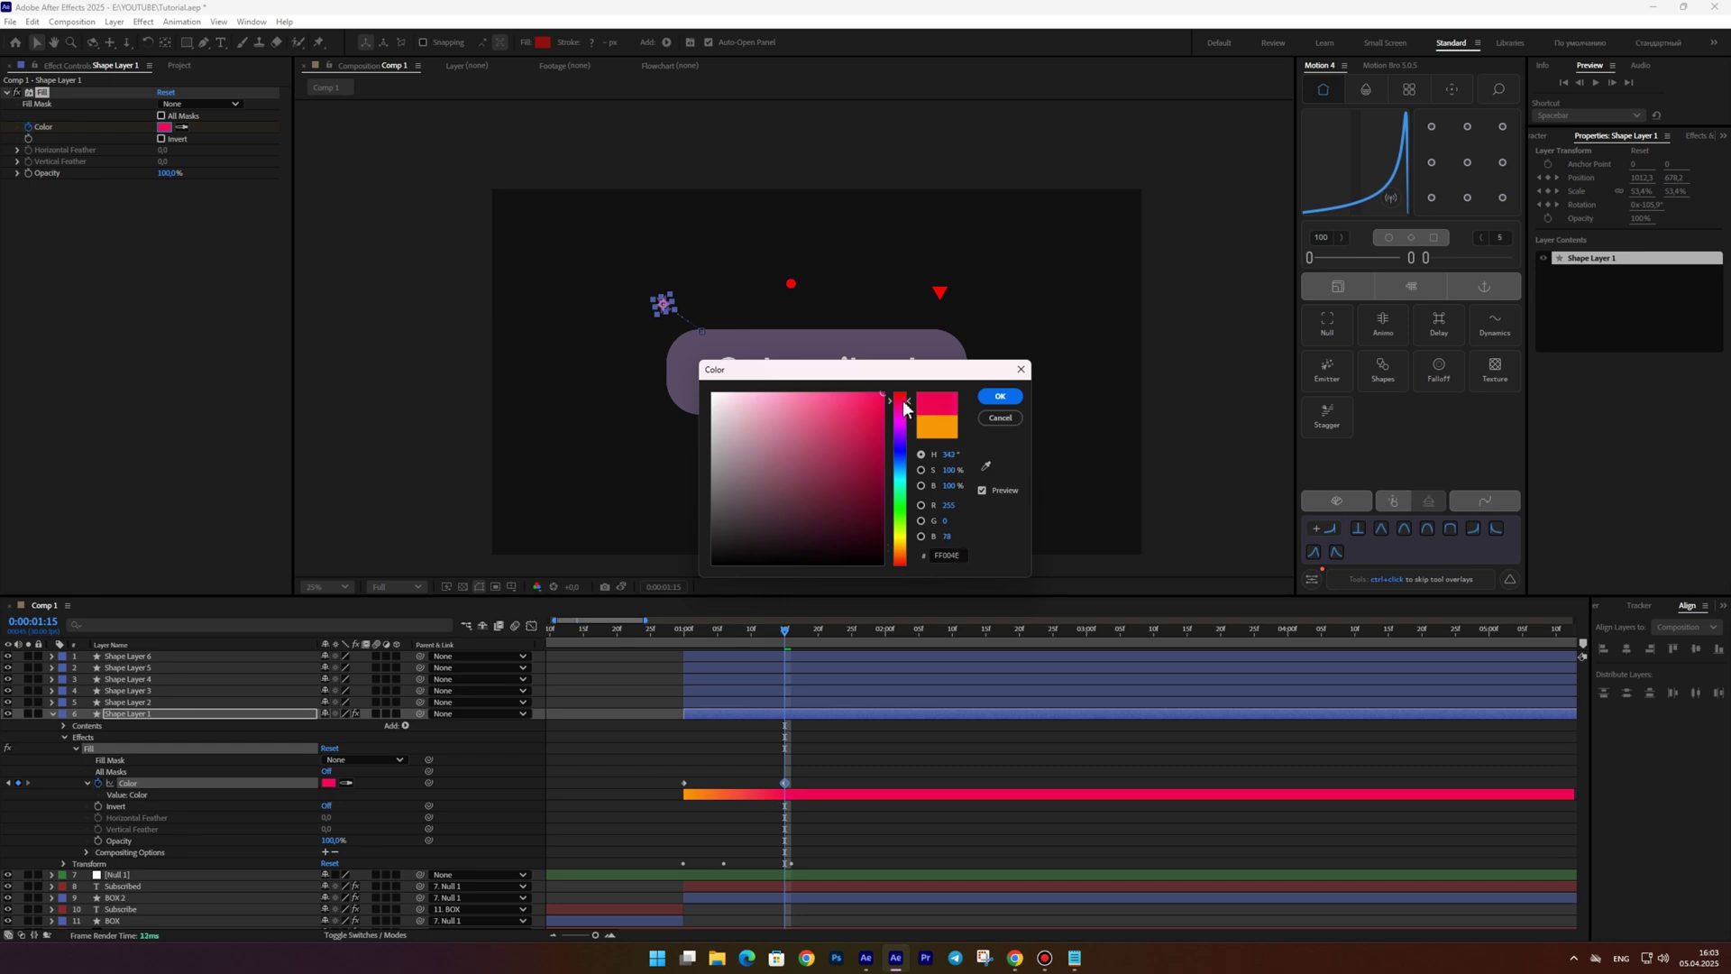
{"action": "key", "text": "Return"}
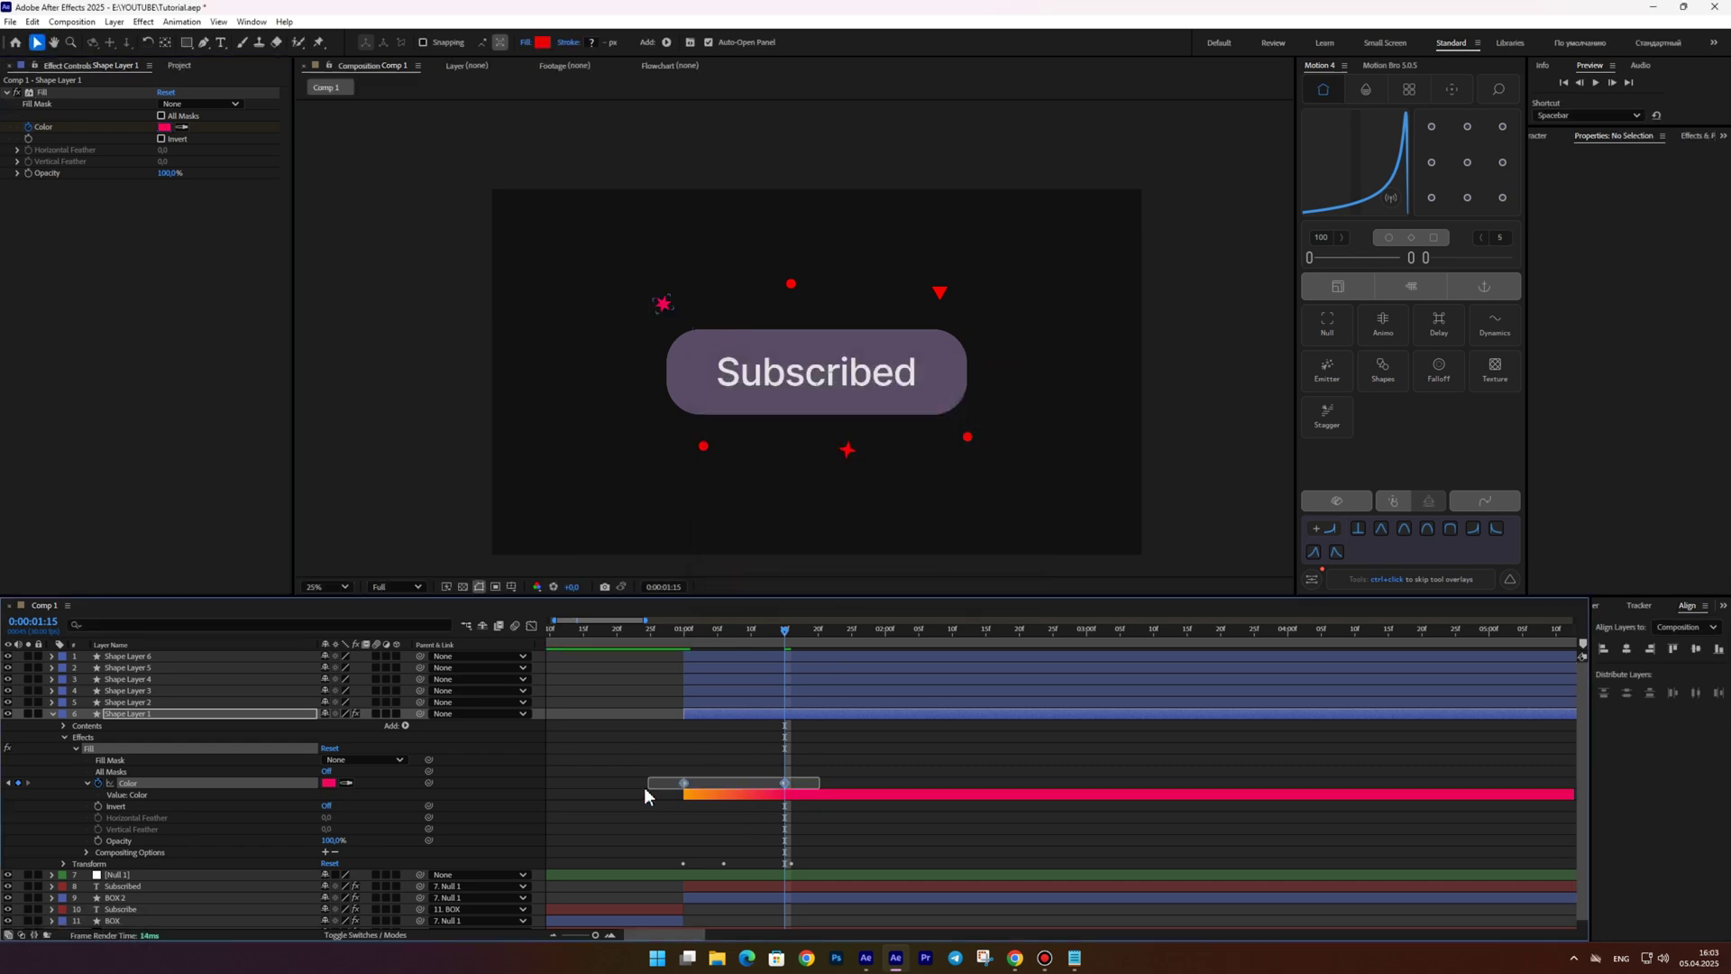
{"action": "key", "text": "F9"}
{"action": "left_click", "coordinate": [793, 766]}
Preview, then drag the red Color keyframe later and check the slower colour change
{"action": "left_click_drag", "start_coordinate": [773, 628], "coordinate": [658, 638]}
{"action": "key", "text": "space"}
{"action": "key", "text": "space"}
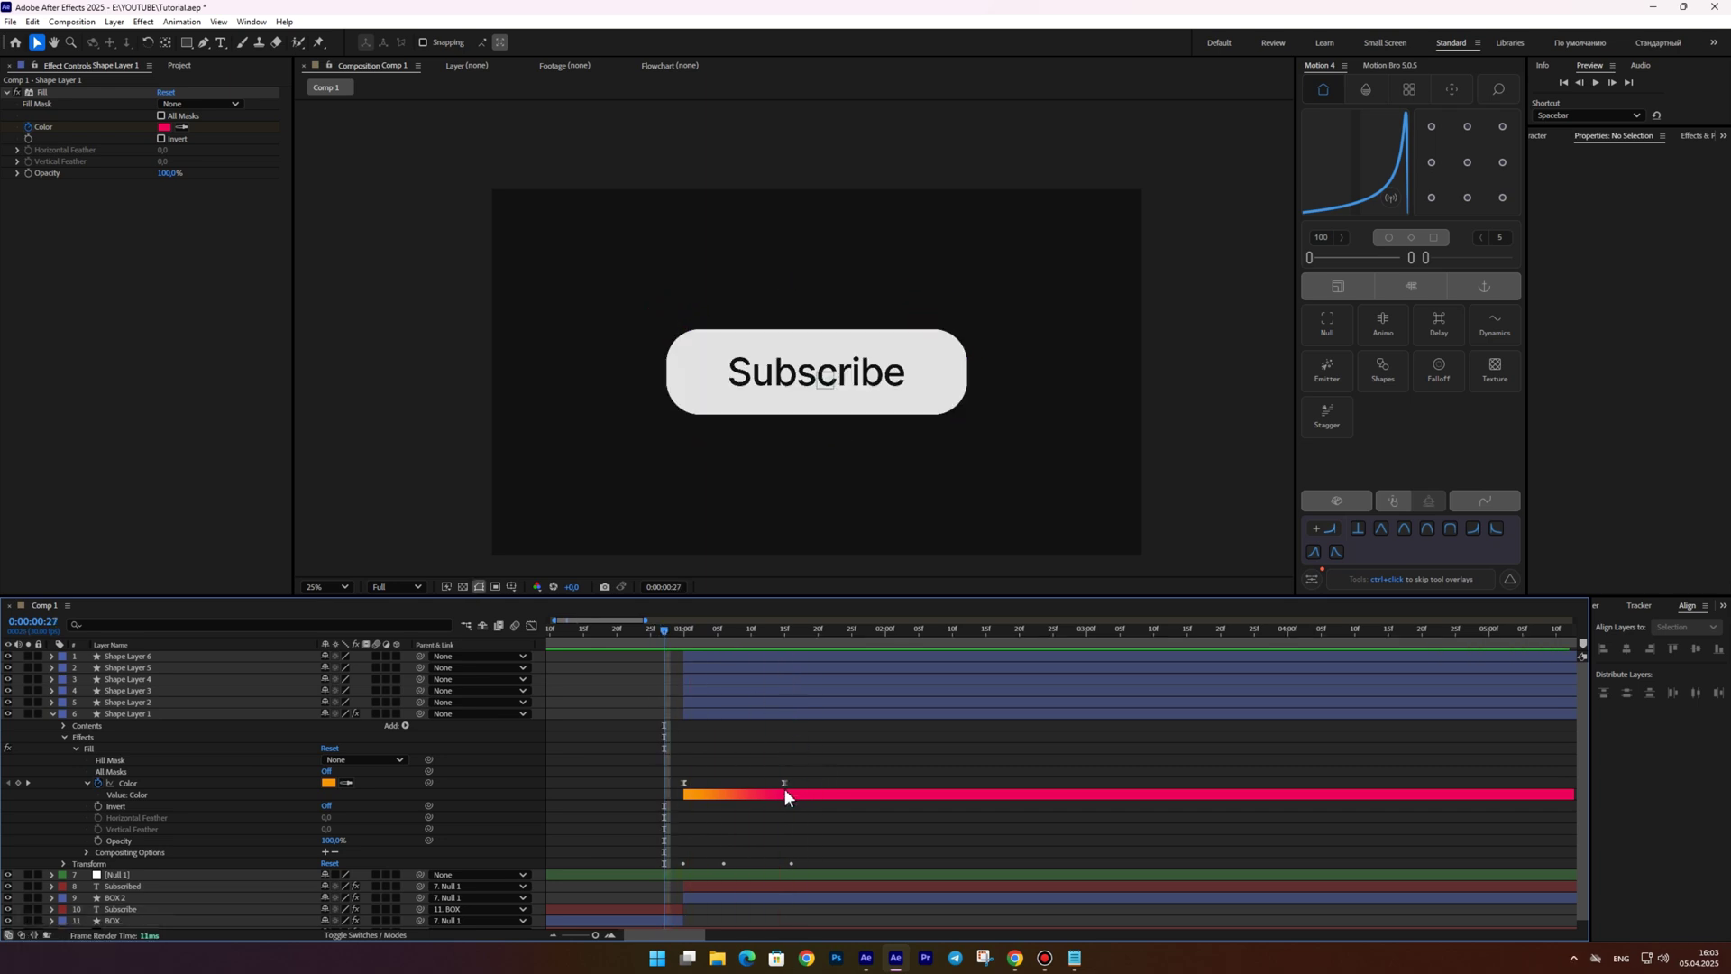
{"action": "left_click", "coordinate": [784, 783]}
{"action": "left_click_drag", "start_coordinate": [788, 783], "coordinate": [812, 789]}
{"action": "left_click", "coordinate": [676, 645]}
{"action": "left_click", "coordinate": [668, 630]}
{"action": "key", "text": "space"}
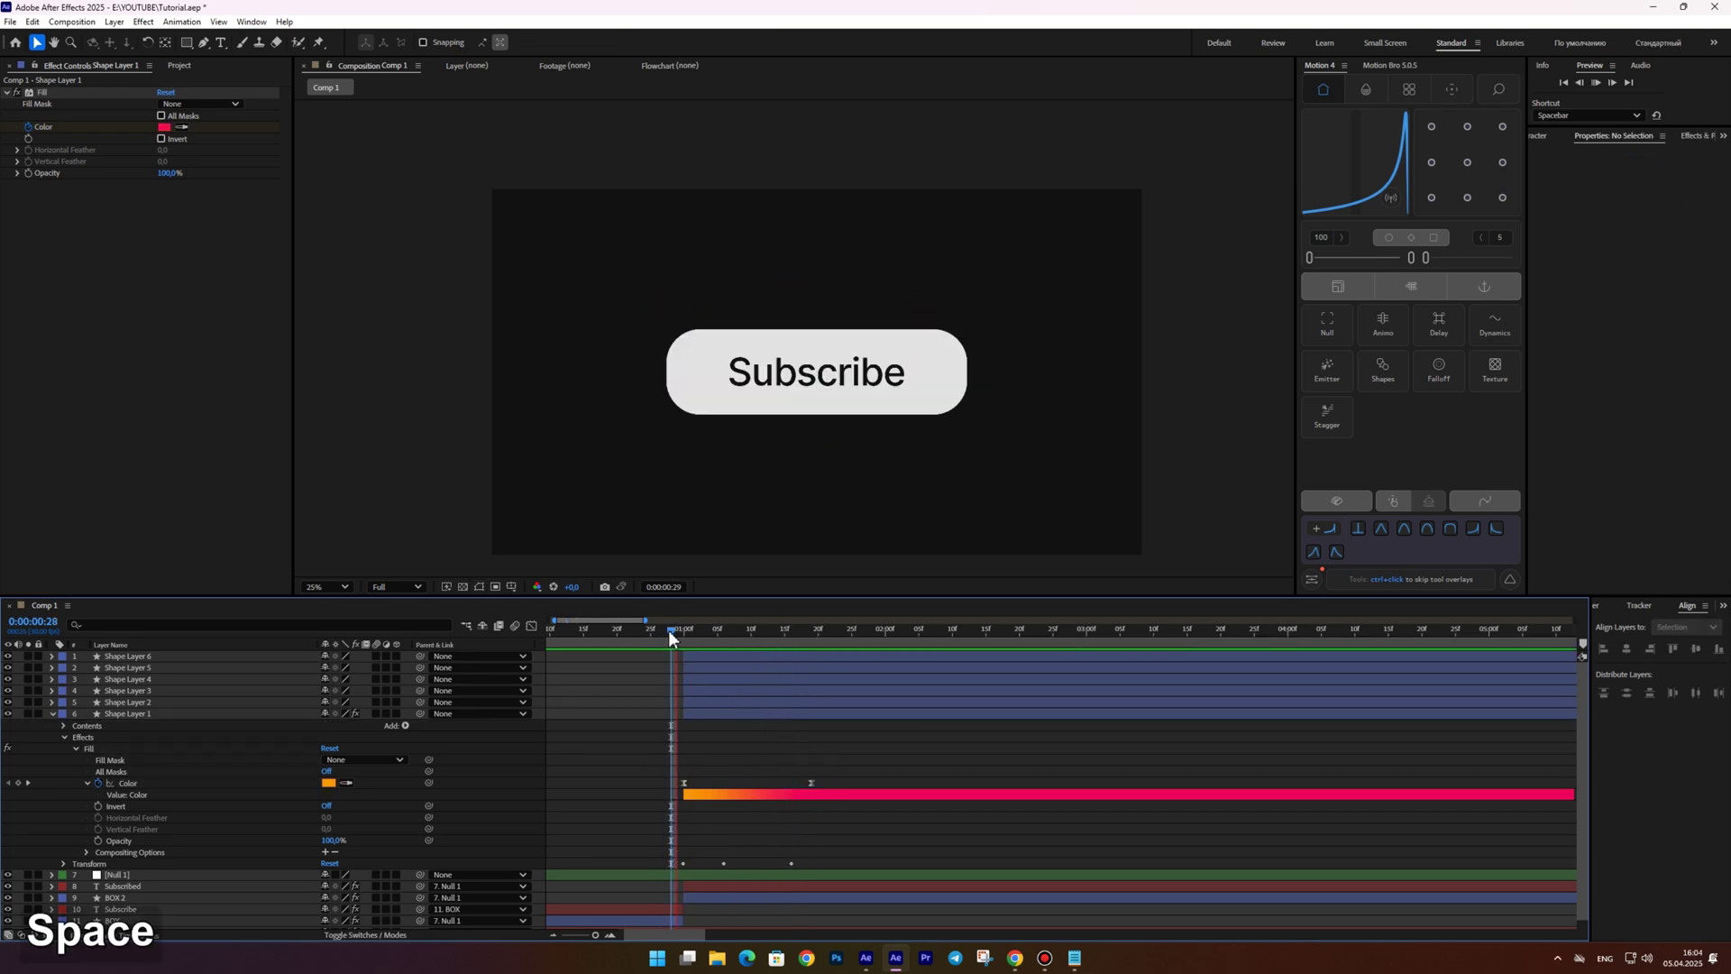
{"action": "key", "text": "space"}
Copy Shape Layer 1's Fill effect onto Shape Layers 2–6 and preview
{"action": "mouse_move", "coordinate": [709, 626]}
{"action": "left_mouse_down"}
{"action": "mouse_move", "coordinate": [856, 622]}
{"action": "mouse_move", "coordinate": [682, 633]}
{"action": "left_mouse_up"}
{"action": "left_click", "coordinate": [46, 94]}
{"action": "key", "text": "ctrl+c"}
{"action": "left_click", "coordinate": [133, 702]}
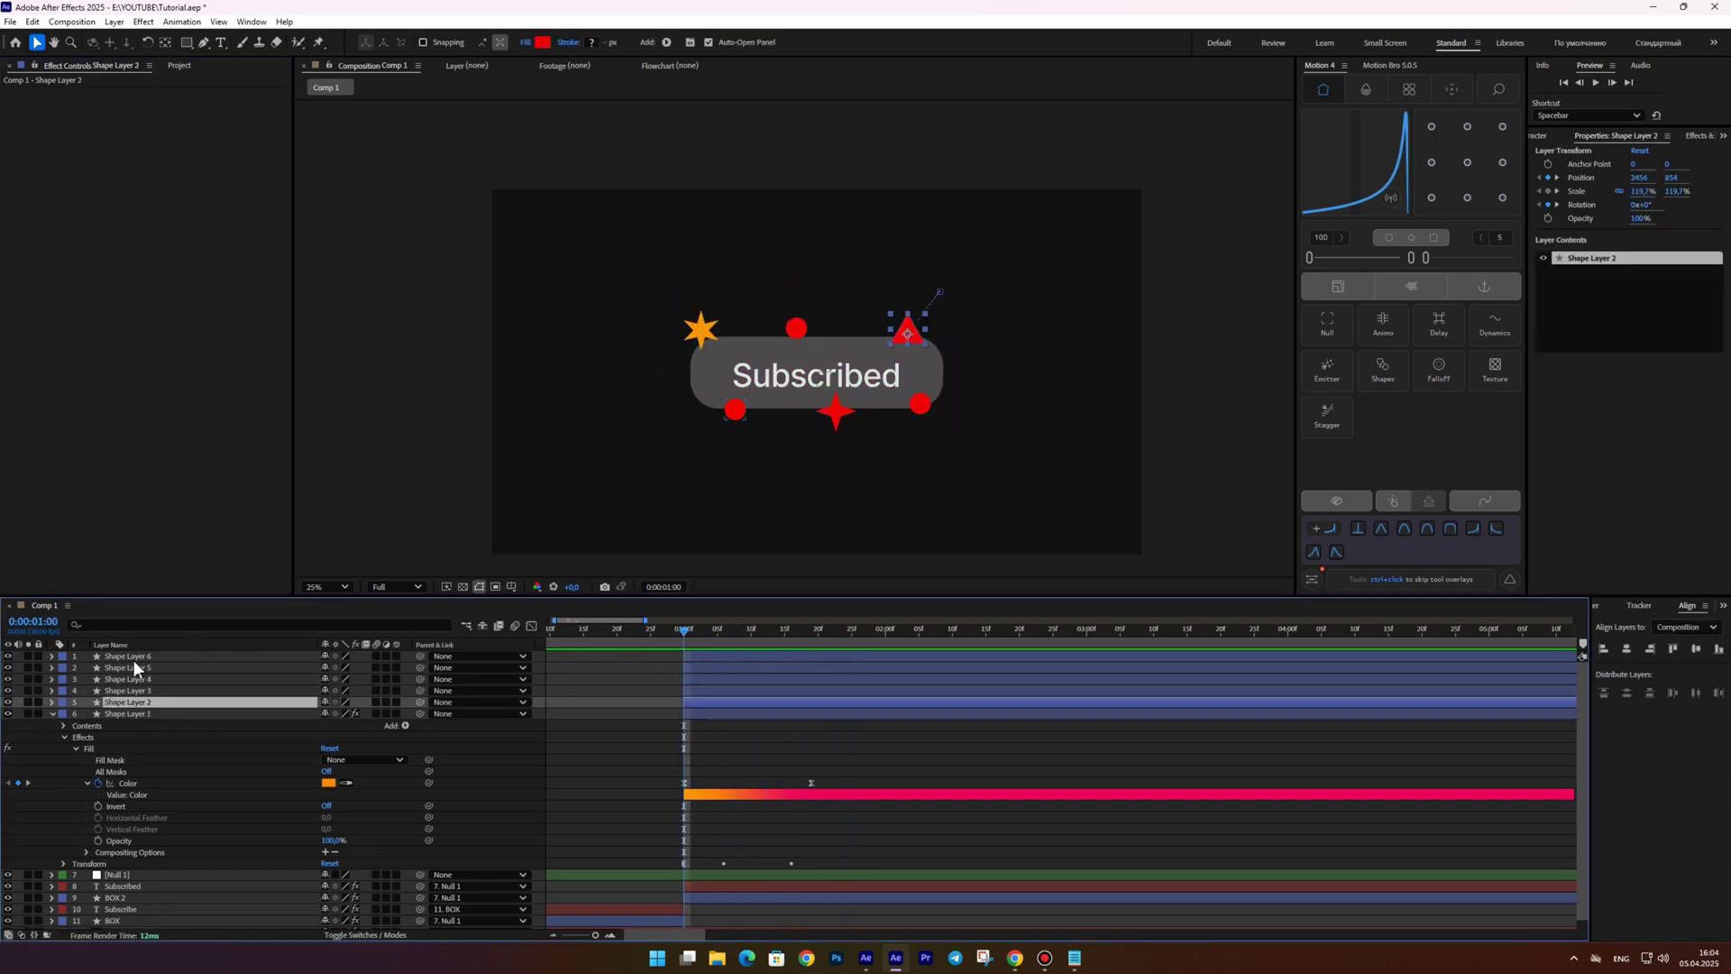
{"action": "left_click", "coordinate": [133, 656], "text": "shift"}
{"action": "key", "text": "ctrl+v"}
{"action": "left_click", "coordinate": [621, 745]}
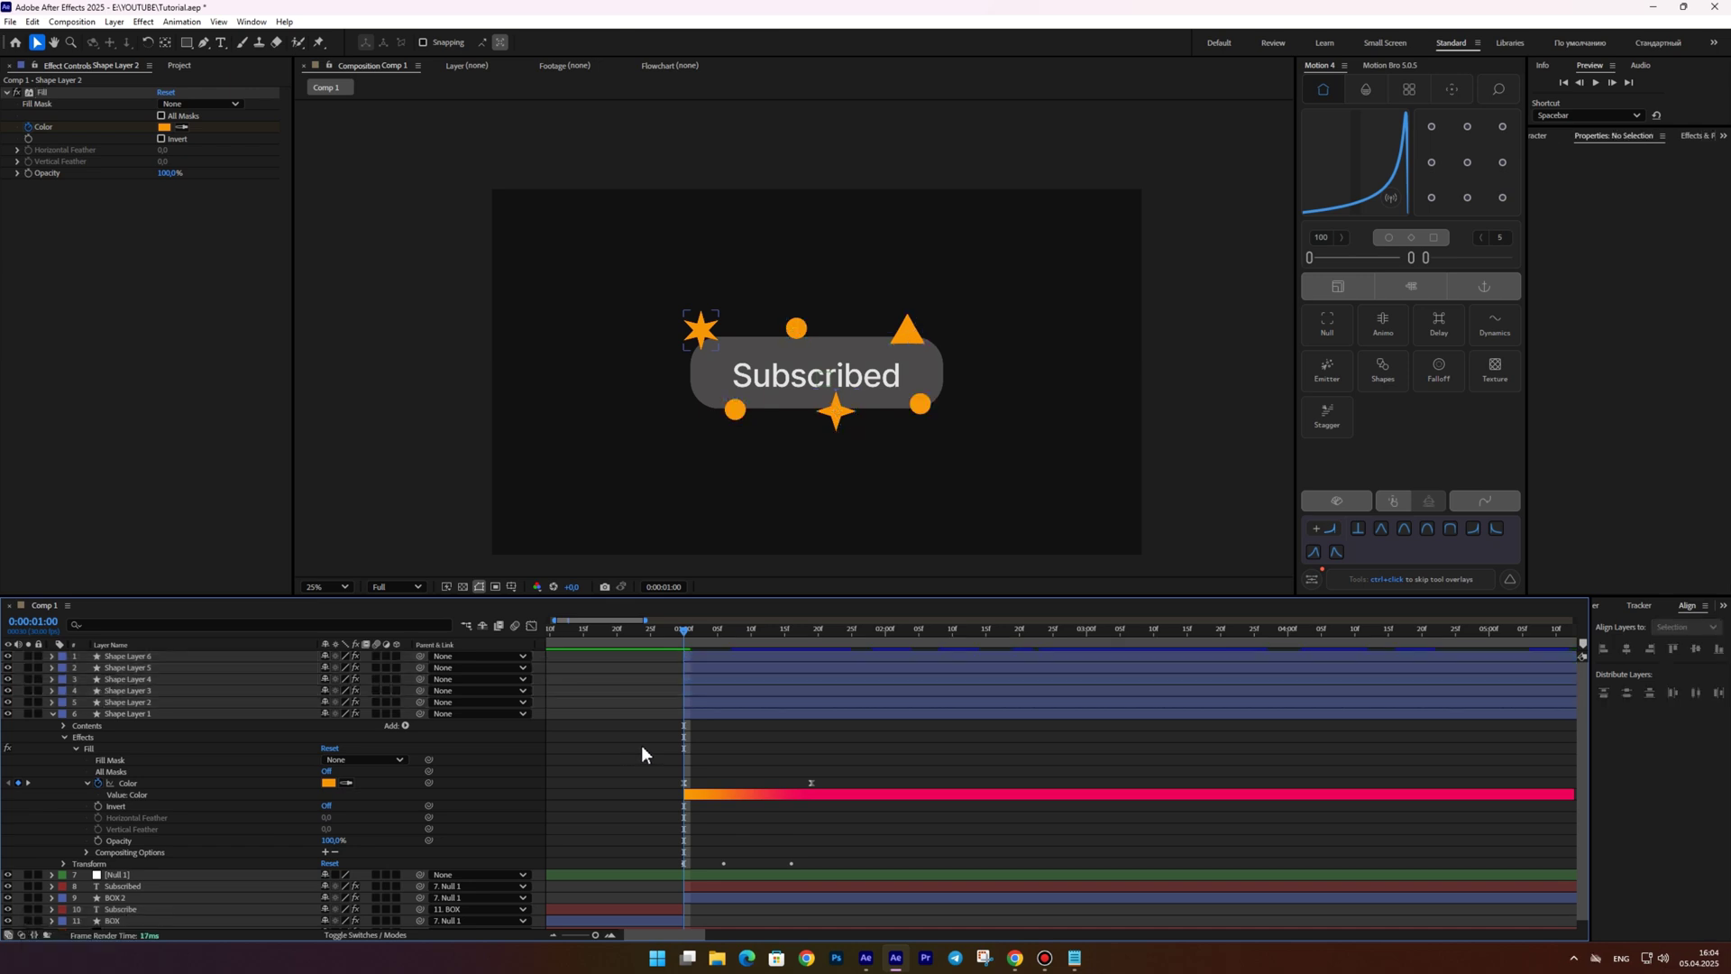
{"action": "left_click", "coordinate": [52, 714]}
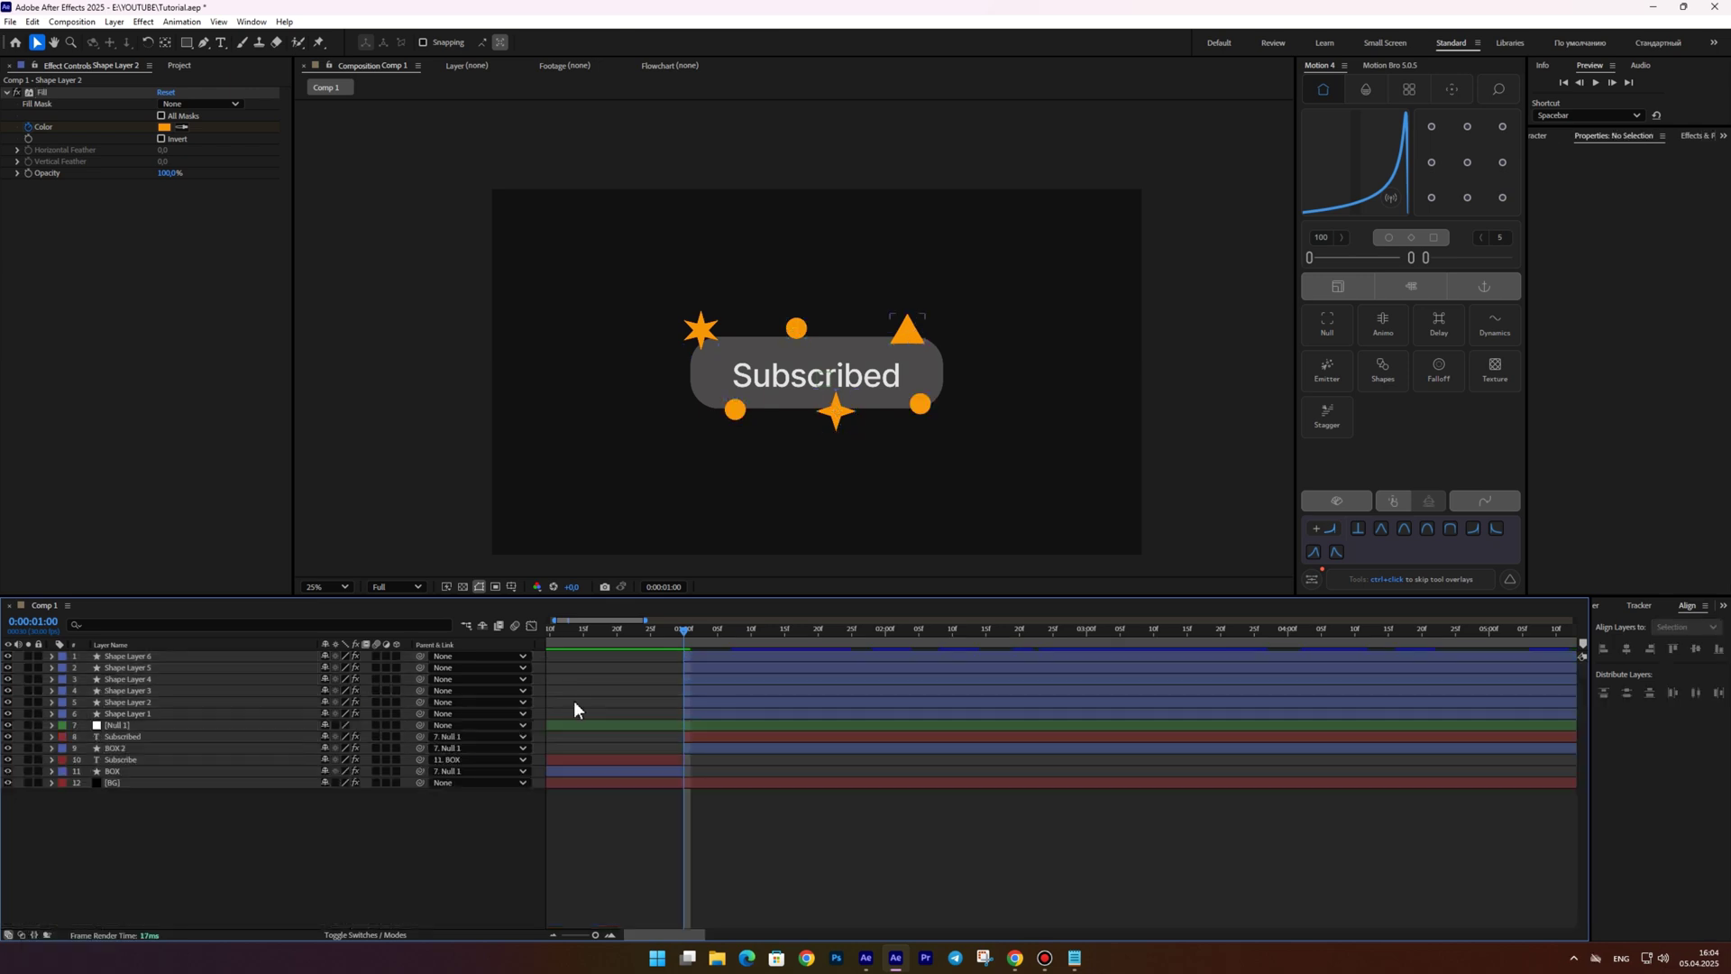
{"action": "key", "text": "space"}
Start Shape Layers 3 and 4 and the triangle layer about one frame later
{"action": "left_click_drag", "start_coordinate": [656, 631], "coordinate": [727, 638]}
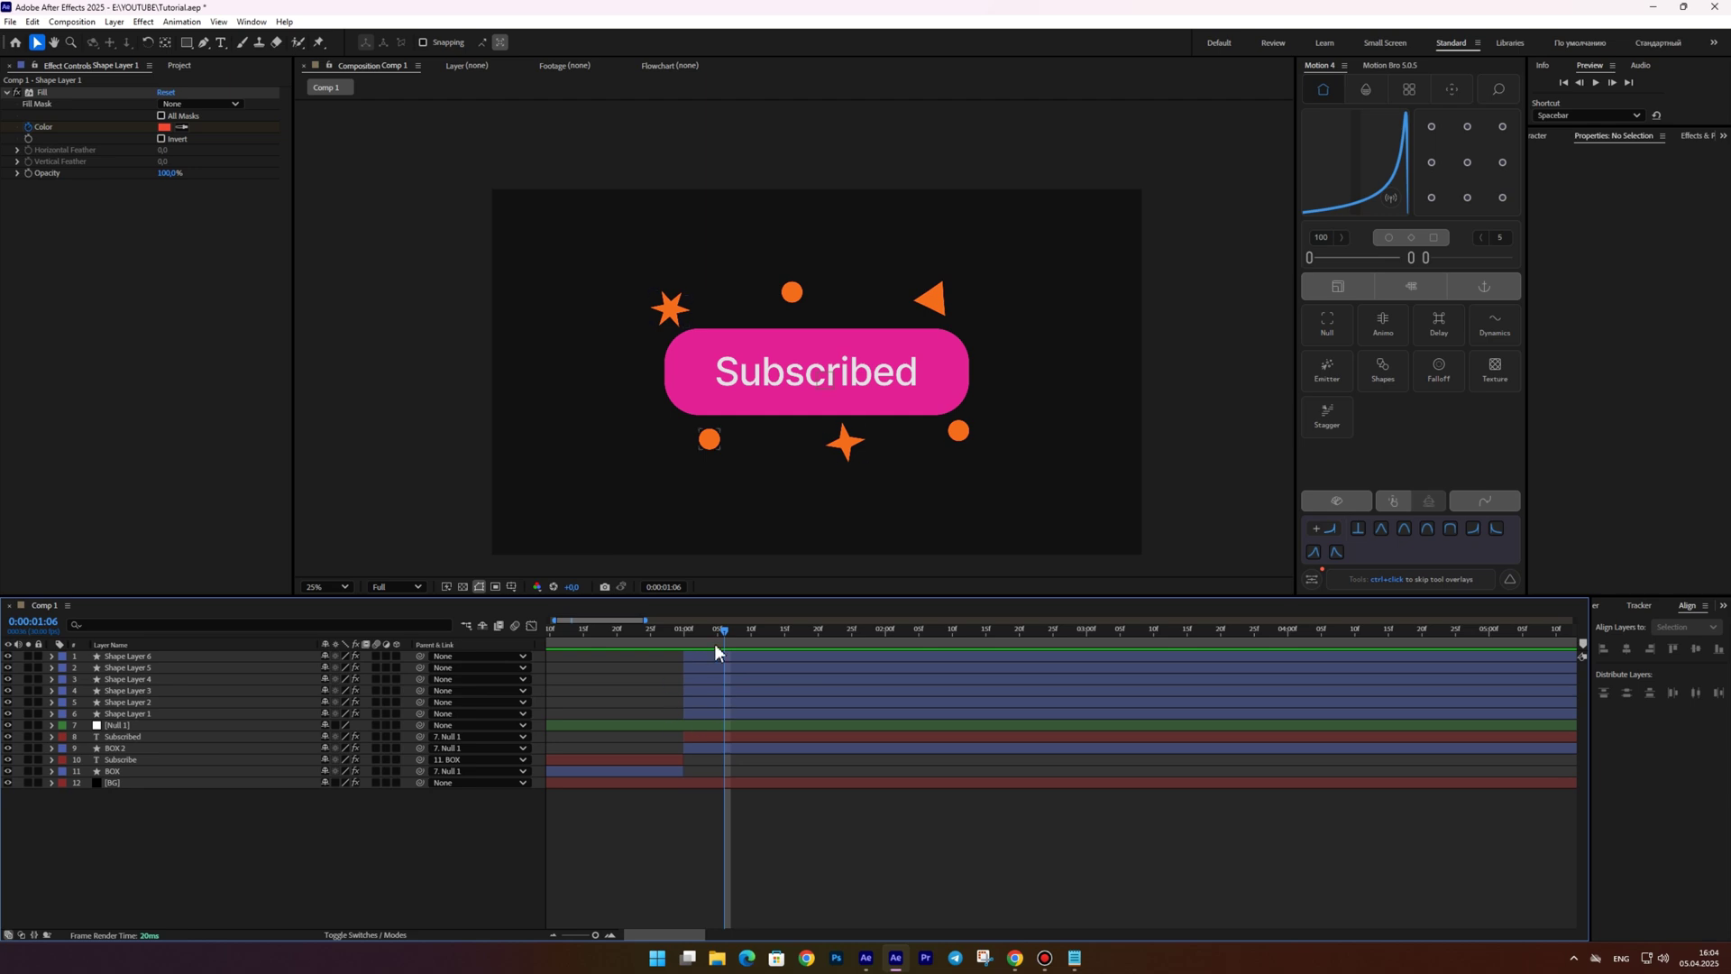
{"action": "left_click", "coordinate": [696, 712]}
{"action": "left_click", "coordinate": [698, 683]}
{"action": "left_click", "coordinate": [699, 690]}
{"action": "left_click", "coordinate": [702, 683], "text": "shift"}
{"action": "left_click_drag", "start_coordinate": [700, 681], "coordinate": [713, 692]}
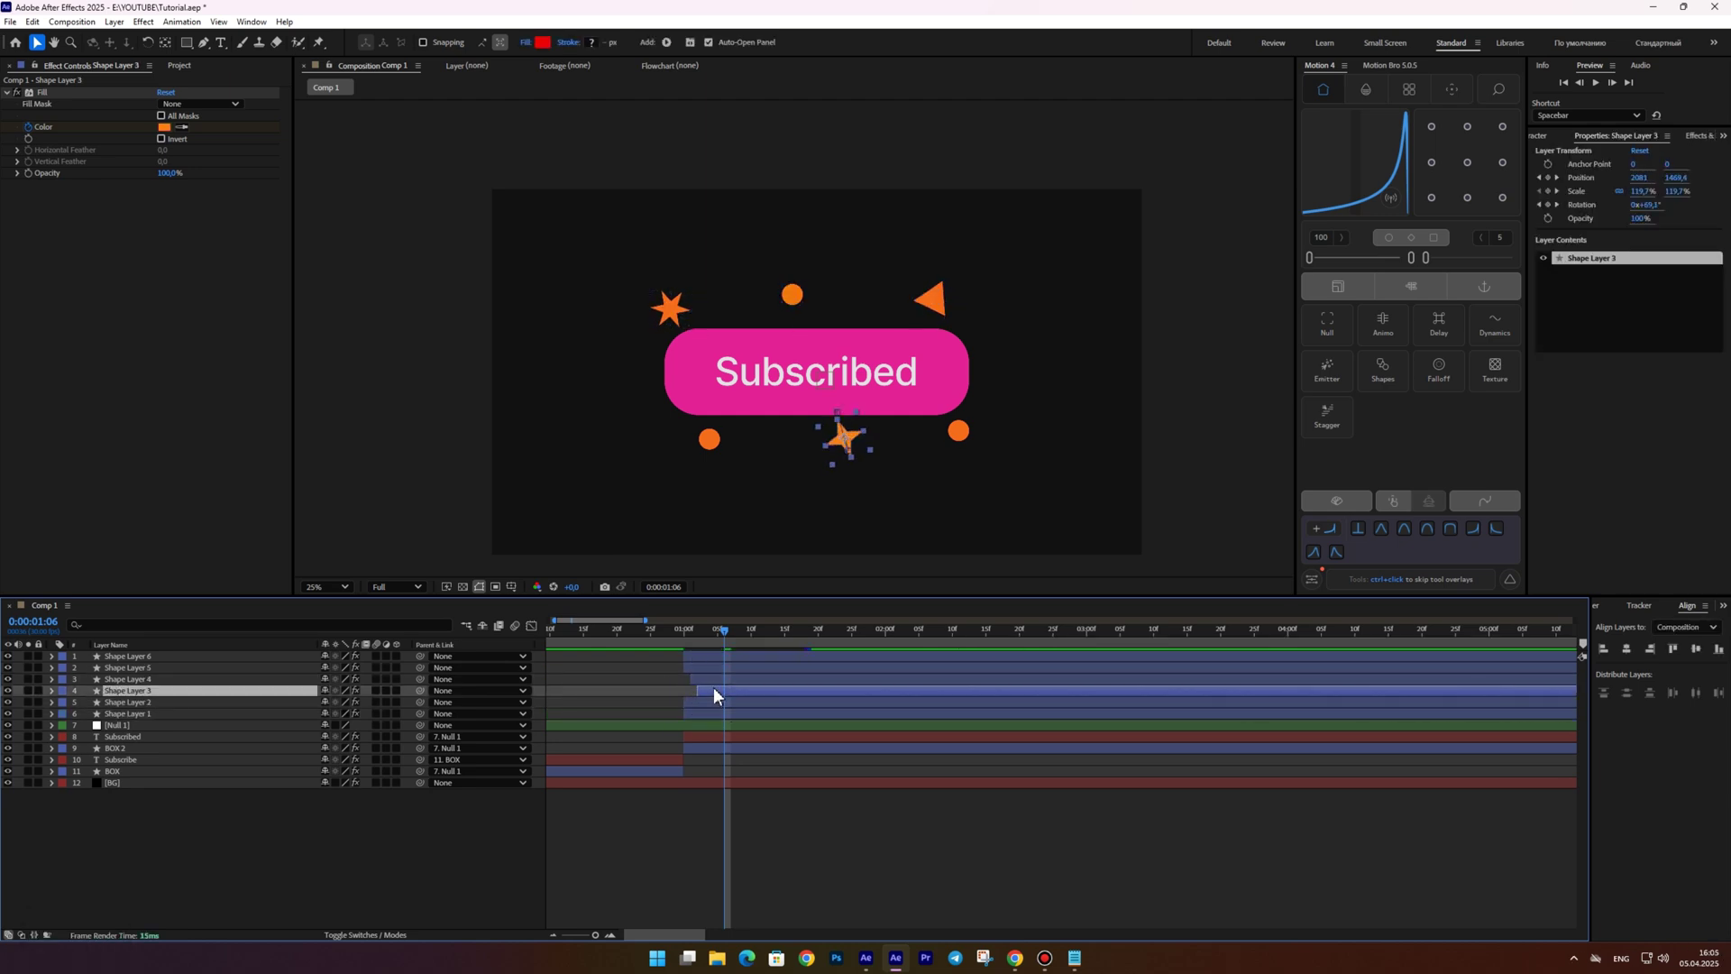
{"action": "left_click", "coordinate": [931, 304]}
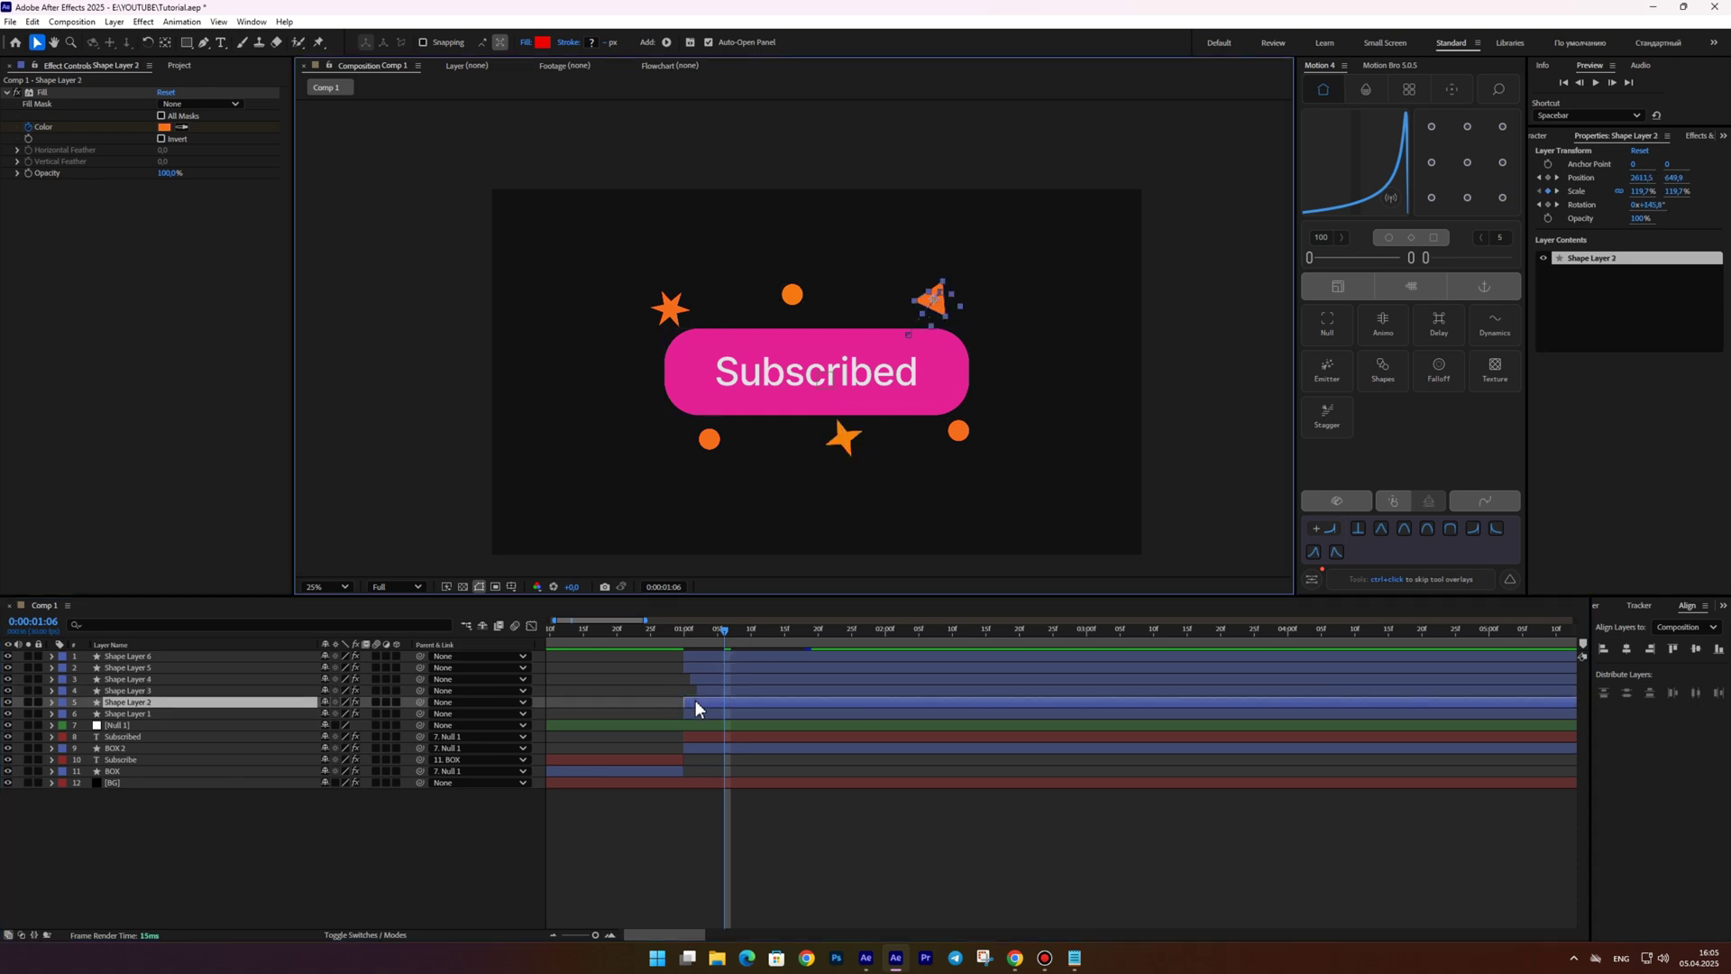
{"action": "left_click_drag", "start_coordinate": [695, 701], "coordinate": [678, 629]}
Review Shape Layers 6 and 2, preview the staggered burst, and scrub to 0:00:01:17
{"action": "left_click", "coordinate": [682, 657]}
{"action": "left_click", "coordinate": [717, 700]}
{"action": "left_click", "coordinate": [660, 701]}
{"action": "key", "text": "space"}
{"action": "left_click", "coordinate": [660, 633]}
{"action": "key", "text": "space"}
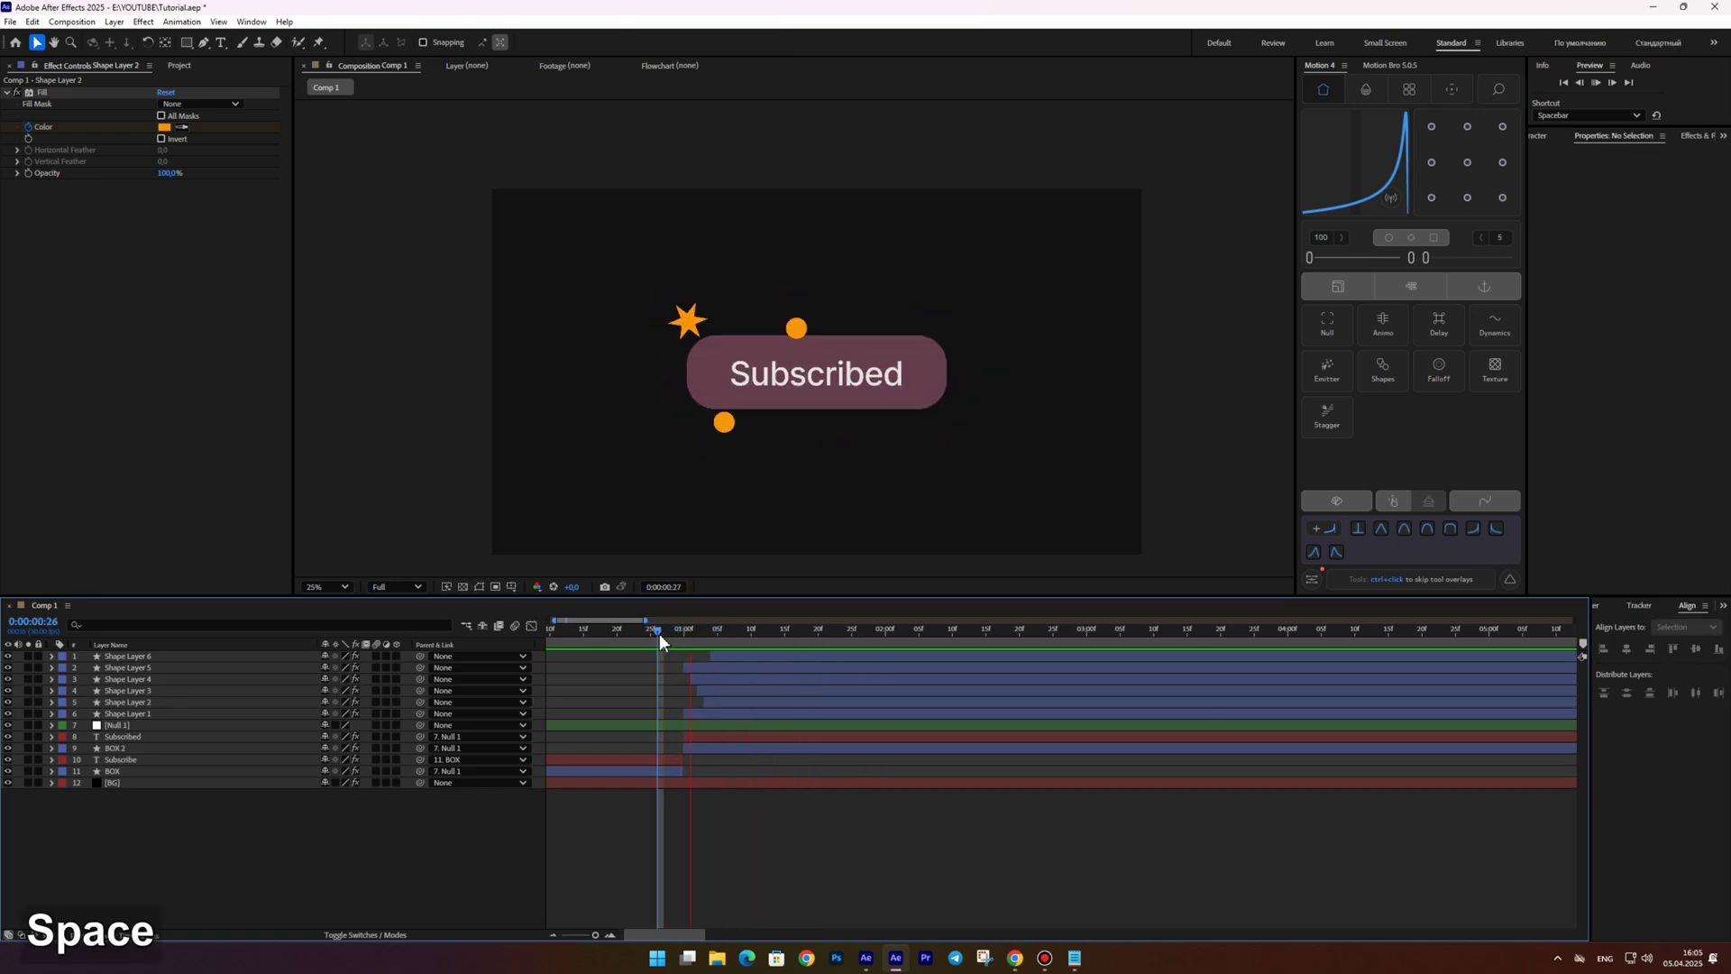
{"action": "left_click", "coordinate": [661, 634]}
{"action": "left_click_drag", "start_coordinate": [660, 633], "coordinate": [758, 629]}
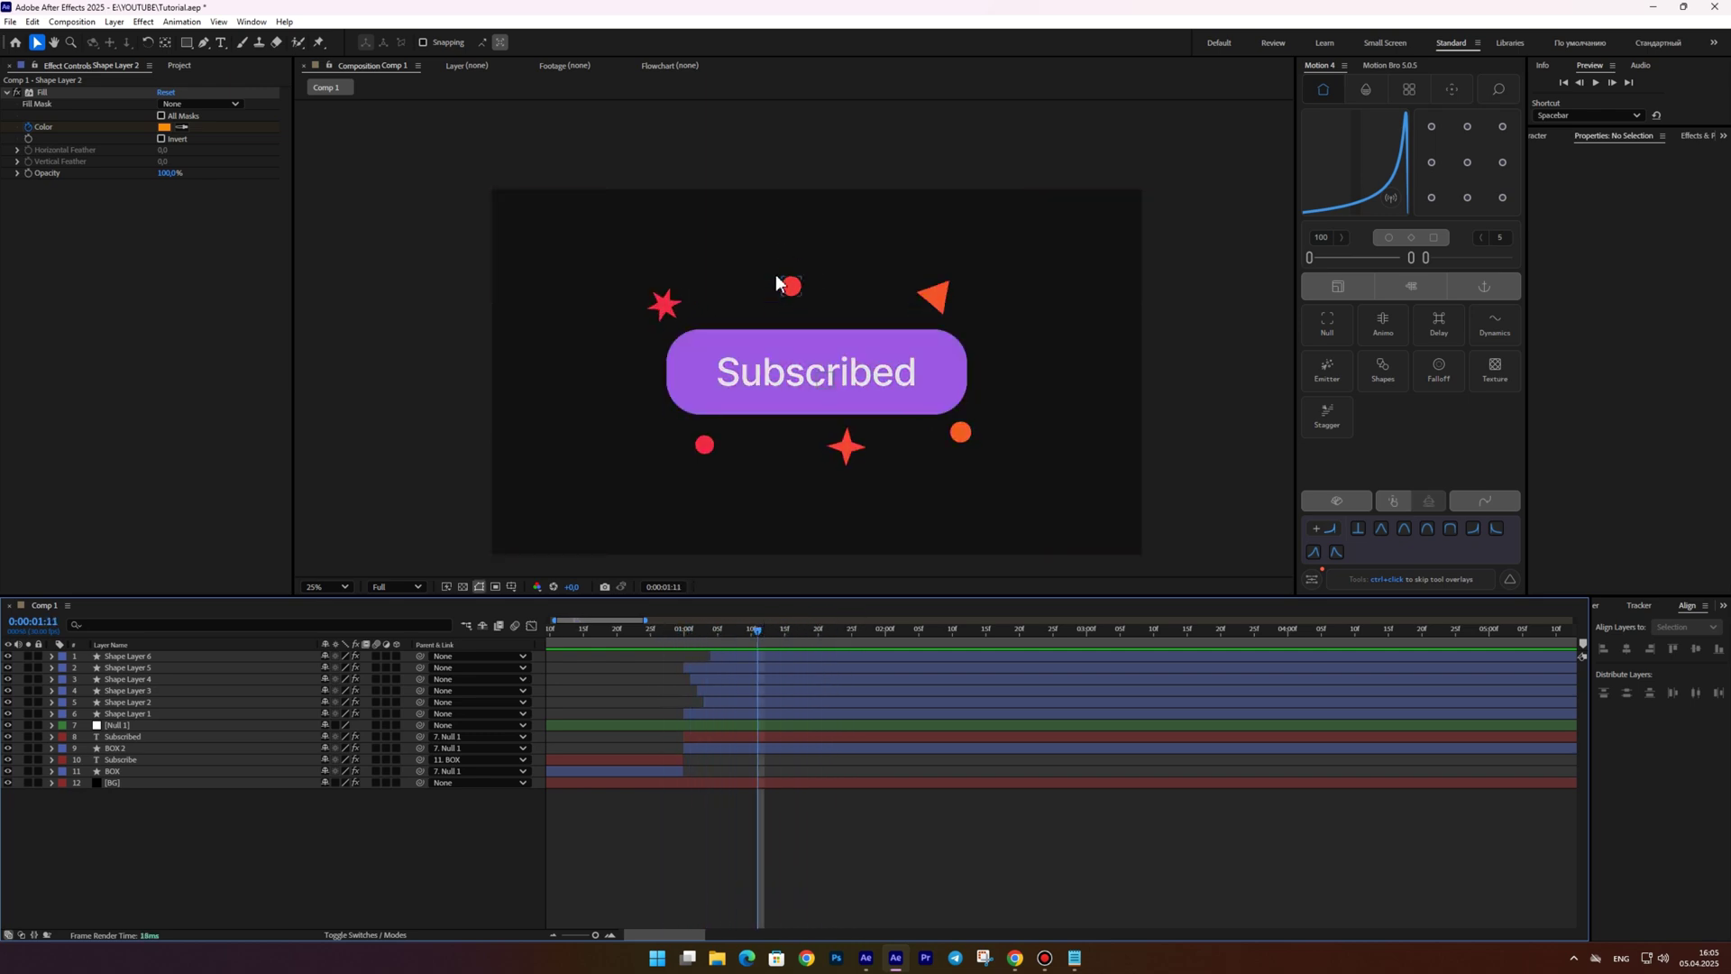
Create the new 1000×1000 composition Comp 2 and show the safe-area guides
{"action": "left_click", "coordinate": [179, 66]}
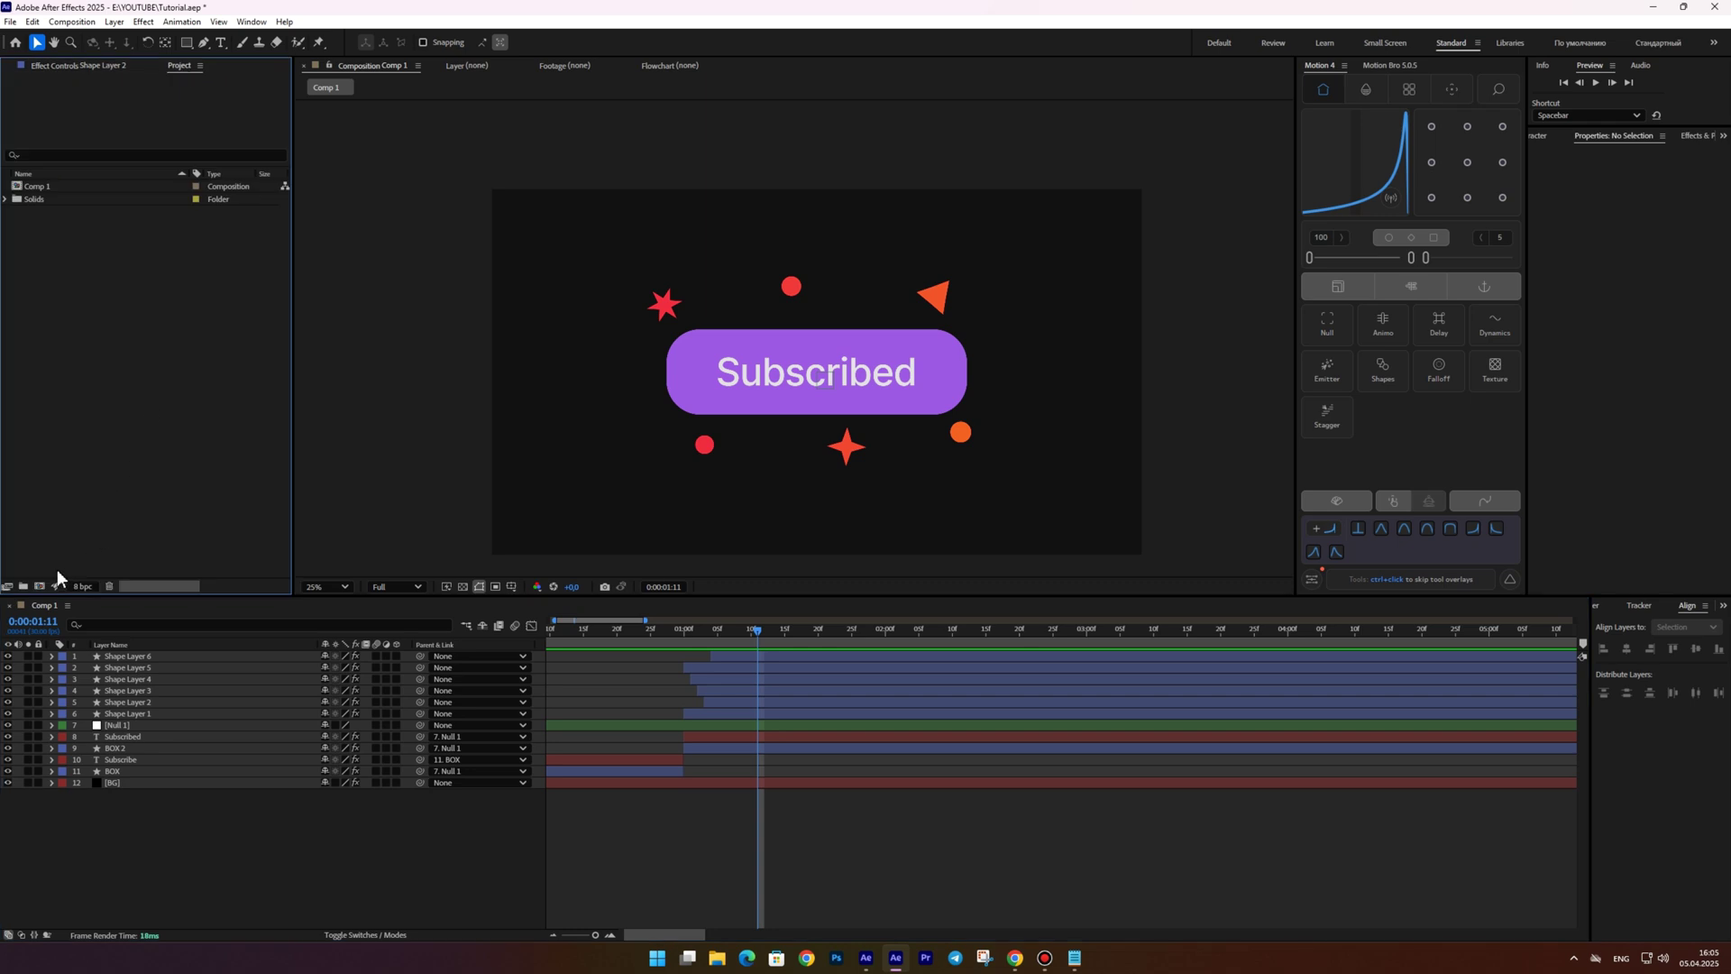
{"action": "left_click", "coordinate": [36, 586]}
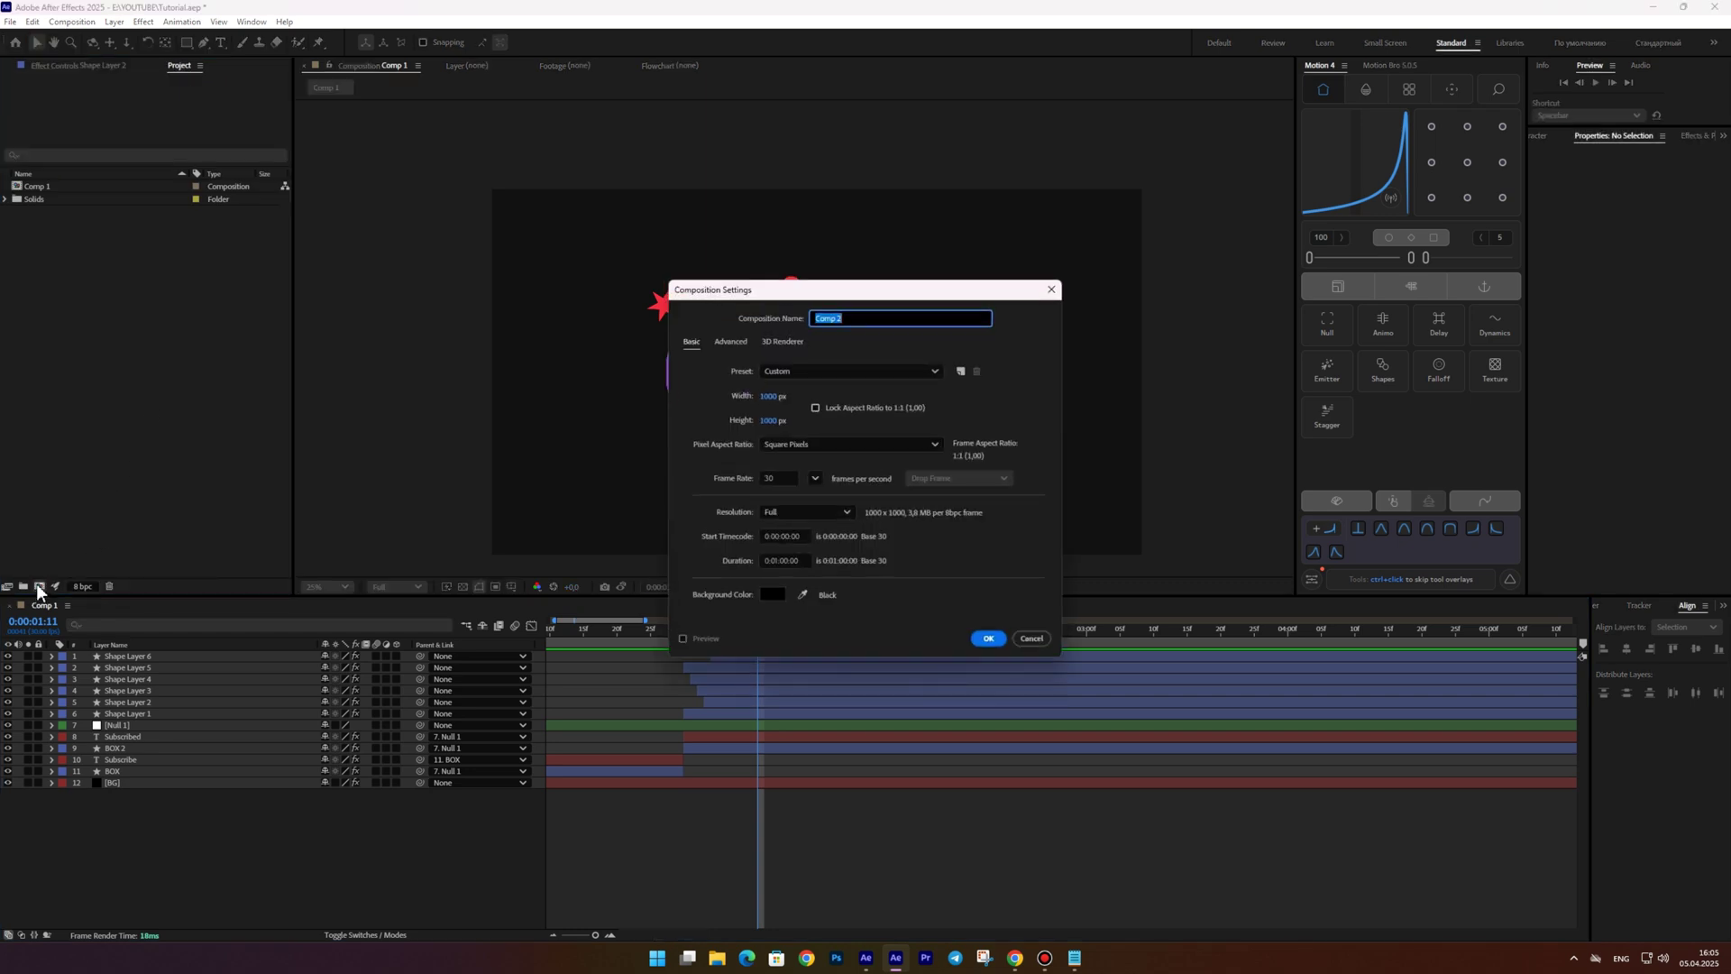
{"action": "left_click", "coordinate": [996, 640]}
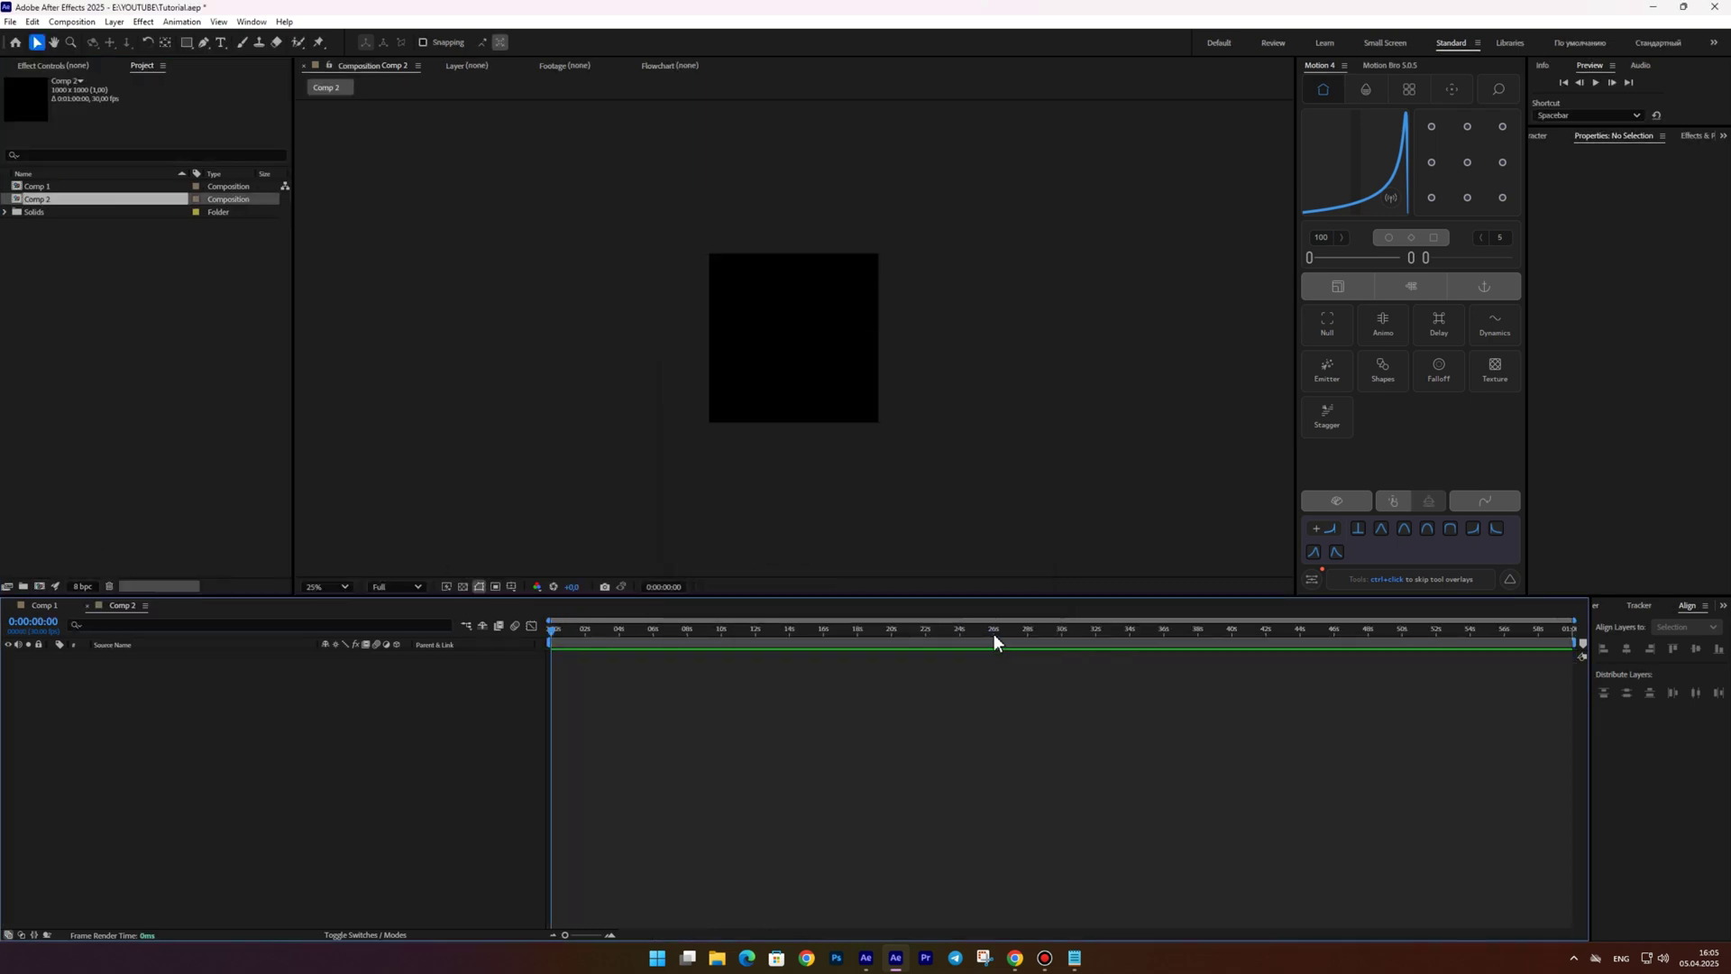
{"action": "key", "text": "apostrophe"}
Pen-draw a vertical cyan line upward from the centre with a 72 px stroke
{"action": "key", "text": "g"}
{"action": "scroll", "coordinate": [800, 348], "scroll_direction": "up", "scroll_amount": 4}
{"action": "middle_click", "coordinate": [800, 327]}
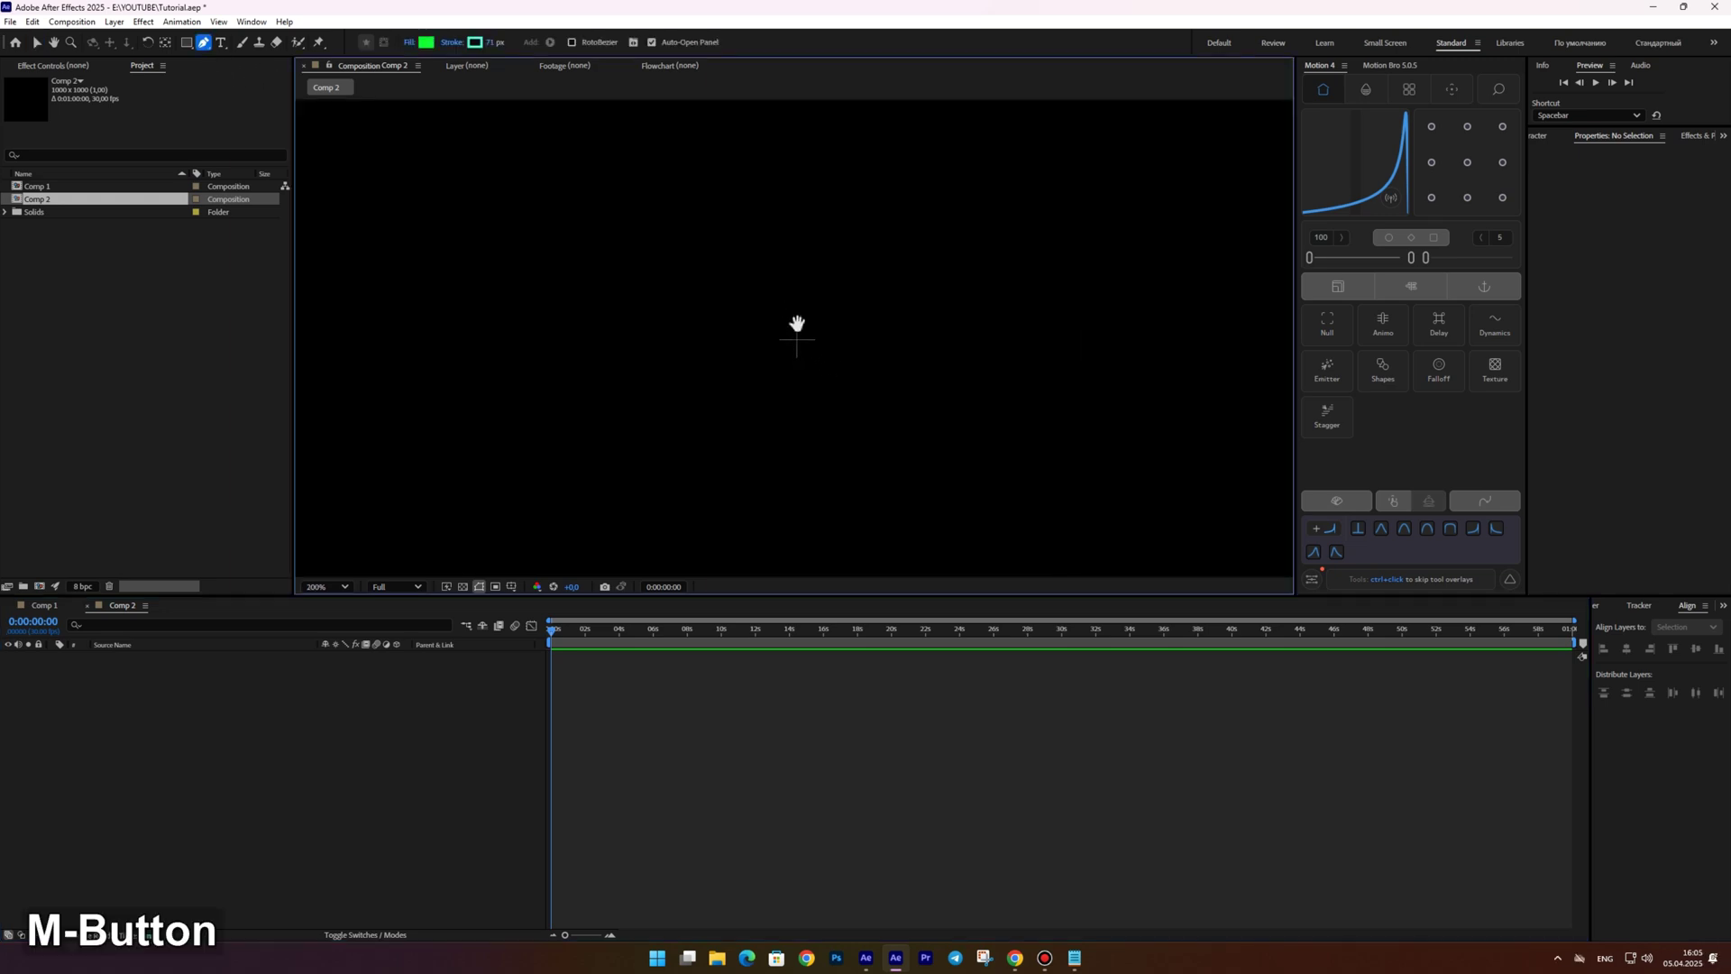
{"action": "left_click", "coordinate": [816, 367]}
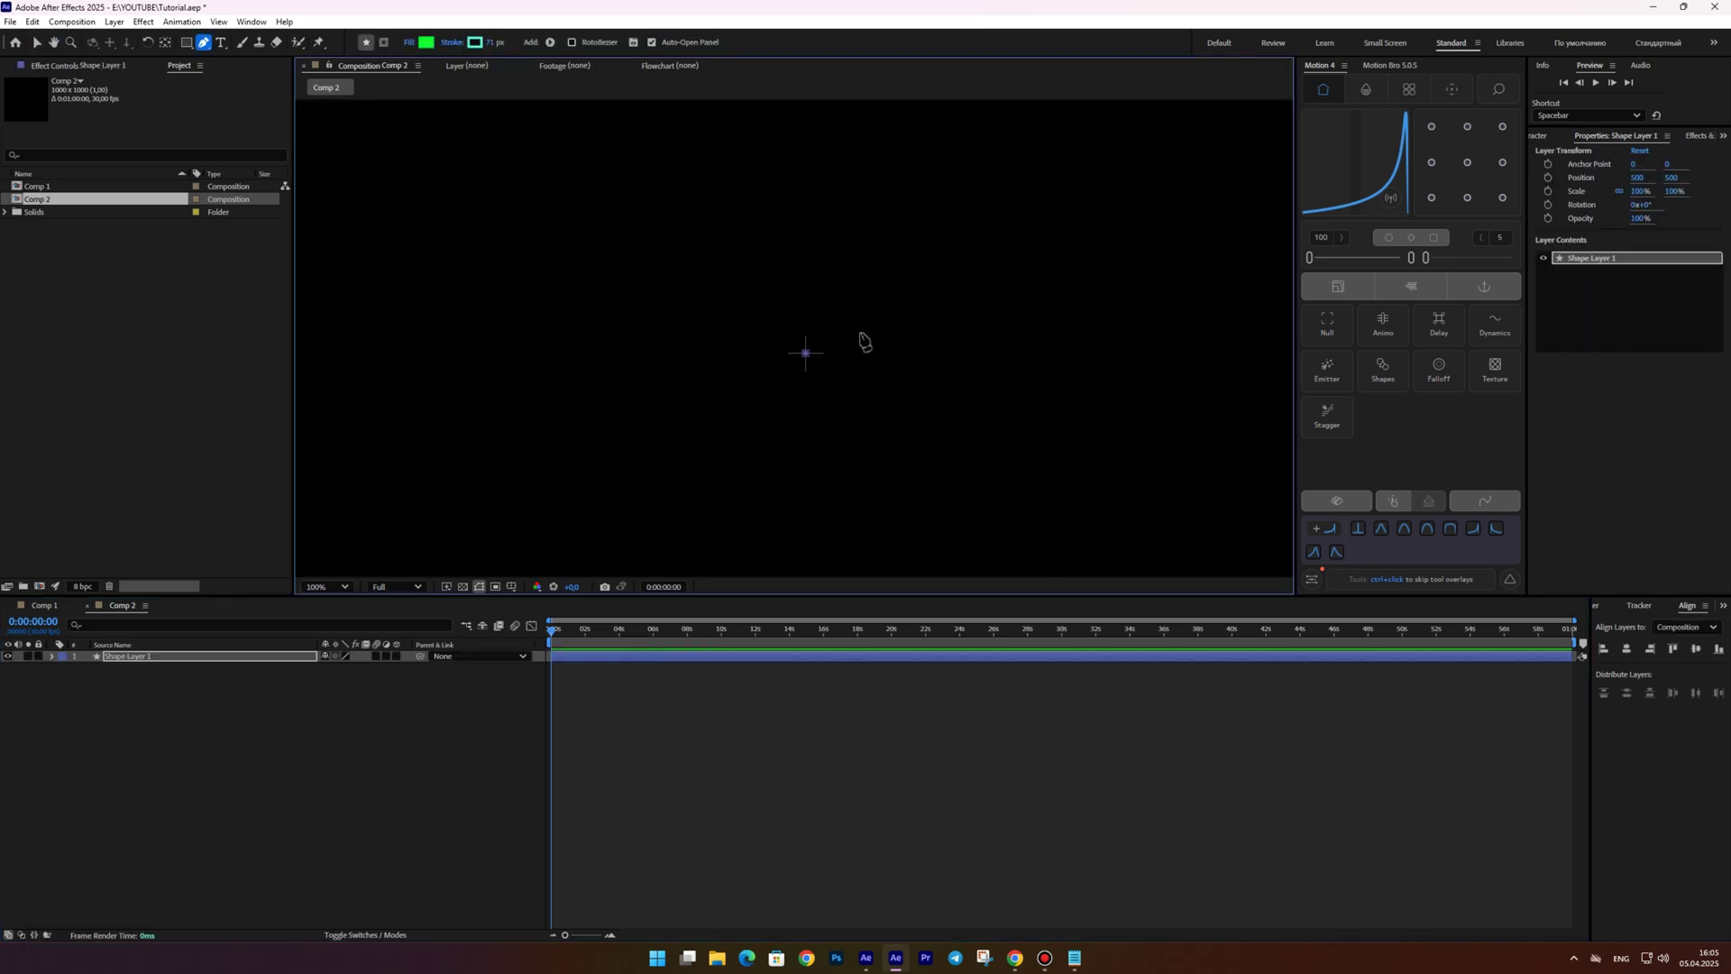
{"action": "key", "text": "slash"}
{"action": "scroll", "coordinate": [815, 329], "scroll_direction": "down", "scroll_amount": 2}
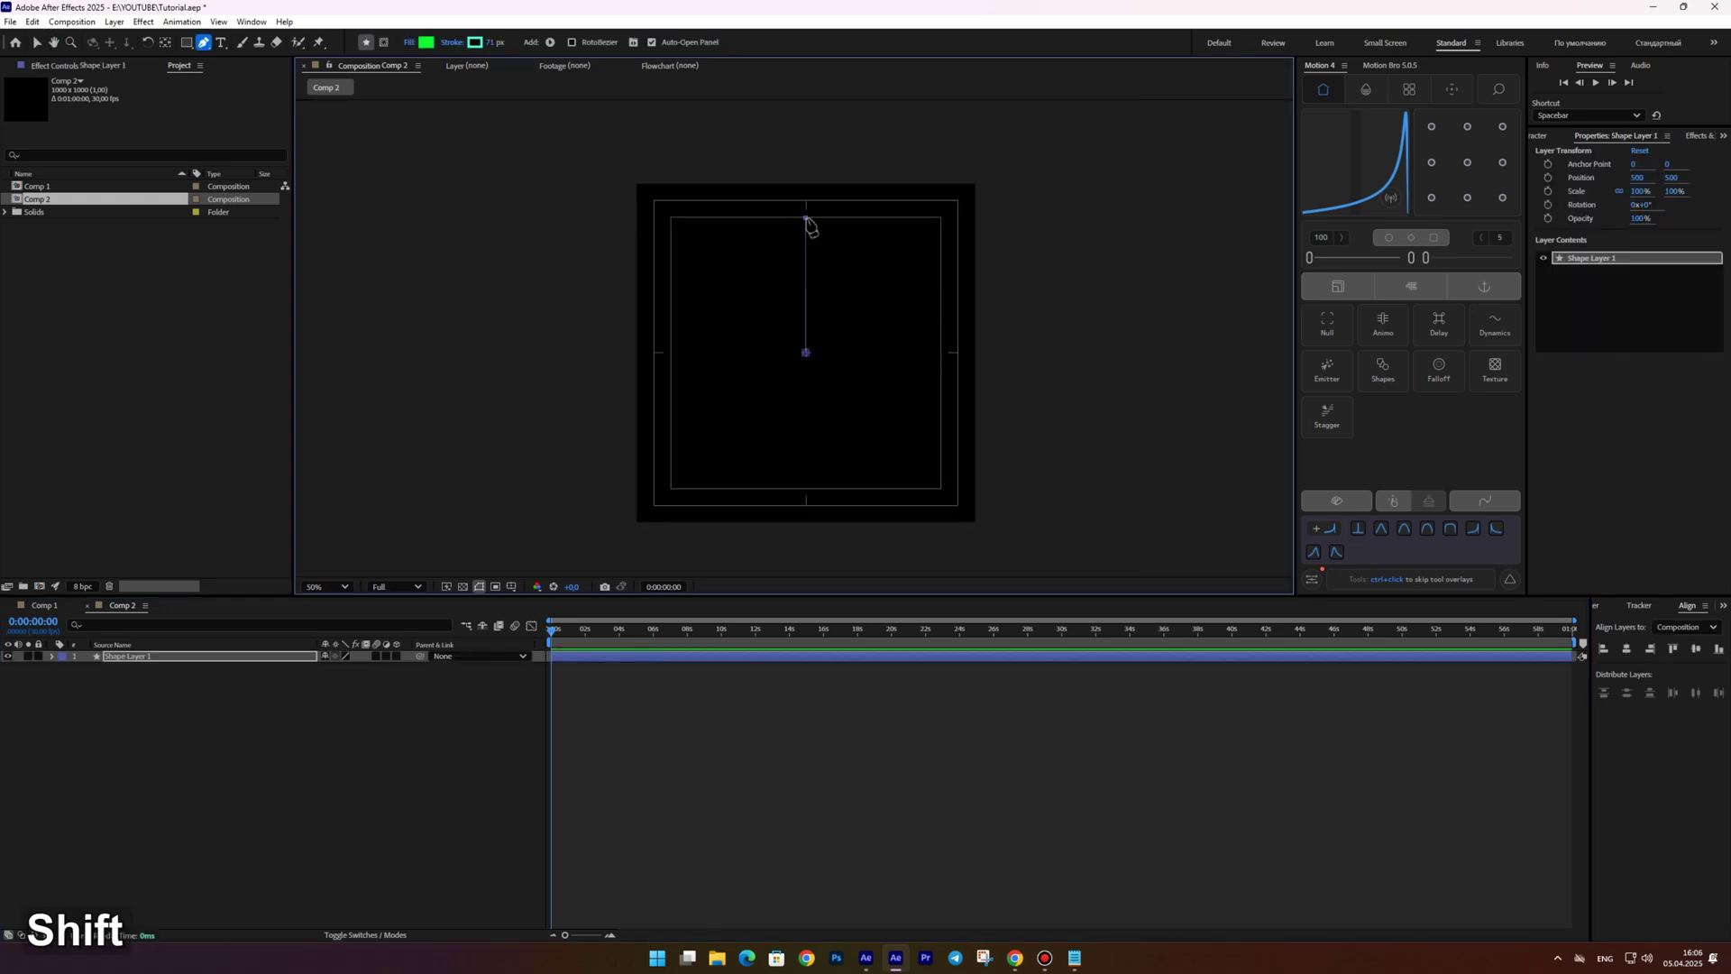
{"action": "left_click", "coordinate": [807, 219], "text": "shift"}
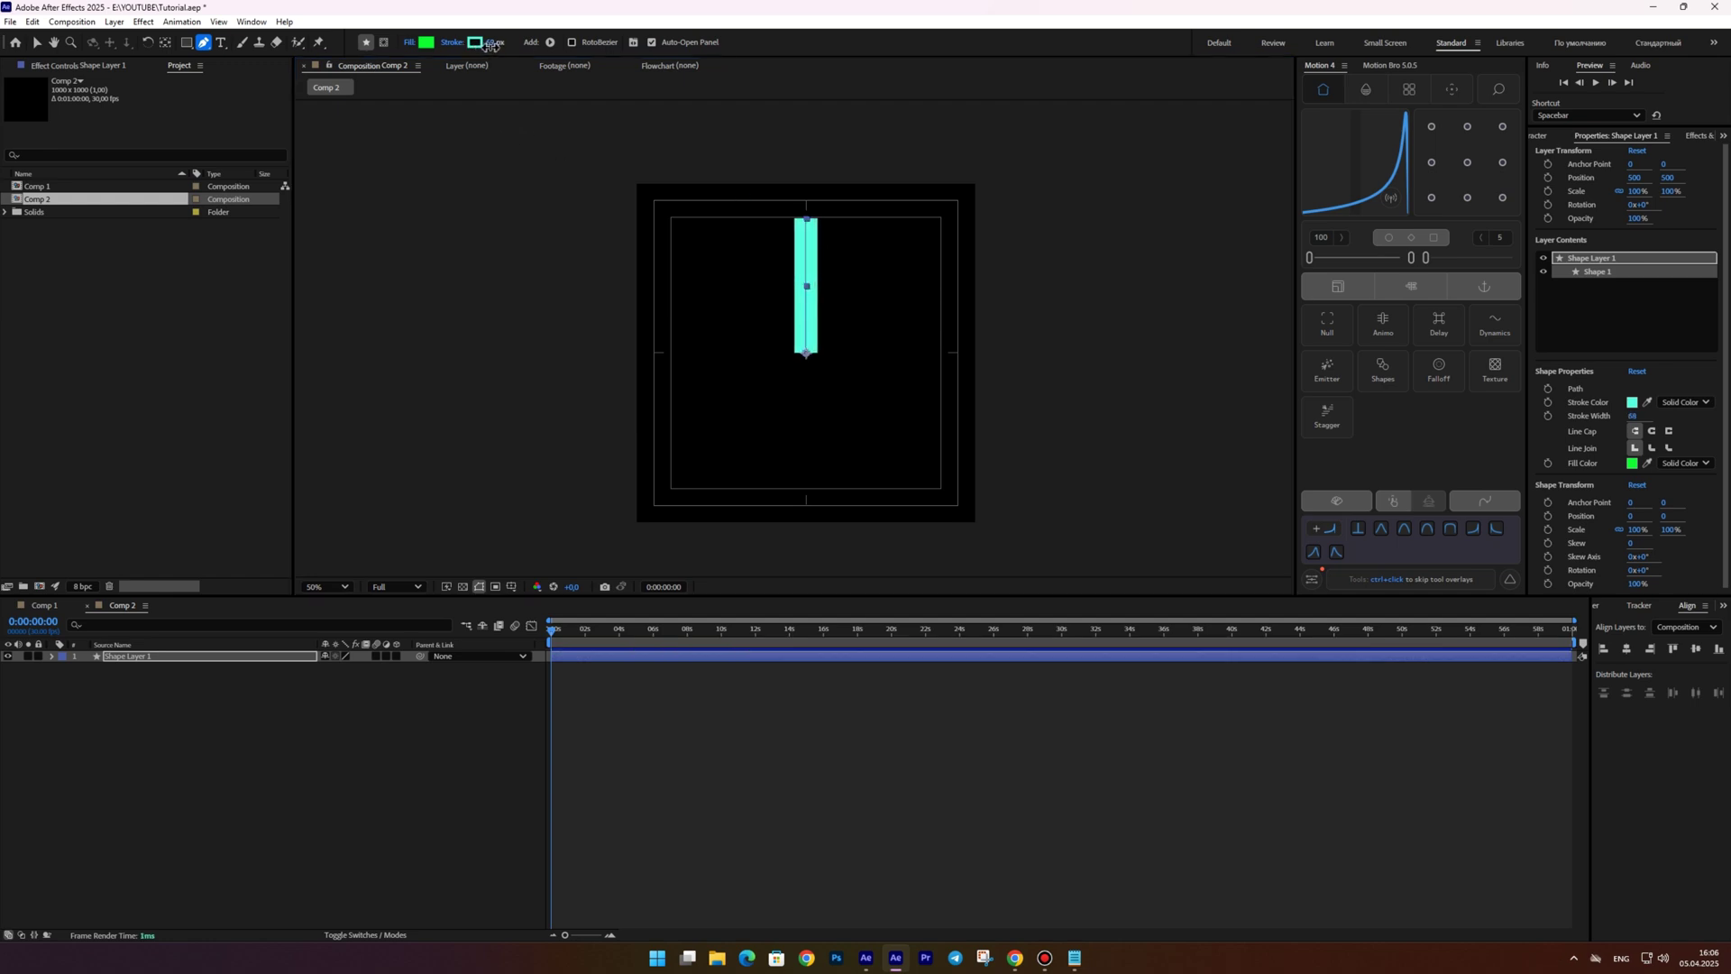
{"action": "left_click_drag", "start_coordinate": [489, 44], "coordinate": [493, 44]}
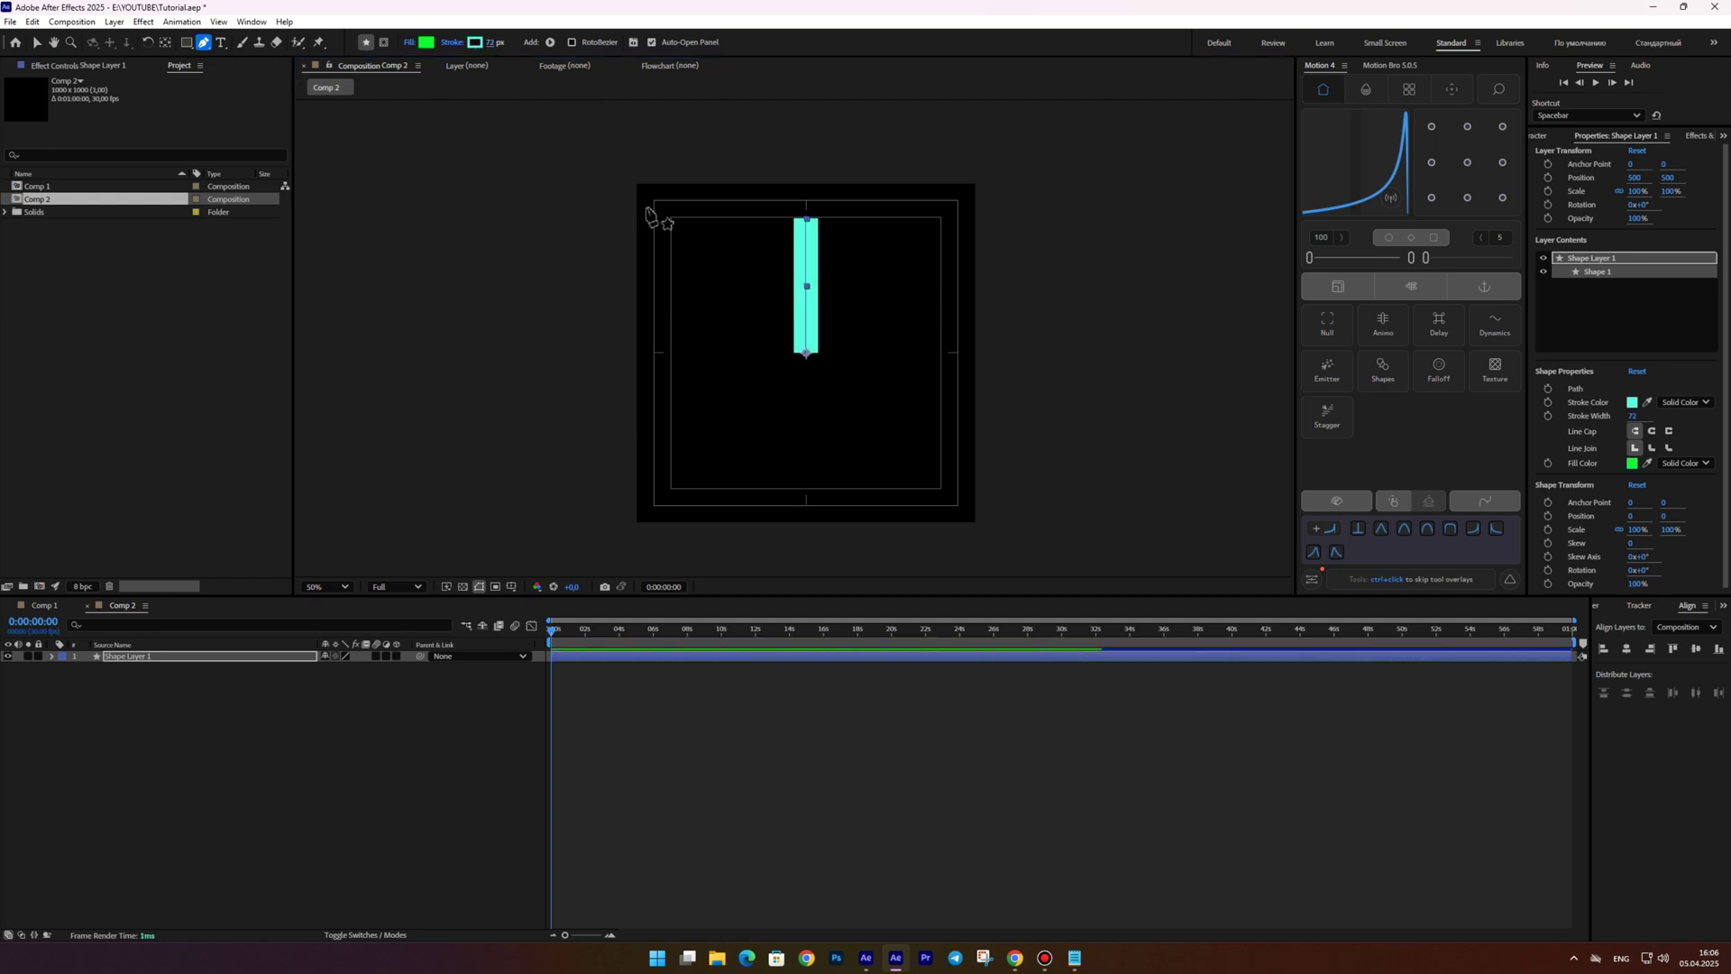
{"action": "left_click", "coordinate": [36, 42]}
Add Trim Paths to the line and keyframe Start and End from 0% to 100% by frame 20
{"action": "left_click", "coordinate": [51, 656]}
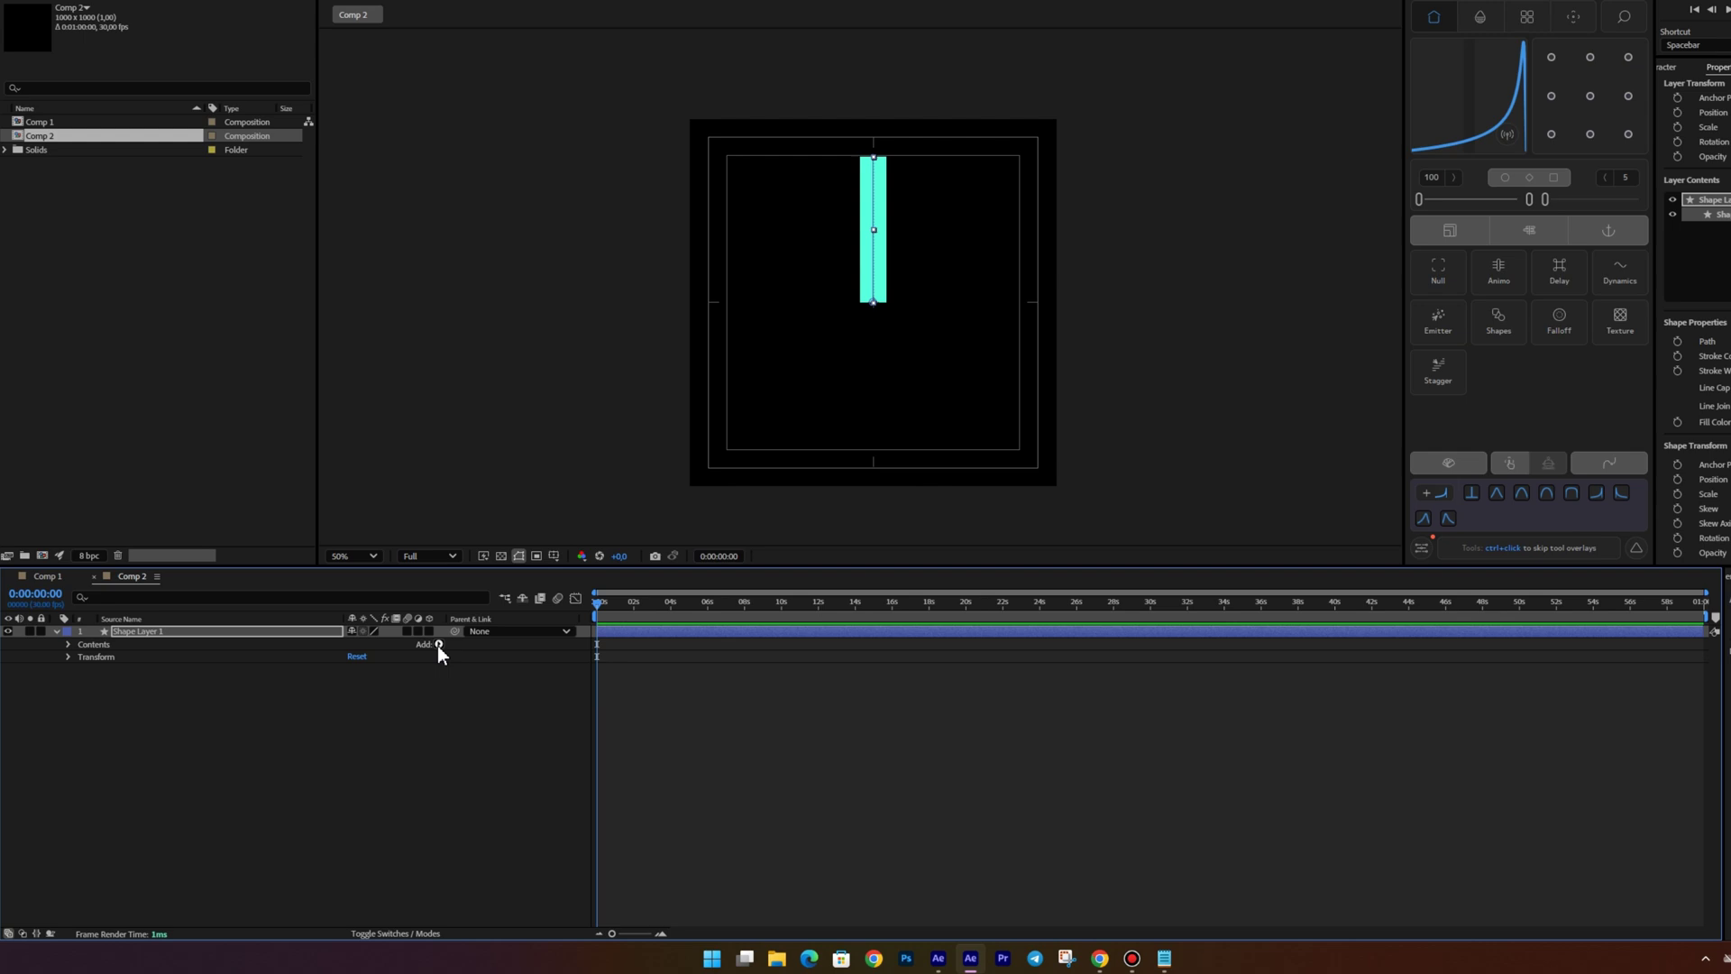
{"action": "left_click", "coordinate": [405, 668]}
{"action": "left_click", "coordinate": [440, 594]}
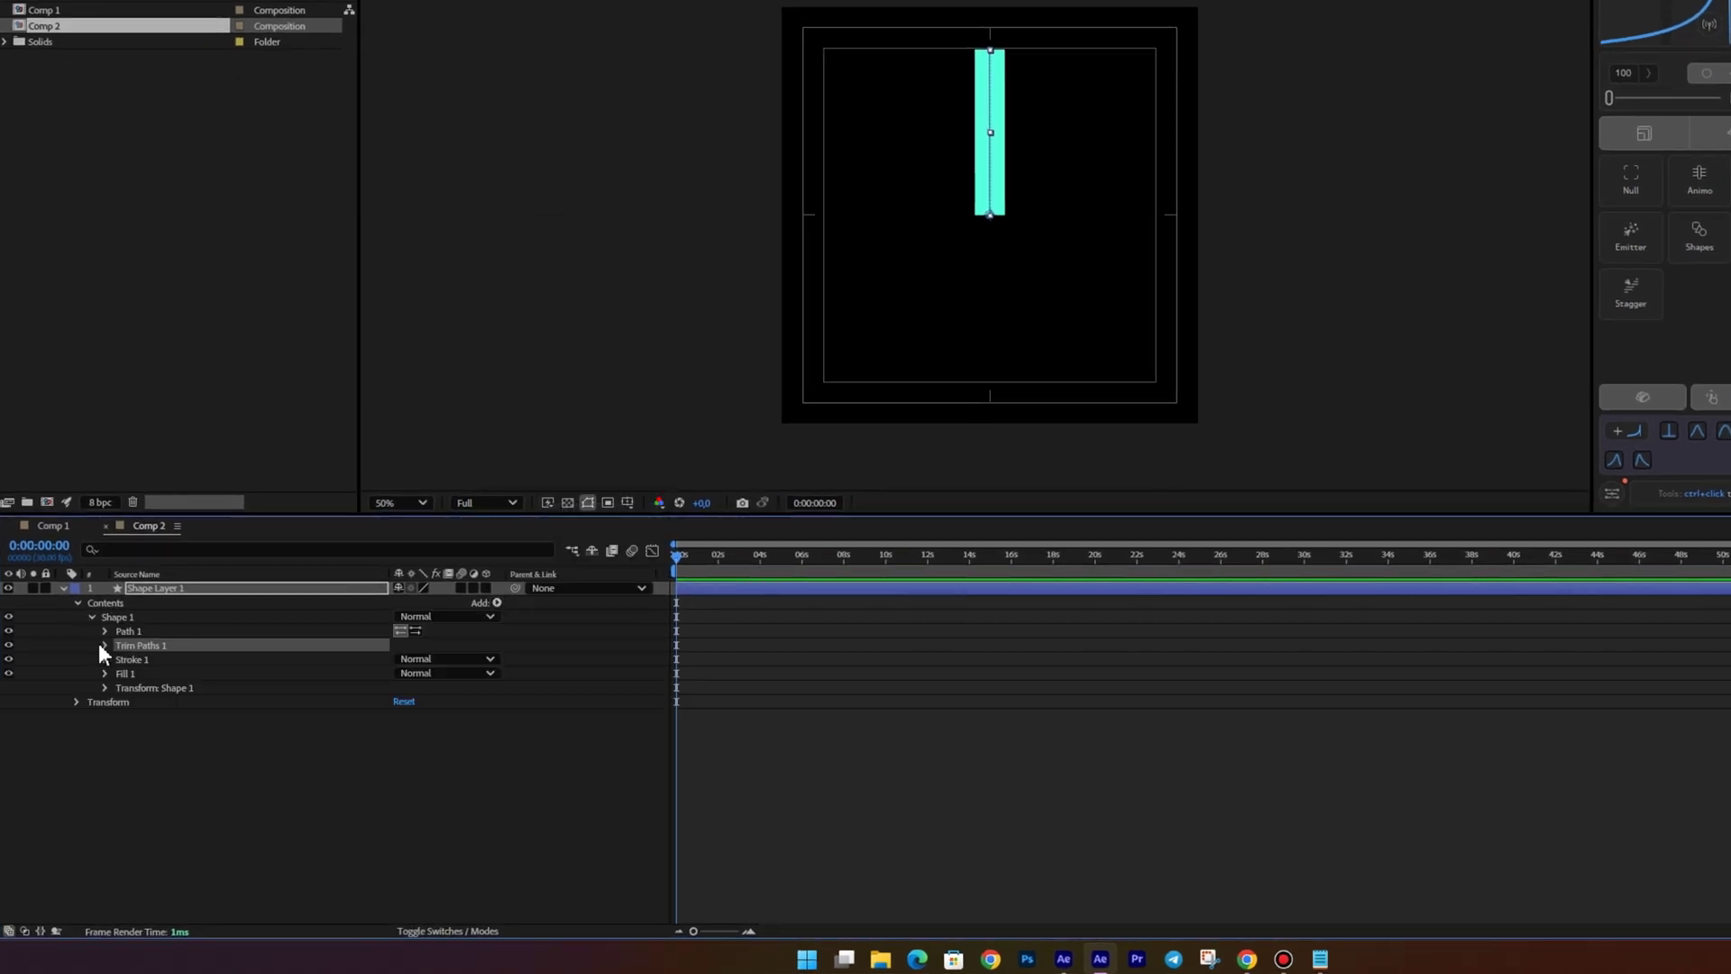
{"action": "left_click", "coordinate": [104, 645]}
{"action": "left_click_drag", "start_coordinate": [408, 674], "coordinate": [154, 669]}
{"action": "left_click", "coordinate": [133, 659]}
{"action": "left_click", "coordinate": [132, 673]}
{"action": "scroll", "coordinate": [570, 642], "scroll_direction": "up", "scroll_amount": 5}
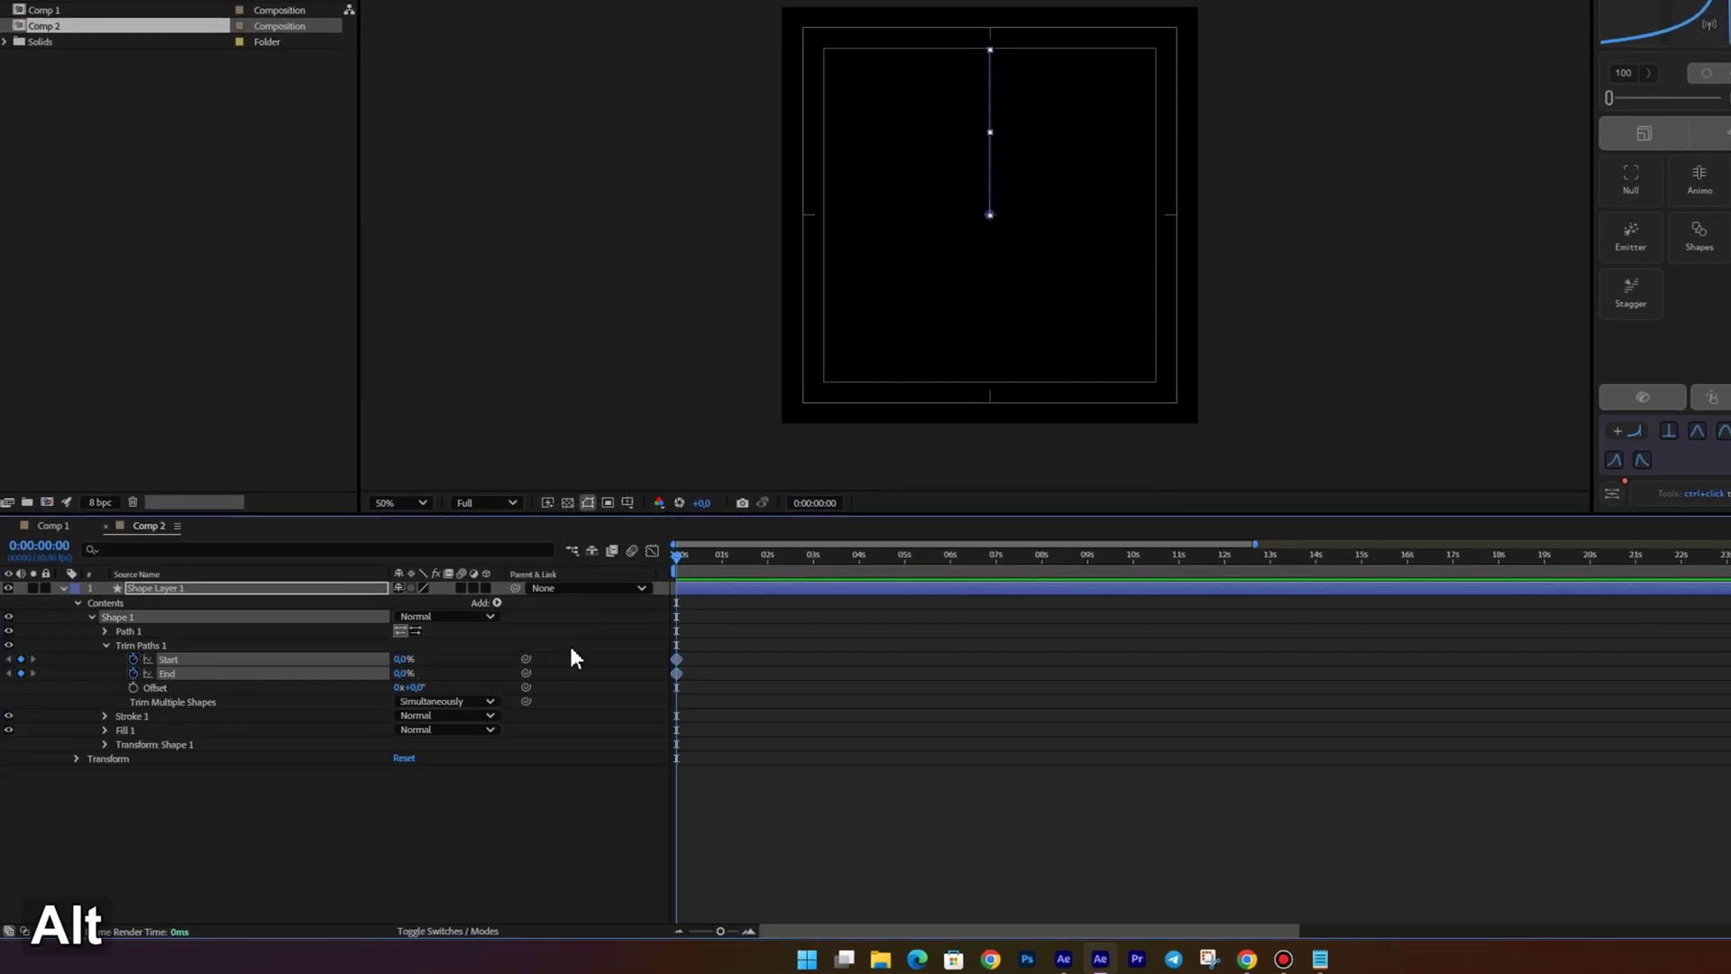
{"action": "left_click", "coordinate": [696, 555]}
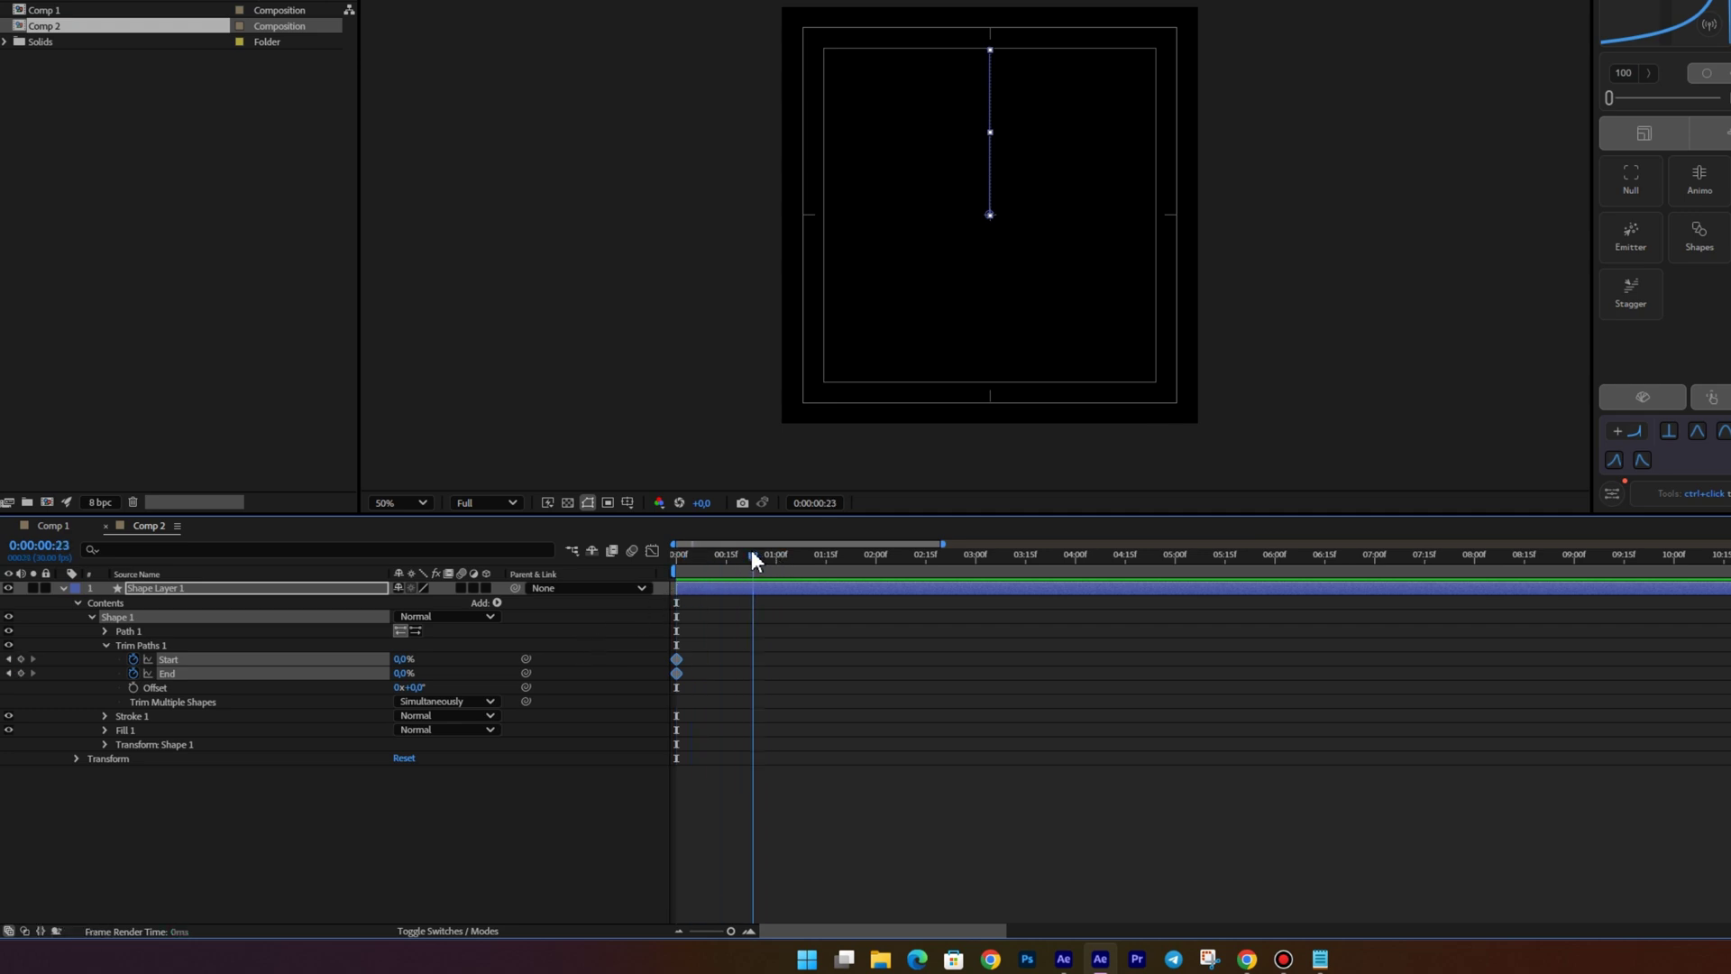
{"action": "left_click_drag", "start_coordinate": [751, 552], "coordinate": [743, 556]}
{"action": "left_click_drag", "start_coordinate": [399, 659], "coordinate": [665, 664]}
{"action": "left_click_drag", "start_coordinate": [781, 653], "coordinate": [658, 674]}
Ease the Trim Paths keyframes with F9, adjust their speed graph, and preview
{"action": "key", "text": "F9"}
{"action": "left_click", "coordinate": [652, 551]}
{"action": "left_click_drag", "start_coordinate": [896, 698], "coordinate": [691, 873]}
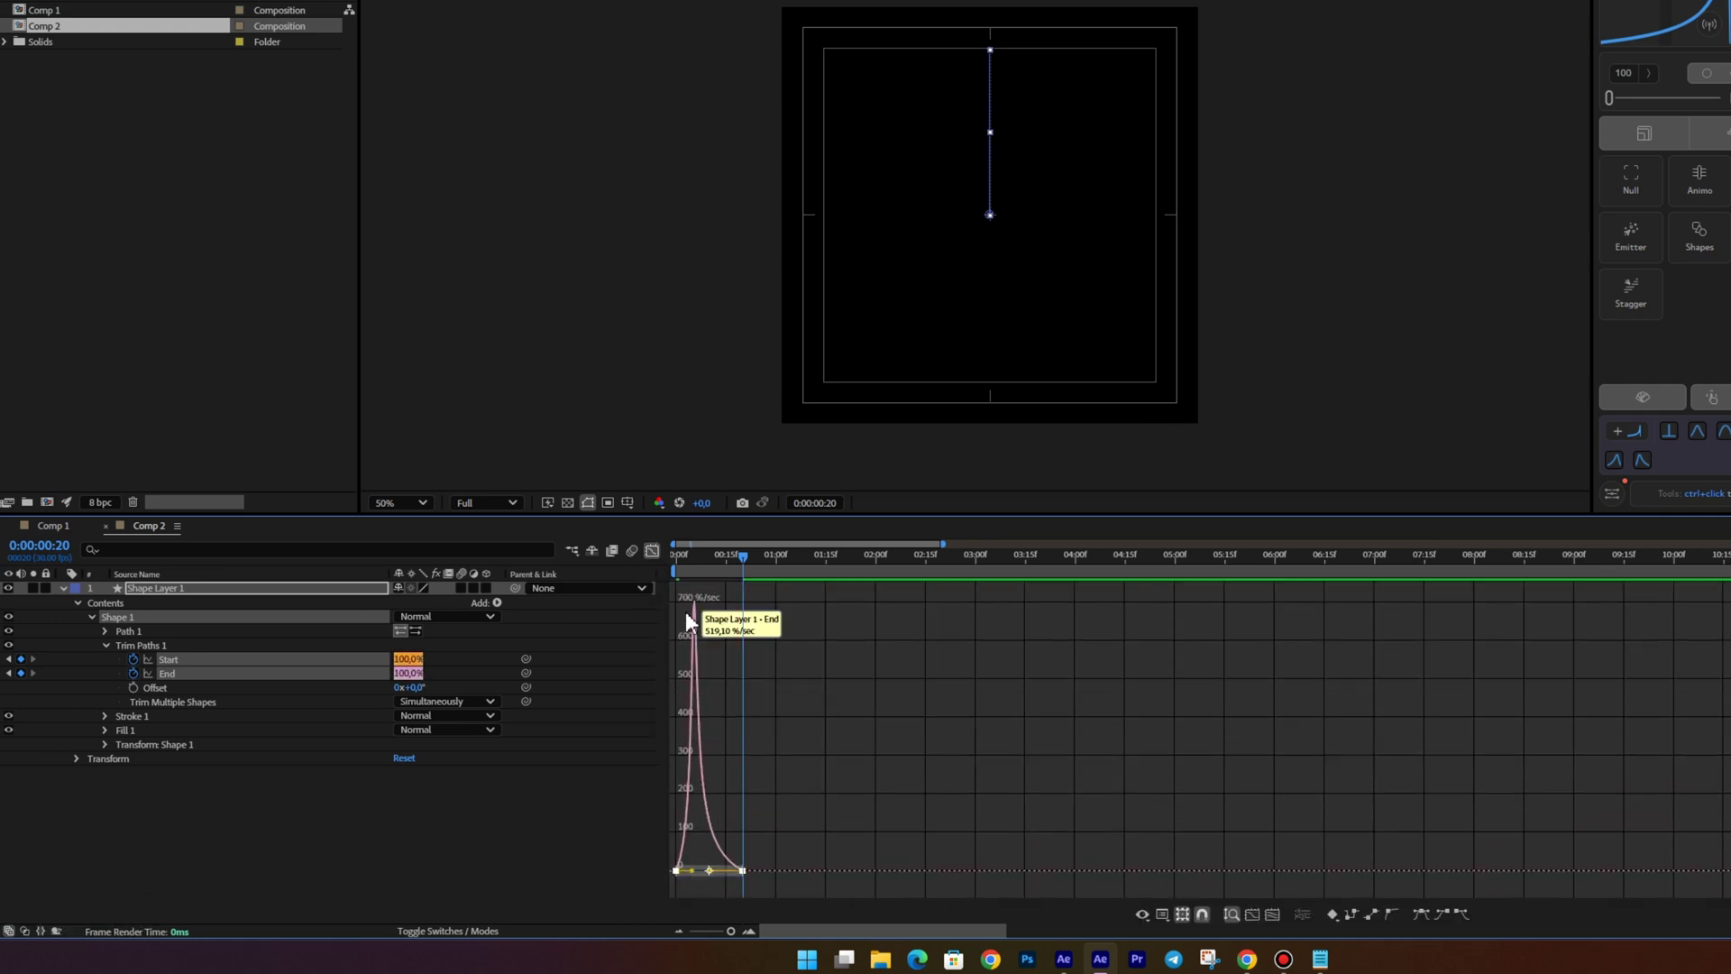
{"action": "left_click", "coordinate": [653, 551]}
{"action": "left_click_drag", "start_coordinate": [705, 554], "coordinate": [673, 565]}
{"action": "left_click_drag", "start_coordinate": [782, 670], "coordinate": [721, 673]}
{"action": "left_click", "coordinate": [735, 671]}
{"action": "key", "text": "space"}
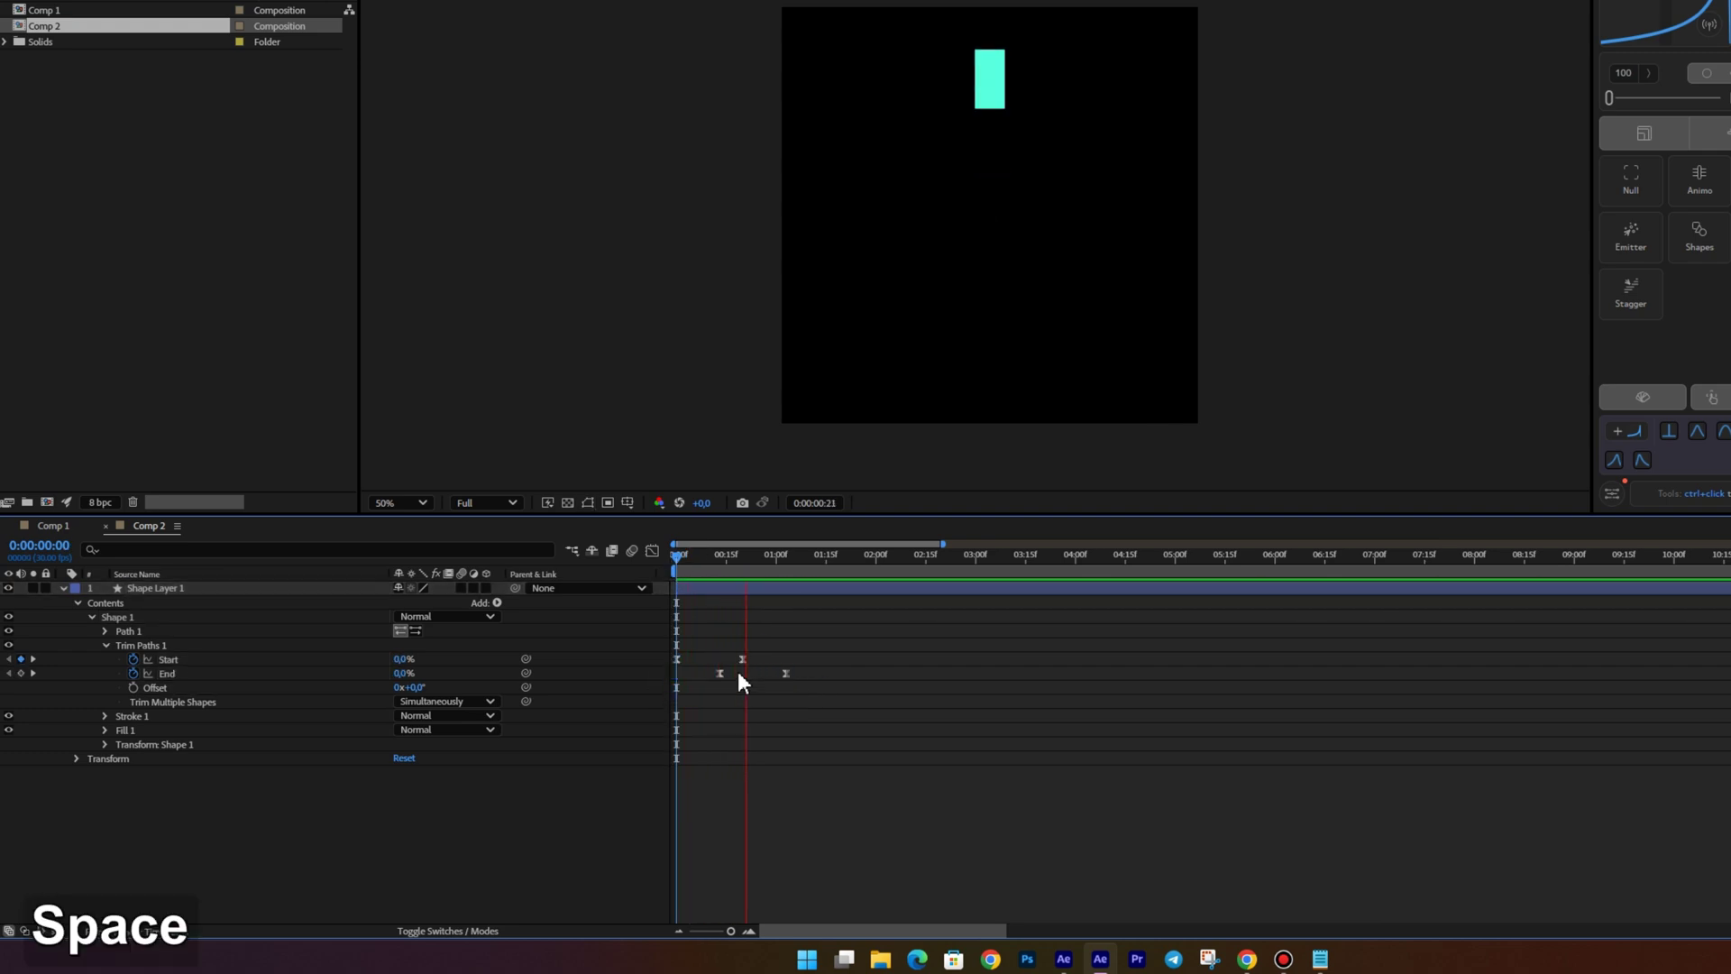
{"action": "left_click", "coordinate": [681, 559]}
{"action": "key", "text": "space"}
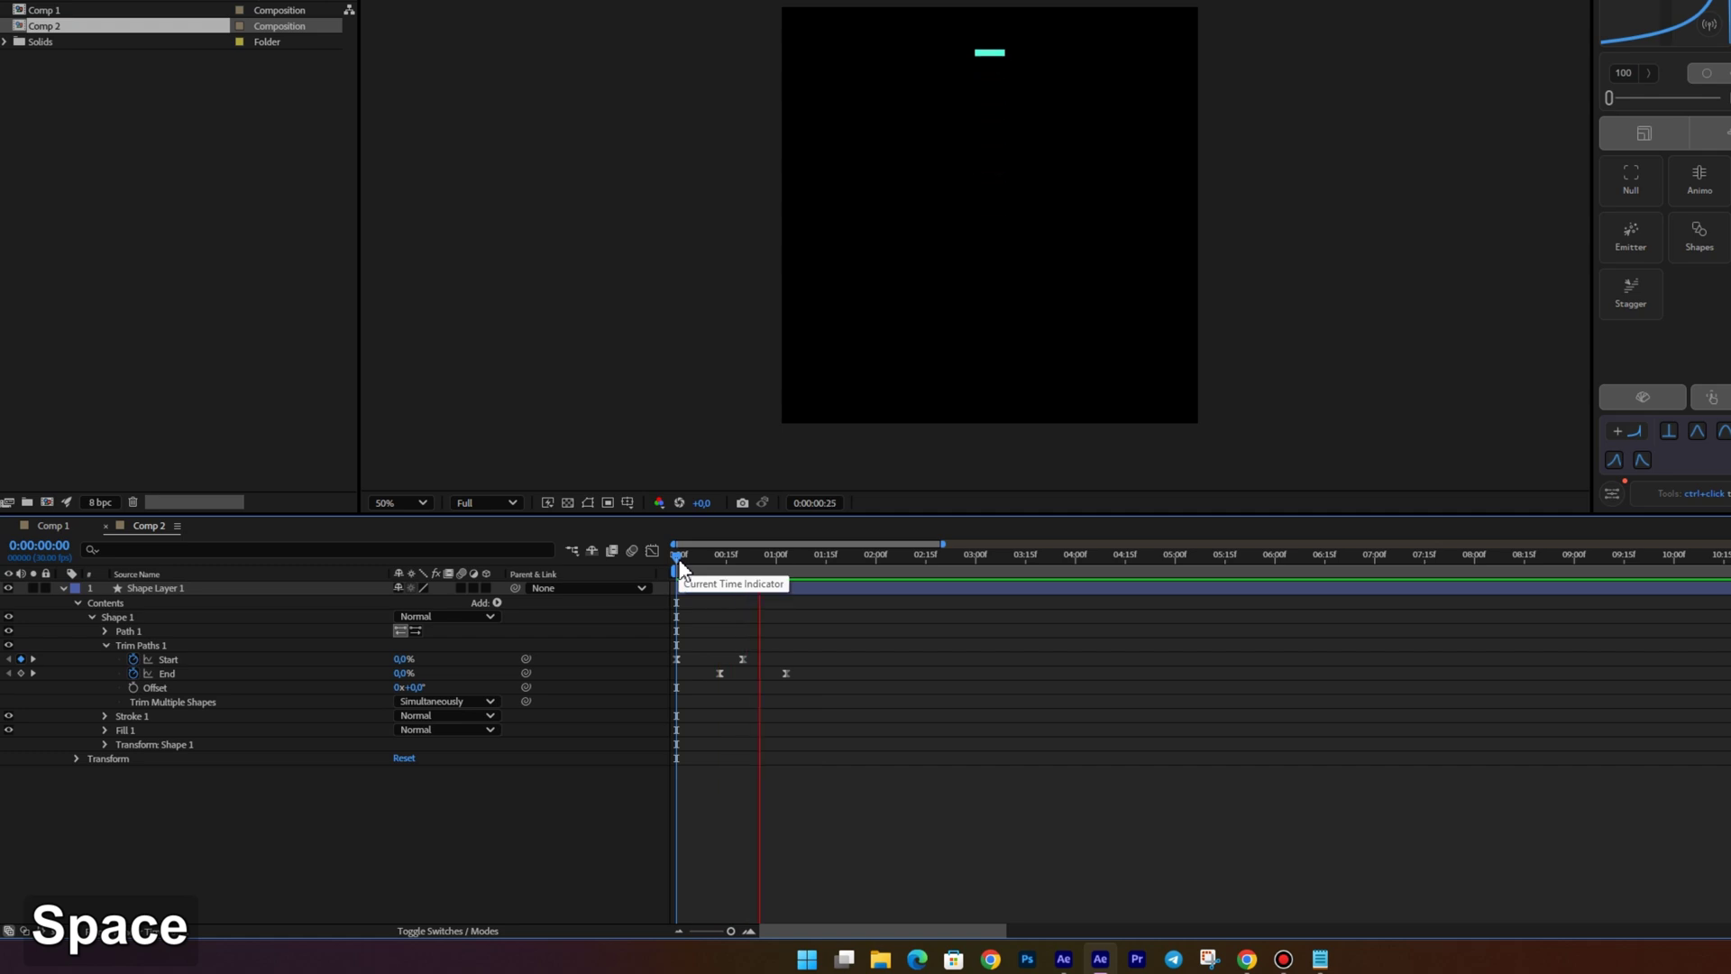
{"action": "key", "text": "space"}
Alt-drag the Trim Paths keyframes to shorten the animation and shift the End keyframes later
{"action": "left_click_drag", "start_coordinate": [871, 688], "coordinate": [726, 692]}
{"action": "key", "text": "alt"}
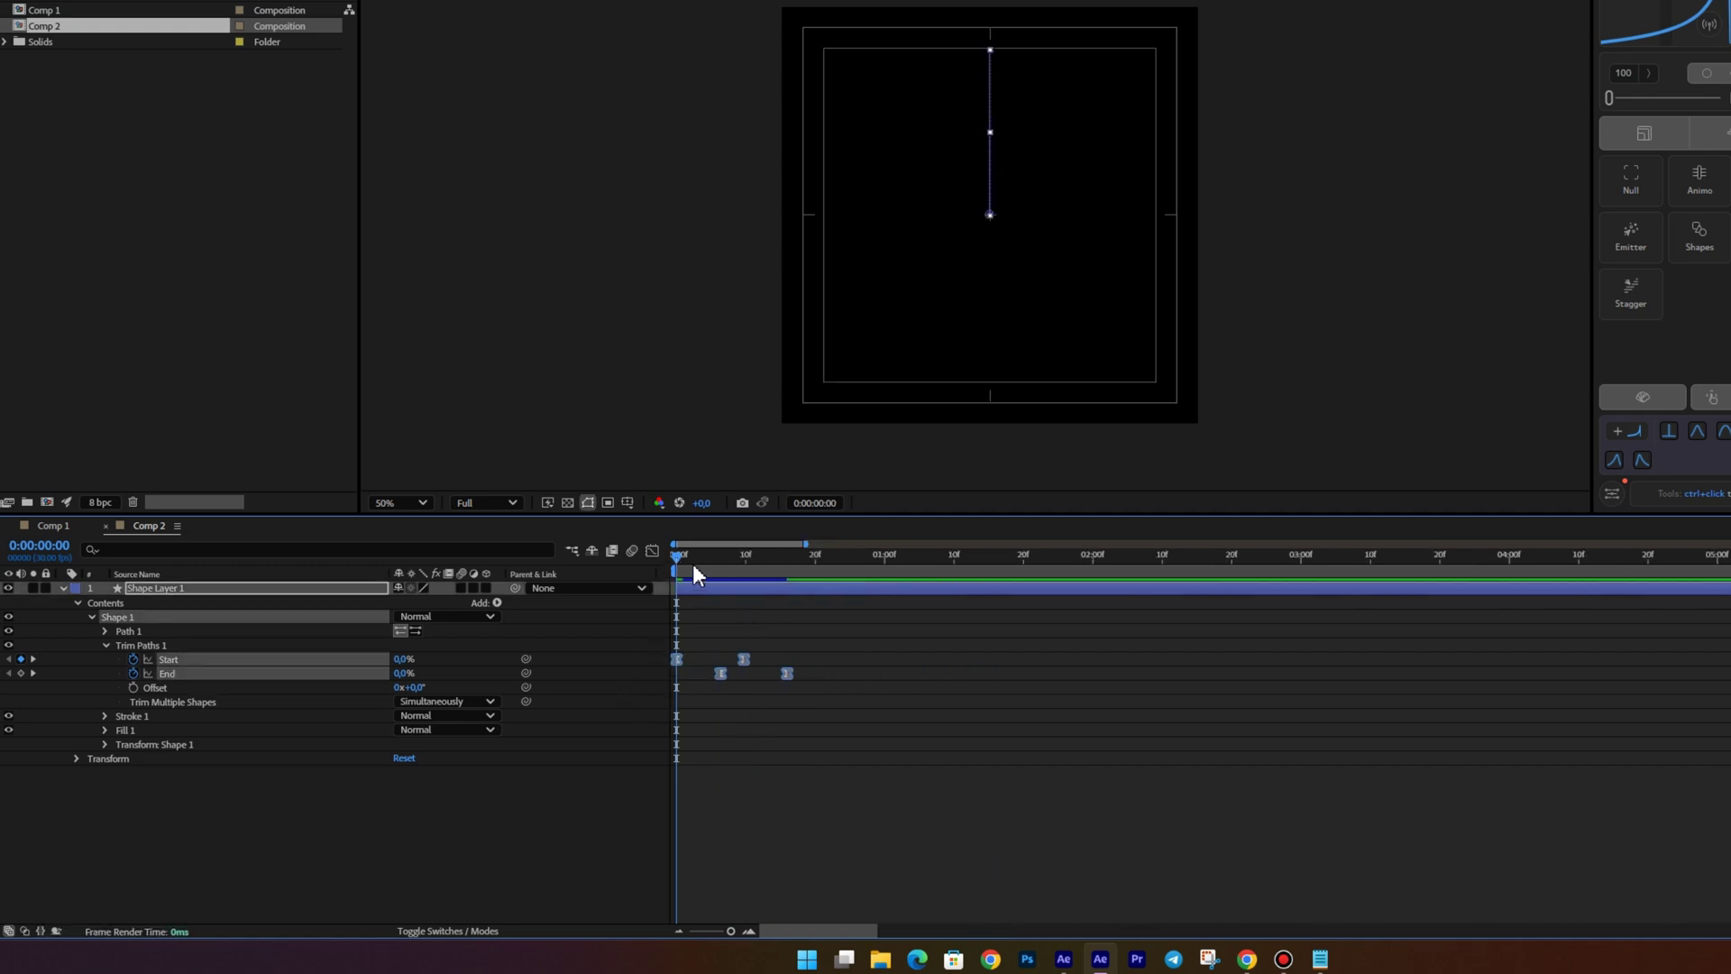
{"action": "key", "text": "space"}
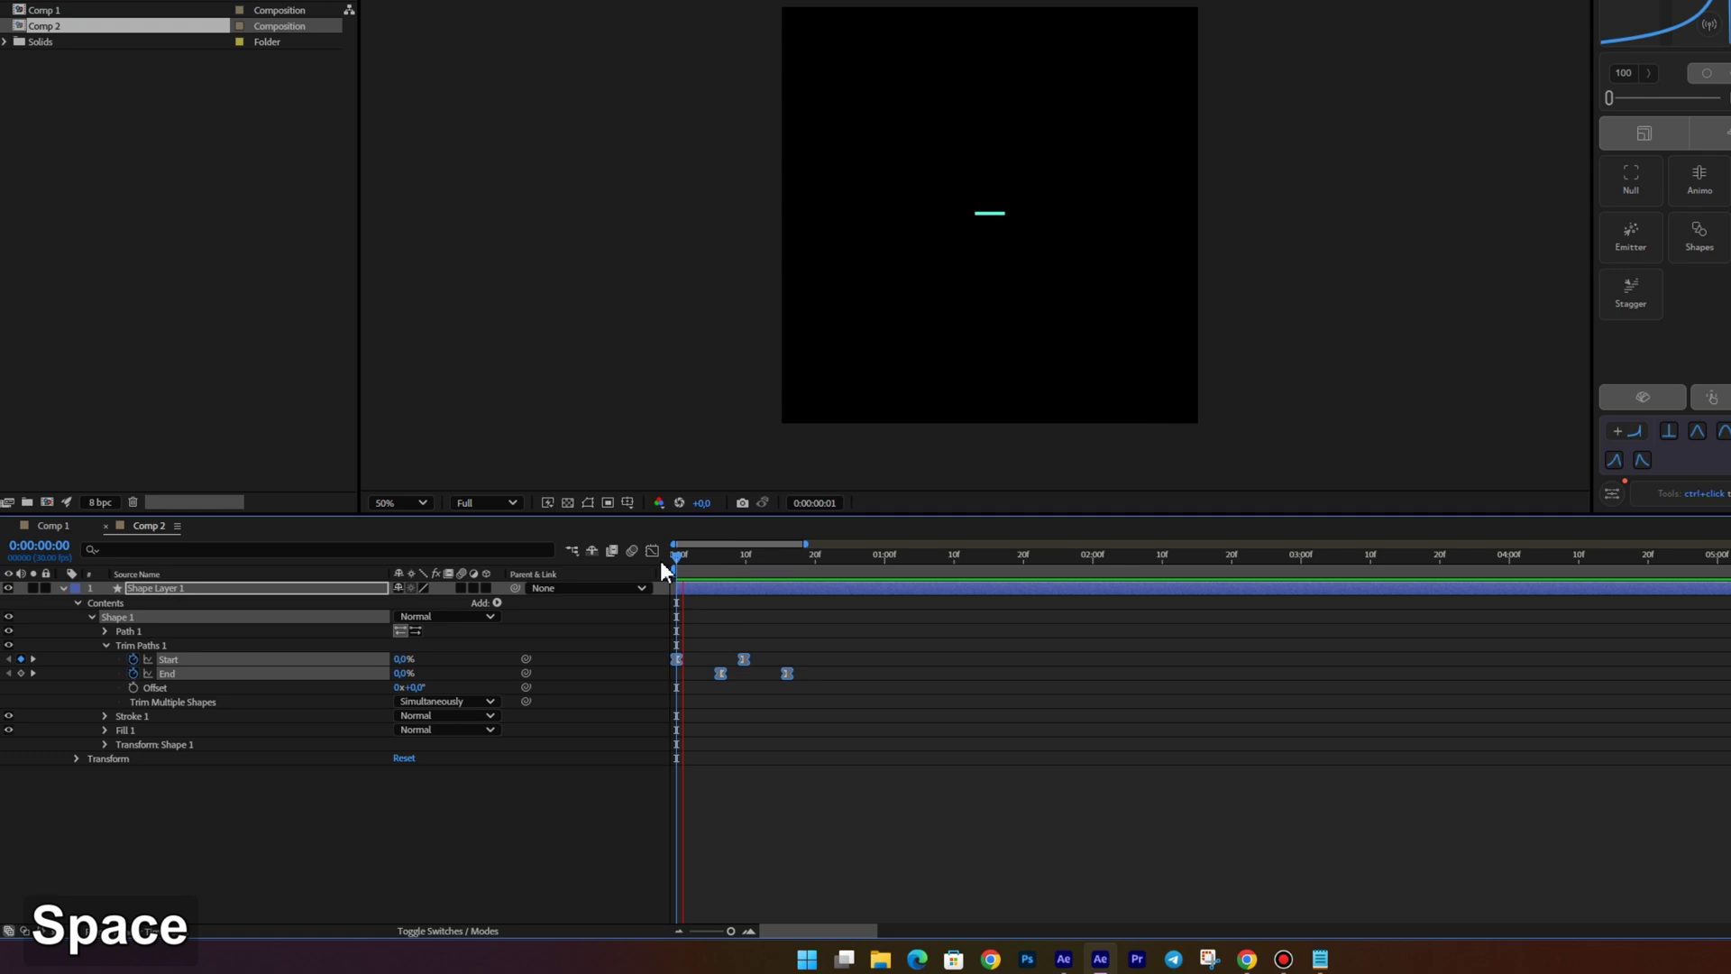
{"action": "key", "text": "space"}
{"action": "left_click_drag", "start_coordinate": [807, 672], "coordinate": [678, 685]}
{"action": "key", "text": "alt"}
{"action": "left_click_drag", "start_coordinate": [697, 672], "coordinate": [625, 726]}
{"action": "left_click", "coordinate": [727, 675]}
Nudge the last End keyframe later and preview the line drawing on and retracting
{"action": "key", "text": "space"}
{"action": "key", "text": "space"}
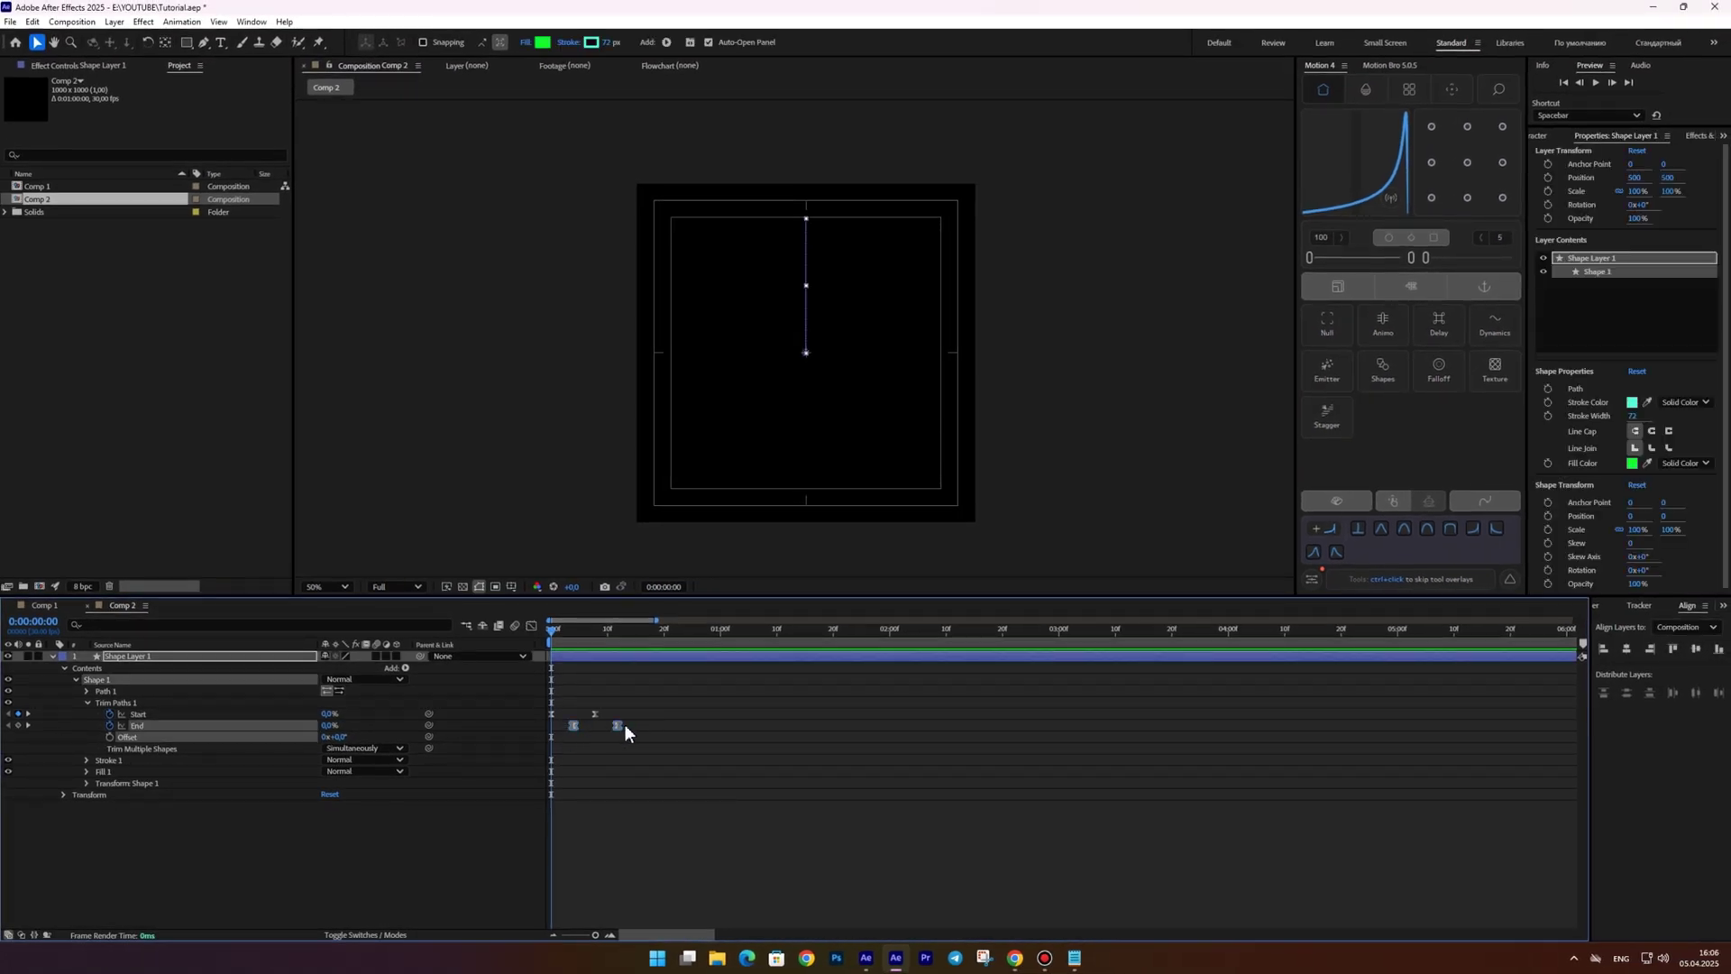
{"action": "left_click", "coordinate": [631, 732]}
{"action": "left_click", "coordinate": [647, 732]}
{"action": "key", "text": "space"}
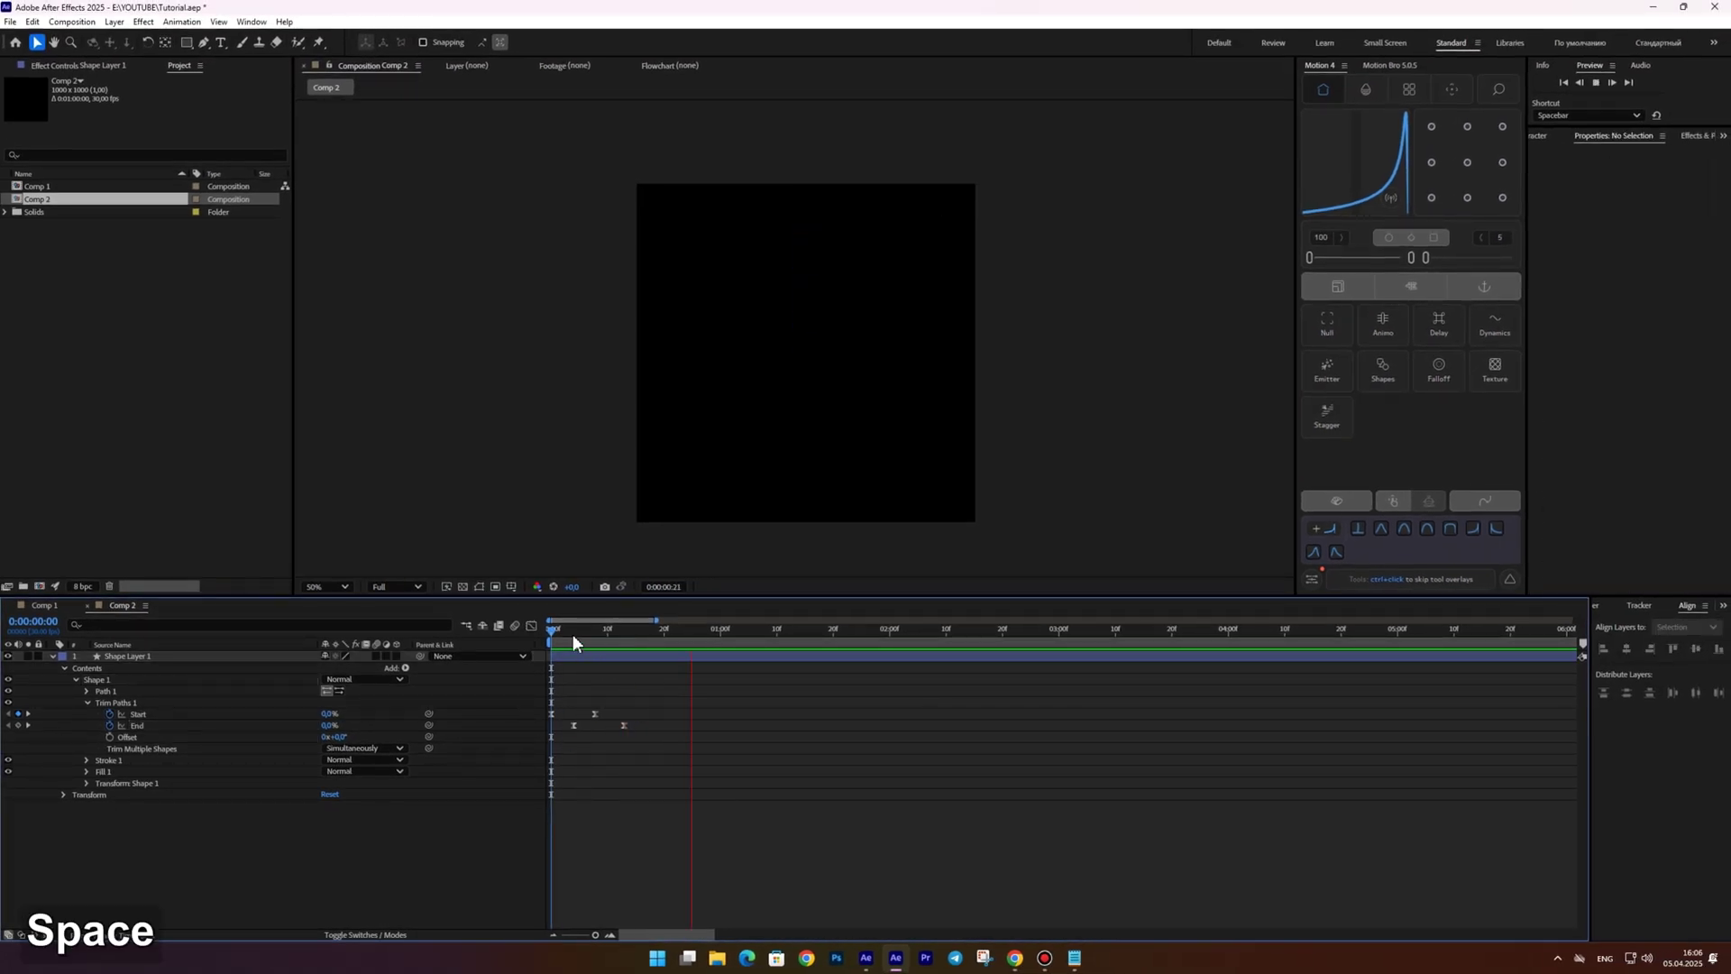
{"action": "scroll", "coordinate": [537, 463], "scroll_direction": "down", "scroll_amount": 2}
{"action": "left_click_drag", "start_coordinate": [564, 634], "coordinate": [518, 632]}
{"action": "key", "text": "space"}
{"action": "key", "text": "space"}
{"action": "key", "text": "space"}
{"action": "key", "text": "space"}
{"action": "key", "text": "period"}
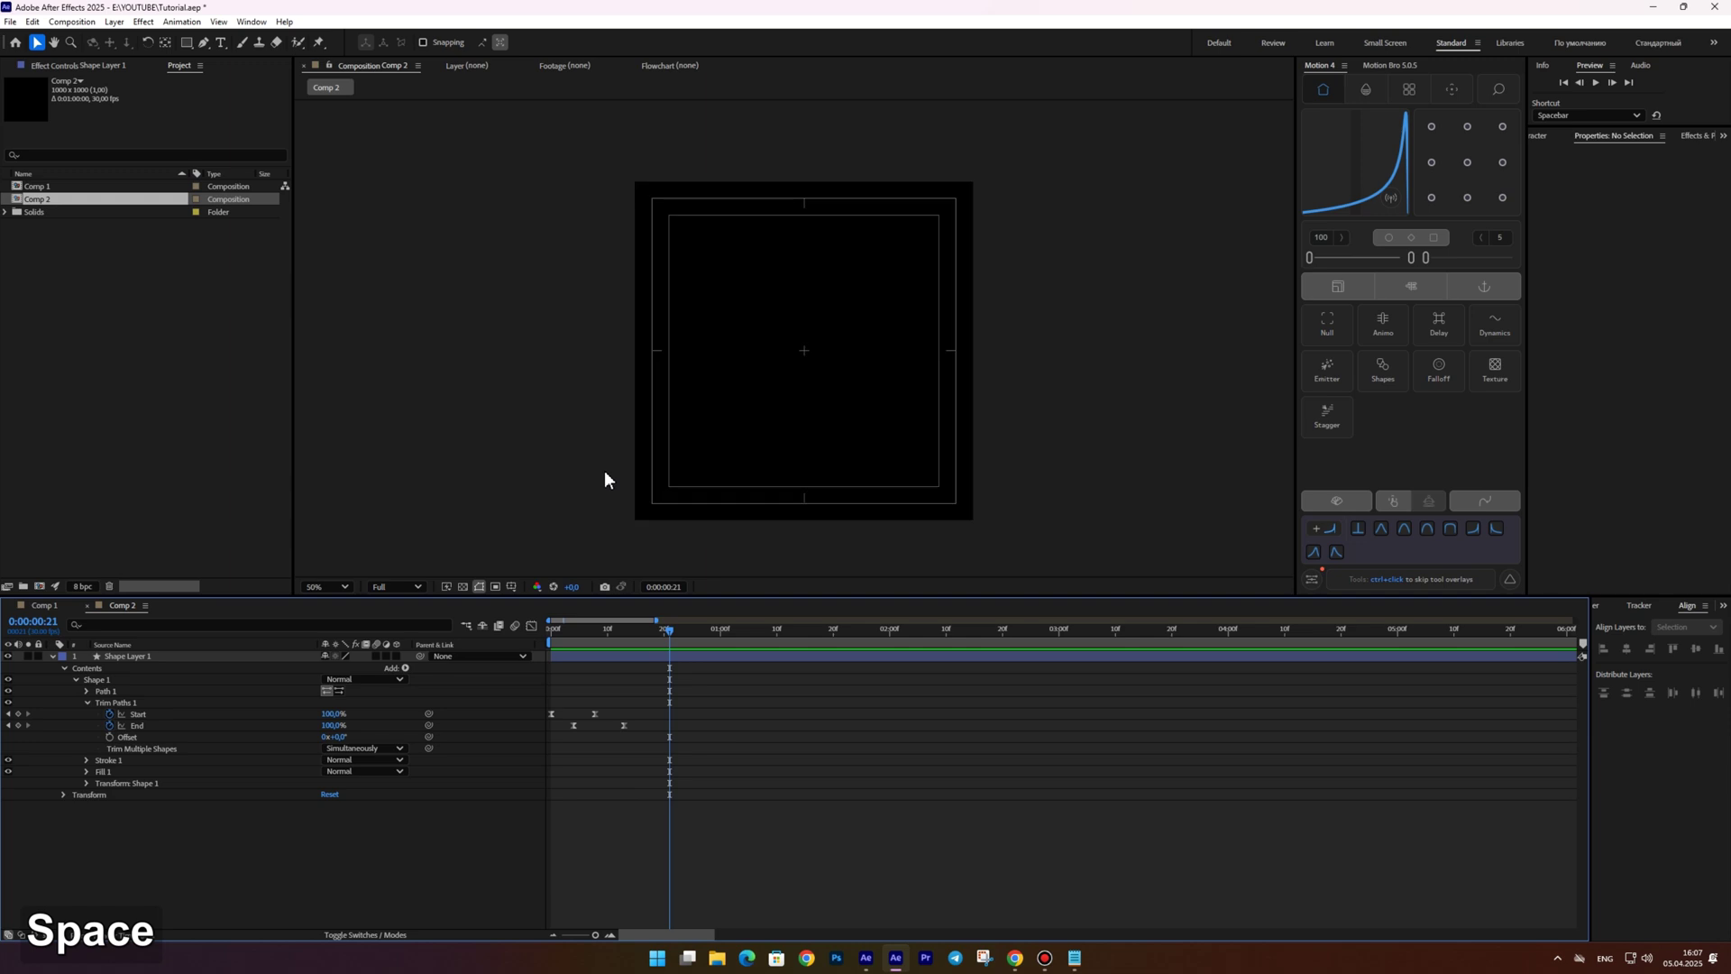
Add a Repeater with 0 position offset, 4 copies and about 90° rotation, then preview
{"action": "left_click", "coordinate": [402, 668]}
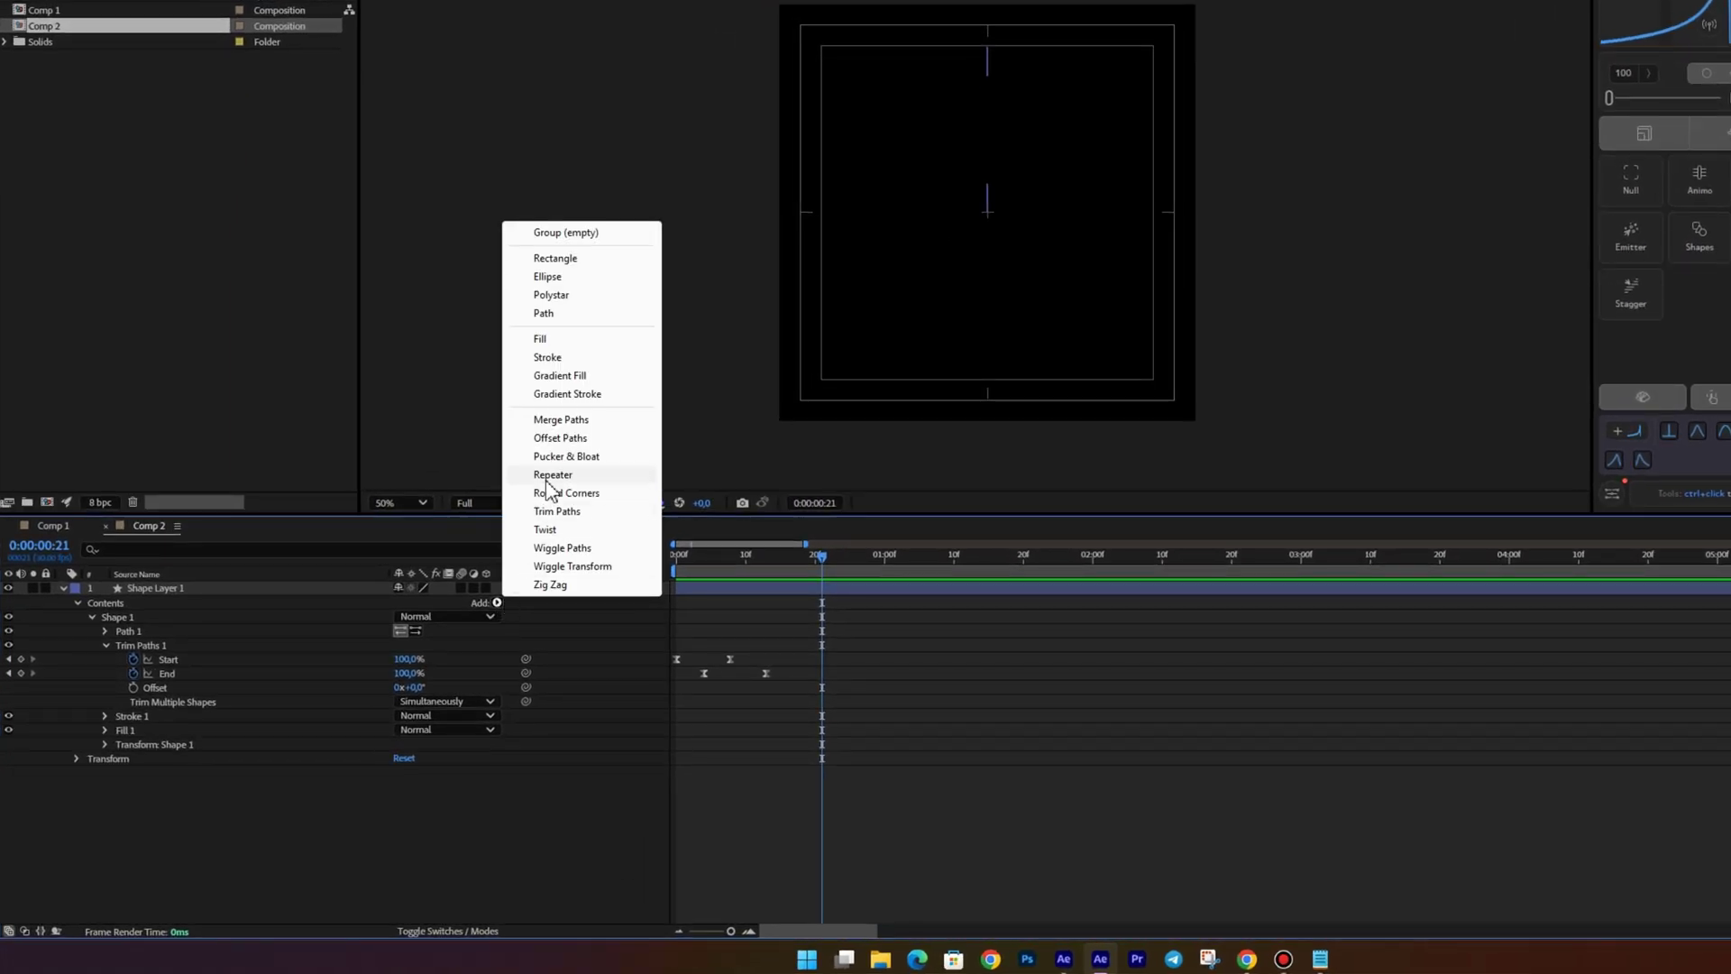
{"action": "left_click", "coordinate": [546, 477]}
{"action": "left_click_drag", "start_coordinate": [746, 559], "coordinate": [714, 571]}
{"action": "left_click", "coordinate": [91, 758]}
{"action": "left_click", "coordinate": [105, 815]}
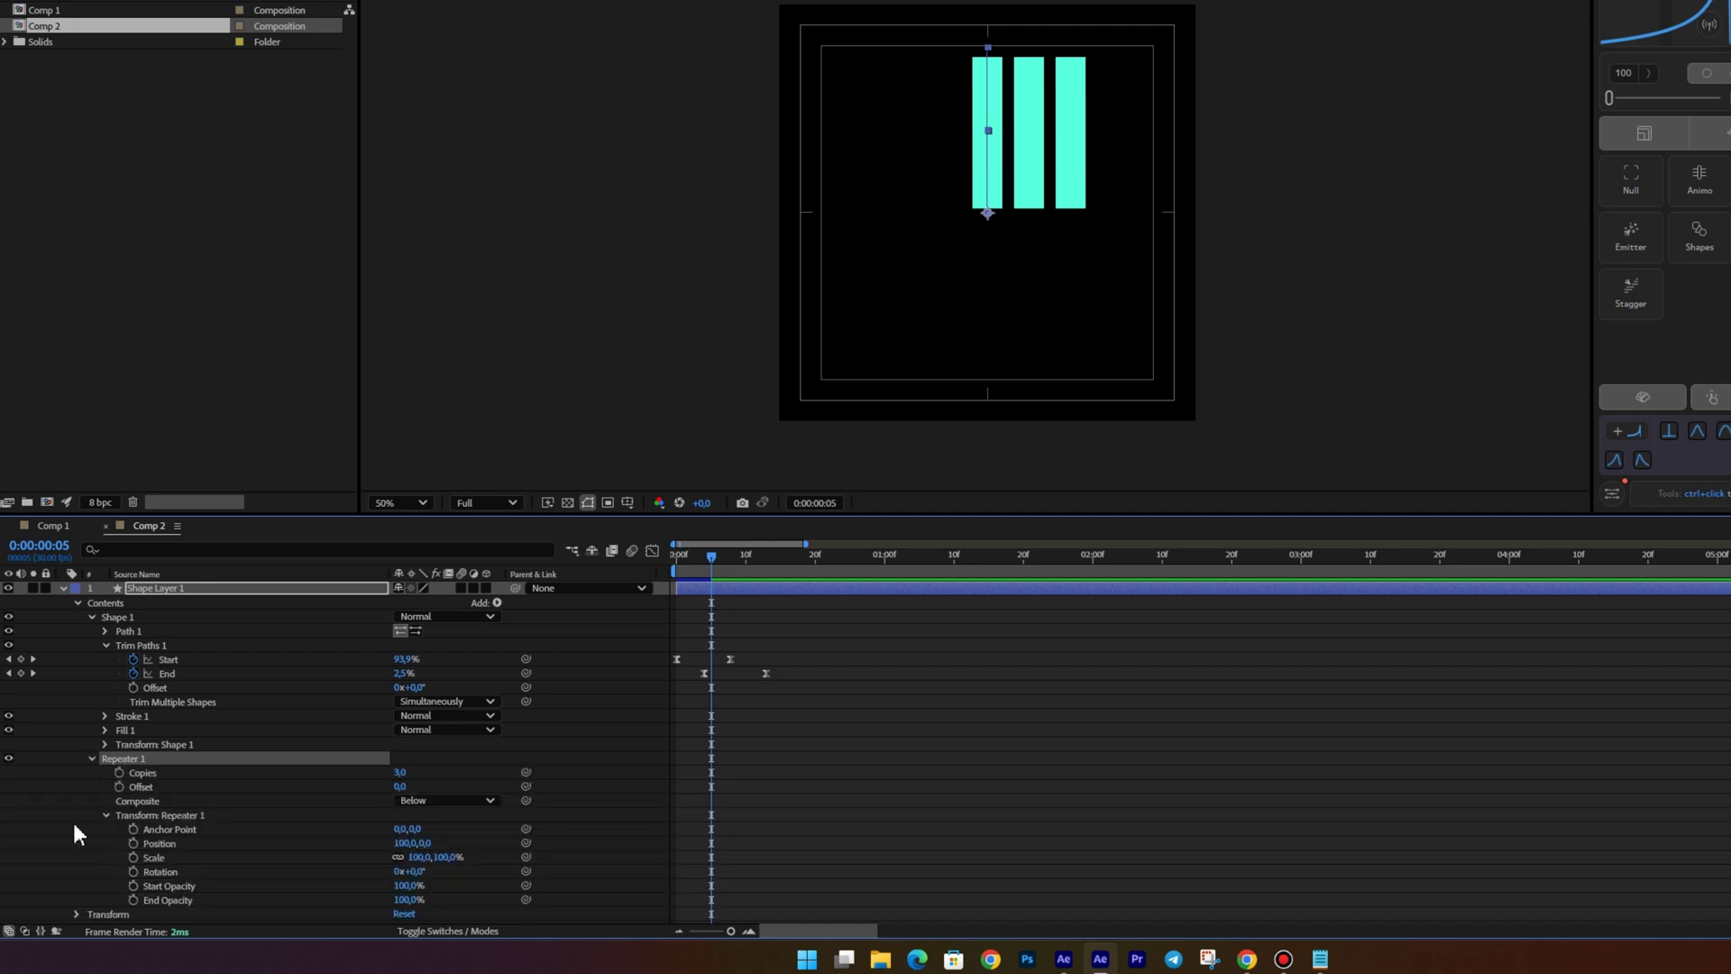
{"action": "left_click", "coordinate": [402, 843]}
{"action": "type", "text": "0"}
{"action": "key", "text": "Return"}
{"action": "left_click", "coordinate": [405, 772]}
{"action": "key", "text": "Up"}
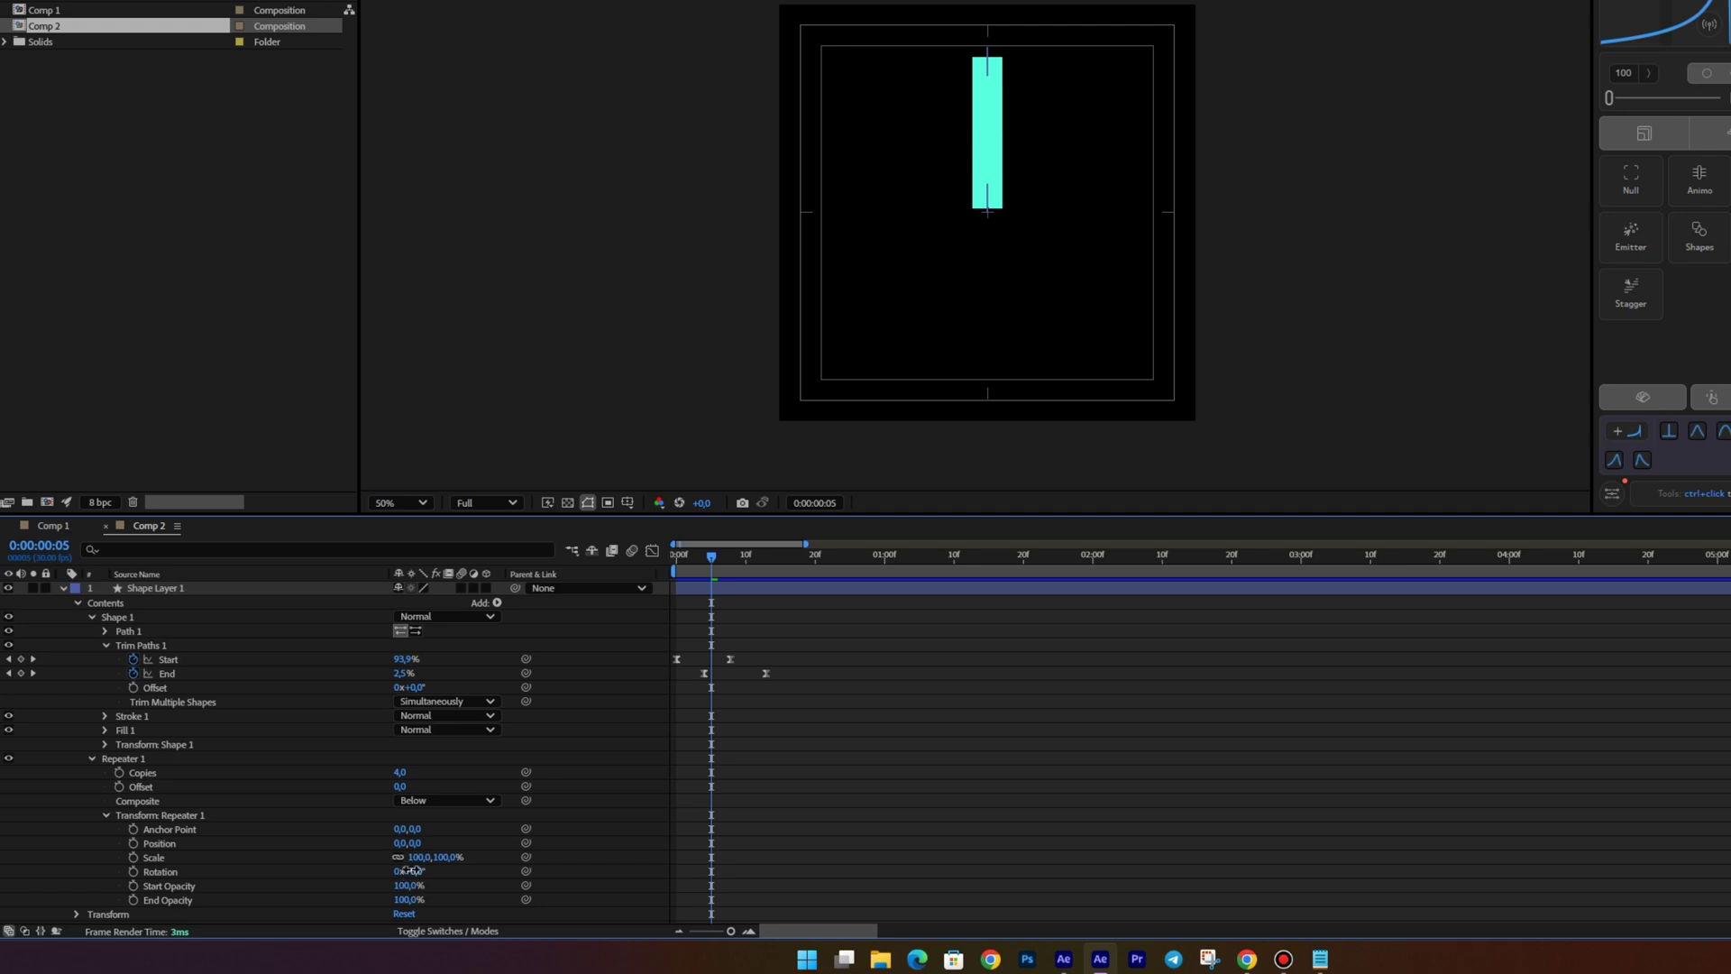
{"action": "left_click_drag", "start_coordinate": [412, 870], "coordinate": [463, 848]}
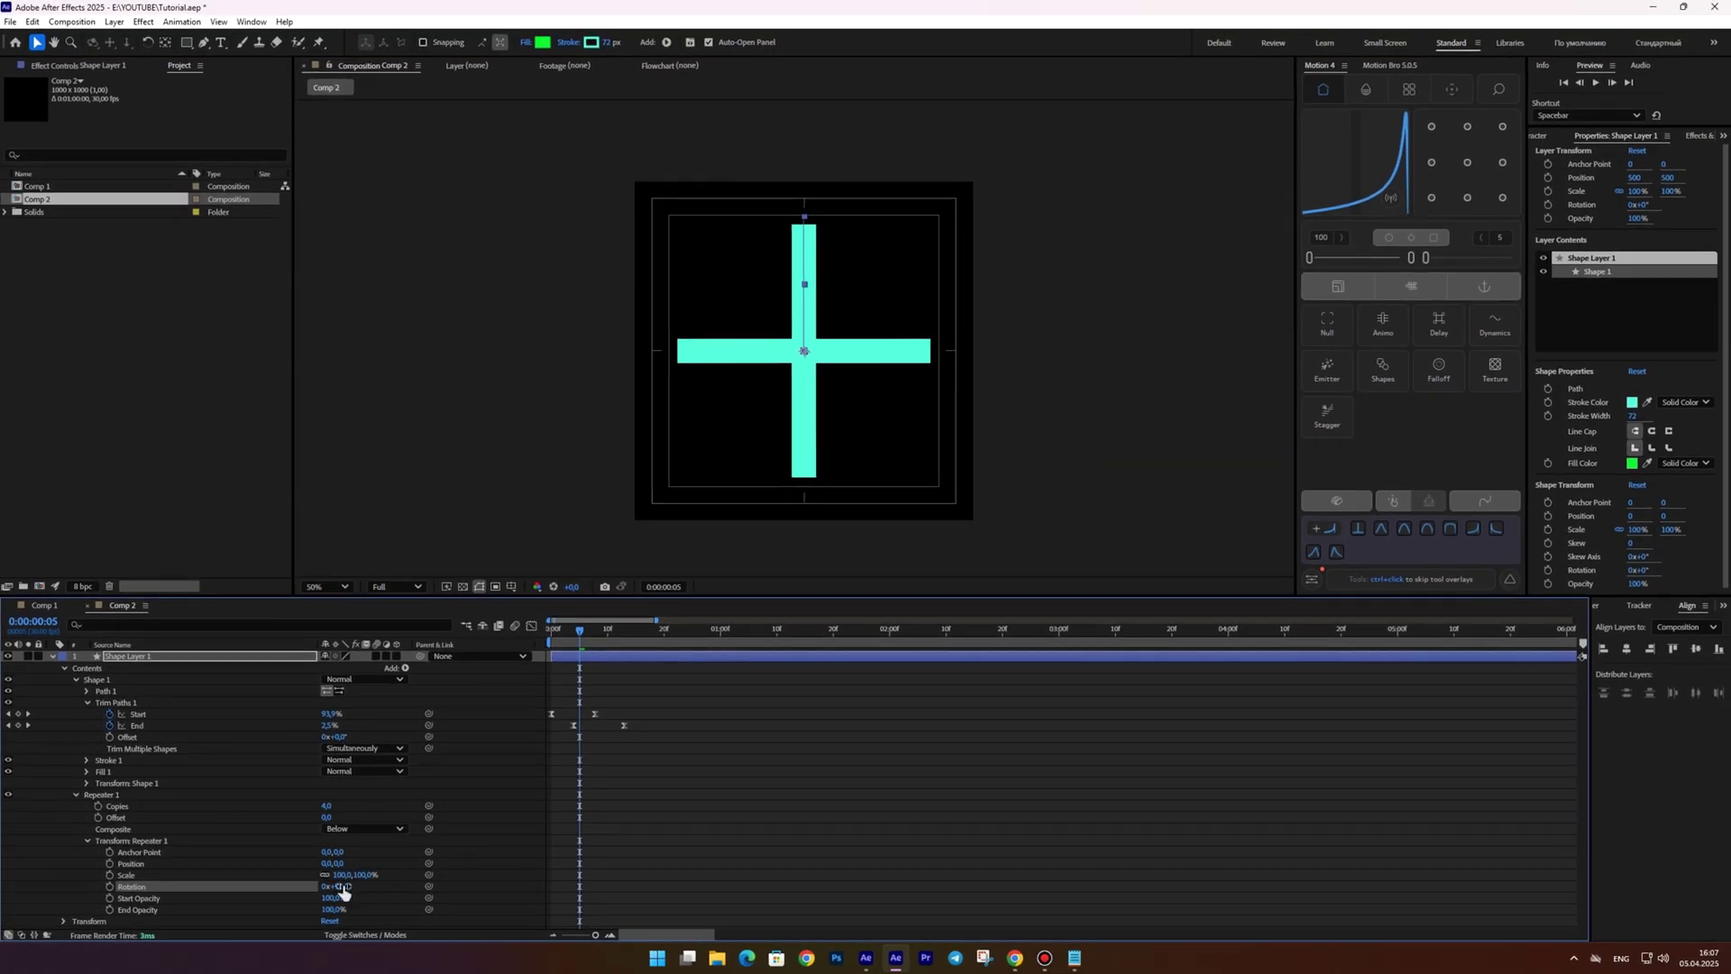
{"action": "key", "text": "space"}
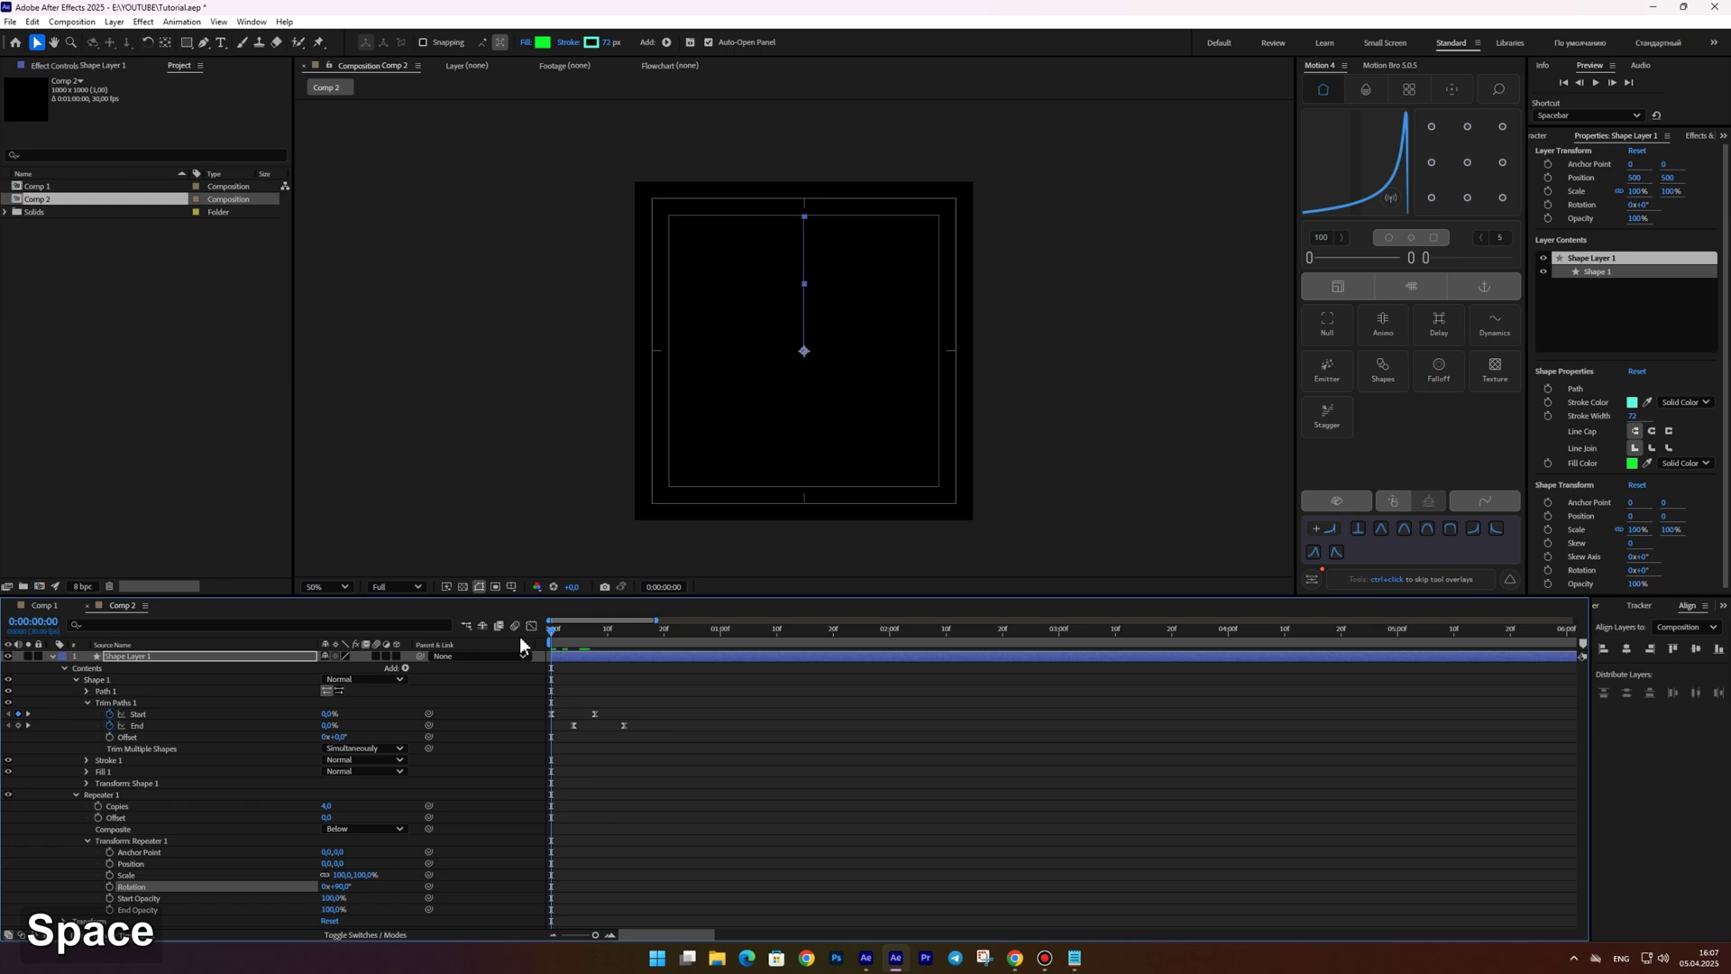
Pull the bar's bottom path point upward with the Pen tool to open a centre gap
{"action": "left_click", "coordinate": [586, 628]}
{"action": "left_click_drag", "start_coordinate": [593, 623], "coordinate": [579, 630]}
{"action": "left_click", "coordinate": [148, 657]}
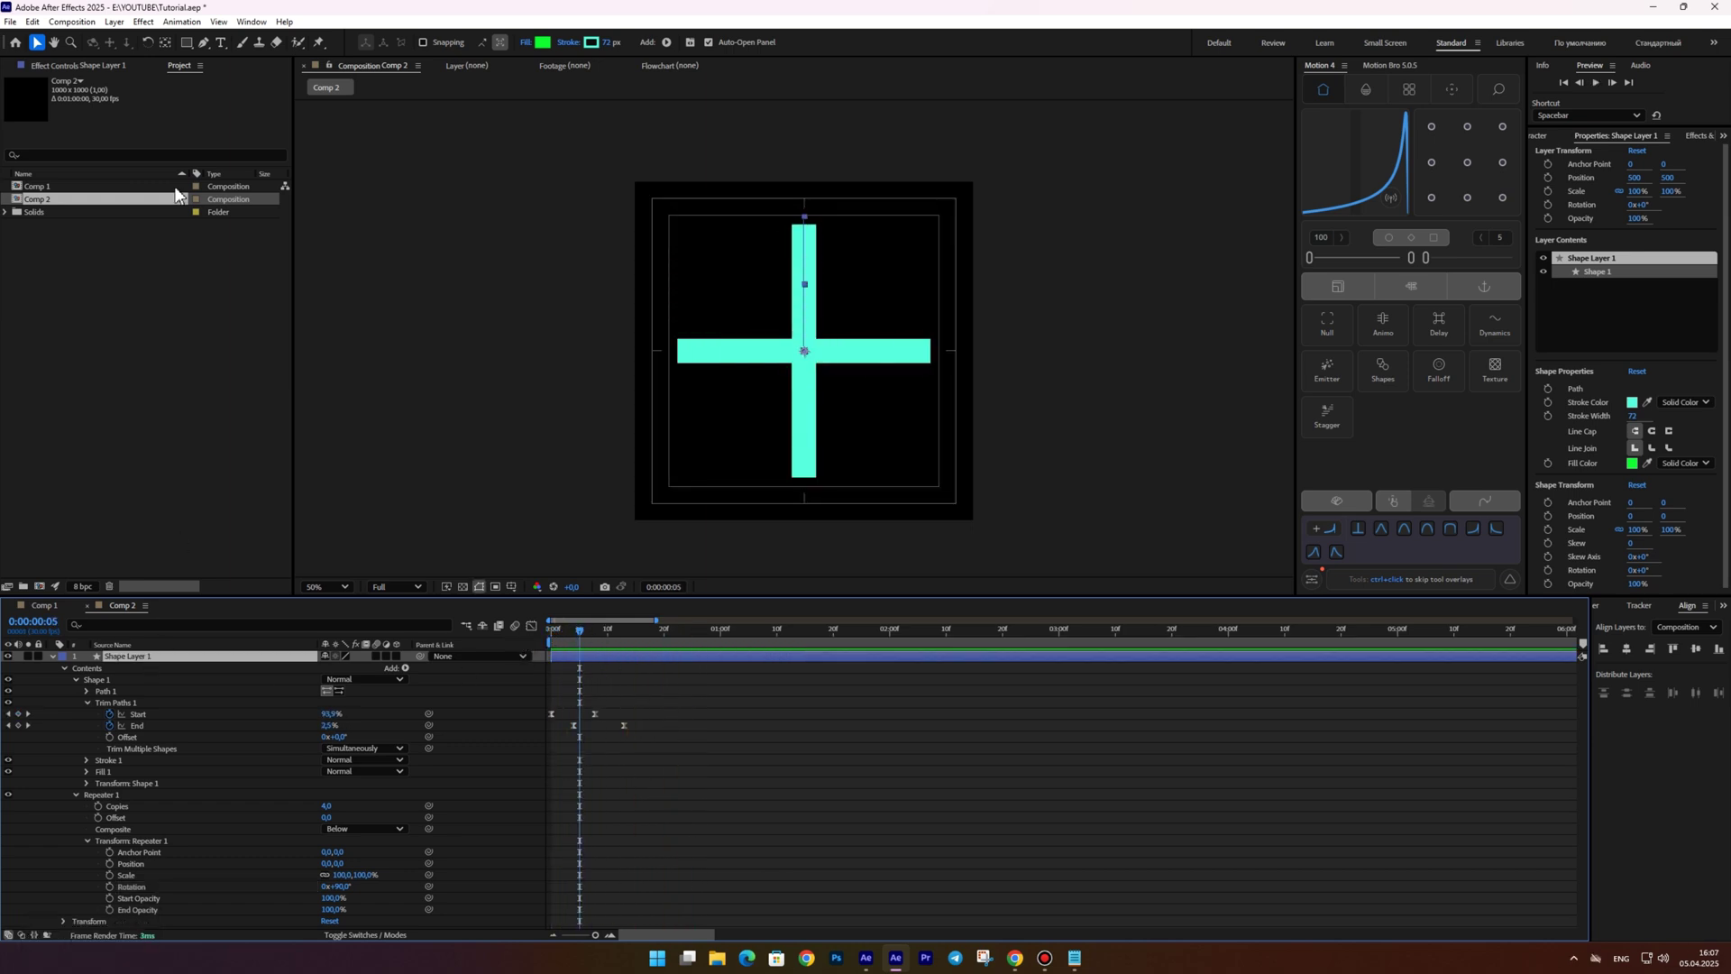
{"action": "left_click", "coordinate": [204, 43]}
{"action": "left_click_drag", "start_coordinate": [809, 353], "coordinate": [812, 336]}
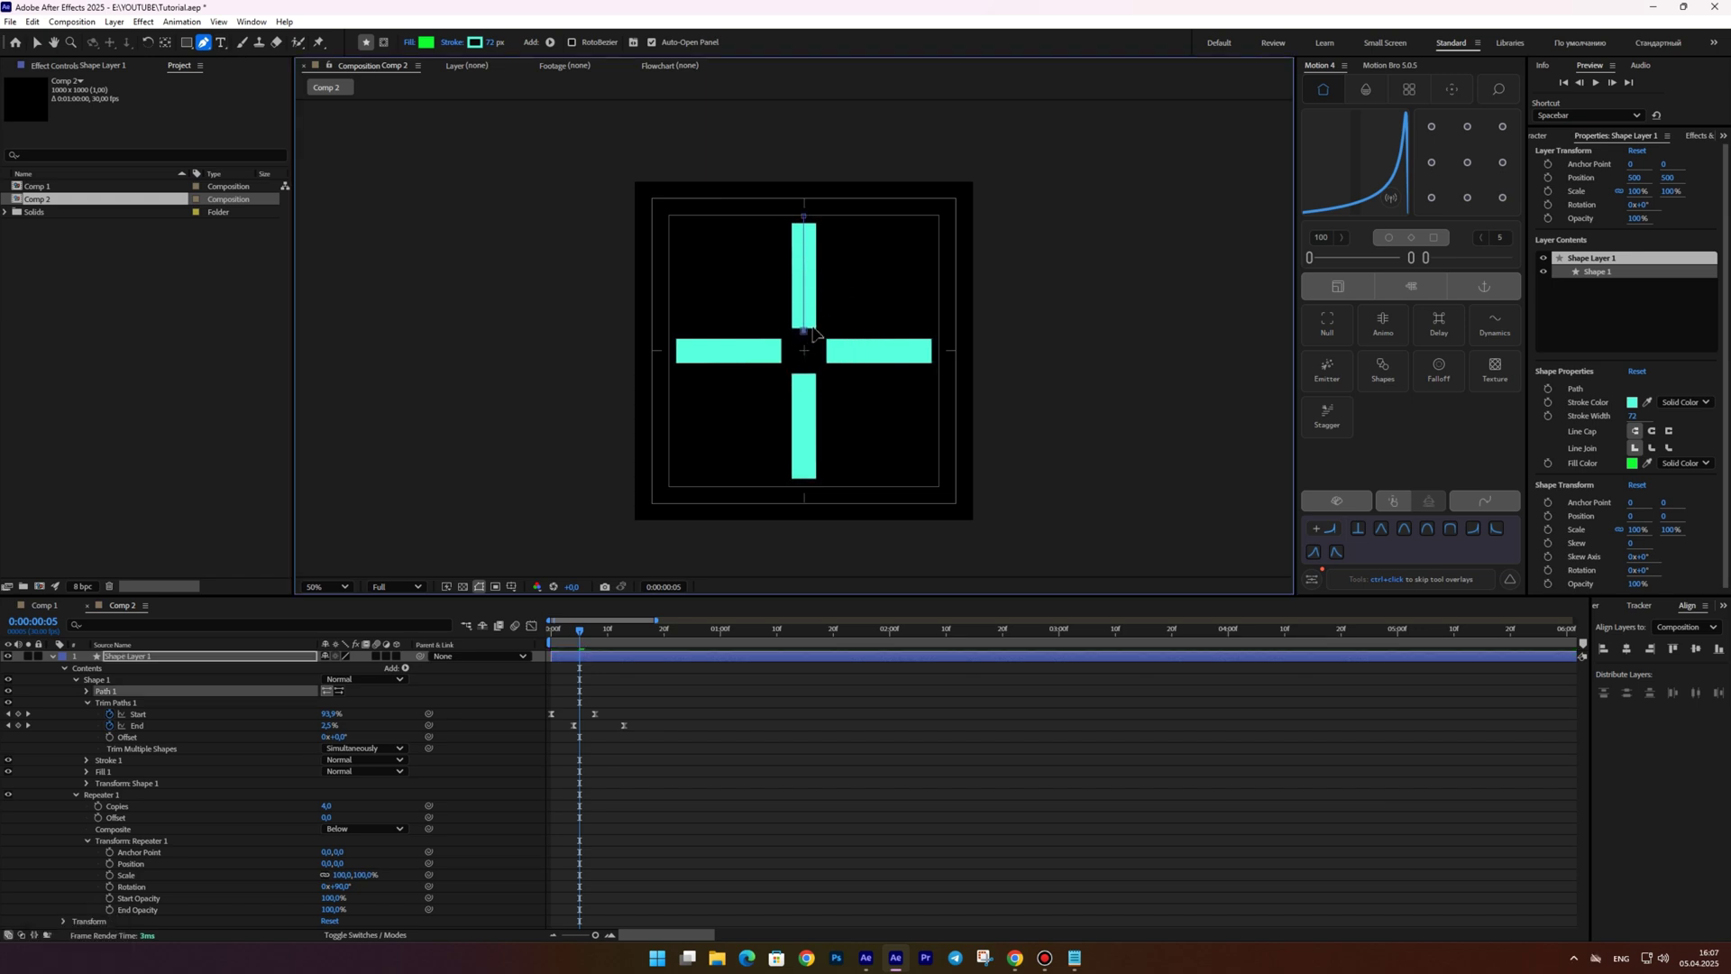
{"action": "left_click", "coordinate": [37, 43]}
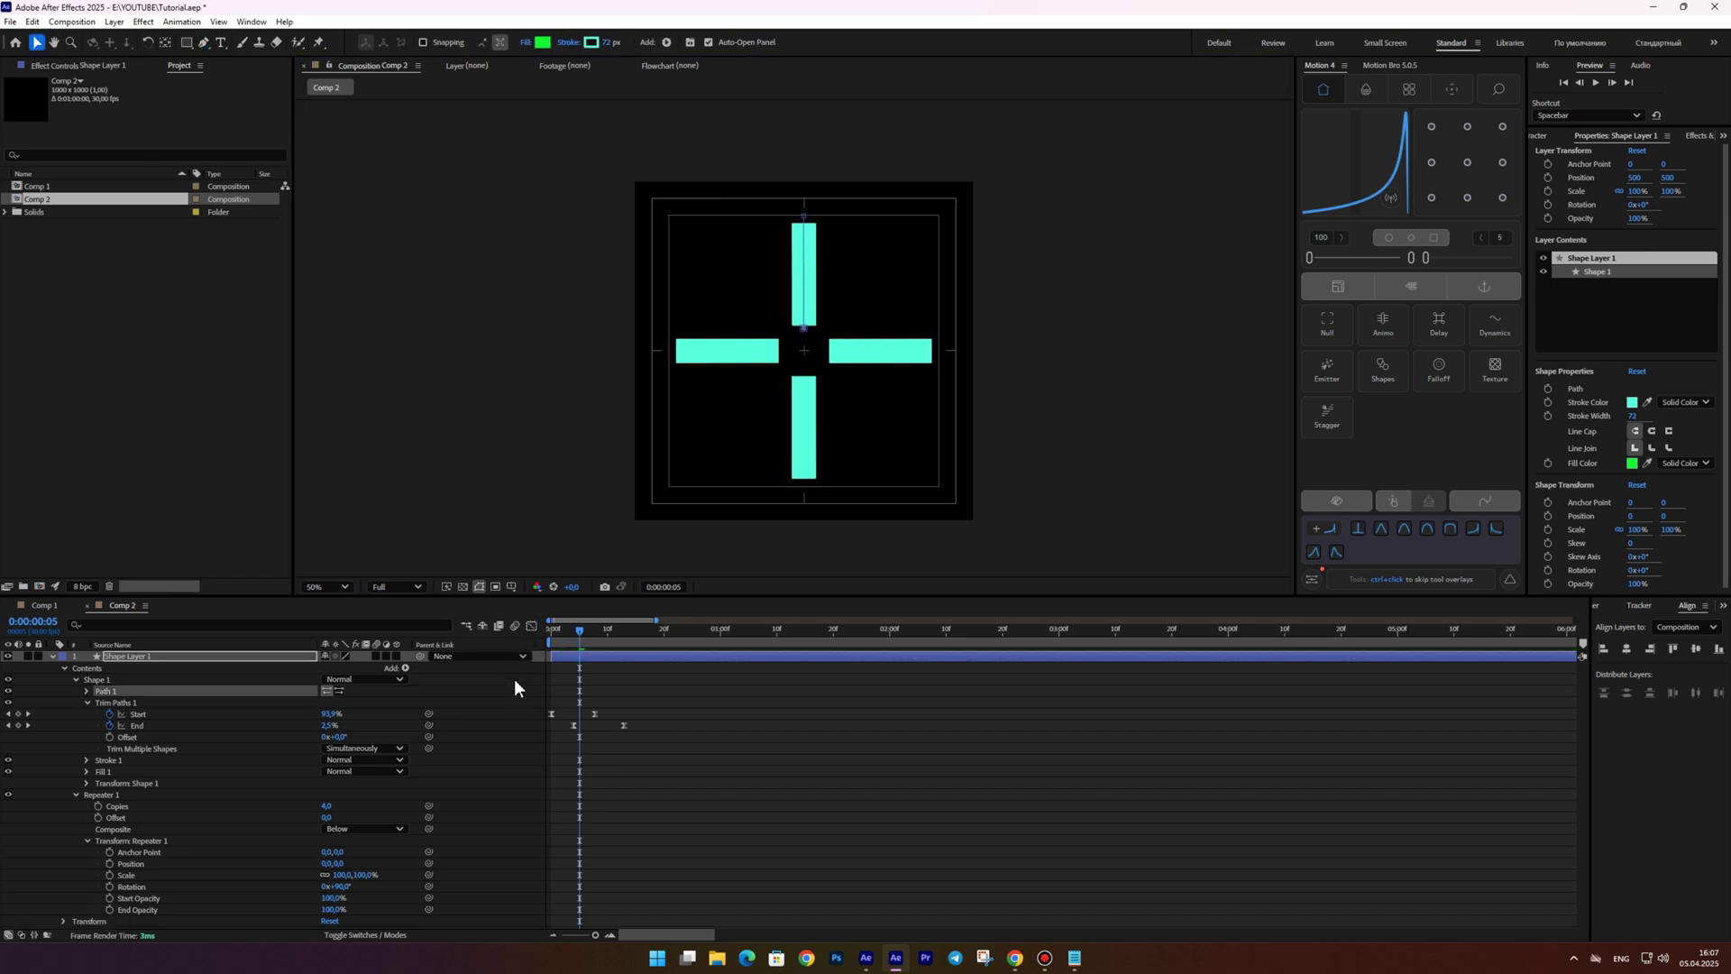
{"action": "left_click", "coordinate": [512, 681]}
{"action": "left_click", "coordinate": [560, 656]}
Show only the keyframed properties and preview the four bars shooting outward
{"action": "key", "text": "u"}
{"action": "key", "text": "u"}
{"action": "left_click", "coordinate": [478, 700]}
{"action": "key", "text": "space"}
{"action": "scroll", "coordinate": [543, 532], "scroll_direction": "down", "scroll_amount": 2}
{"action": "key", "text": "space"}
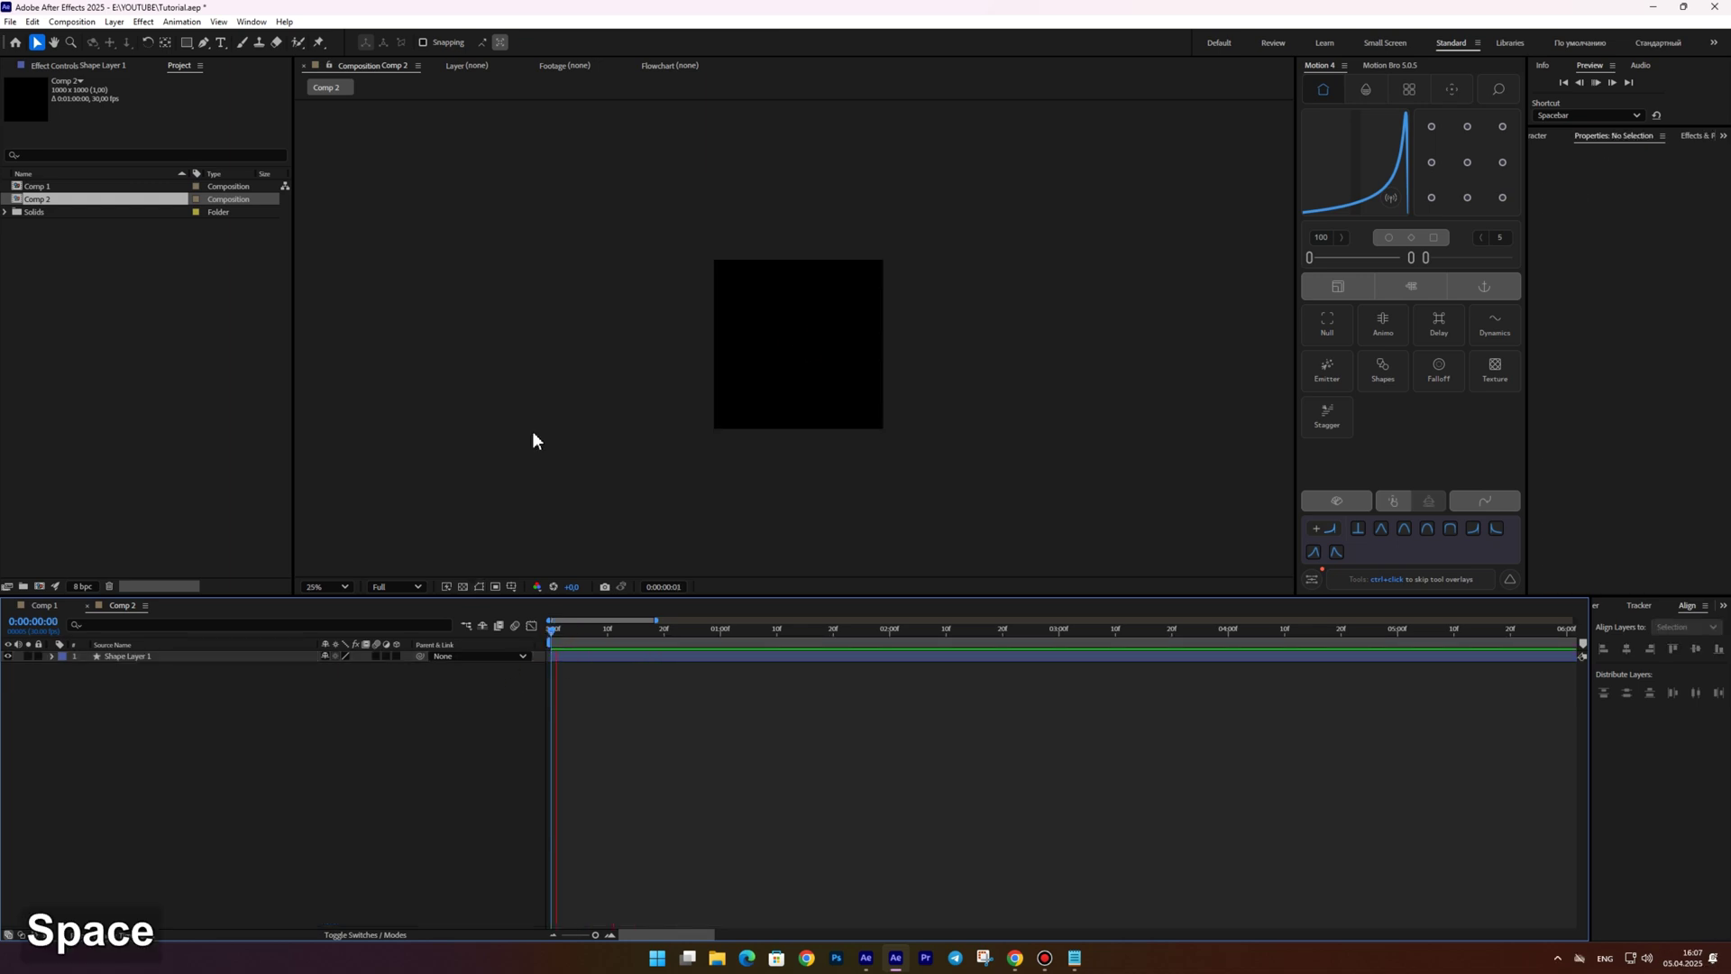
{"action": "key", "text": "space"}
{"action": "key", "text": "space"}
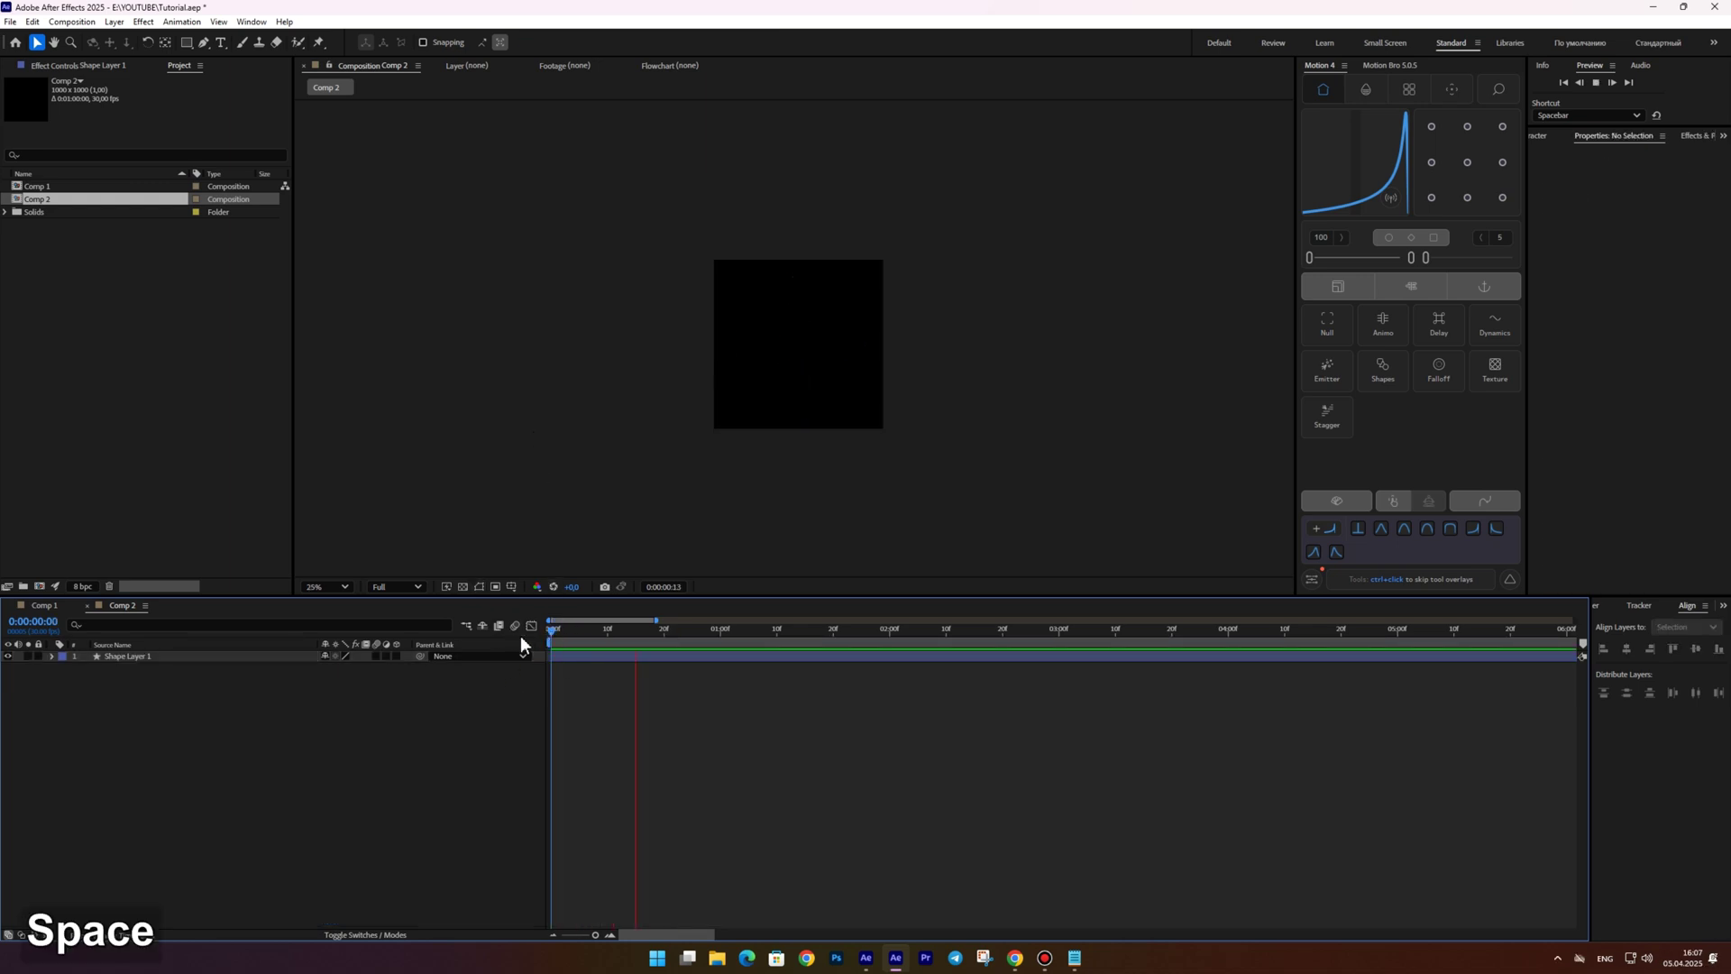
{"action": "left_click", "coordinate": [557, 629]}
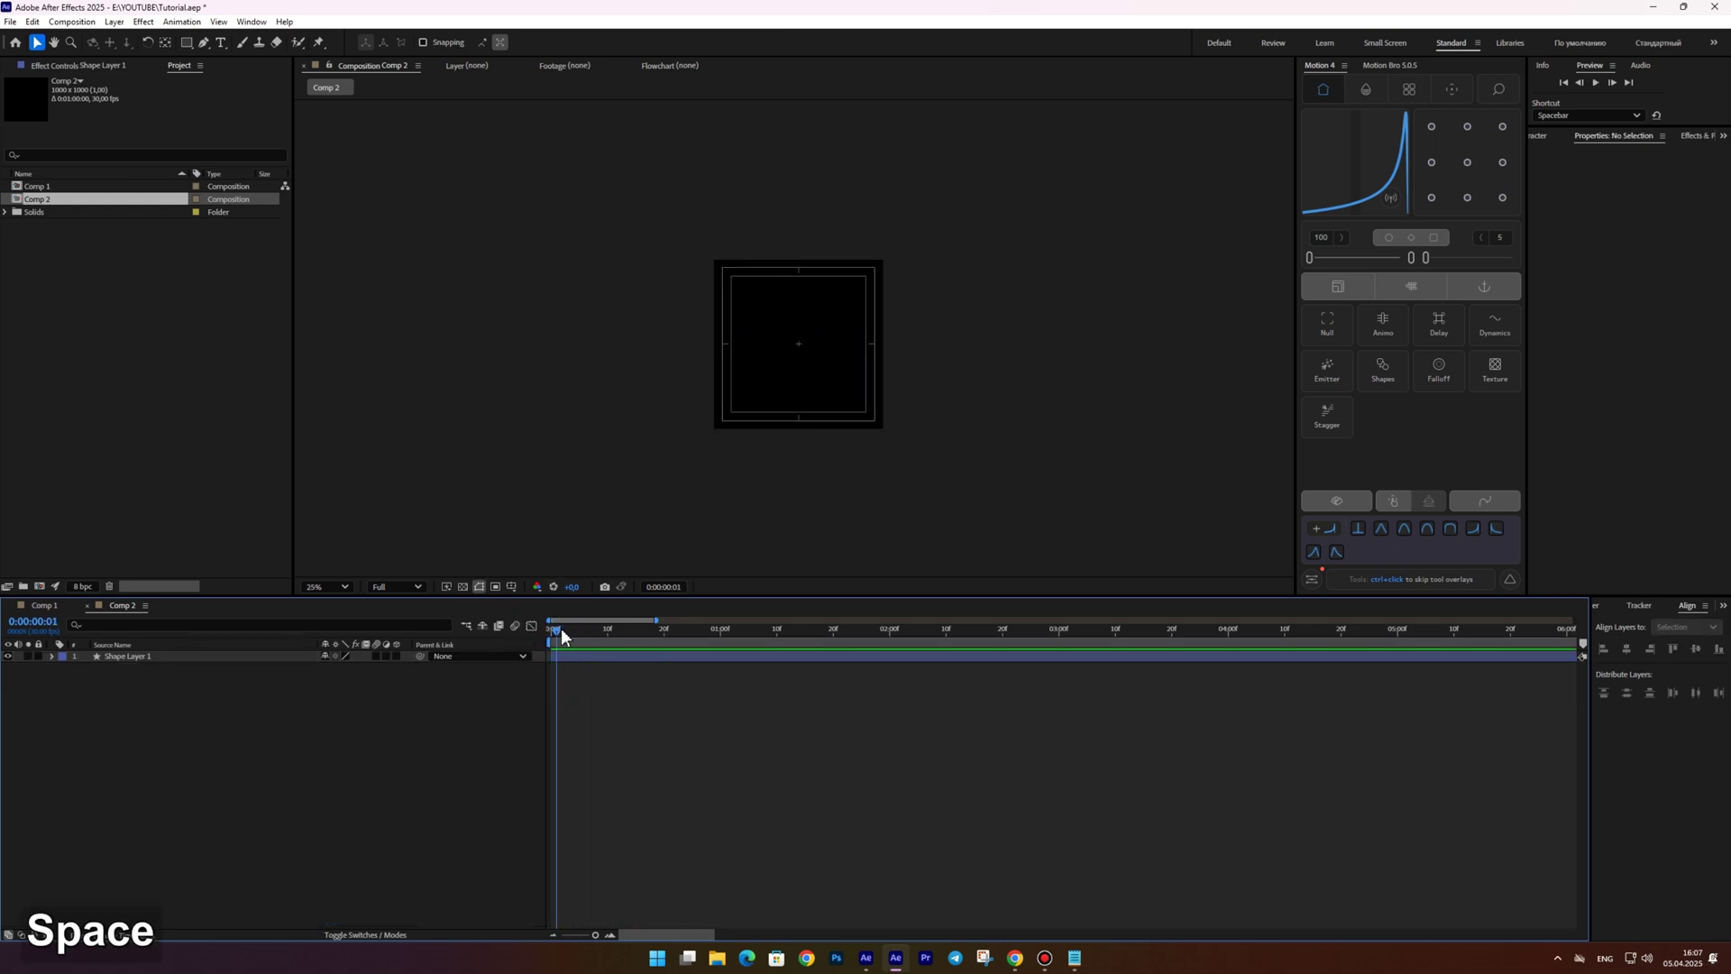
Open Comp 1 and drop Comp 2 into it, shrunk and placed below-left of the button
{"action": "double_click", "coordinate": [46, 187]}
{"action": "mouse_move", "coordinate": [750, 630]}
{"action": "left_mouse_down"}
{"action": "mouse_move", "coordinate": [806, 635]}
{"action": "mouse_move", "coordinate": [776, 629]}
{"action": "left_mouse_up"}
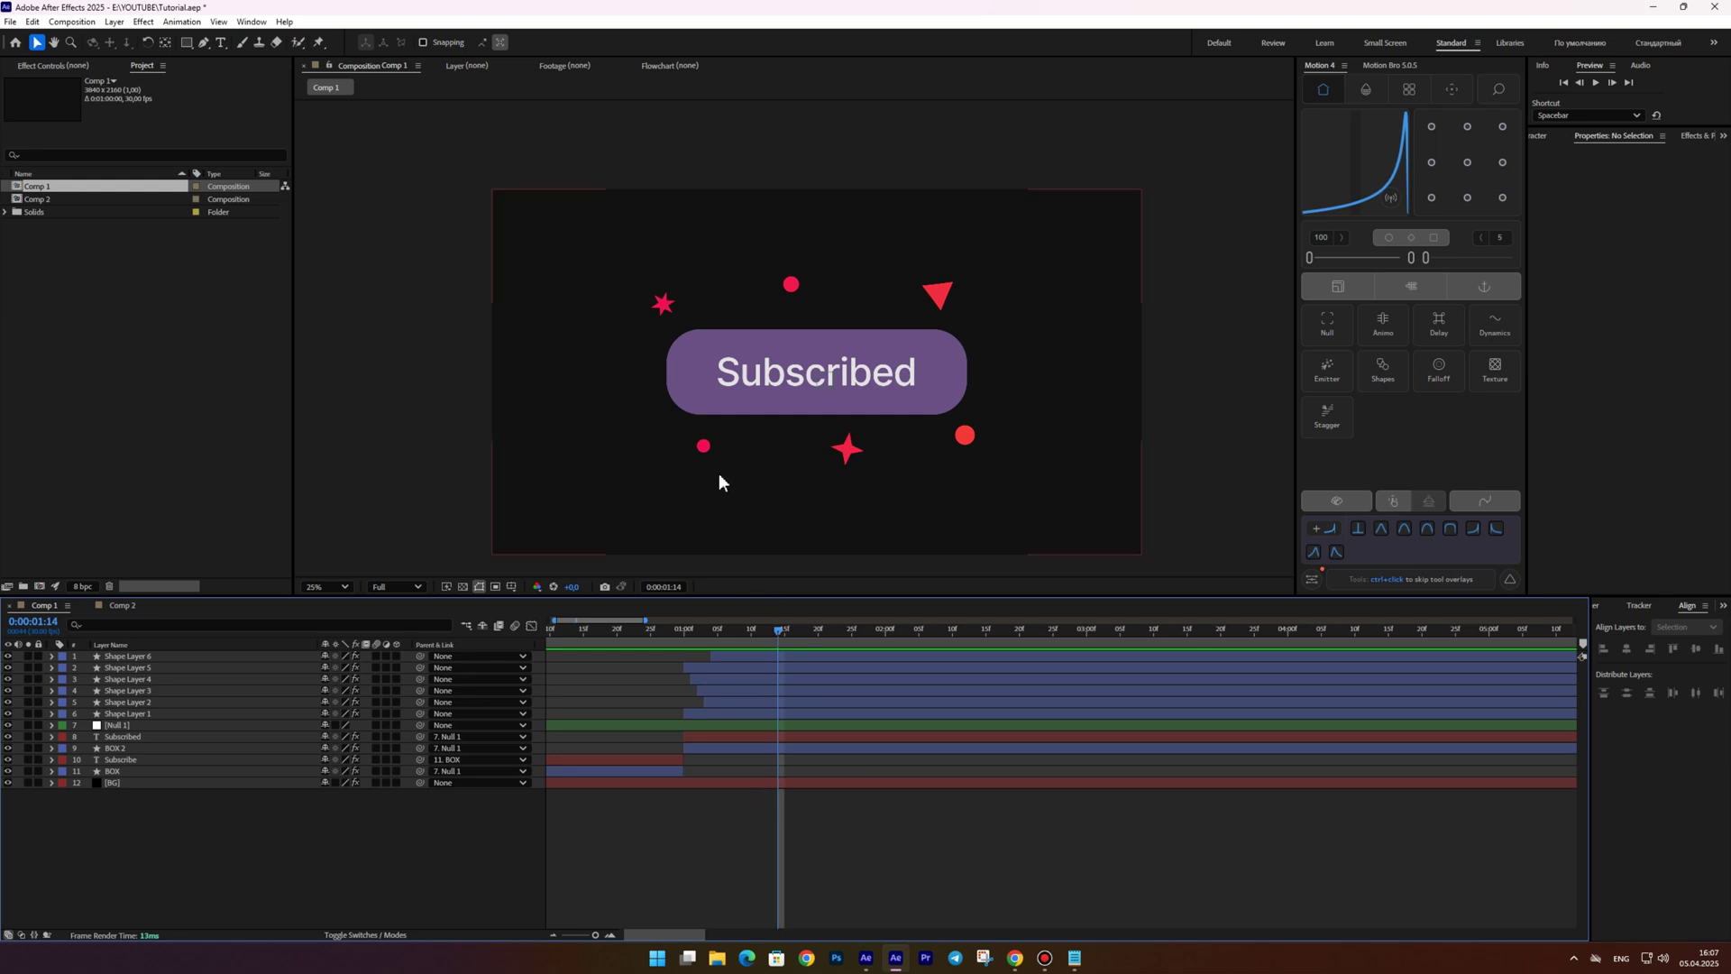
{"action": "left_click_drag", "start_coordinate": [36, 200], "coordinate": [751, 656]}
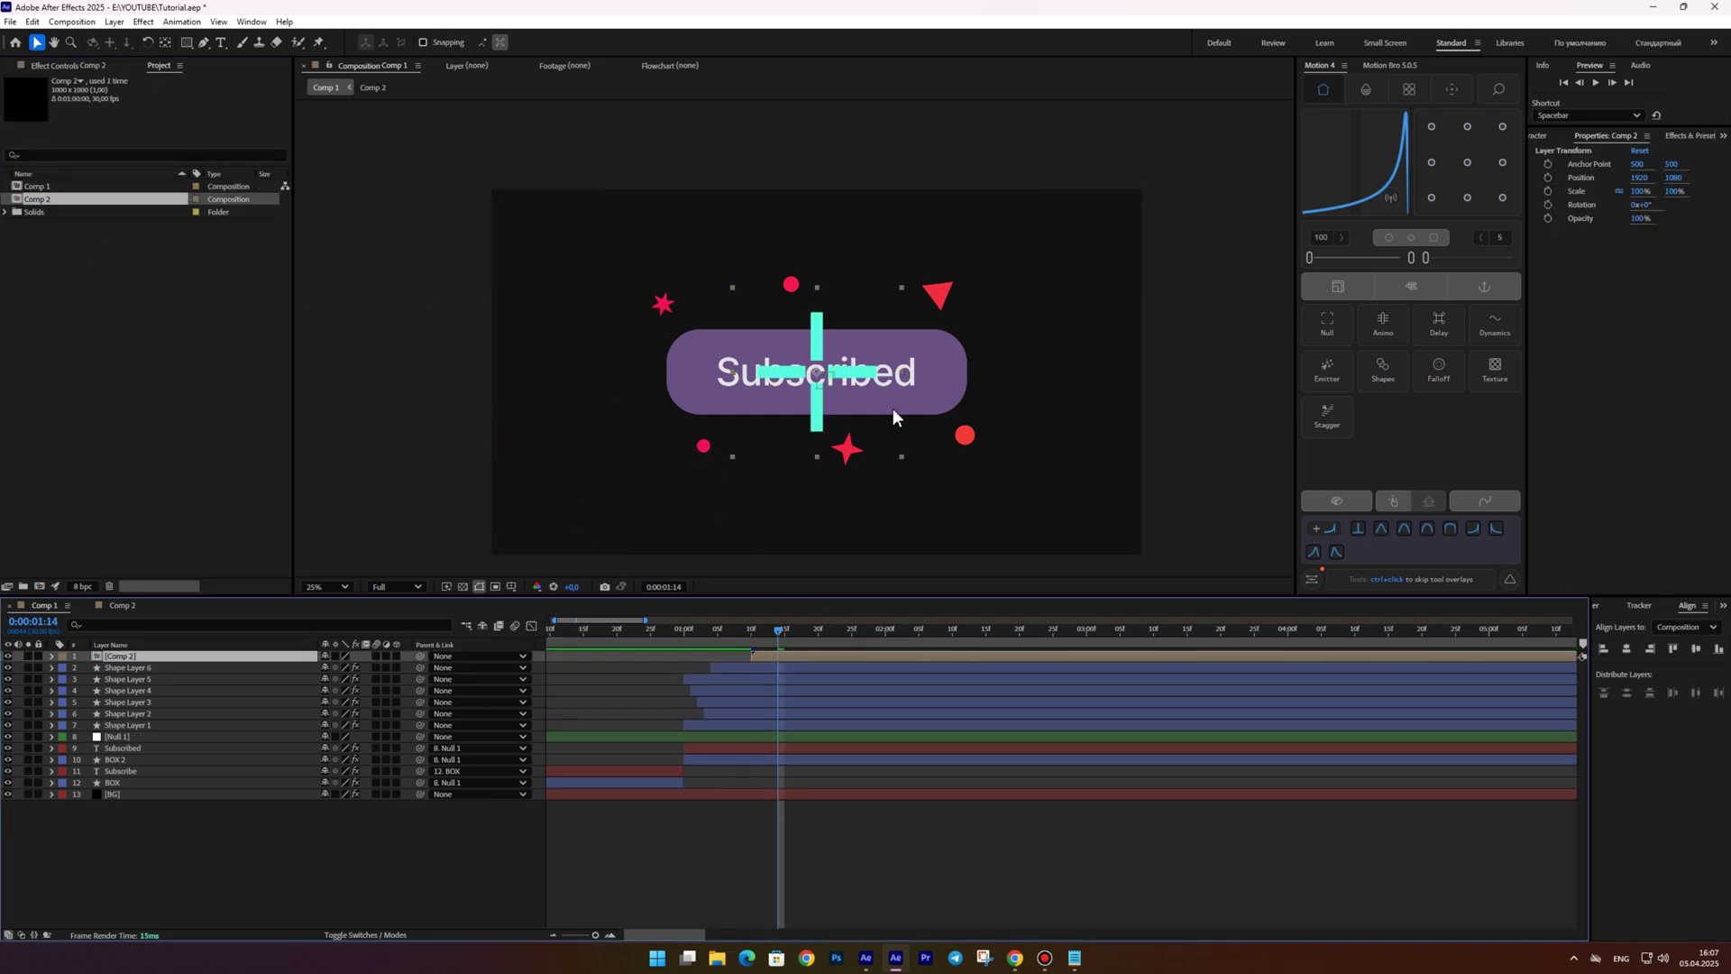
{"action": "left_click_drag", "start_coordinate": [904, 369], "coordinate": [704, 445]}
{"action": "left_click", "coordinate": [788, 631]}
Time the cross burst to the button press and enlarge it to about 26%
{"action": "mouse_move", "coordinate": [787, 638]}
{"action": "left_mouse_down"}
{"action": "mouse_move", "coordinate": [744, 634]}
{"action": "mouse_move", "coordinate": [788, 636]}
{"action": "mouse_move", "coordinate": [797, 656]}
{"action": "left_mouse_up"}
{"action": "left_click", "coordinate": [777, 634]}
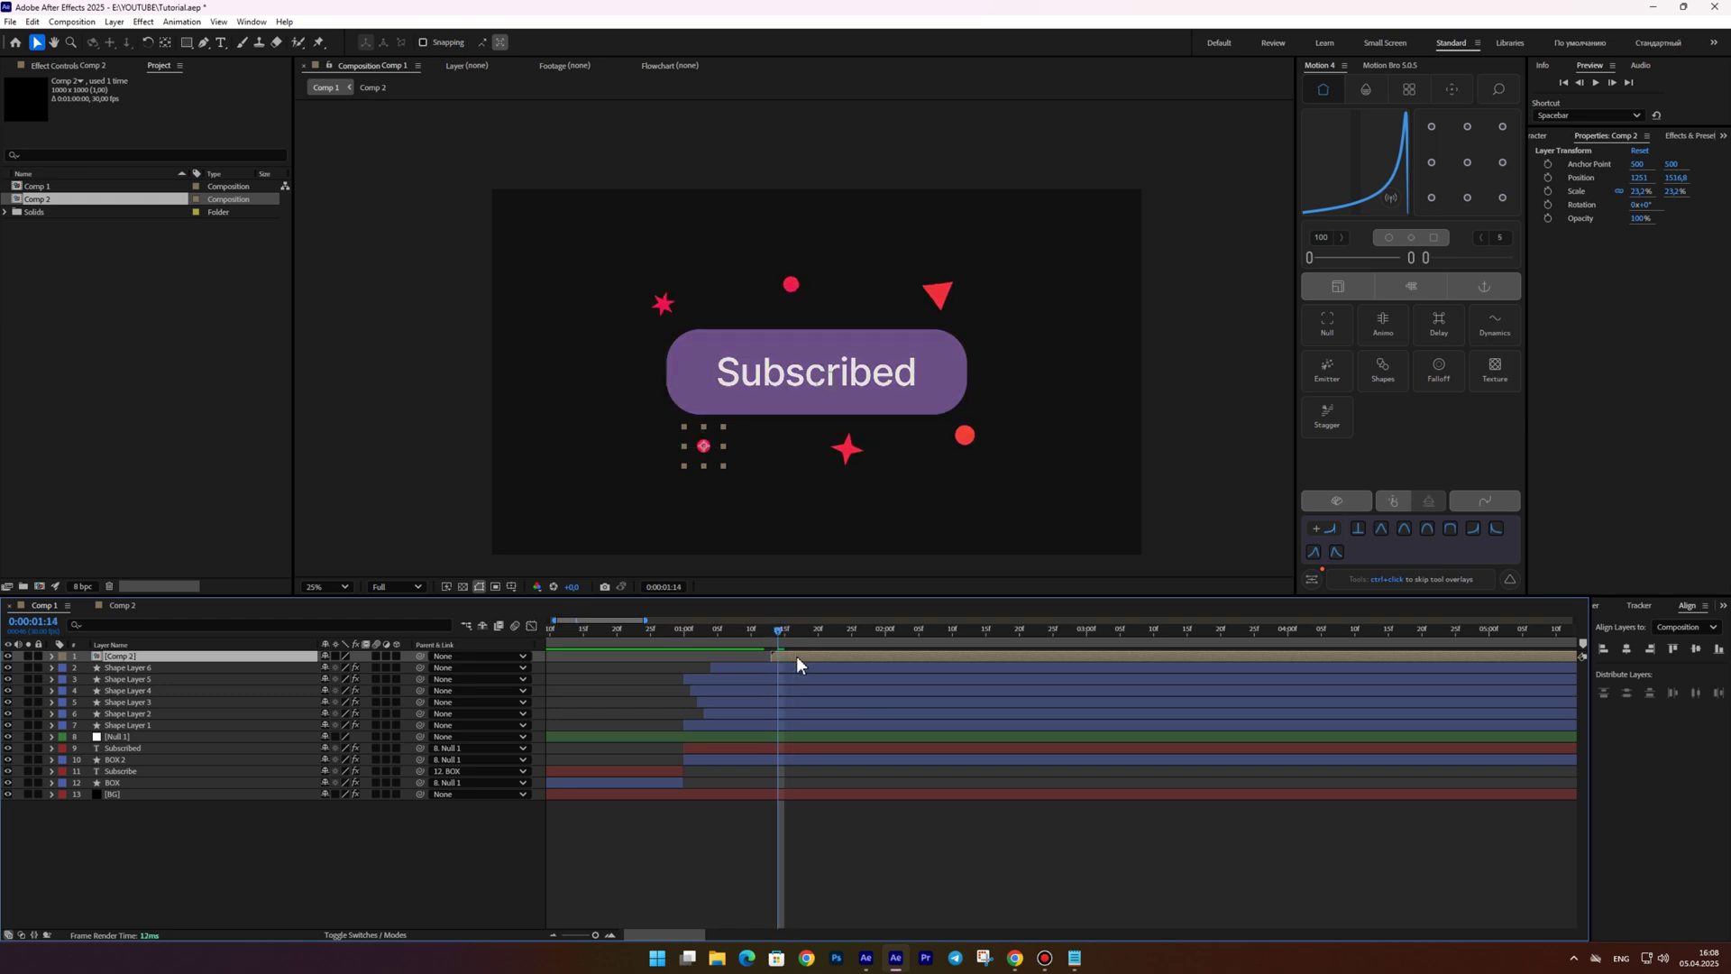
{"action": "left_click", "coordinate": [750, 629]}
{"action": "key", "text": "space"}
{"action": "left_click", "coordinate": [731, 631]}
{"action": "mouse_move", "coordinate": [789, 655]}
{"action": "left_mouse_down"}
{"action": "mouse_move", "coordinate": [777, 641]}
{"action": "mouse_move", "coordinate": [782, 655]}
{"action": "left_mouse_up"}
{"action": "key", "text": "space"}
{"action": "left_click_drag", "start_coordinate": [723, 445], "coordinate": [726, 446]}
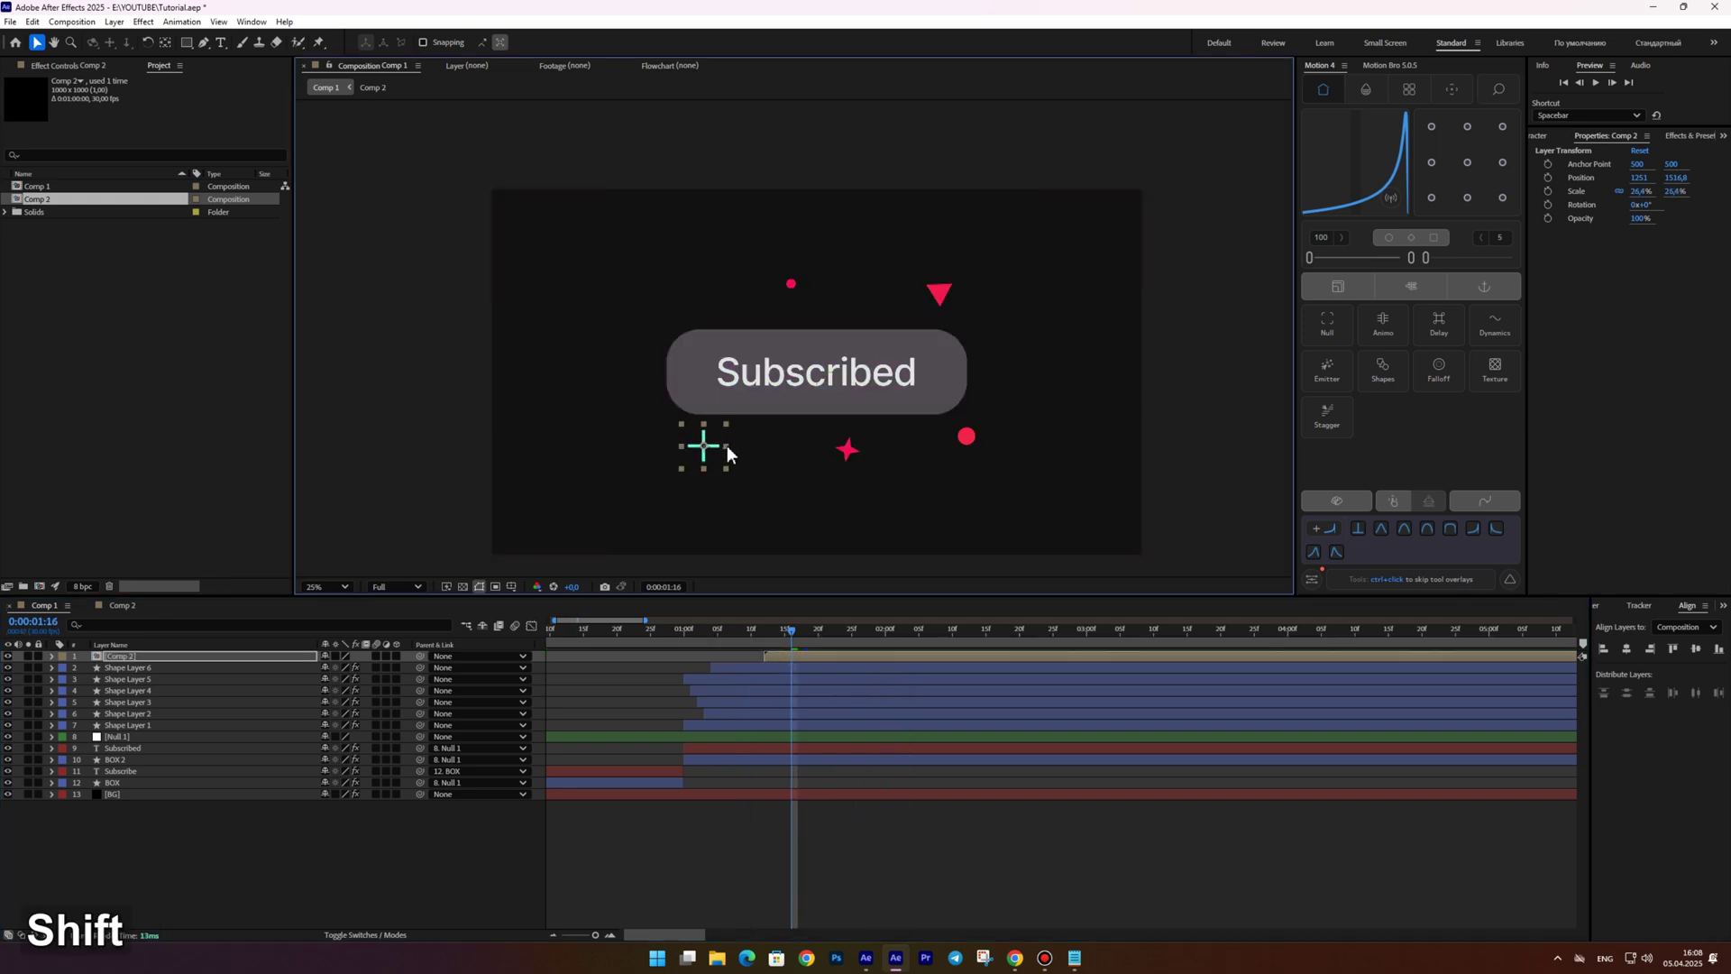
{"action": "left_click", "coordinate": [744, 629]}
{"action": "key", "text": "space"}
{"action": "key", "text": "space"}
{"action": "left_click_drag", "start_coordinate": [761, 633], "coordinate": [805, 632]}
Copy the Fill effect from Shape Layer 6
{"action": "left_click", "coordinate": [753, 667]}
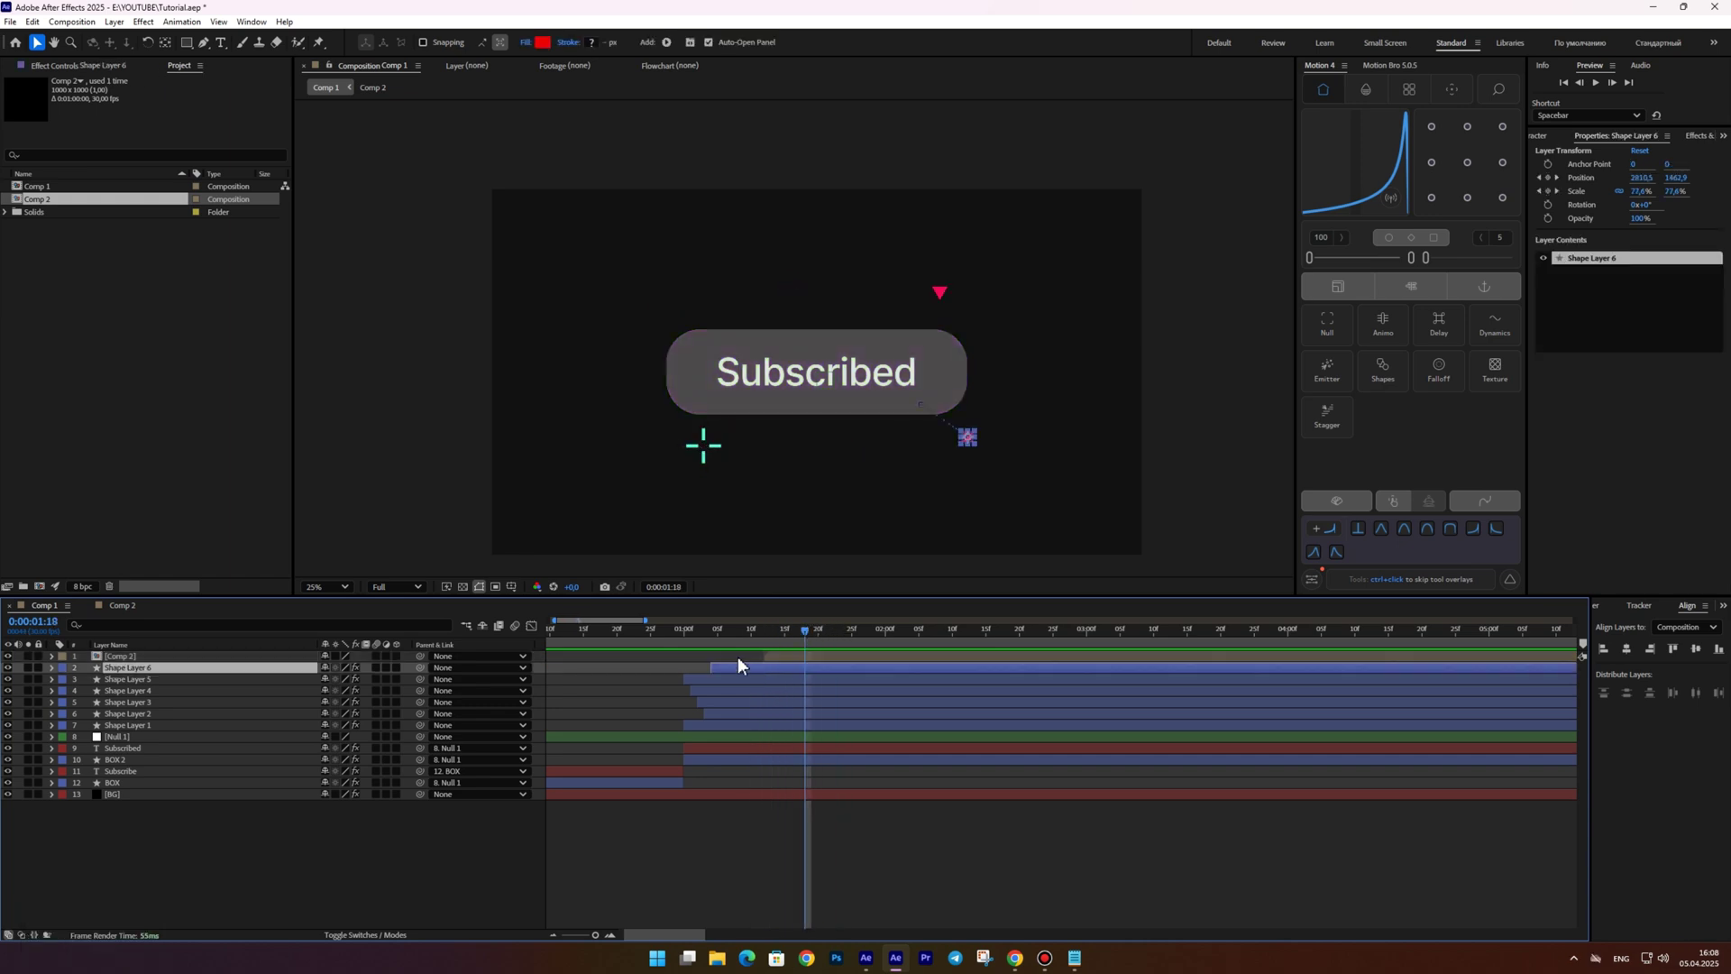
{"action": "left_click", "coordinate": [108, 61]}
{"action": "left_click", "coordinate": [59, 123]}
{"action": "key", "text": "ctrl+c"}
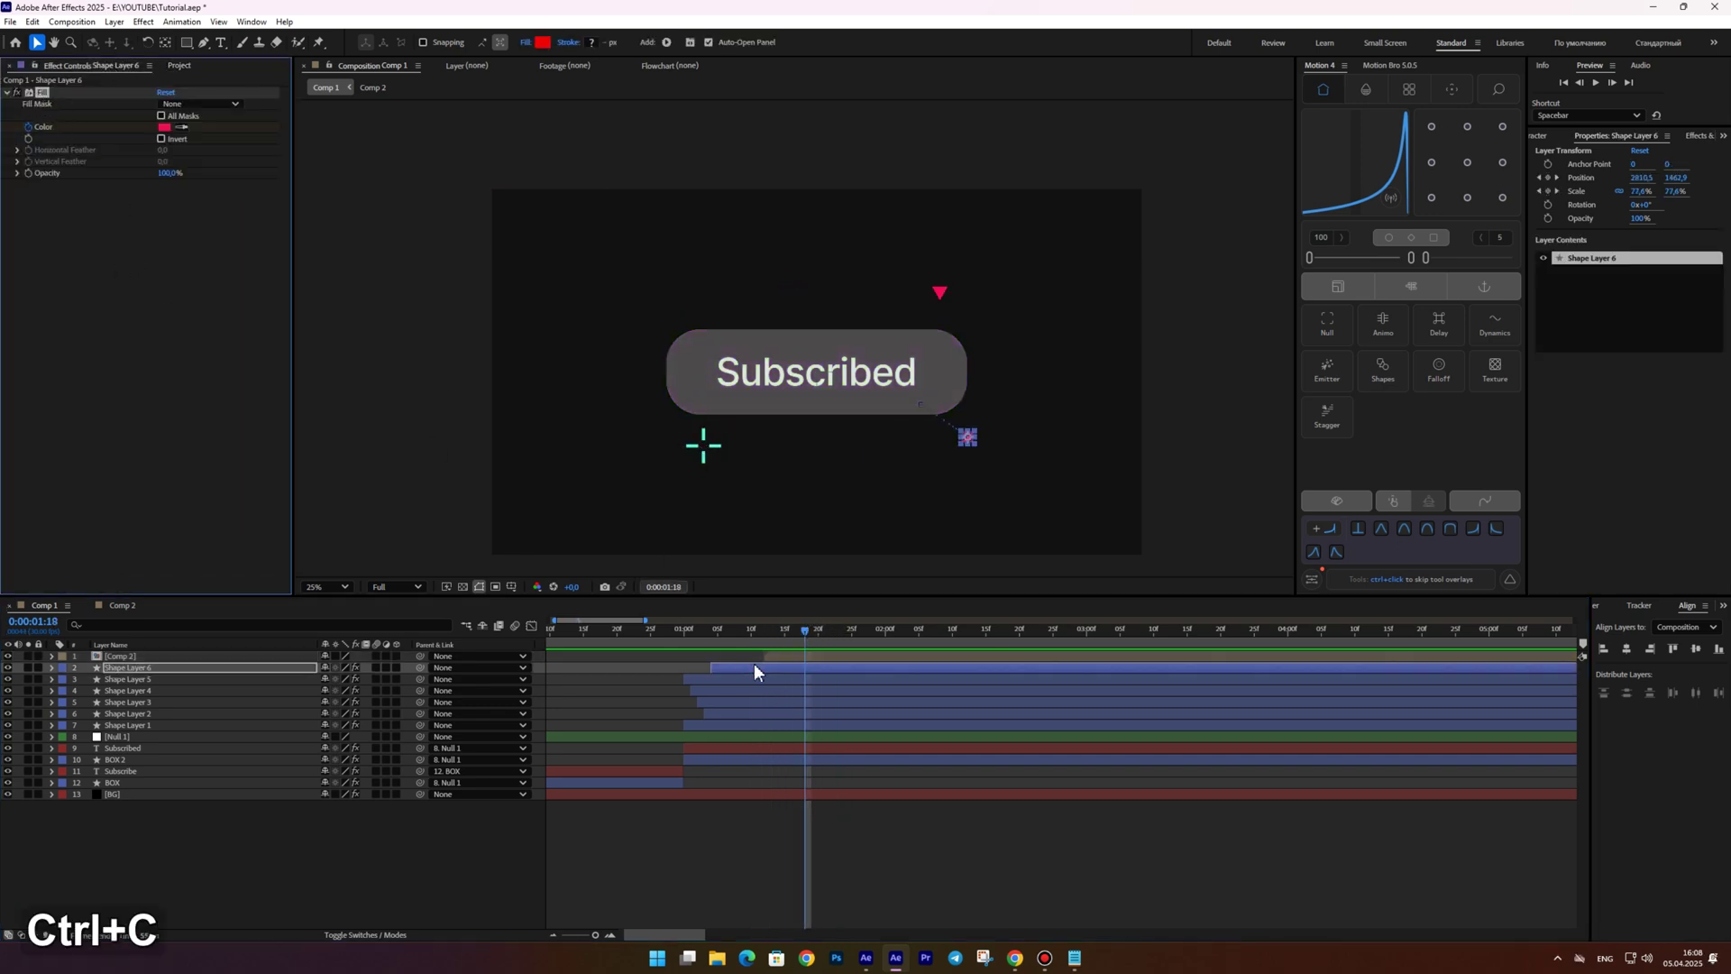
Paste the Fill effect onto the Comp 2 cross and move its Color keyframes earlier
{"action": "left_click", "coordinate": [815, 655]}
{"action": "left_click_drag", "start_coordinate": [805, 630], "coordinate": [769, 647]}
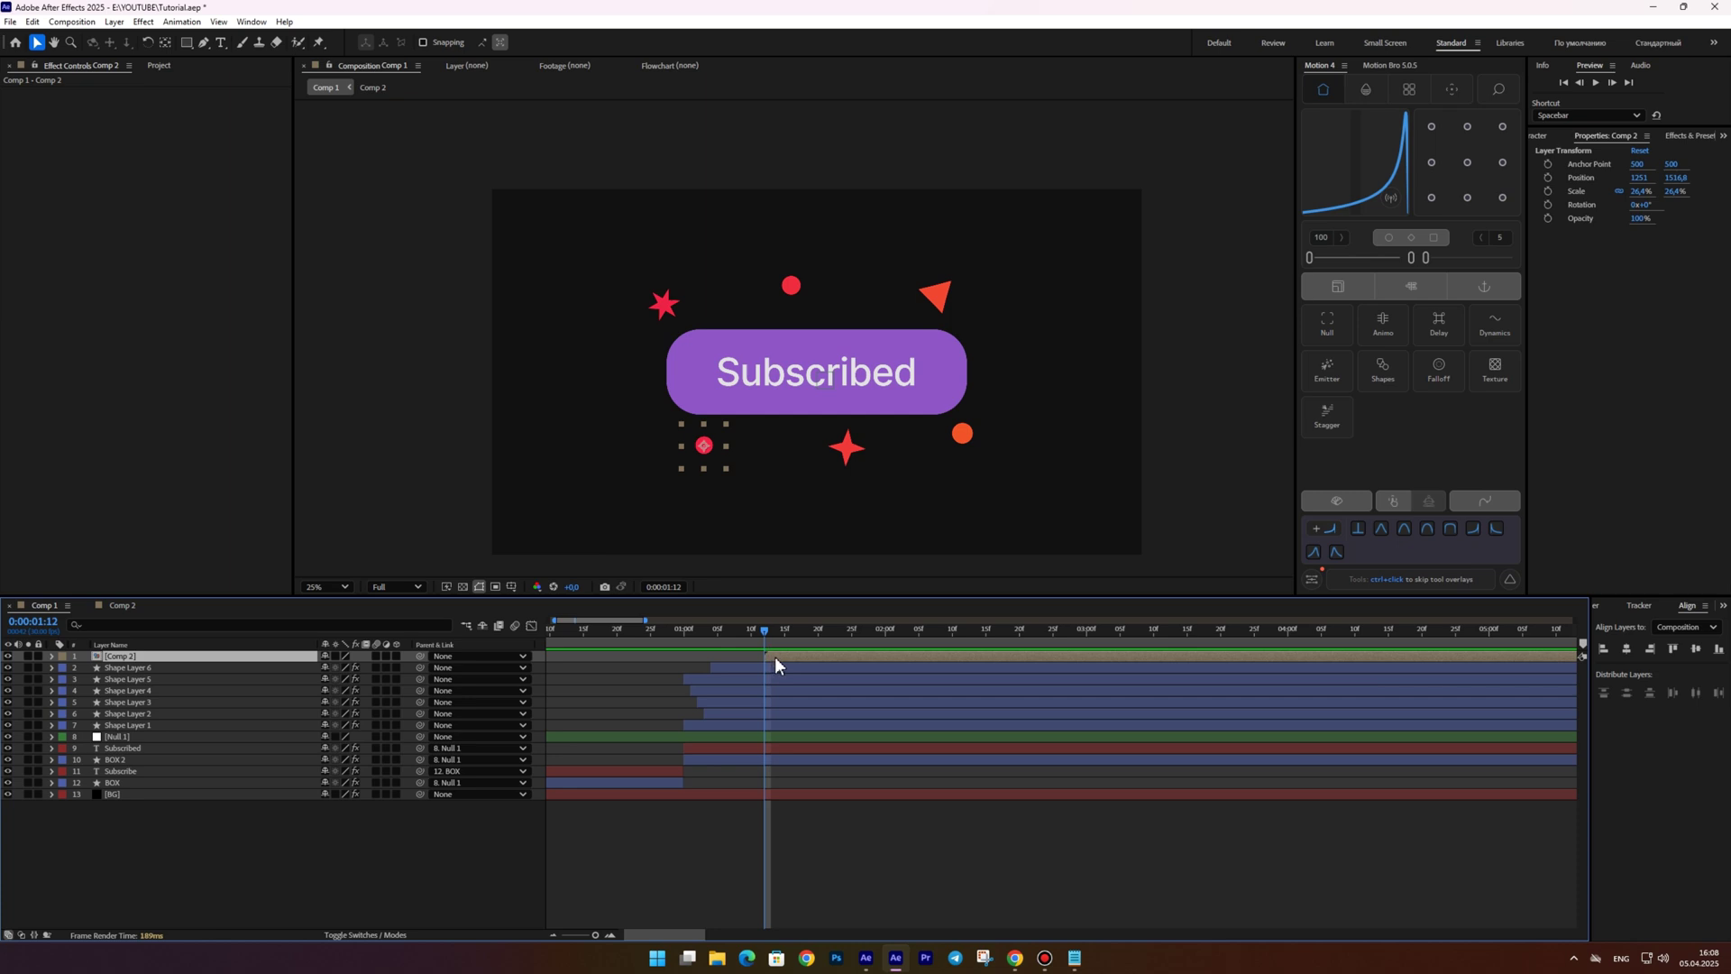
{"action": "key", "text": "ctrl+v"}
{"action": "key", "text": "u"}
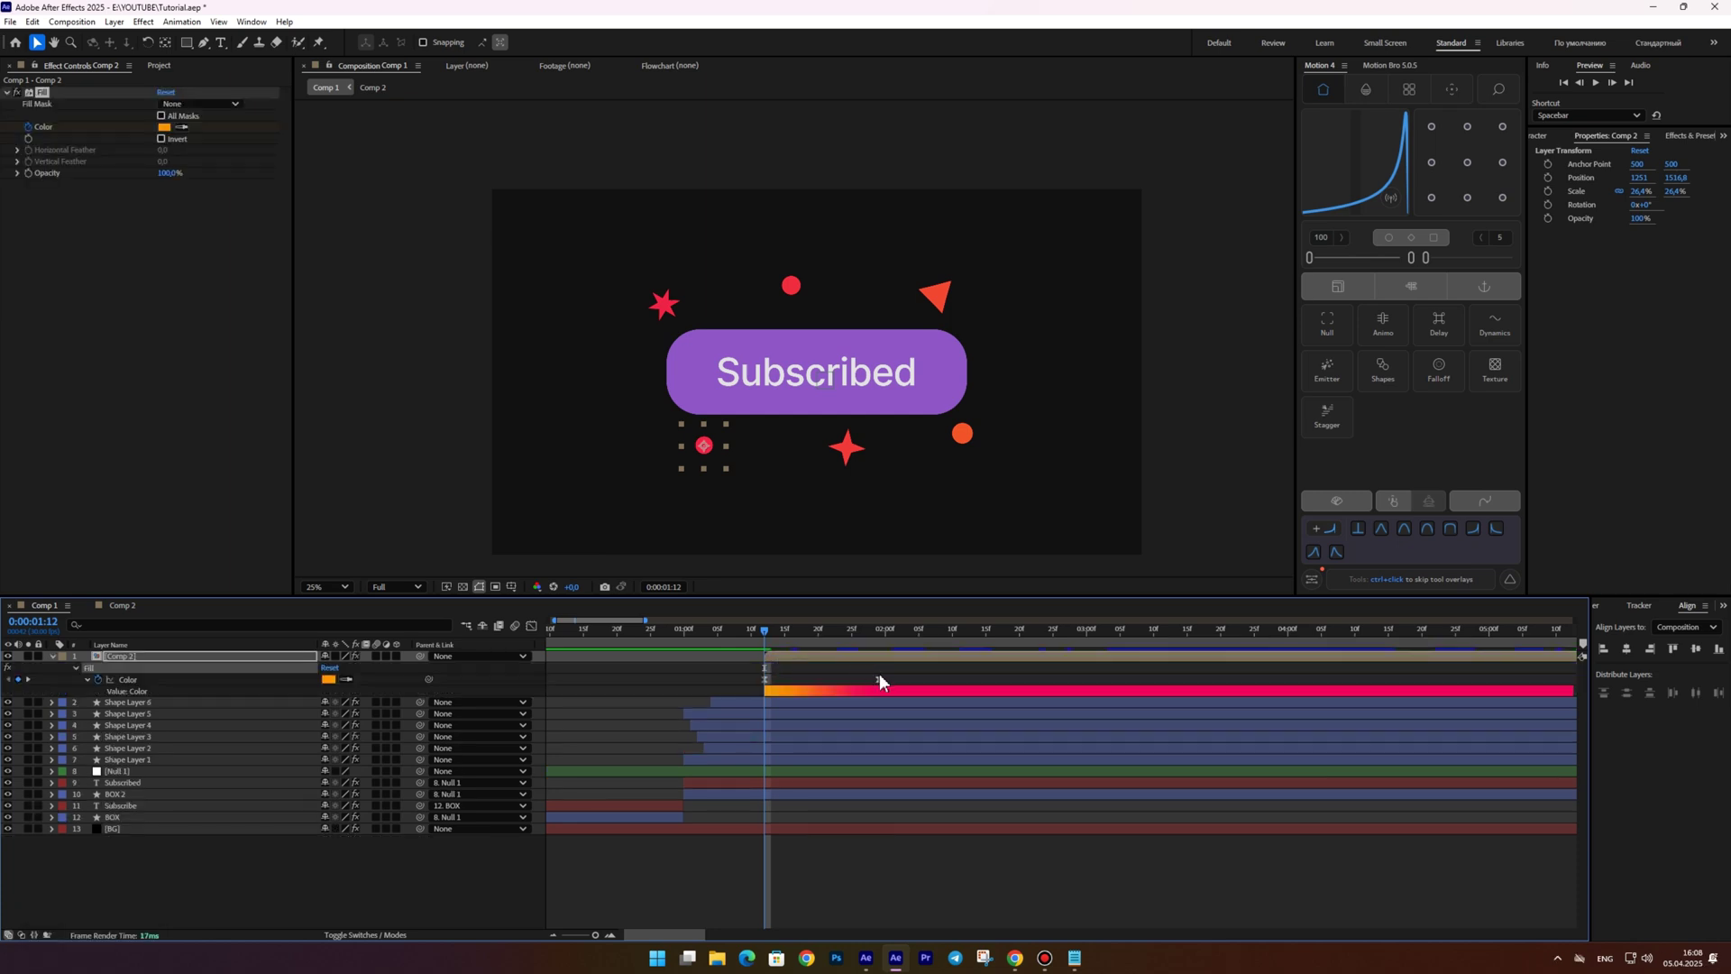
{"action": "left_click_drag", "start_coordinate": [879, 679], "coordinate": [733, 634]}
{"action": "left_click", "coordinate": [797, 668]}
{"action": "key", "text": "space"}
{"action": "left_click", "coordinate": [705, 634]}
{"action": "key", "text": "space"}
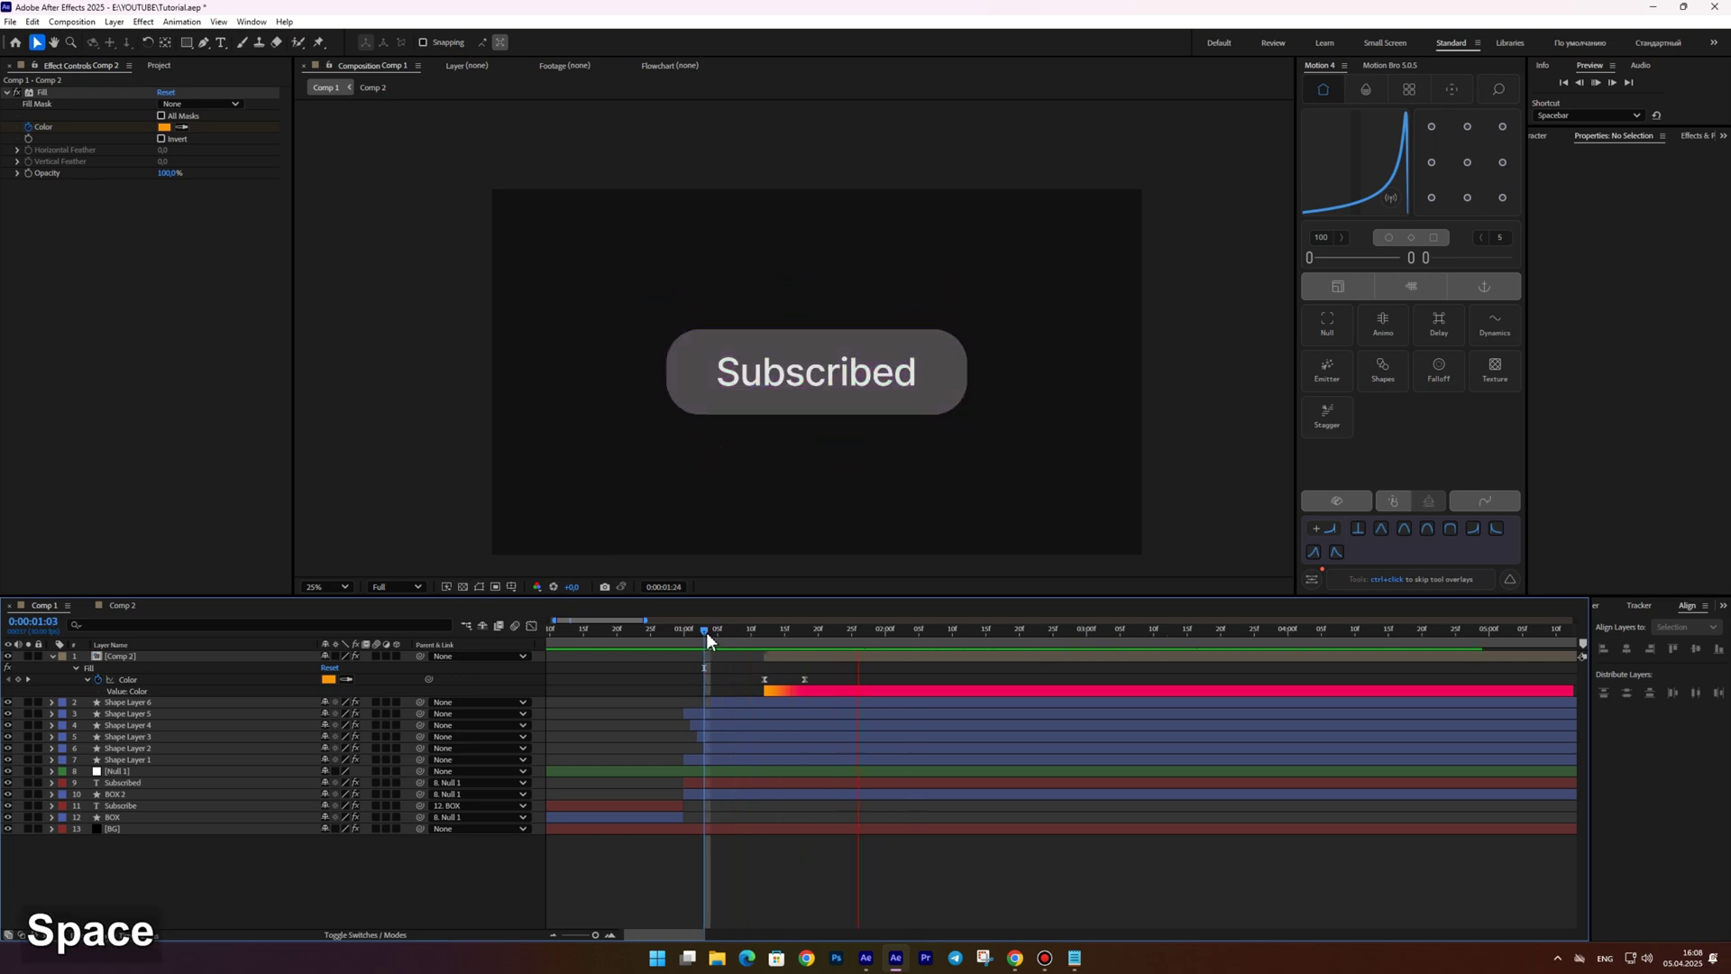
{"action": "left_click", "coordinate": [797, 629]}
Duplicate the cross burst and move the copy above the button near the top red dot
{"action": "left_click", "coordinate": [827, 657]}
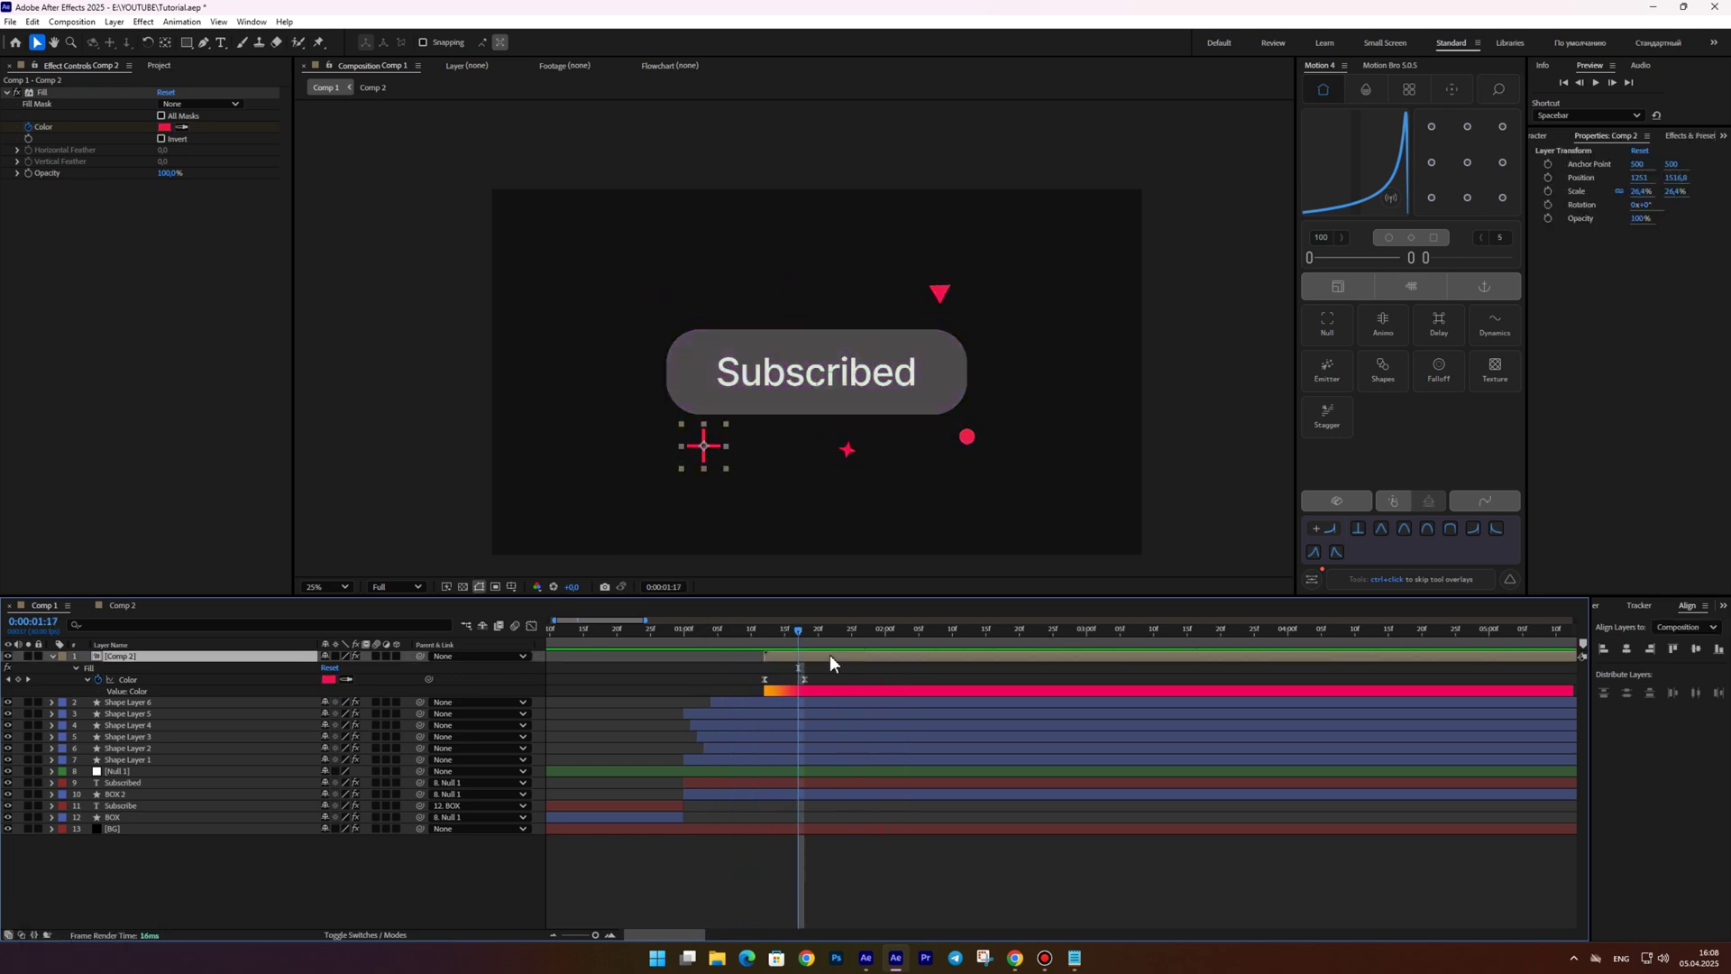
{"action": "left_click", "coordinate": [51, 656]}
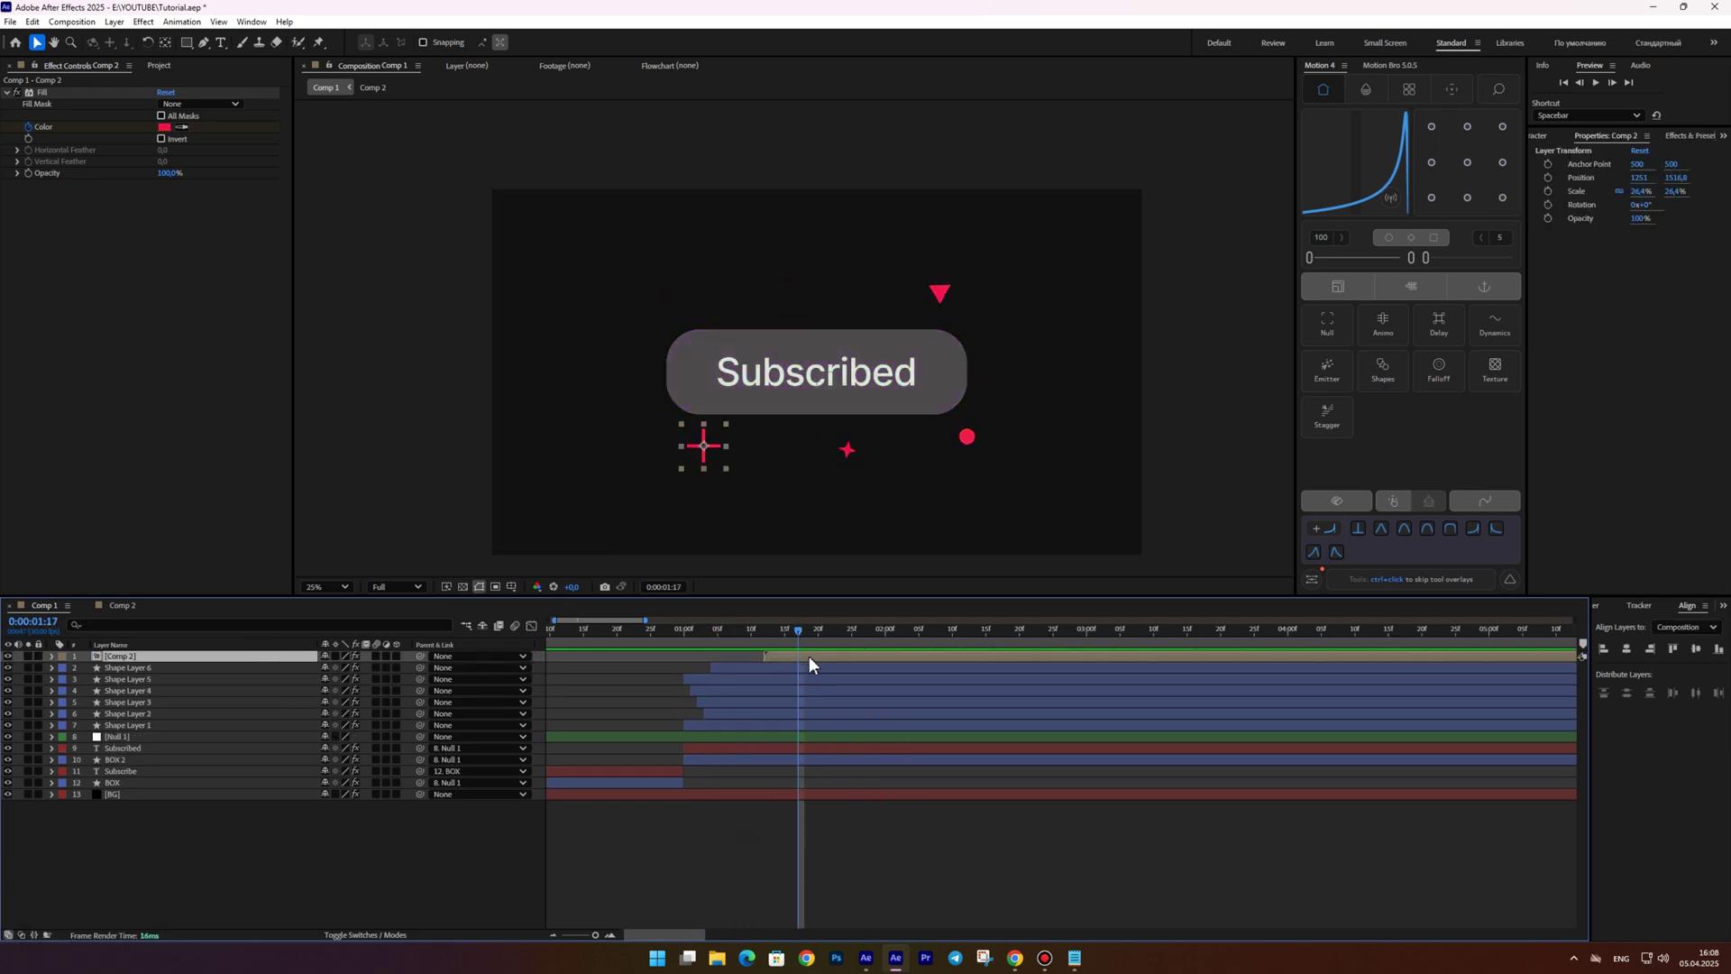
{"action": "key", "text": "ctrl+d"}
{"action": "left_click_drag", "start_coordinate": [802, 636], "coordinate": [786, 632]}
{"action": "left_click", "coordinate": [682, 434]}
{"action": "left_click_drag", "start_coordinate": [706, 447], "coordinate": [793, 285]}
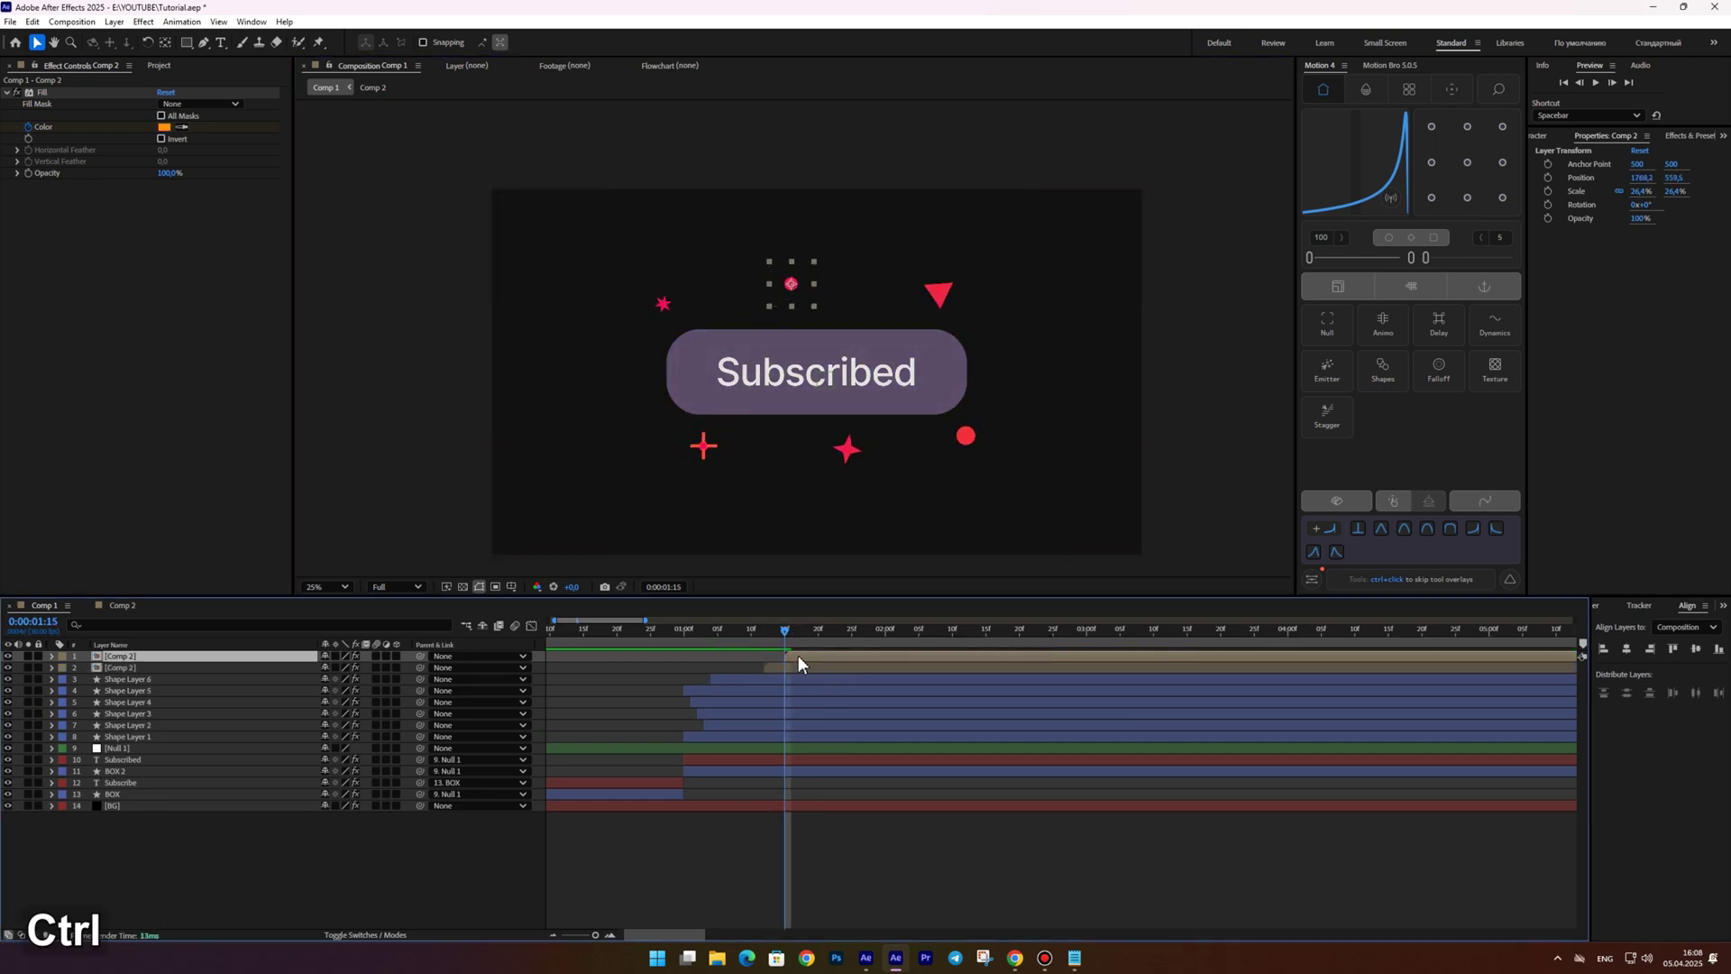
Add a second, slightly delayed copy on the red dot at the right and preview
{"action": "key", "text": "ctrl+d"}
{"action": "mouse_move", "coordinate": [795, 656]}
{"action": "left_mouse_down"}
{"action": "mouse_move", "coordinate": [829, 653]}
{"action": "mouse_move", "coordinate": [817, 619]}
{"action": "mouse_move", "coordinate": [810, 633]}
{"action": "left_mouse_up"}
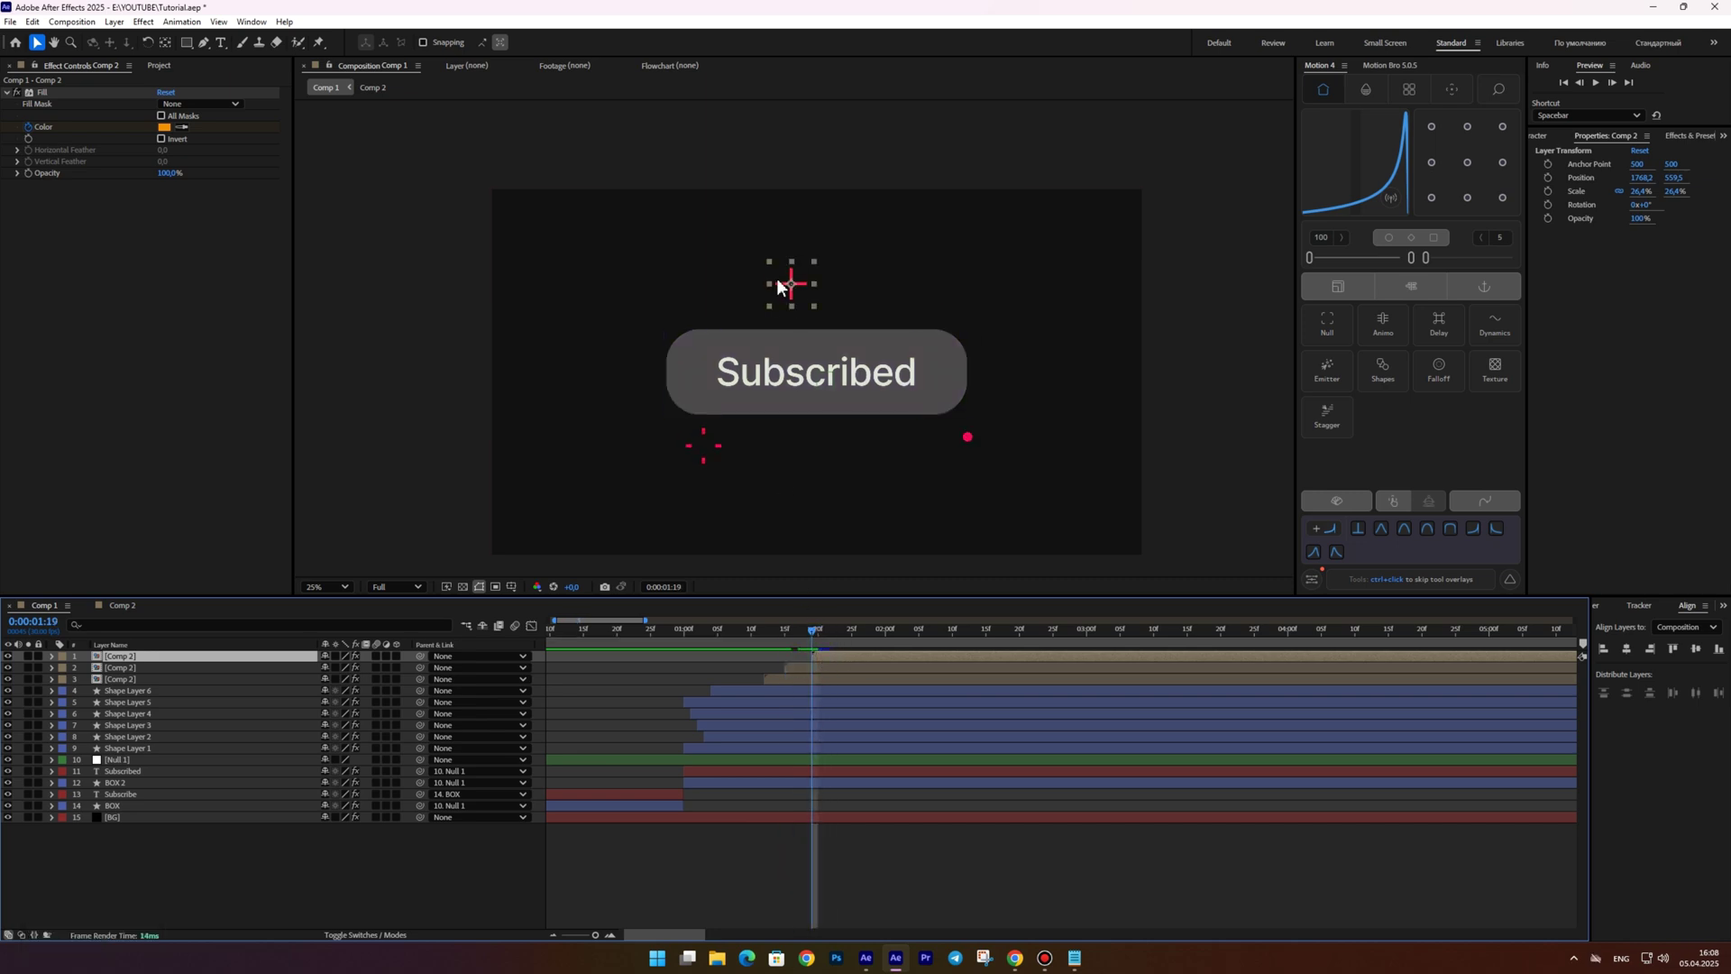
{"action": "left_click_drag", "start_coordinate": [781, 287], "coordinate": [967, 437]}
{"action": "left_click", "coordinate": [801, 656]}
{"action": "left_click_drag", "start_coordinate": [813, 632], "coordinate": [527, 635]}
{"action": "key", "text": "space"}
Duplicate BOX 2 as BOX 3 and move it below the BOX layer
{"action": "key", "text": "space"}
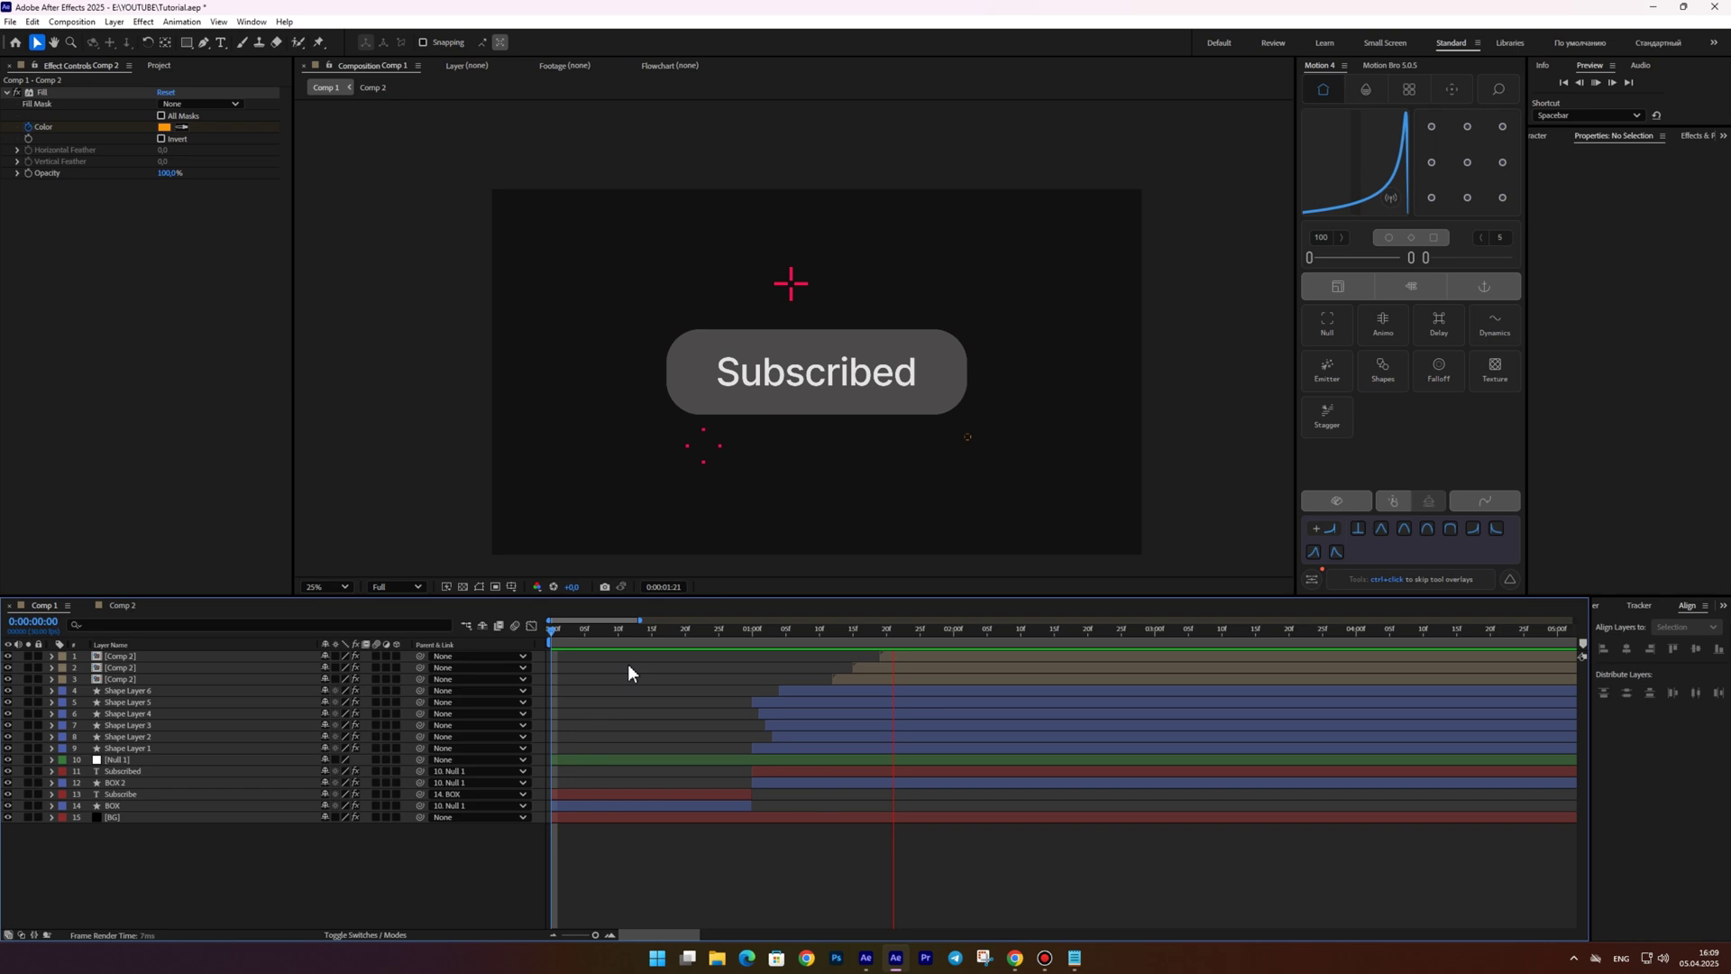
{"action": "key", "text": "space"}
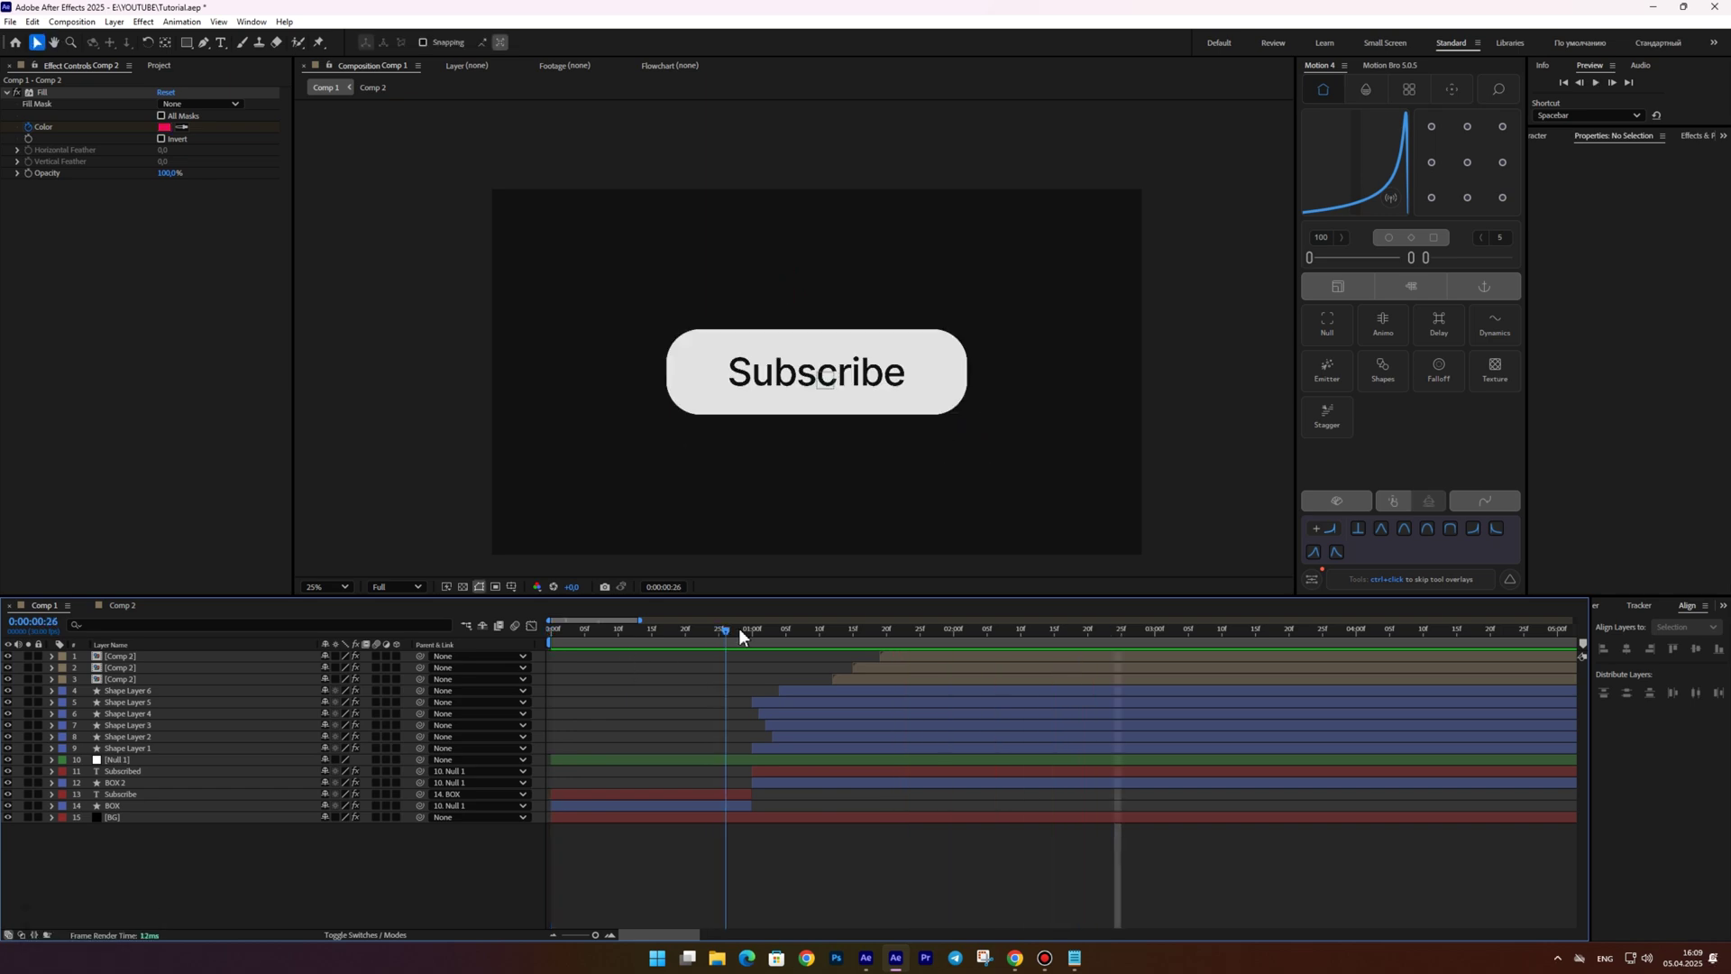
{"action": "left_click_drag", "start_coordinate": [836, 616], "coordinate": [775, 618]}
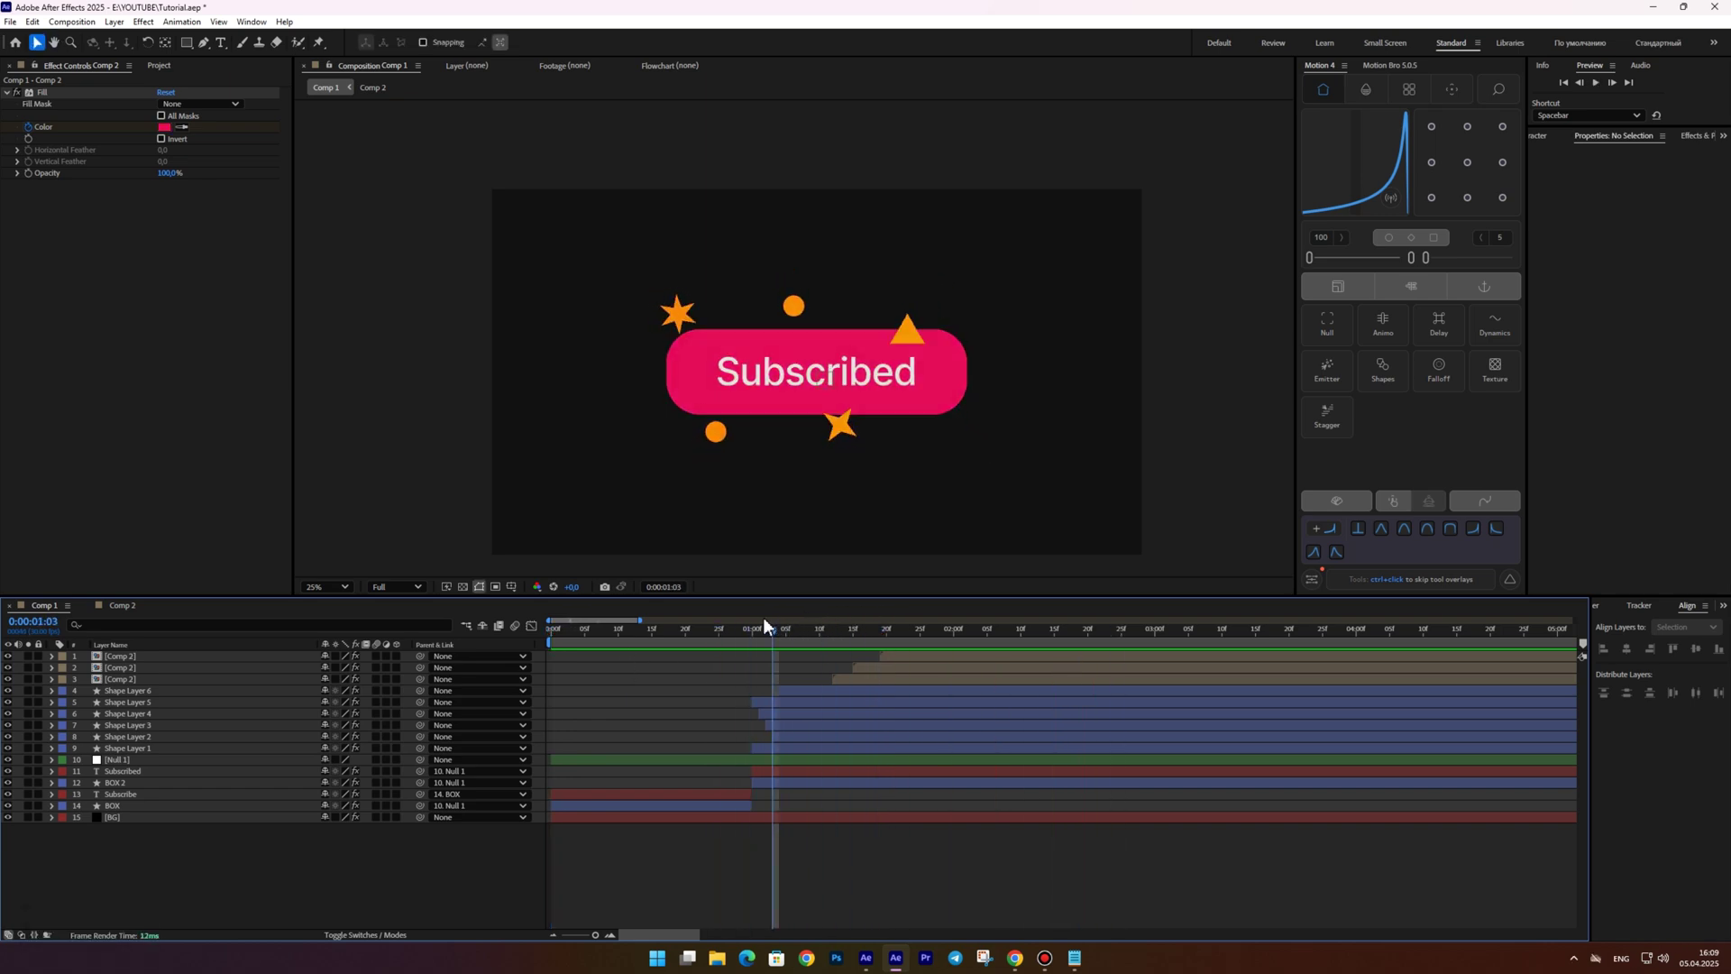
{"action": "left_click", "coordinate": [119, 780]}
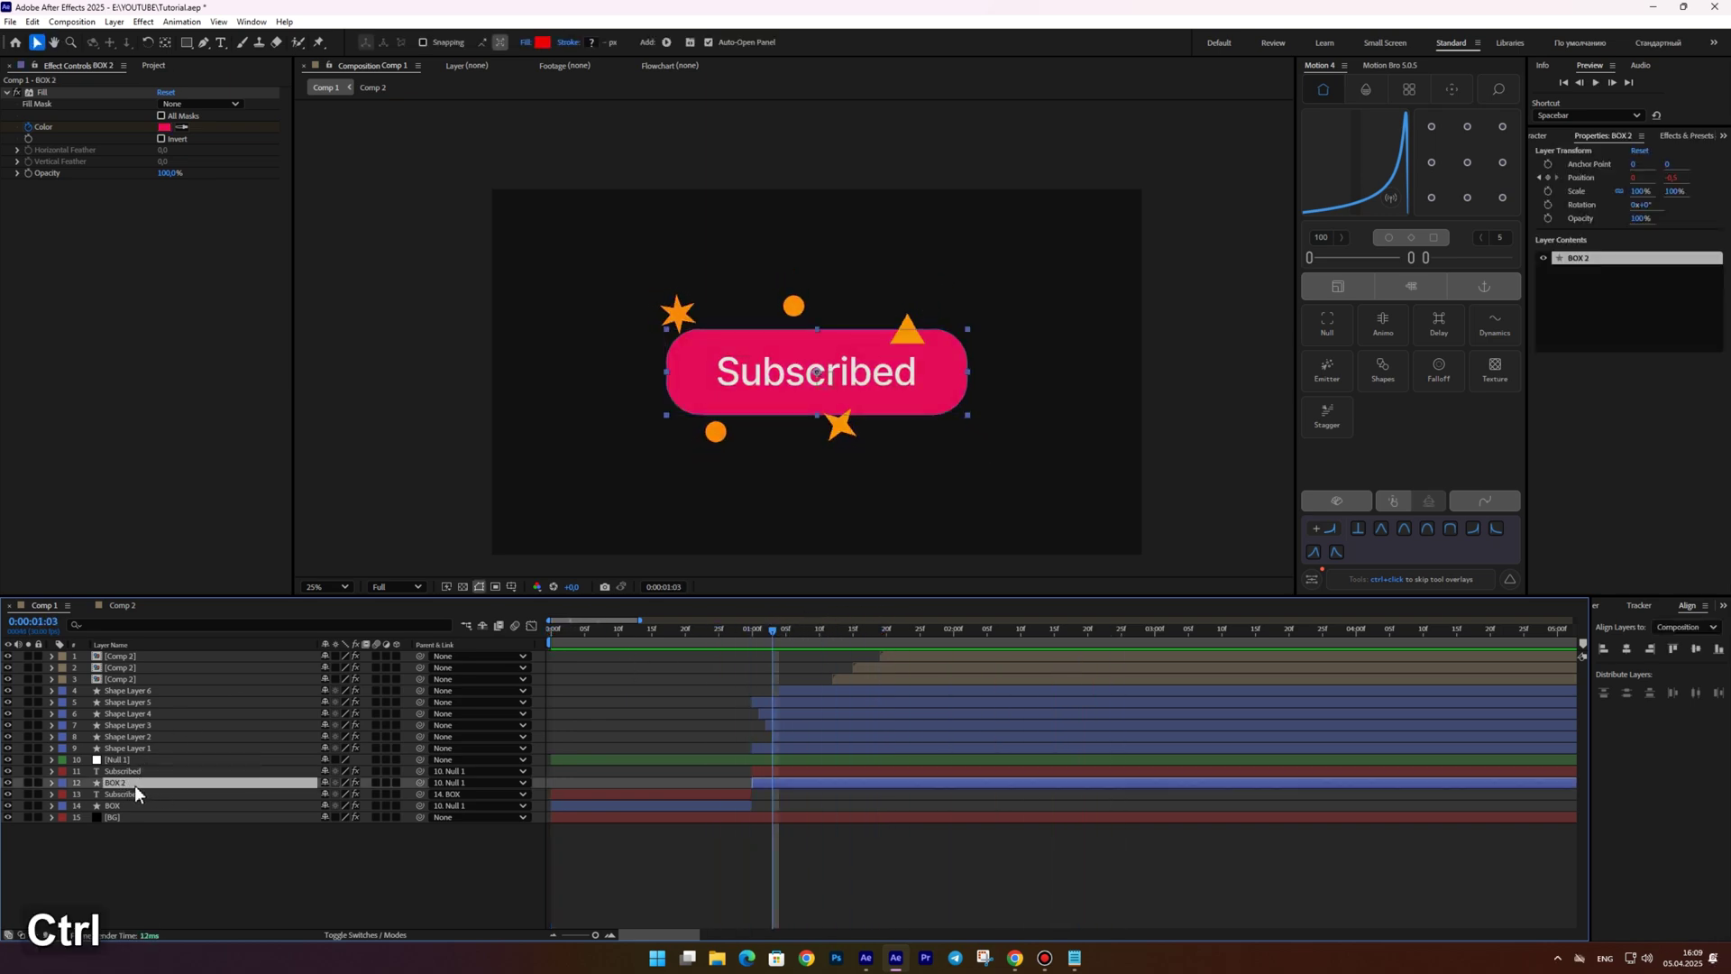
{"action": "key", "text": "ctrl+d"}
{"action": "left_click_drag", "start_coordinate": [121, 781], "coordinate": [122, 821]}
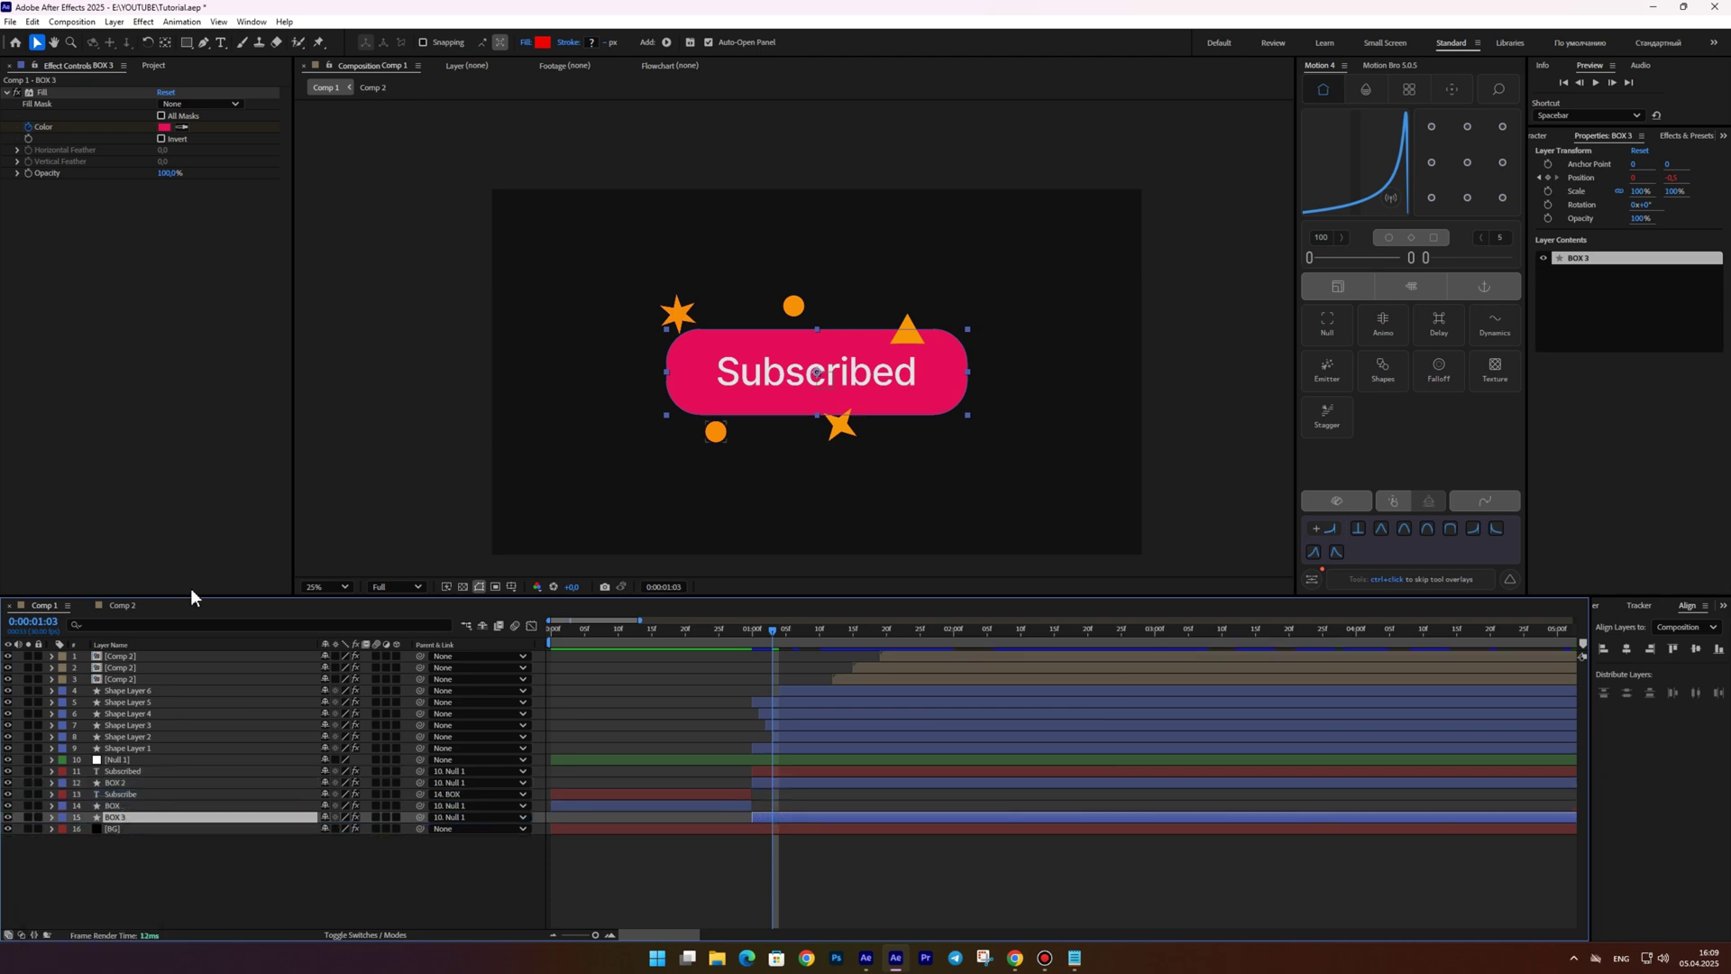
Apply Fast Box Blur to BOX 3 with a radius of about 219 for a glow
{"action": "key", "text": "ctrl+shift+space"}
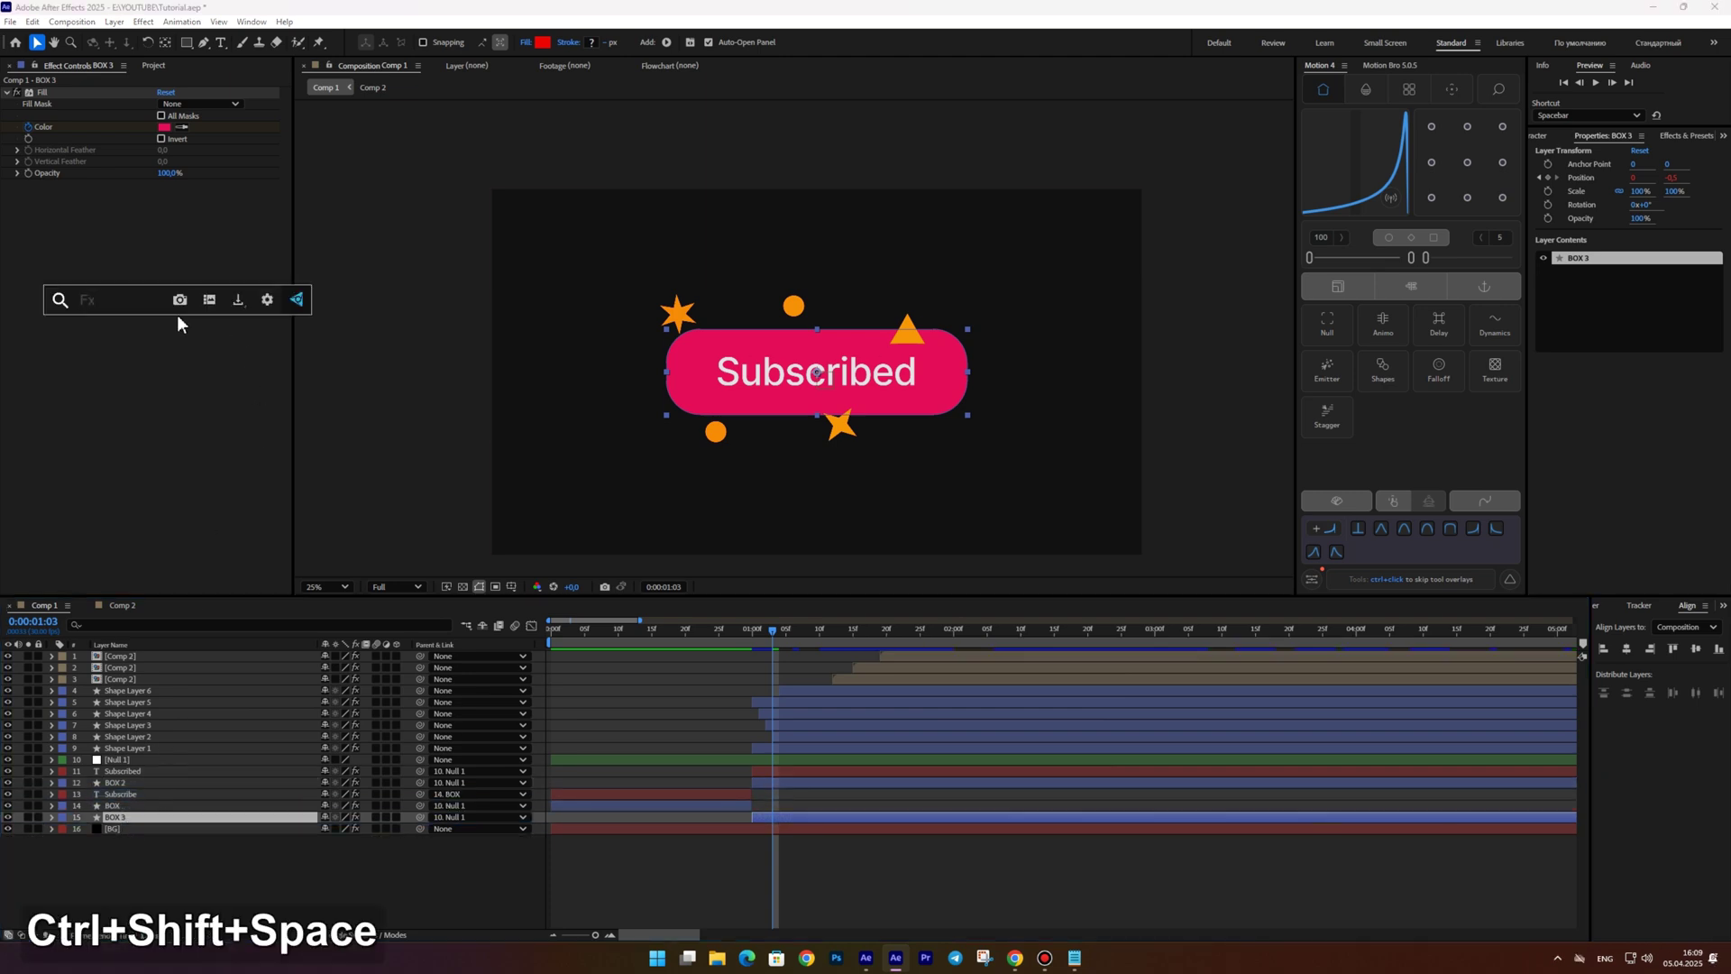
{"action": "type", "text": "fa"}
{"action": "left_click", "coordinate": [158, 335]}
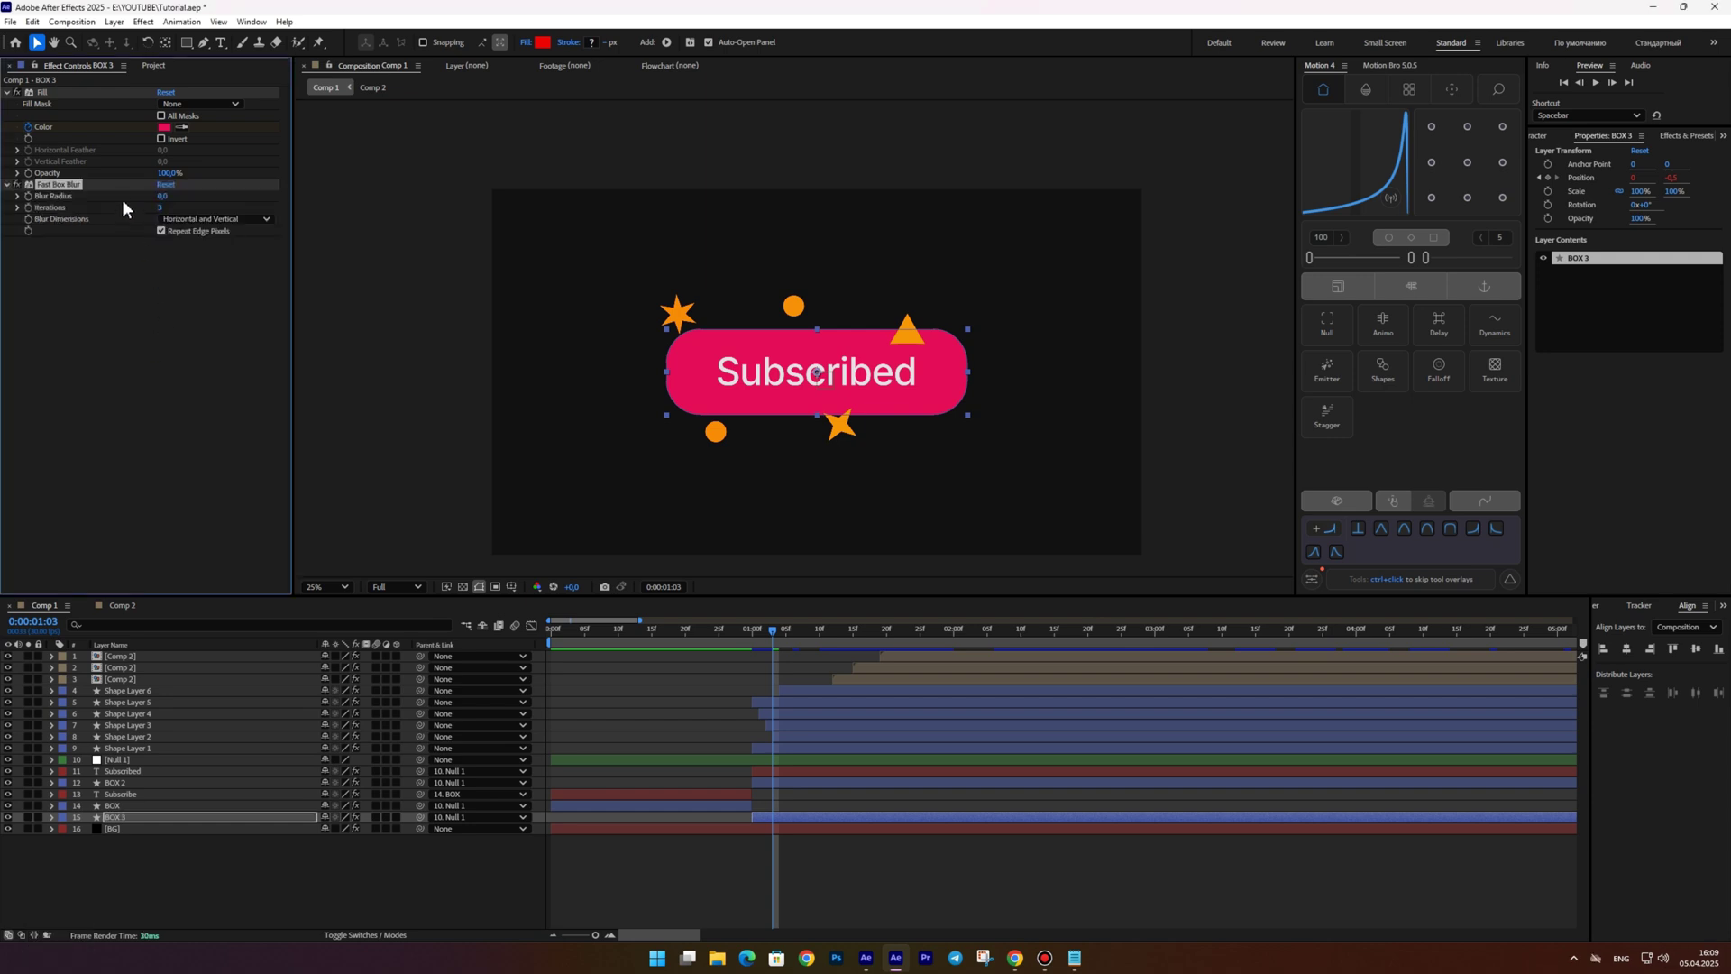
{"action": "left_click_drag", "start_coordinate": [164, 204], "coordinate": [320, 208]}
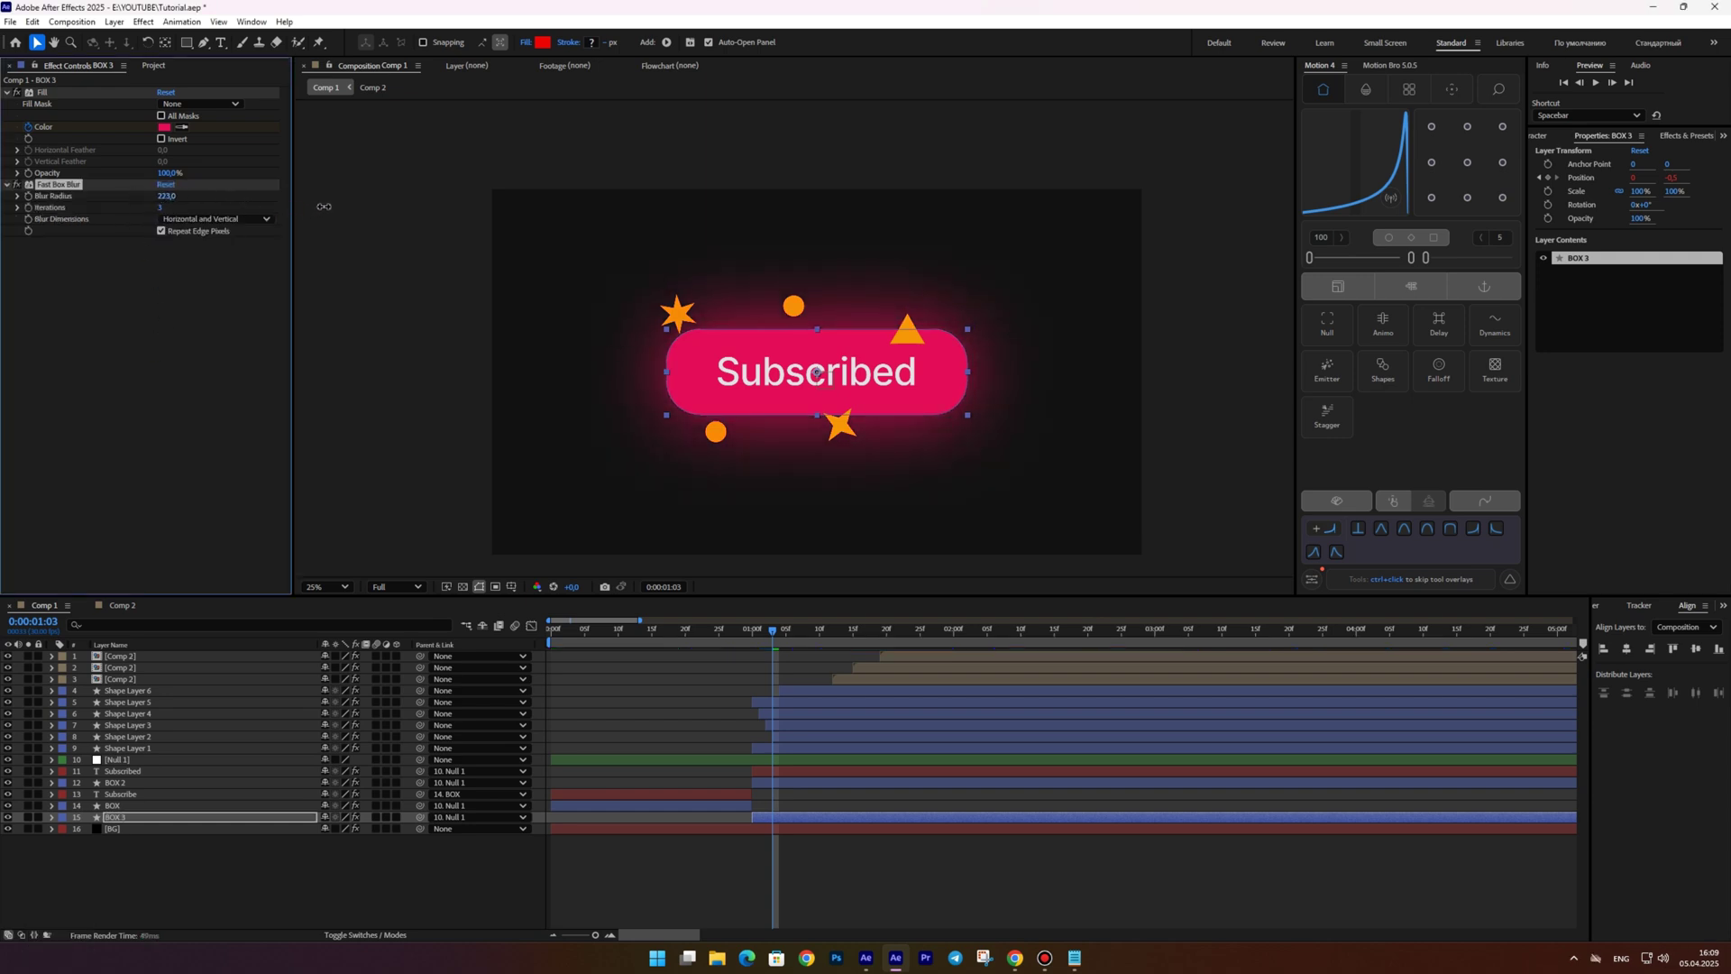
Delete the first and last Fill Color keyframes on BOX 3, leaving two
{"action": "left_click", "coordinate": [761, 815]}
{"action": "left_click", "coordinate": [50, 817]}
{"action": "left_click", "coordinate": [64, 840]}
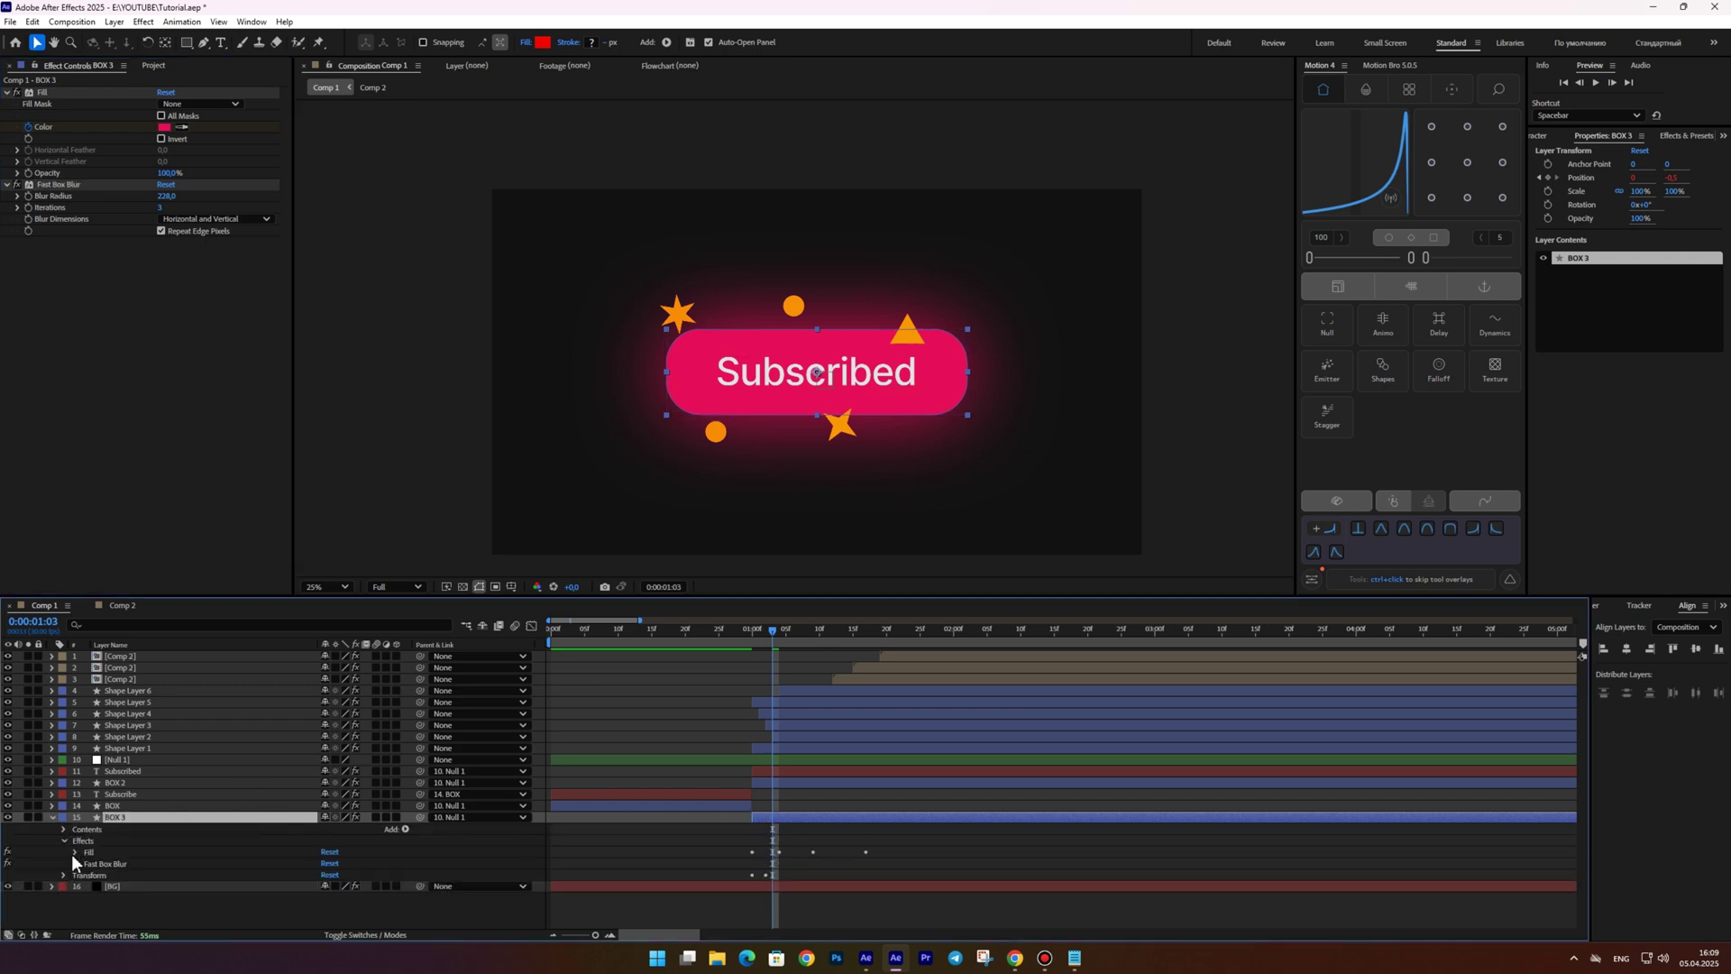
{"action": "left_click", "coordinate": [74, 852]}
{"action": "scroll", "coordinate": [135, 839], "scroll_direction": "down", "scroll_amount": 2}
{"action": "left_click", "coordinate": [86, 830]}
{"action": "scroll", "coordinate": [744, 806], "scroll_direction": "down", "scroll_amount": 1}
{"action": "left_click", "coordinate": [752, 818]}
{"action": "key", "text": "Delete"}
{"action": "mouse_move", "coordinate": [911, 814]}
{"action": "left_mouse_down"}
{"action": "mouse_move", "coordinate": [862, 832]}
{"action": "mouse_move", "coordinate": [753, 821]}
{"action": "mouse_move", "coordinate": [923, 819]}
{"action": "left_mouse_up"}
{"action": "key", "text": "Delete"}
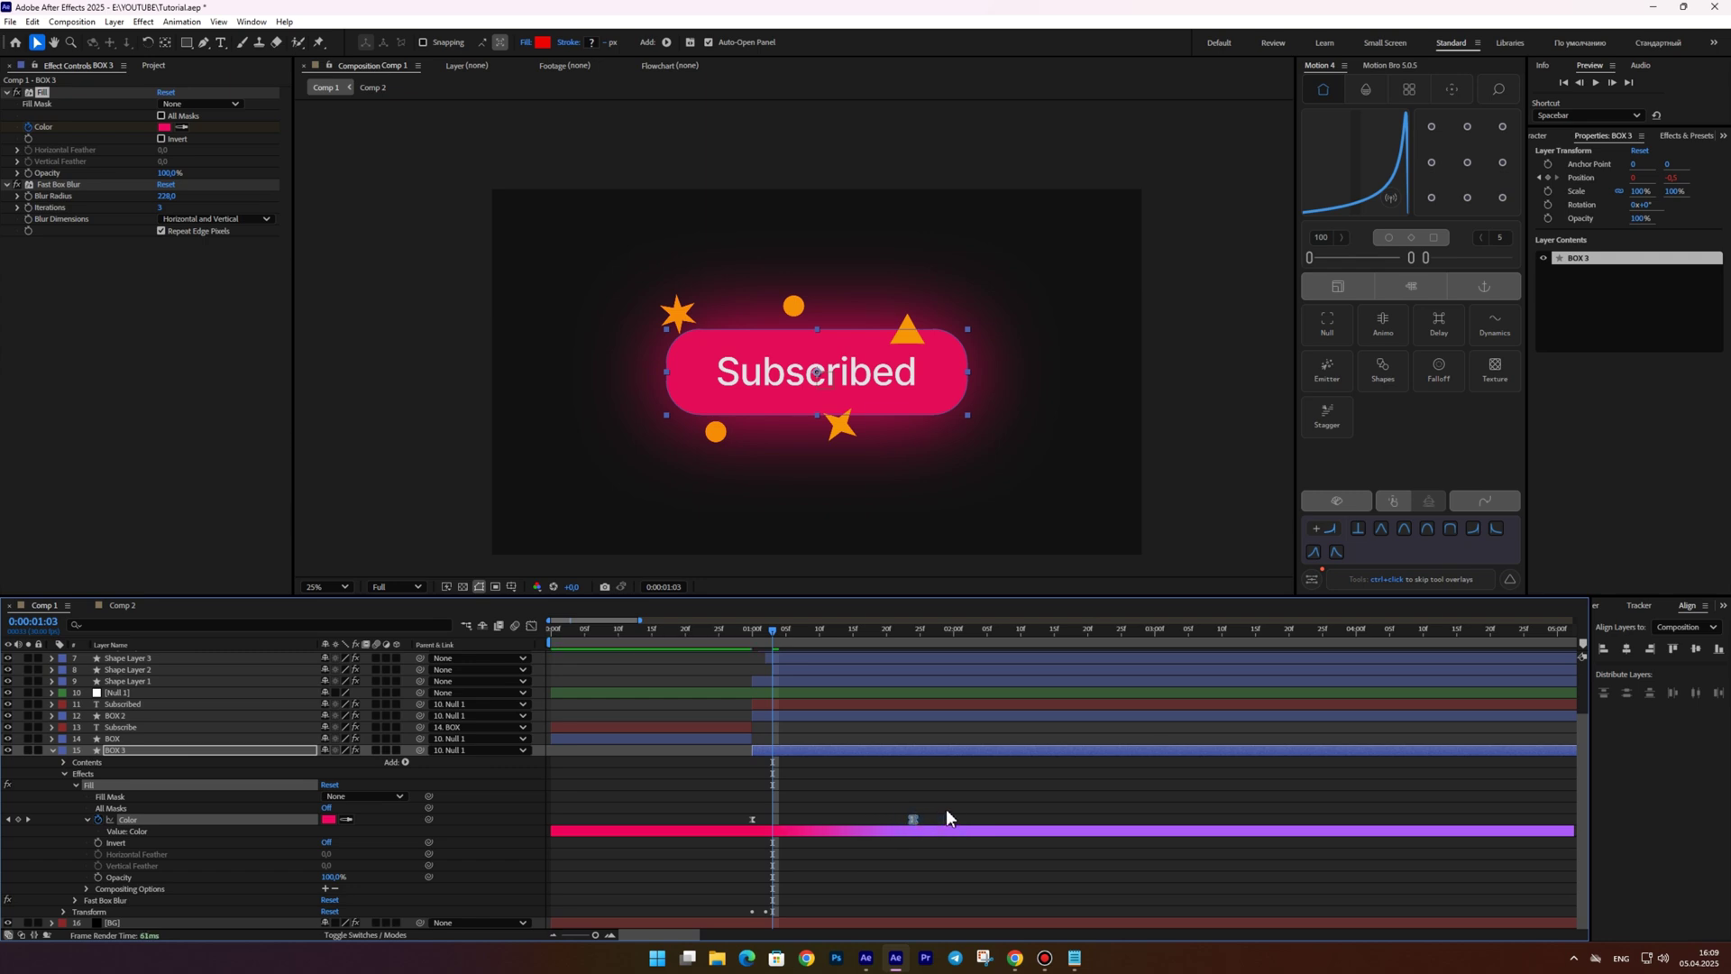
{"action": "left_click", "coordinate": [947, 816]}
Preview the glow and shift the BOX 3 layer one frame earlier
{"action": "left_click_drag", "start_coordinate": [768, 629], "coordinate": [871, 629]}
{"action": "left_click", "coordinate": [699, 634]}
{"action": "key", "text": "space"}
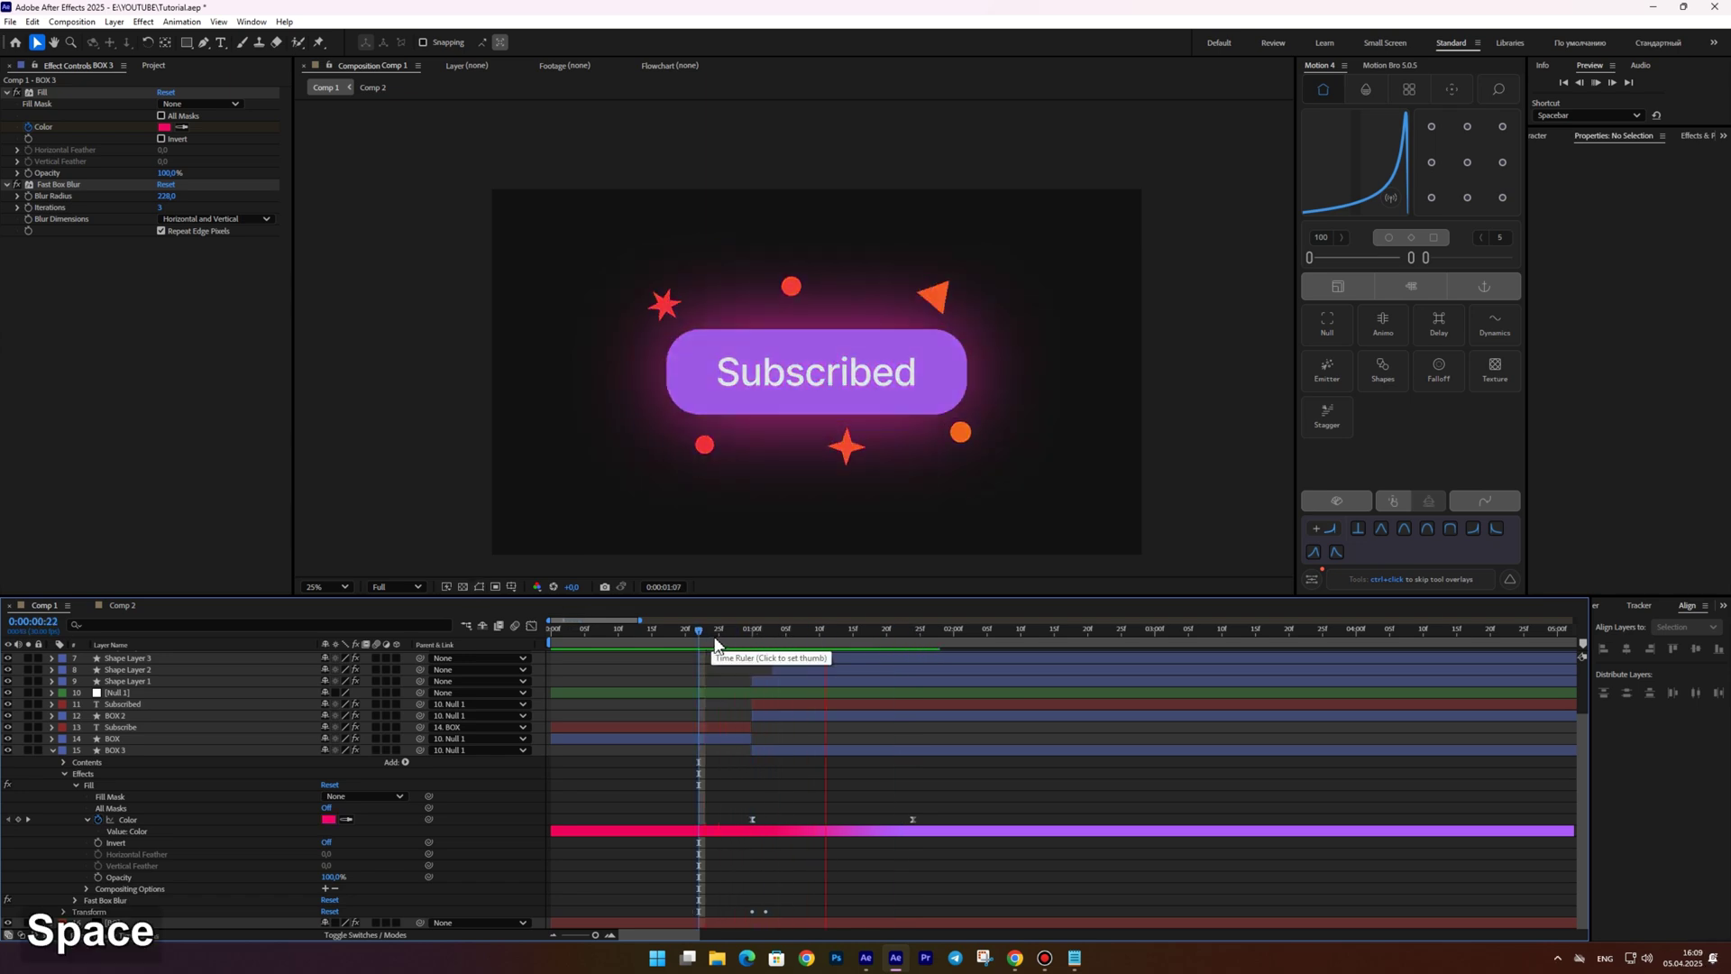
{"action": "key", "text": "space"}
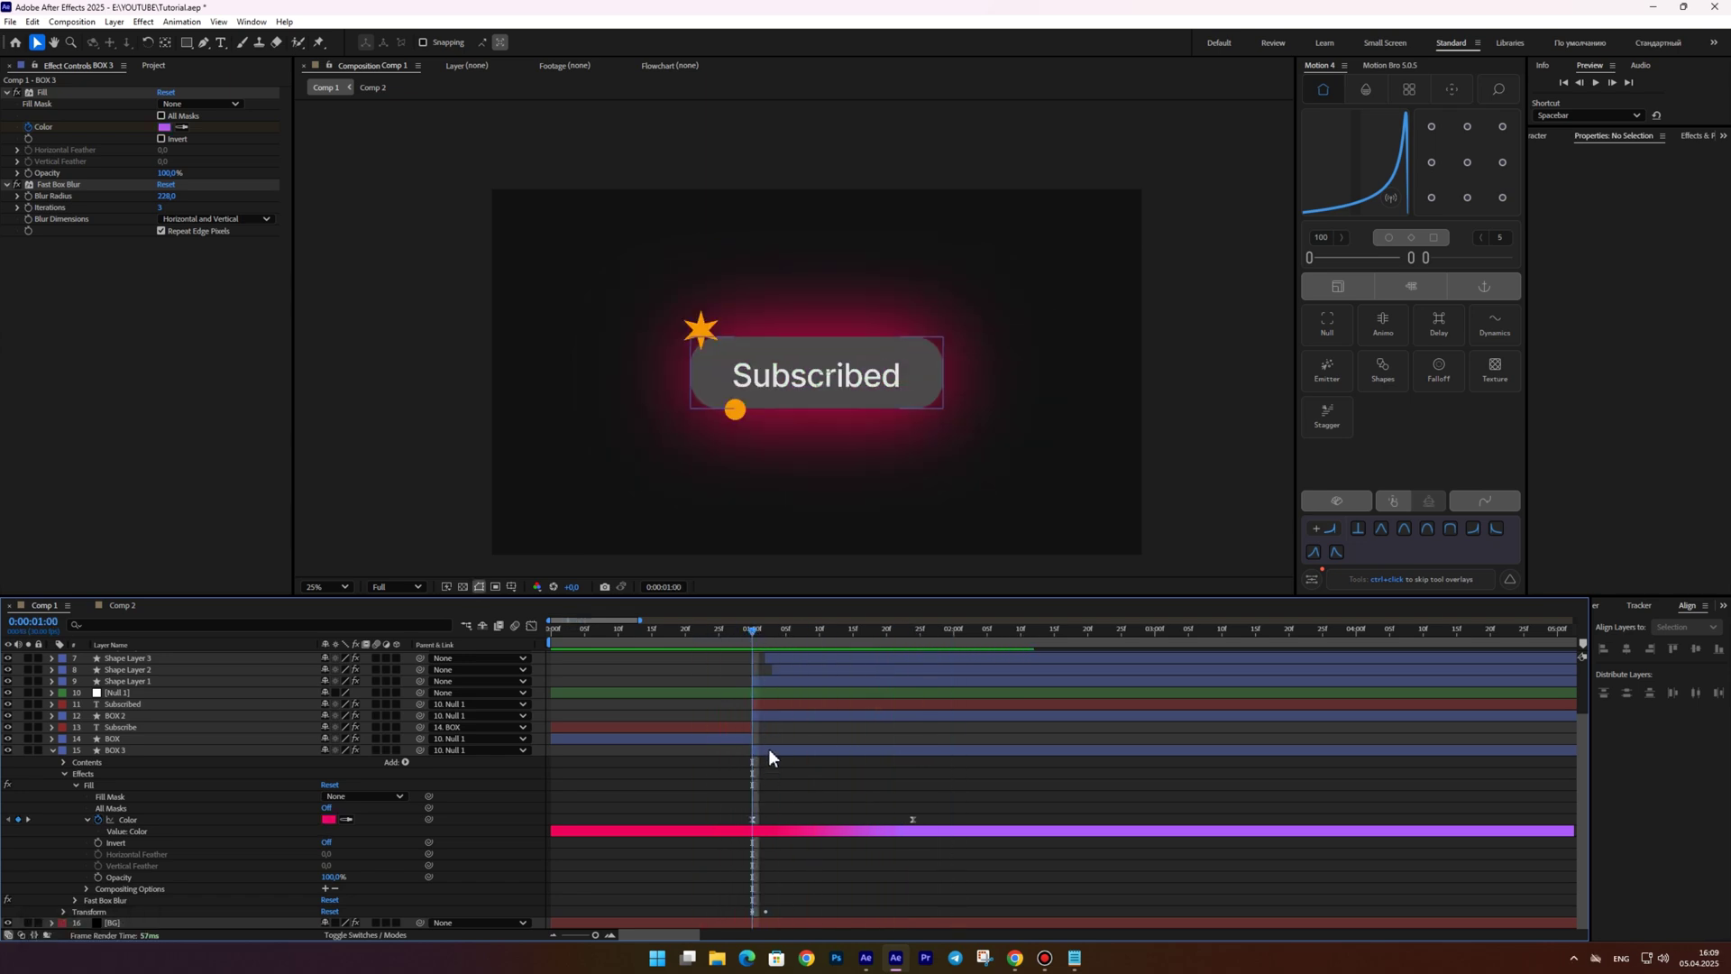
{"action": "left_click_drag", "start_coordinate": [768, 748], "coordinate": [761, 748]}
{"action": "mouse_move", "coordinate": [749, 634]}
{"action": "left_mouse_down"}
{"action": "mouse_move", "coordinate": [892, 620]}
{"action": "mouse_move", "coordinate": [748, 633]}
{"action": "left_mouse_up"}
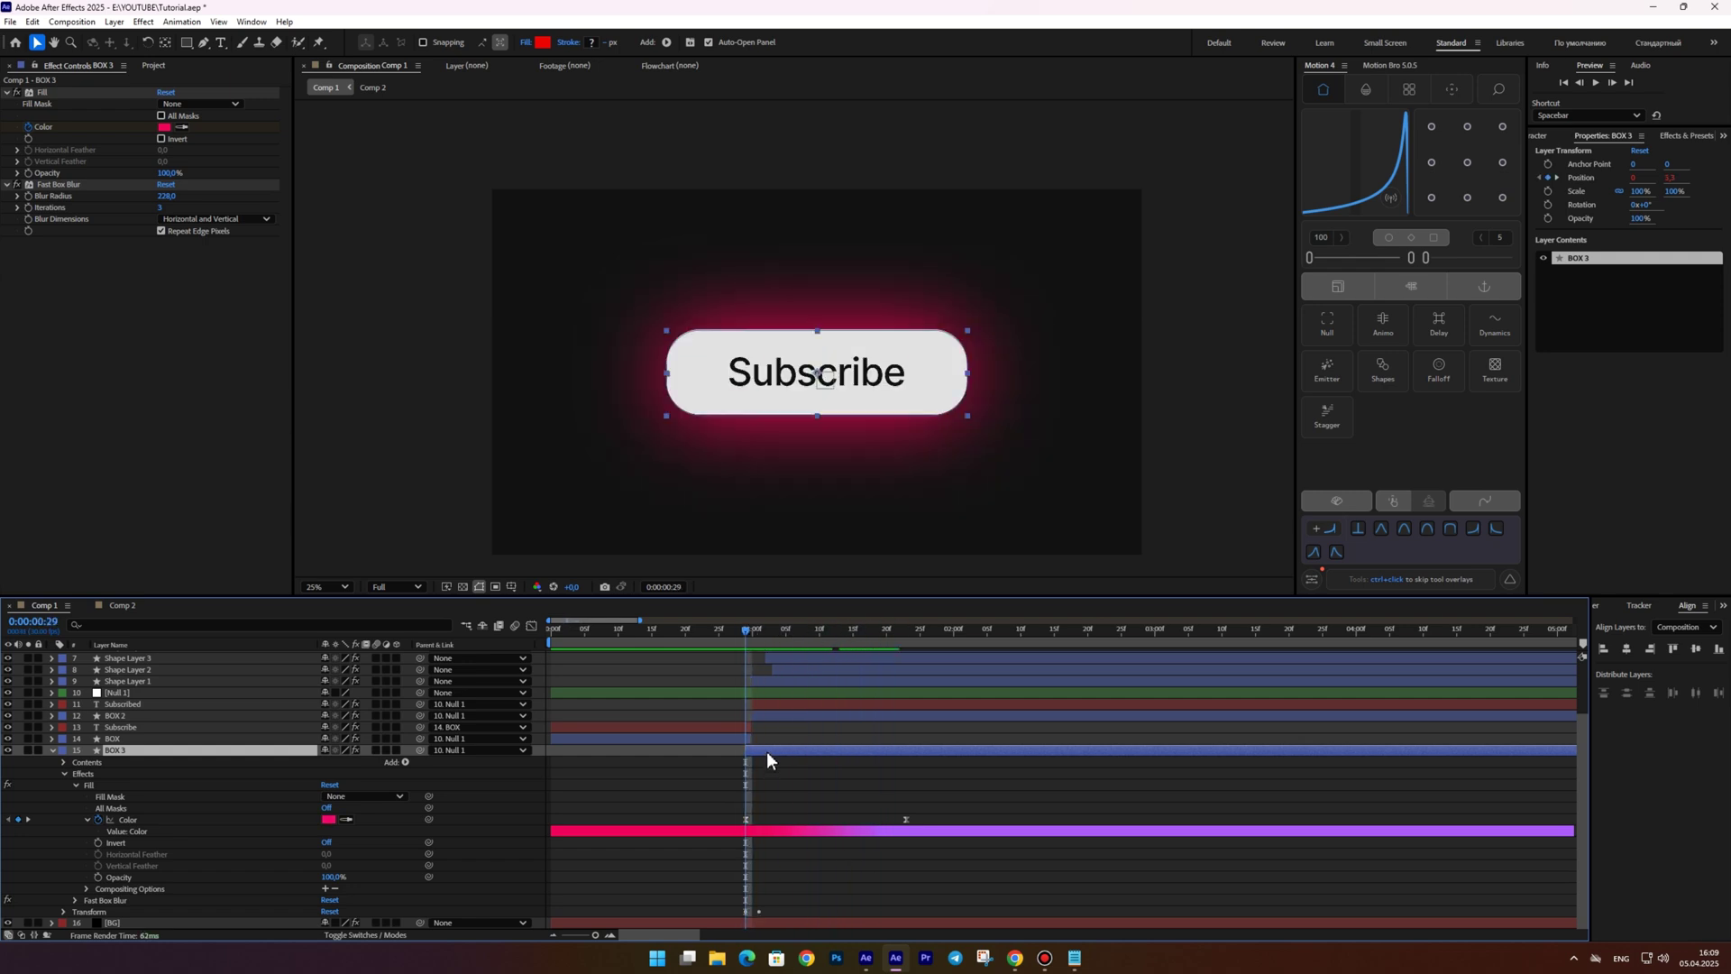
Add an Opacity keyframe of 0% on BOX 3 at 0:29 so the glow starts hidden
{"action": "key", "text": "t"}
{"action": "left_click", "coordinate": [85, 828]}
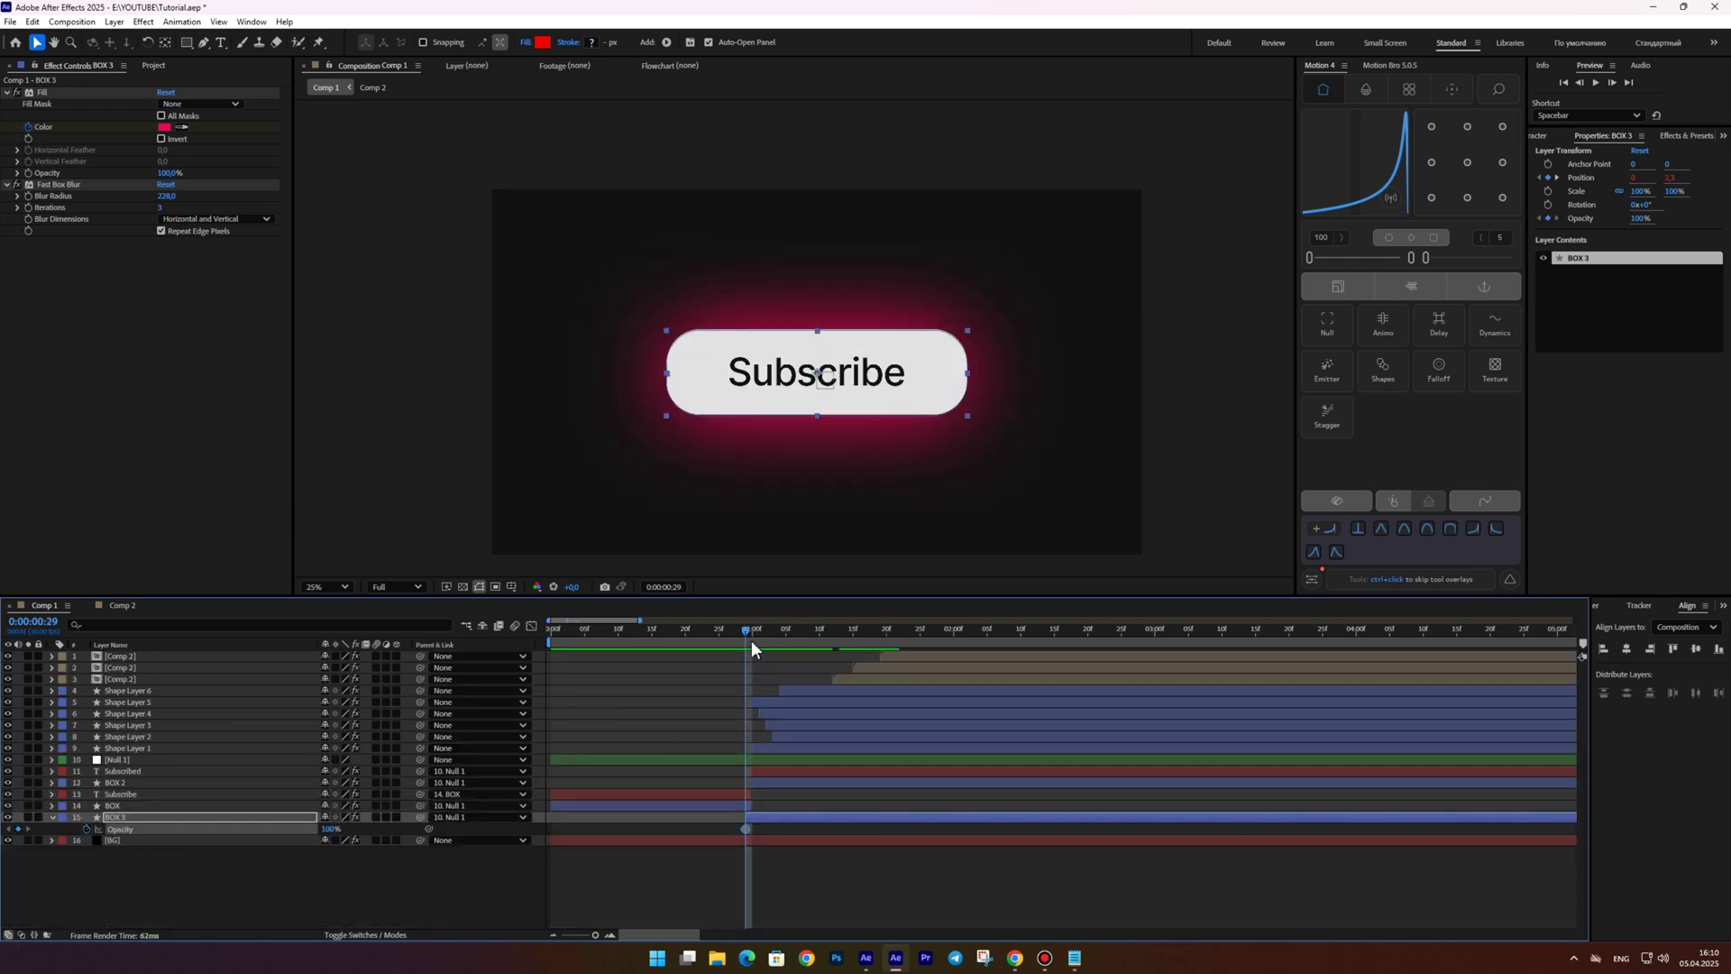
{"action": "left_click", "coordinate": [330, 830]}
{"action": "type", "text": "0"}
{"action": "key", "text": "Return"}
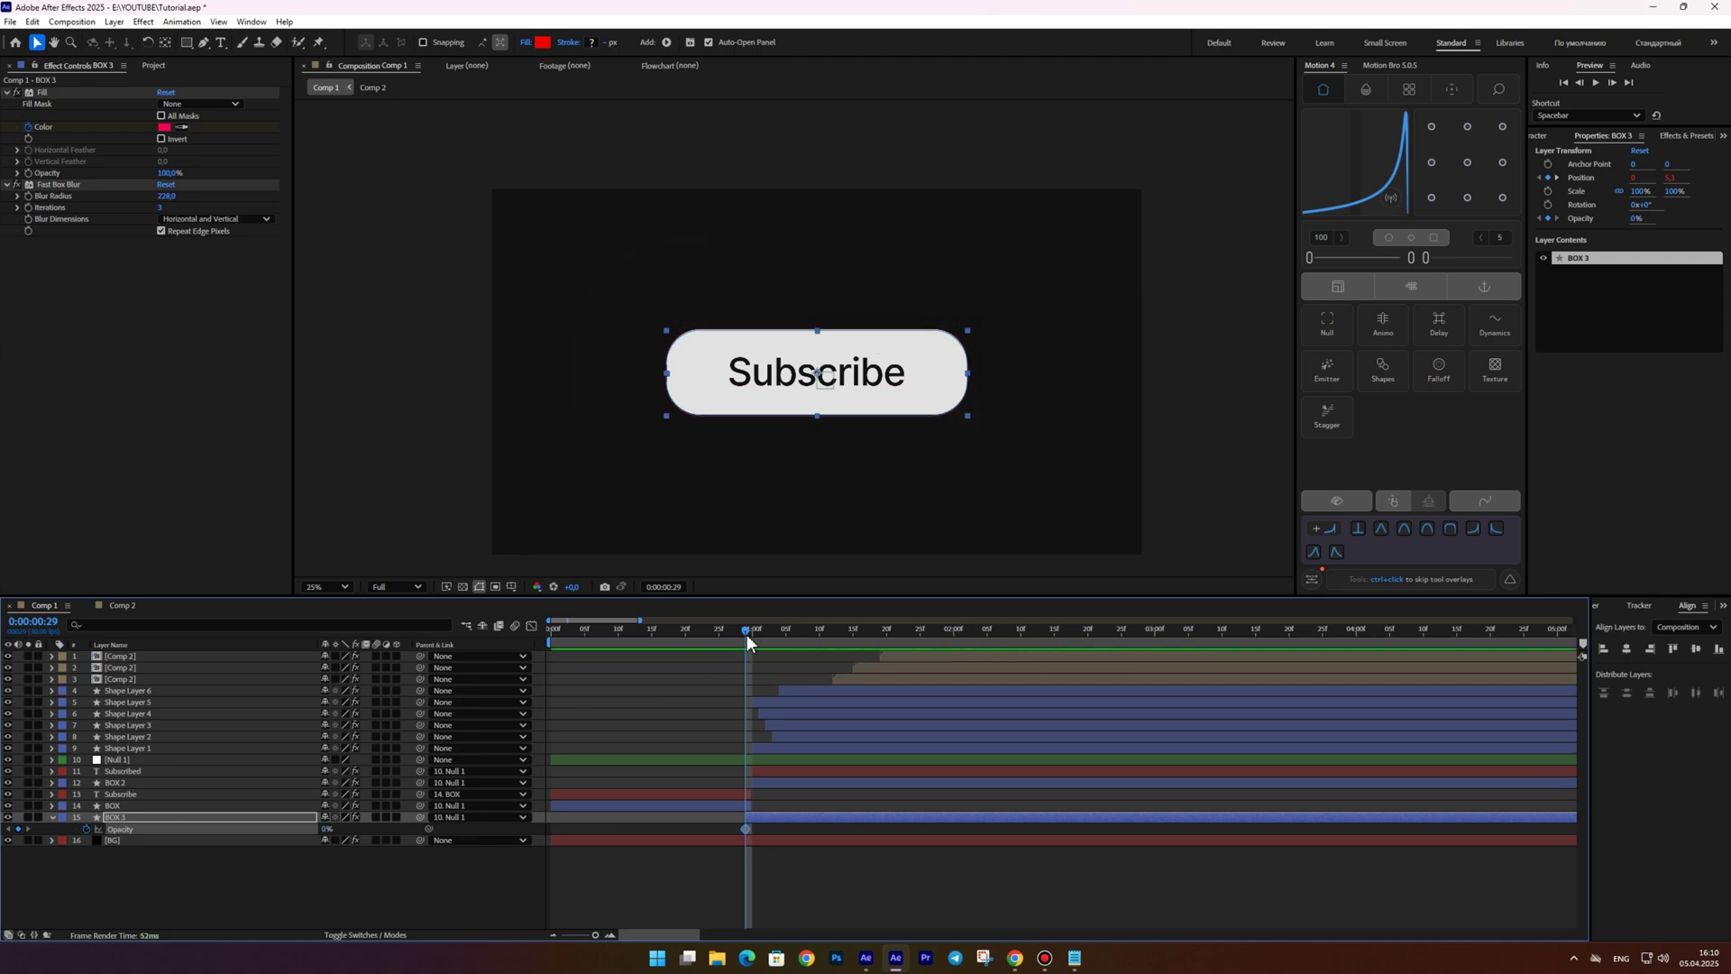
Key BOX 3 opacity at 100% then 86% at 1:01, and fade it to 1% at 1:10
{"action": "left_click_drag", "start_coordinate": [747, 631], "coordinate": [759, 630]}
{"action": "left_click", "coordinate": [327, 829]}
{"action": "type", "text": "100"}
{"action": "key", "text": "Return"}
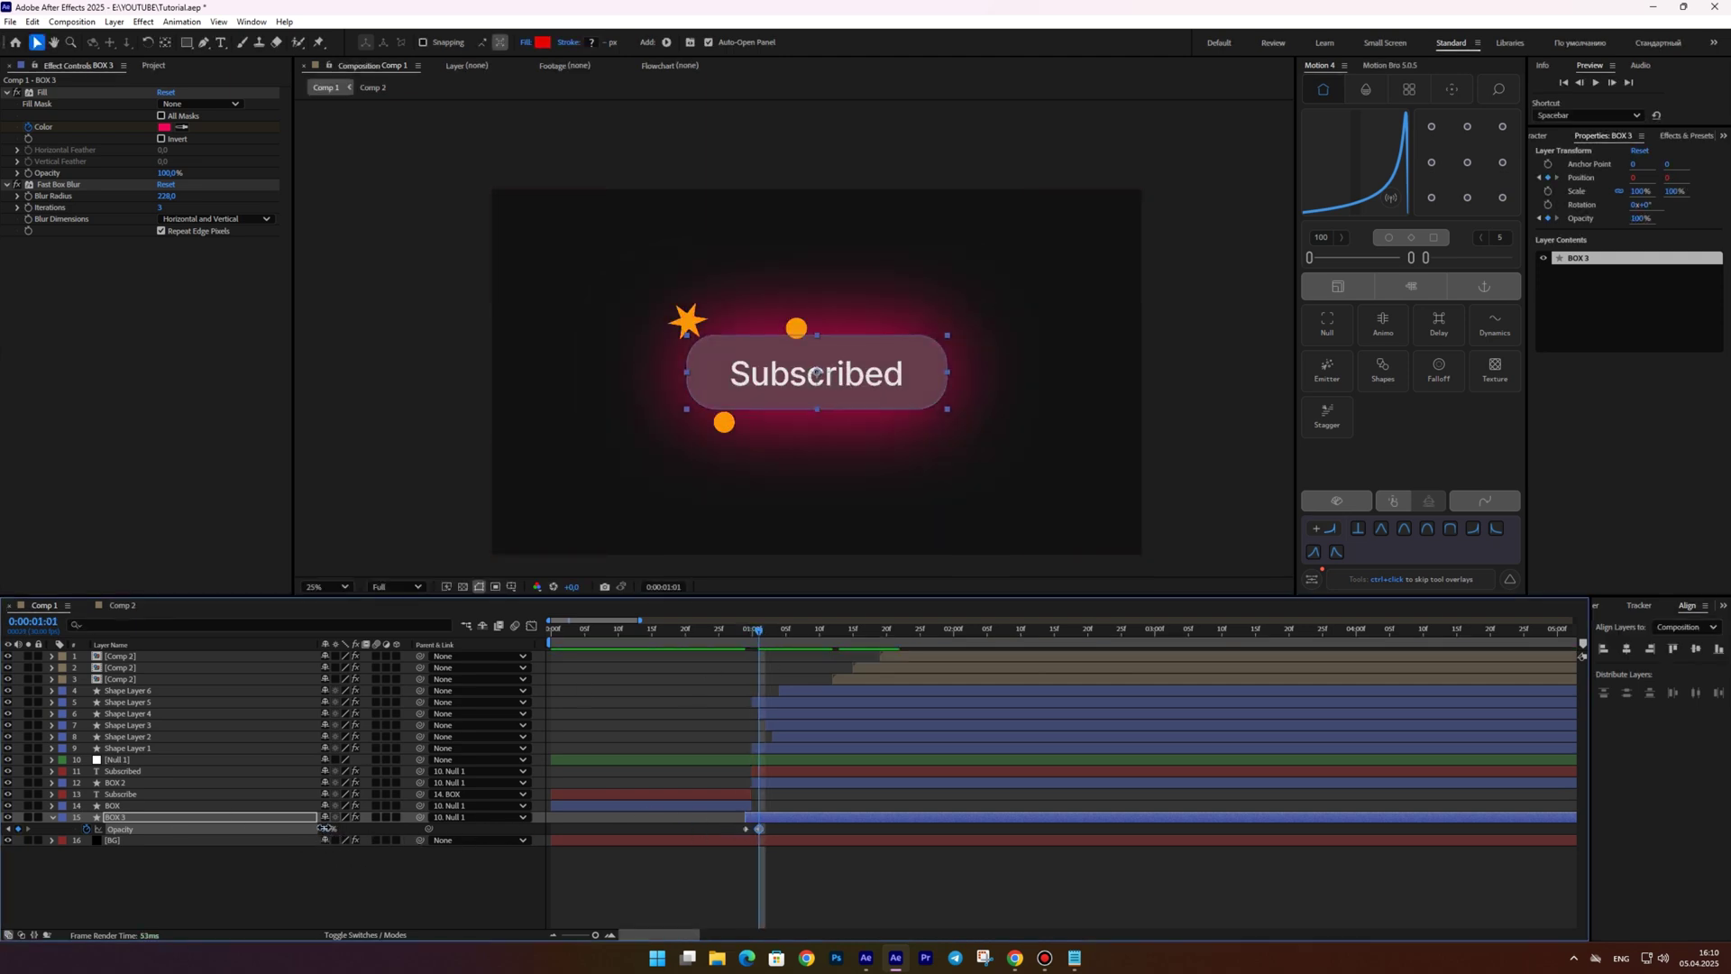
{"action": "left_click_drag", "start_coordinate": [322, 828], "coordinate": [317, 827]}
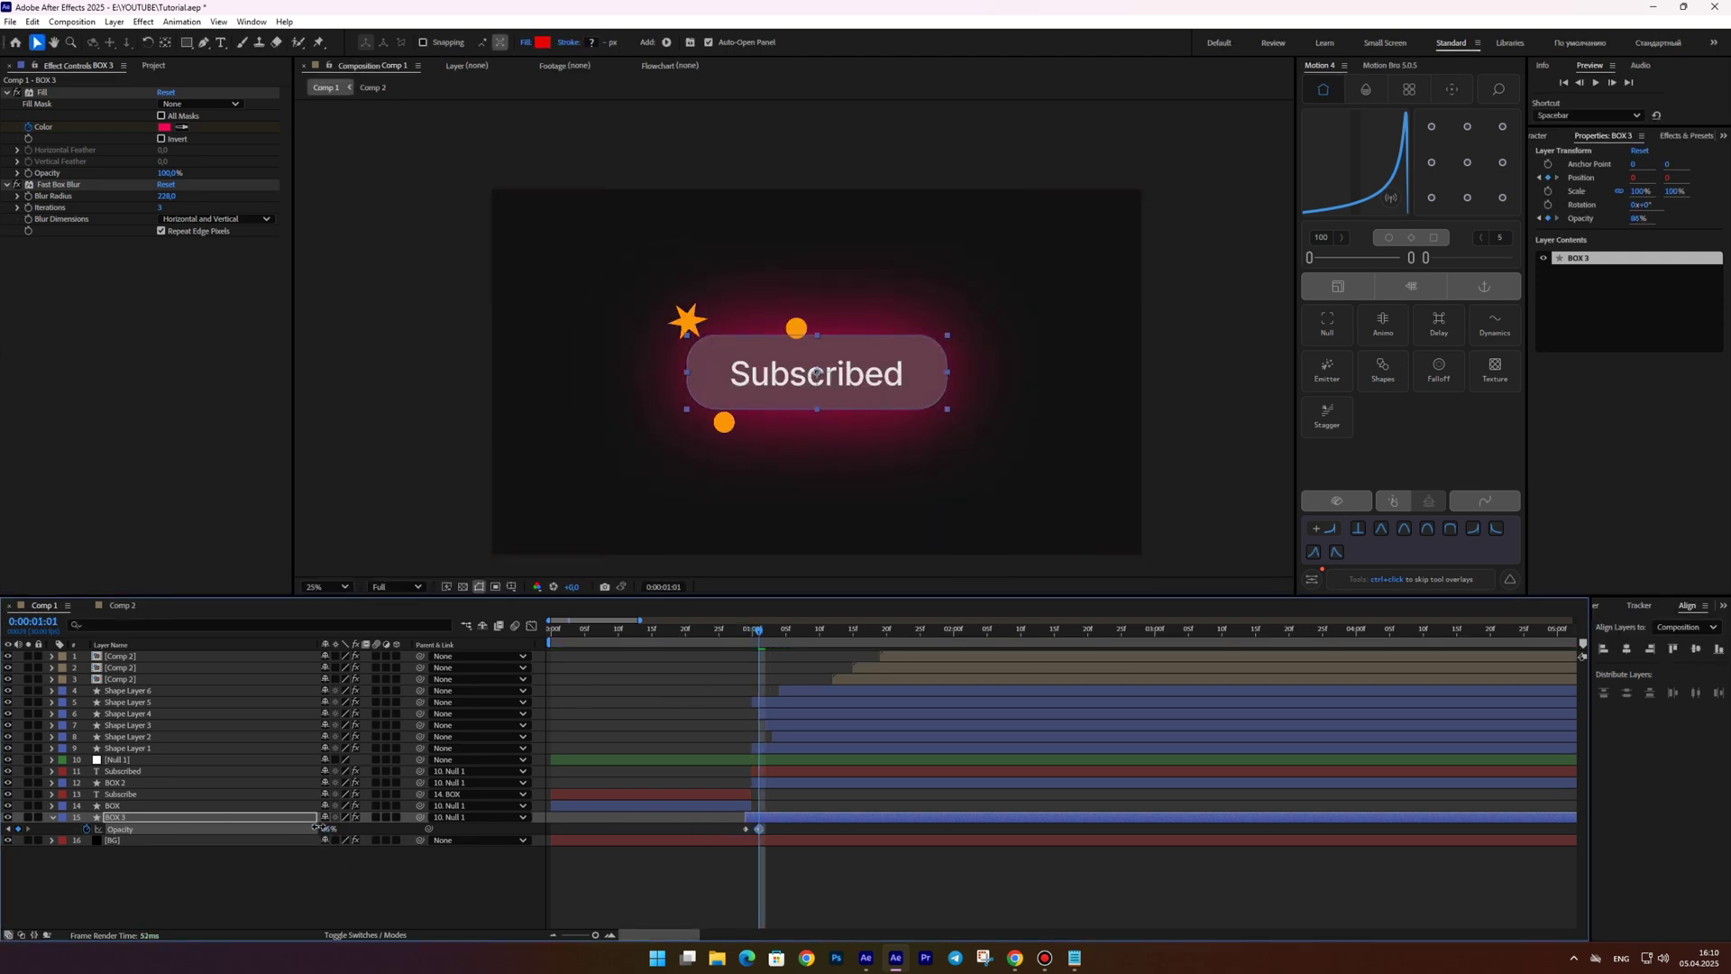
{"action": "left_click", "coordinate": [738, 831]}
{"action": "left_click_drag", "start_coordinate": [761, 634], "coordinate": [900, 631]}
{"action": "left_click_drag", "start_coordinate": [328, 830], "coordinate": [177, 820]}
Easy-ease all the BOX 3 opacity keyframes with F9 and preview from 1:07
{"action": "left_click_drag", "start_coordinate": [920, 815], "coordinate": [739, 845]}
{"action": "key", "text": "F9"}
{"action": "left_click", "coordinate": [735, 846]}
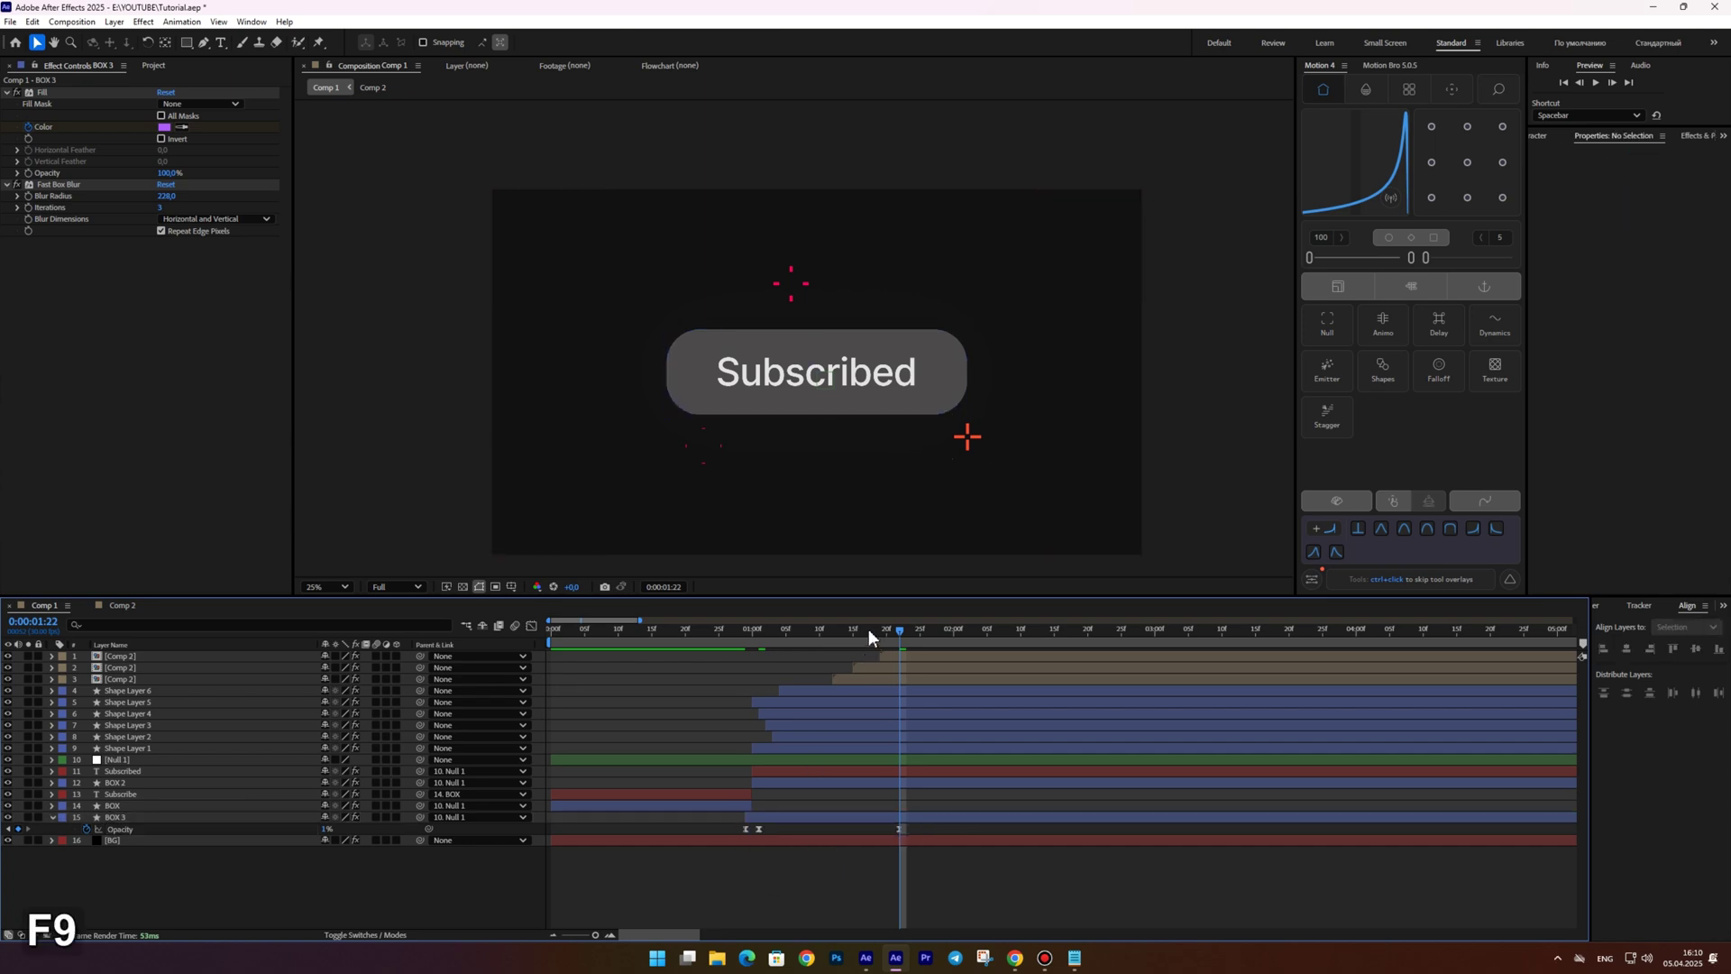
{"action": "left_click_drag", "start_coordinate": [858, 629], "coordinate": [550, 630]}
{"action": "key", "text": "space"}
{"action": "key", "text": "space"}
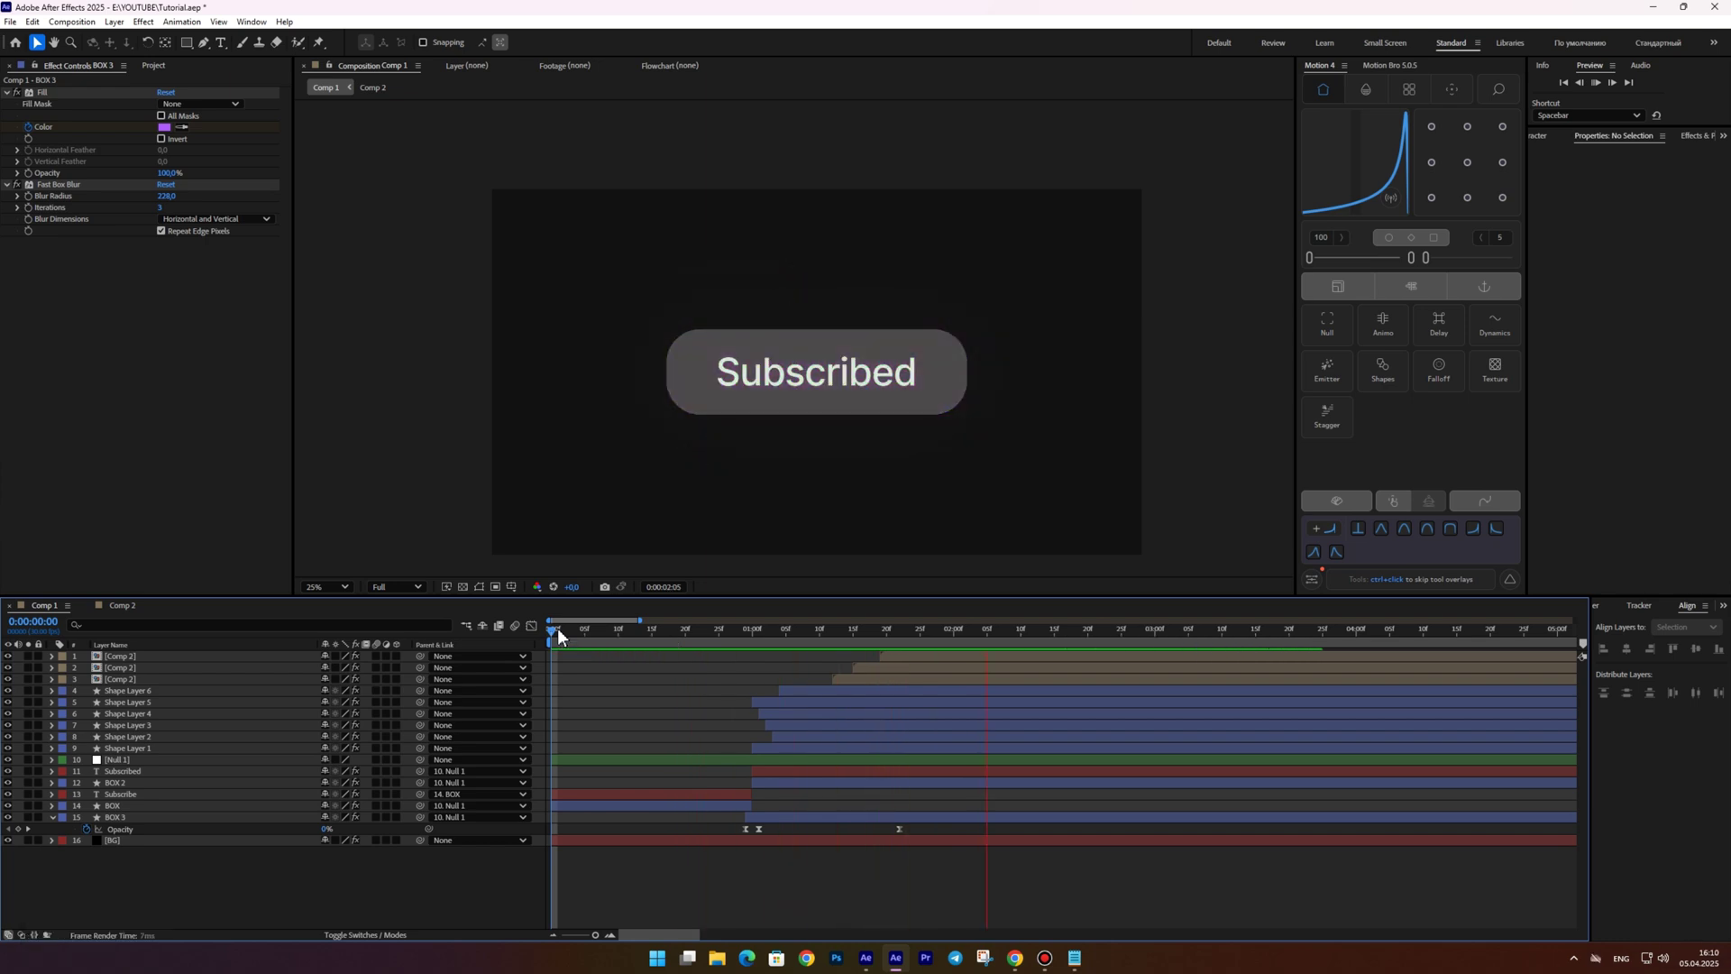
{"action": "key", "text": "space"}
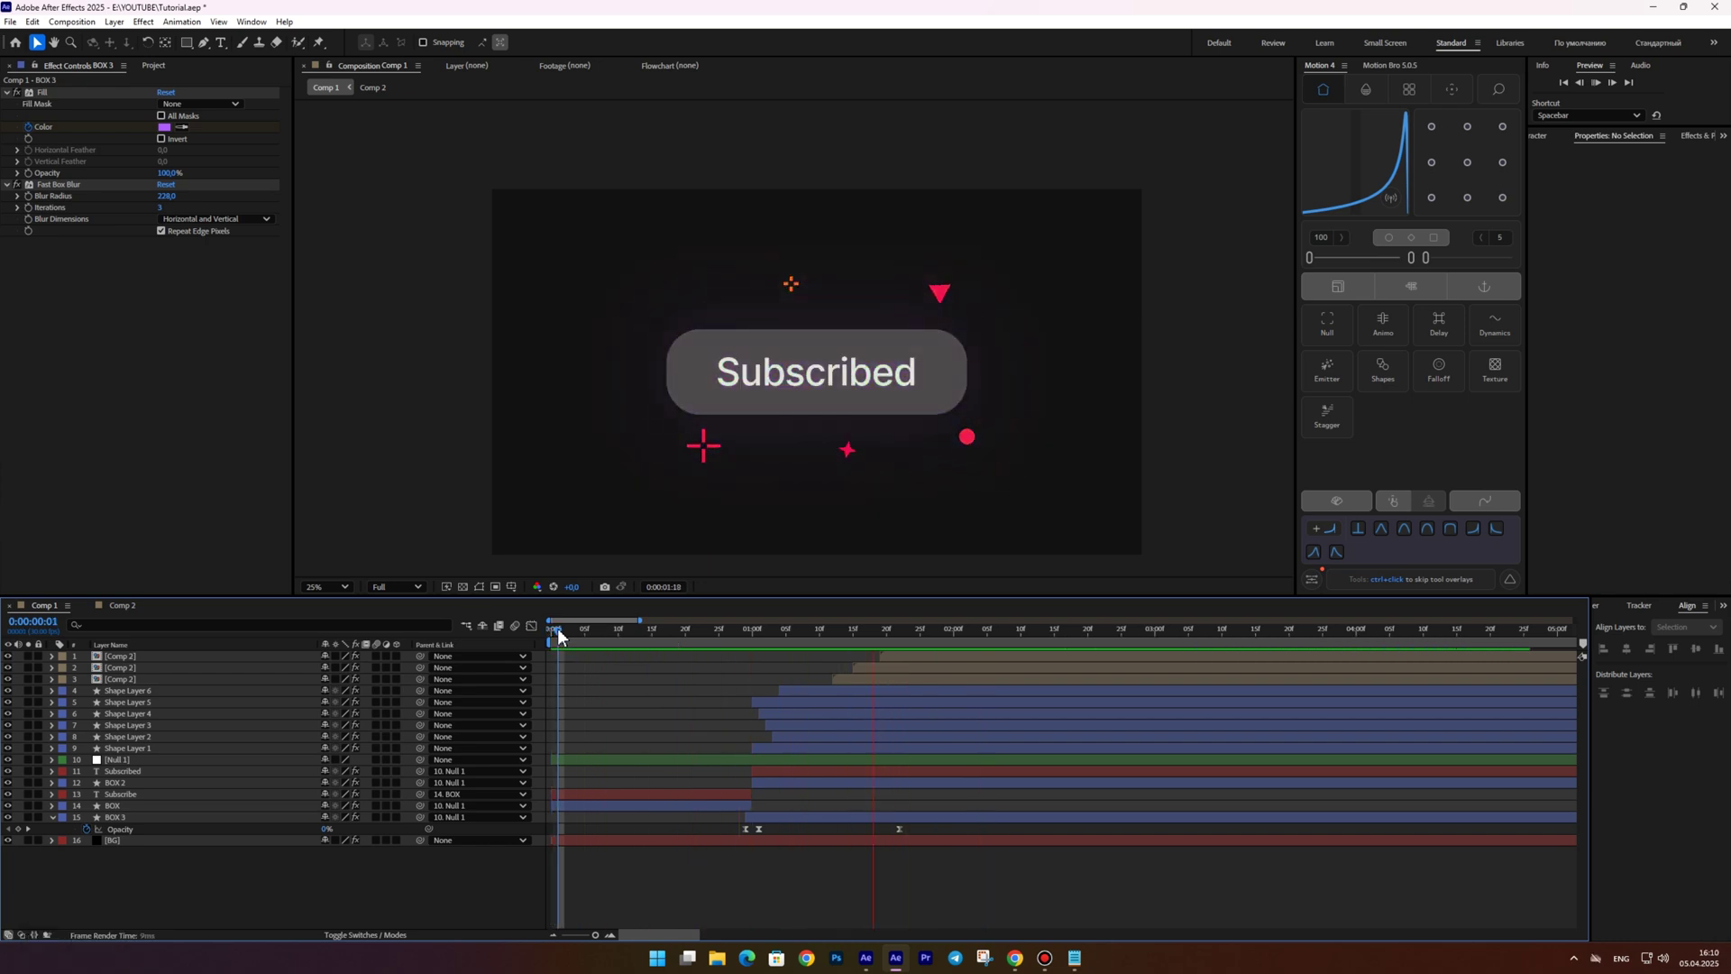
{"action": "left_click_drag", "start_coordinate": [640, 630], "coordinate": [711, 622]}
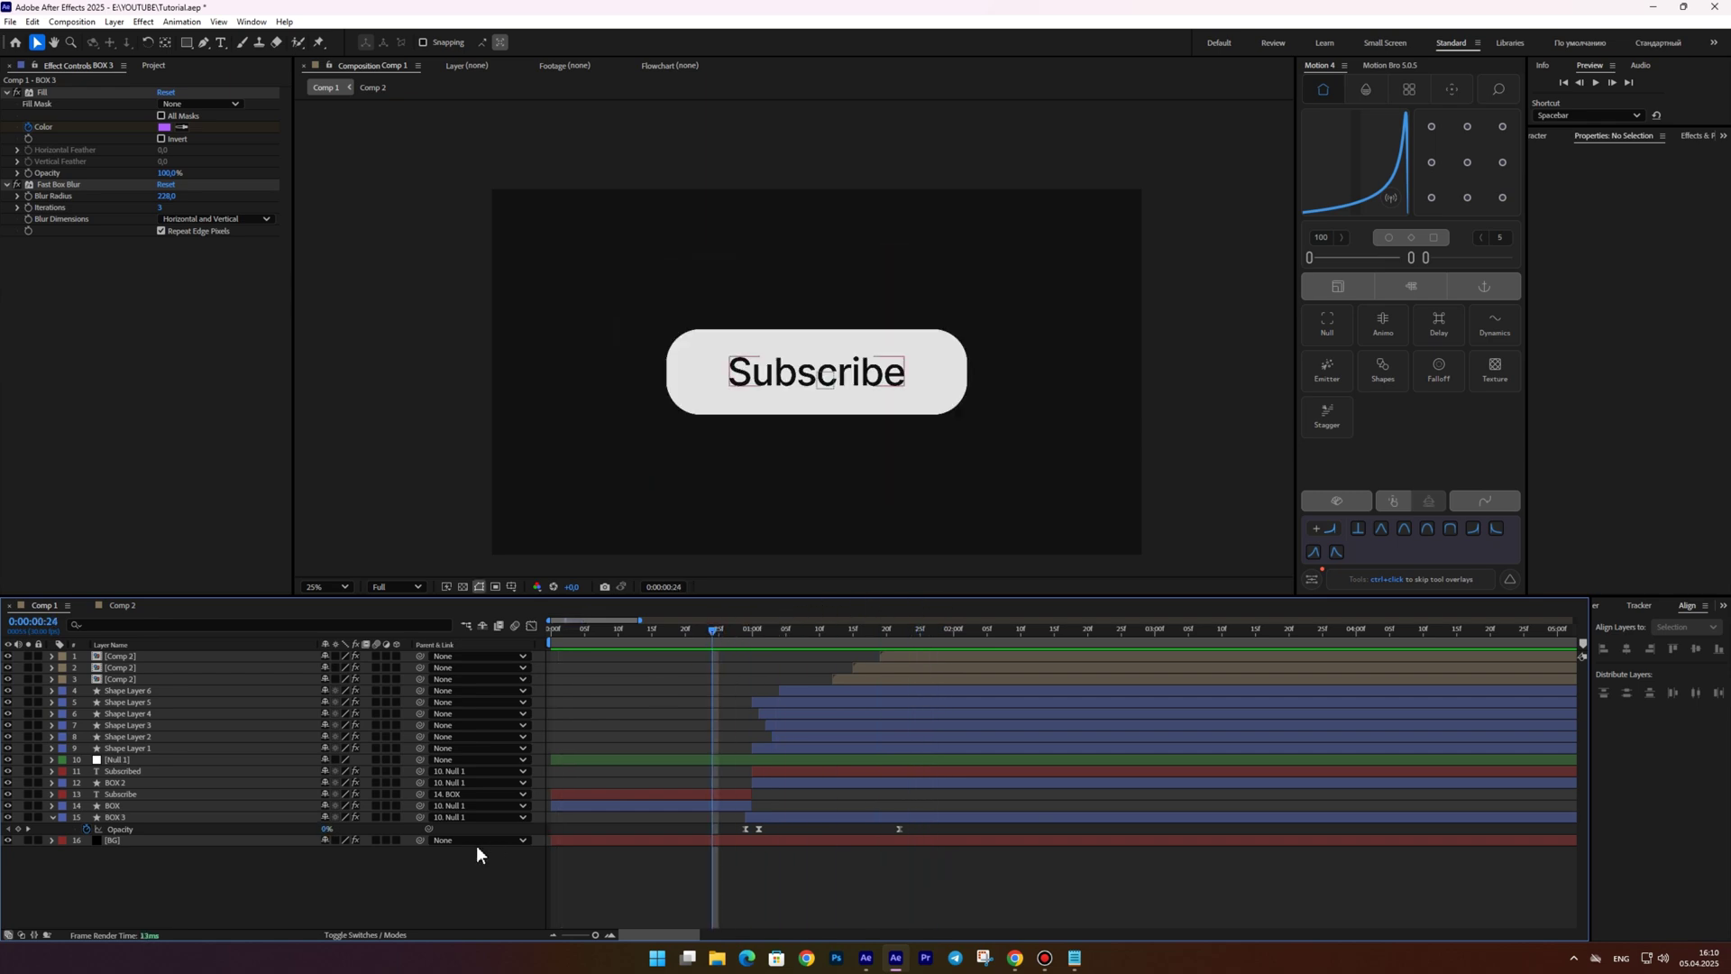
{"action": "left_click", "coordinate": [51, 816]}
Create a new shape layer containing an Ellipse path and a Fill
{"action": "right_click", "coordinate": [381, 868]}
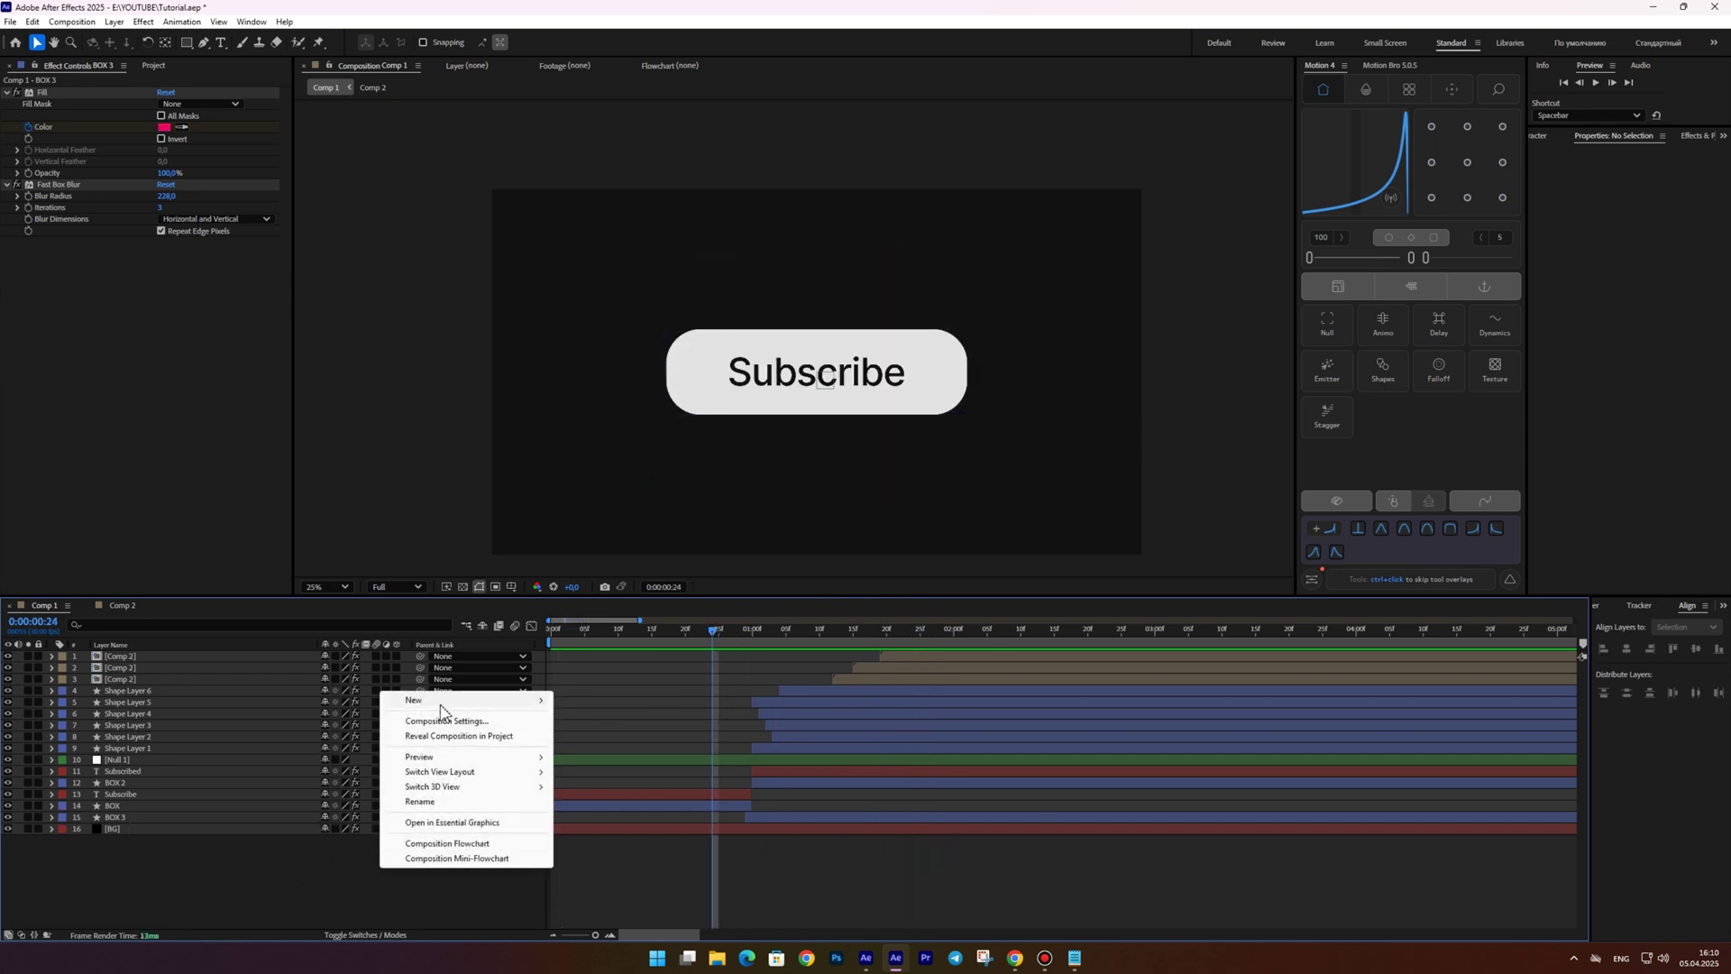
{"action": "mouse_move", "coordinate": [447, 702]}
{"action": "left_click", "coordinate": [593, 795]}
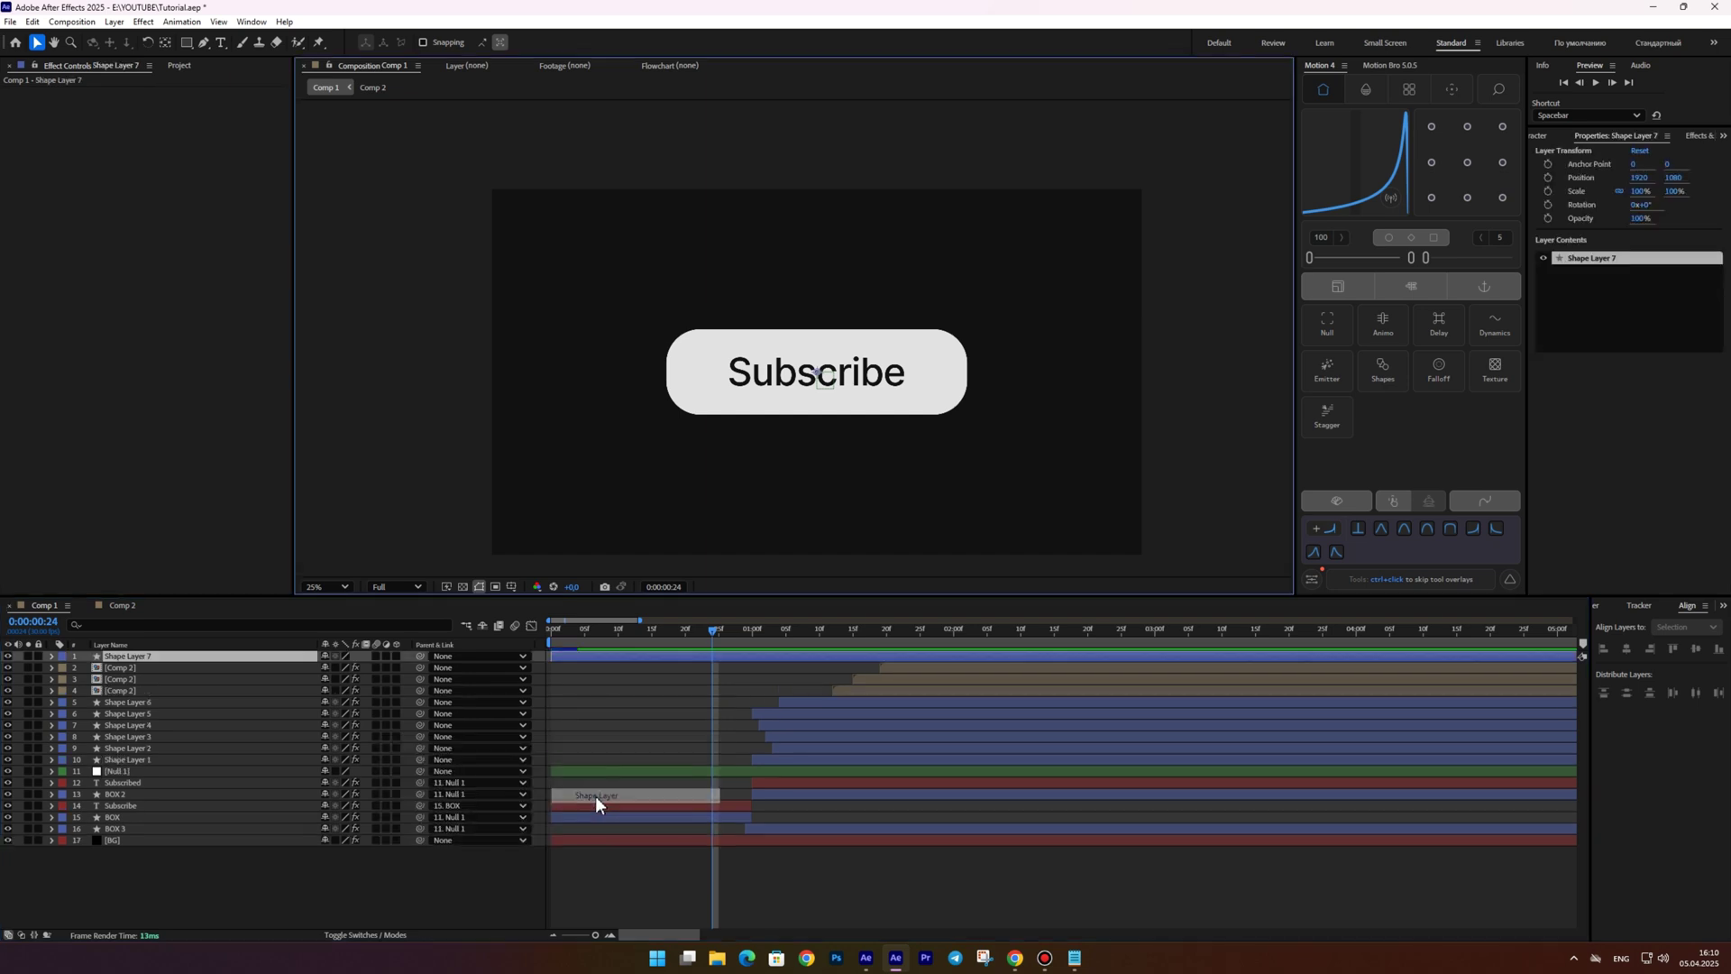
{"action": "key", "text": "q"}
{"action": "left_click", "coordinate": [550, 41]}
{"action": "left_click", "coordinate": [591, 80]}
{"action": "left_click", "coordinate": [549, 41]}
{"action": "left_click", "coordinate": [591, 131]}
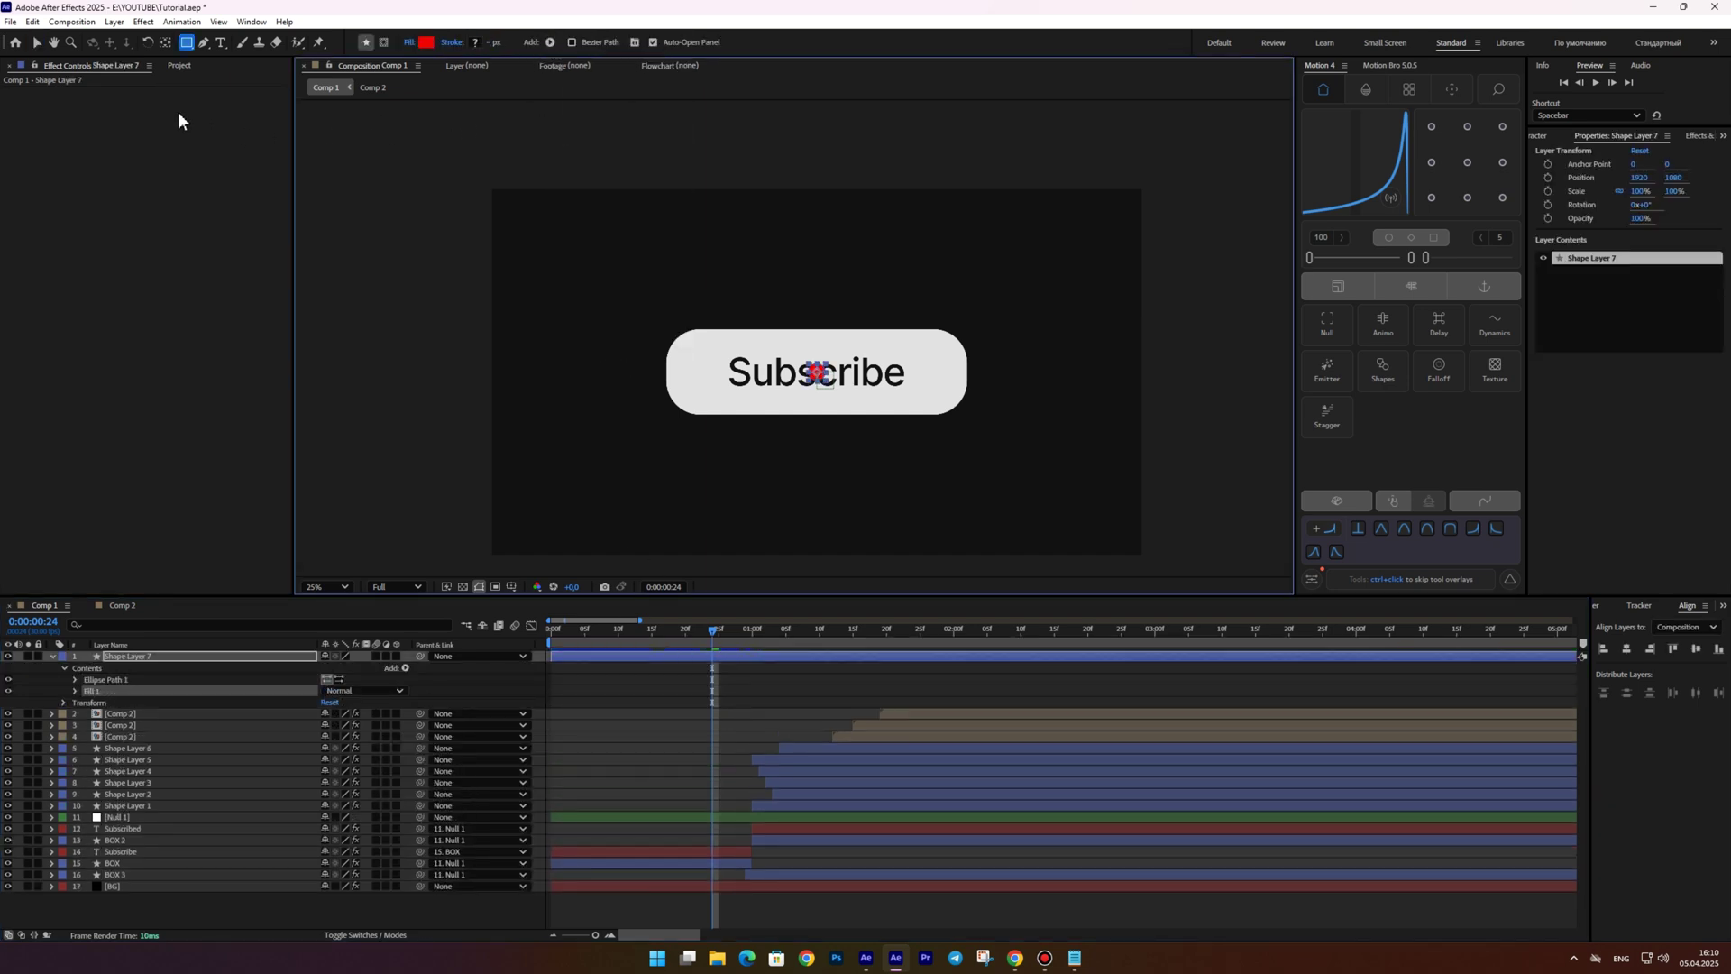
{"action": "left_click", "coordinate": [35, 44]}
Apply the Fill effect to Shape Layer 7, scale the circle to 340%, and pick blue
{"action": "left_click", "coordinate": [109, 657]}
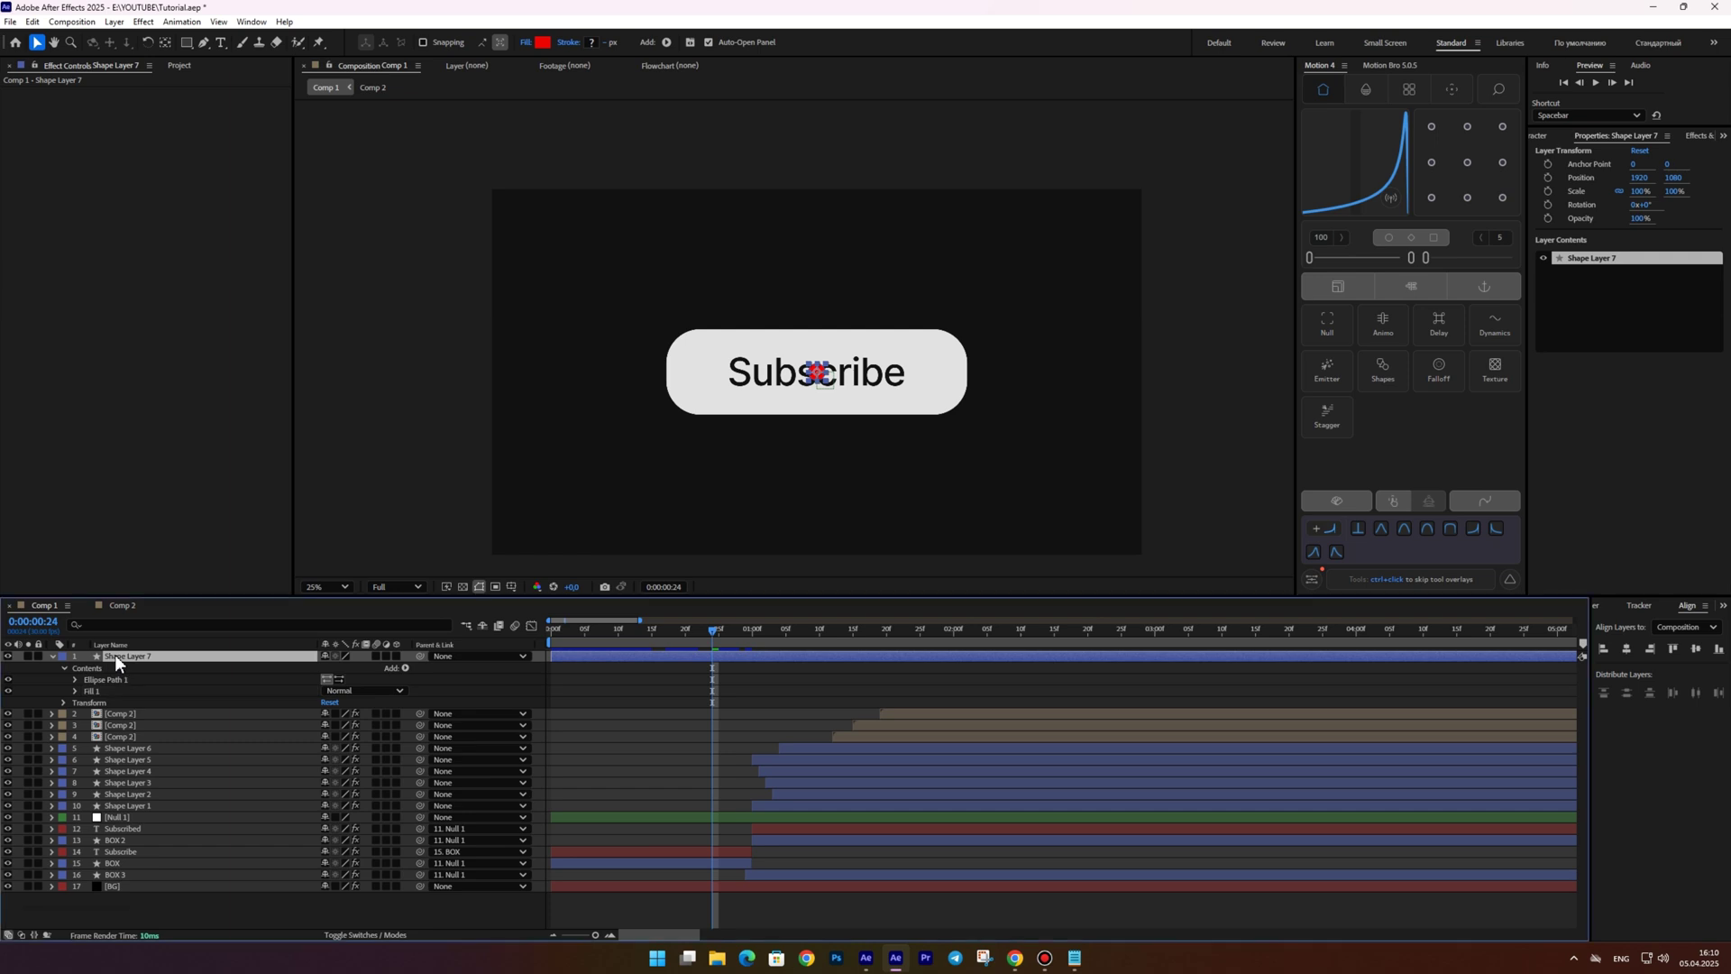
{"action": "key", "text": "ctrl+shift+space"}
{"action": "type", "text": "fil"}
{"action": "key", "text": "Return"}
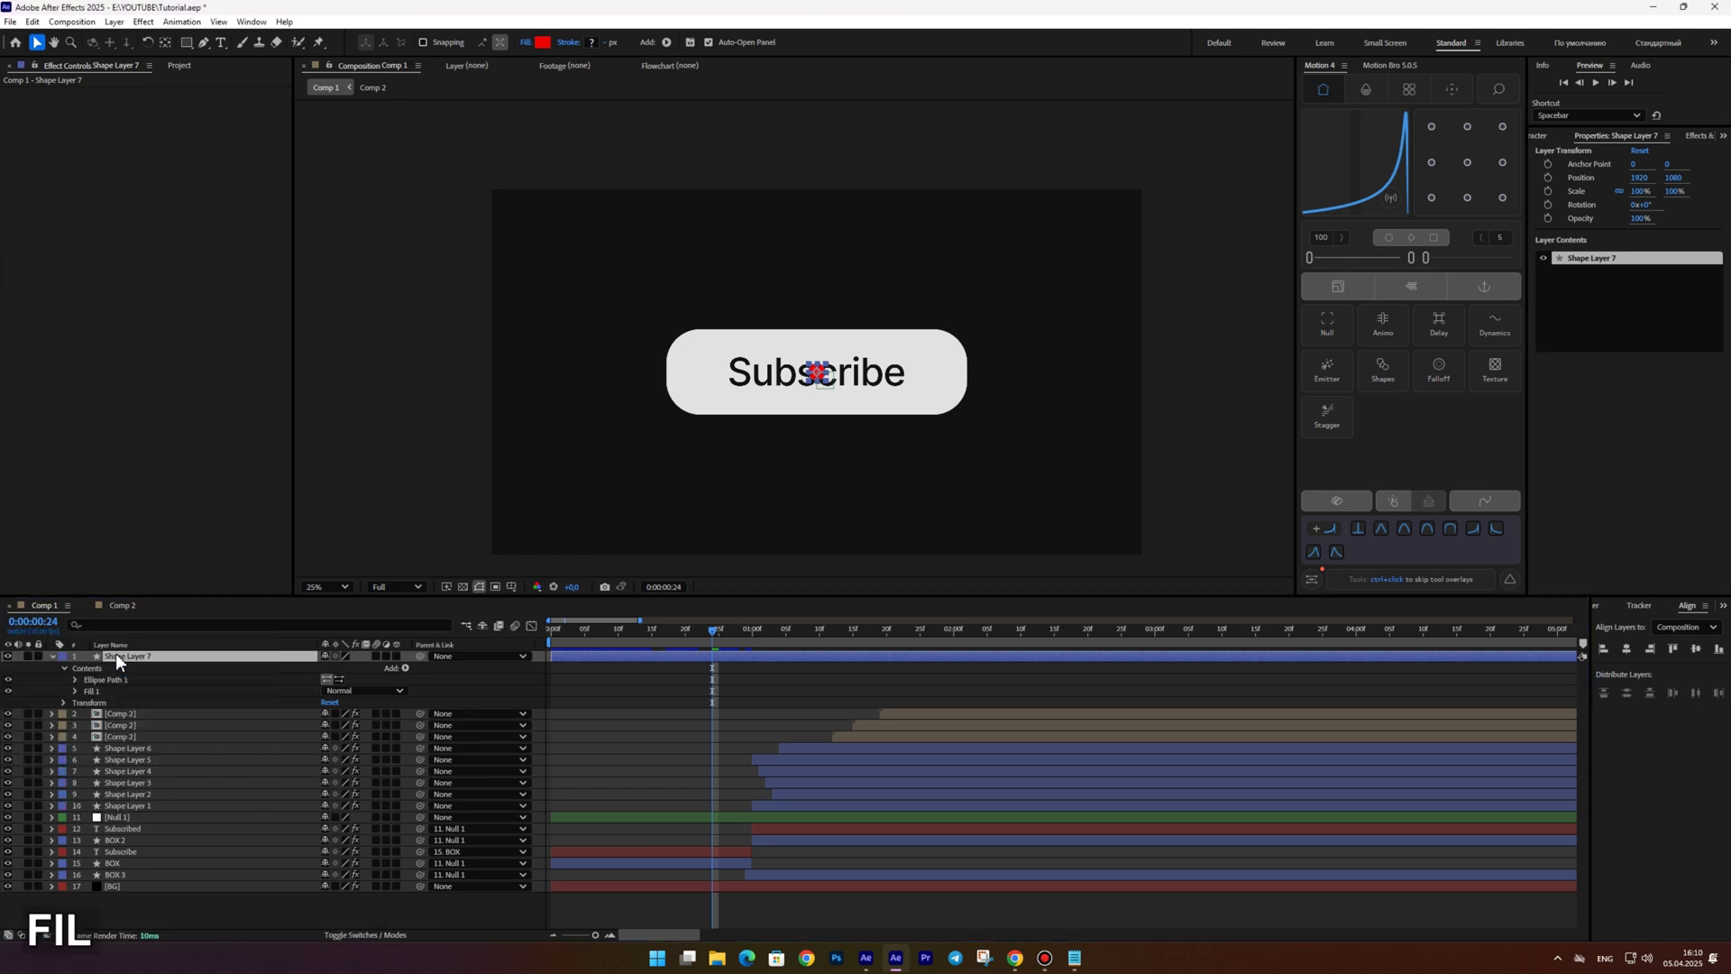
{"action": "left_click_drag", "start_coordinate": [831, 385], "coordinate": [865, 484]}
{"action": "left_click", "coordinate": [164, 130]}
{"action": "left_click", "coordinate": [893, 573]}
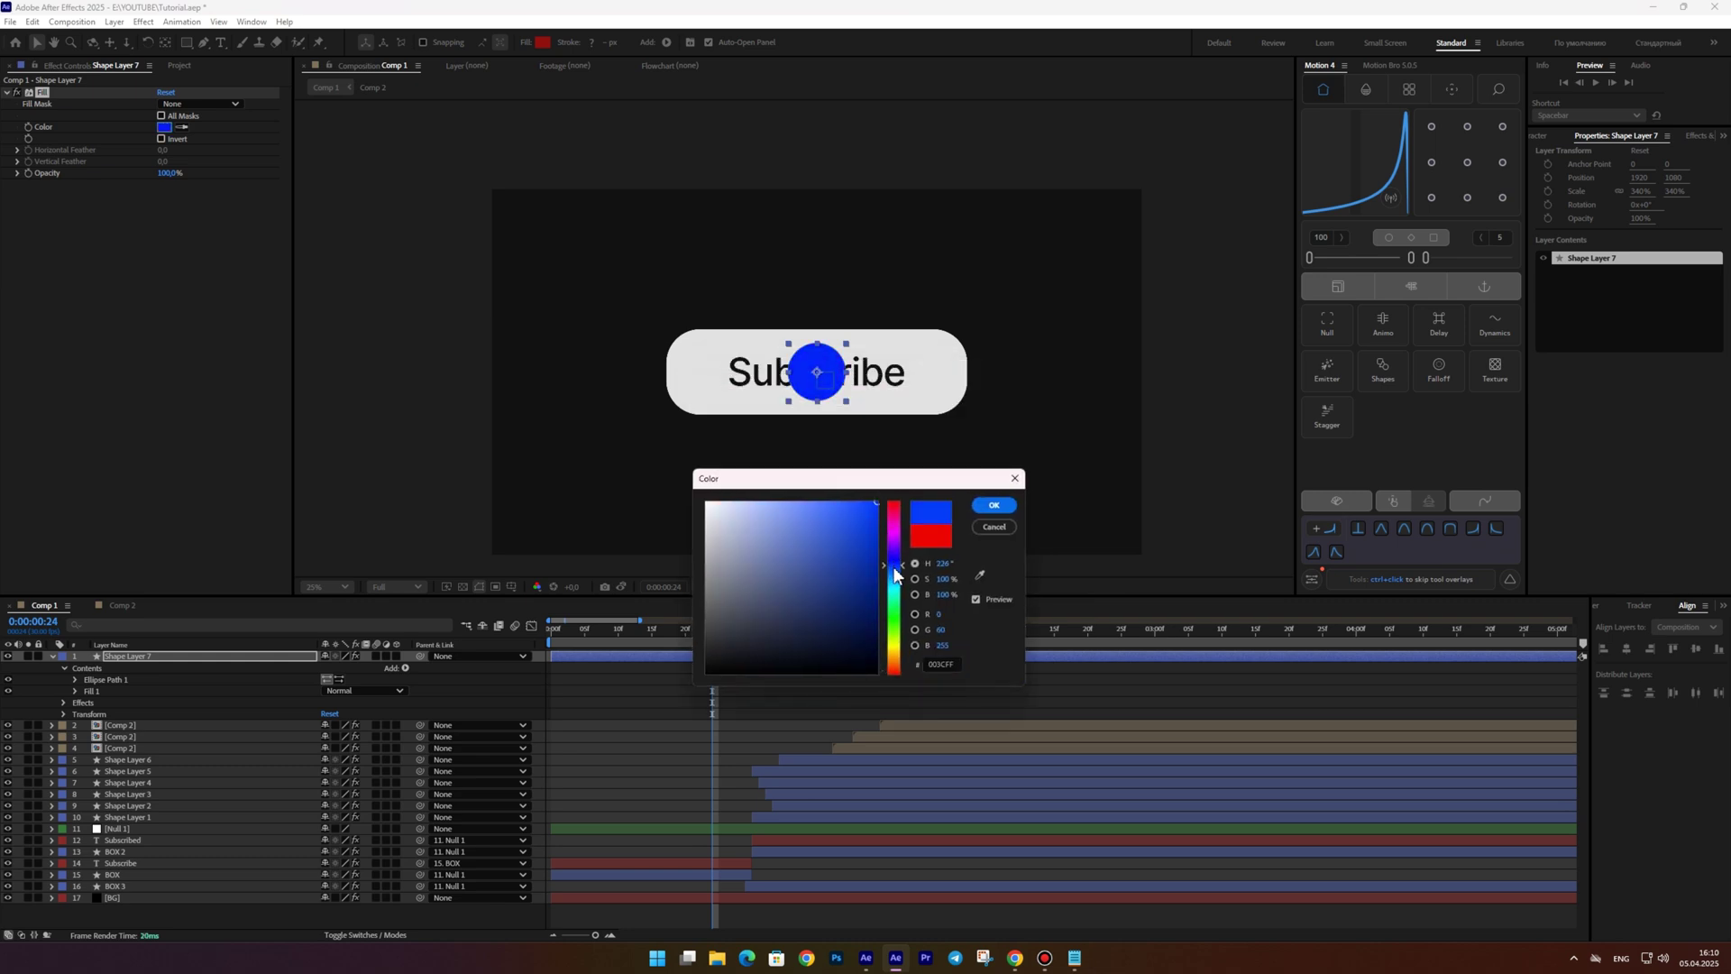
Confirm blue, start Shape Layer 7 at the playhead, and set starting Scale and Opacity keyframes
{"action": "key", "text": "Return"}
{"action": "left_click_drag", "start_coordinate": [655, 657], "coordinate": [840, 667]}
{"action": "left_click_drag", "start_coordinate": [745, 637], "coordinate": [757, 665]}
{"action": "key", "text": "s"}
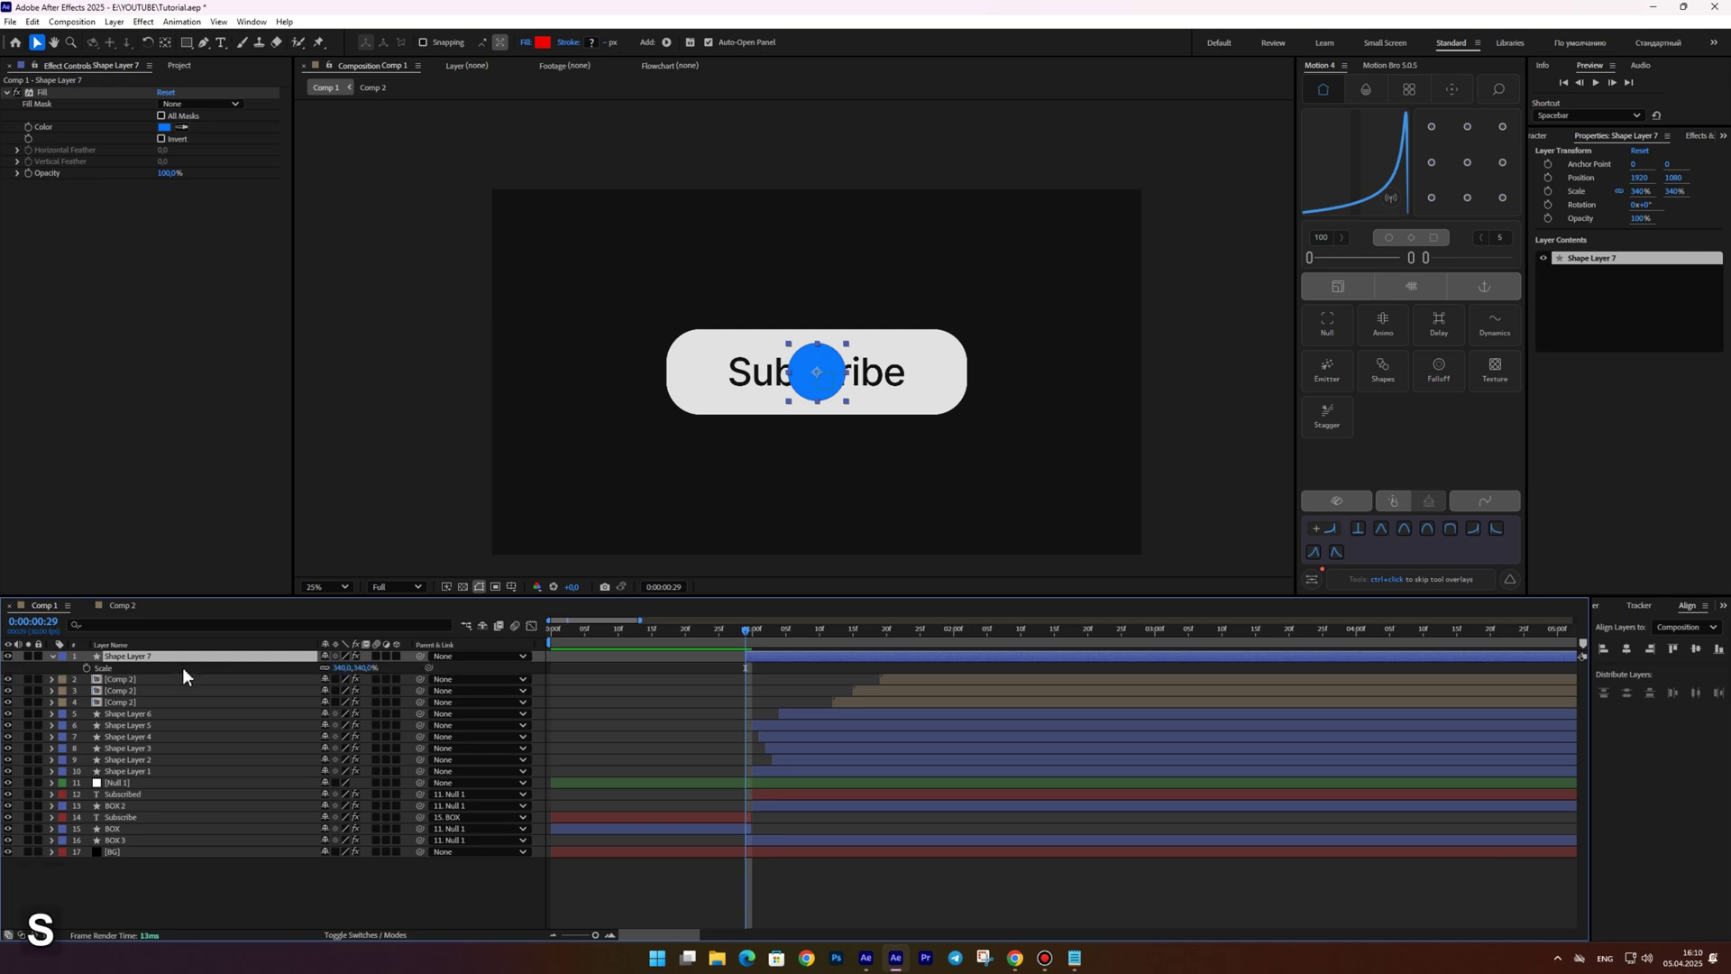
{"action": "key", "text": "shift+t"}
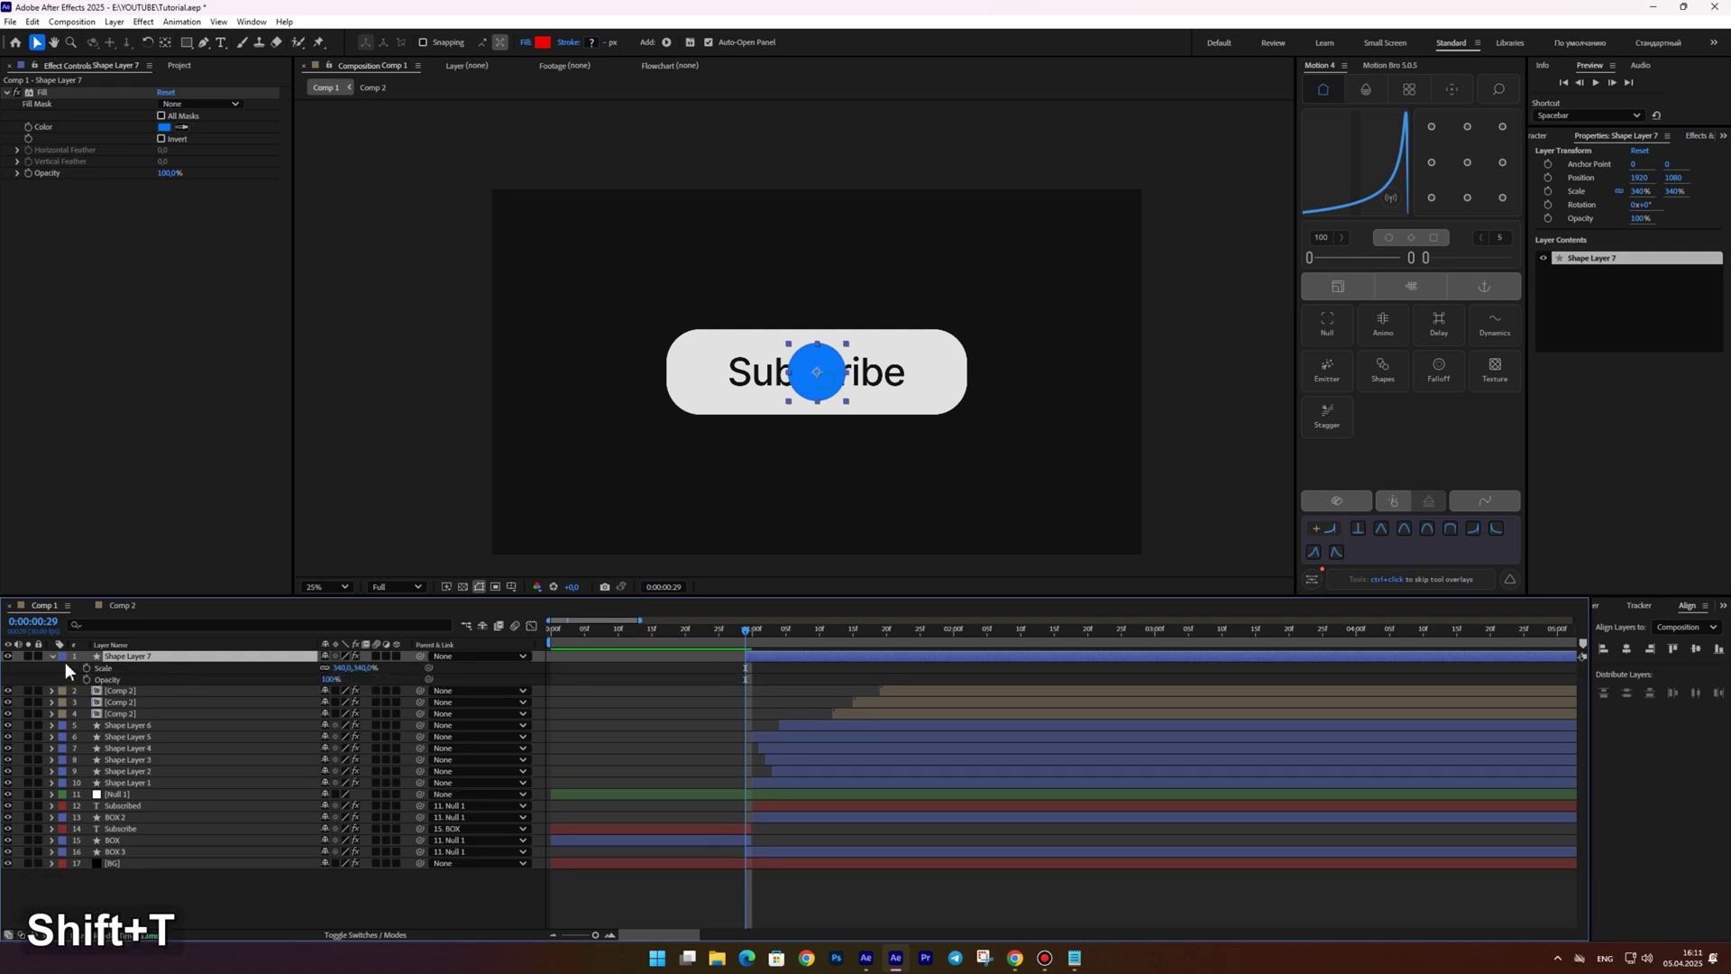
{"action": "left_click", "coordinate": [86, 668]}
{"action": "left_click", "coordinate": [86, 679]}
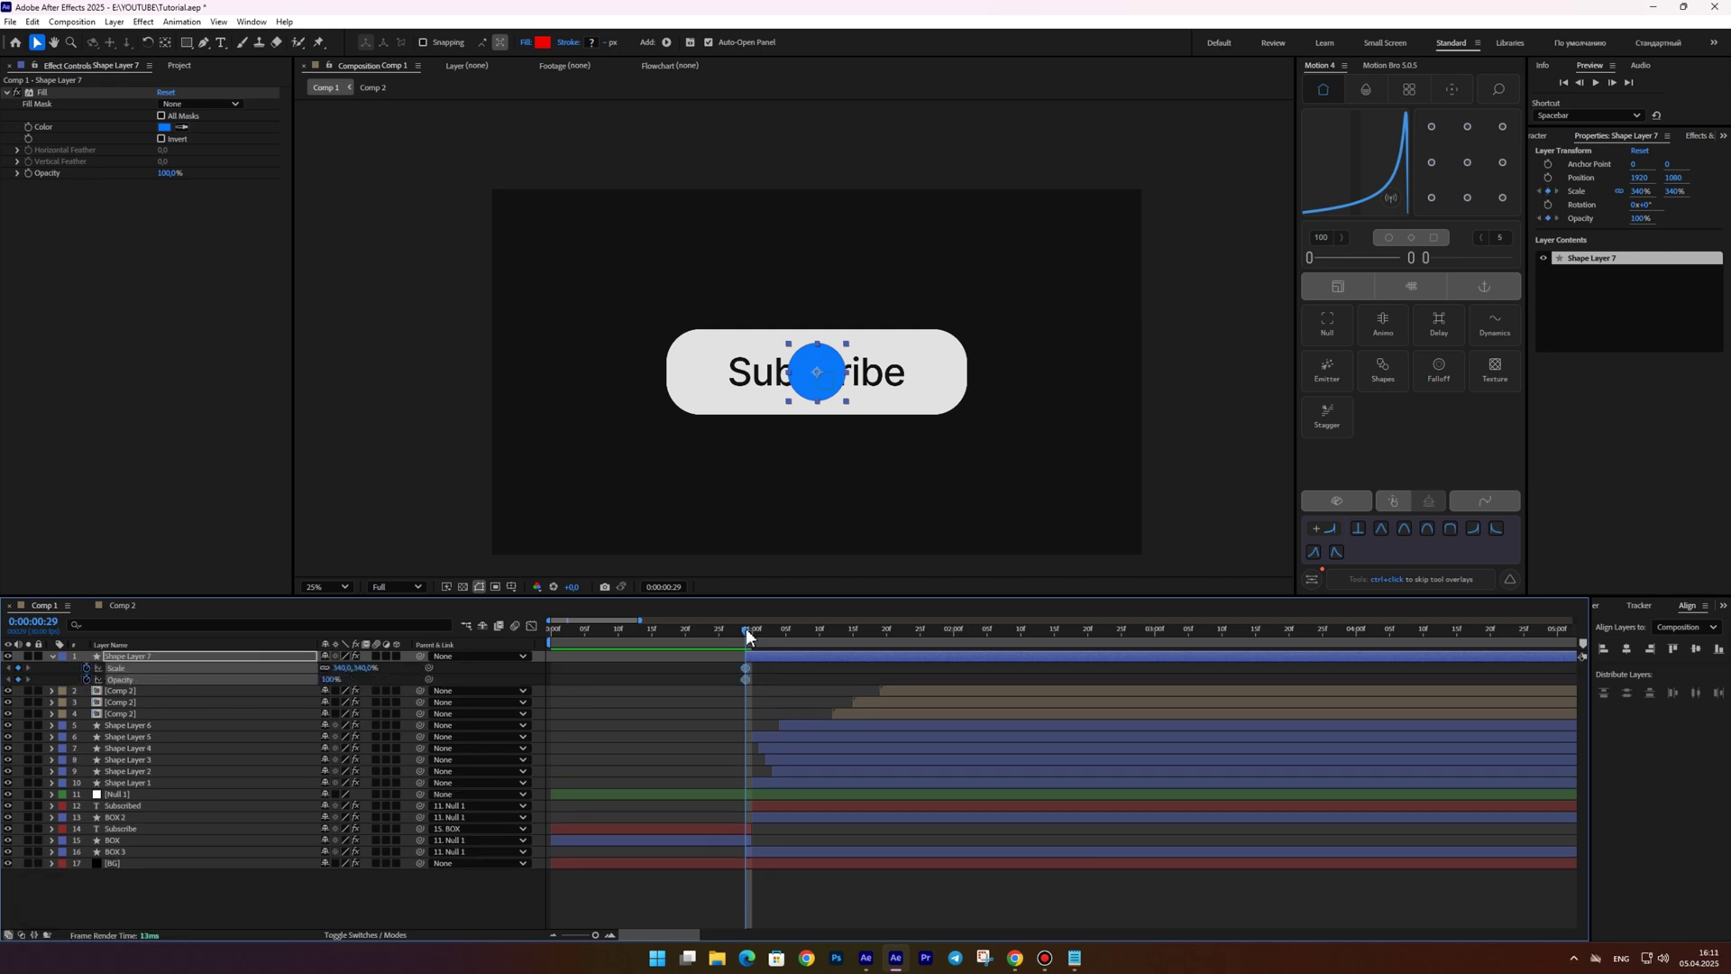
At 1:12 key the circle to about 613% scale and 0% opacity, then easy-ease all four keyframes
{"action": "left_click_drag", "start_coordinate": [747, 636], "coordinate": [835, 620]}
{"action": "left_click", "coordinate": [810, 666]}
{"action": "left_click_drag", "start_coordinate": [335, 674], "coordinate": [1618, 645]}
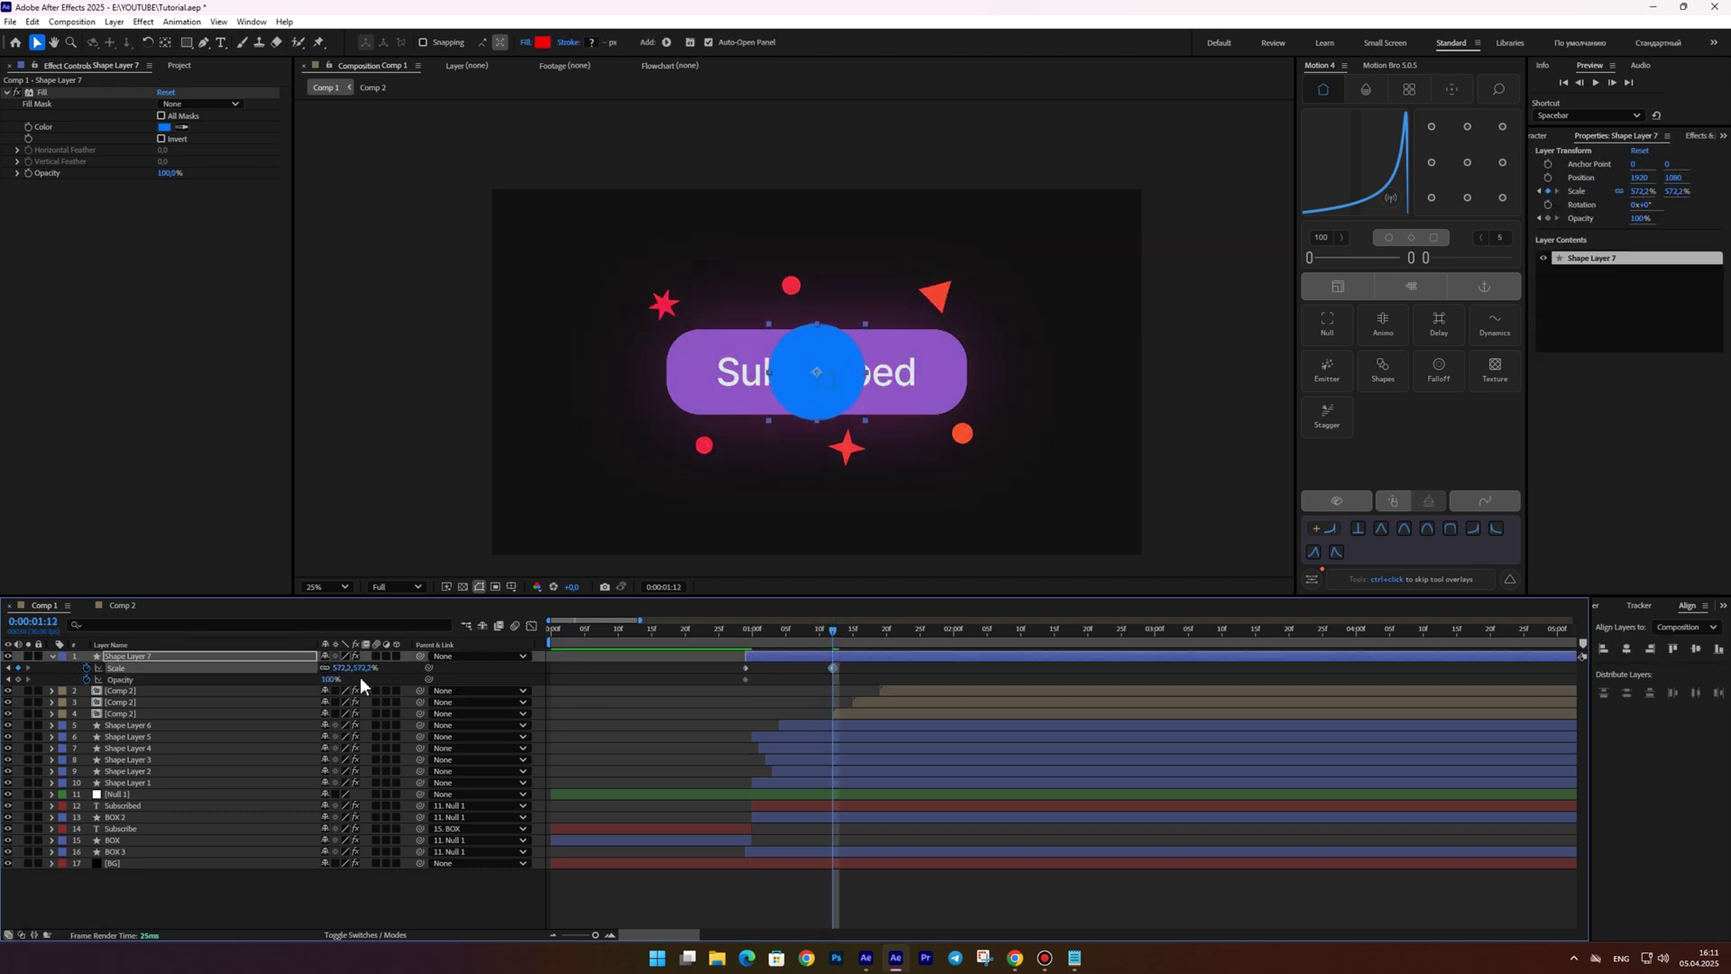
{"action": "left_click_drag", "start_coordinate": [887, 652], "coordinate": [629, 661]}
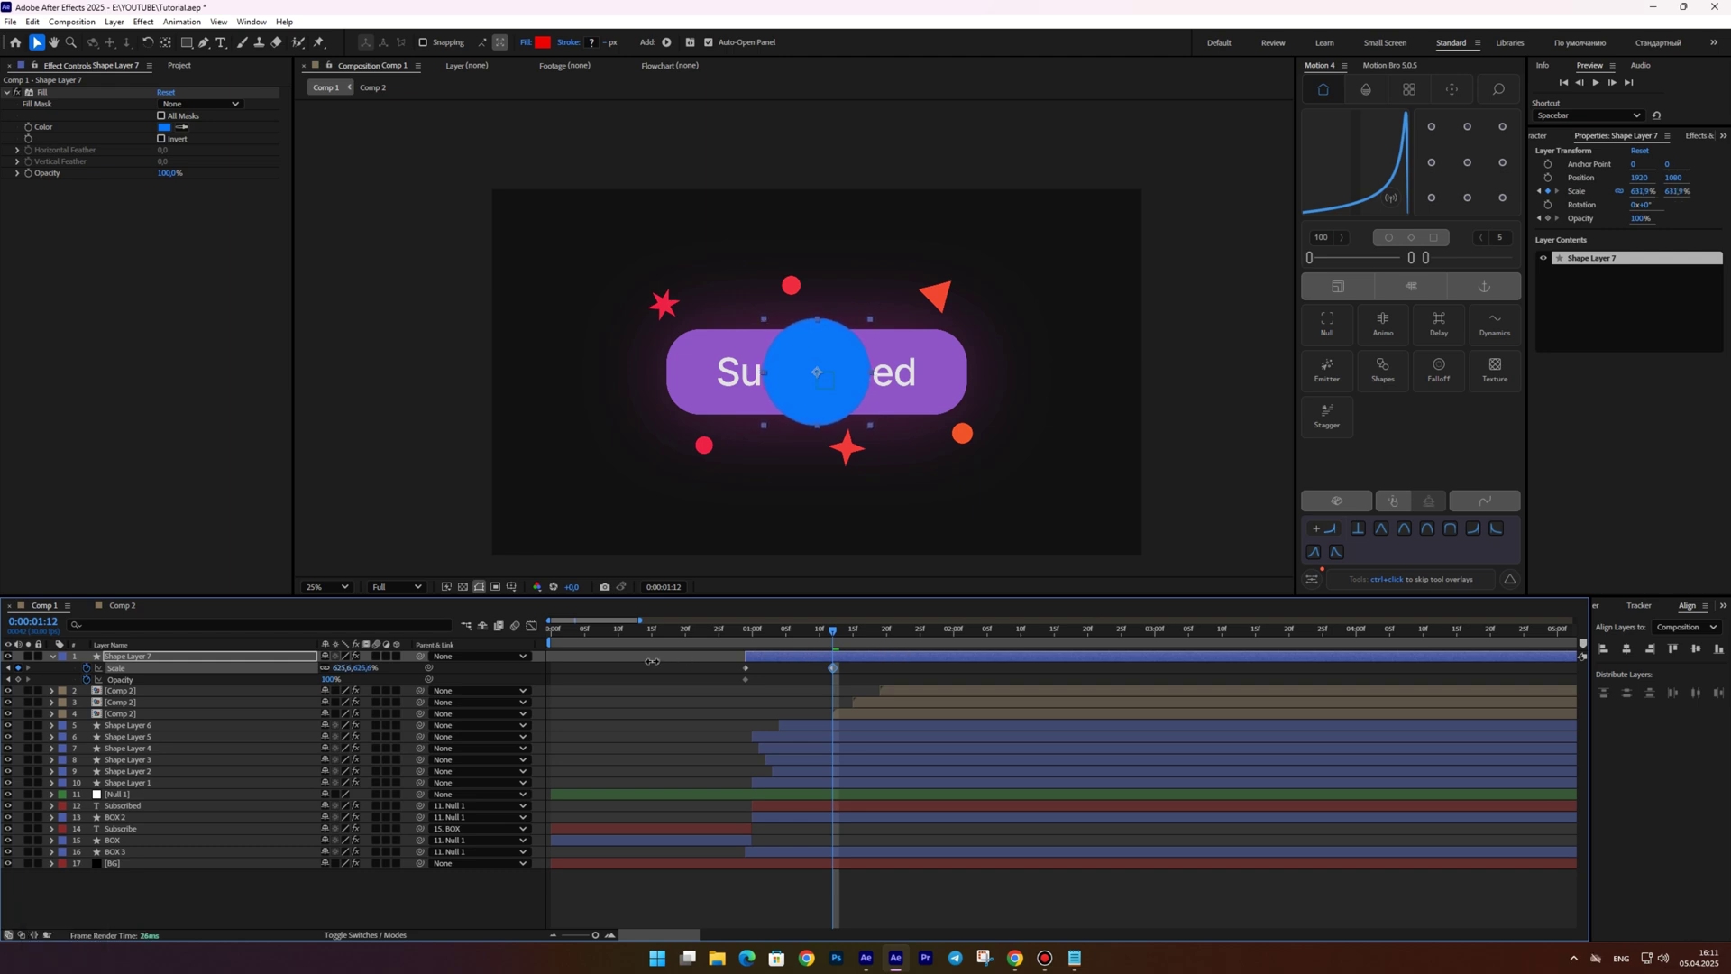
{"action": "left_click_drag", "start_coordinate": [325, 689], "coordinate": [175, 691]}
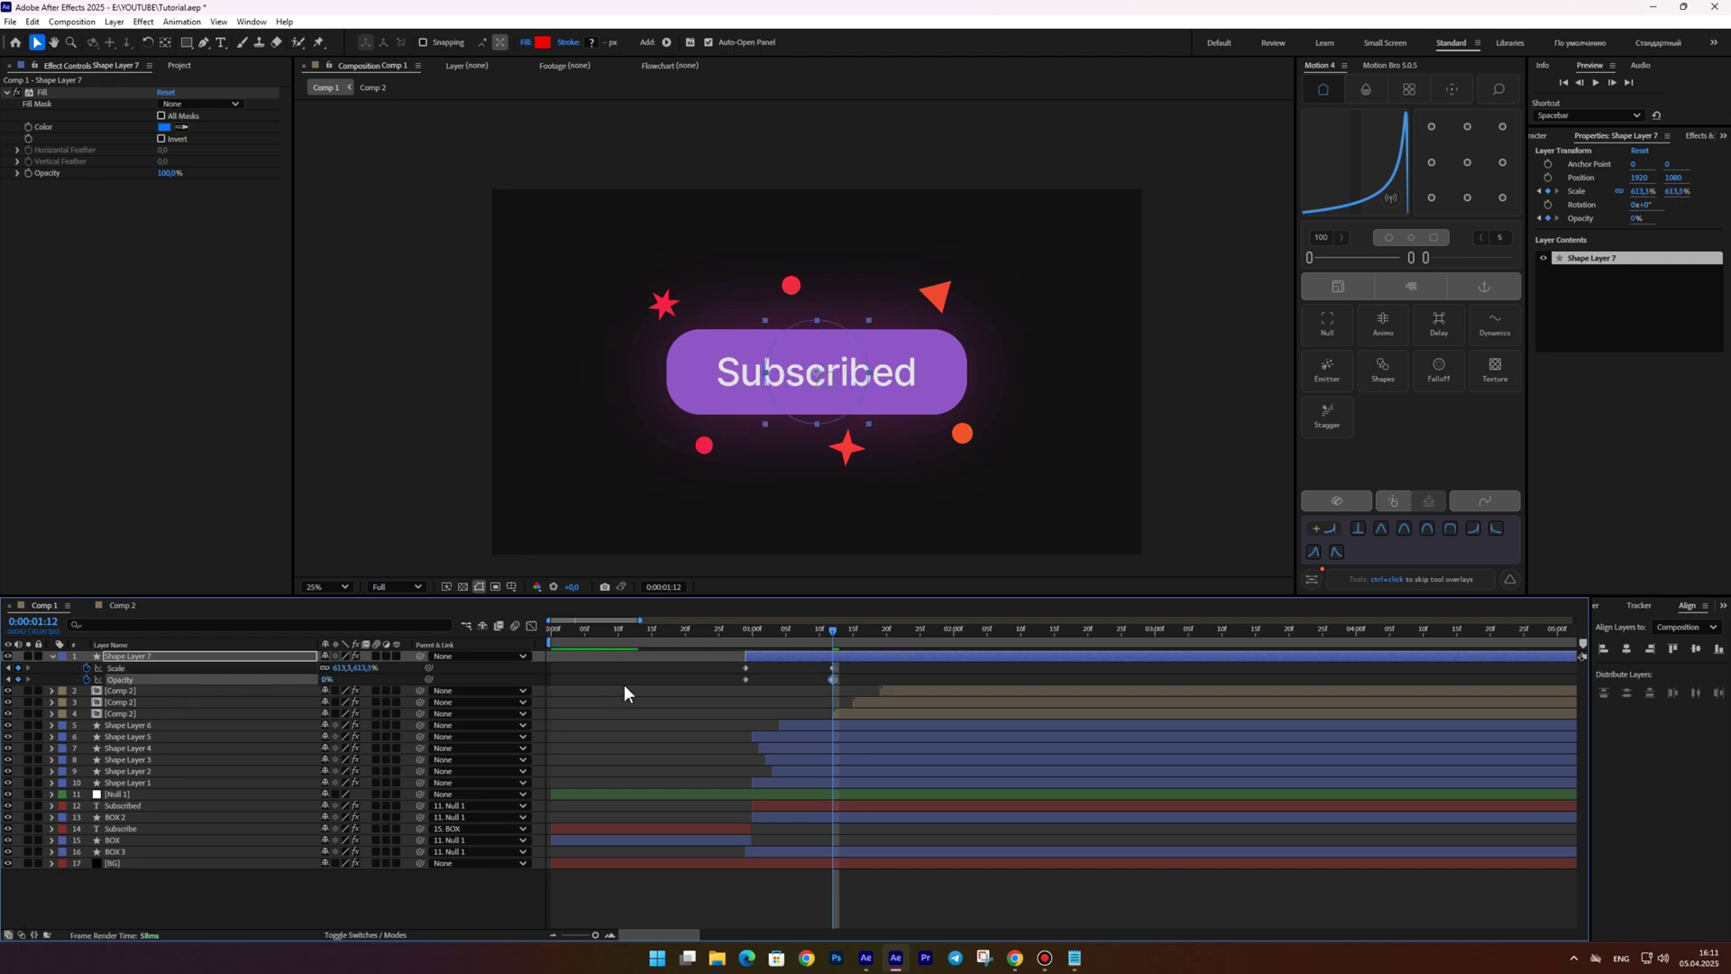
{"action": "left_click_drag", "start_coordinate": [844, 670], "coordinate": [717, 685]}
{"action": "key", "text": "F9"}
Shape the speed graph so the ripple accelerates sharply at the start
{"action": "left_click", "coordinate": [531, 626]}
{"action": "left_click_drag", "start_coordinate": [891, 768], "coordinate": [713, 843]}
{"action": "left_click_drag", "start_coordinate": [818, 830], "coordinate": [746, 831]}
{"action": "left_click", "coordinate": [531, 626]}
Preview the ripple animation from frame 26 and again from the start
{"action": "left_click", "coordinate": [768, 629]}
{"action": "left_click_drag", "start_coordinate": [764, 631], "coordinate": [728, 631]}
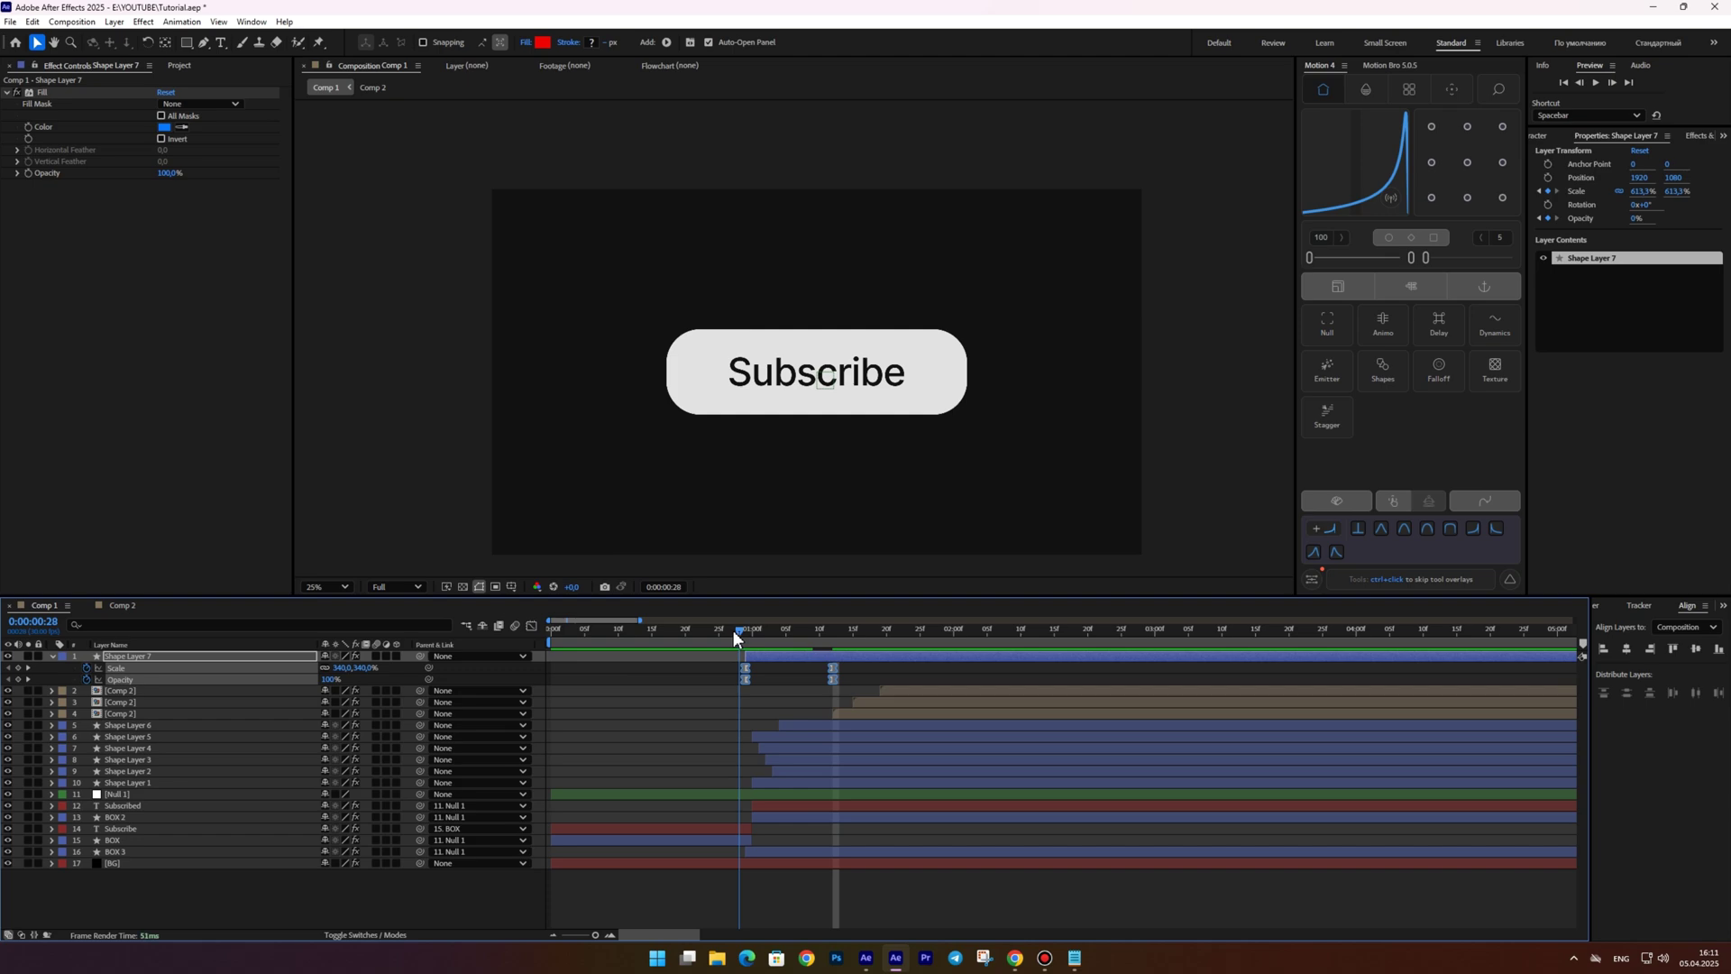
{"action": "left_click", "coordinate": [766, 674]}
{"action": "key", "text": "space"}
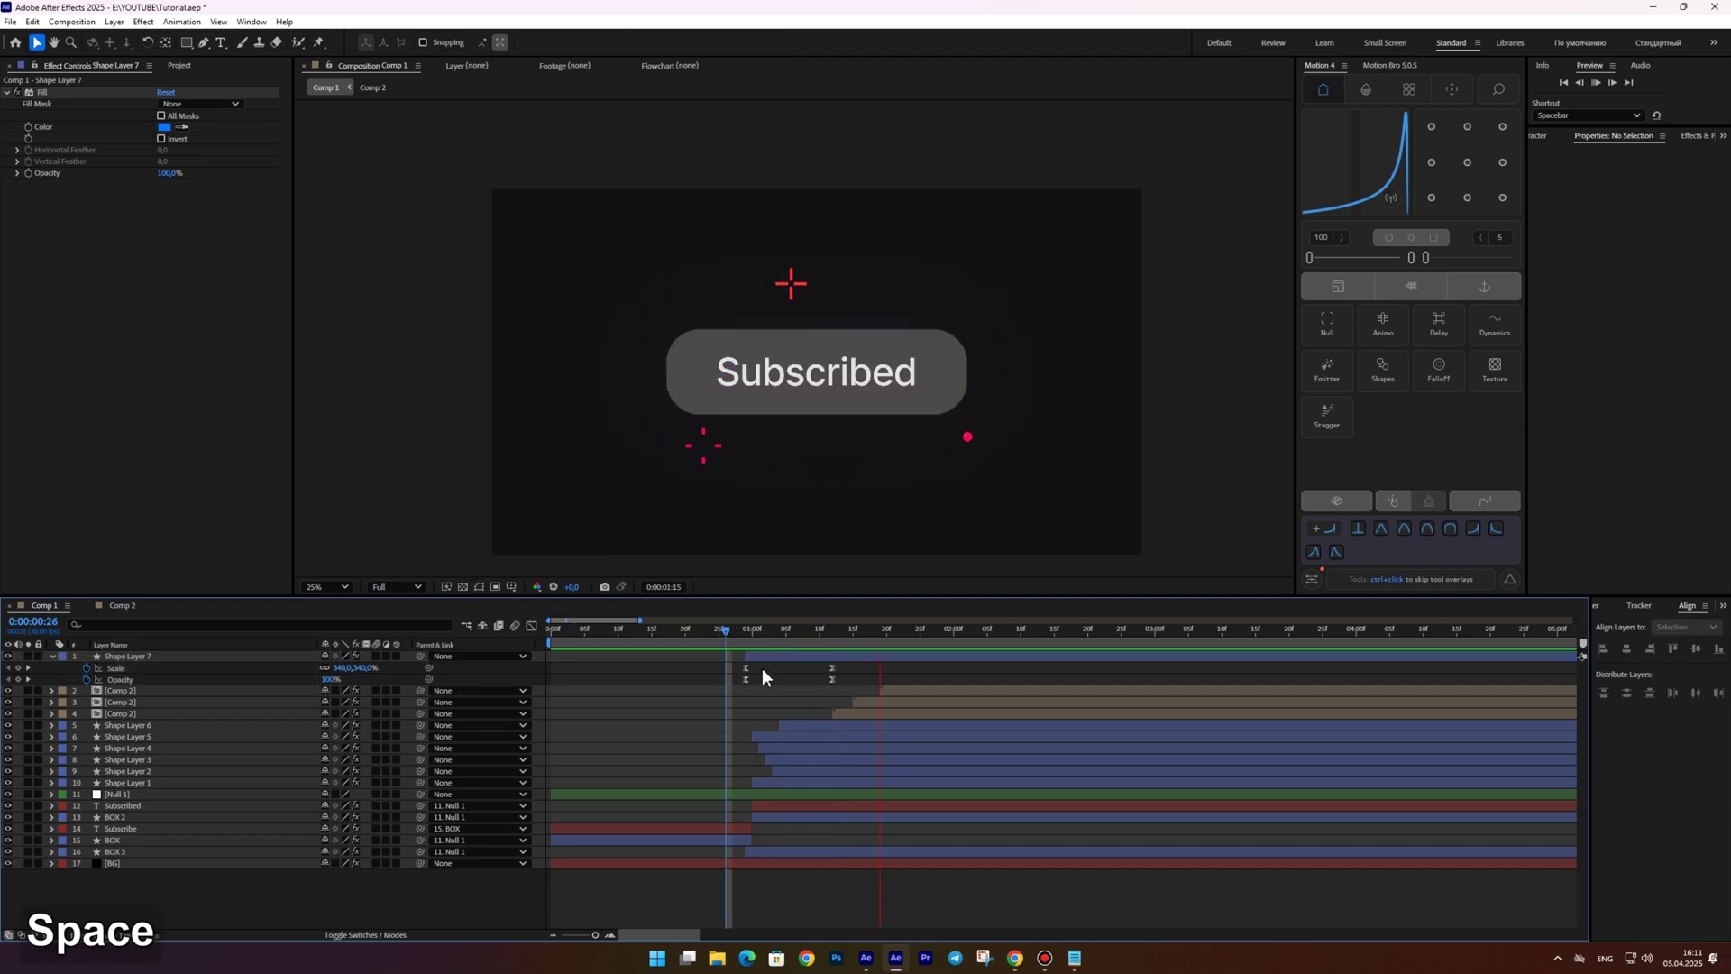
{"action": "left_click_drag", "start_coordinate": [724, 631], "coordinate": [481, 636]}
{"action": "key", "text": "space"}
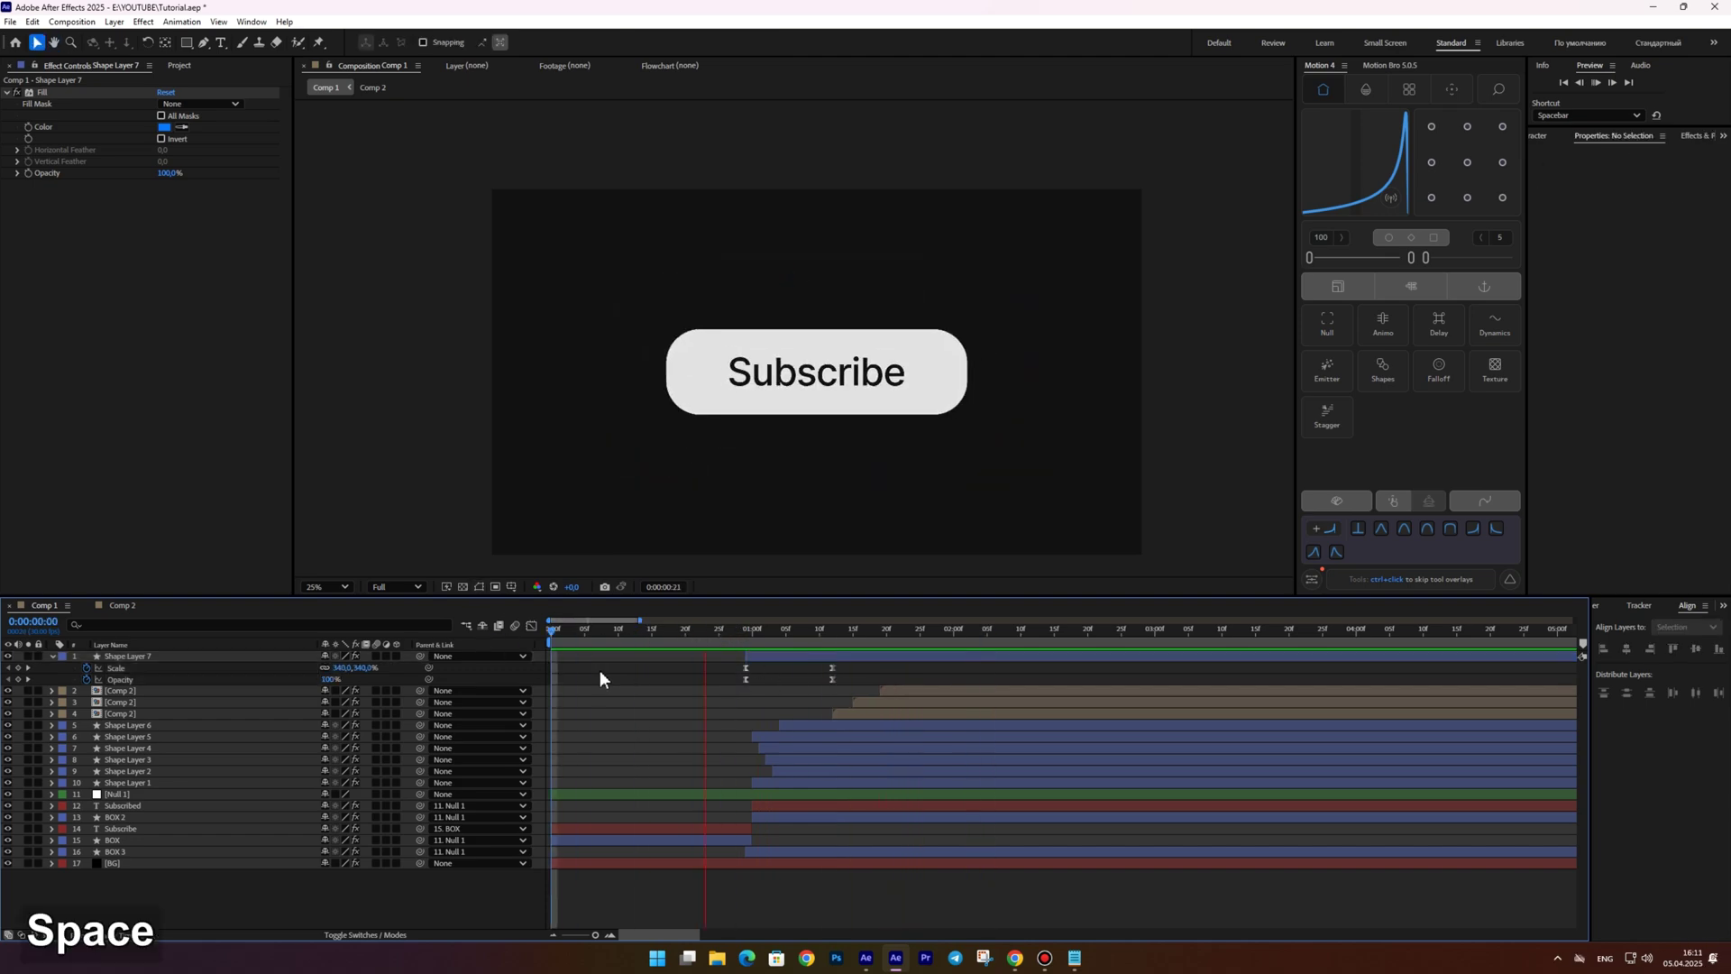